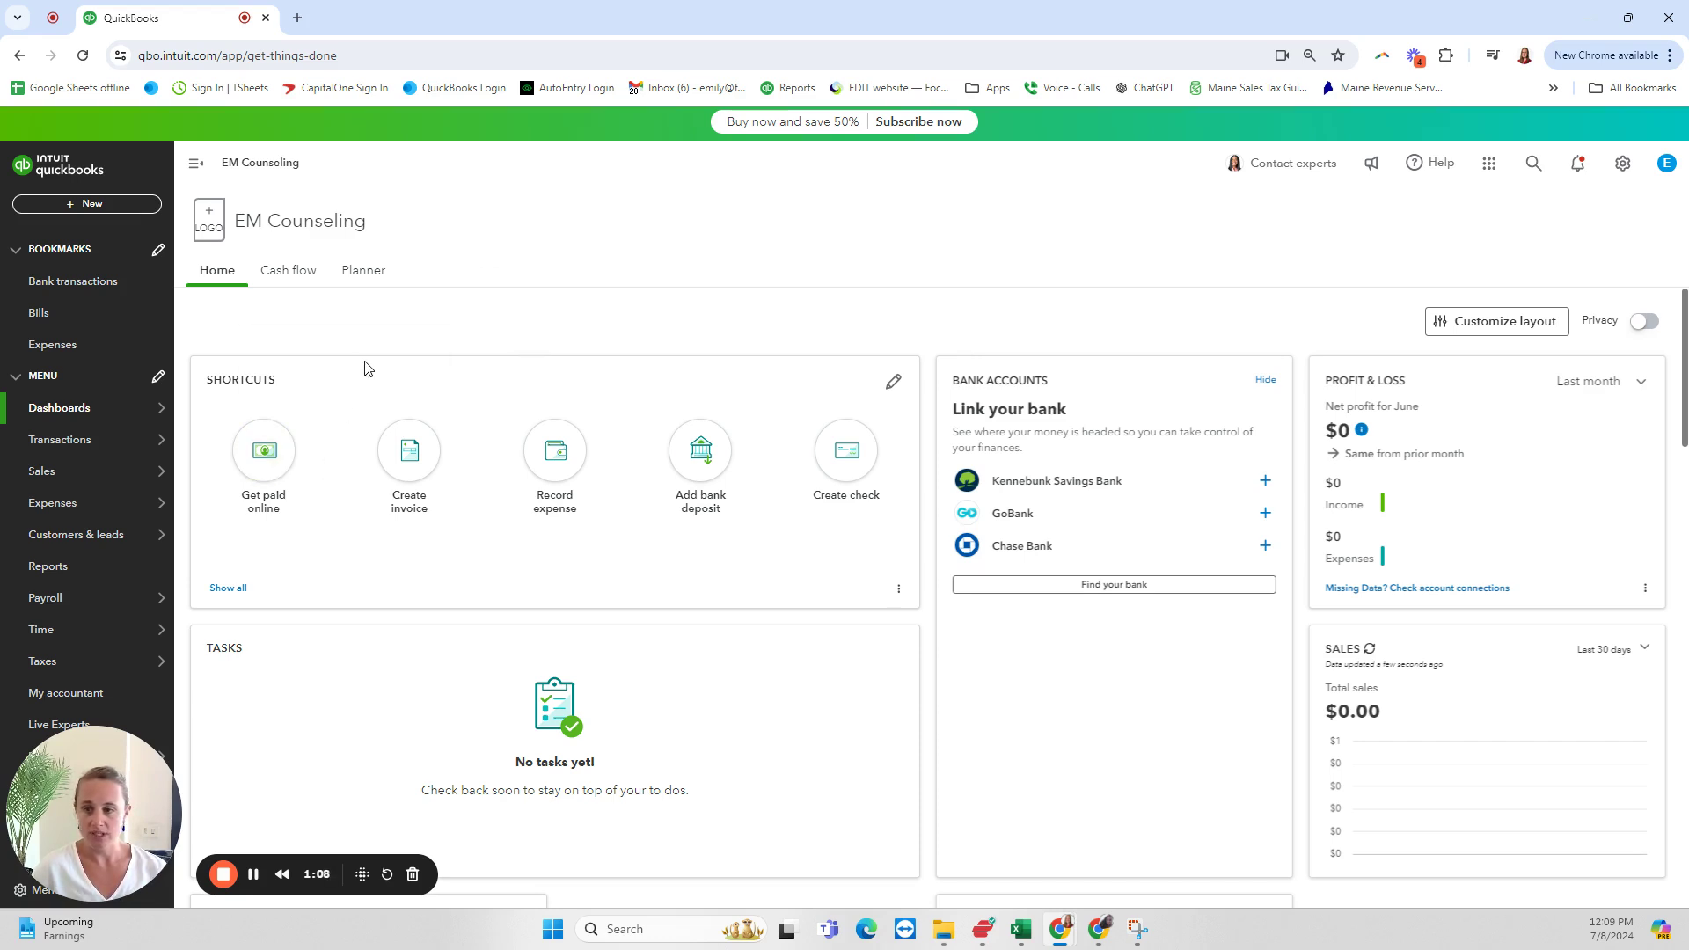
Open the bank transactions page and start connecting a new account with Capital One as the bank
{"action": "mouse_move", "coordinate": [68, 414]}
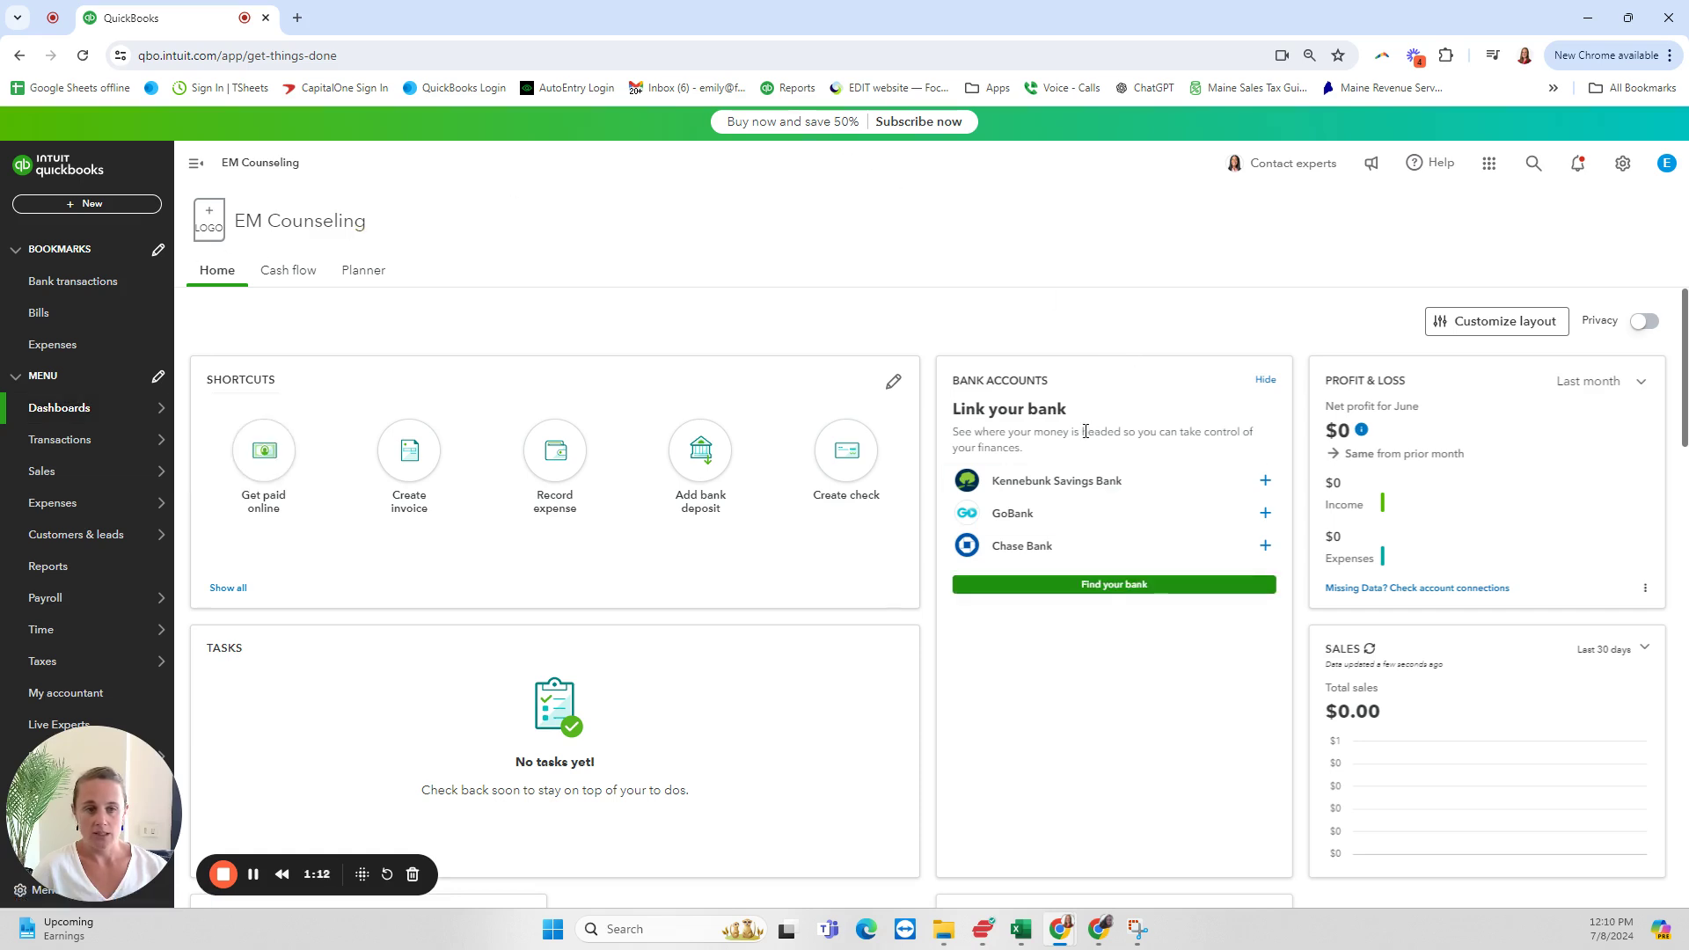
{"action": "left_click_drag", "start_coordinate": [950, 380], "coordinate": [1065, 386]}
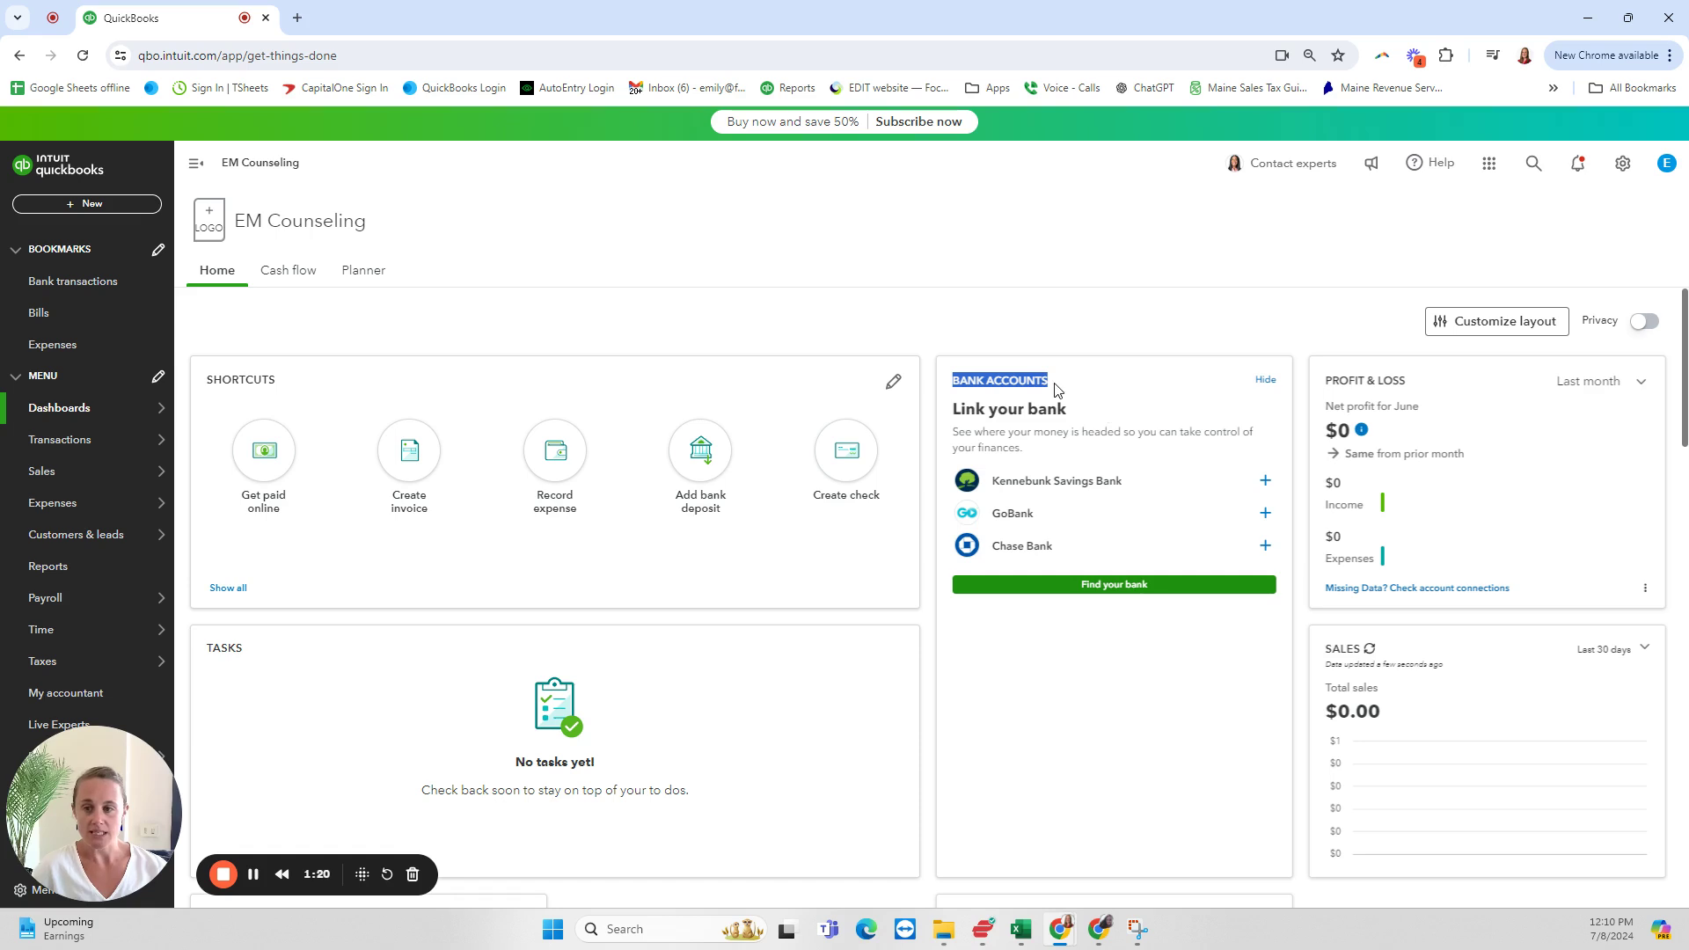
{"action": "mouse_move", "coordinate": [68, 440]}
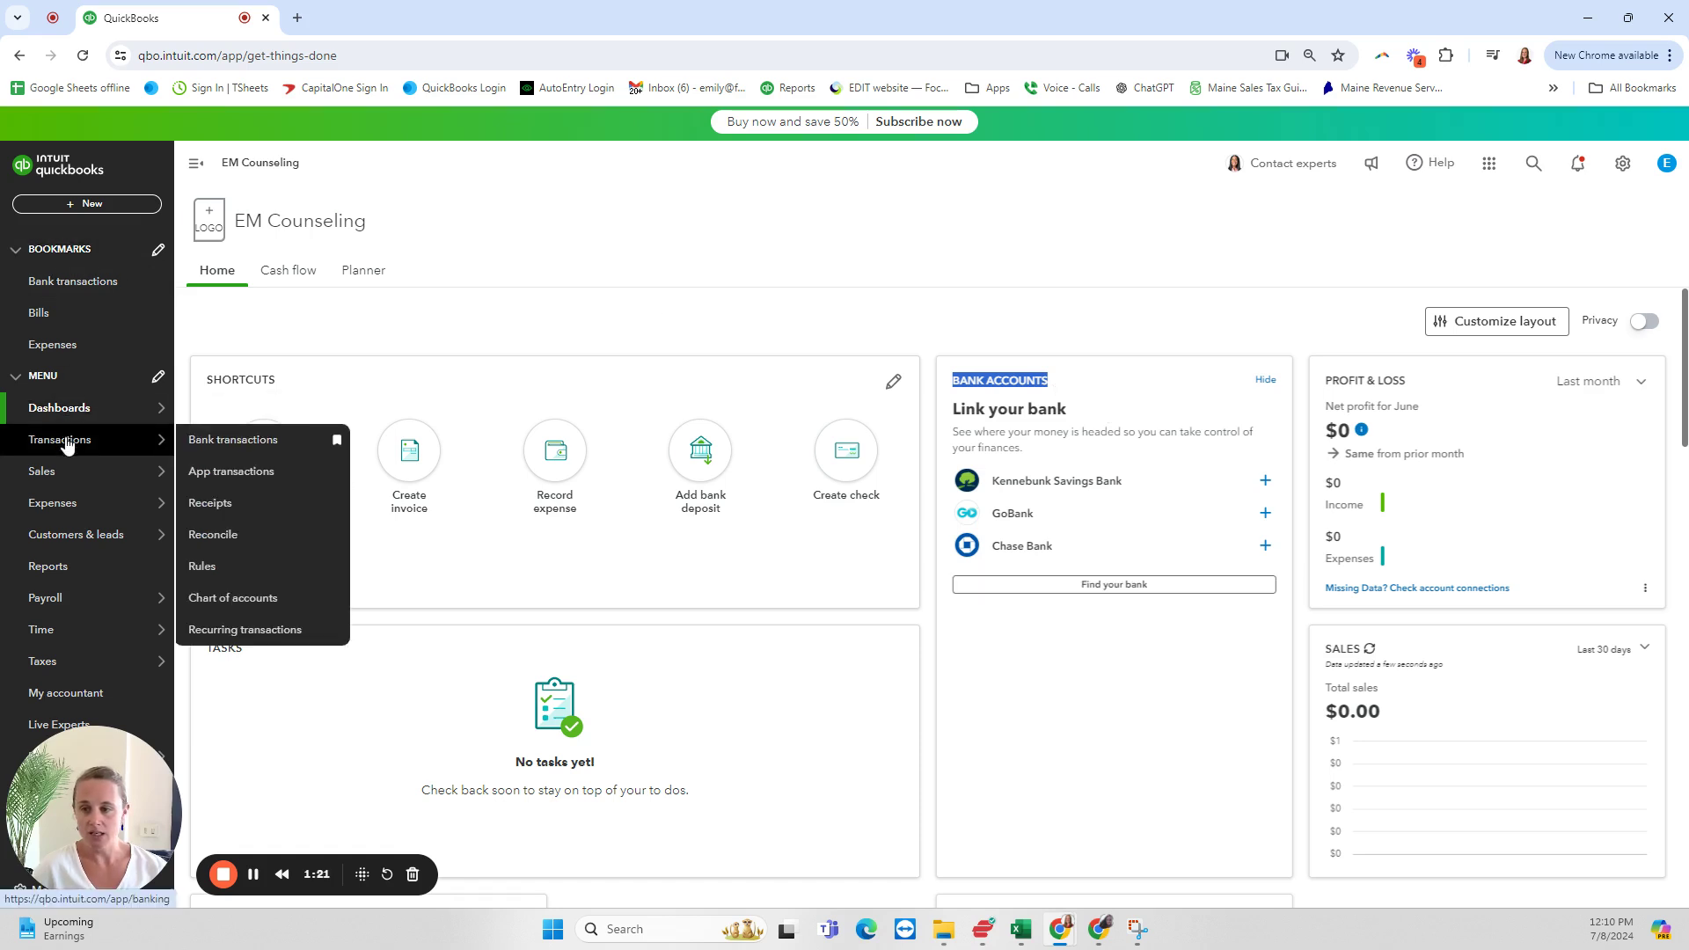
{"action": "left_click", "coordinate": [222, 443]}
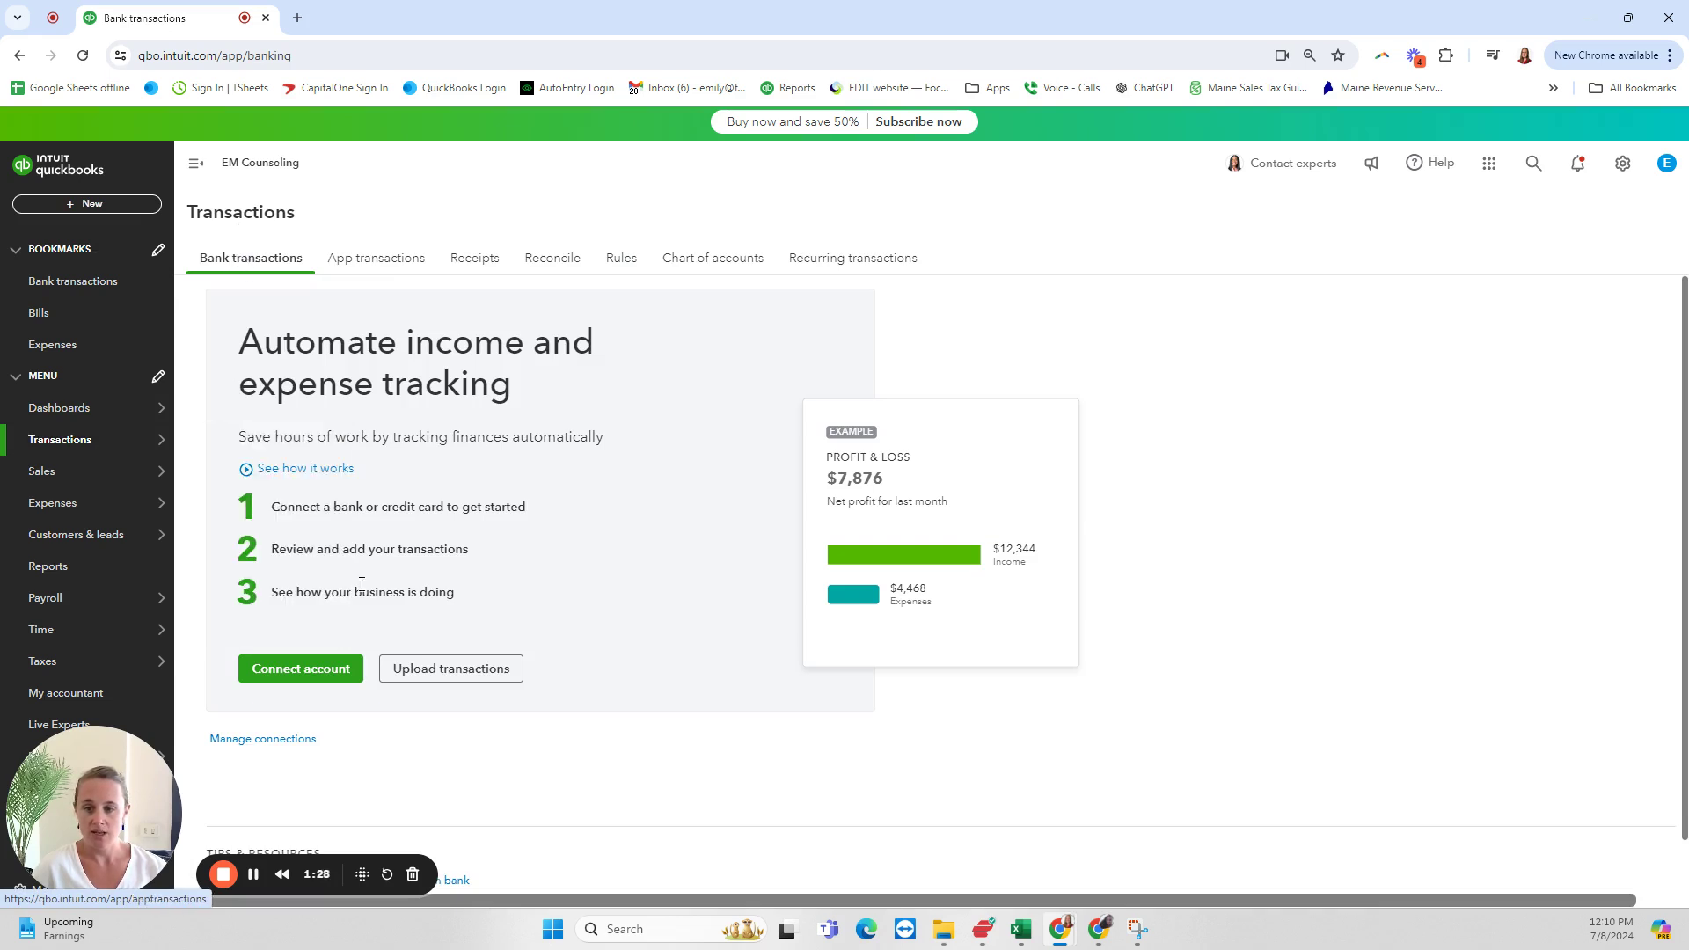
{"action": "left_click", "coordinate": [324, 674]}
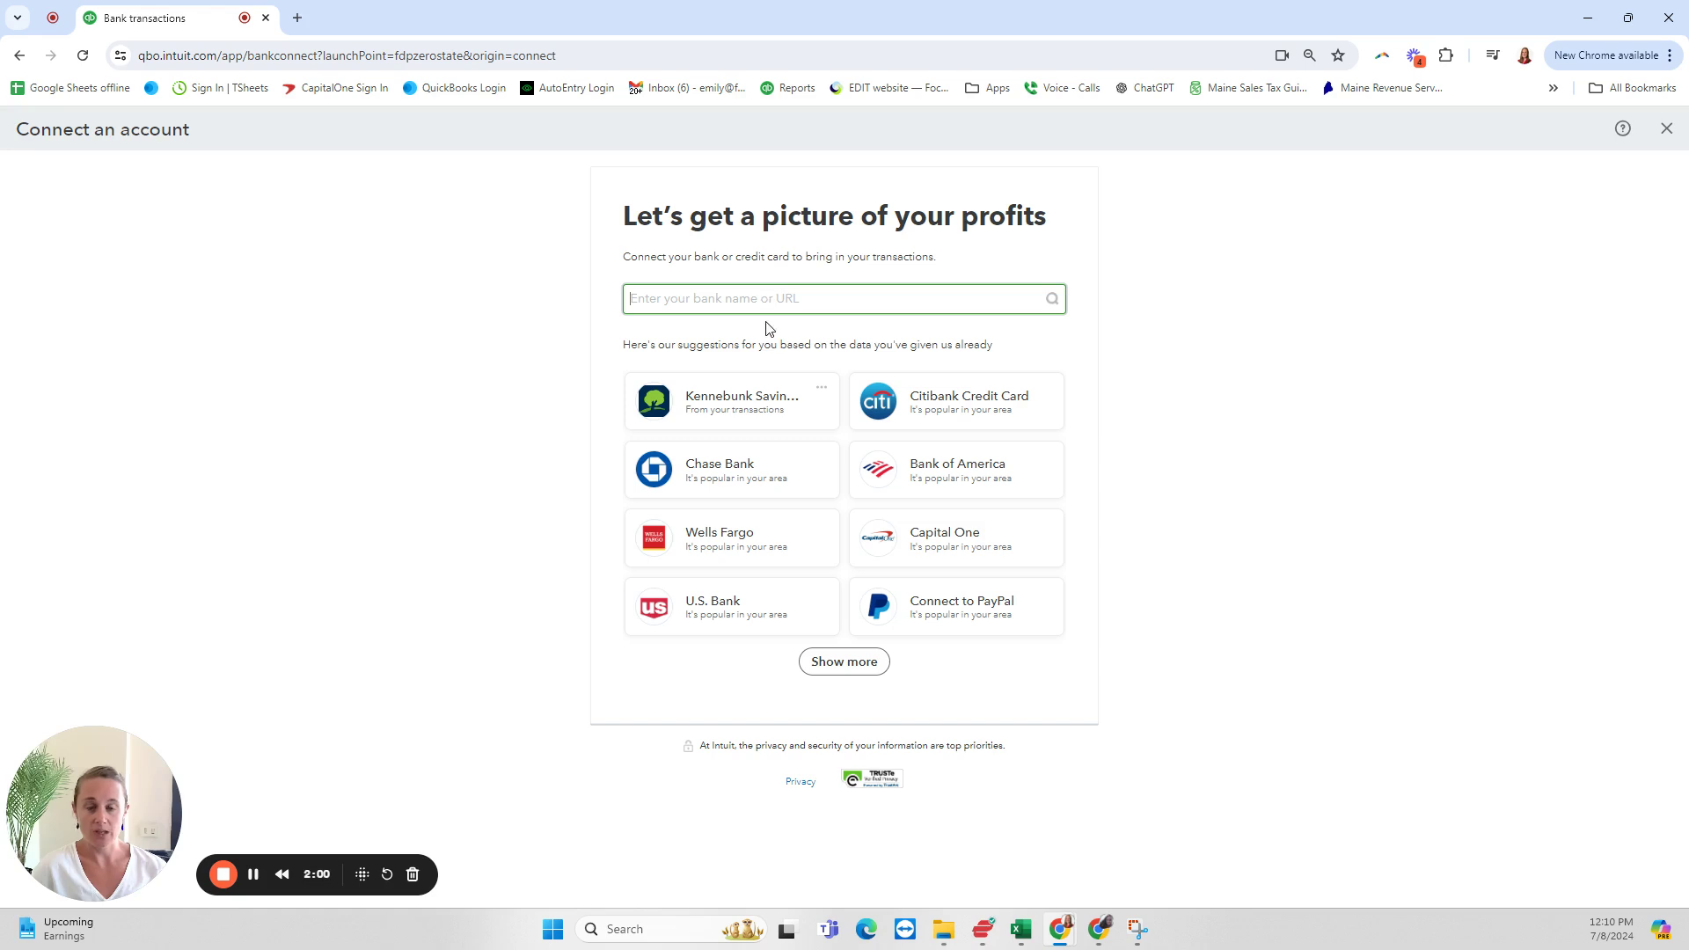
{"action": "left_click", "coordinate": [972, 550]}
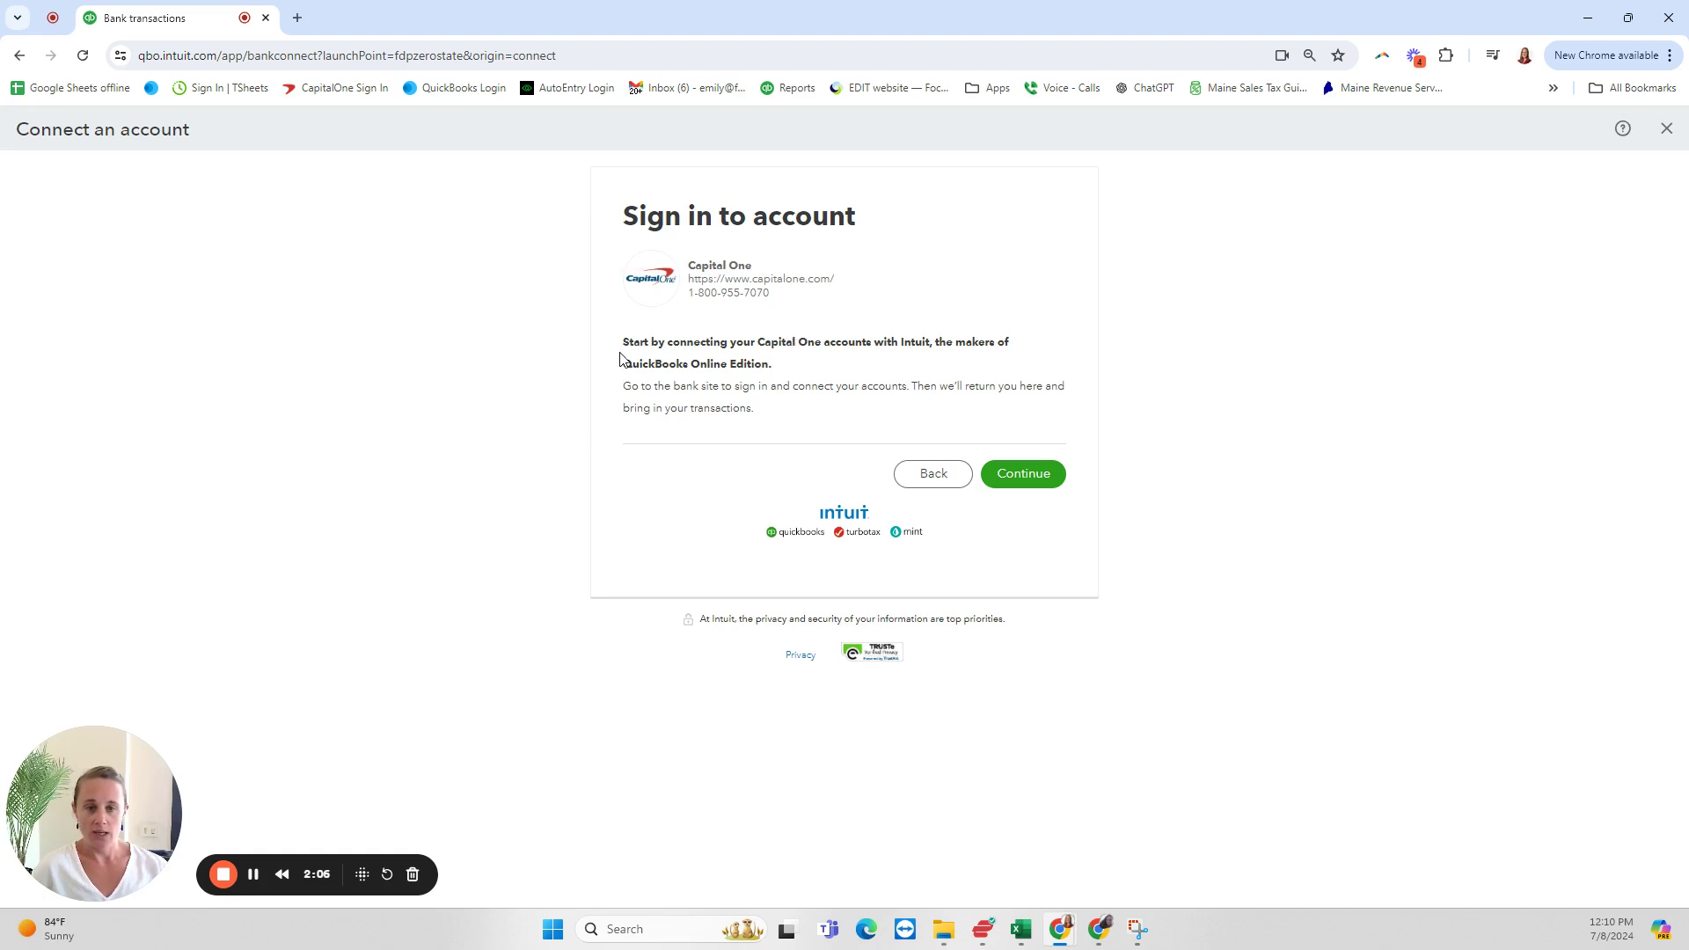
Continue to Capital One's site and sign in with the prefilled credentials
{"action": "left_click_drag", "start_coordinate": [642, 387], "coordinate": [973, 397]}
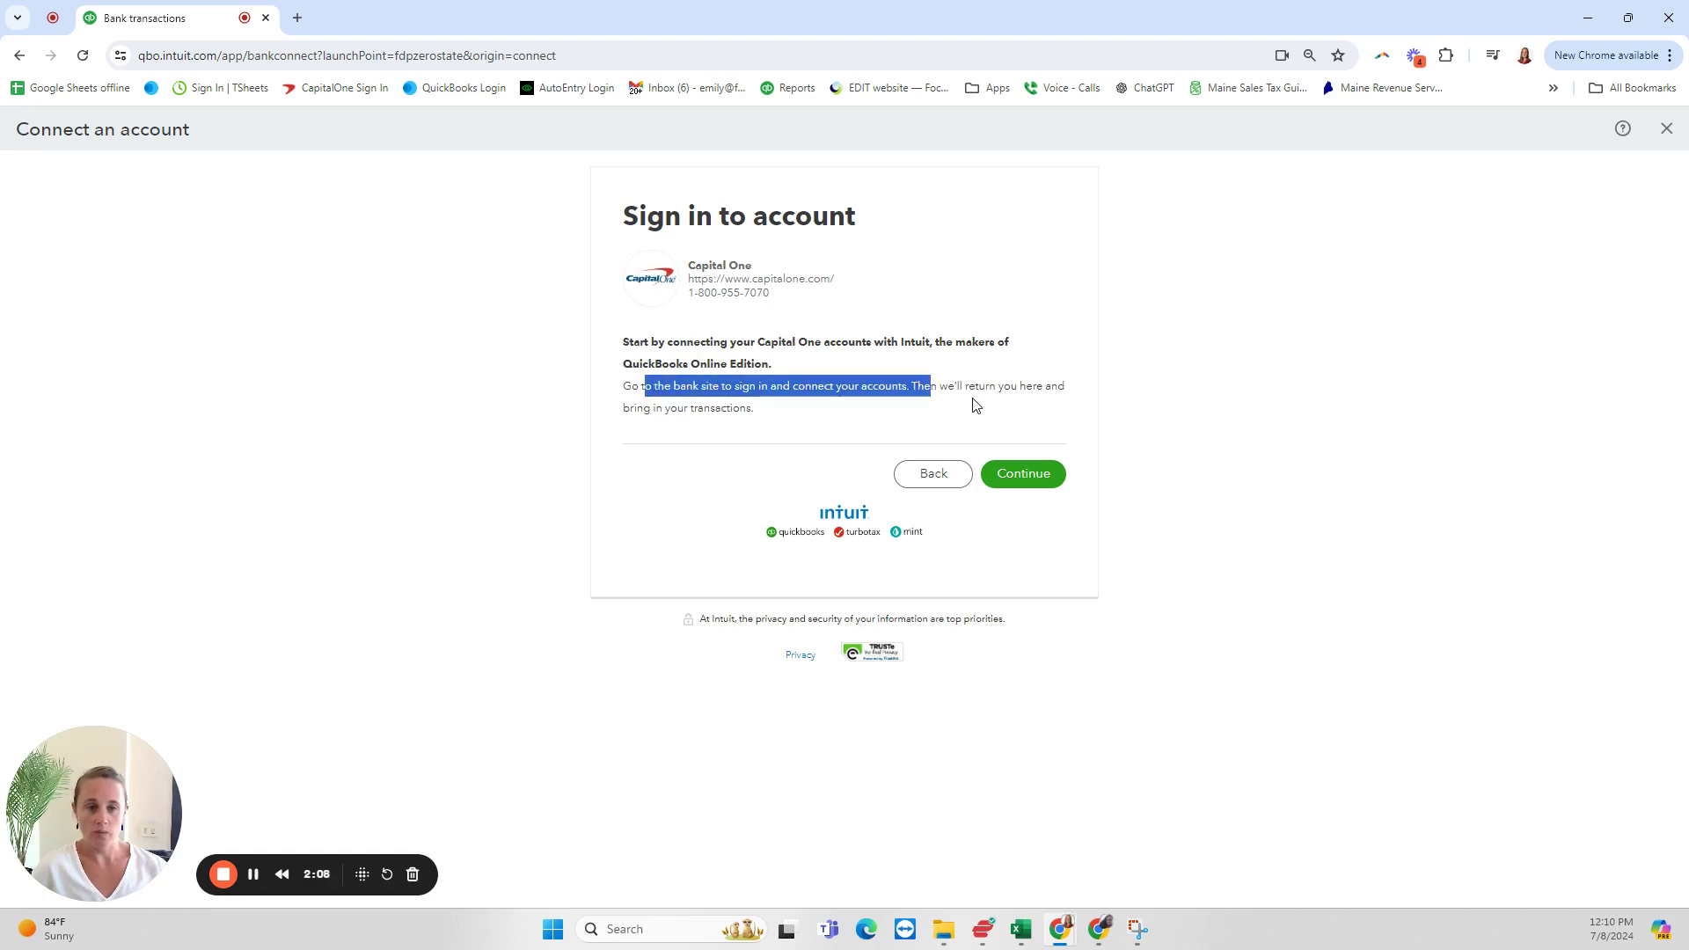
{"action": "left_click", "coordinate": [977, 413]}
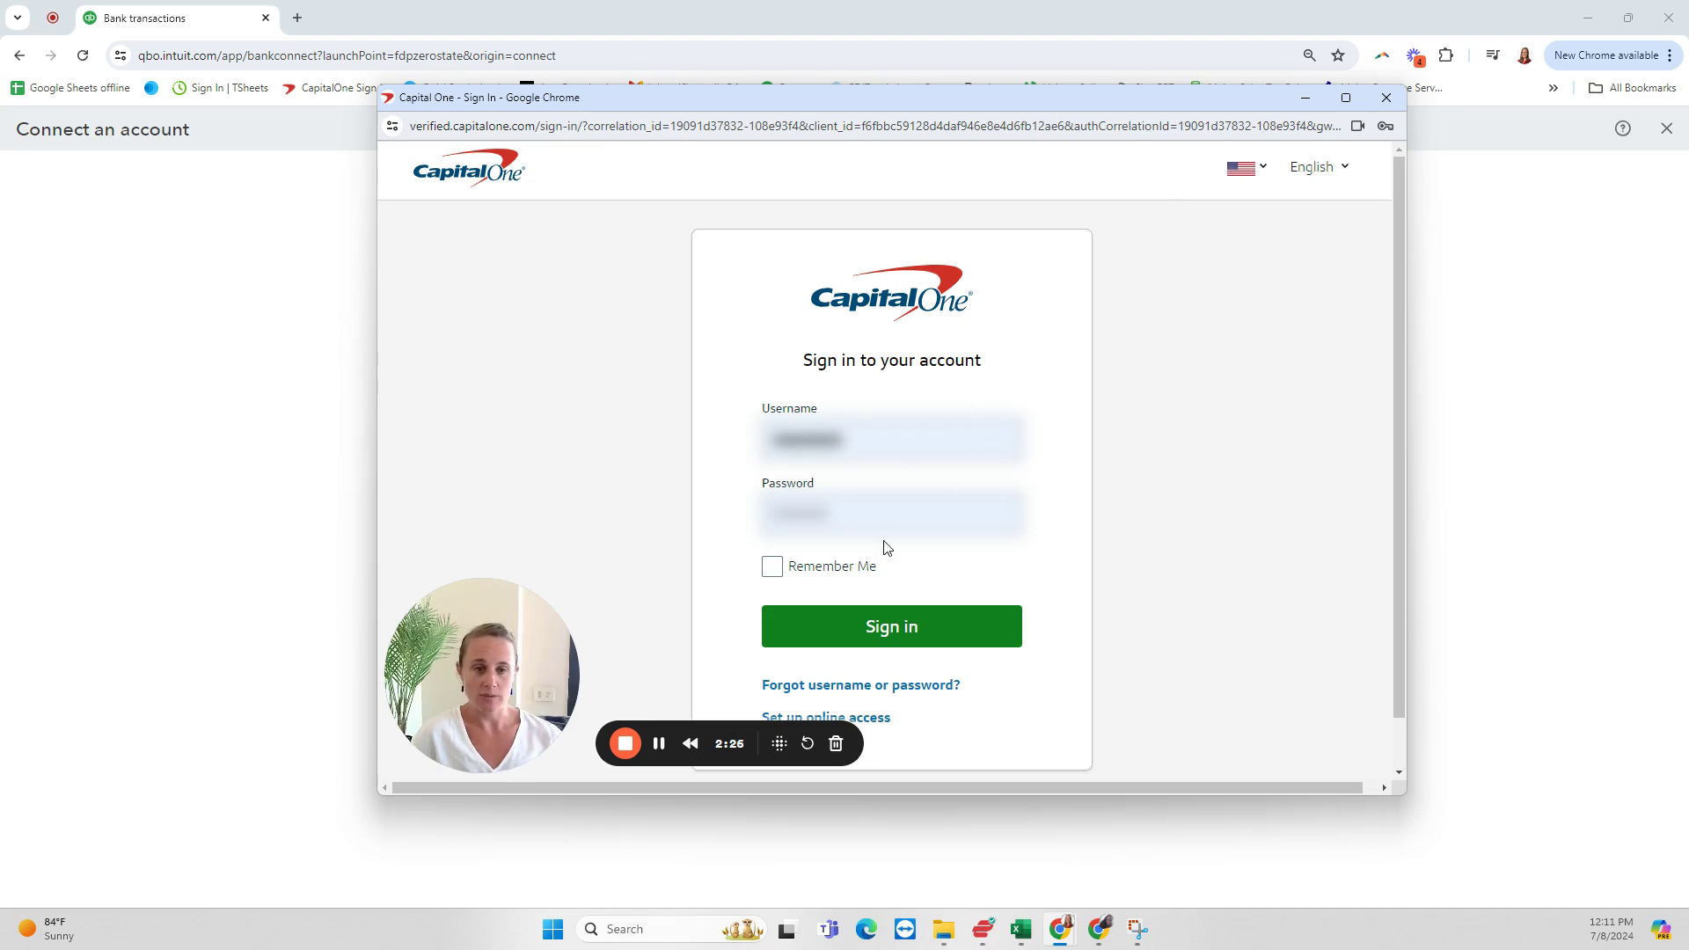
{"action": "left_click", "coordinate": [935, 637]}
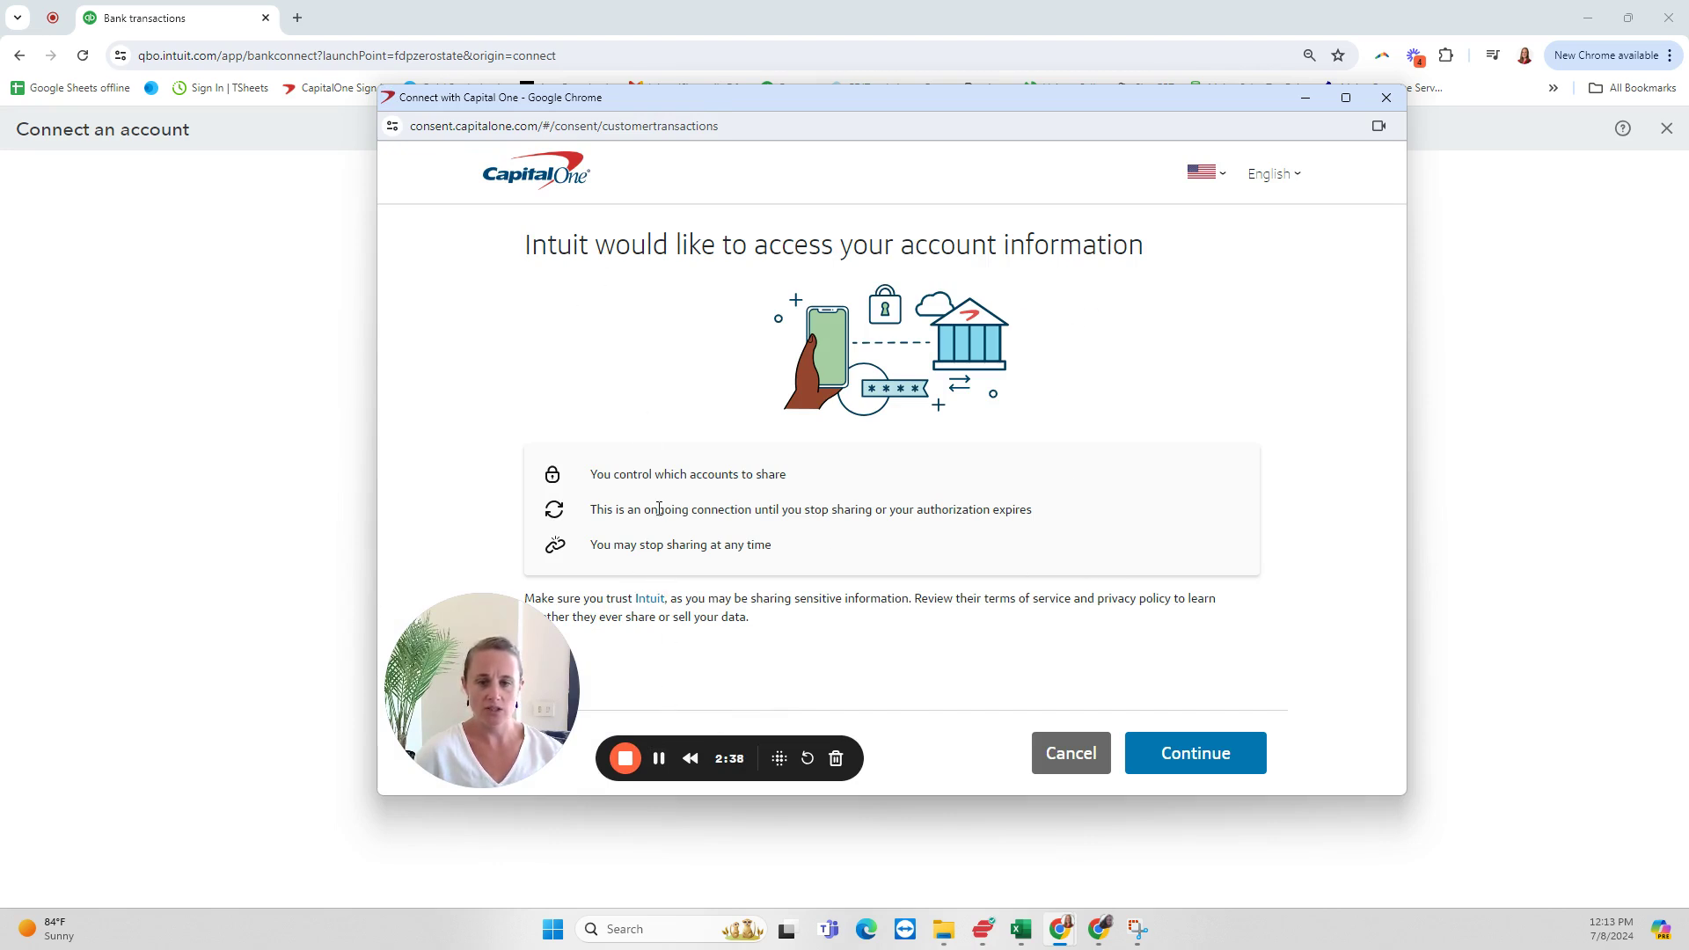
Review the sharing terms and agree to share account details, transactions and bank account numbers with Intuit
{"action": "left_click_drag", "start_coordinate": [613, 476], "coordinate": [849, 482]}
{"action": "left_click_drag", "start_coordinate": [614, 510], "coordinate": [911, 511]}
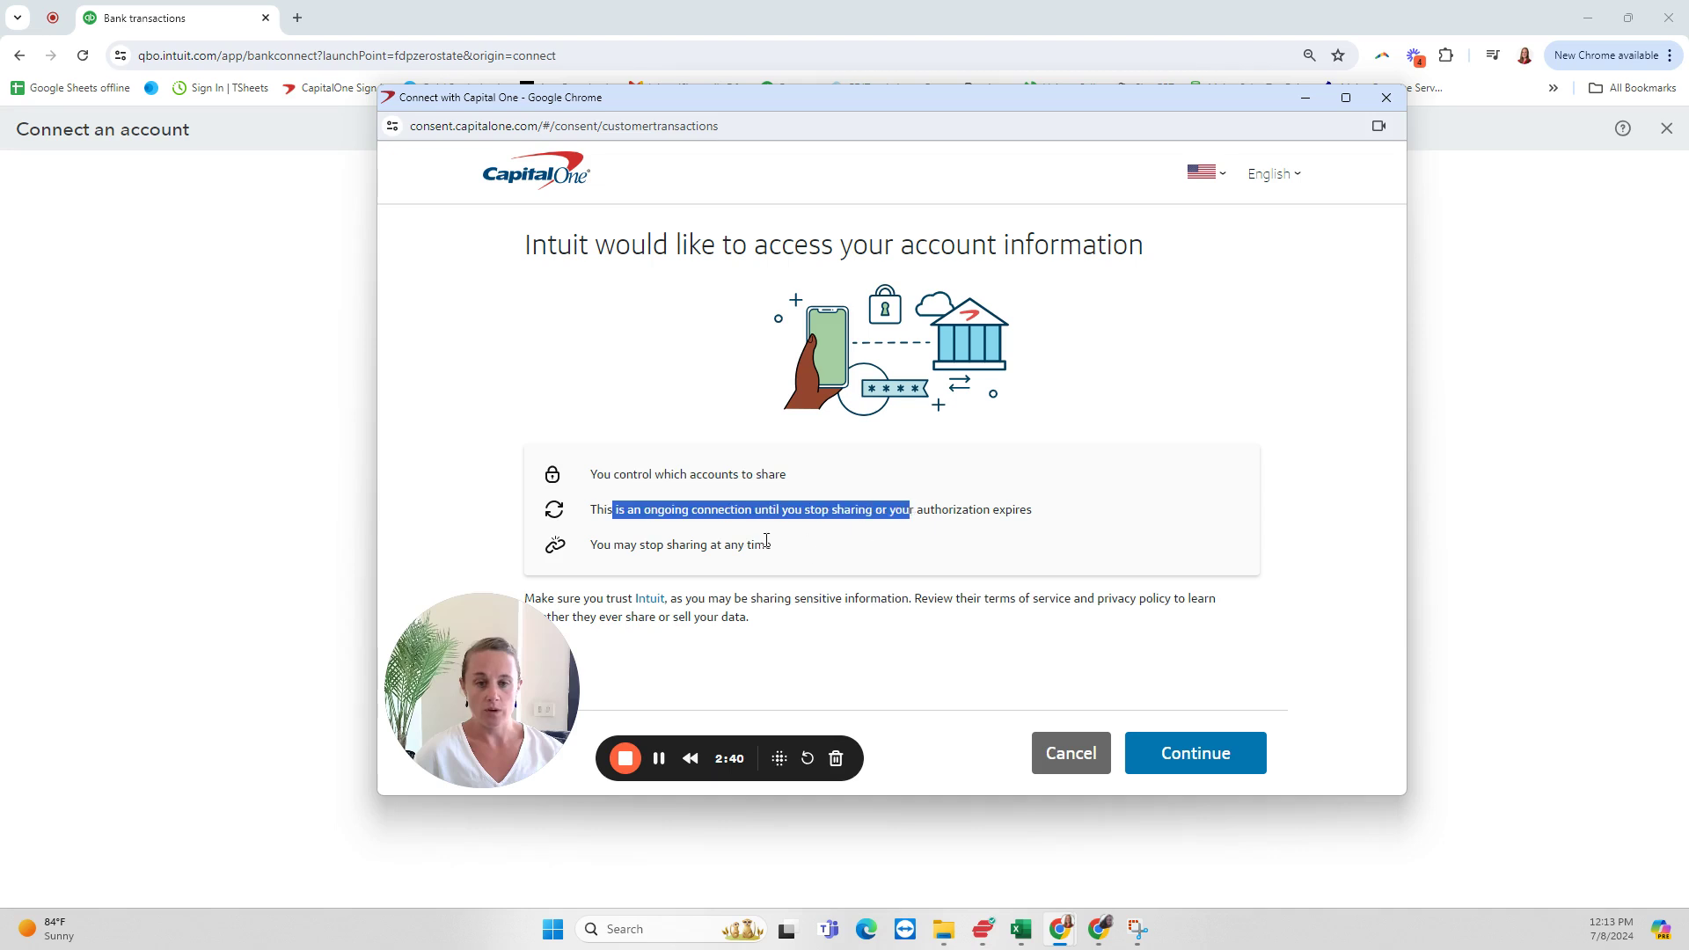
{"action": "left_click_drag", "start_coordinate": [639, 545], "coordinate": [773, 545]}
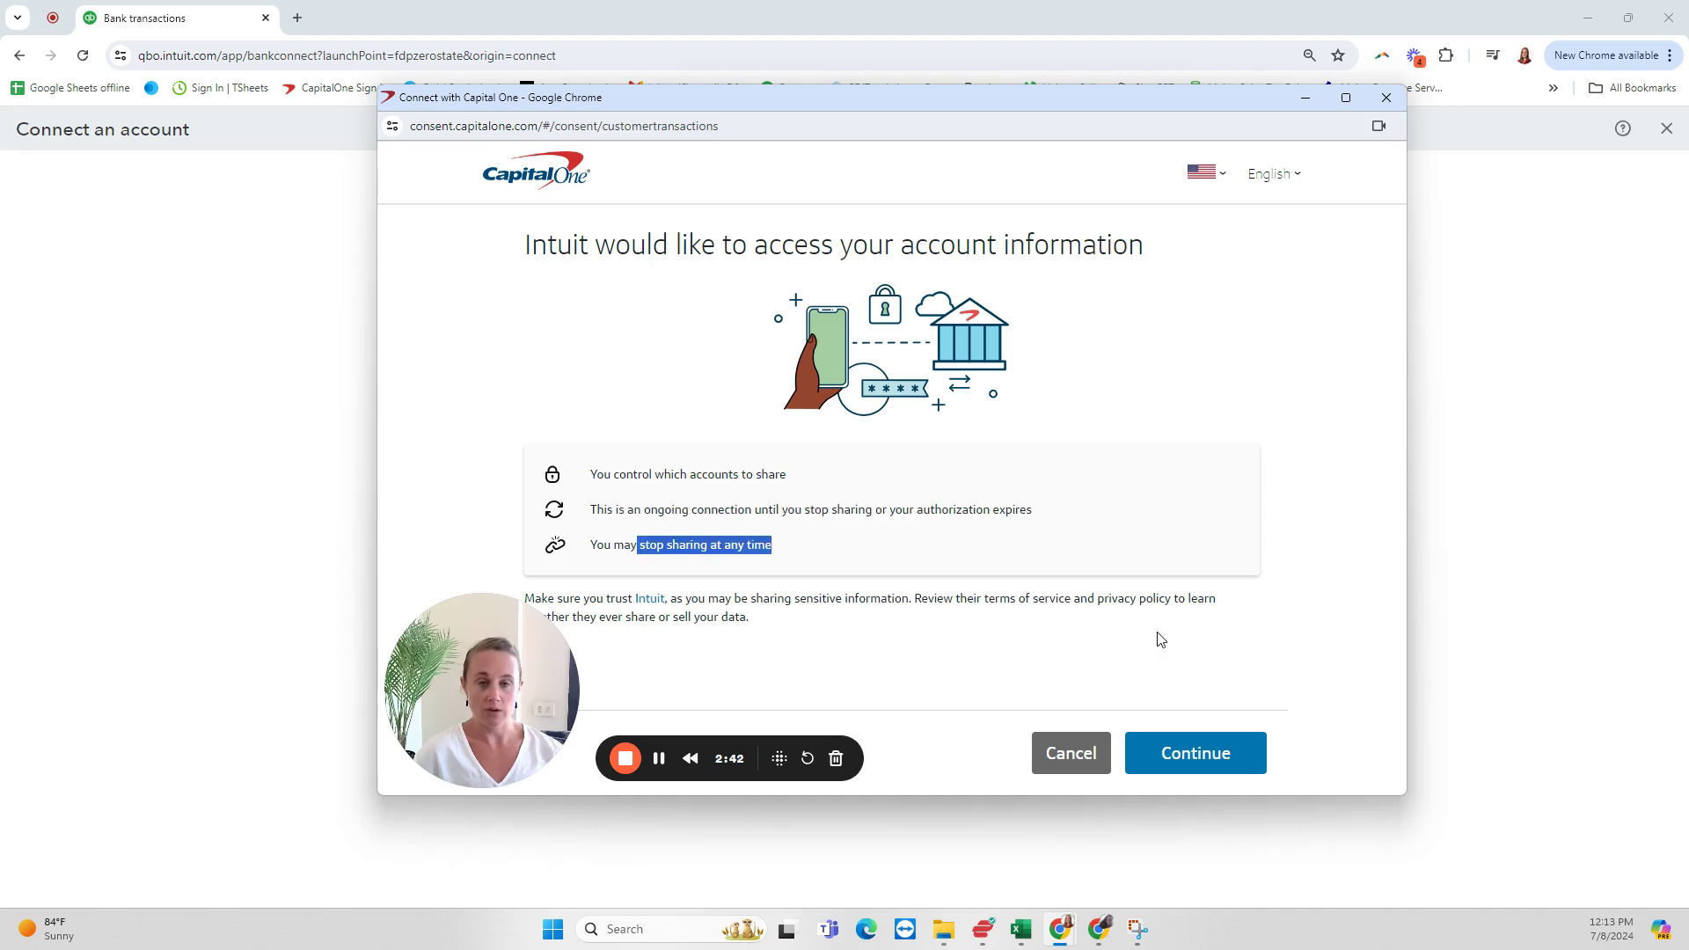
{"action": "left_click", "coordinate": [1063, 647]}
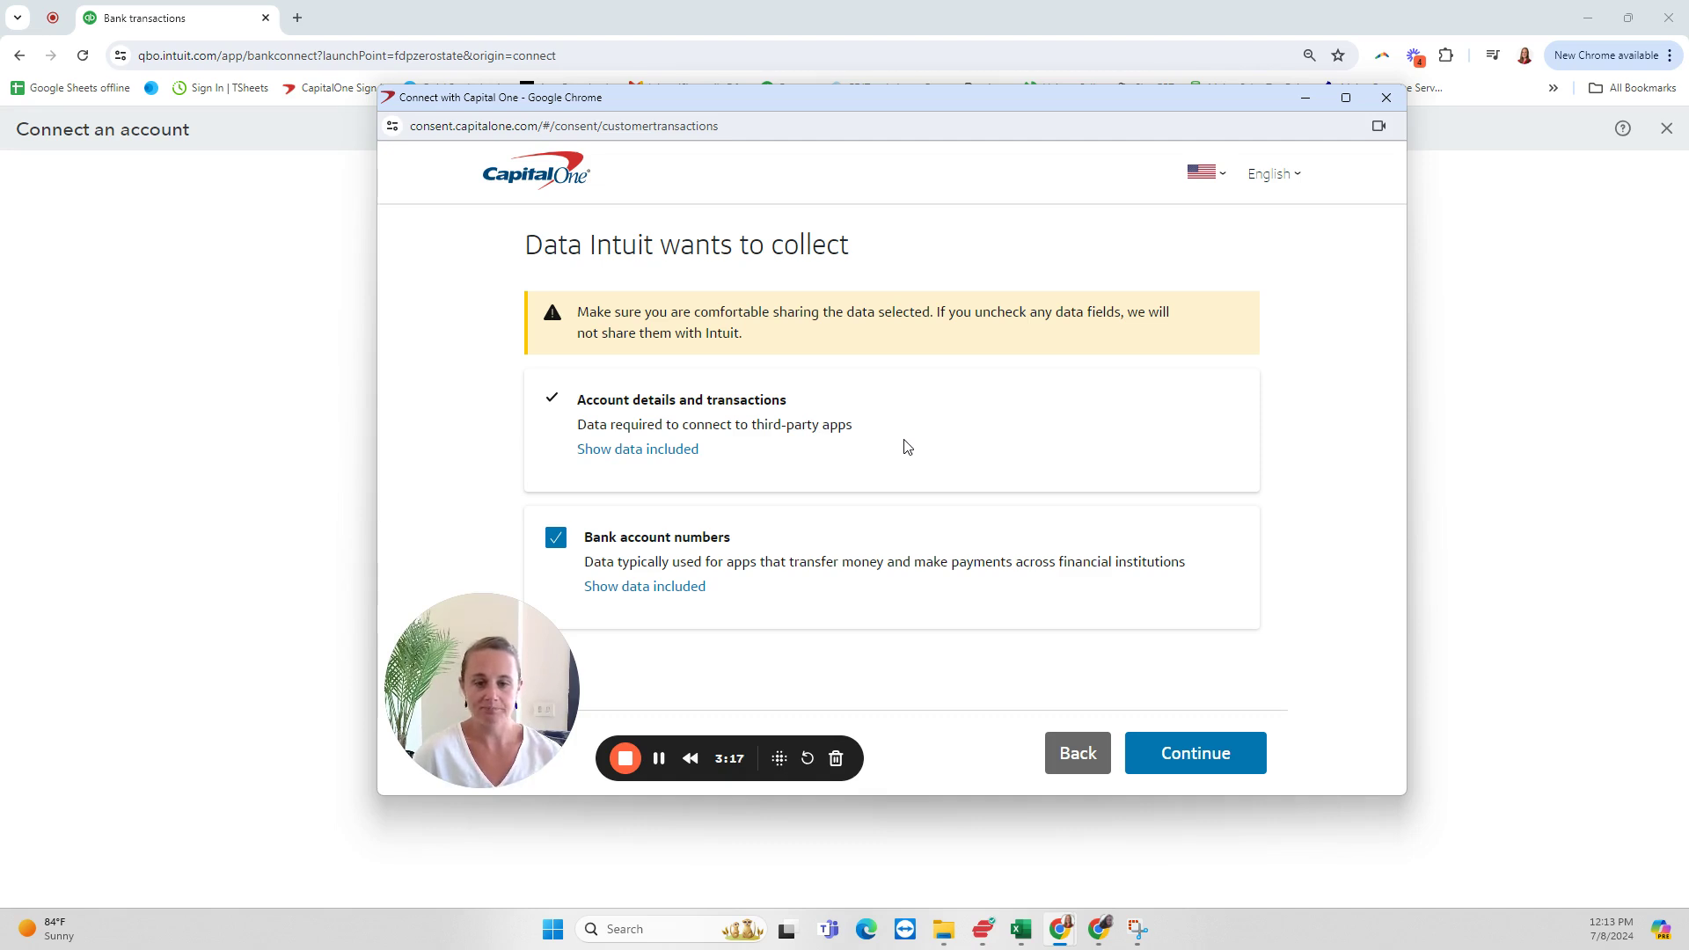
{"action": "left_click", "coordinate": [659, 758]}
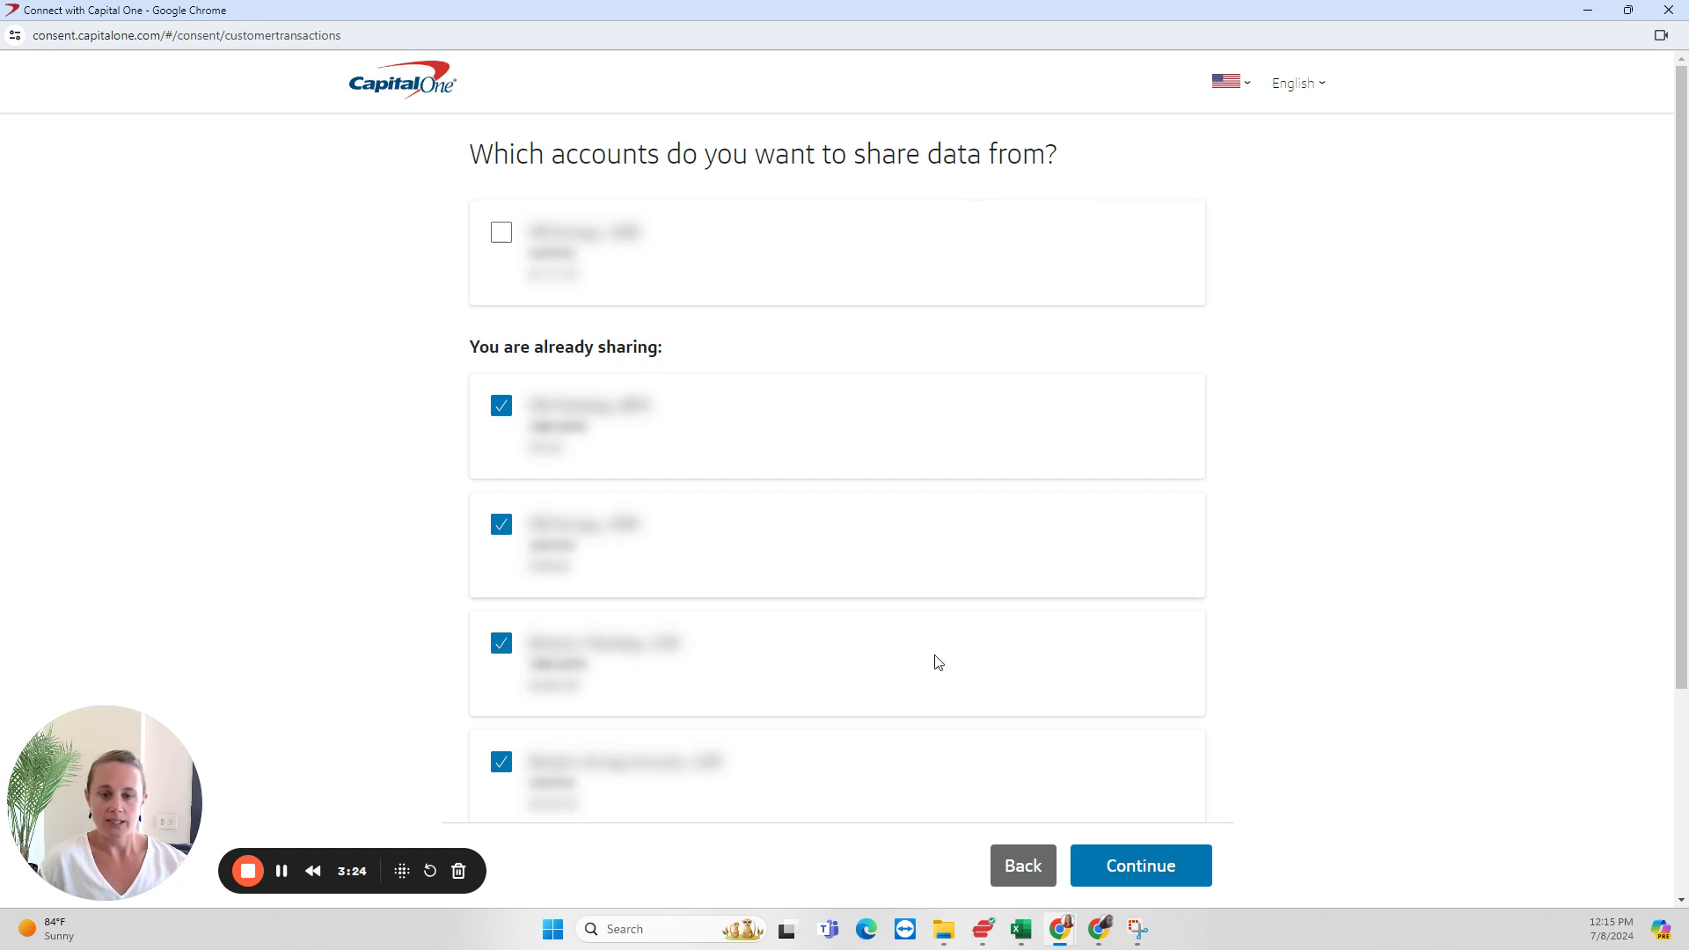
{"action": "scroll", "coordinate": [871, 260], "scroll_direction": "down", "scroll_amount": 3}
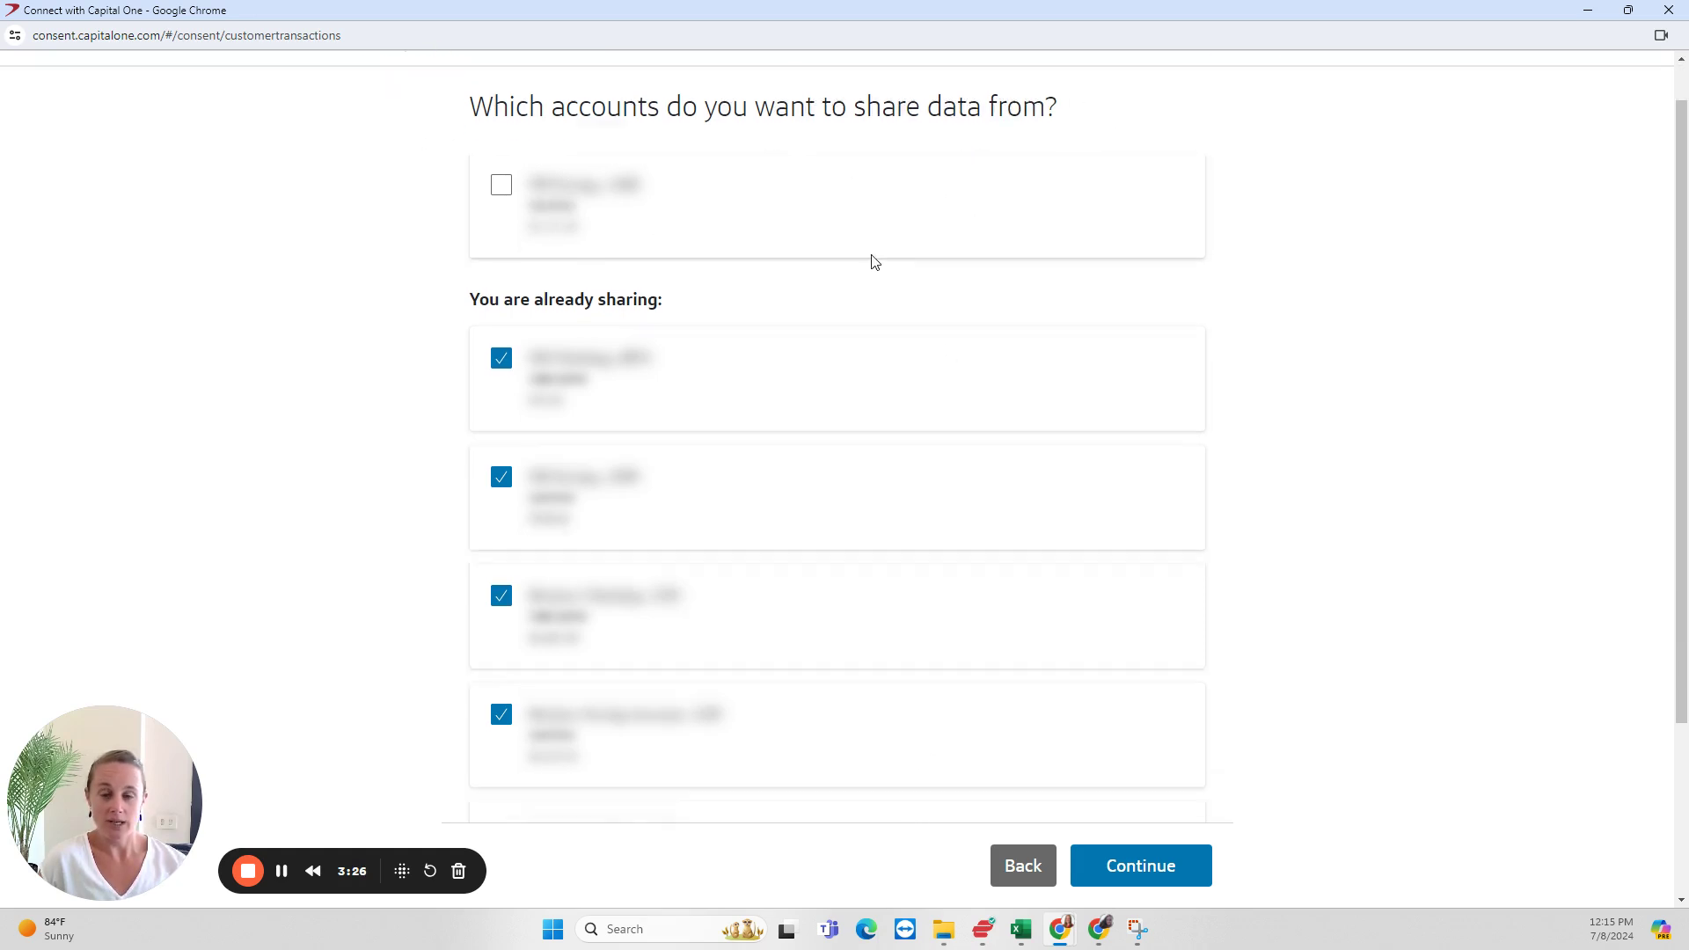
{"action": "scroll", "coordinate": [781, 542], "scroll_direction": "up", "scroll_amount": 3}
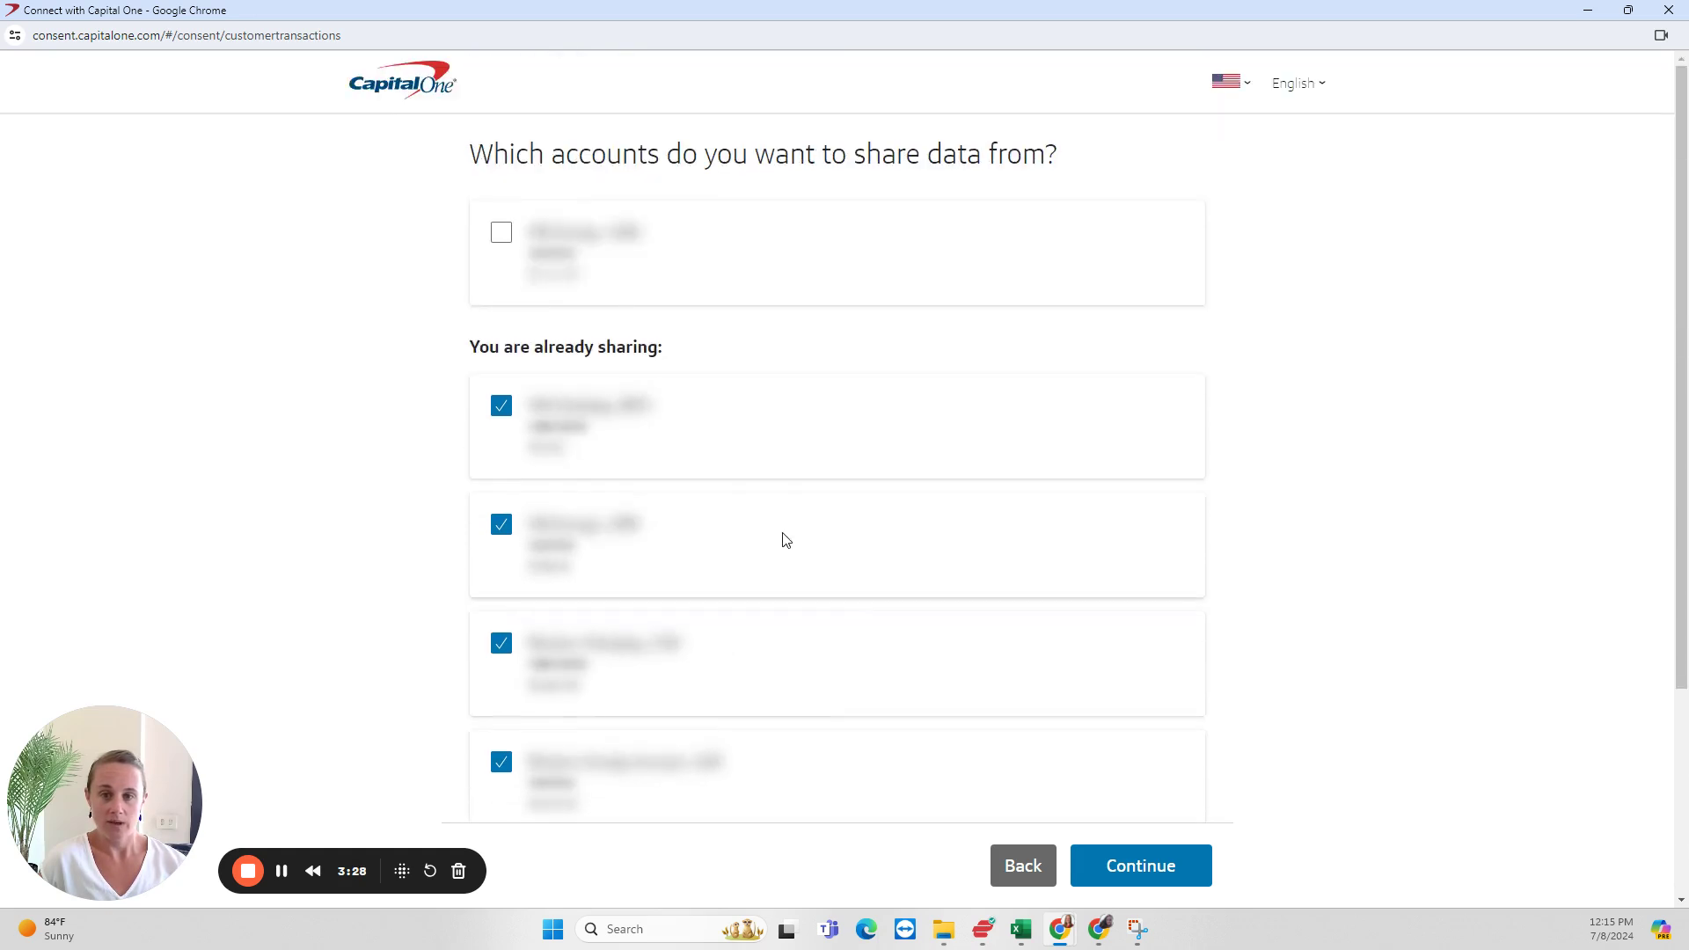
{"action": "scroll", "coordinate": [845, 229], "scroll_direction": "down", "scroll_amount": 3}
{"action": "scroll", "coordinate": [902, 274], "scroll_direction": "up", "scroll_amount": 3}
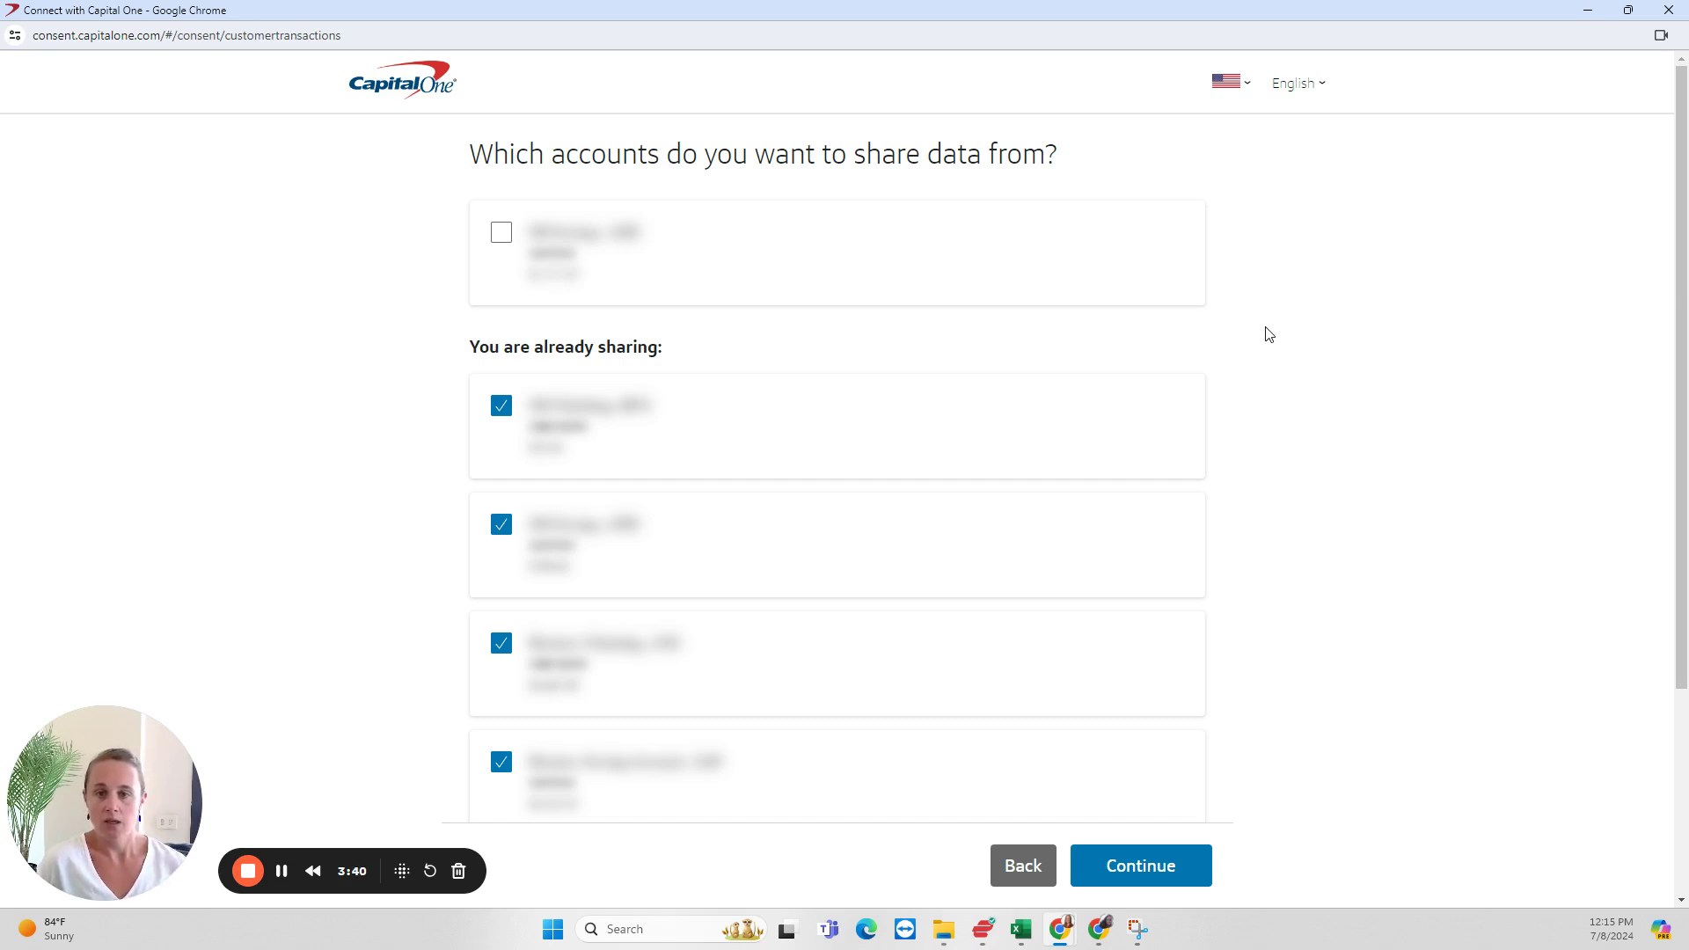
{"action": "left_click", "coordinate": [500, 409]}
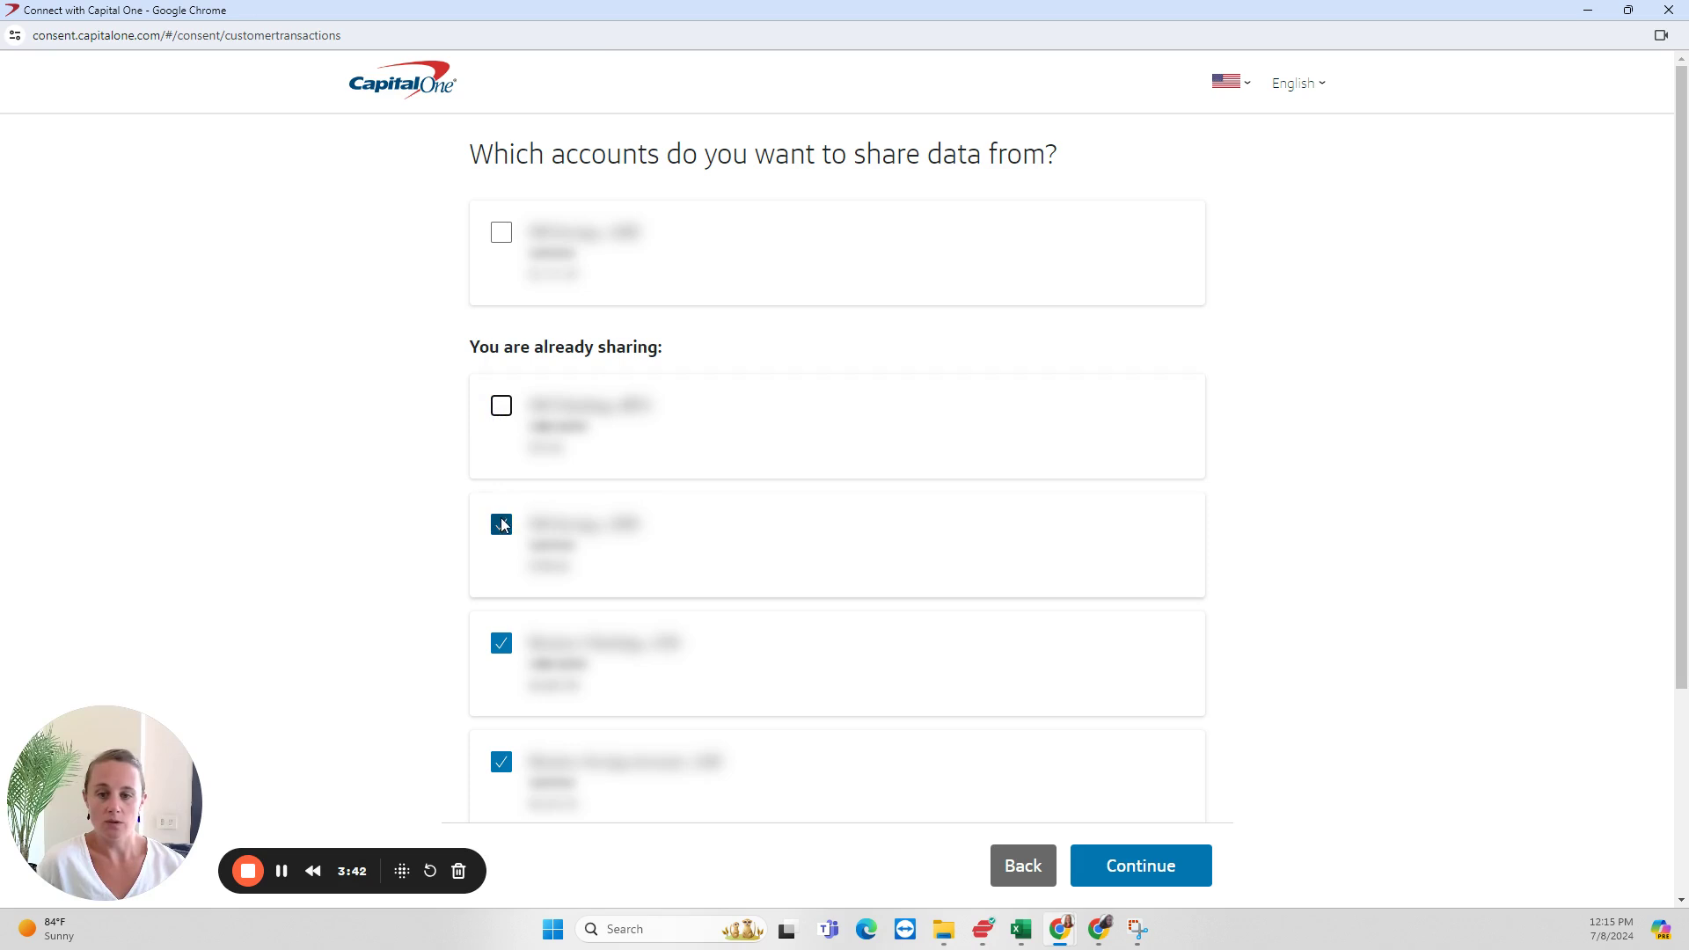
{"action": "left_click", "coordinate": [501, 522]}
{"action": "left_click", "coordinate": [502, 648]}
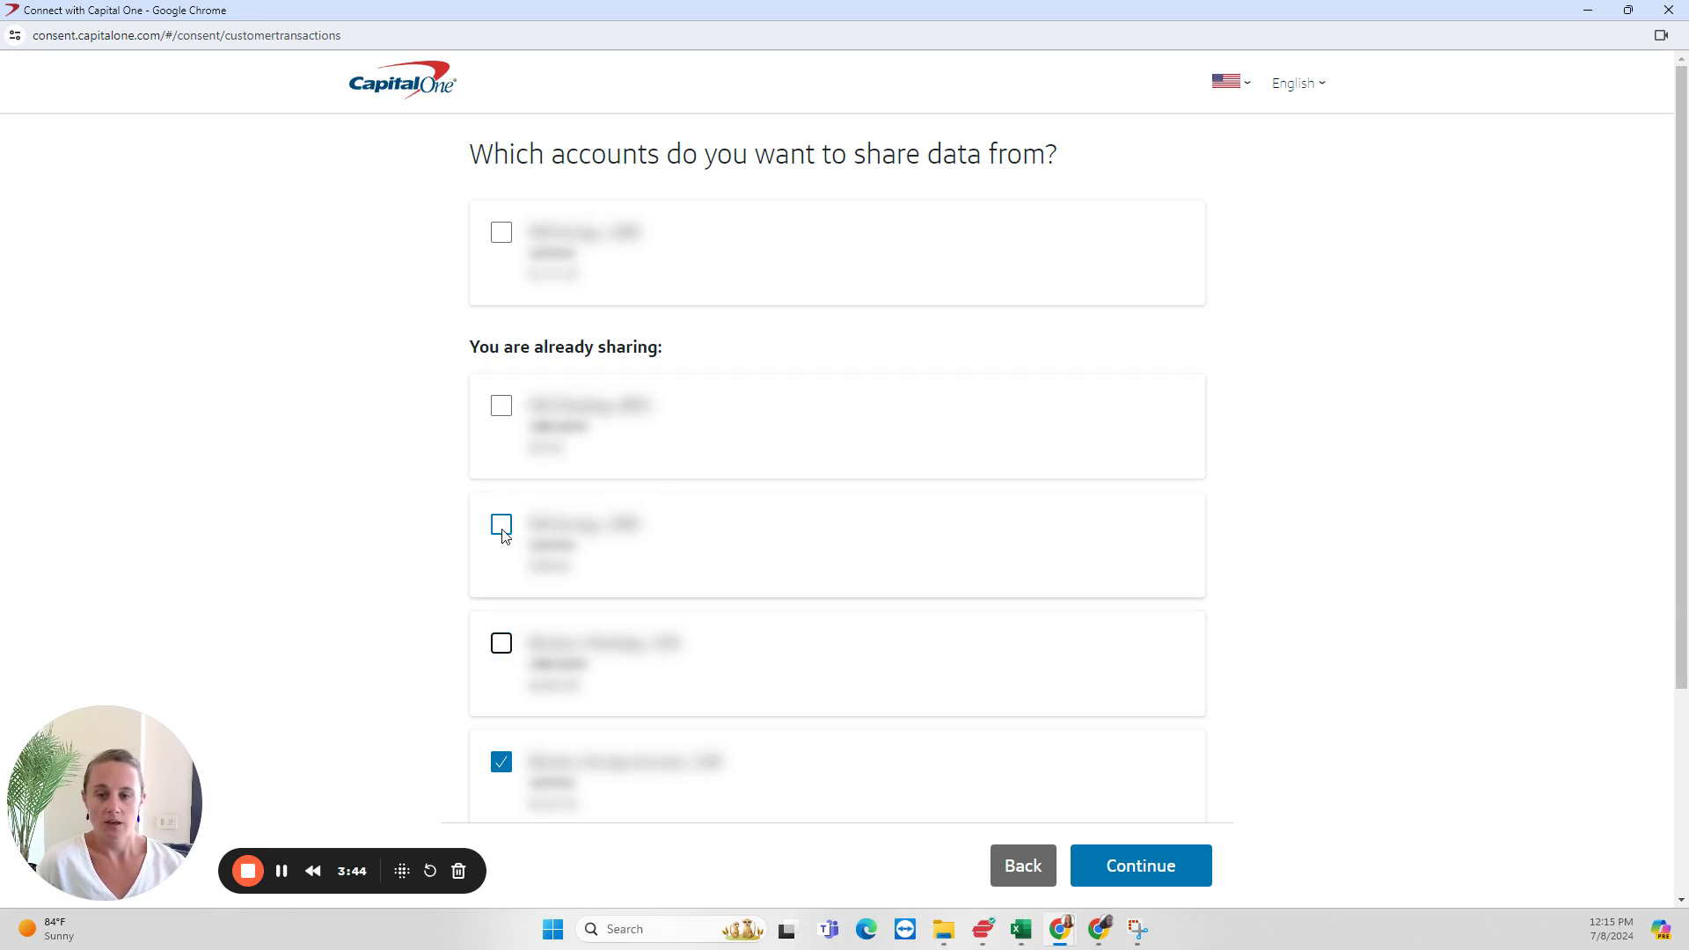
{"action": "left_click", "coordinate": [503, 410]}
{"action": "left_click", "coordinate": [502, 526]}
{"action": "left_click", "coordinate": [502, 645]}
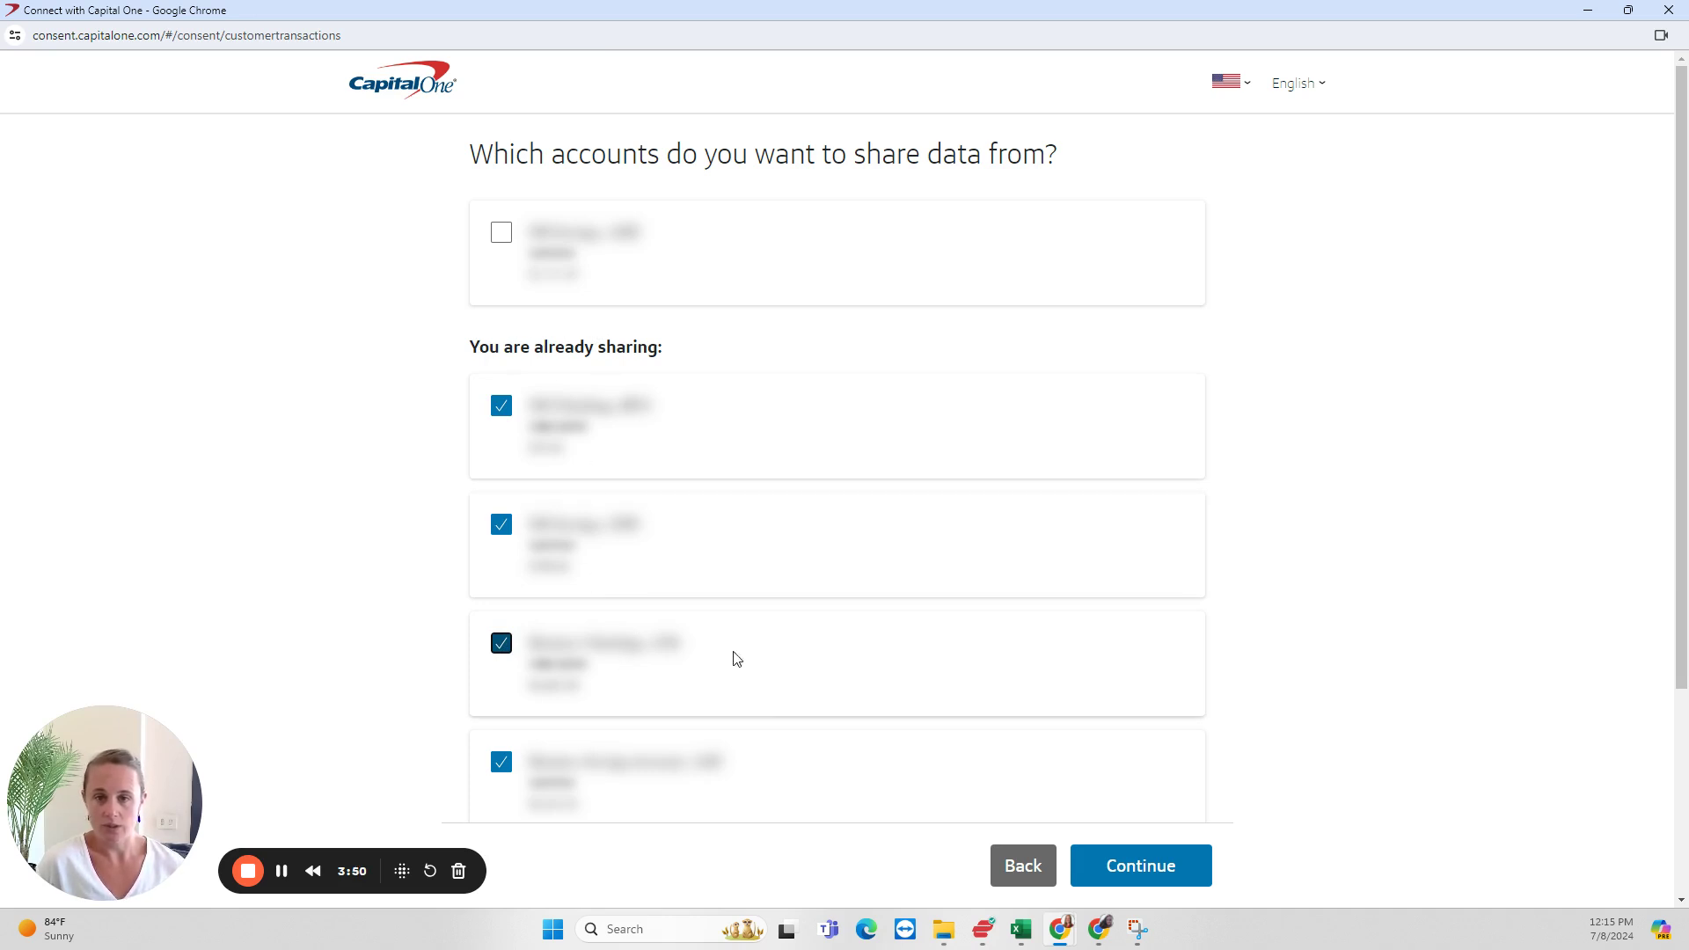
{"action": "scroll", "coordinate": [660, 592], "scroll_direction": "down", "scroll_amount": 3}
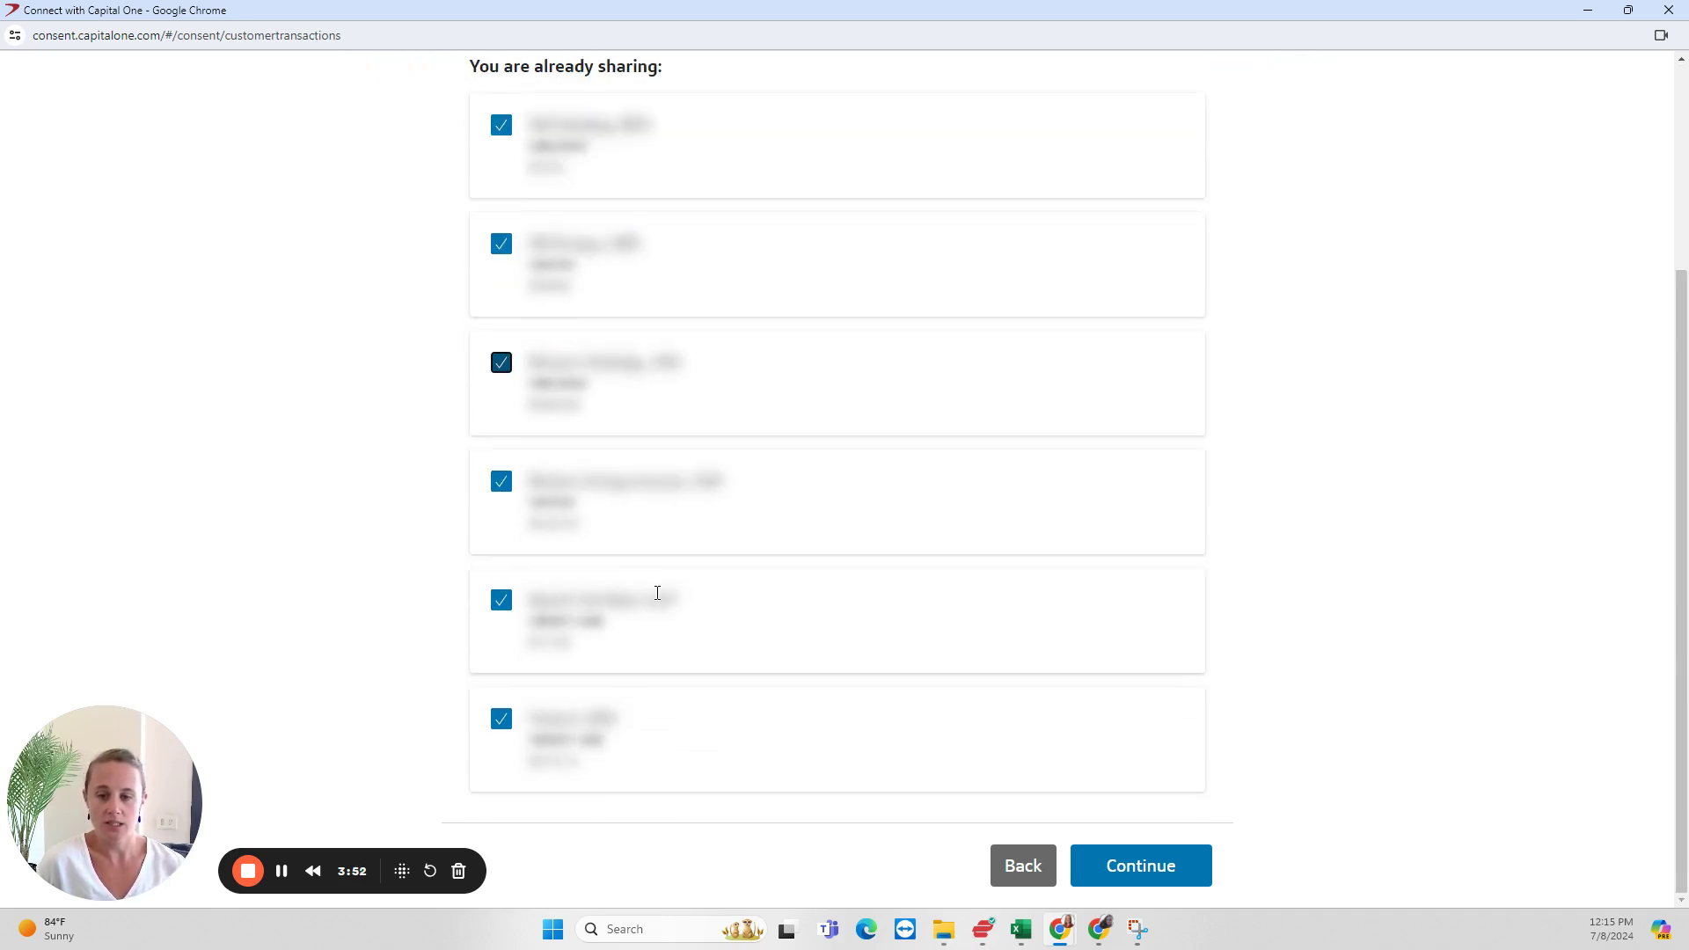
{"action": "scroll", "coordinate": [657, 592], "scroll_direction": "up", "scroll_amount": 3}
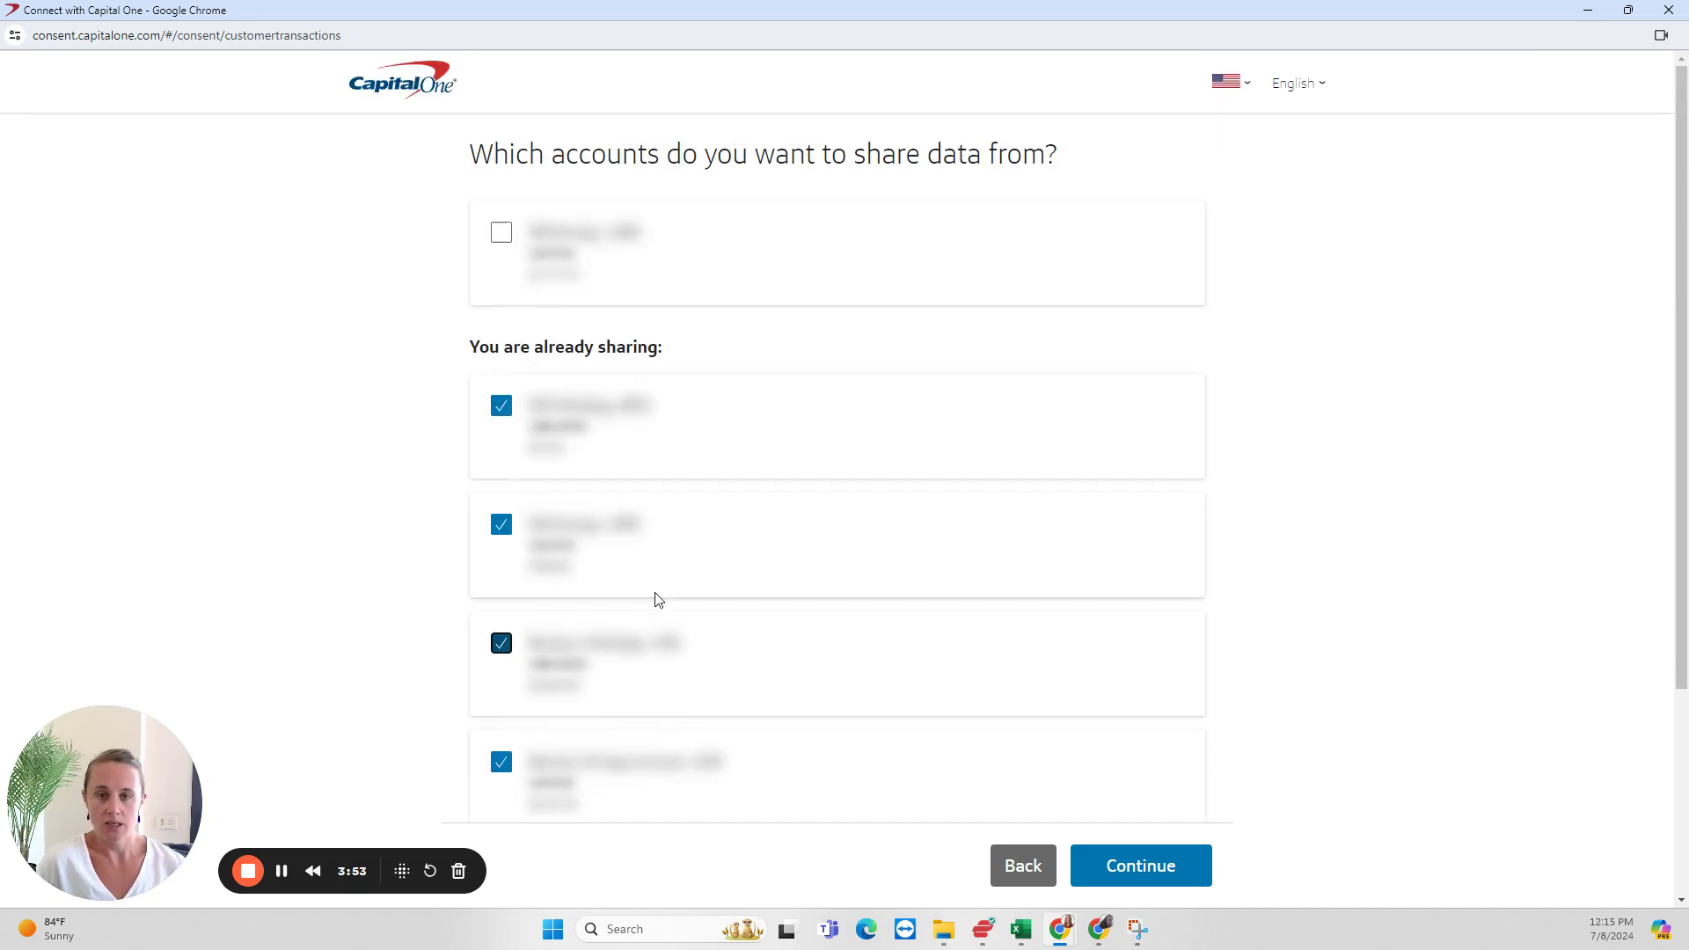
Clear the six already-shared accounts, select the account not yet shared, and authorize Intuit's access
{"action": "left_click", "coordinate": [501, 407]}
{"action": "left_click", "coordinate": [500, 525]}
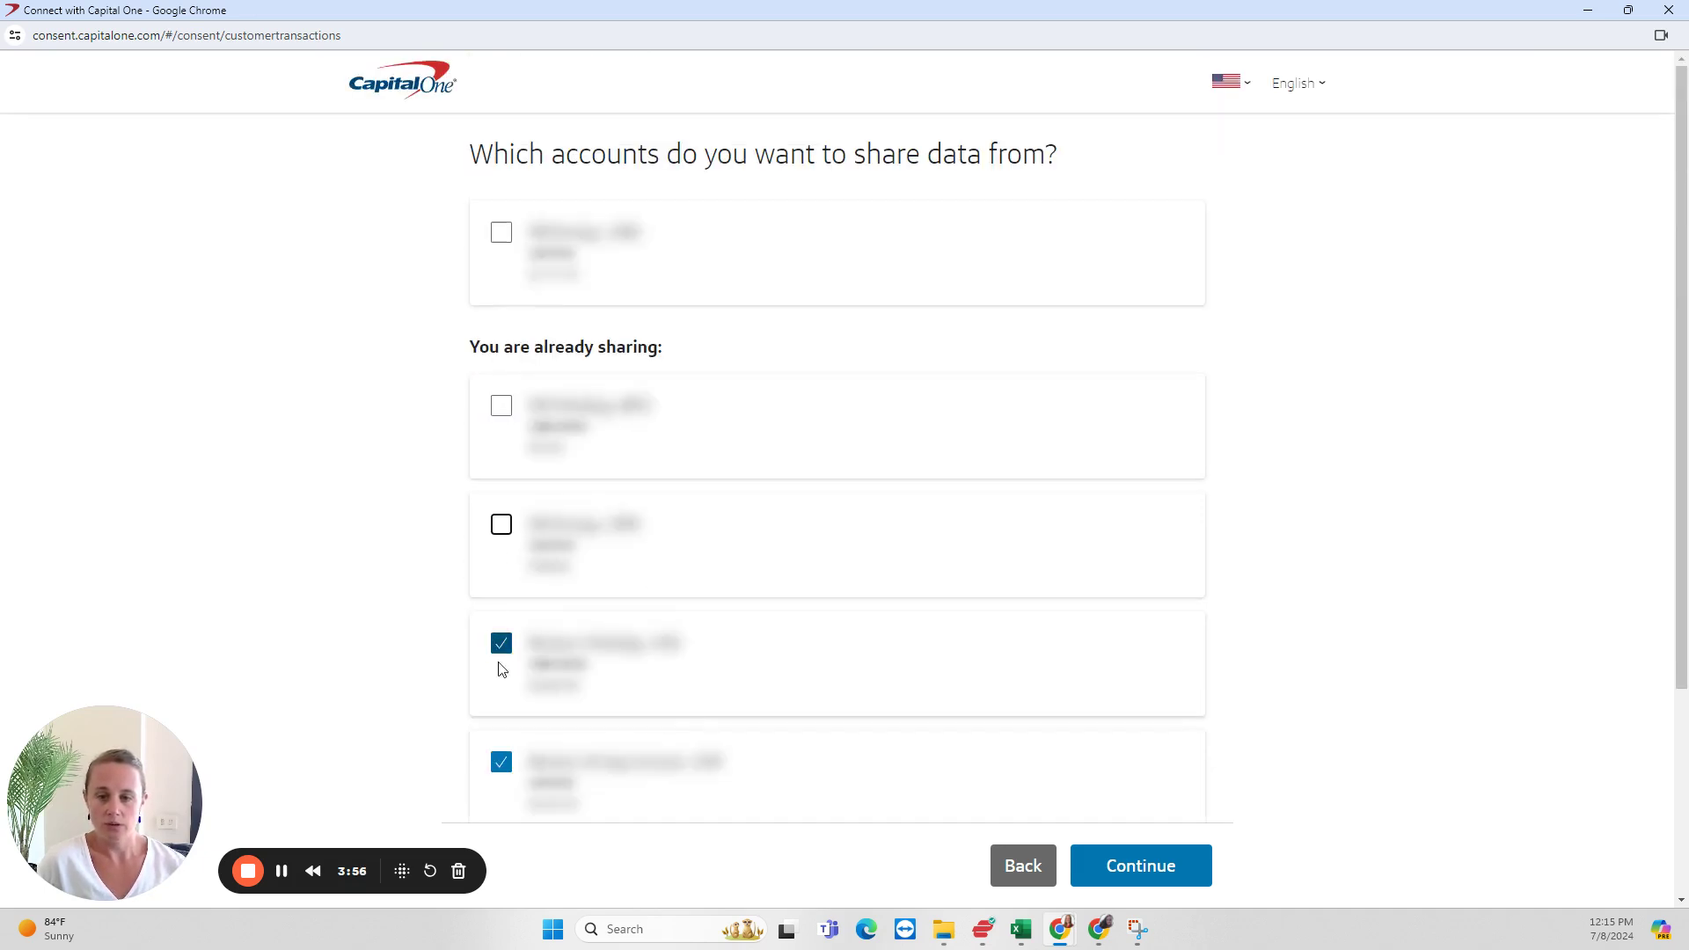
{"action": "left_click", "coordinate": [501, 643]}
{"action": "left_click", "coordinate": [501, 762]}
{"action": "scroll", "coordinate": [540, 731], "scroll_direction": "down", "scroll_amount": 2}
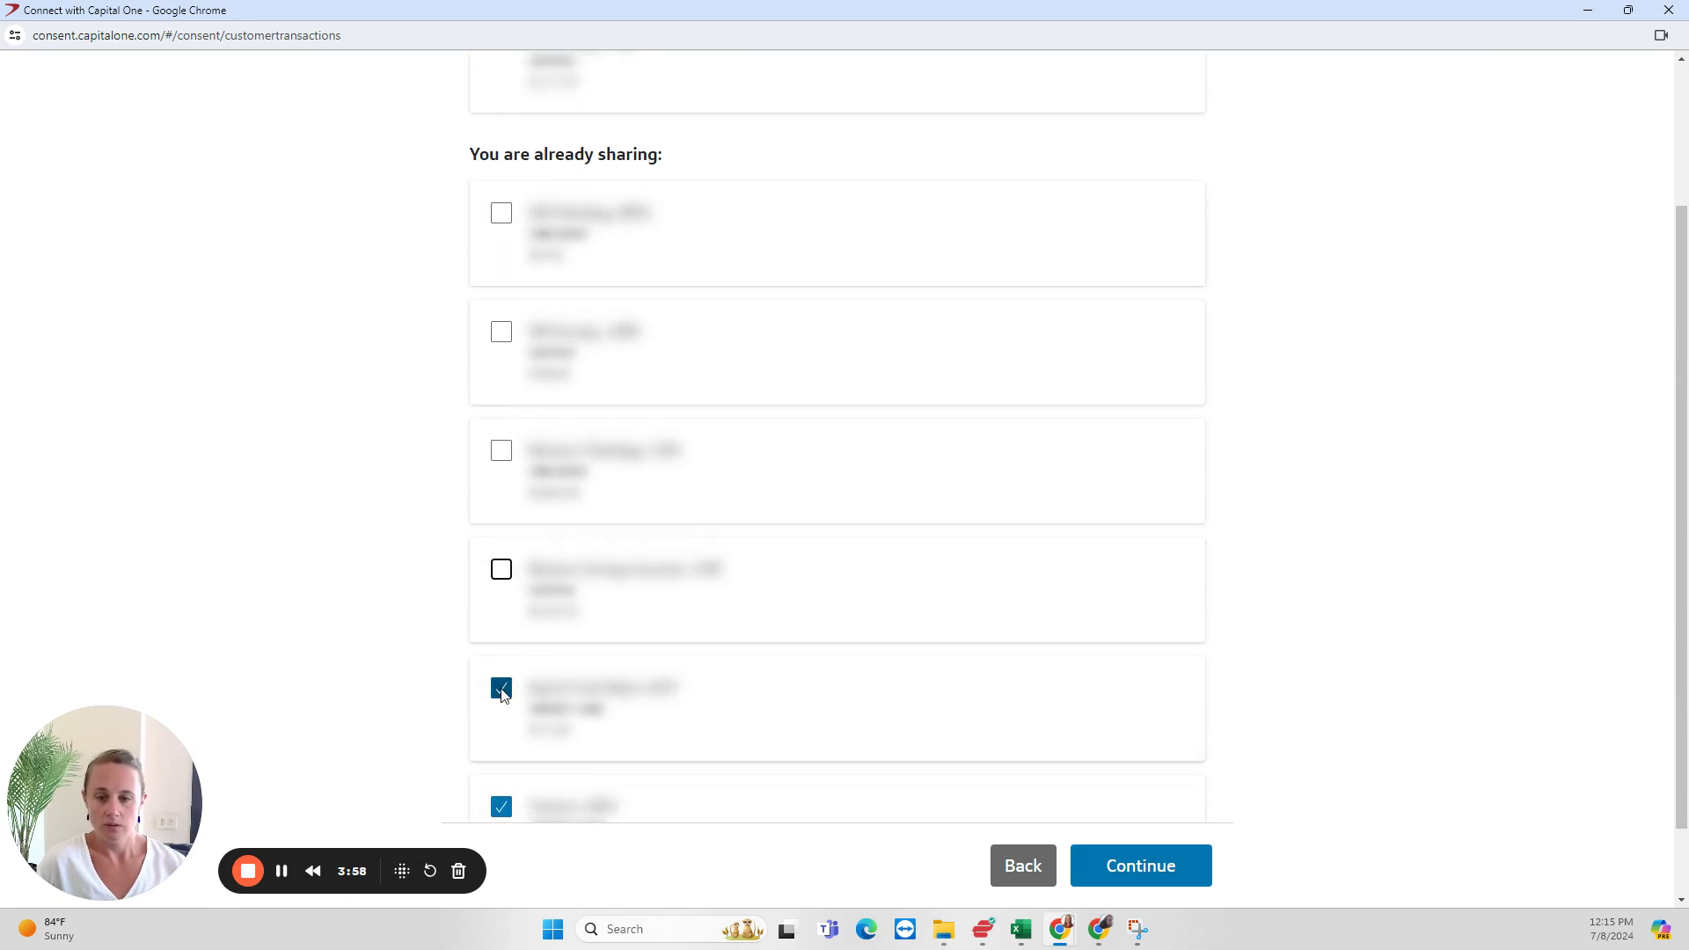
{"action": "left_click", "coordinate": [500, 688]}
{"action": "left_click", "coordinate": [501, 807]}
{"action": "scroll", "coordinate": [588, 715], "scroll_direction": "up", "scroll_amount": 2}
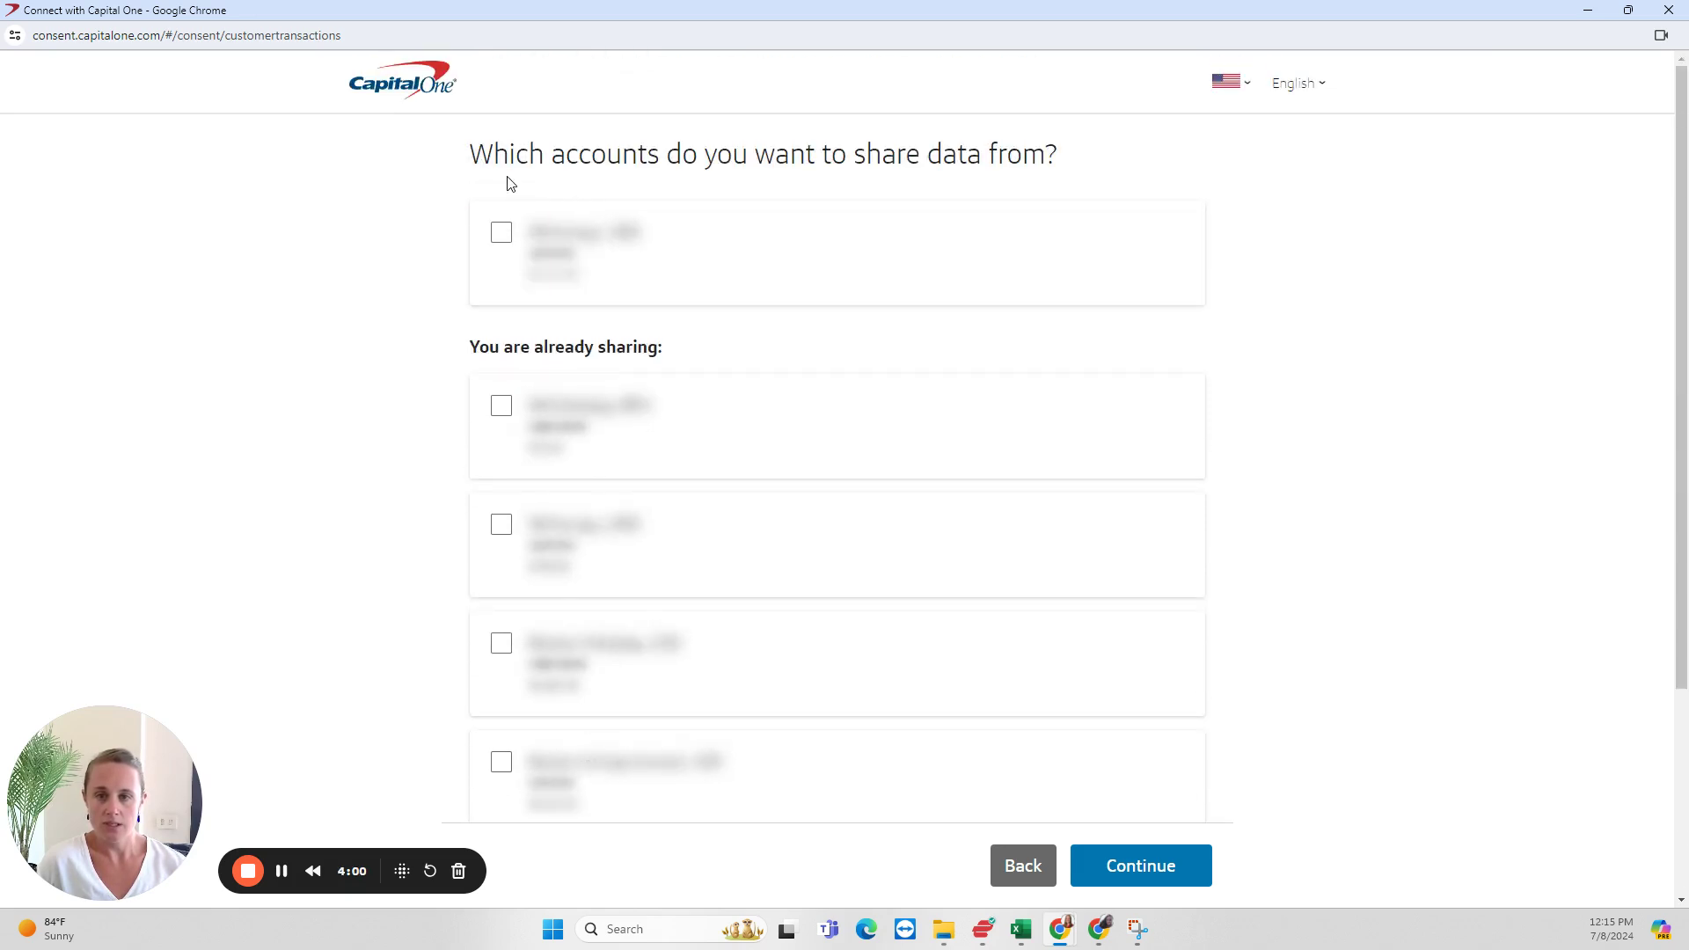
{"action": "left_click", "coordinate": [500, 233]}
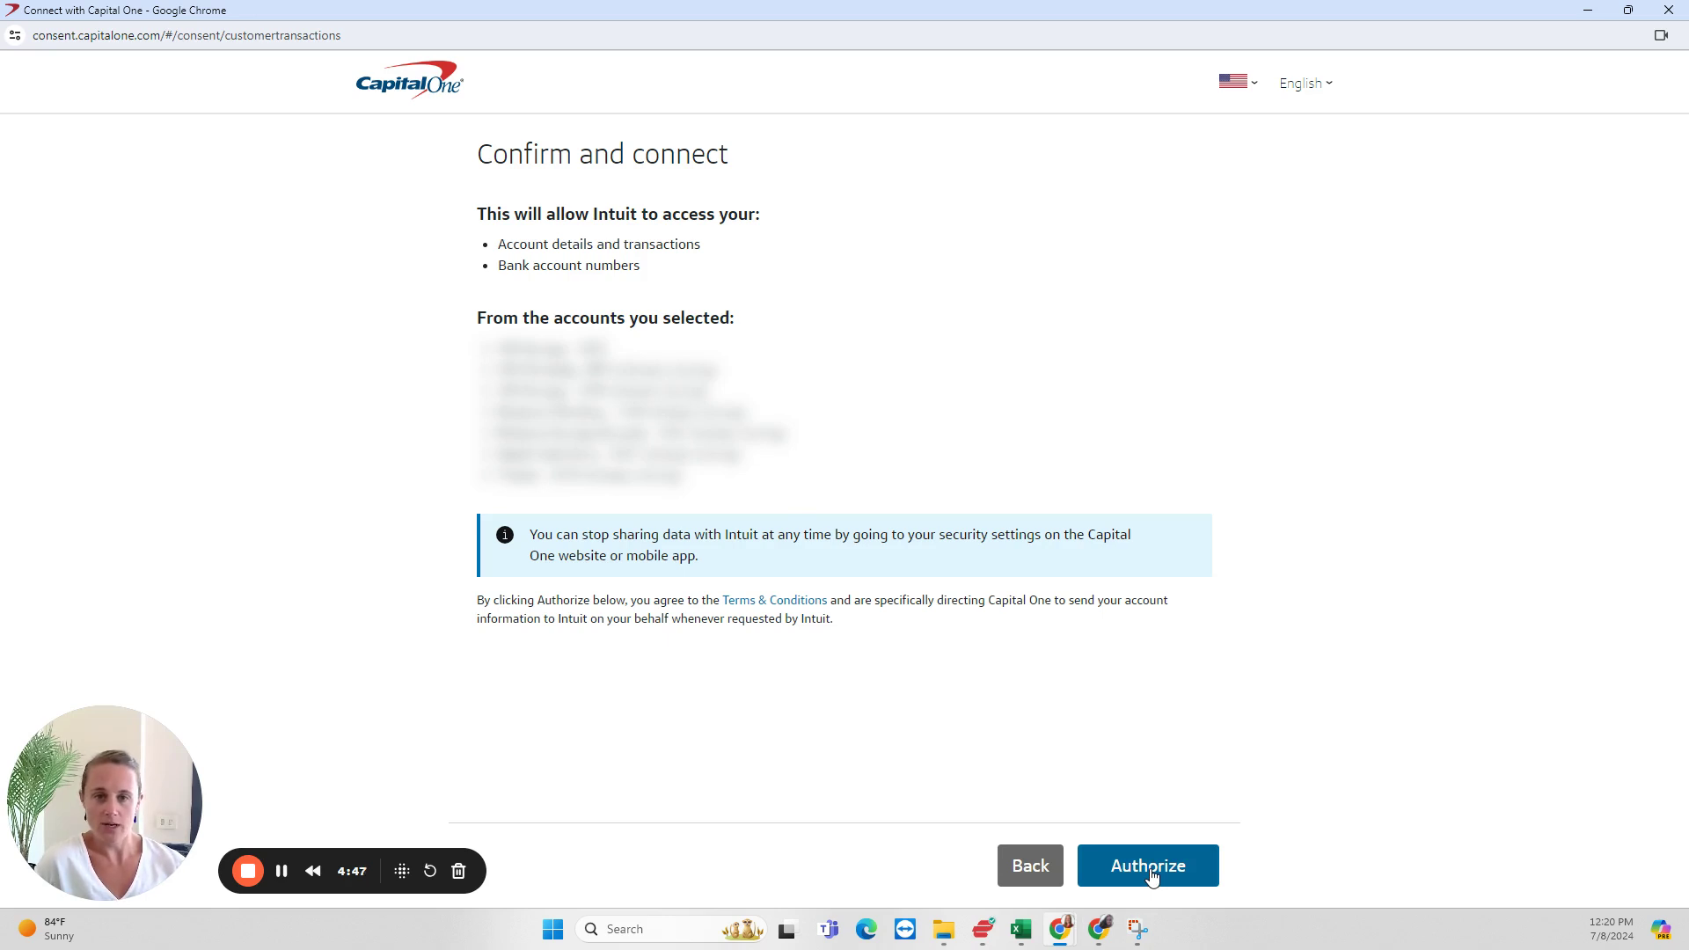
{"action": "left_click", "coordinate": [282, 871]}
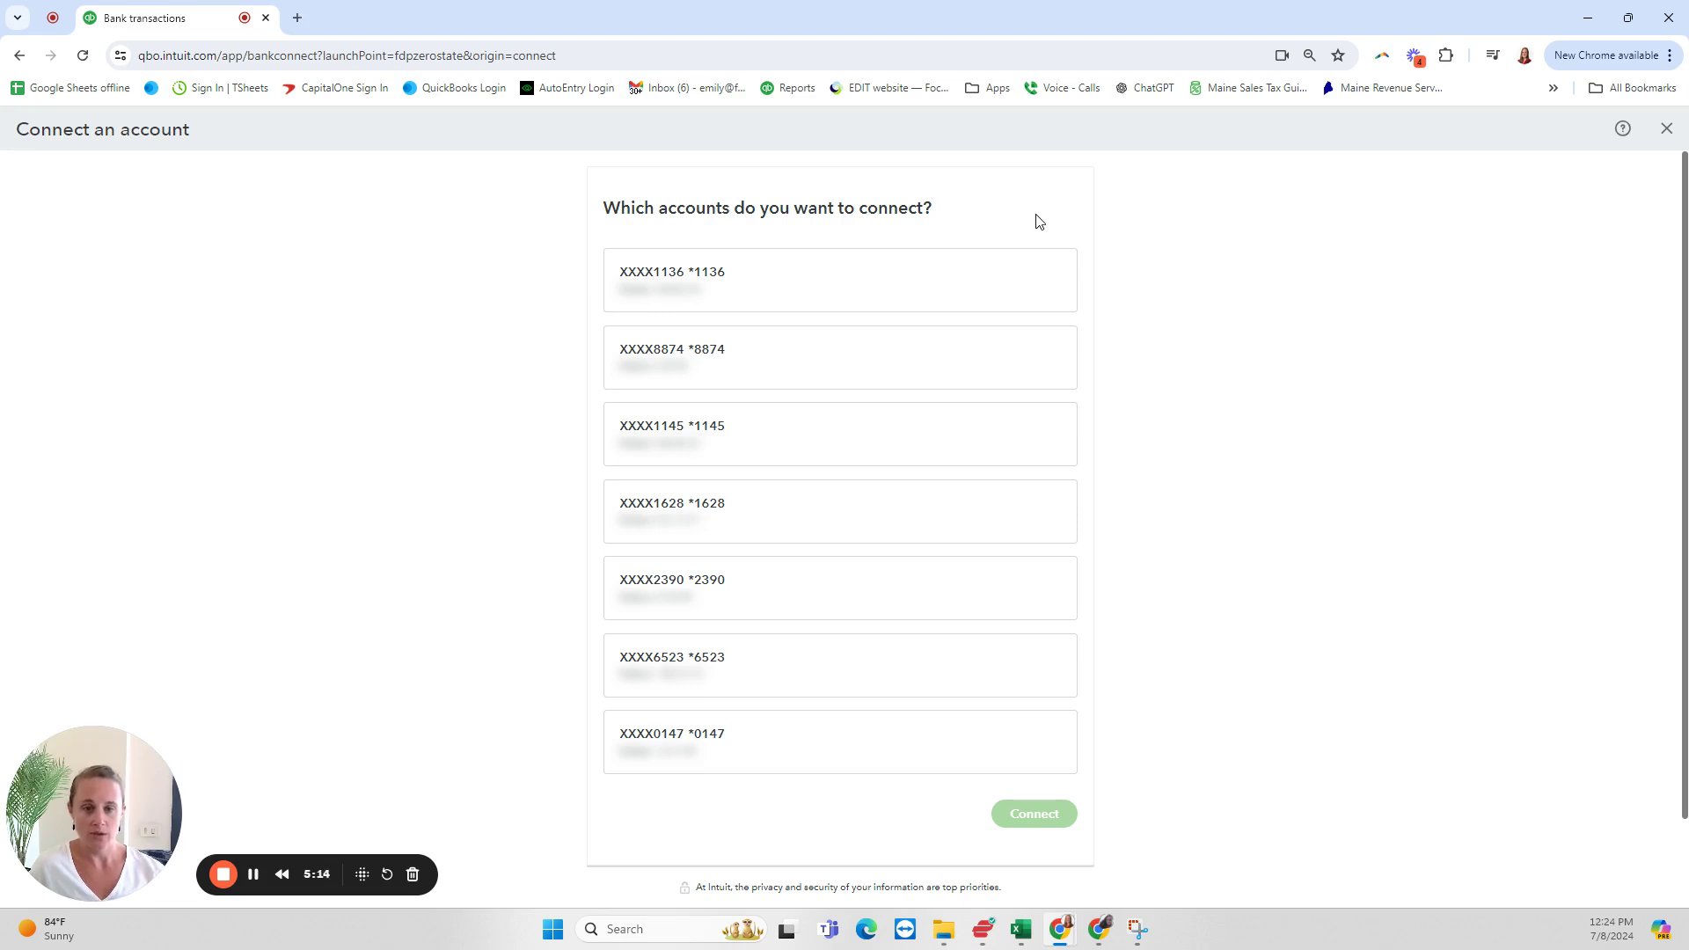
Match the third listed bank account to 1010 Business Checking and the first listed one to 1020 Business Savings
{"action": "left_click", "coordinate": [1055, 428]}
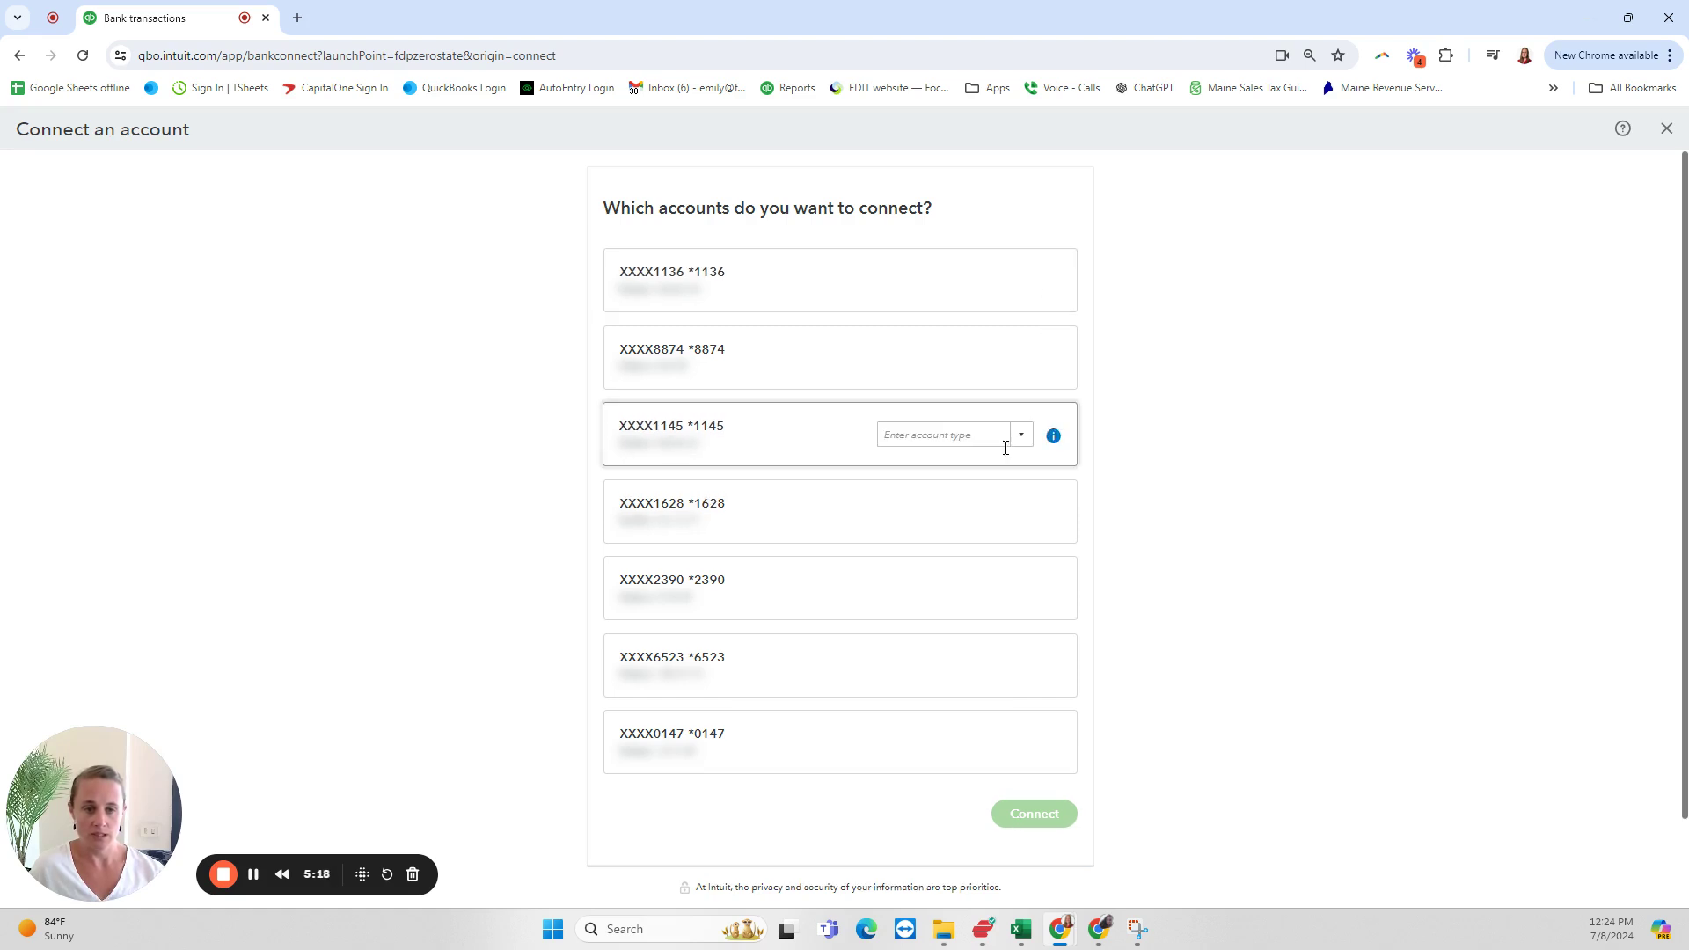
{"action": "left_click", "coordinate": [1020, 437]}
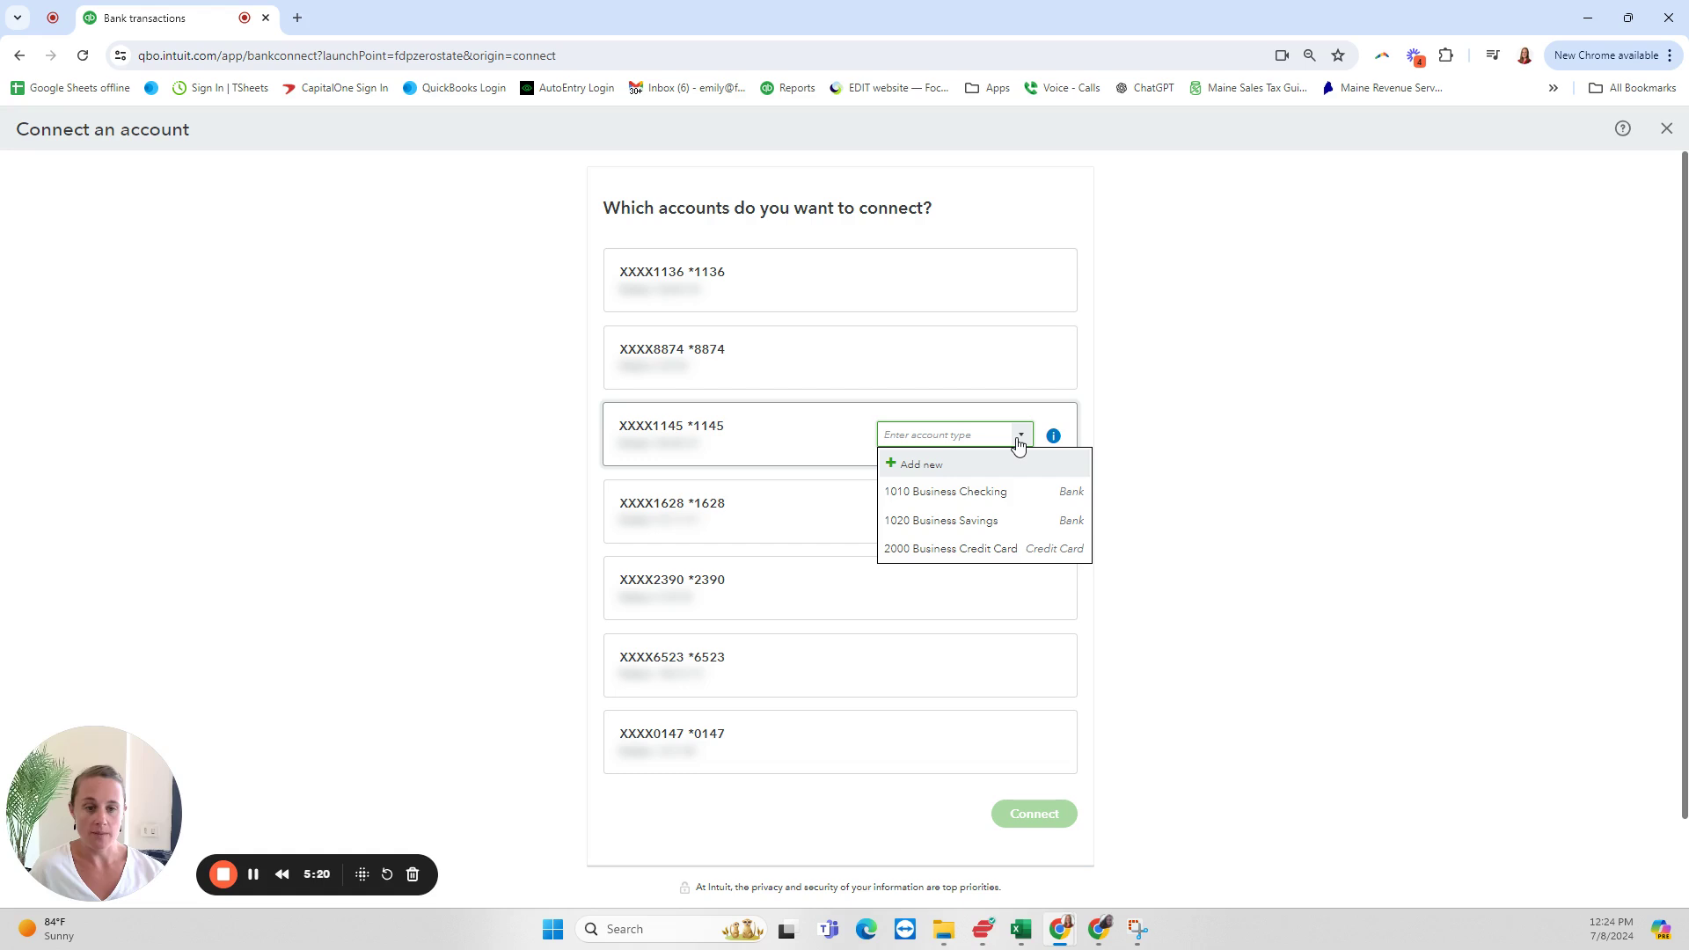
{"action": "left_click", "coordinate": [1000, 493]}
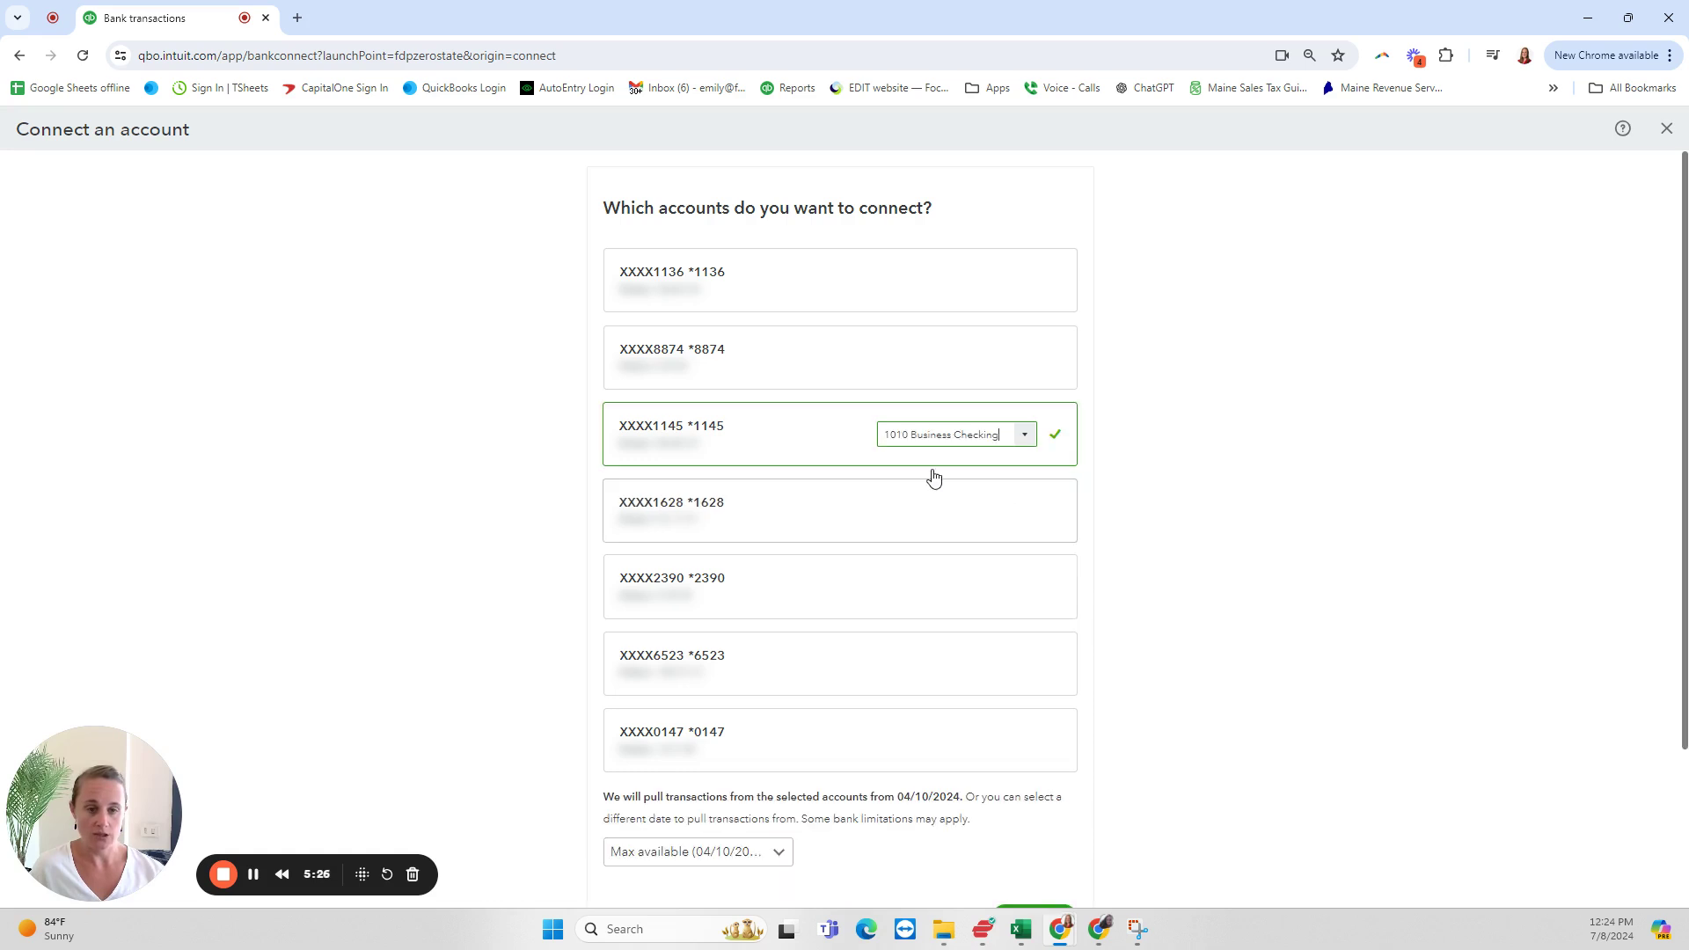
{"action": "left_click", "coordinate": [1055, 278]}
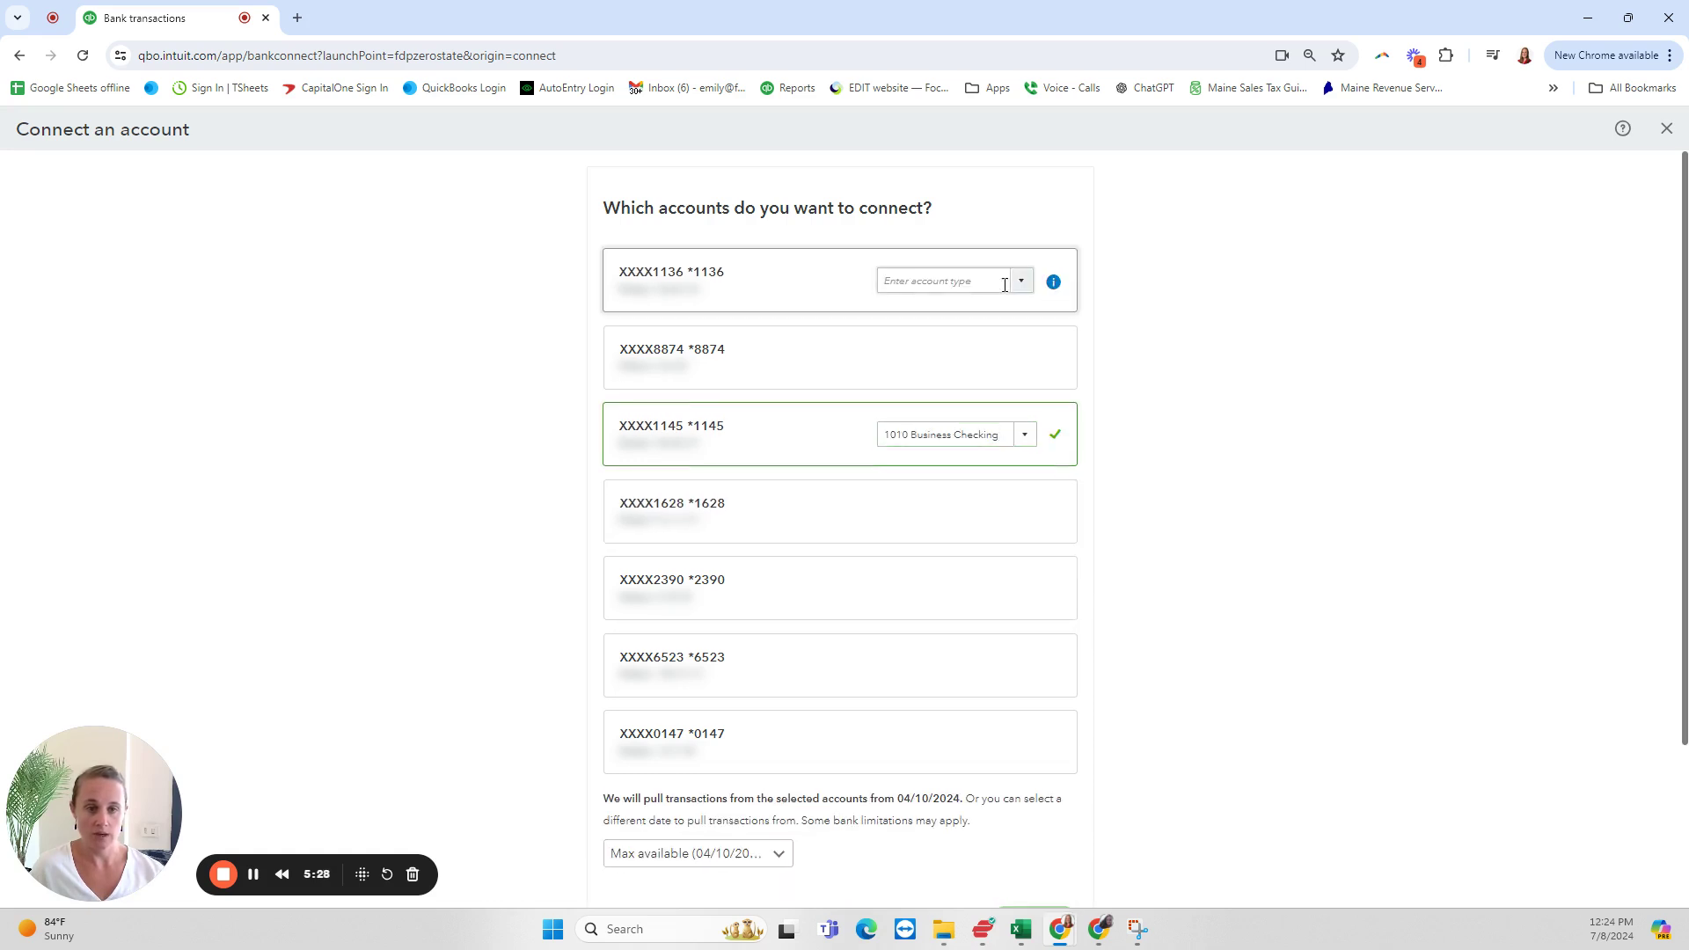
{"action": "left_click", "coordinate": [1018, 280]}
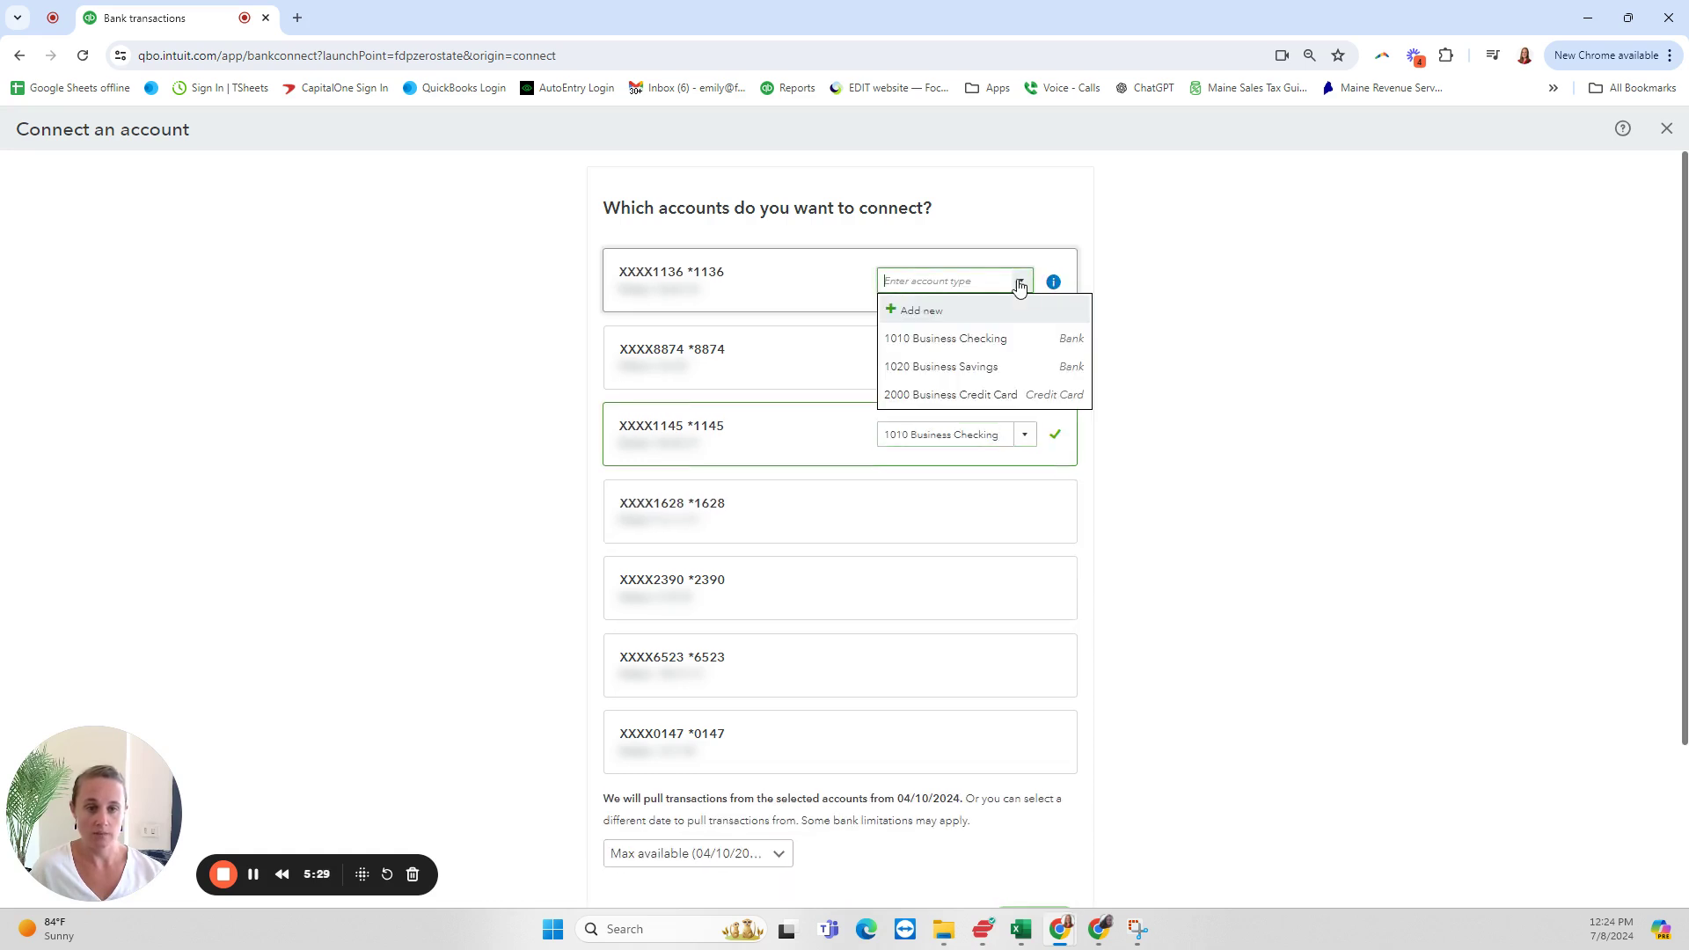
{"action": "left_click", "coordinate": [965, 368]}
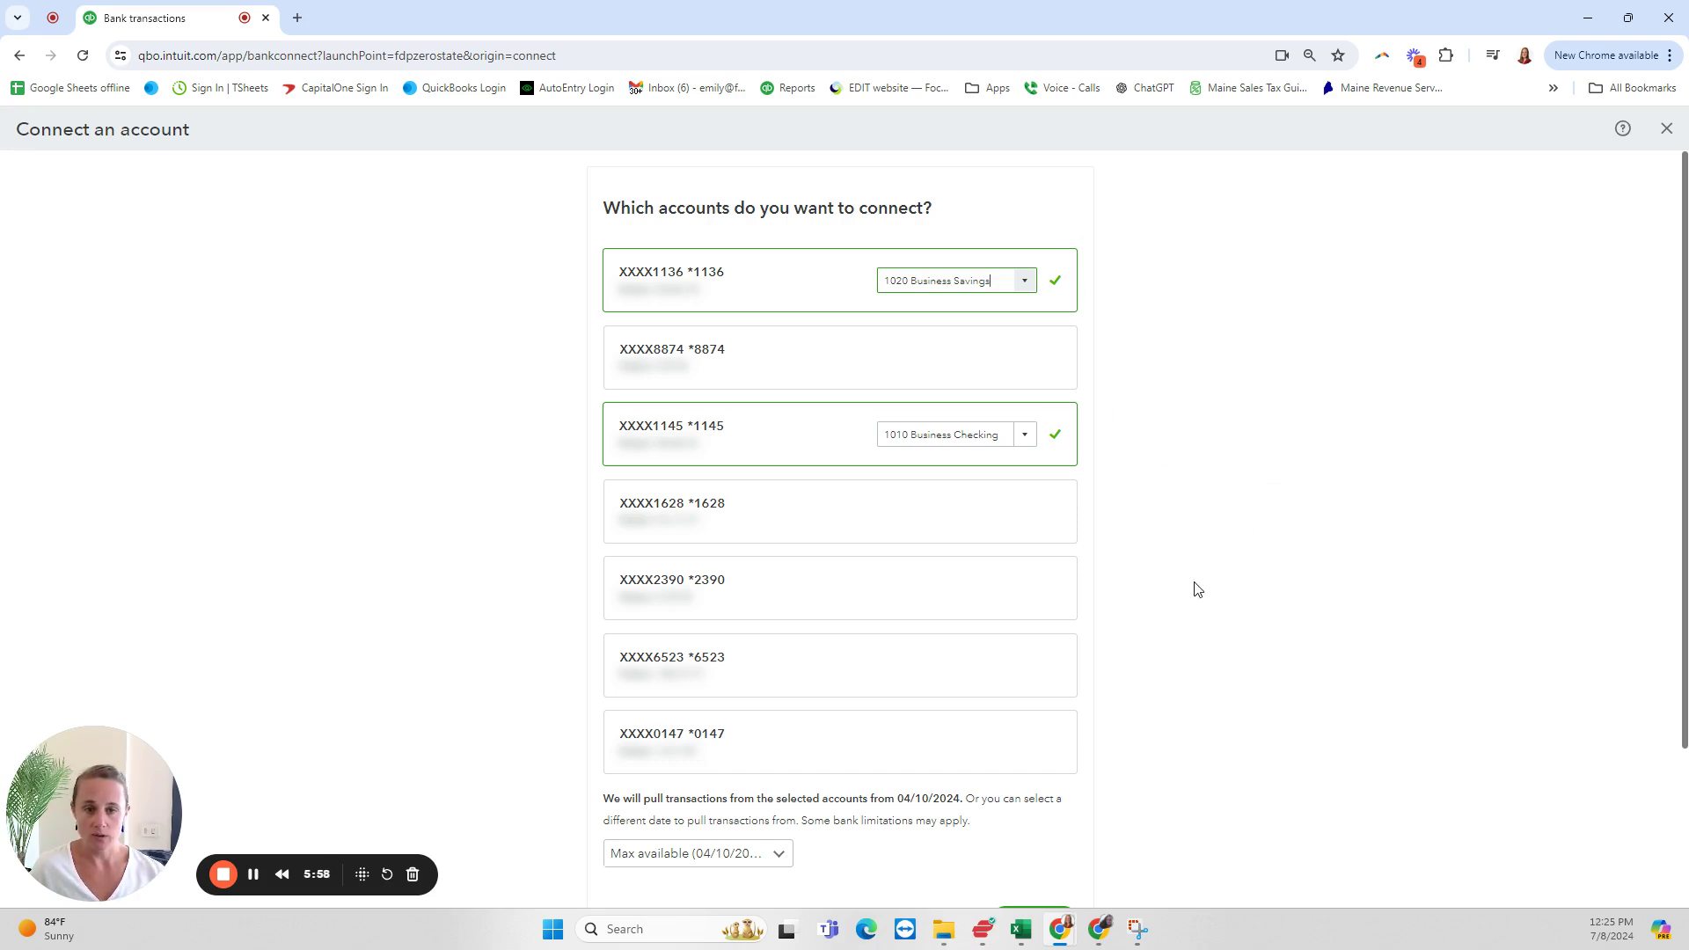
Examine the start date from which transactions of the selected accounts will be pulled
{"action": "scroll", "coordinate": [1229, 626], "scroll_direction": "down", "scroll_amount": 2}
{"action": "scroll", "coordinate": [1229, 625], "scroll_direction": "up", "scroll_amount": 2}
{"action": "scroll", "coordinate": [1229, 626], "scroll_direction": "down", "scroll_amount": 2}
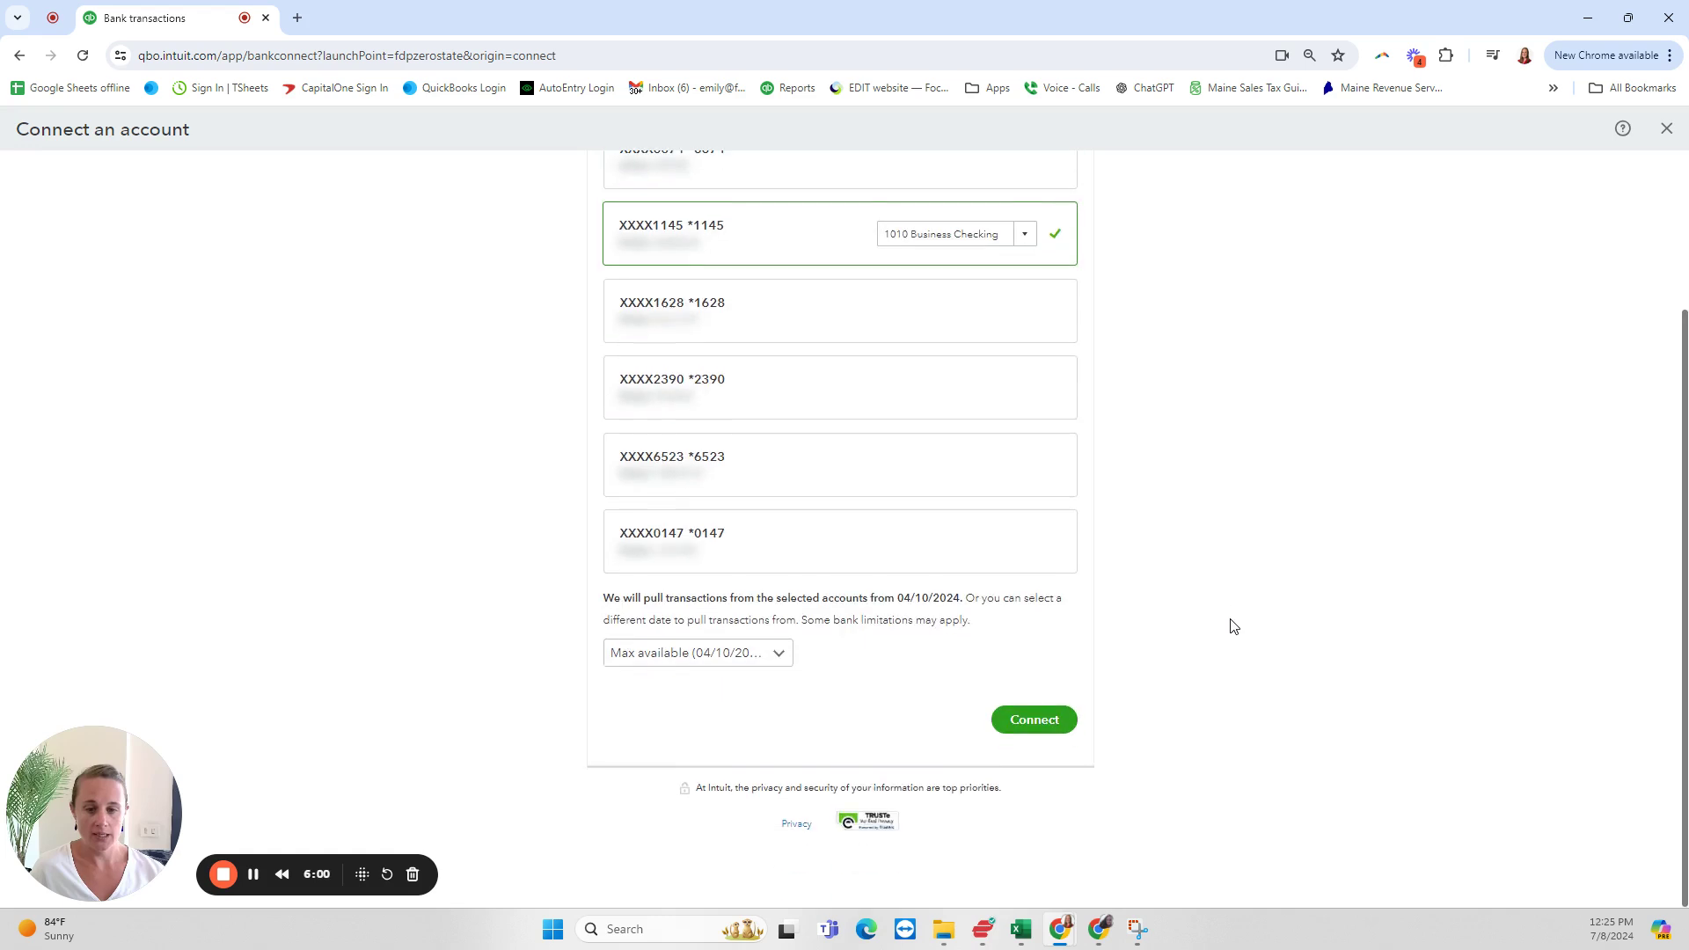
{"action": "scroll", "coordinate": [1229, 626], "scroll_direction": "up", "scroll_amount": 2}
{"action": "scroll", "coordinate": [979, 774], "scroll_direction": "down", "scroll_amount": 2}
{"action": "left_click_drag", "start_coordinate": [897, 596], "coordinate": [980, 602]}
{"action": "left_click", "coordinate": [987, 628]}
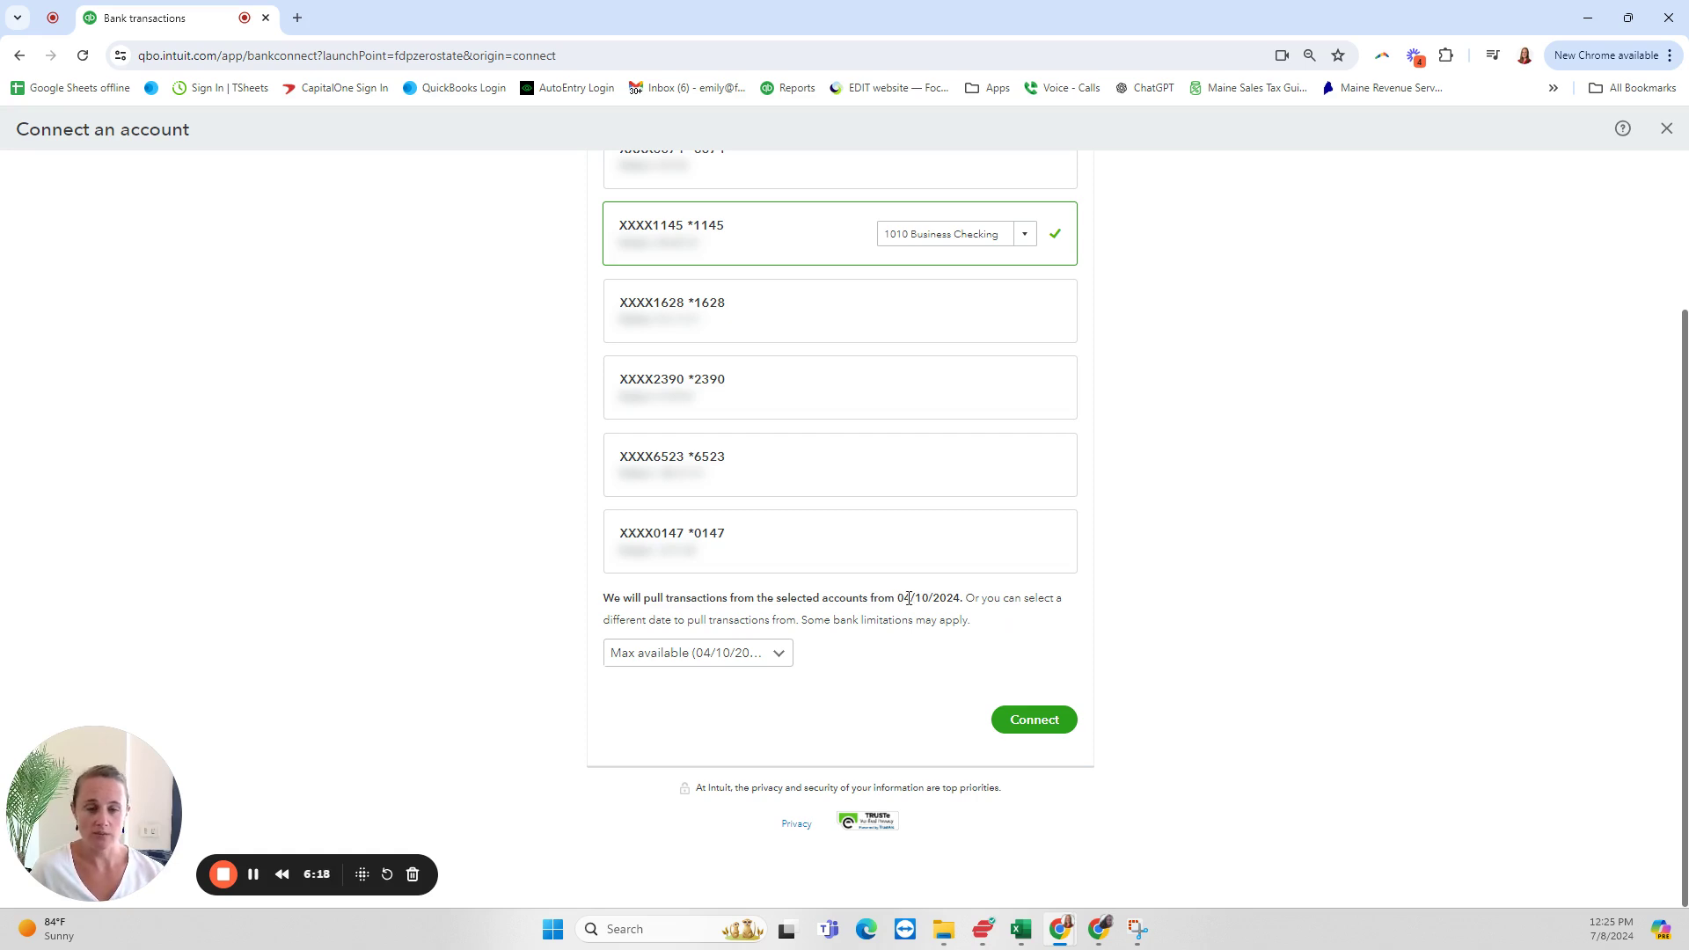
{"action": "left_click_drag", "start_coordinate": [899, 602], "coordinate": [963, 600]}
{"action": "left_click", "coordinate": [977, 623]}
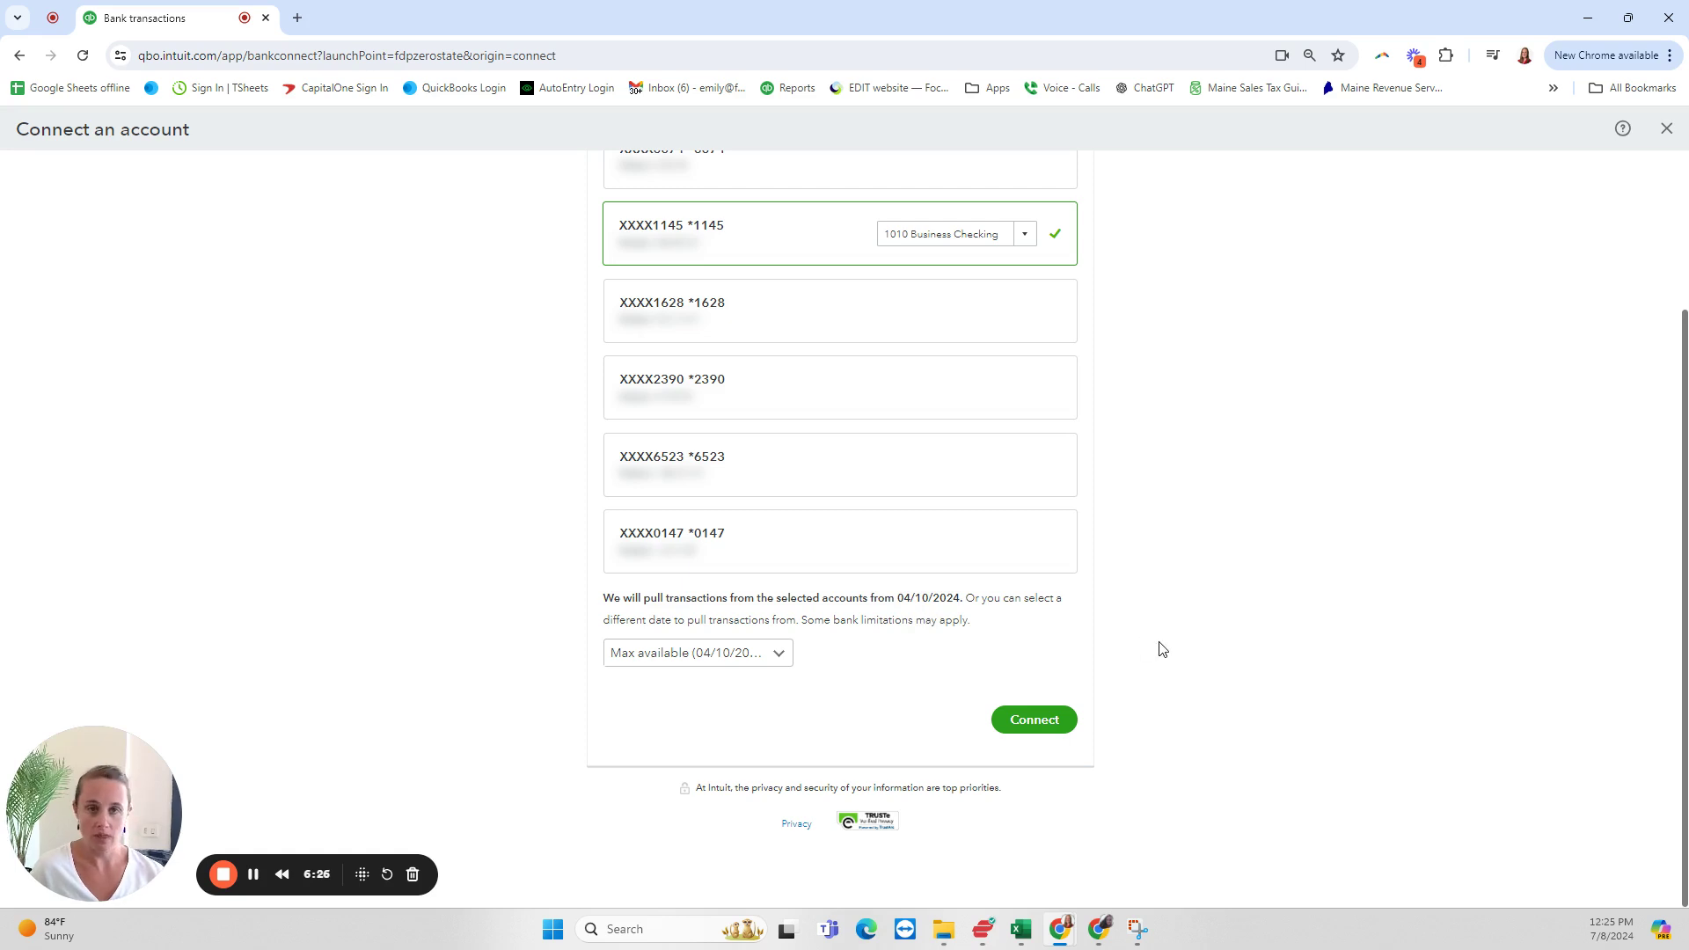
Keep the maximum available start date of 04/10/2024 for pulling transactions and connect the matched bank accounts
{"action": "left_click_drag", "start_coordinate": [897, 600], "coordinate": [954, 603]}
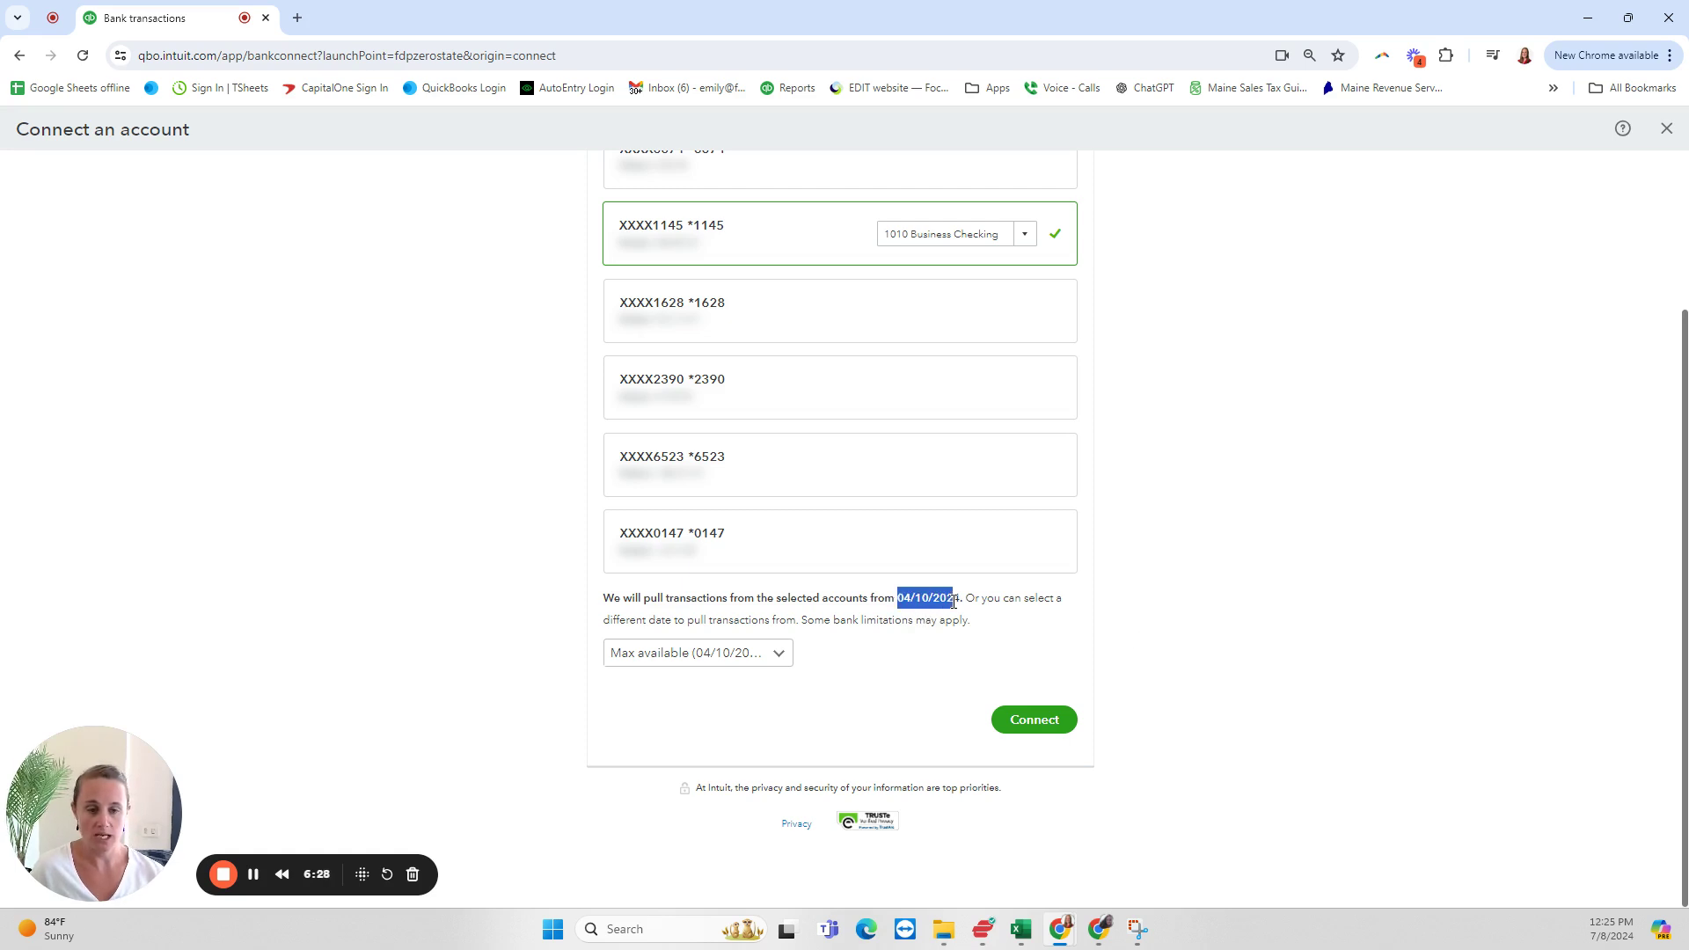
{"action": "left_click", "coordinate": [779, 653]}
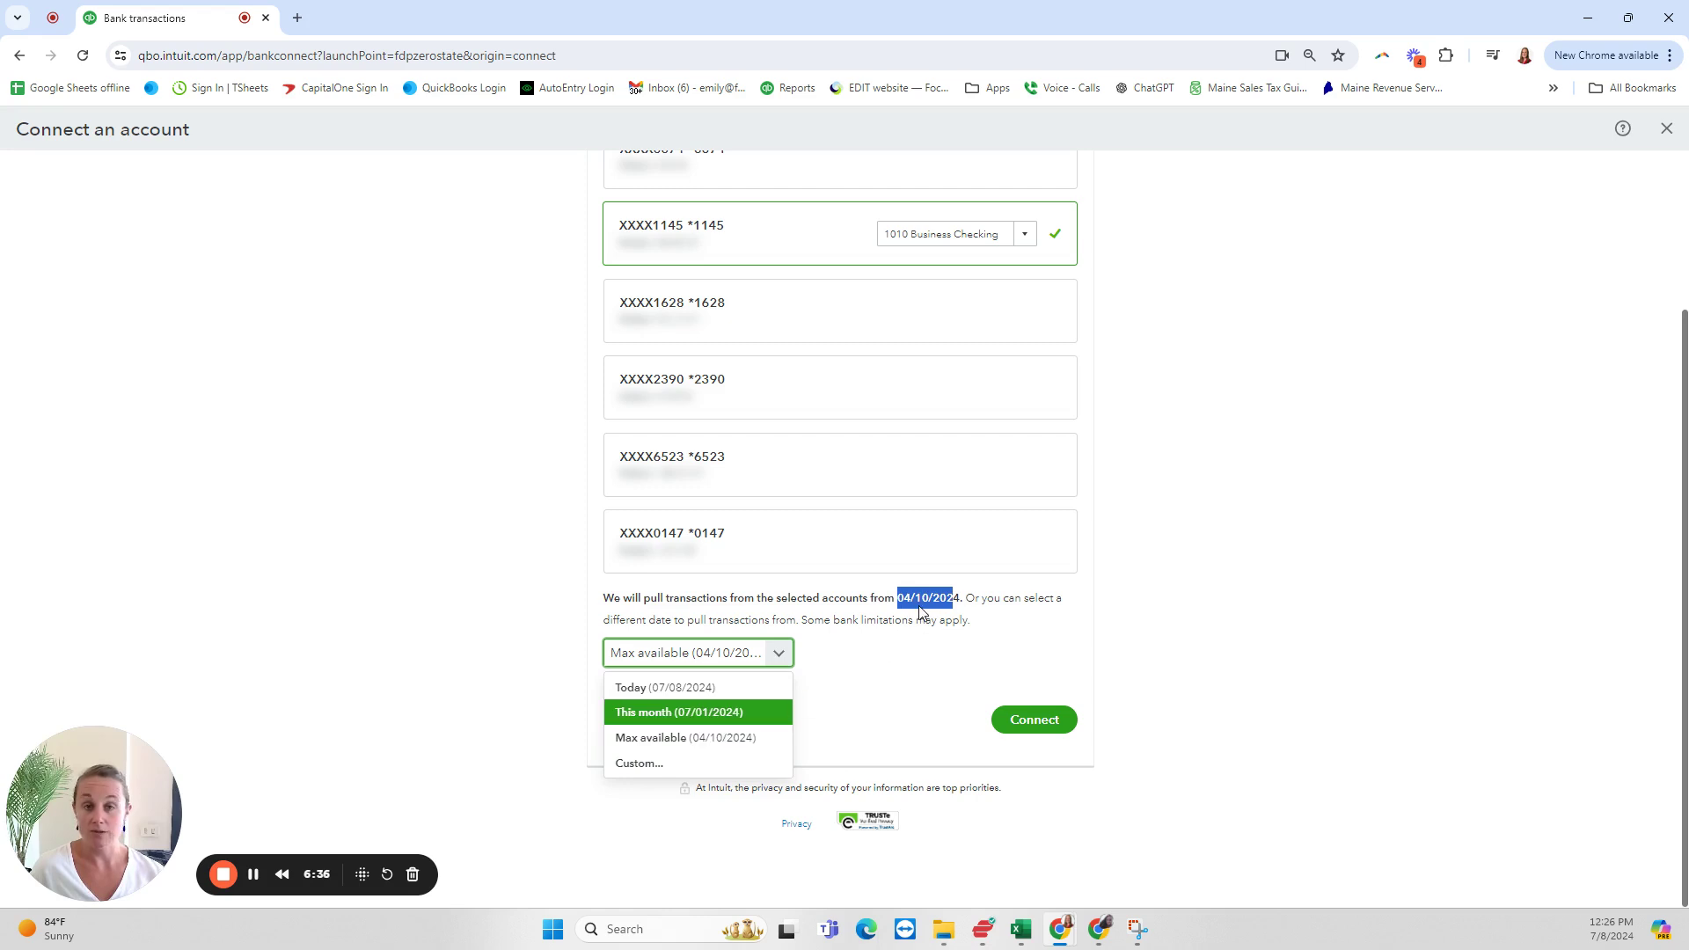
{"action": "left_click", "coordinate": [747, 737]}
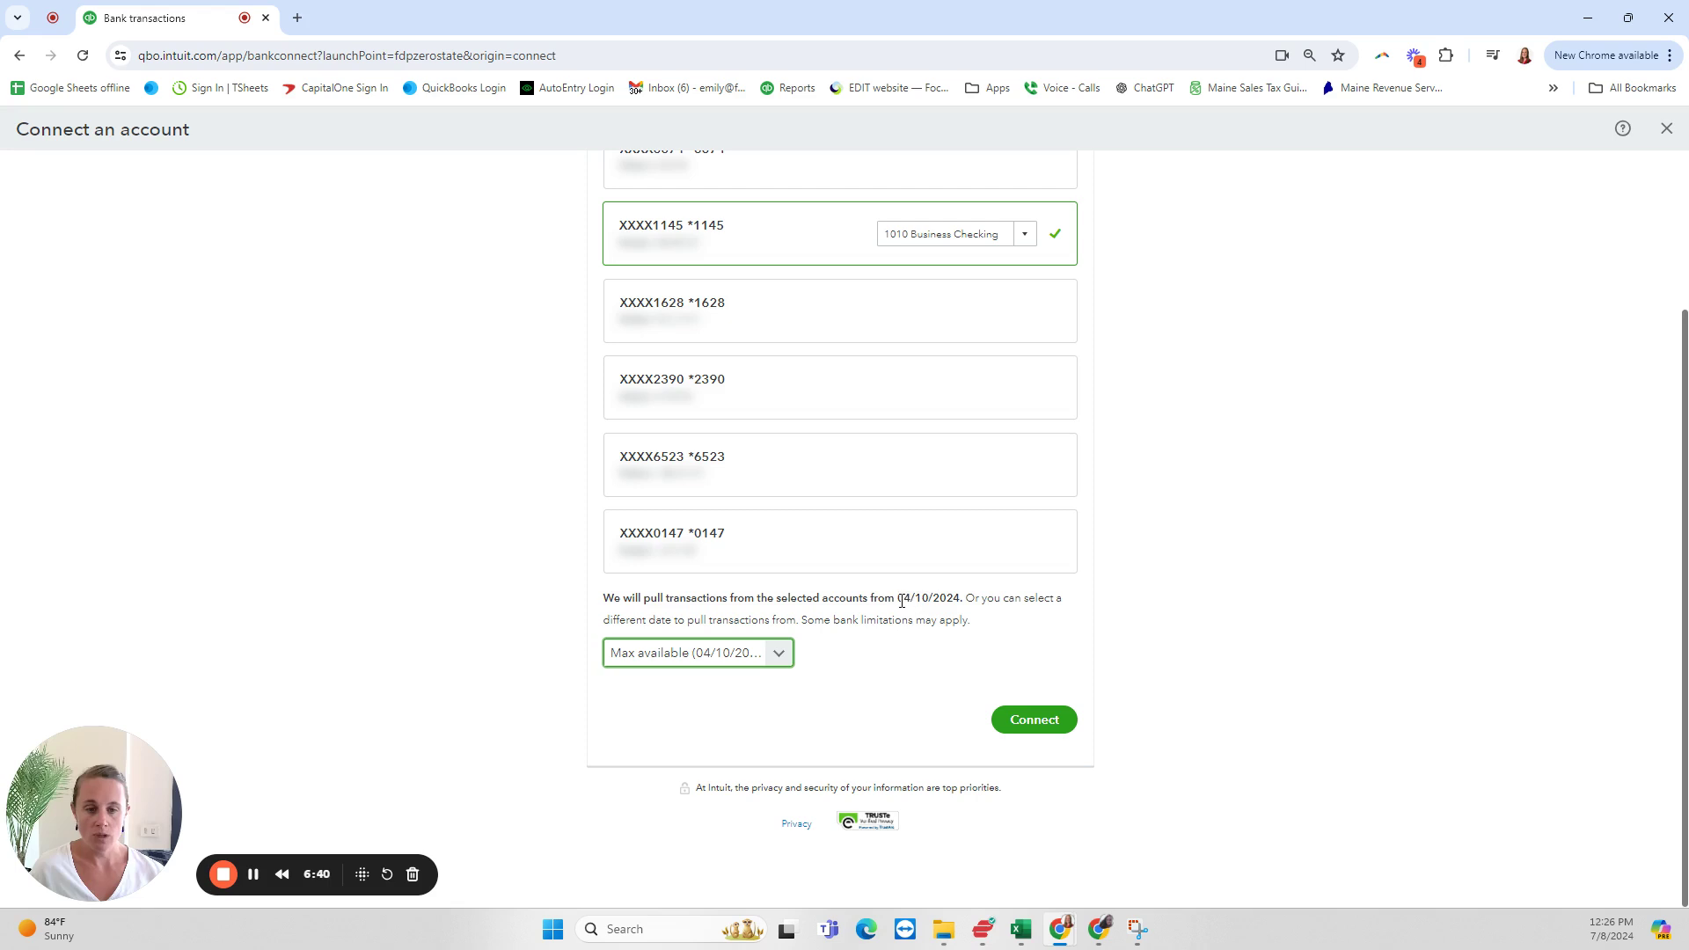
{"action": "left_click_drag", "start_coordinate": [901, 601], "coordinate": [960, 603]}
{"action": "left_click", "coordinate": [959, 613]}
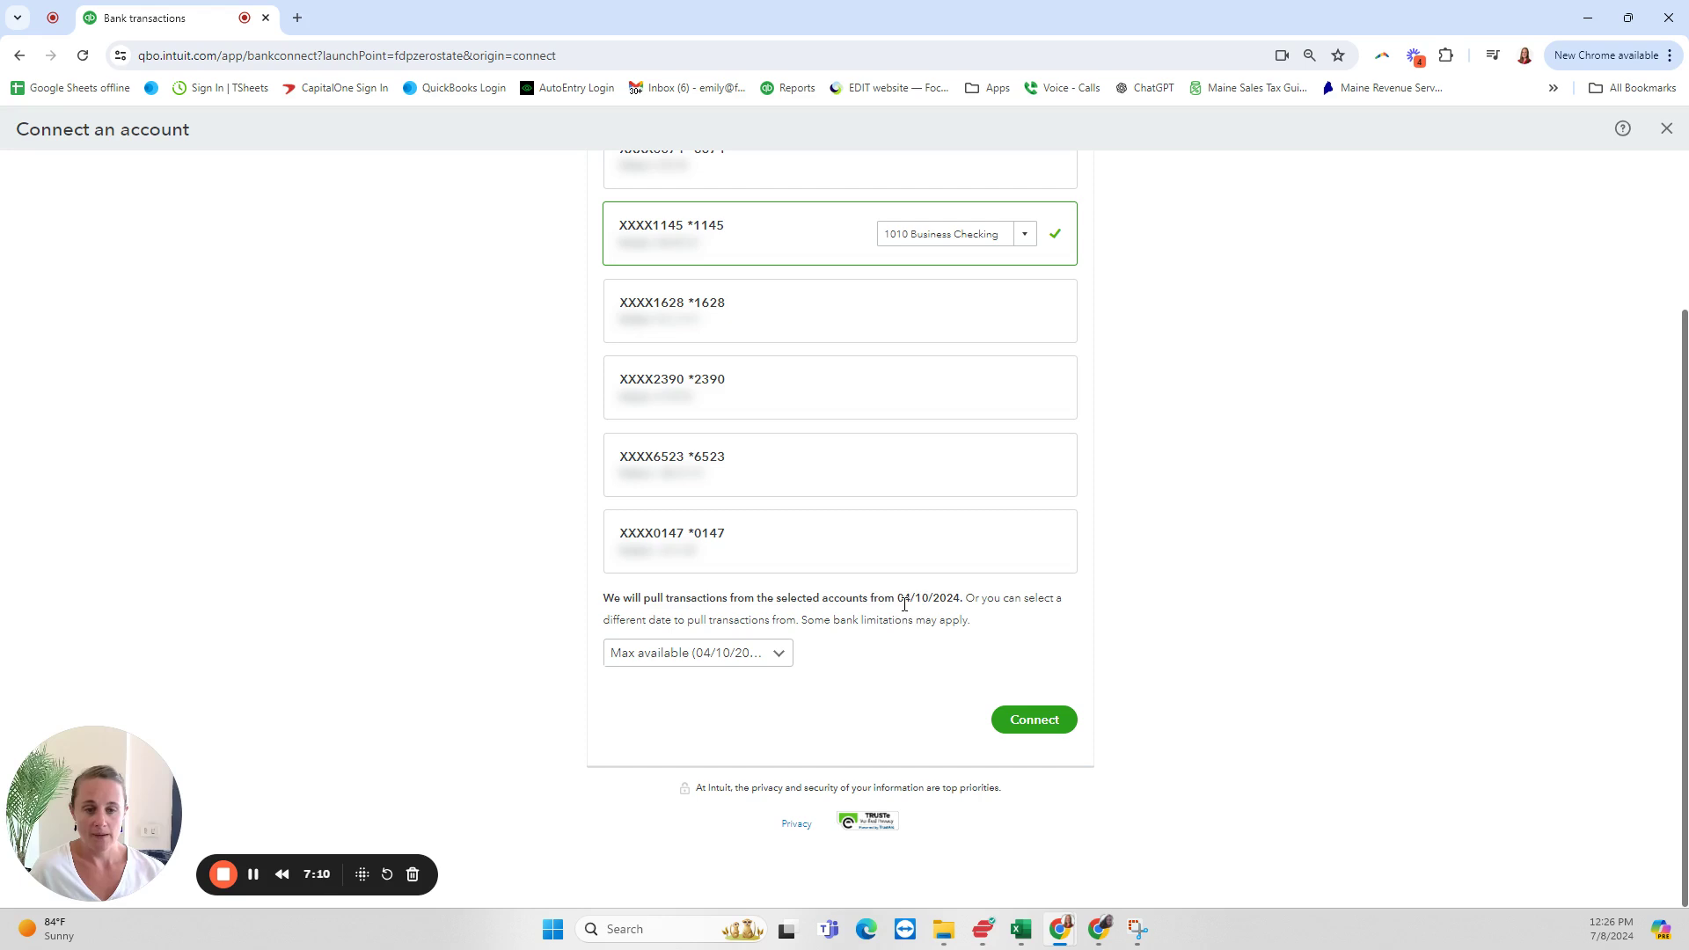
{"action": "left_click_drag", "start_coordinate": [900, 604], "coordinate": [966, 603]}
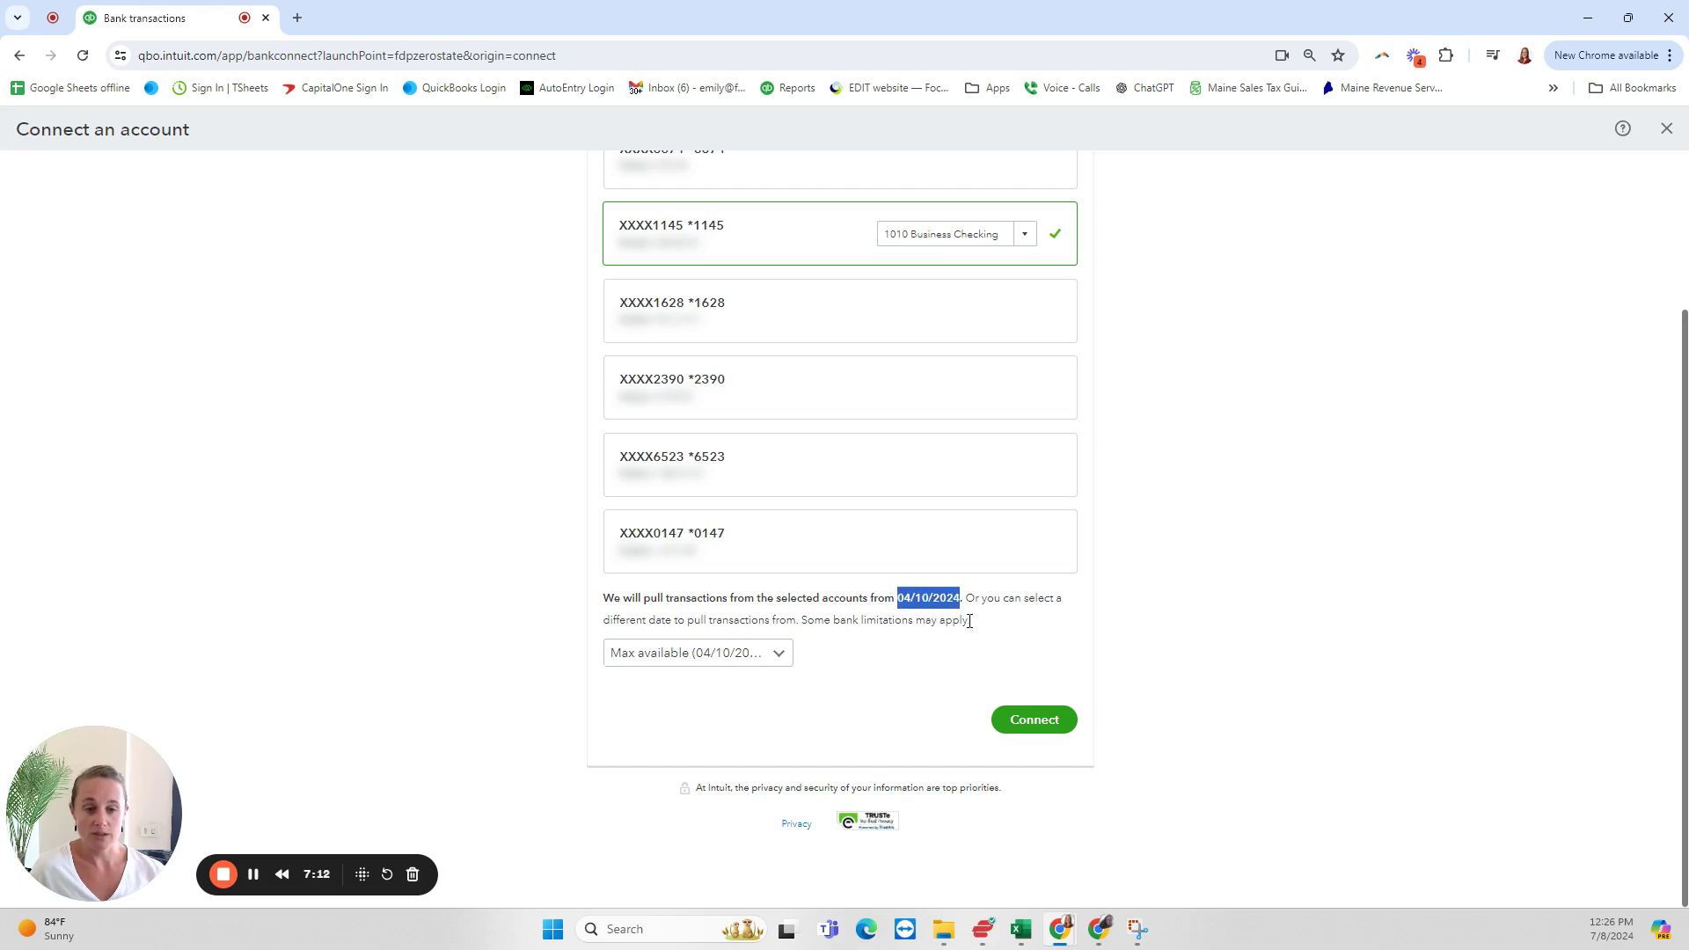
{"action": "left_click", "coordinate": [970, 620]}
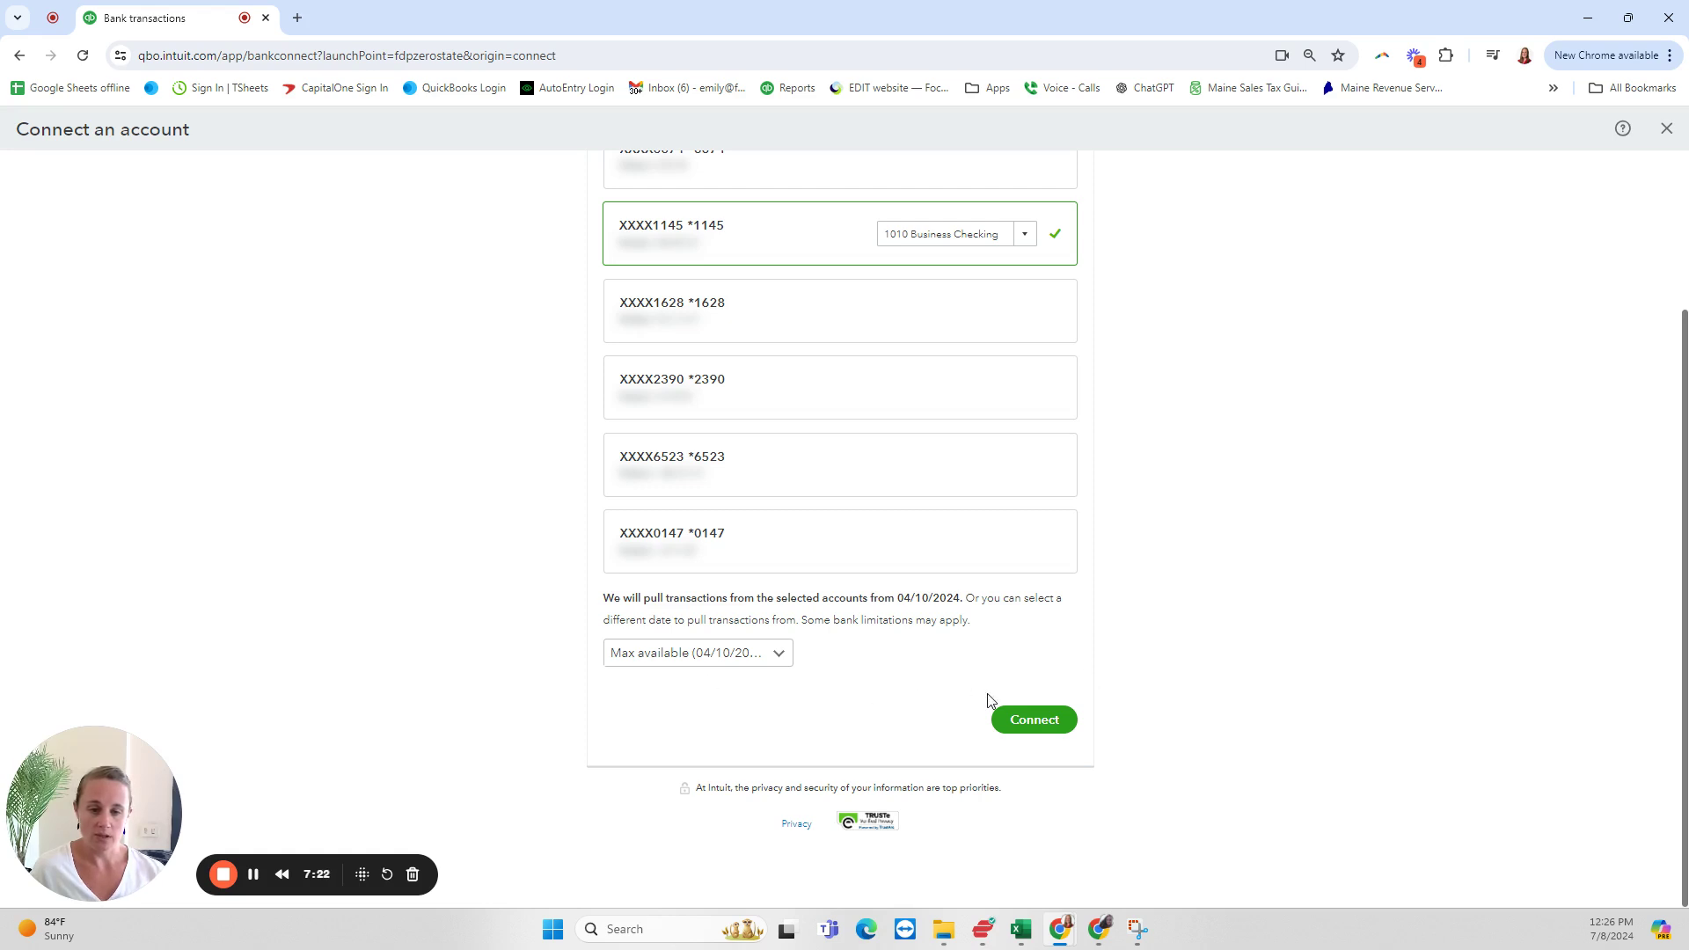
{"action": "left_click", "coordinate": [1036, 721]}
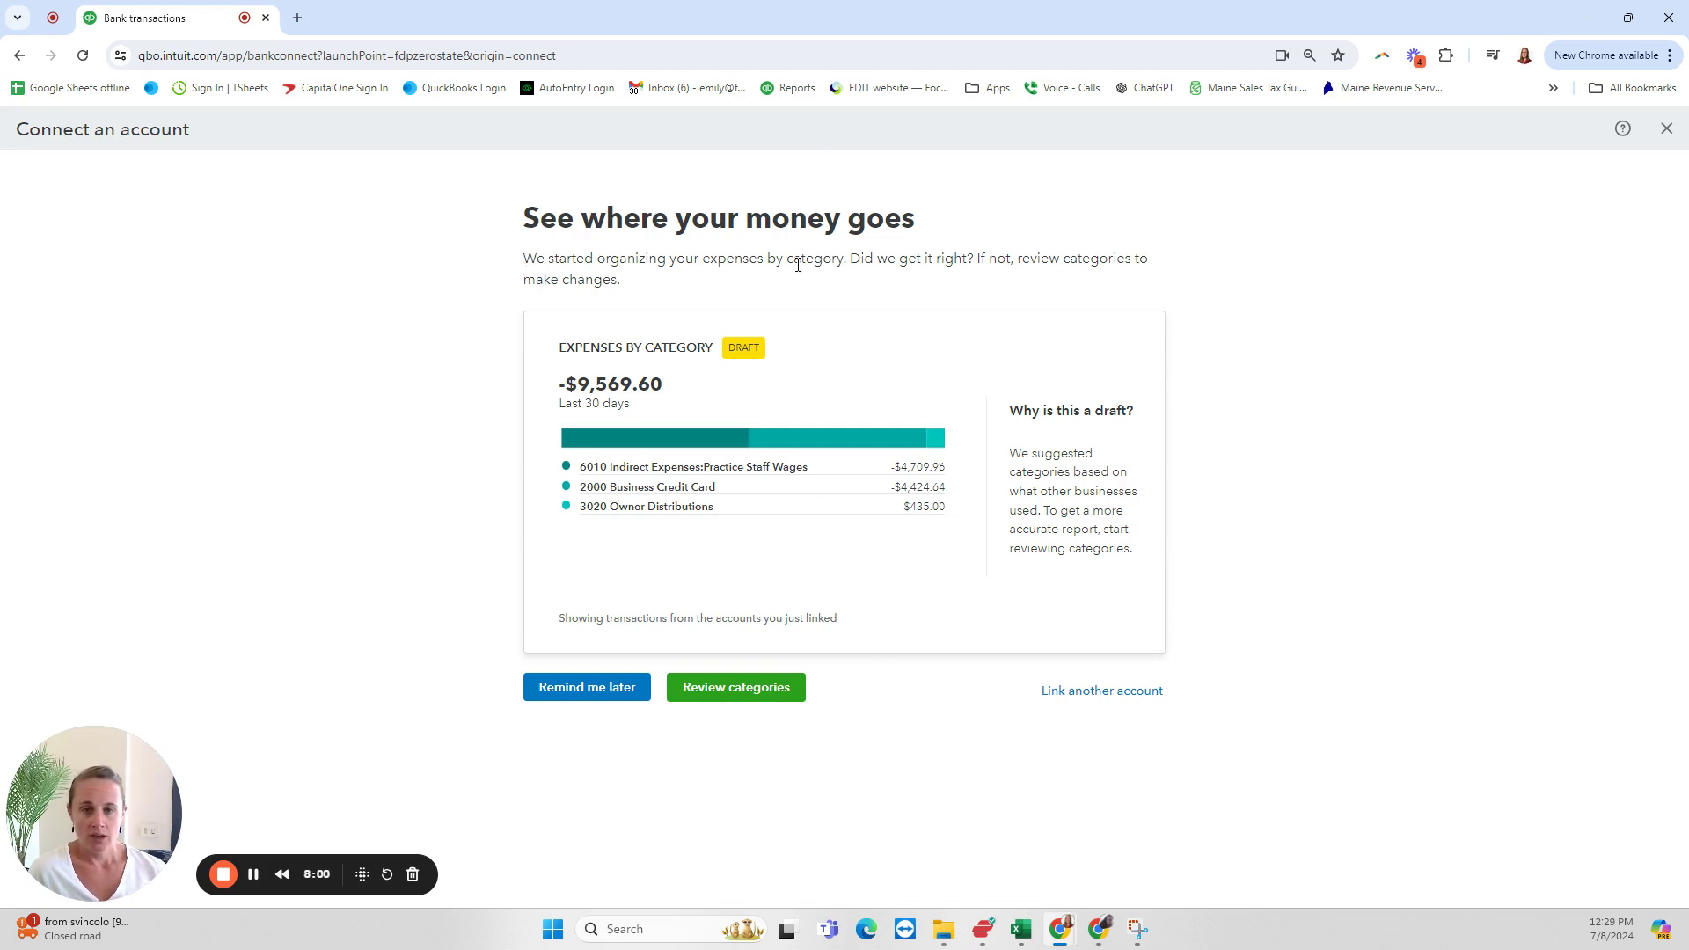
Read the draft expenses-by-category summary and proceed to reviewing the suggested categories
{"action": "left_click_drag", "start_coordinate": [859, 262], "coordinate": [1151, 280]}
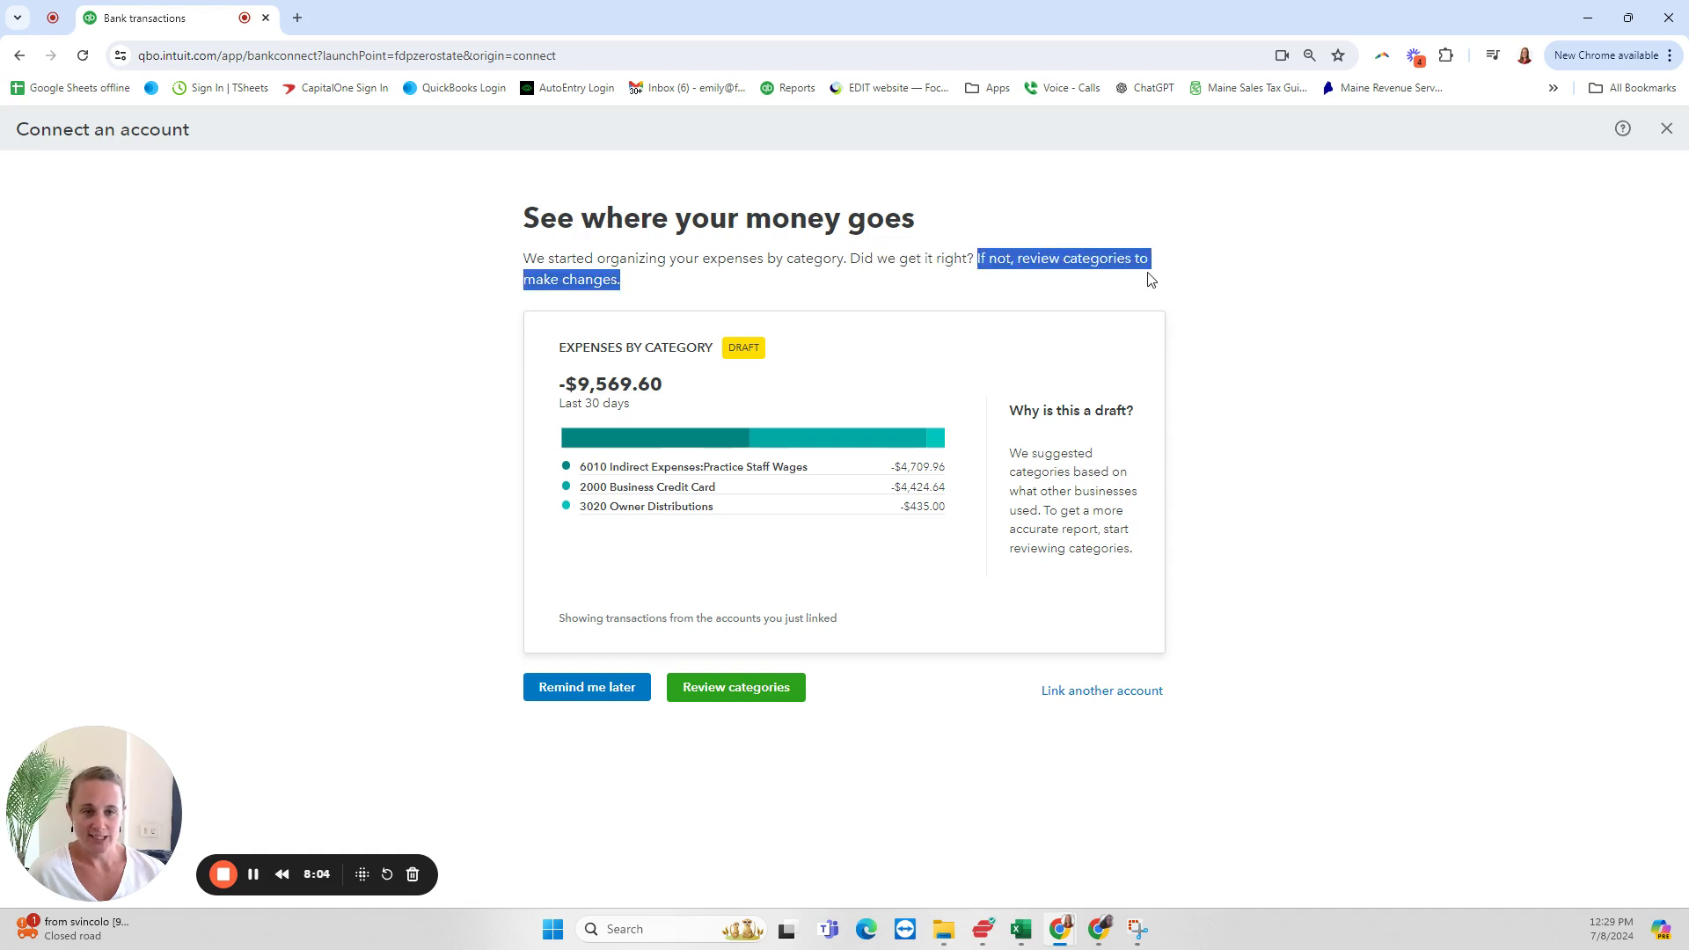
{"action": "left_click", "coordinate": [1077, 284]}
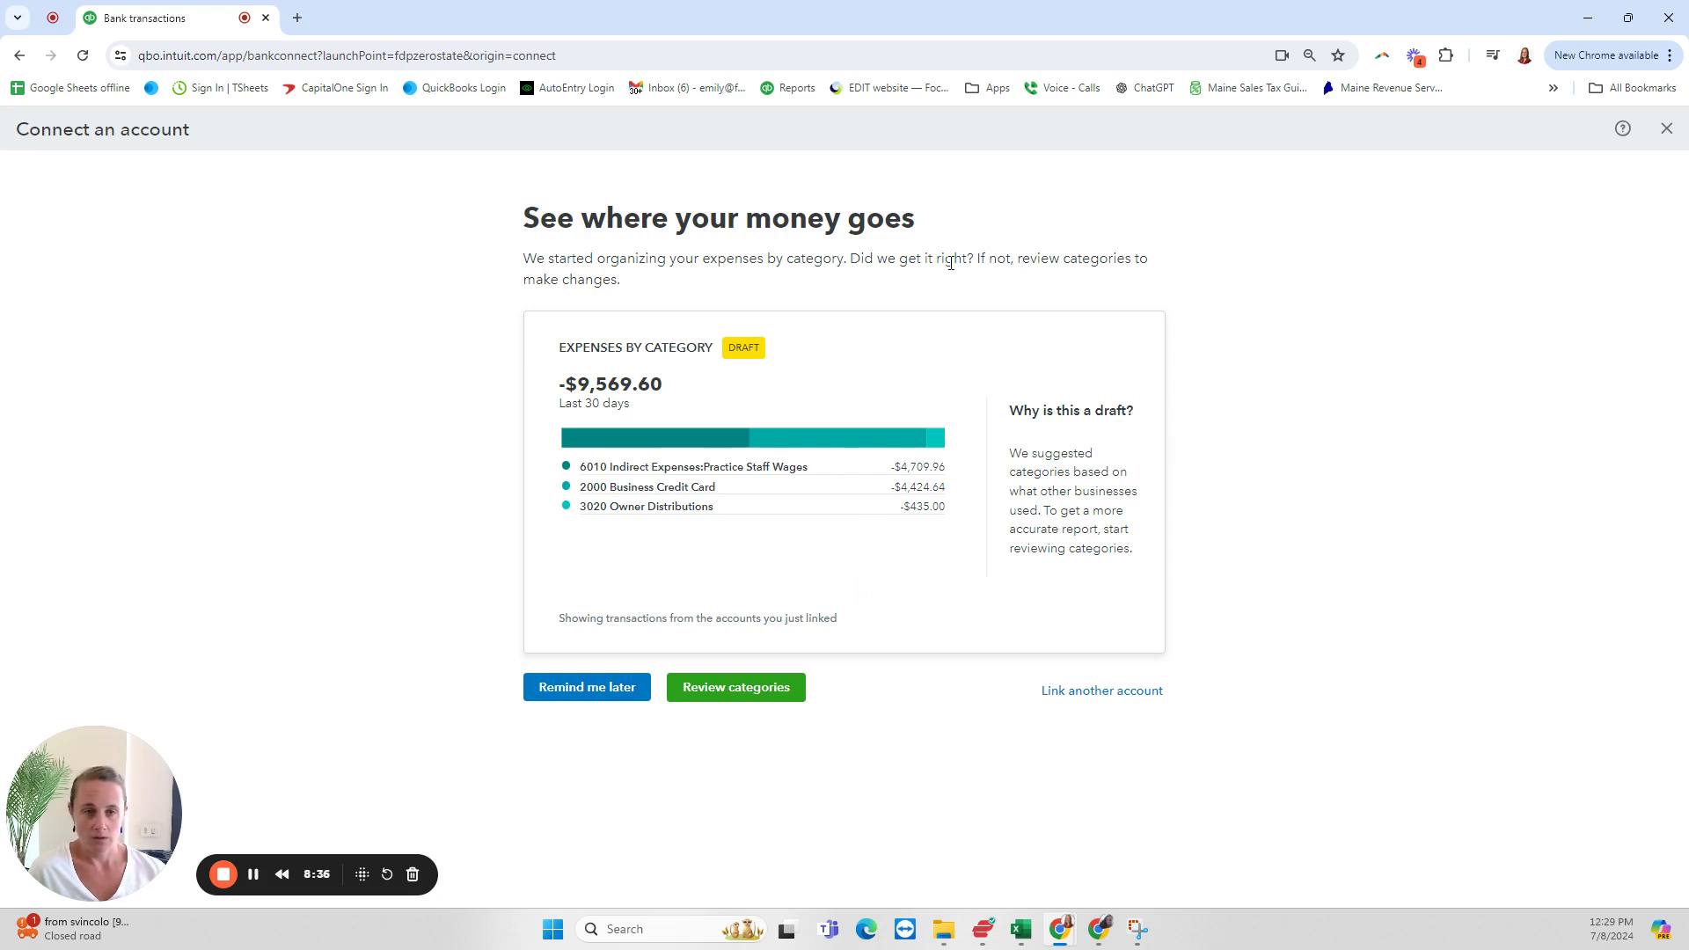
{"action": "left_click_drag", "start_coordinate": [849, 258], "coordinate": [994, 290]}
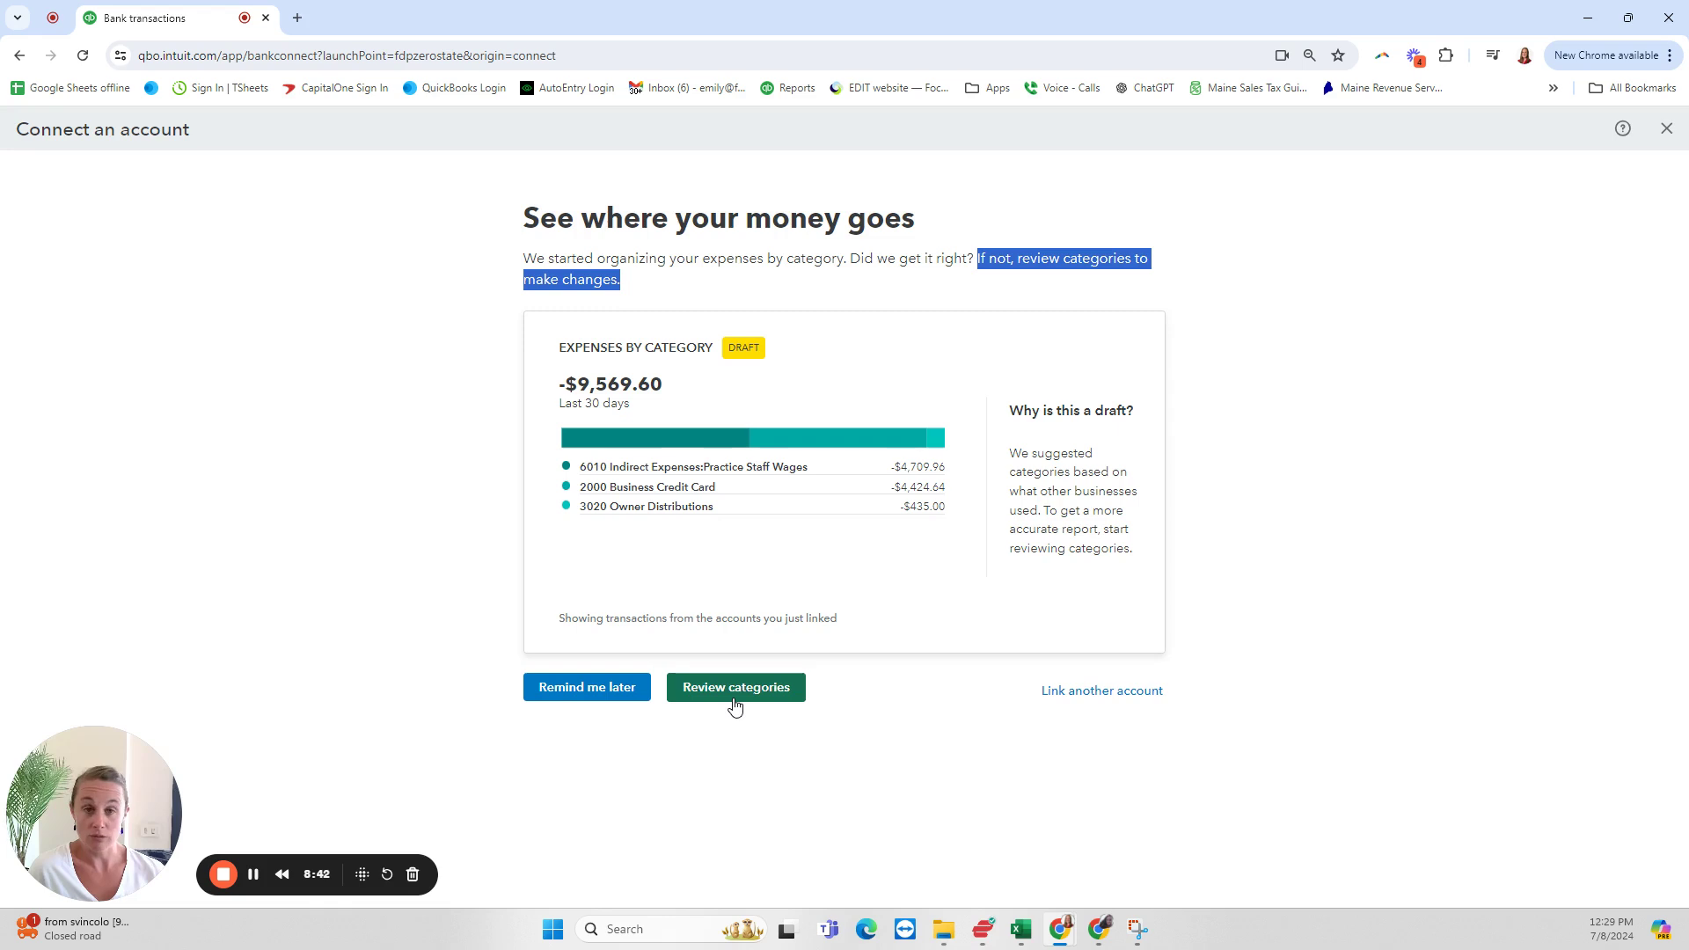
{"action": "left_click", "coordinate": [737, 762]}
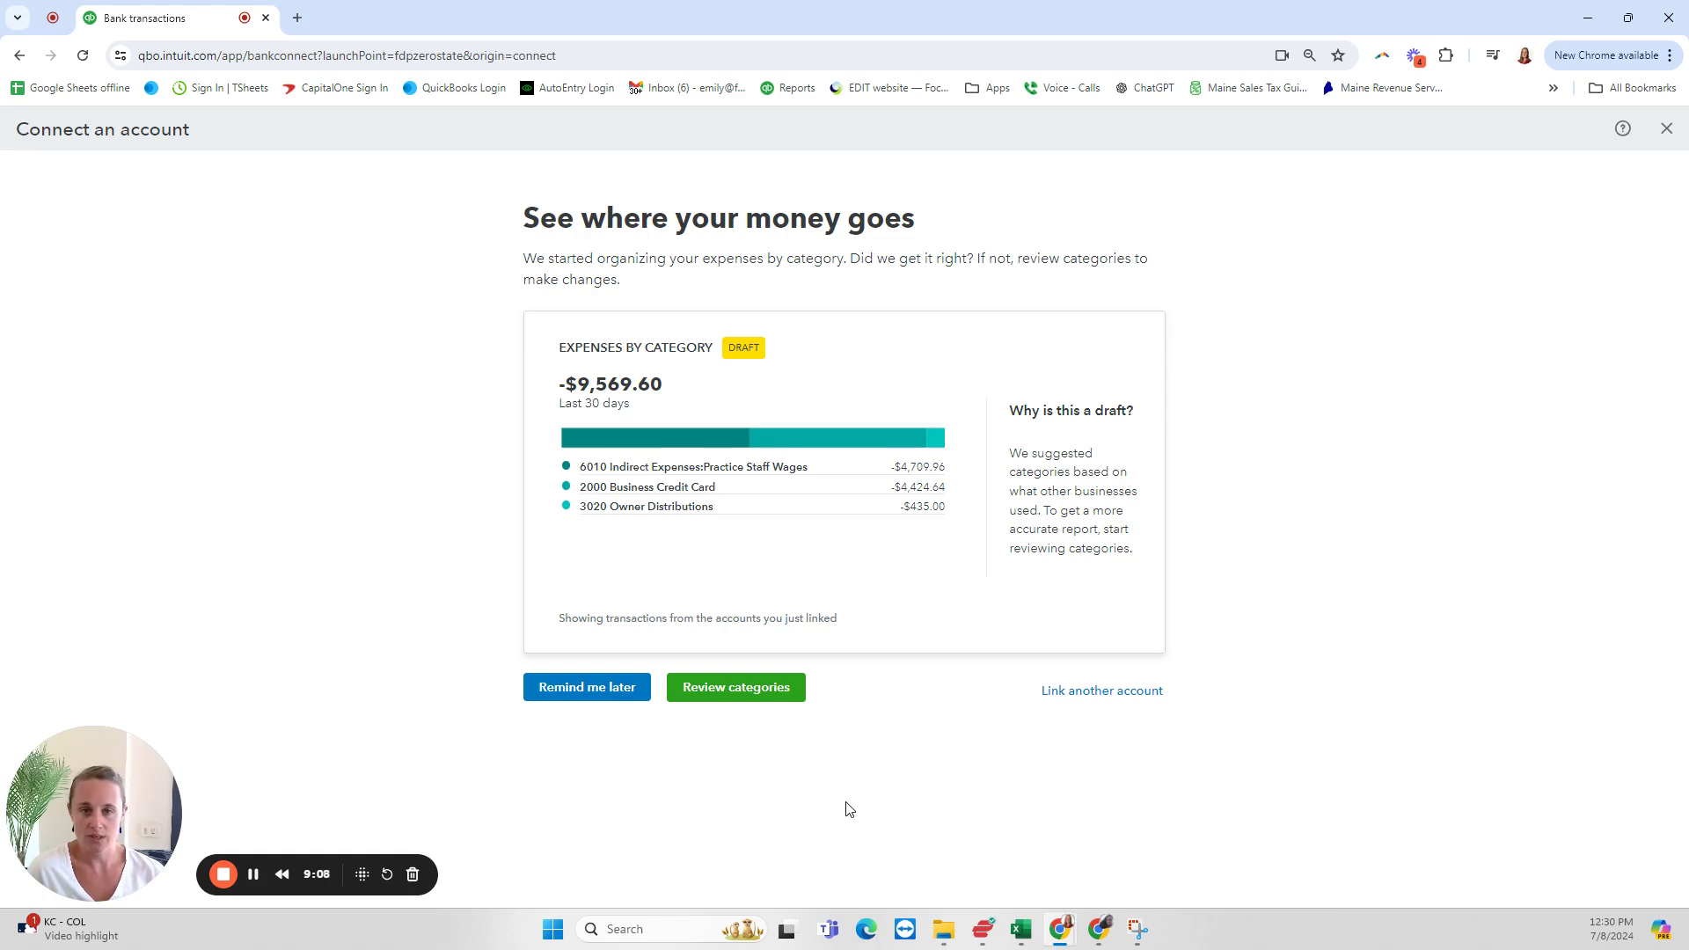
{"action": "left_click", "coordinate": [738, 688]}
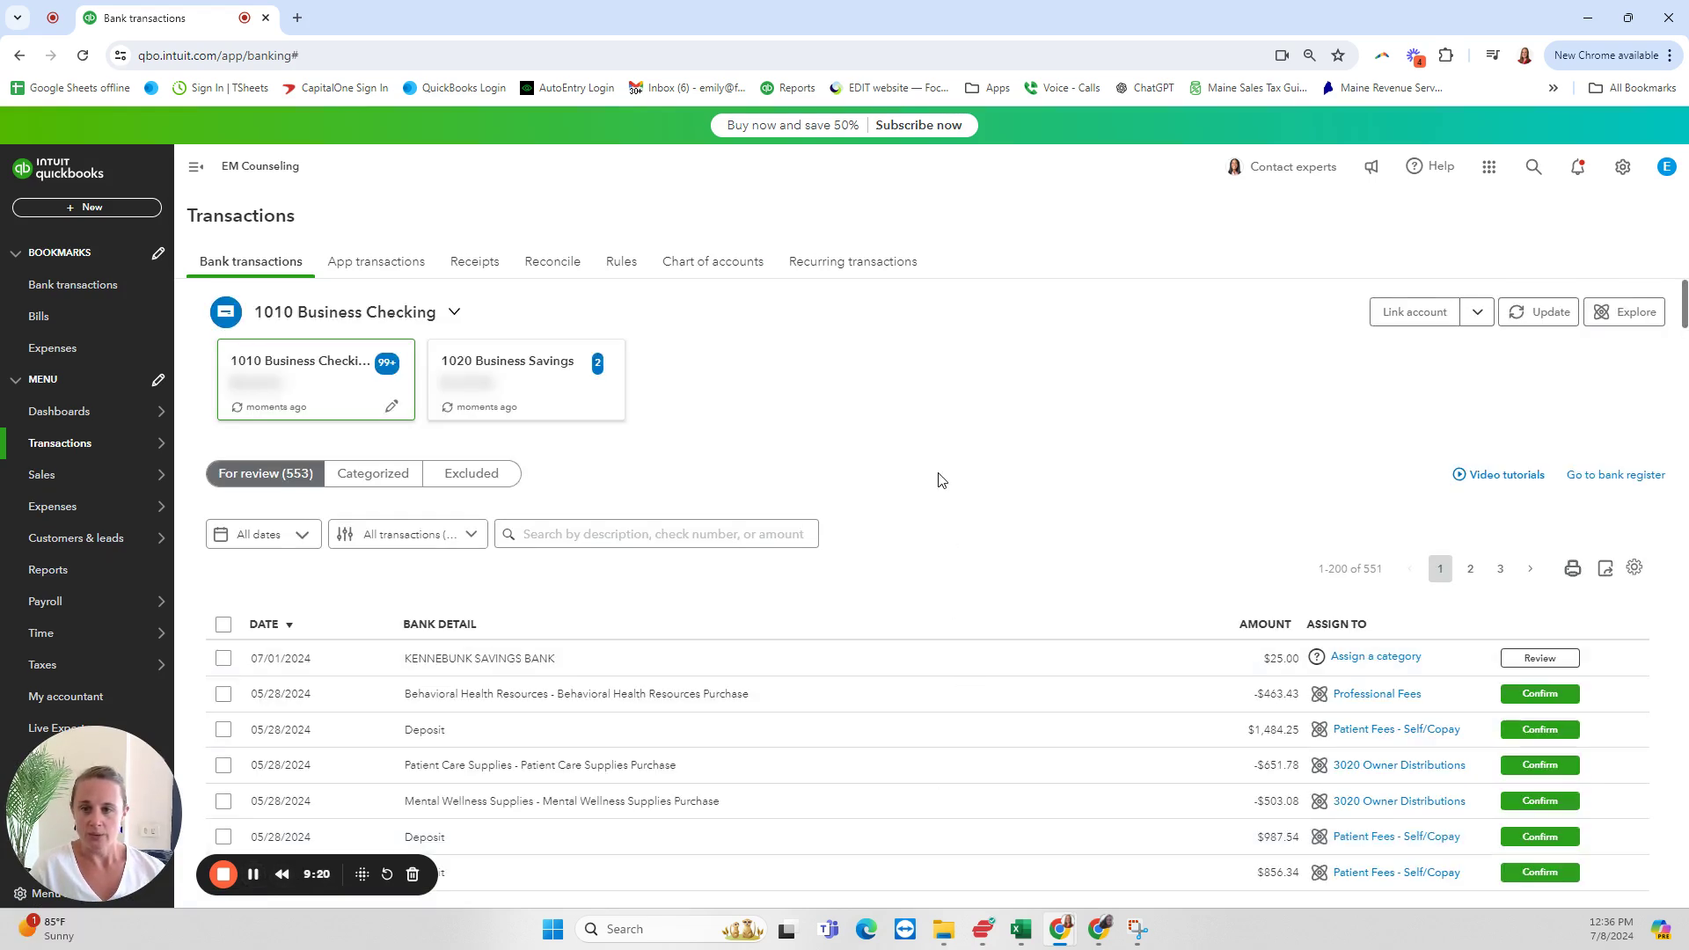
View the bank transactions for 1020 Business Savings, and return to those of 1010 Business Checking
{"action": "mouse_move", "coordinate": [102, 444]}
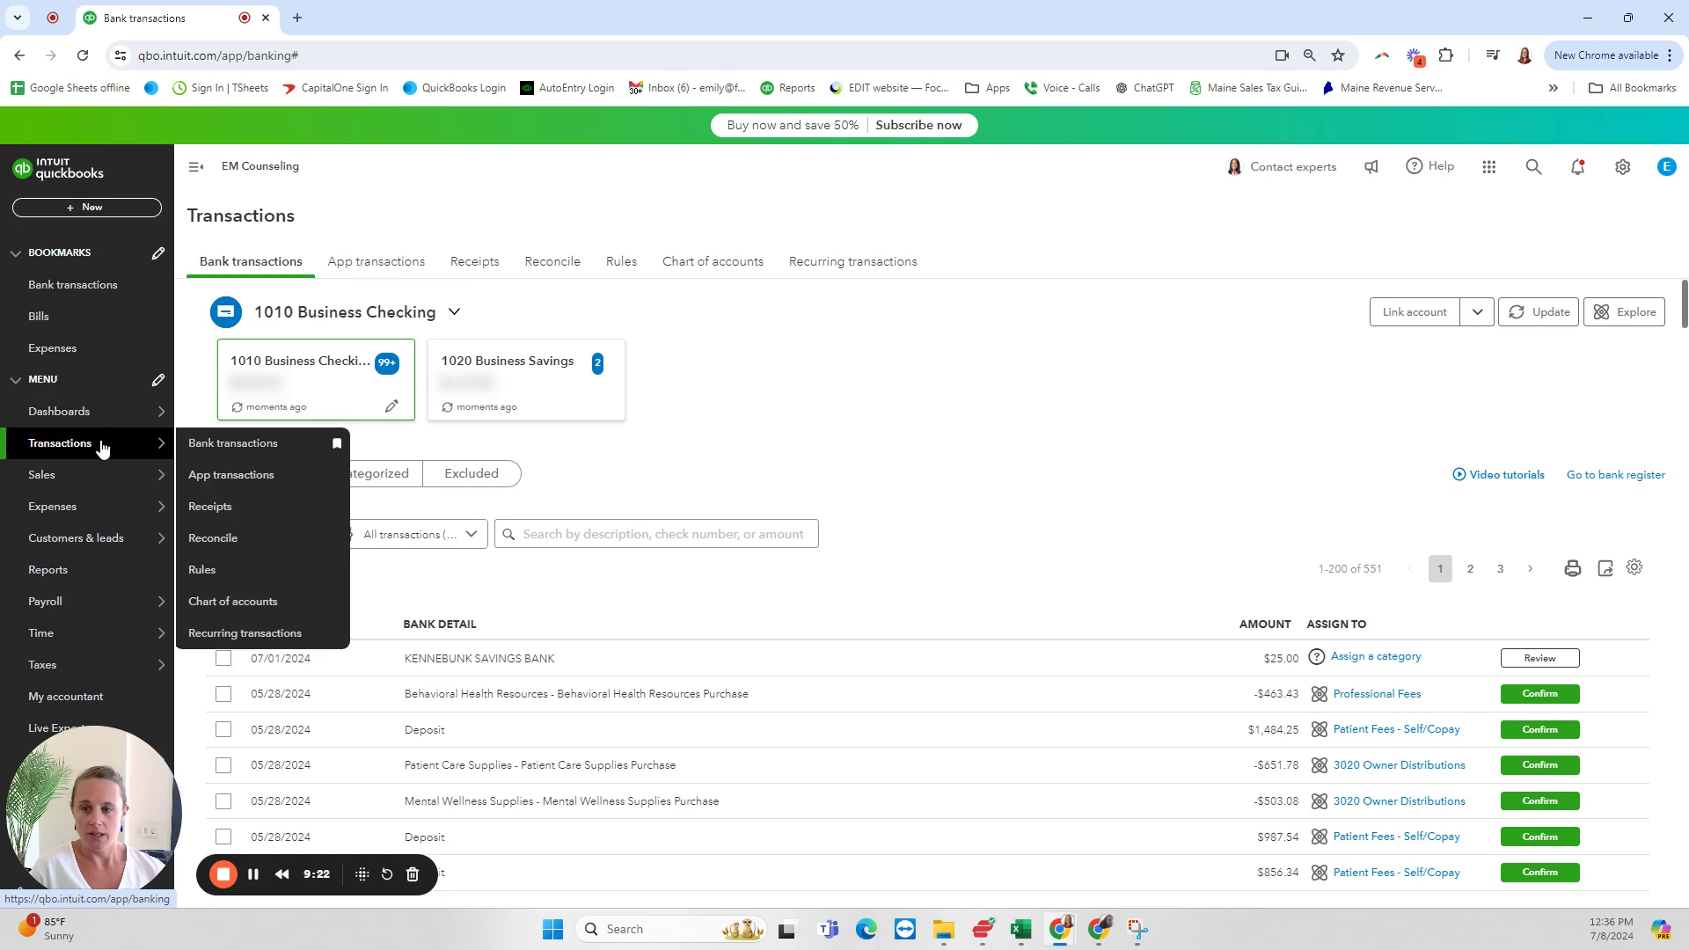
{"action": "left_click", "coordinate": [237, 455]}
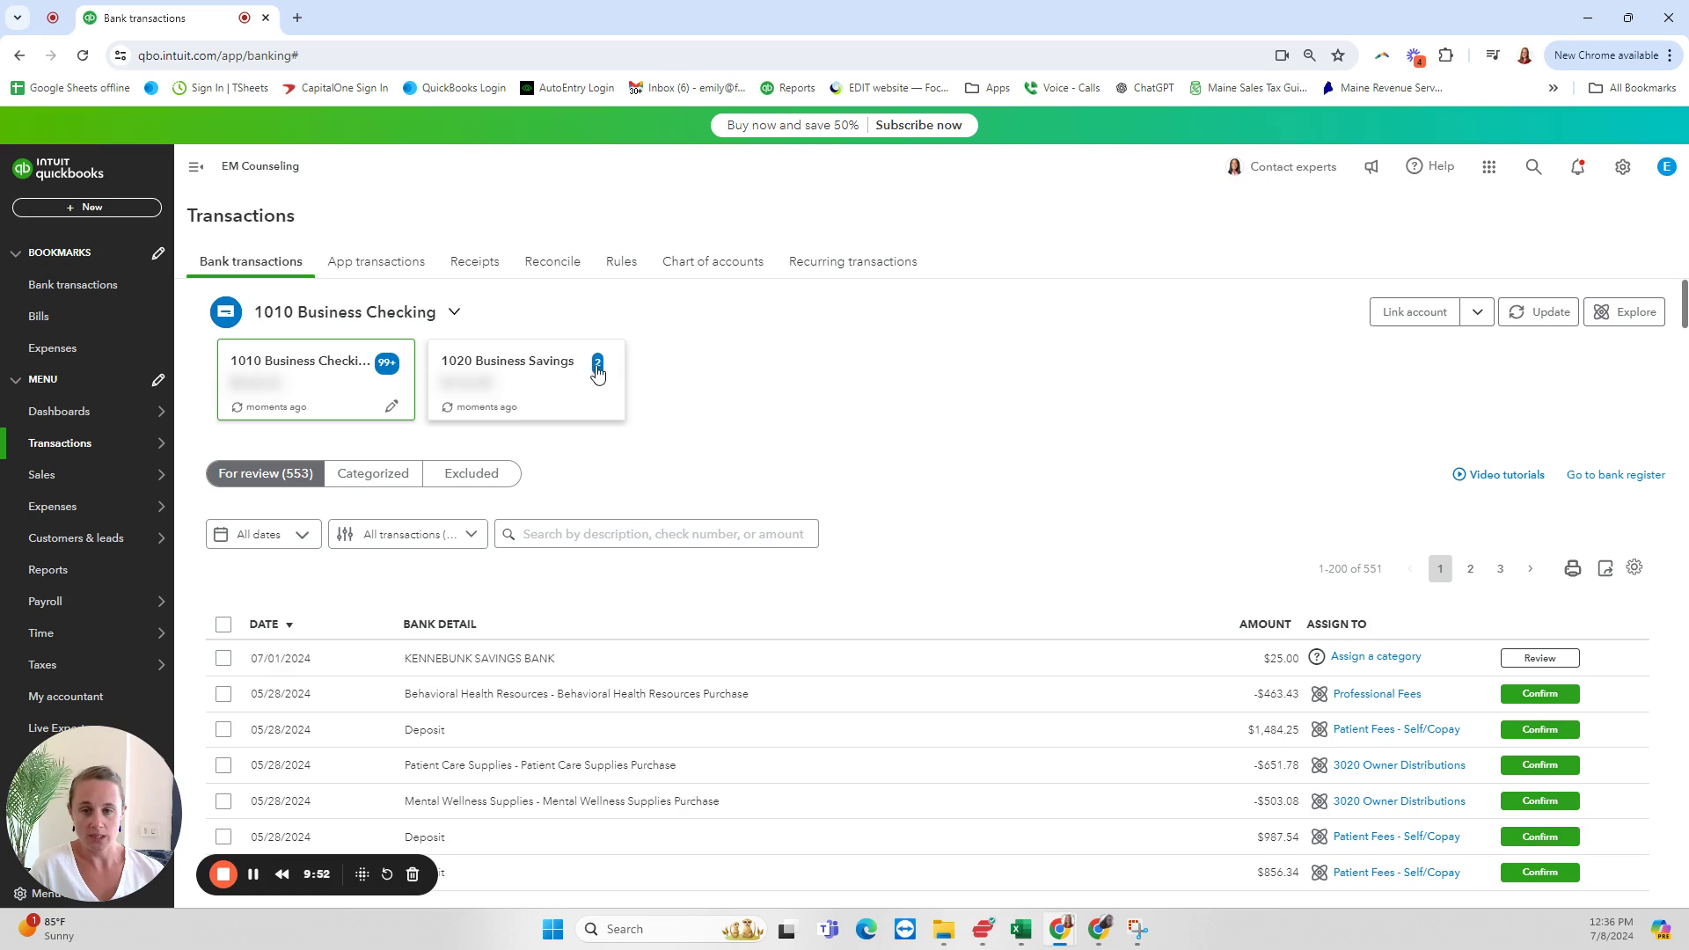
{"action": "left_click", "coordinate": [452, 312]}
{"action": "left_click", "coordinate": [365, 312]}
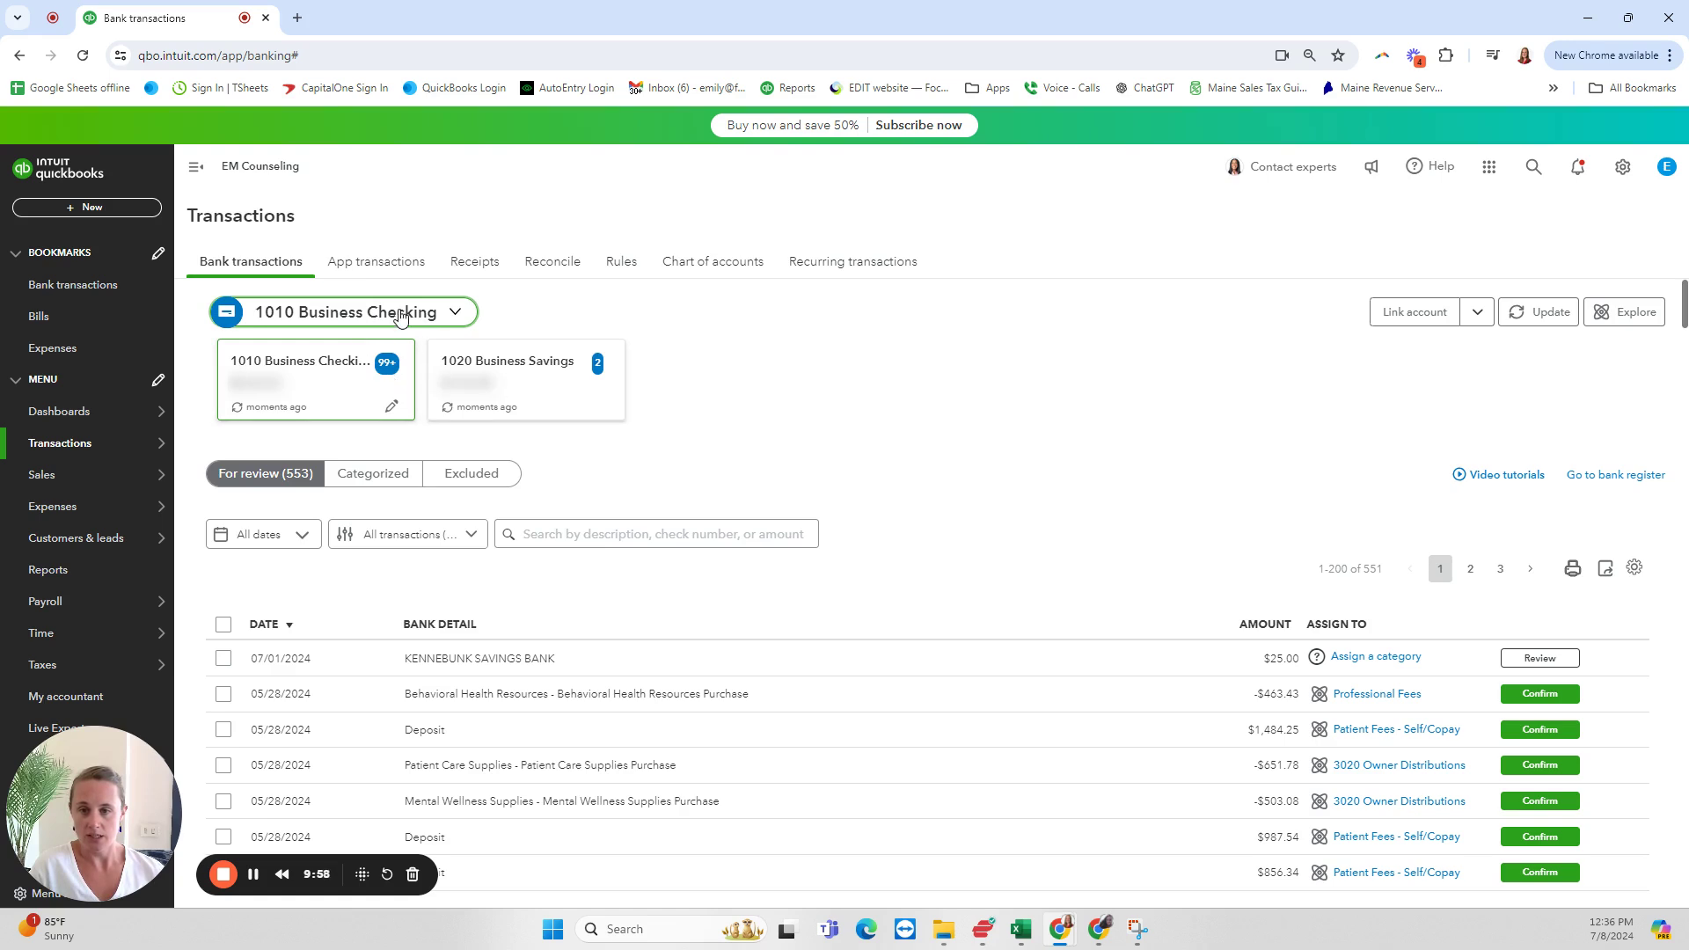
{"action": "left_click", "coordinate": [579, 402]}
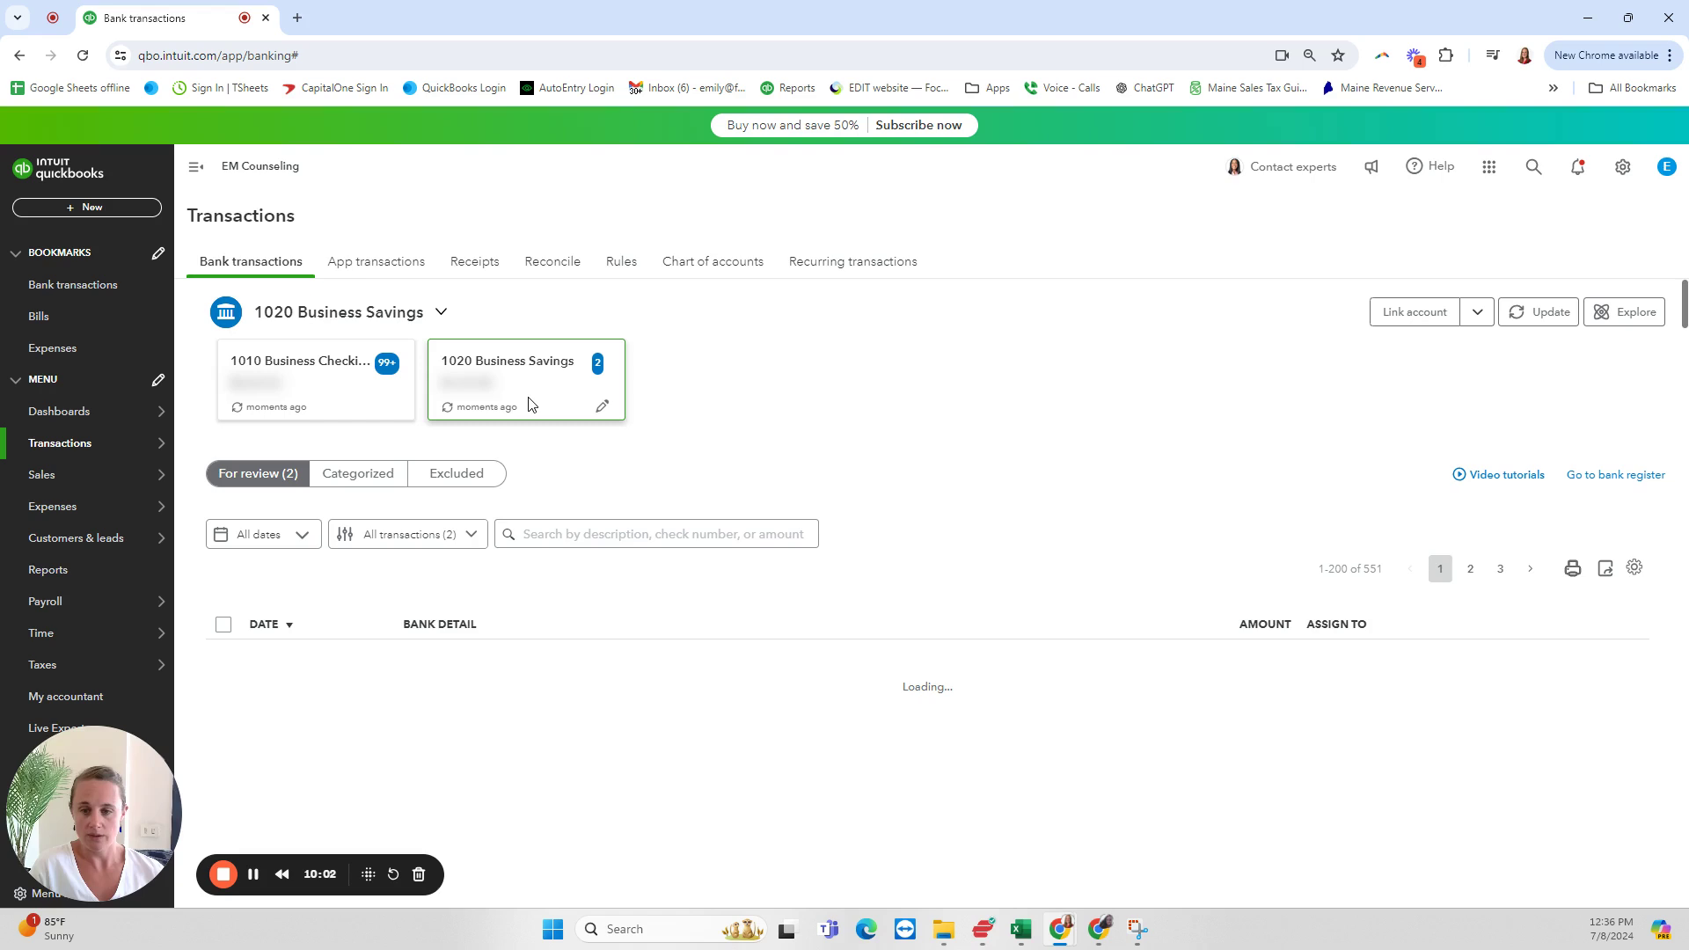
{"action": "left_click", "coordinate": [355, 403]}
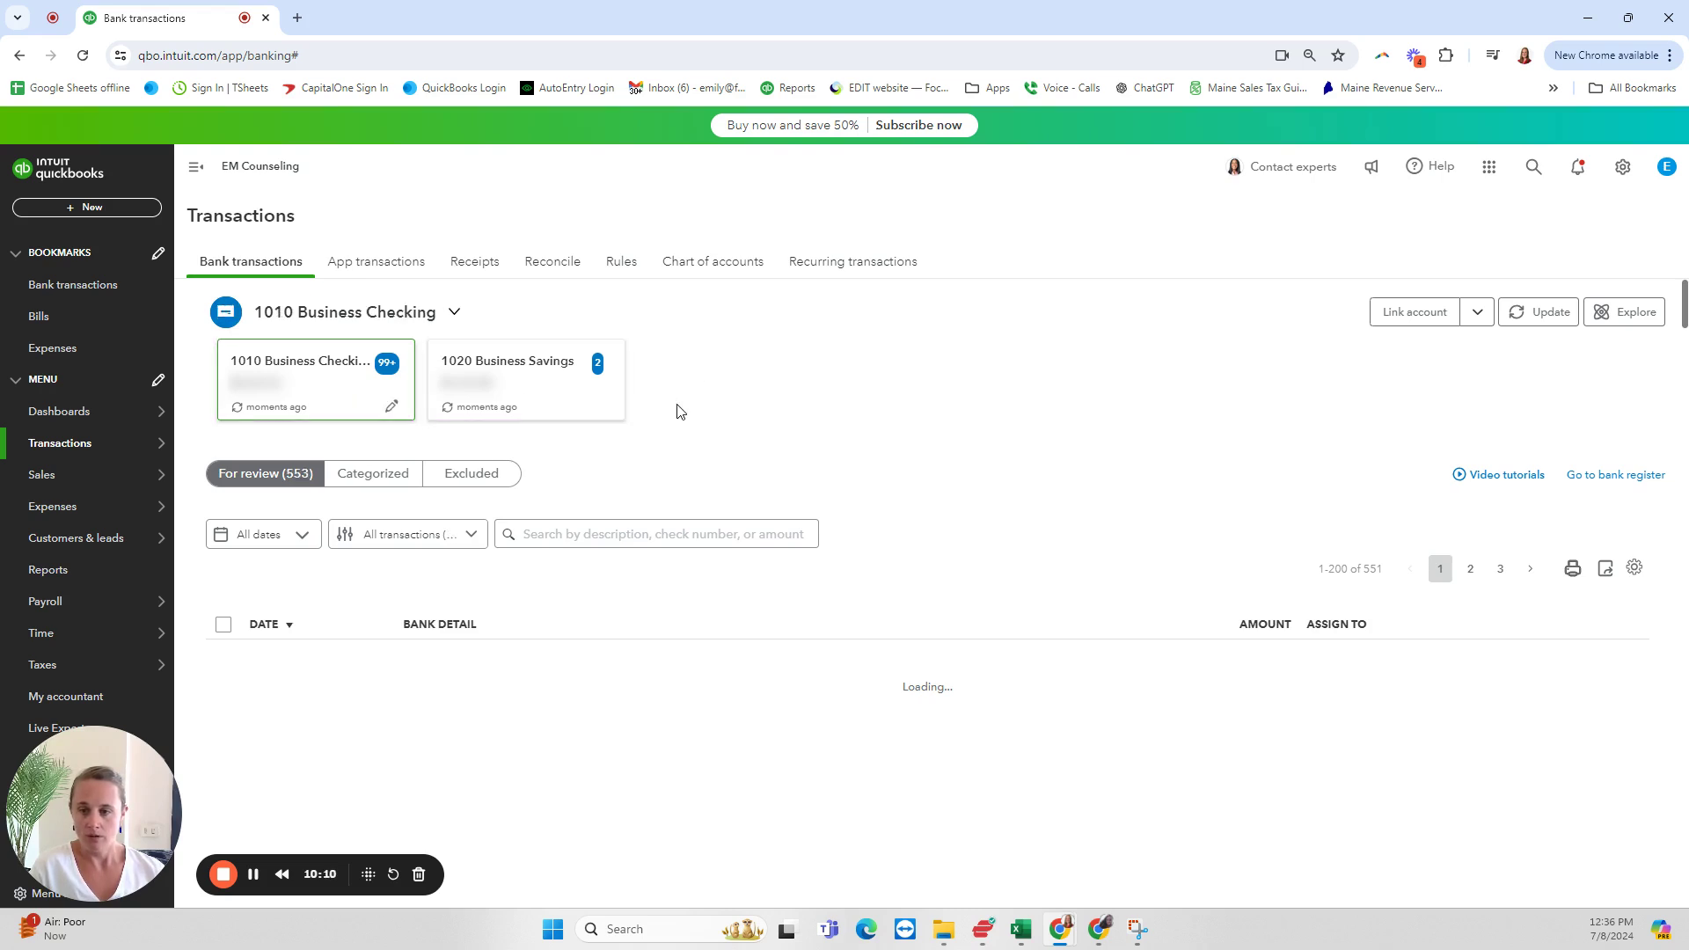
Examine the business checking transactions awaiting review, including their dates, bank details, amounts and suggested categories
{"action": "scroll", "coordinate": [682, 412], "scroll_direction": "down", "scroll_amount": 1}
{"action": "scroll", "coordinate": [683, 411], "scroll_direction": "up", "scroll_amount": 1}
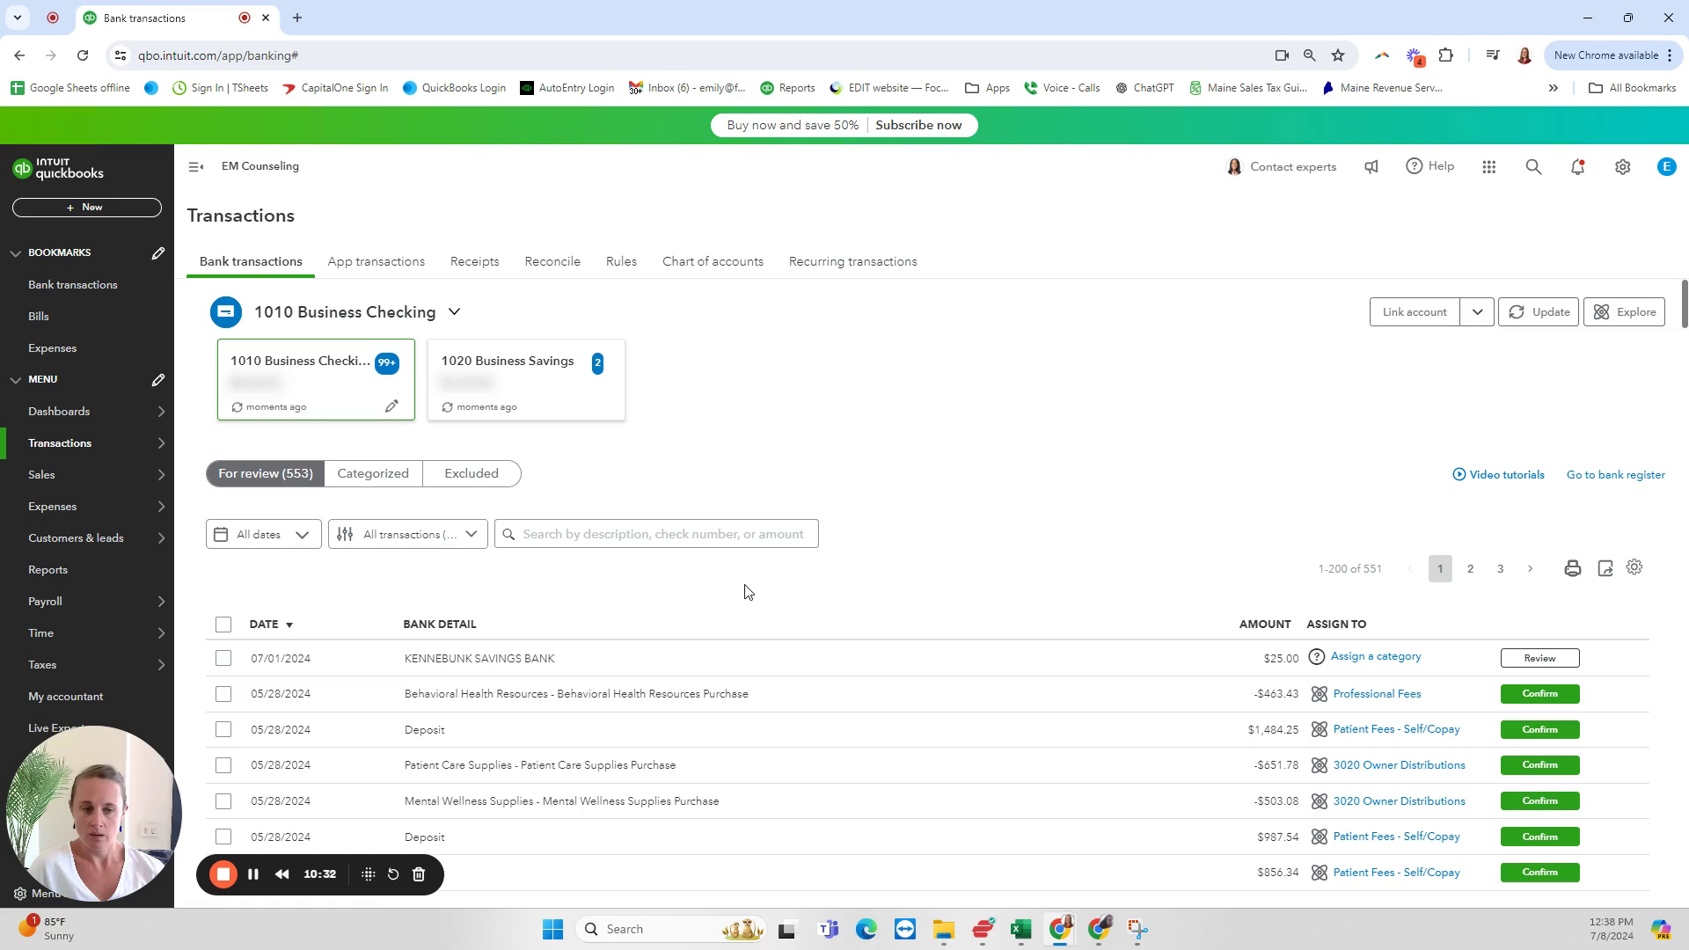
{"action": "scroll", "coordinate": [803, 576], "scroll_direction": "down", "scroll_amount": 1}
{"action": "scroll", "coordinate": [802, 576], "scroll_direction": "down", "scroll_amount": 1}
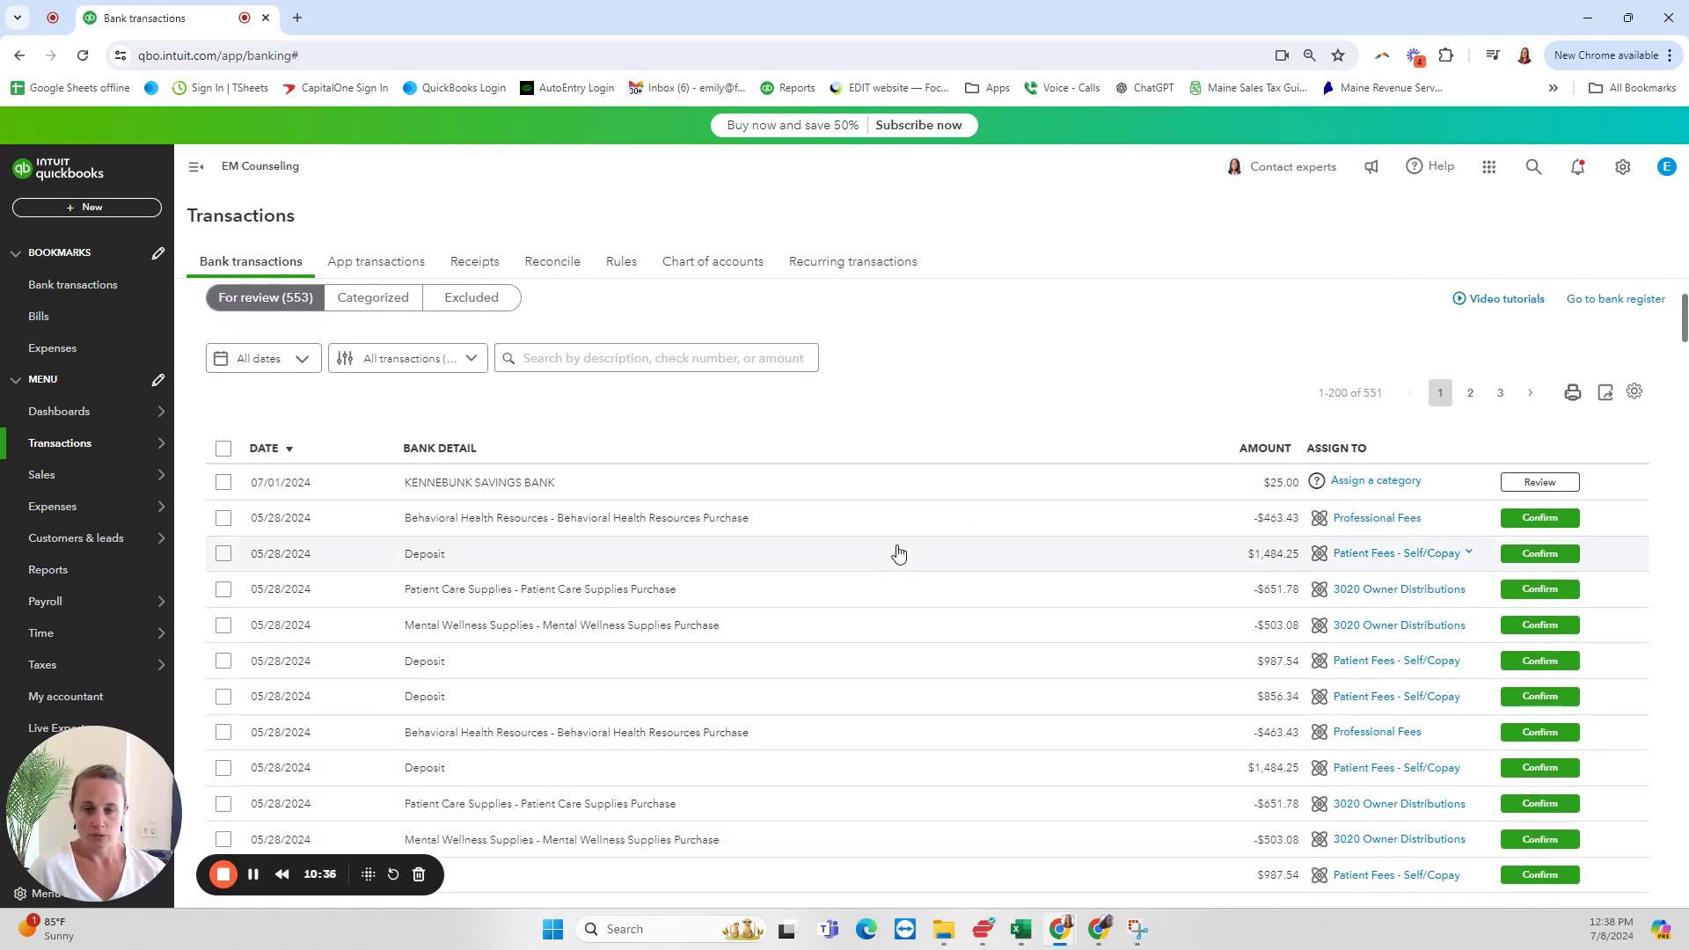
{"action": "scroll", "coordinate": [897, 551], "scroll_direction": "down", "scroll_amount": 5}
{"action": "scroll", "coordinate": [895, 552], "scroll_direction": "down", "scroll_amount": 10}
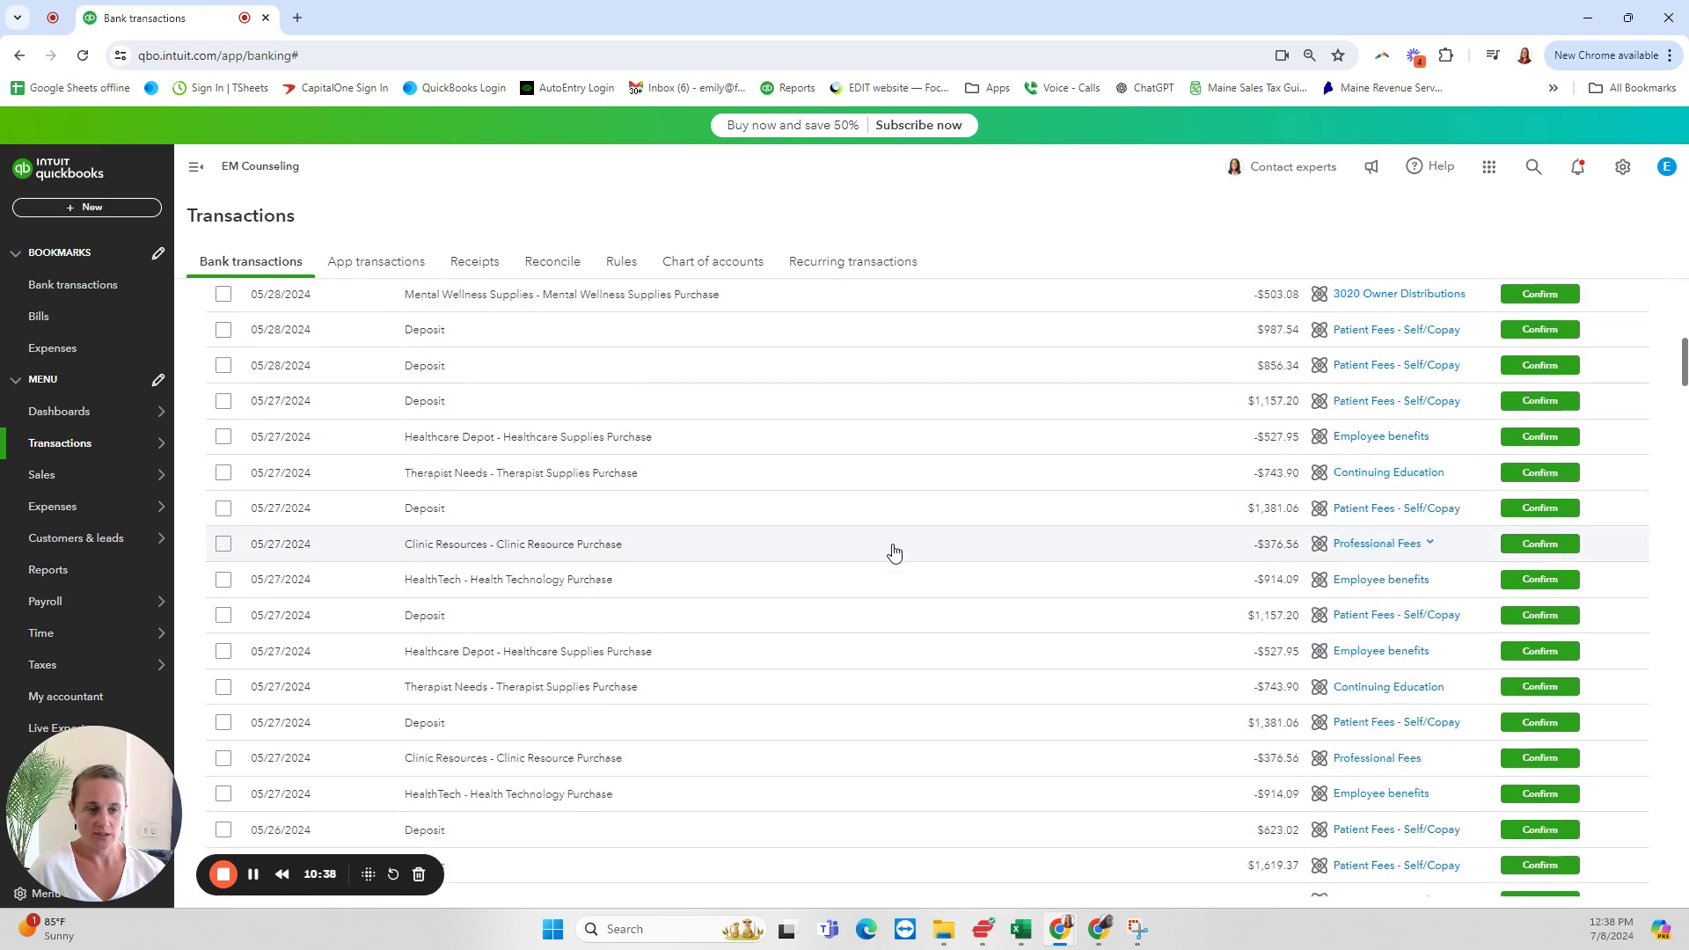
{"action": "scroll", "coordinate": [894, 552], "scroll_direction": "up", "scroll_amount": 15}
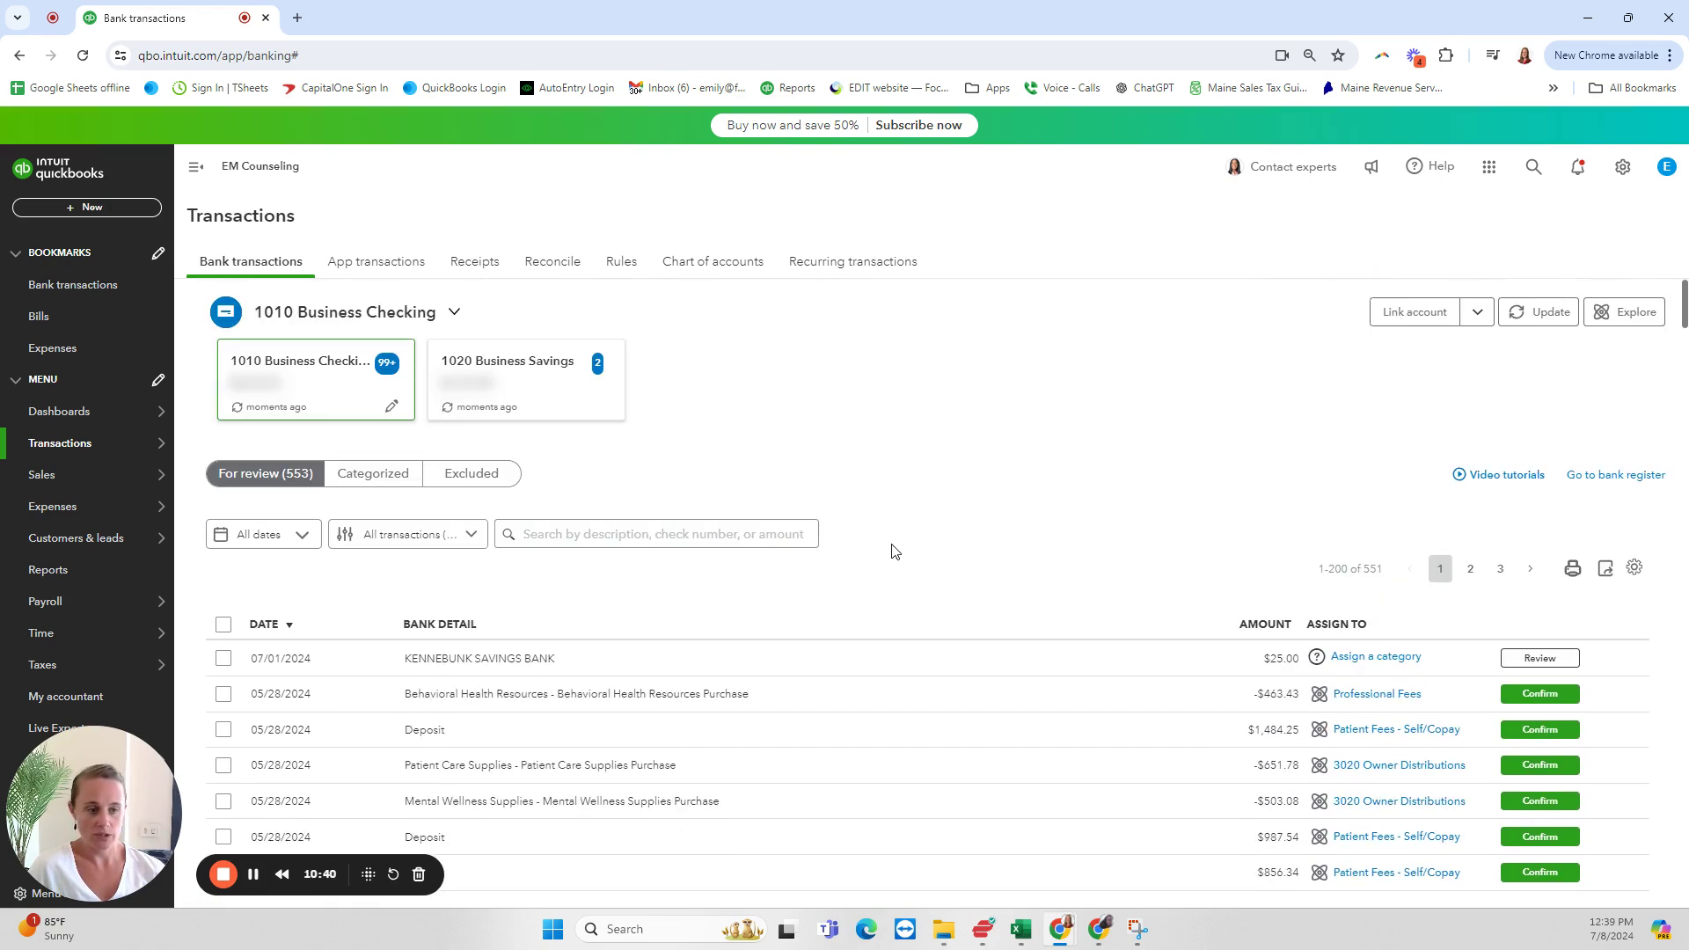
Try out the From/To and Check No. columns in the transaction list, and hide both again
{"action": "left_click", "coordinate": [1635, 569]}
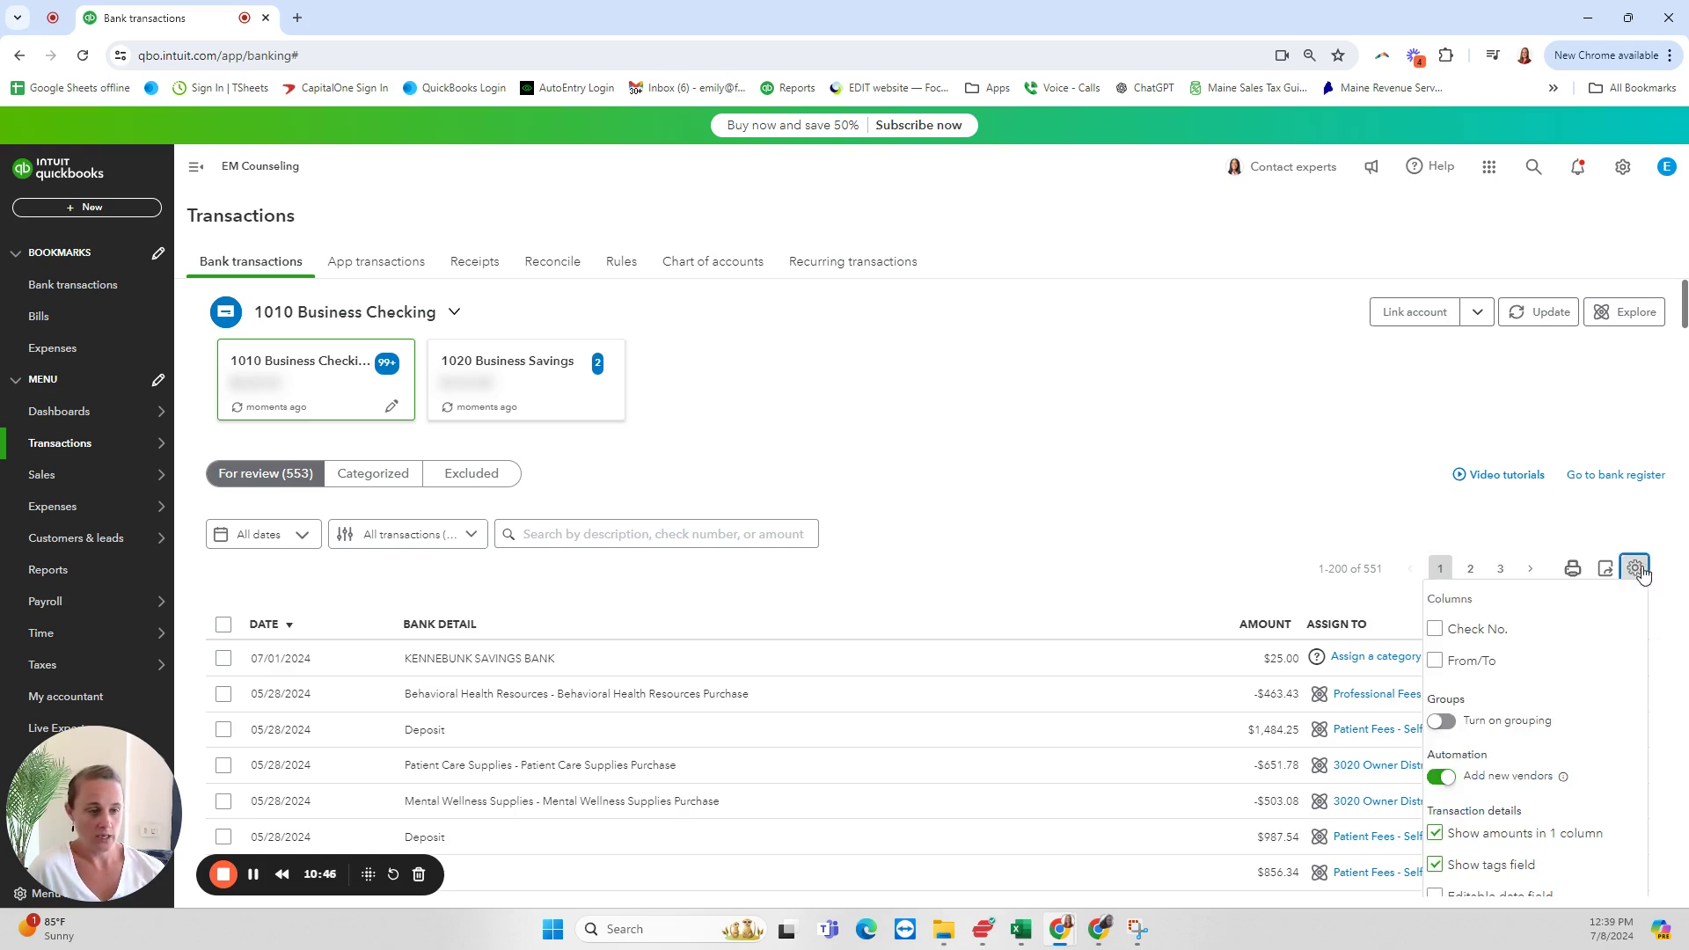
{"action": "left_click", "coordinate": [1437, 664]}
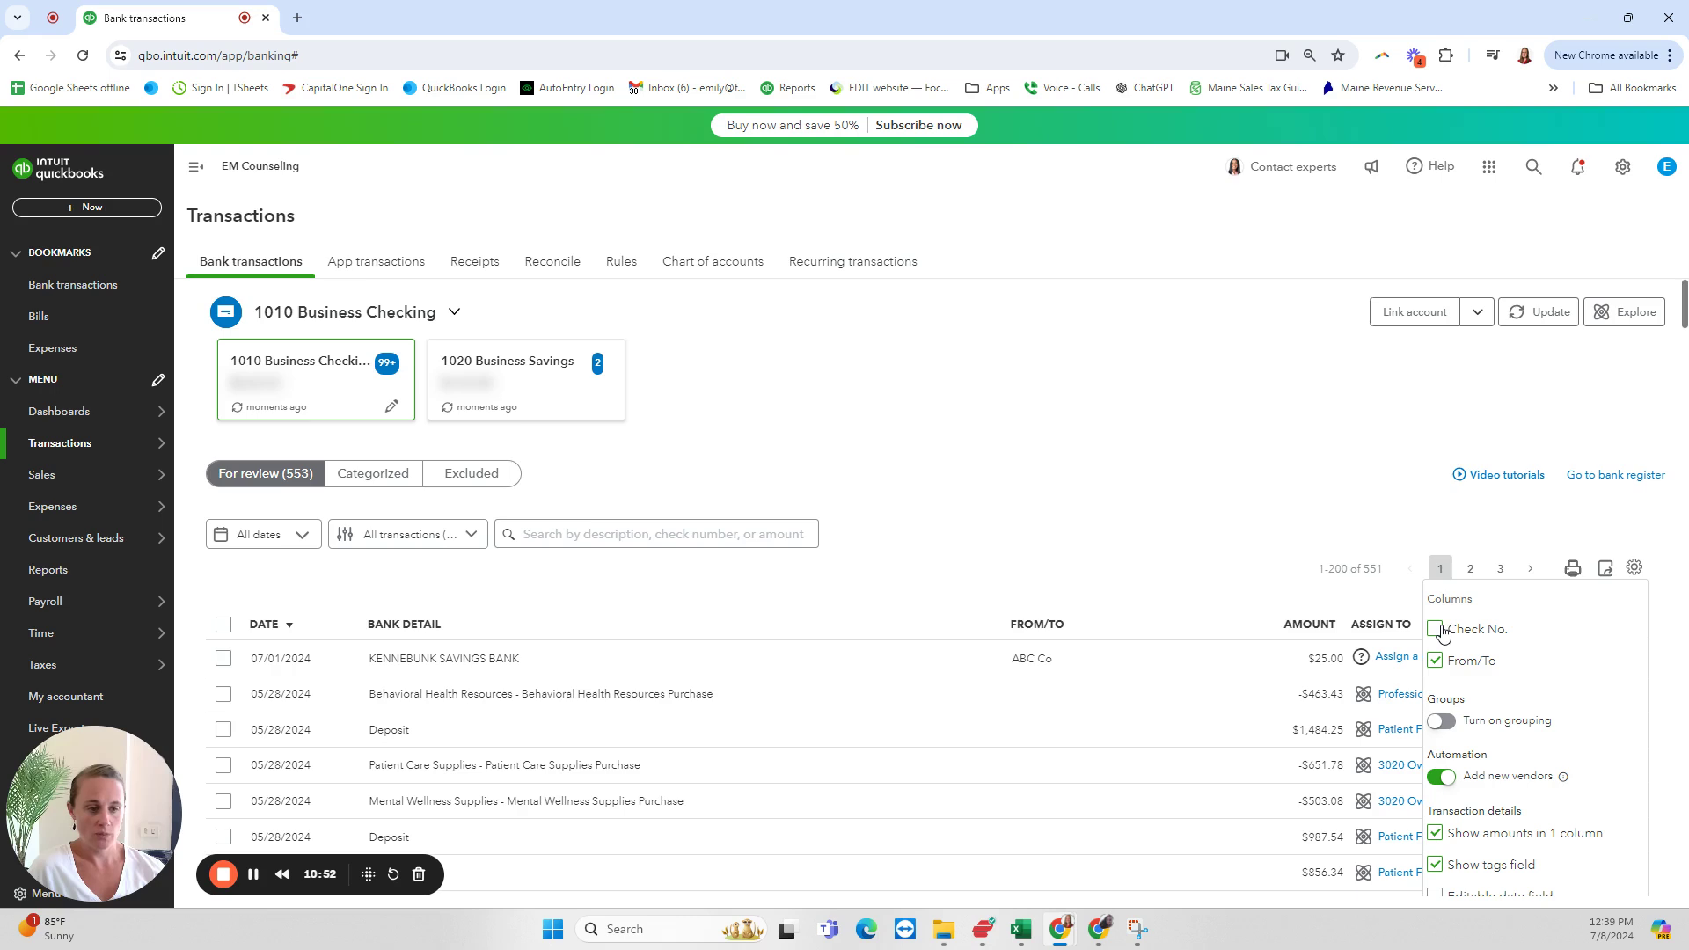
{"action": "left_click", "coordinate": [1437, 630]}
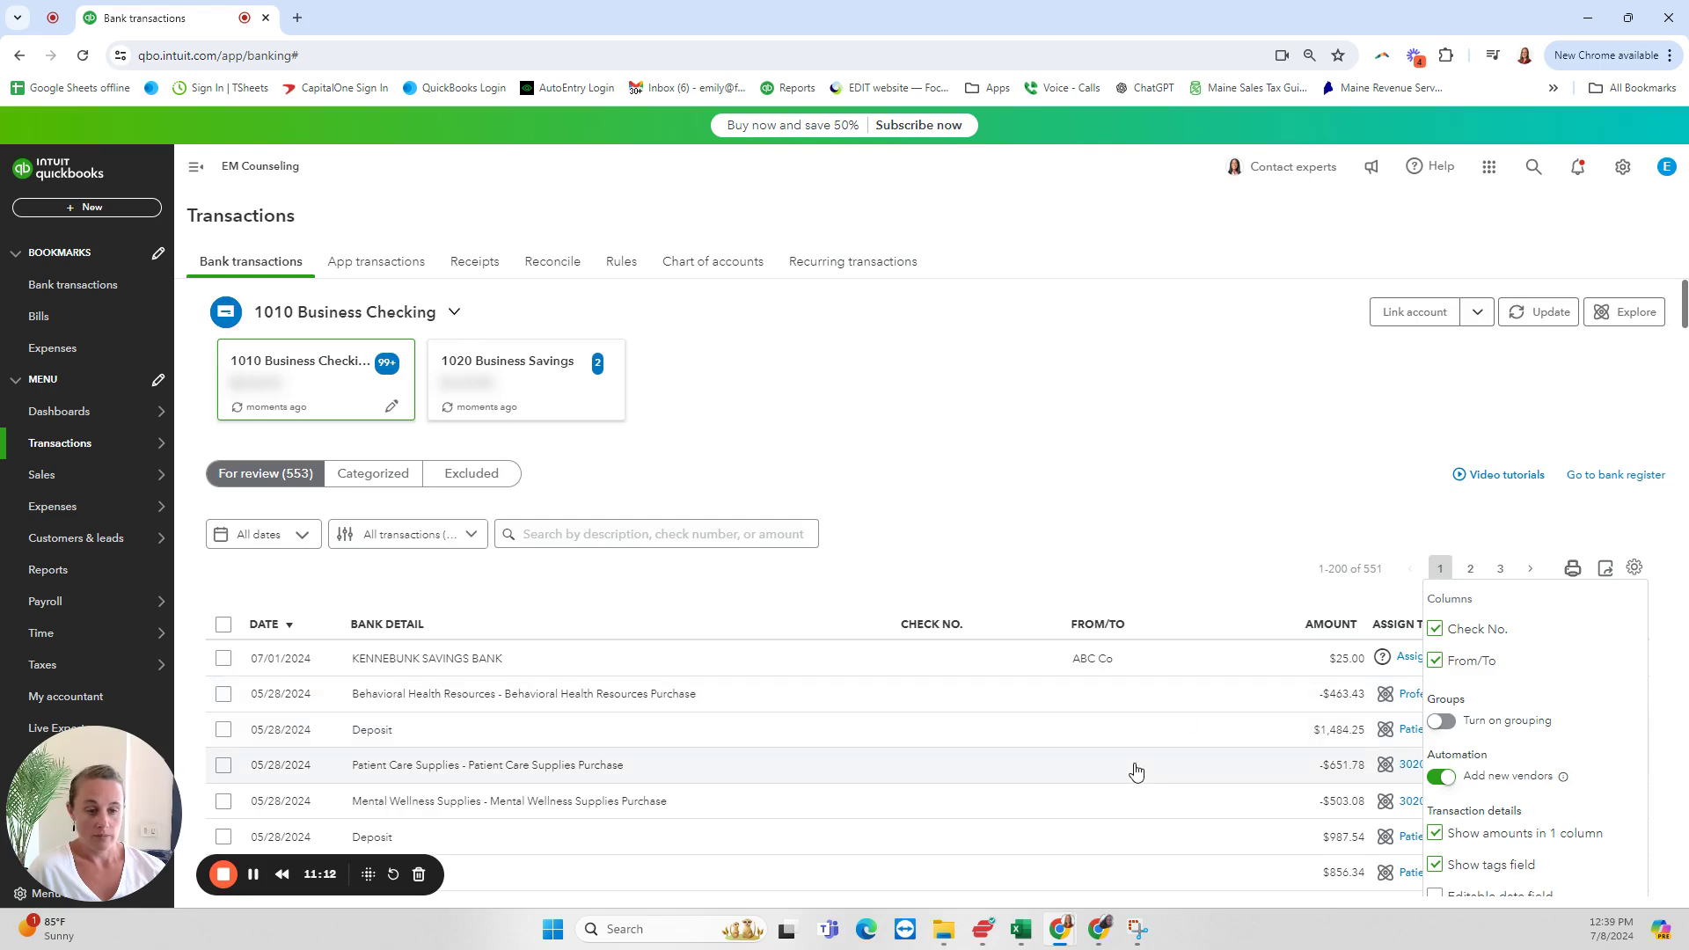
{"action": "scroll", "coordinate": [1129, 656], "scroll_direction": "down", "scroll_amount": 4}
{"action": "scroll", "coordinate": [1142, 690], "scroll_direction": "up", "scroll_amount": 1}
{"action": "scroll", "coordinate": [1142, 691], "scroll_direction": "up", "scroll_amount": 3}
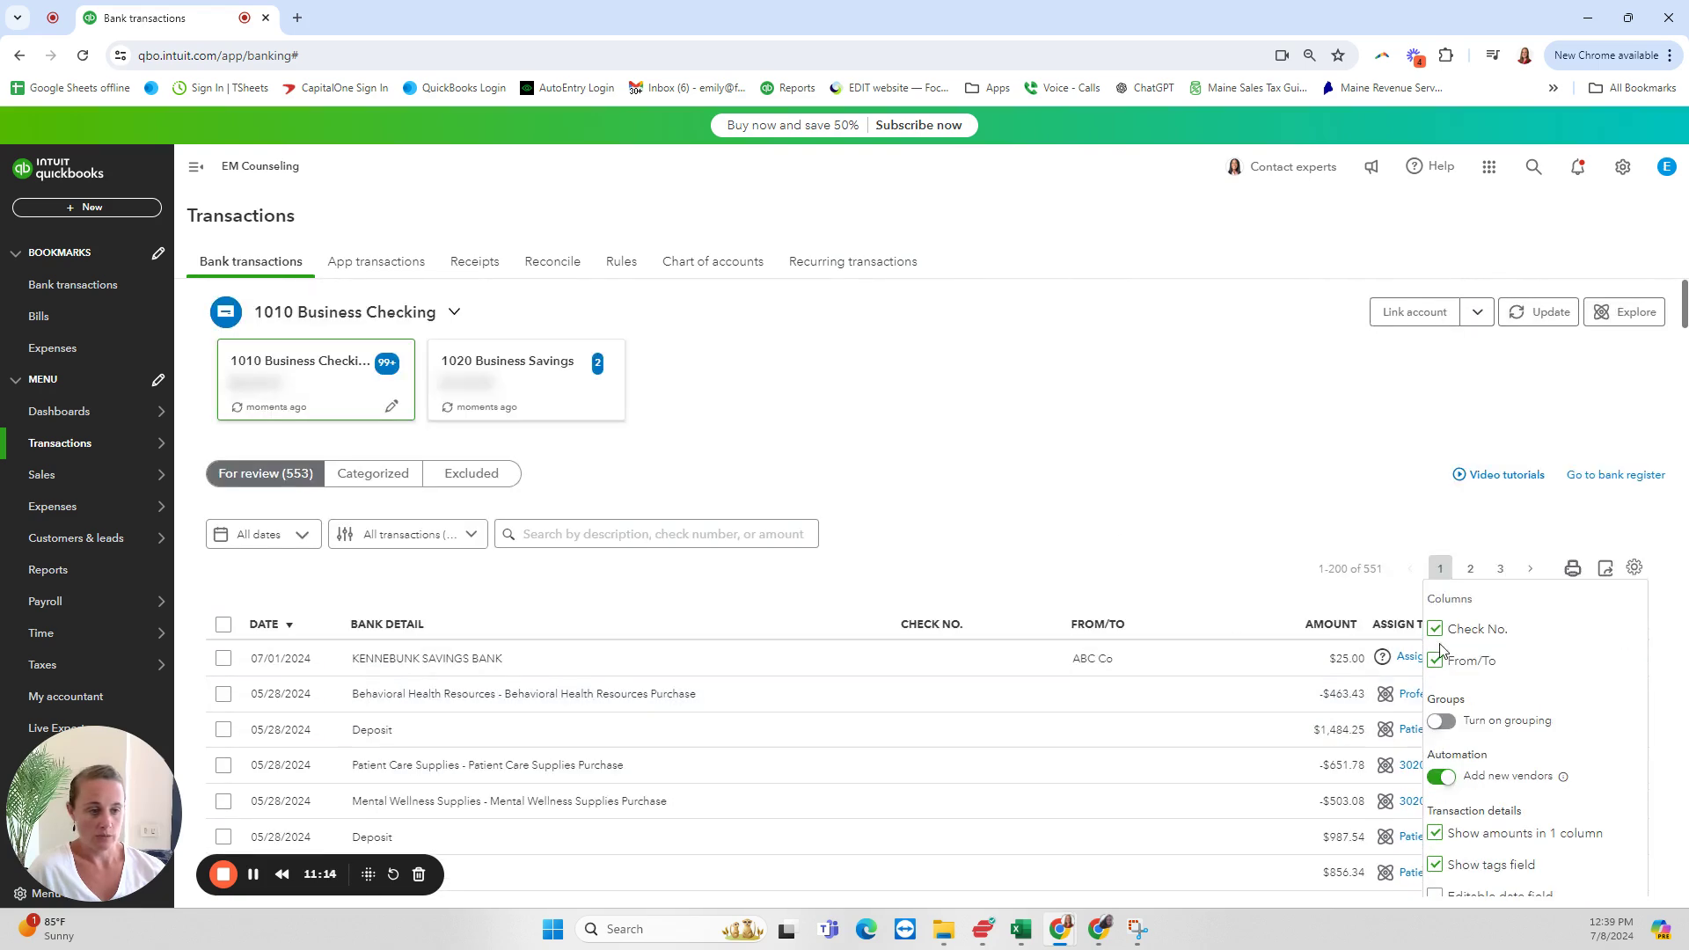
{"action": "left_click", "coordinate": [1436, 630]}
{"action": "left_click", "coordinate": [1439, 665]}
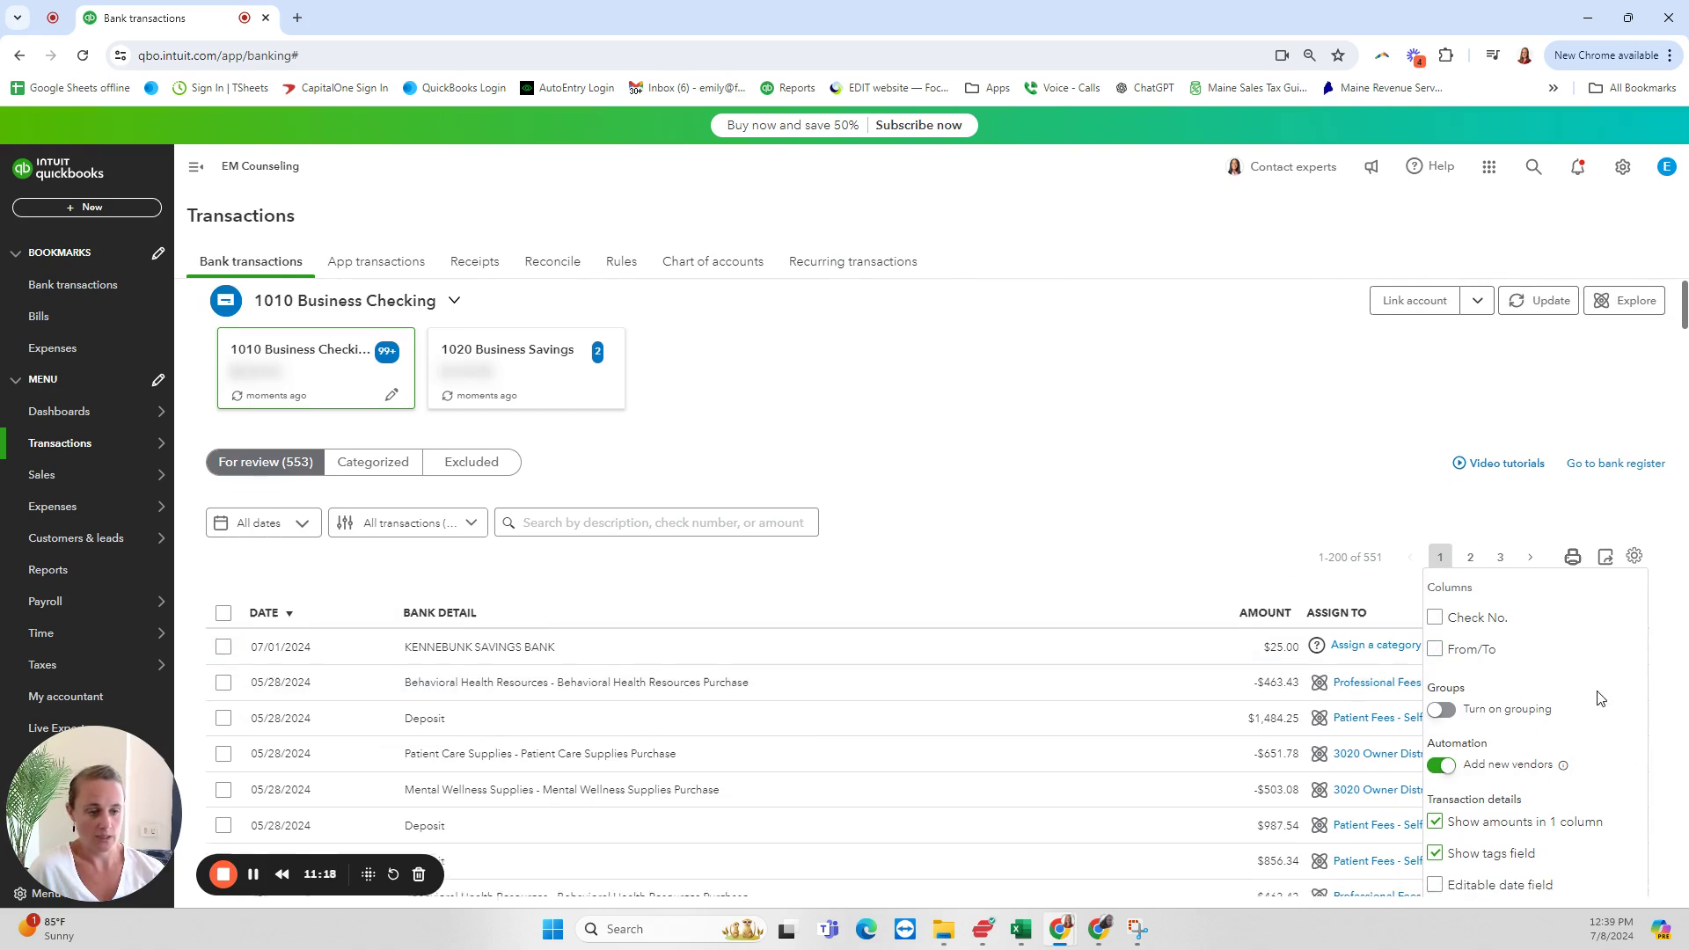
Turn on grouping of the transaction list, check the monthly groups, and turn grouping off again
{"action": "scroll", "coordinate": [1604, 708], "scroll_direction": "down", "scroll_amount": 1}
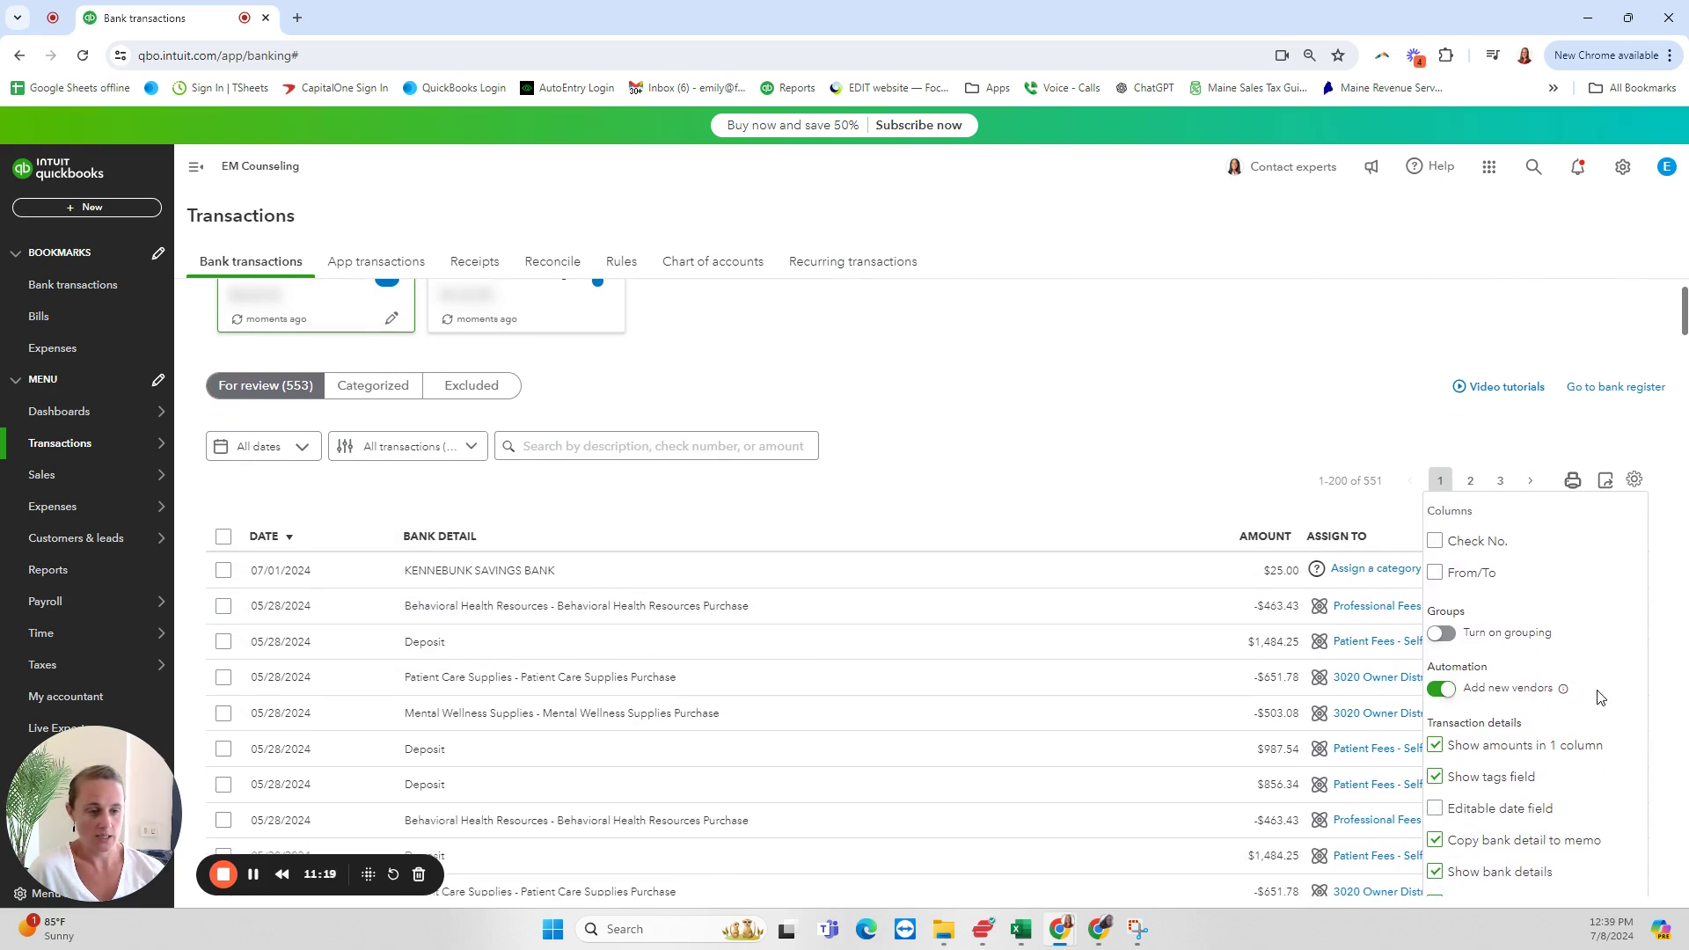
{"action": "left_click", "coordinate": [1440, 635]}
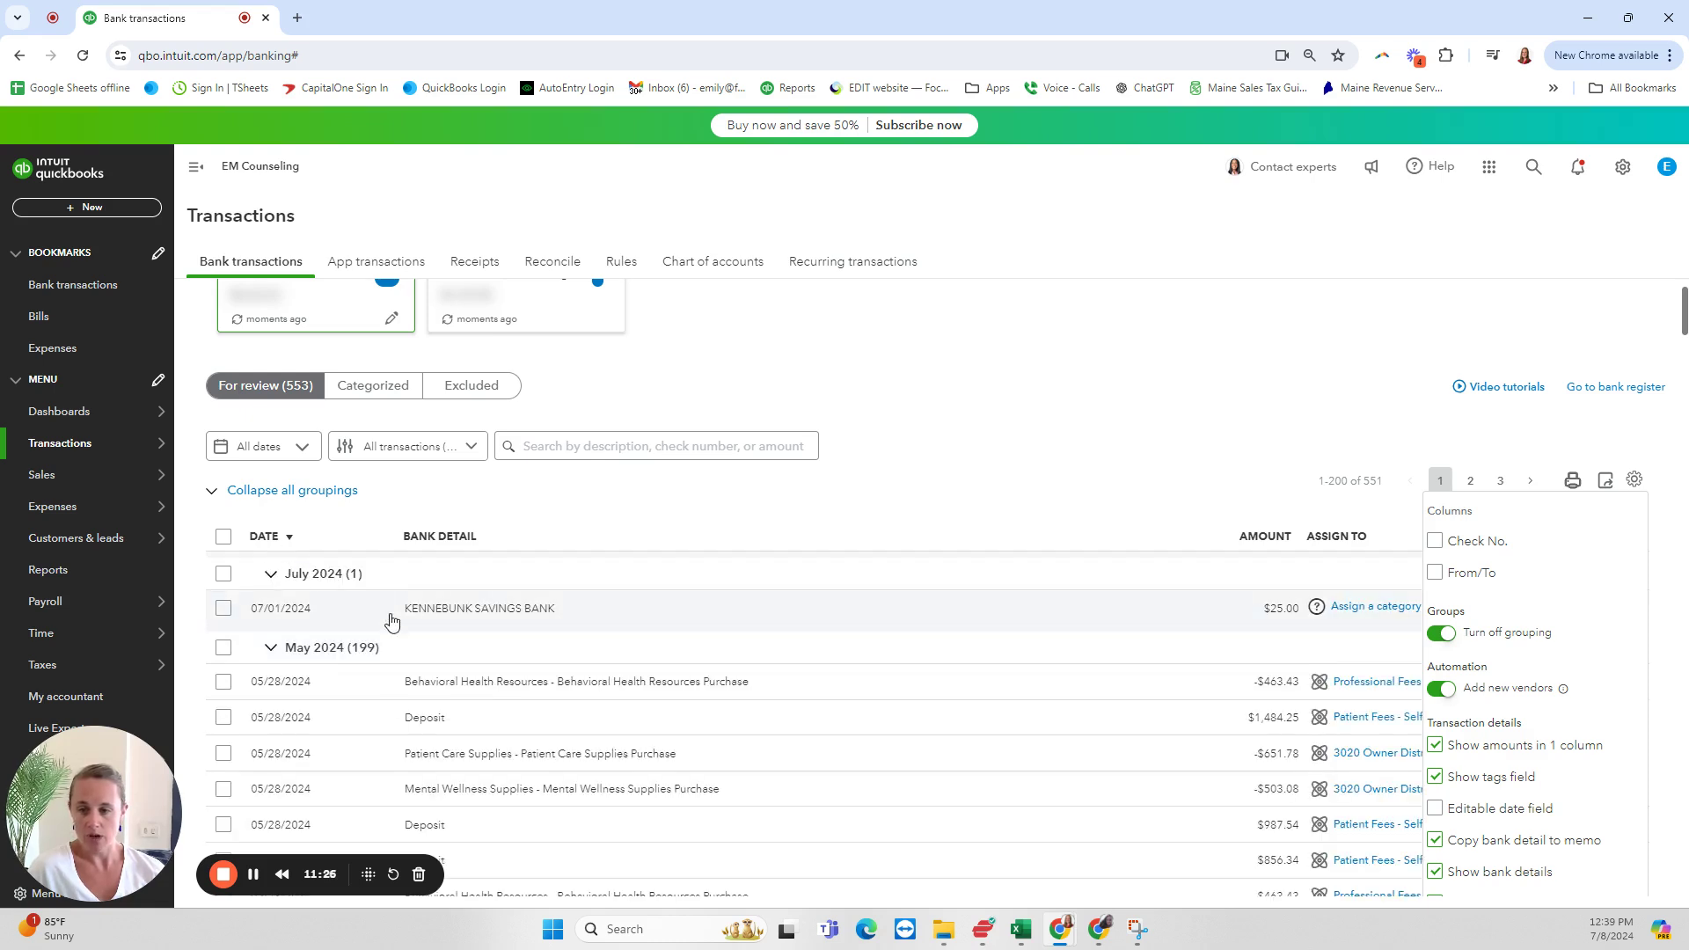
{"action": "scroll", "coordinate": [356, 706], "scroll_direction": "down", "scroll_amount": 3}
{"action": "scroll", "coordinate": [350, 701], "scroll_direction": "down", "scroll_amount": 5}
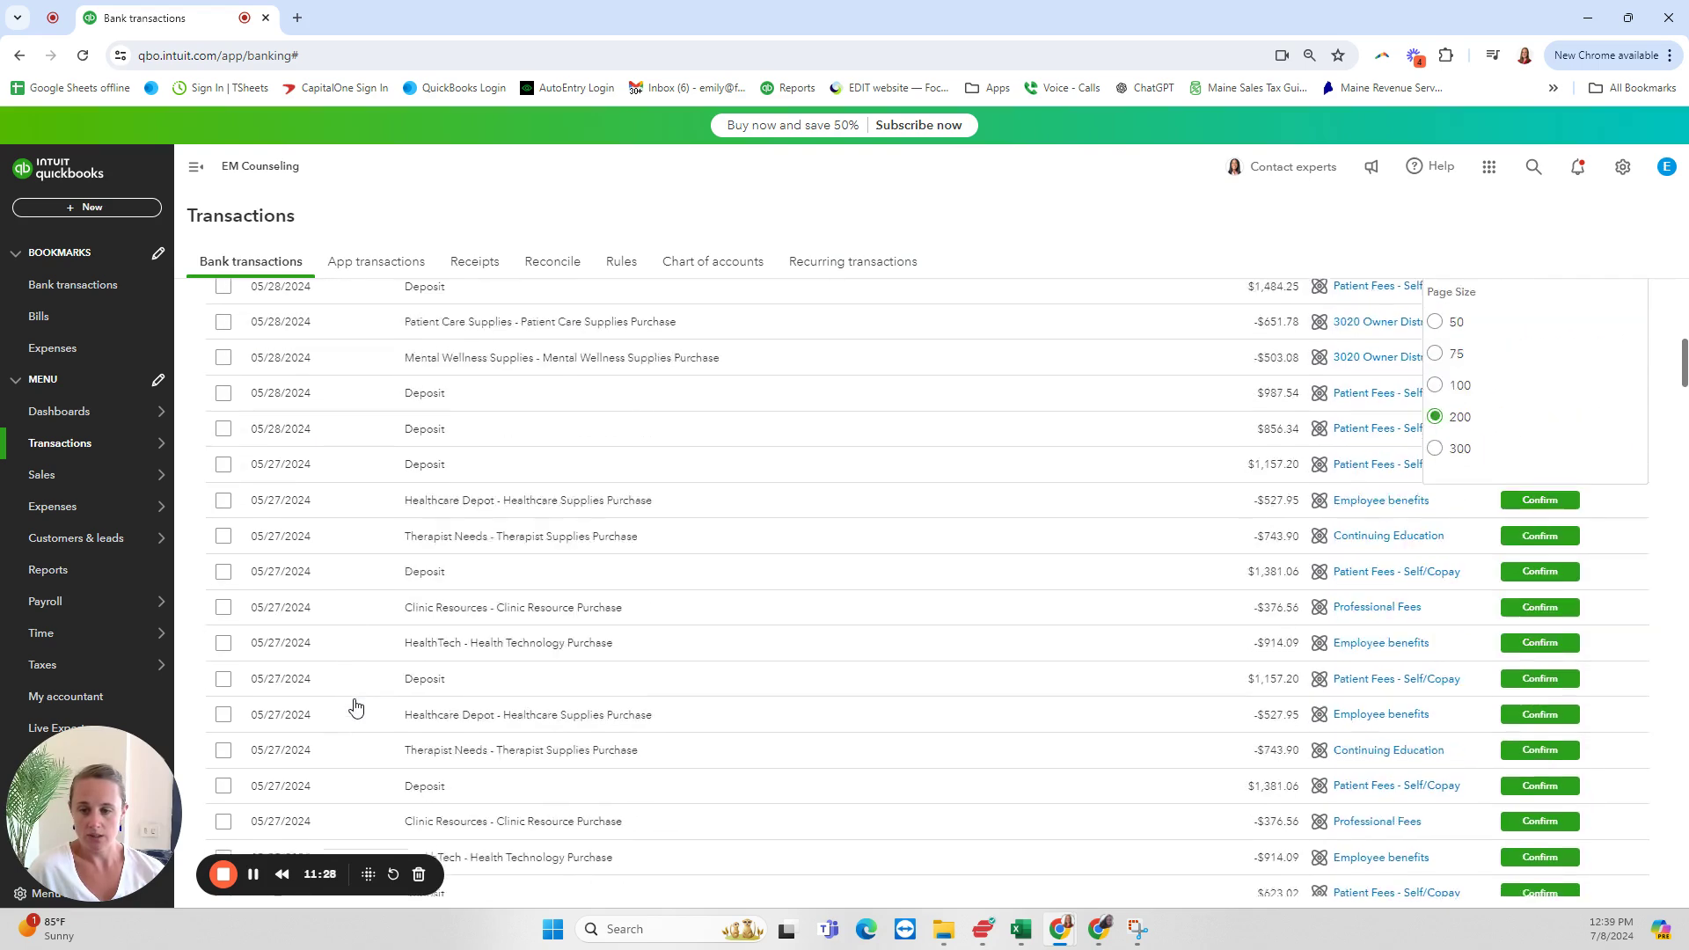
{"action": "scroll", "coordinate": [329, 652], "scroll_direction": "up", "scroll_amount": 10}
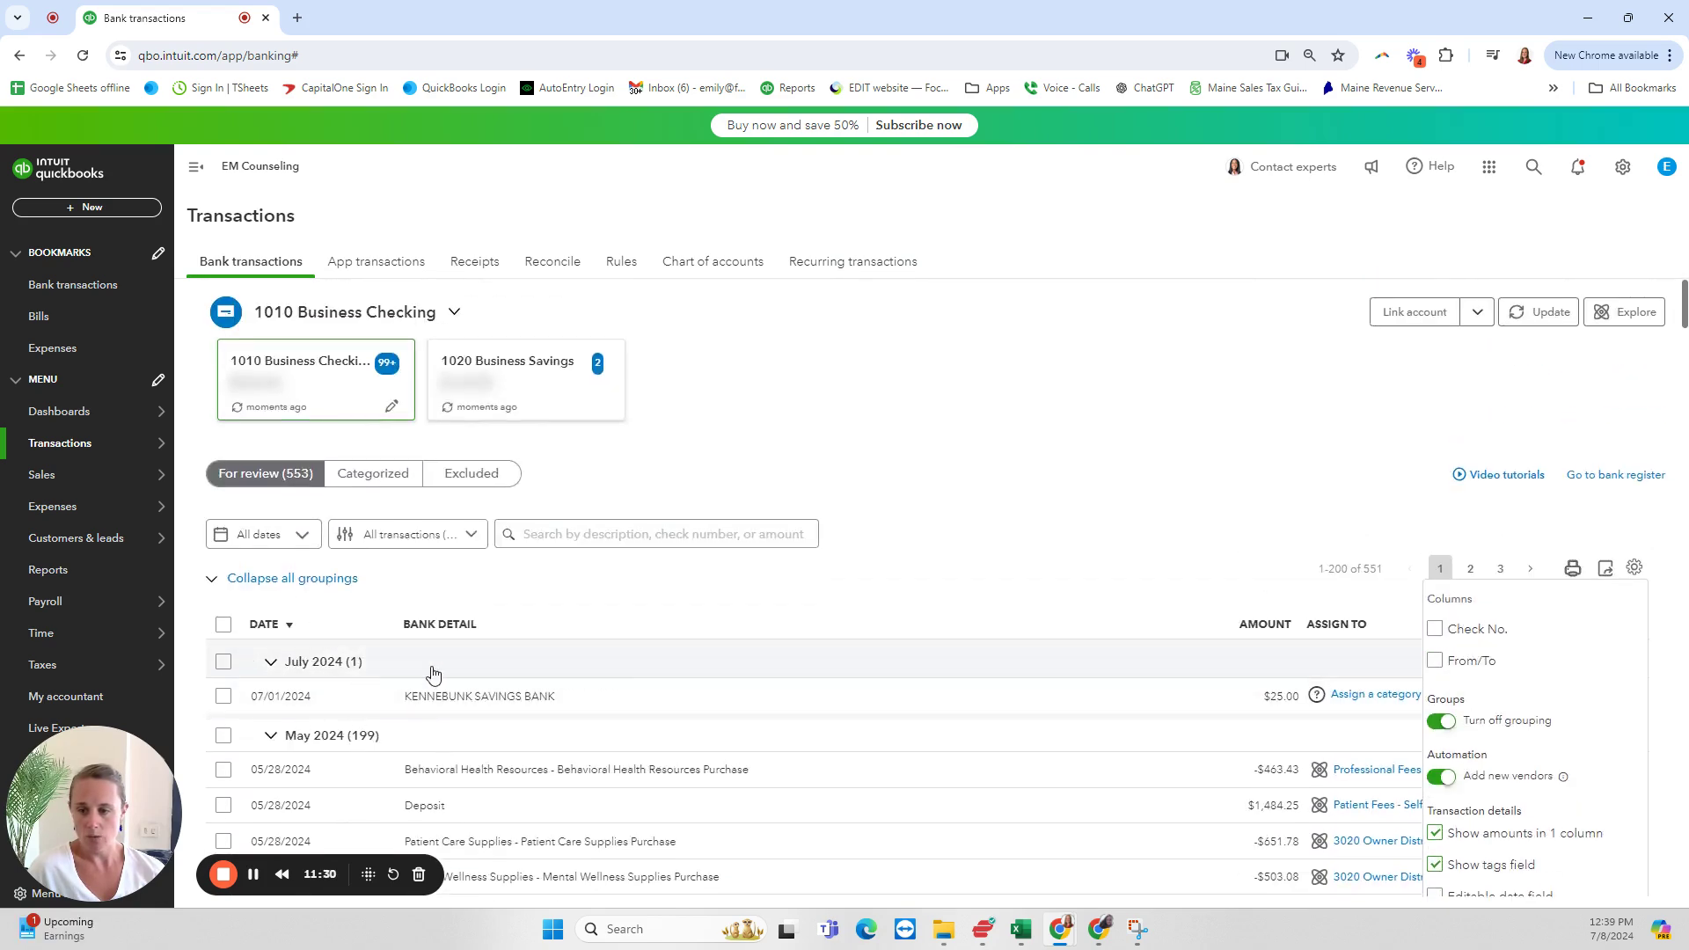
{"action": "left_click", "coordinate": [1554, 720]}
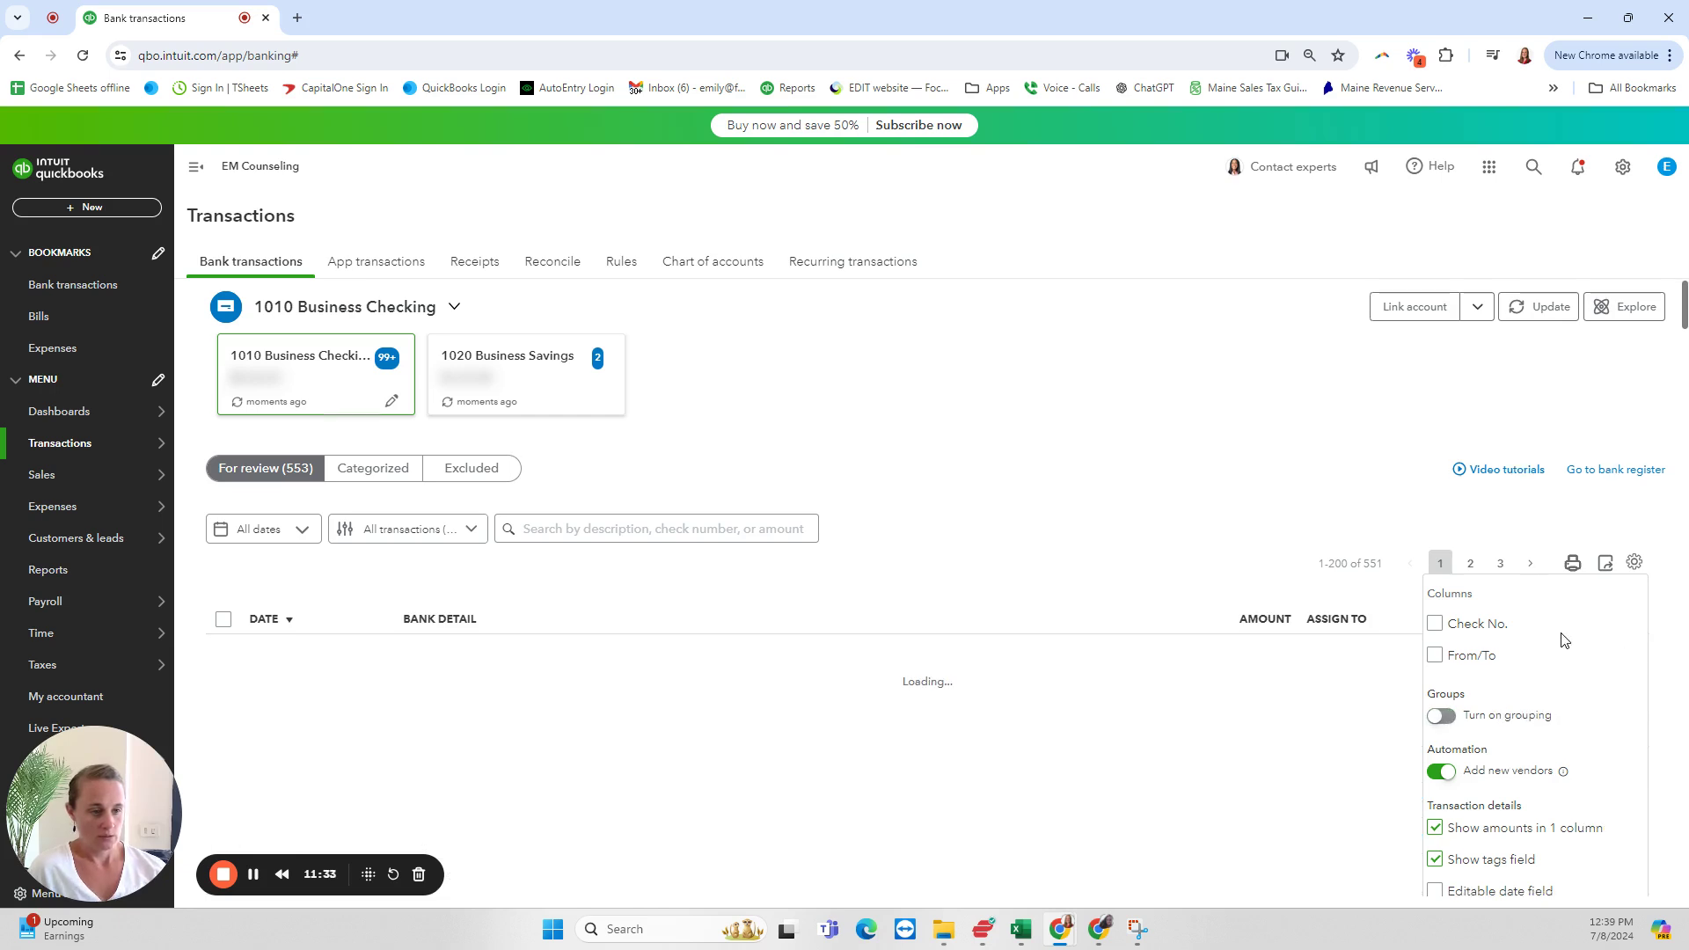
Set the transaction list's page size to 300
{"action": "scroll", "coordinate": [1574, 638], "scroll_direction": "down", "scroll_amount": 15}
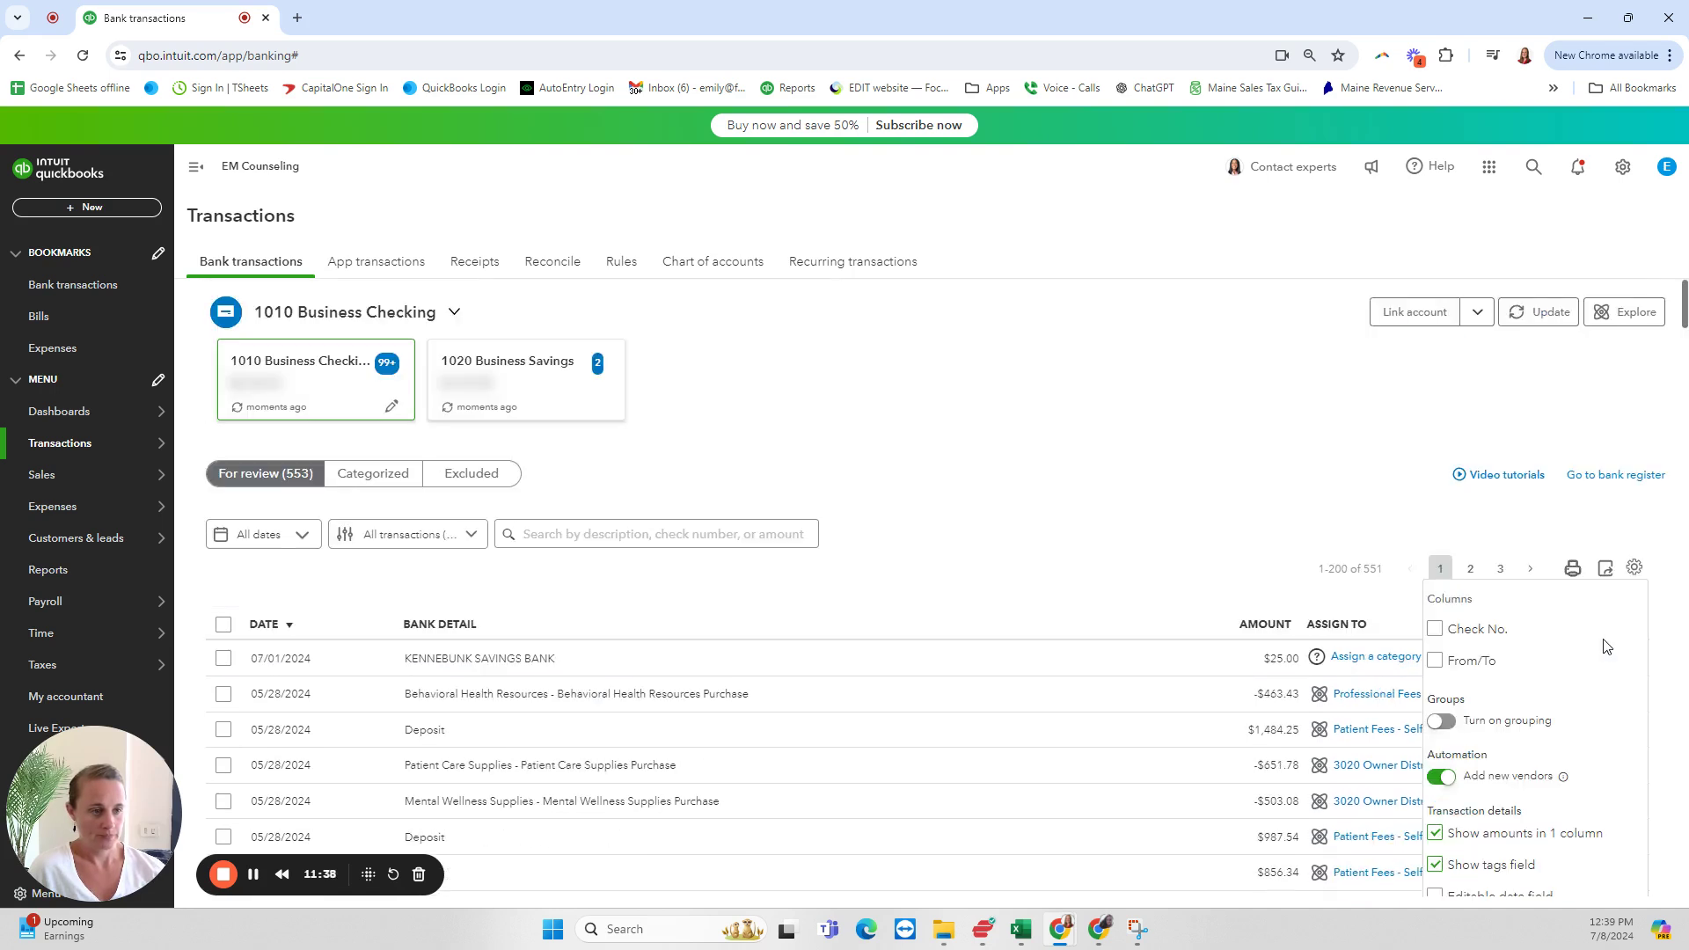
{"action": "scroll", "coordinate": [1610, 660], "scroll_direction": "down", "scroll_amount": 3}
{"action": "scroll", "coordinate": [1624, 698], "scroll_direction": "down", "scroll_amount": 1}
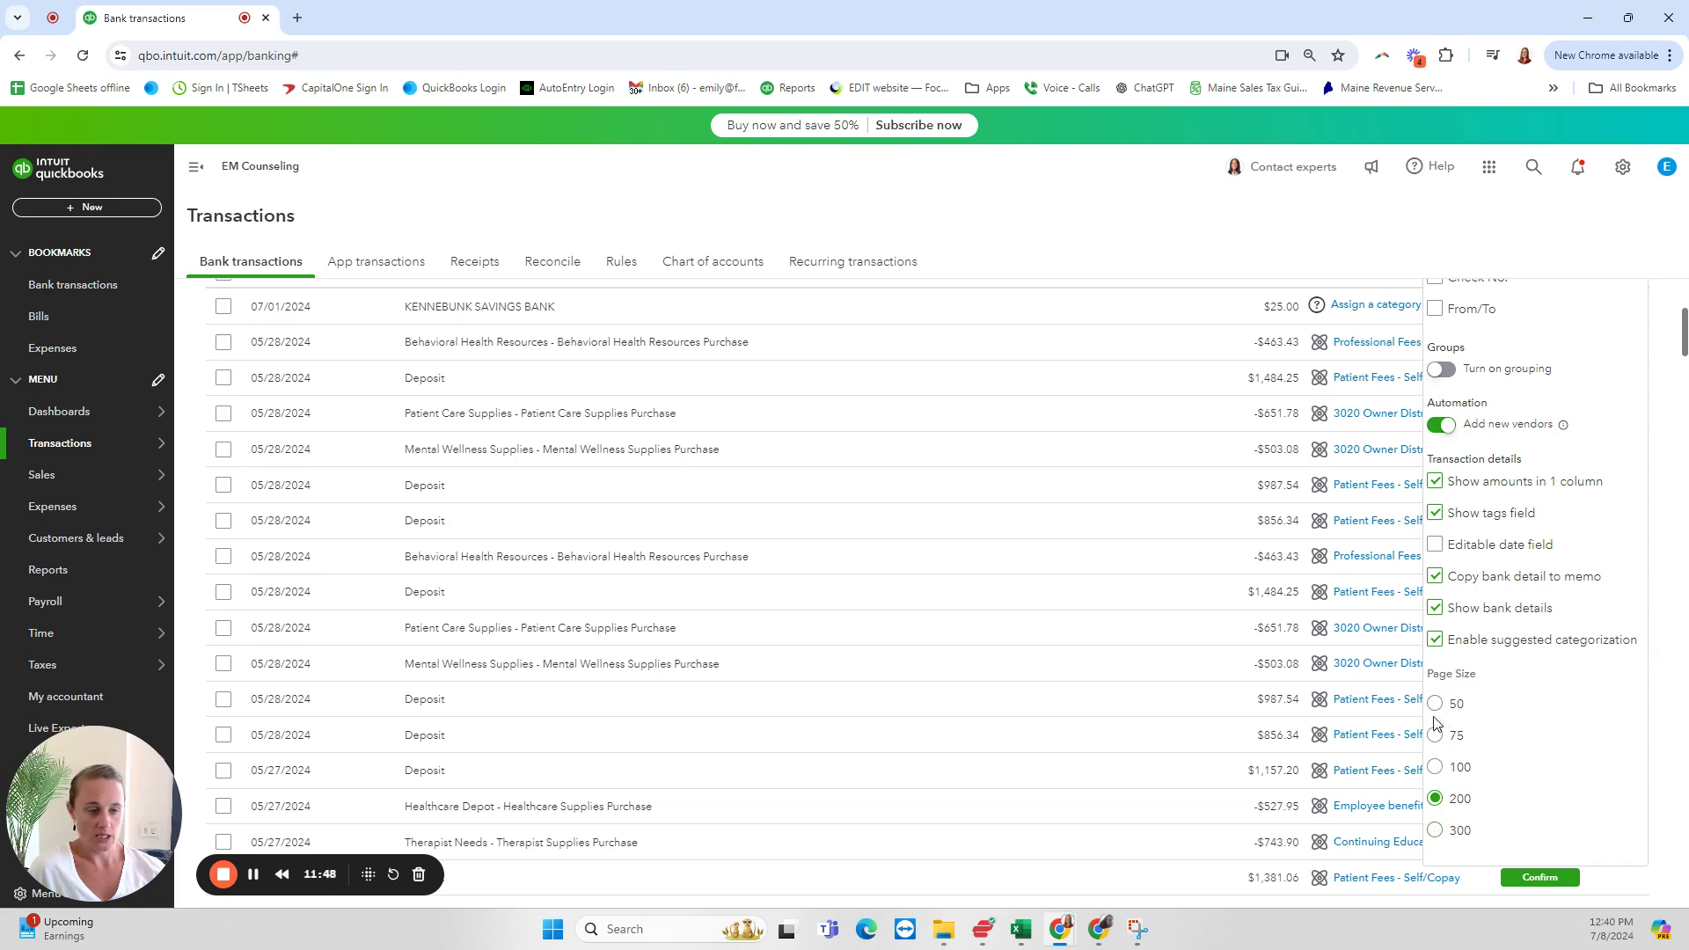
{"action": "left_click", "coordinate": [1436, 833]}
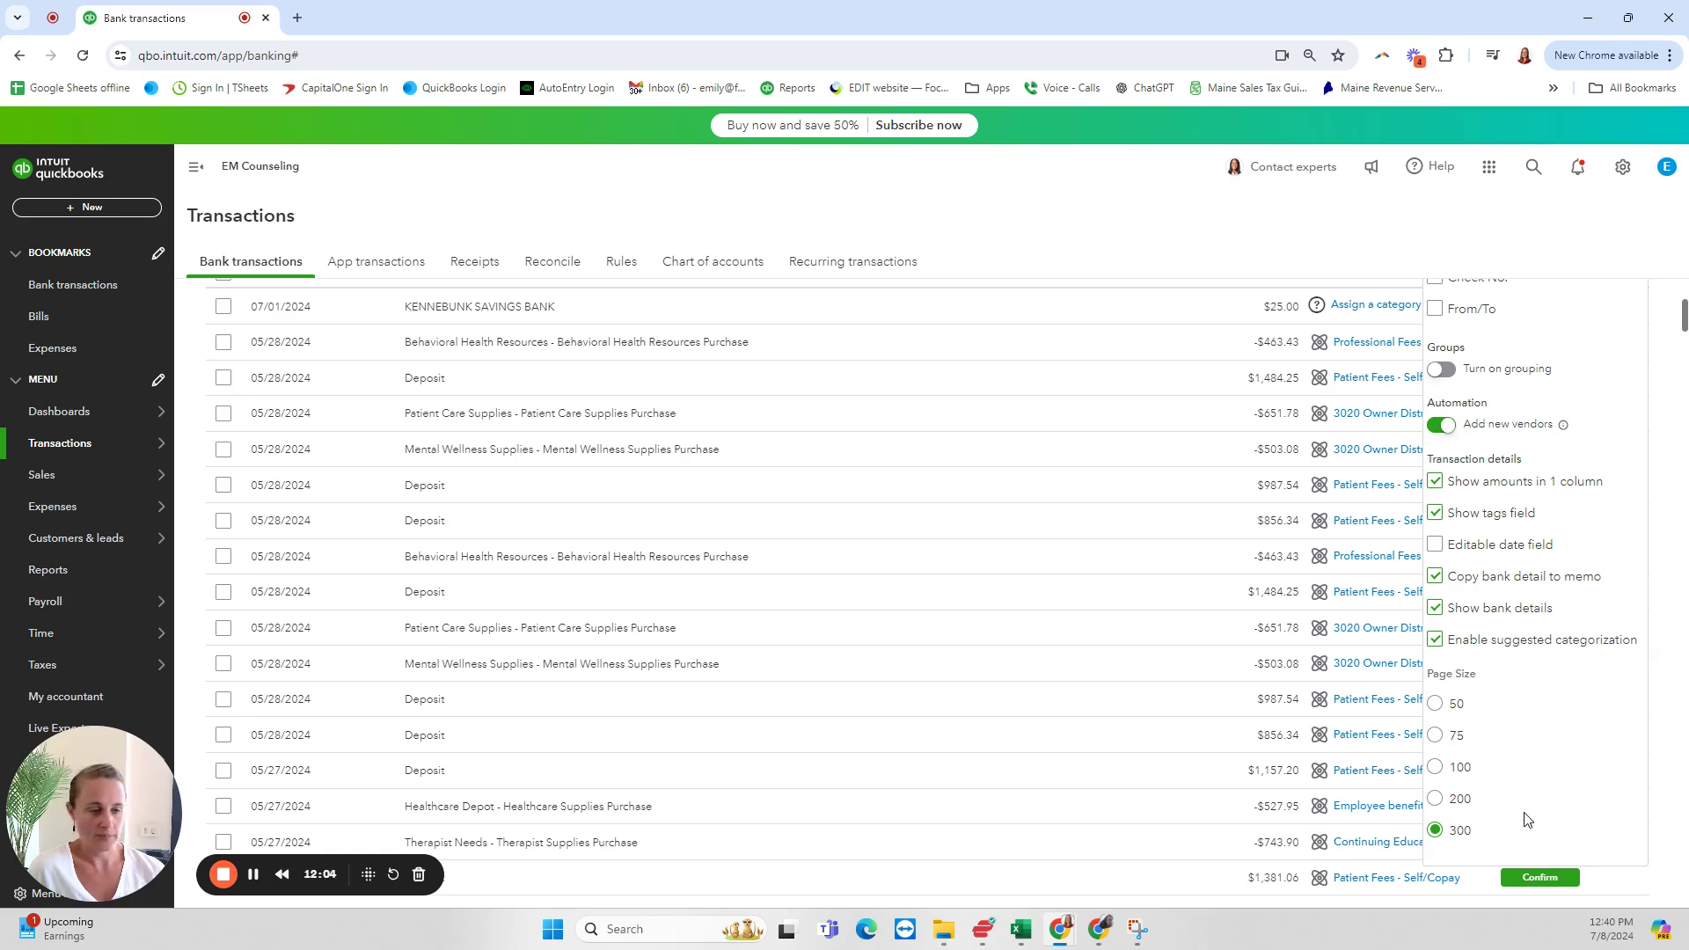
{"action": "scroll", "coordinate": [1539, 810], "scroll_direction": "up", "scroll_amount": 2}
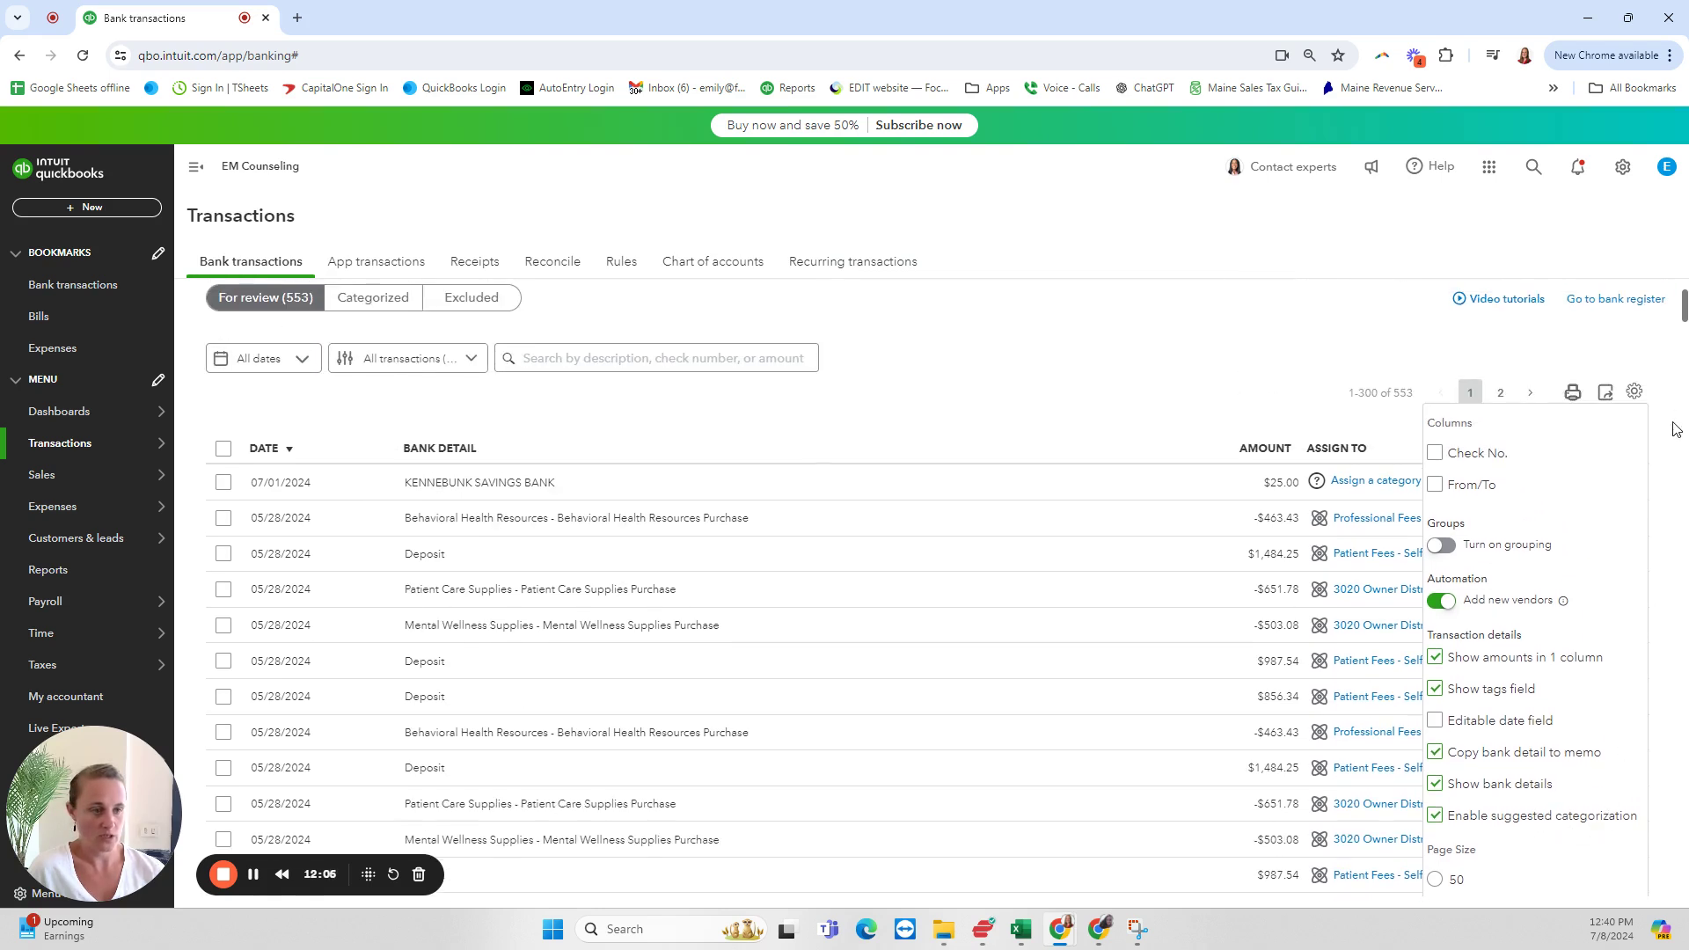
Close the list settings and open the 07/01/2024 Kennebunk Savings Bank transaction's categorization details
{"action": "left_click", "coordinate": [1665, 374]}
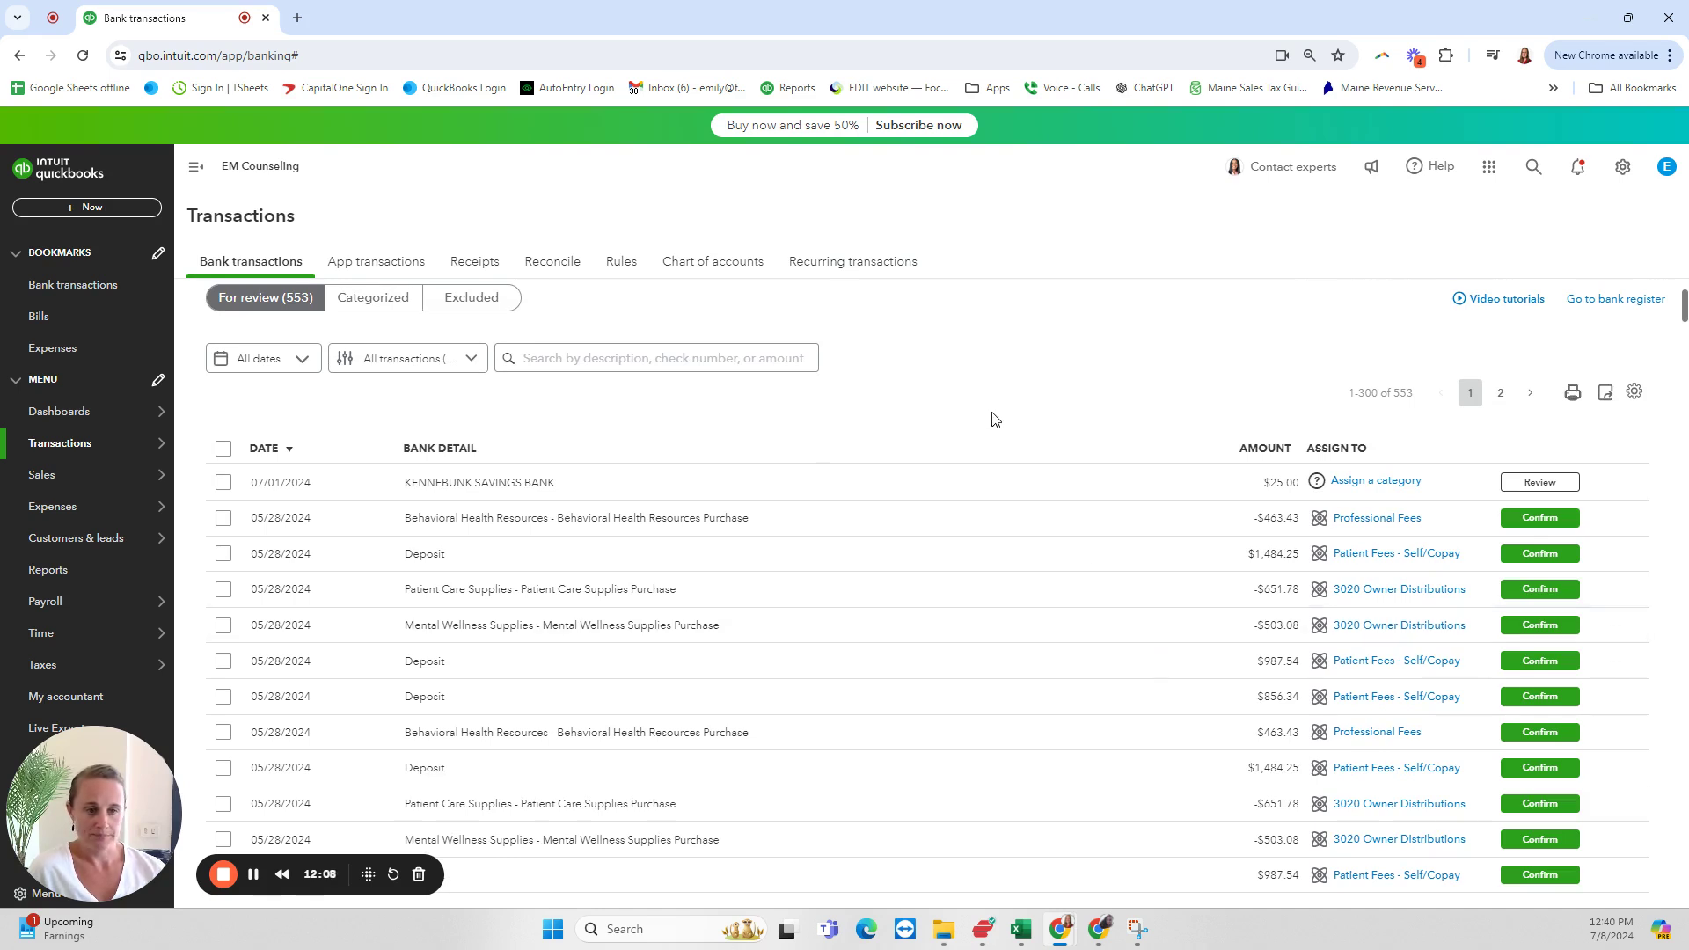
{"action": "scroll", "coordinate": [994, 419], "scroll_direction": "up", "scroll_amount": 1}
{"action": "scroll", "coordinate": [994, 419], "scroll_direction": "down", "scroll_amount": 1}
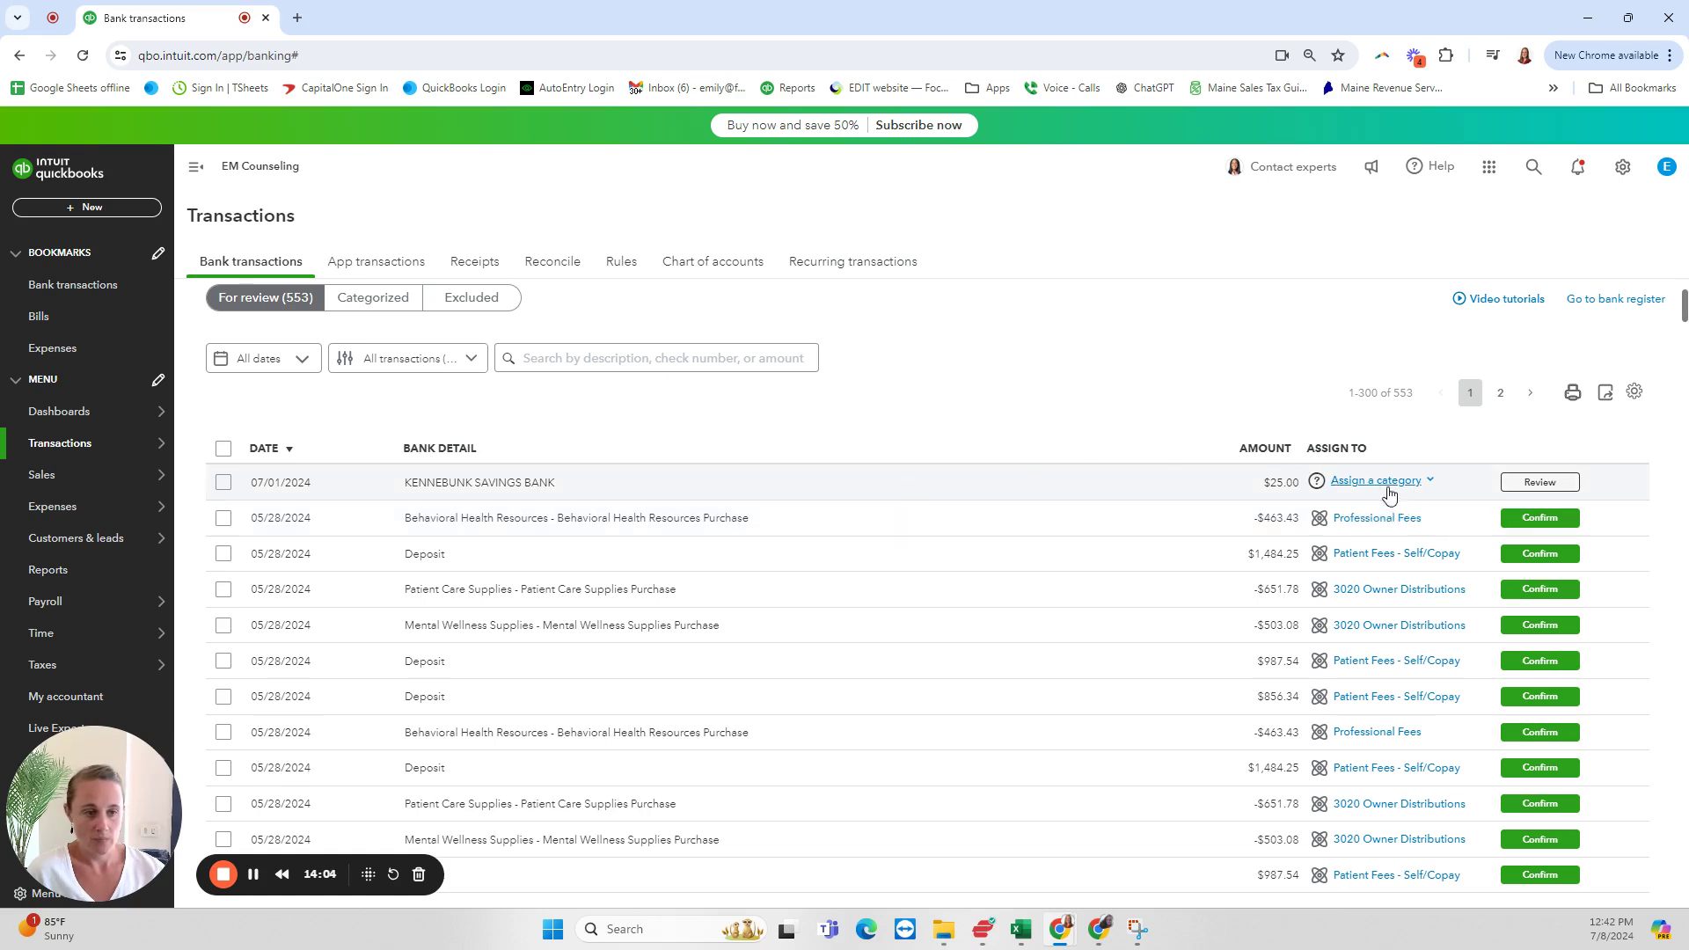
{"action": "left_click", "coordinate": [850, 491]}
{"action": "scroll", "coordinate": [764, 614], "scroll_direction": "down", "scroll_amount": 1}
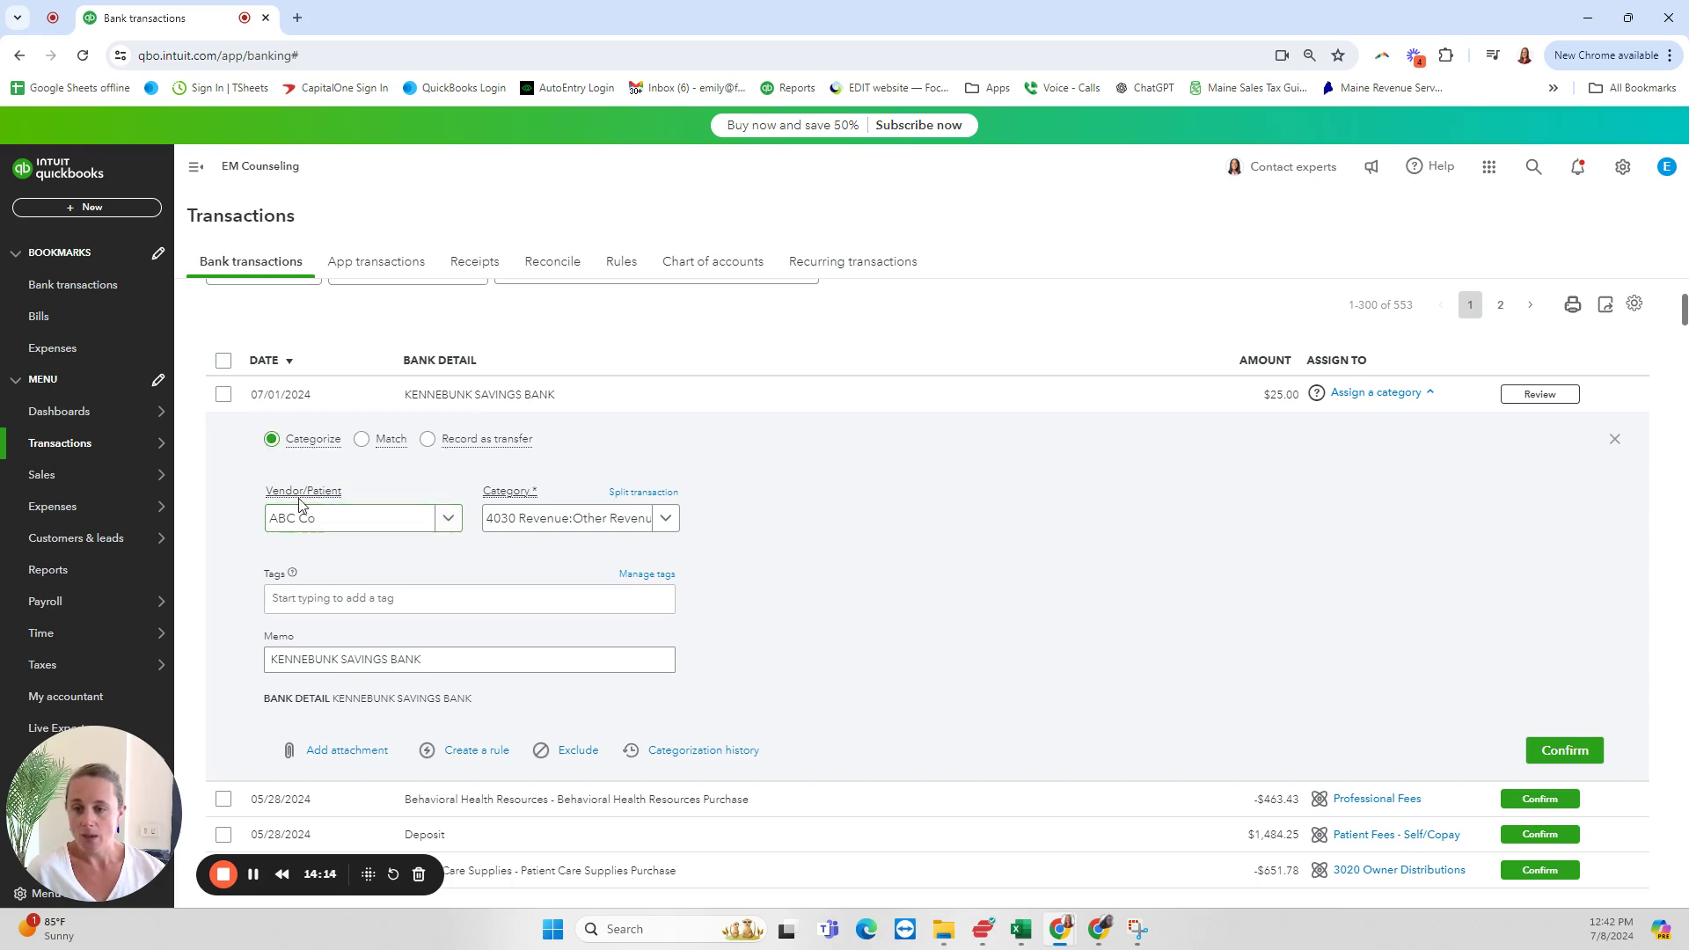
{"action": "left_click", "coordinate": [317, 521]}
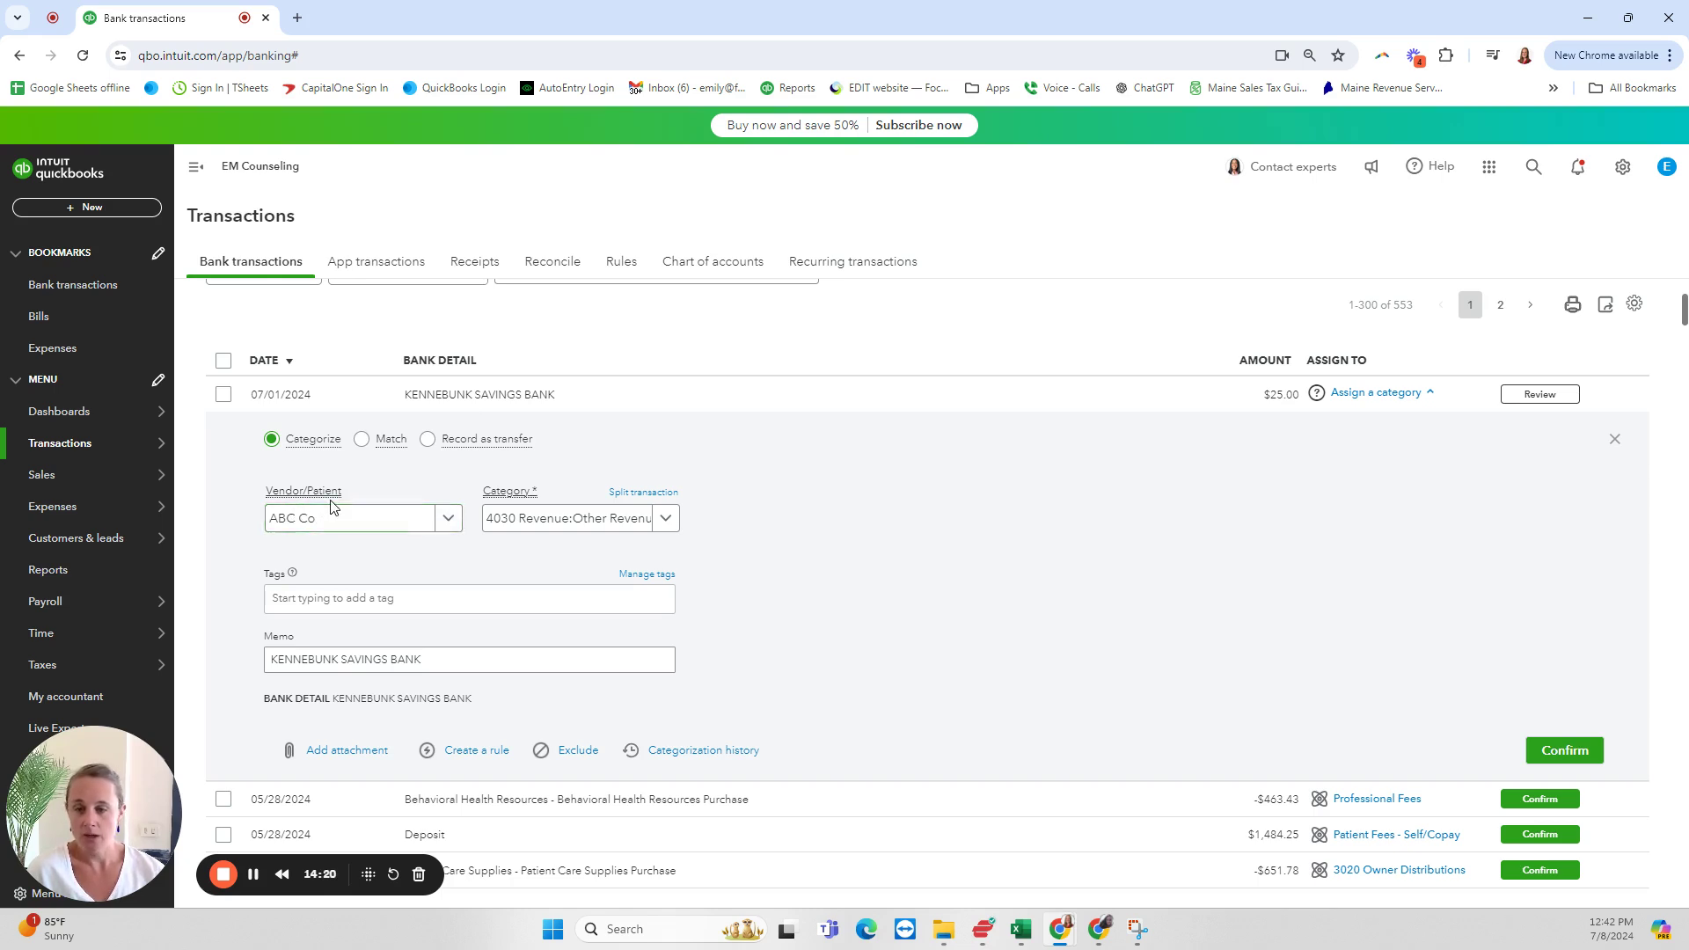
{"action": "mouse_move", "coordinate": [349, 505]}
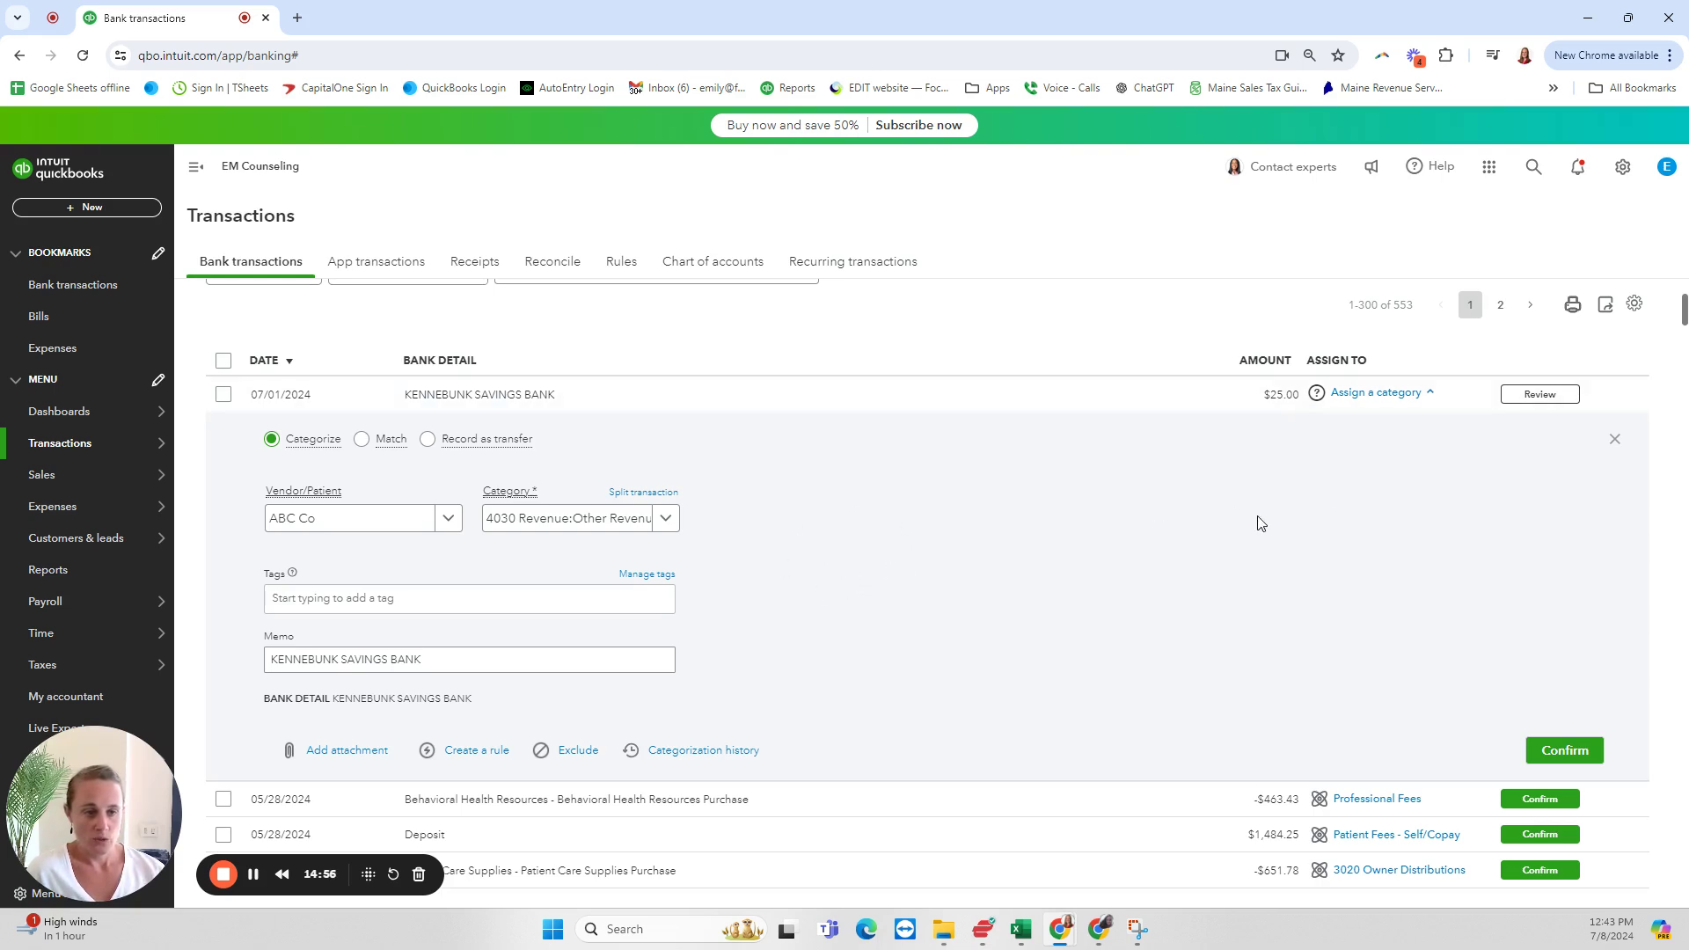
Replace the transaction's suggested vendor with "Kennebunk Savings Back" and start adding it as a new contact
{"action": "left_click", "coordinate": [374, 519]}
{"action": "left_click", "coordinate": [374, 519]}
{"action": "left_click", "coordinate": [375, 521]}
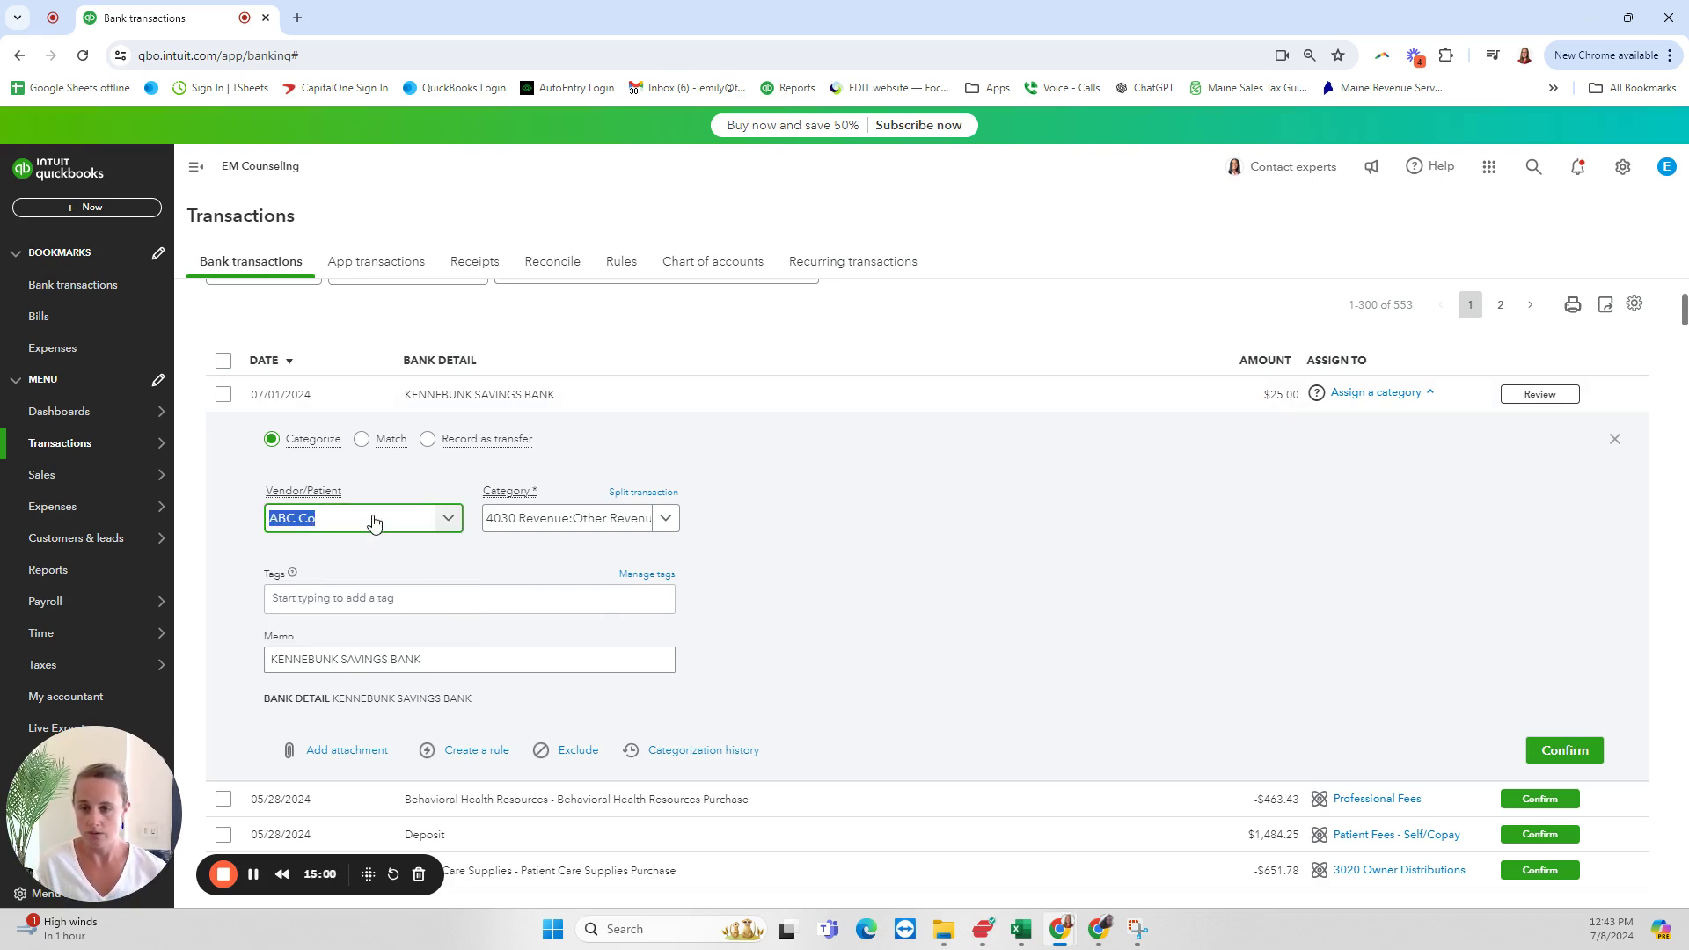
{"action": "type", "text": "L"}
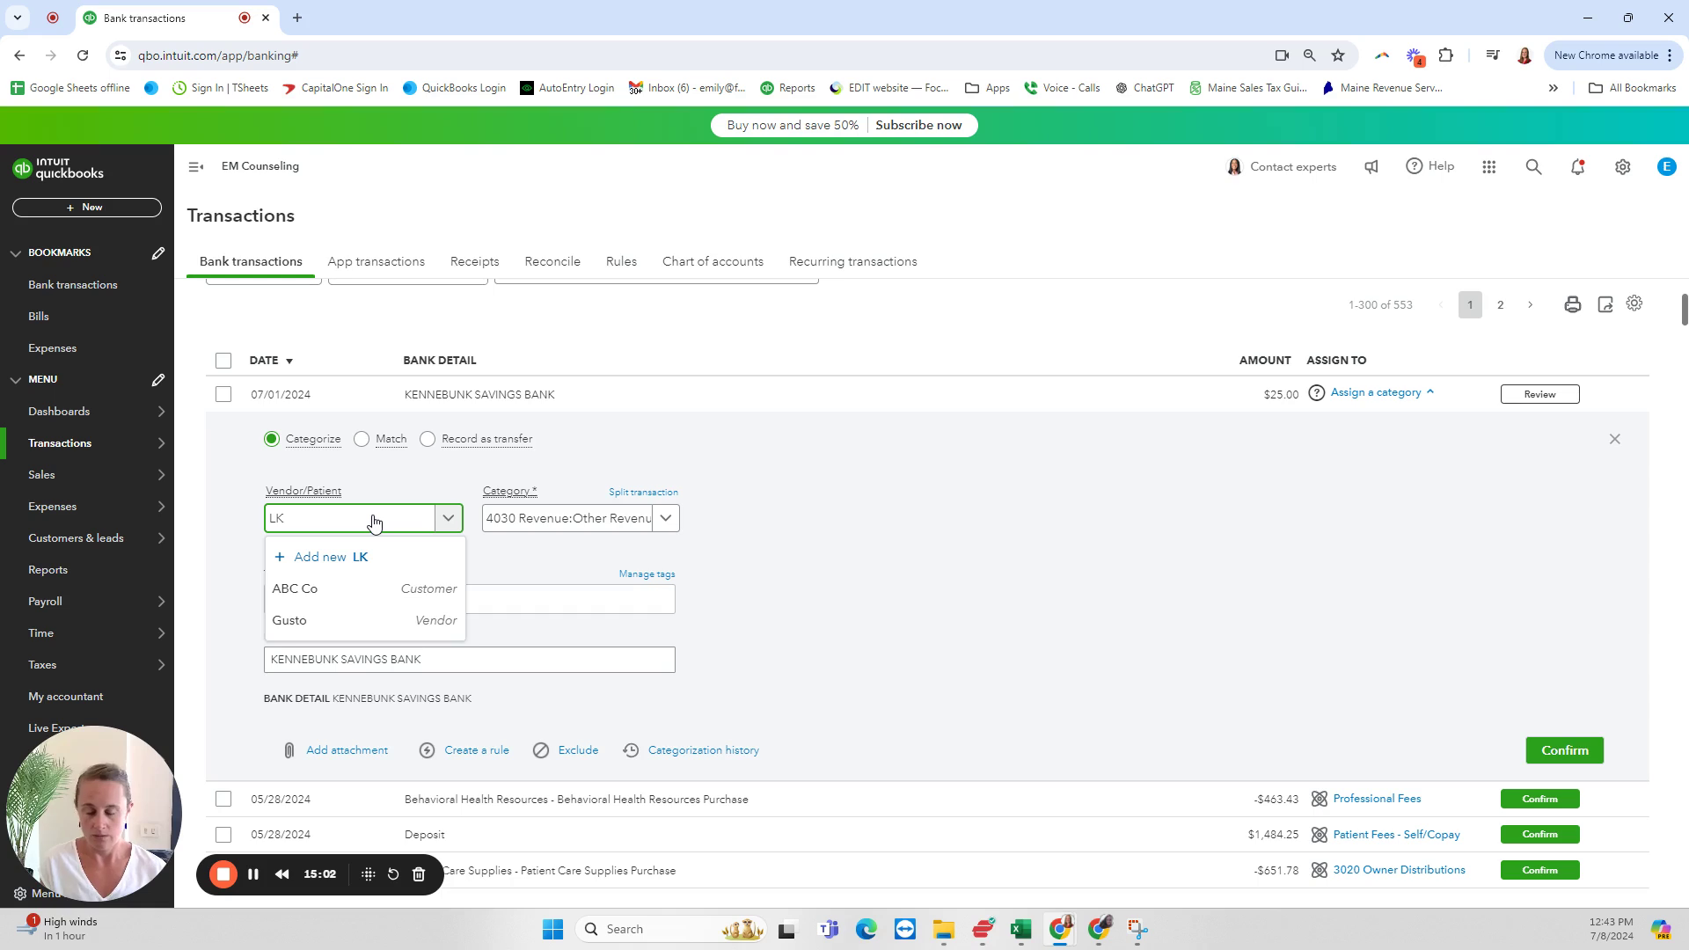
{"action": "key", "text": "BackSpace"}
{"action": "type", "text": "Kenn"}
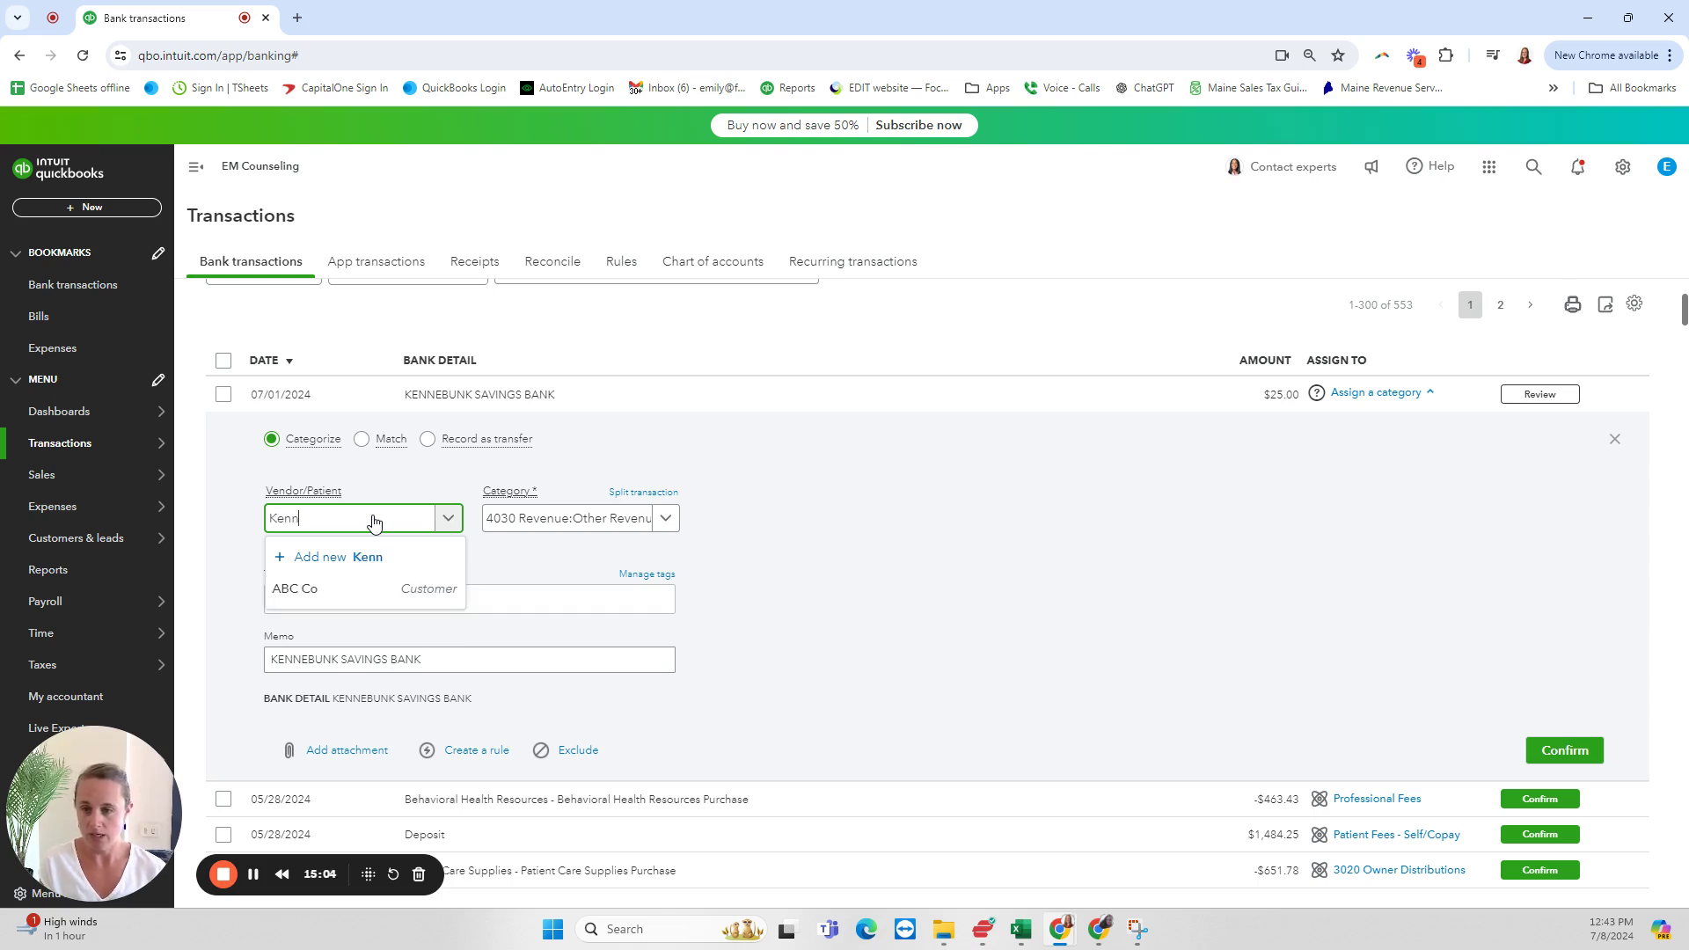
{"action": "type", "text": "e"}
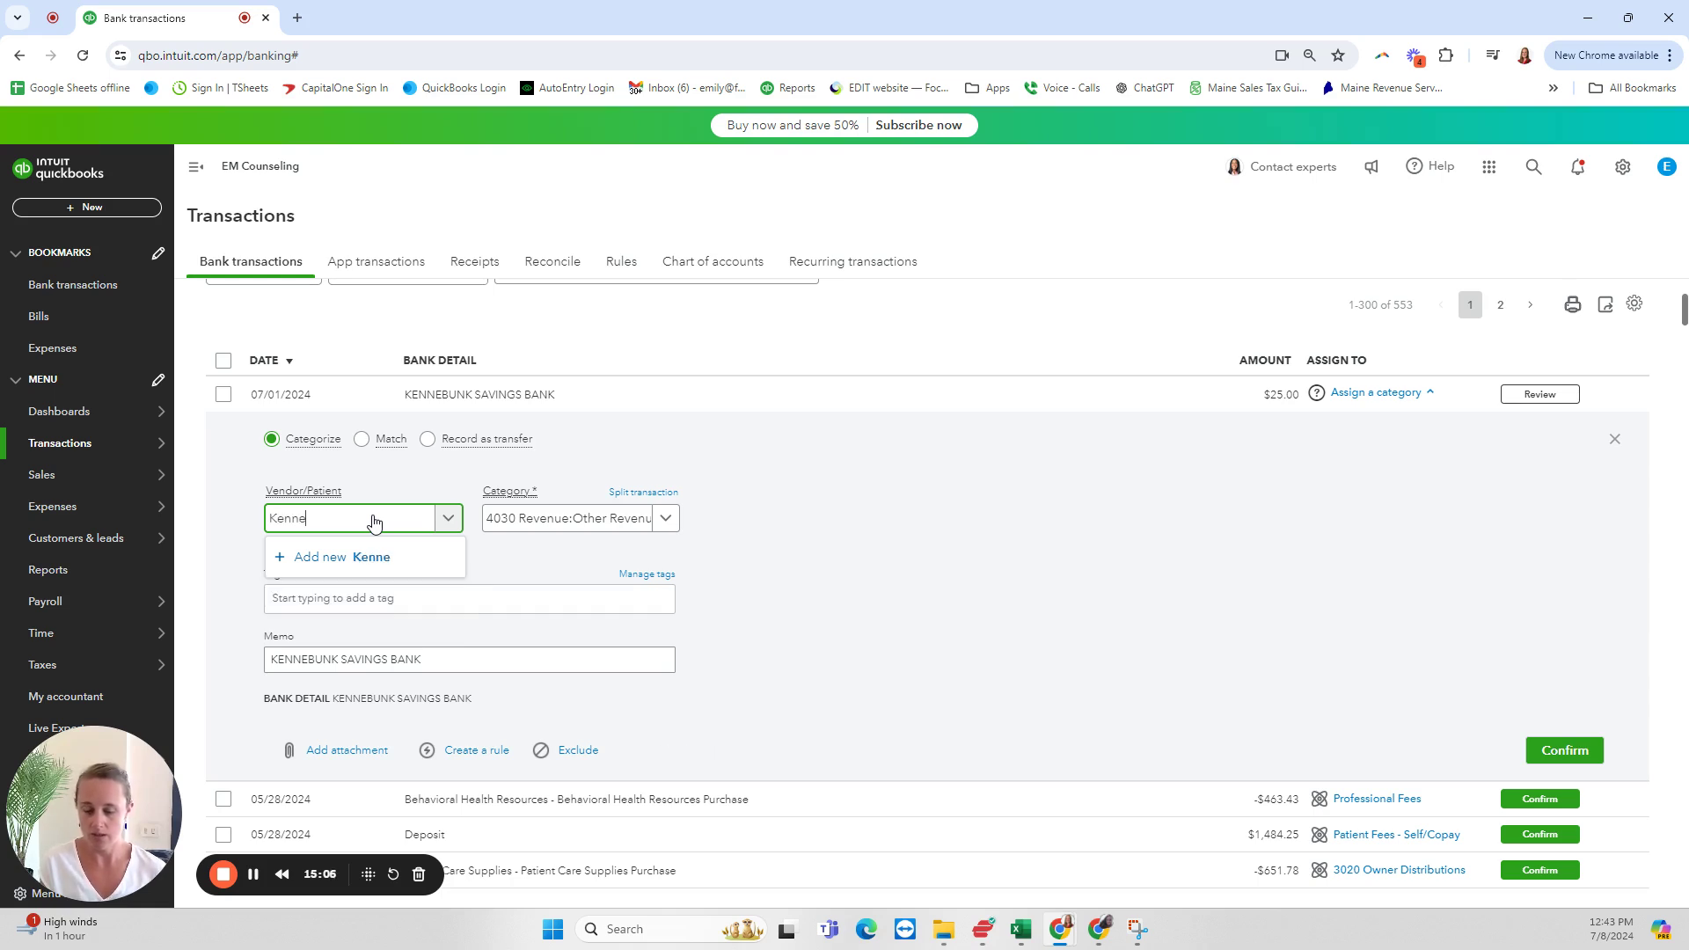
{"action": "type", "text": "bunk Sav"}
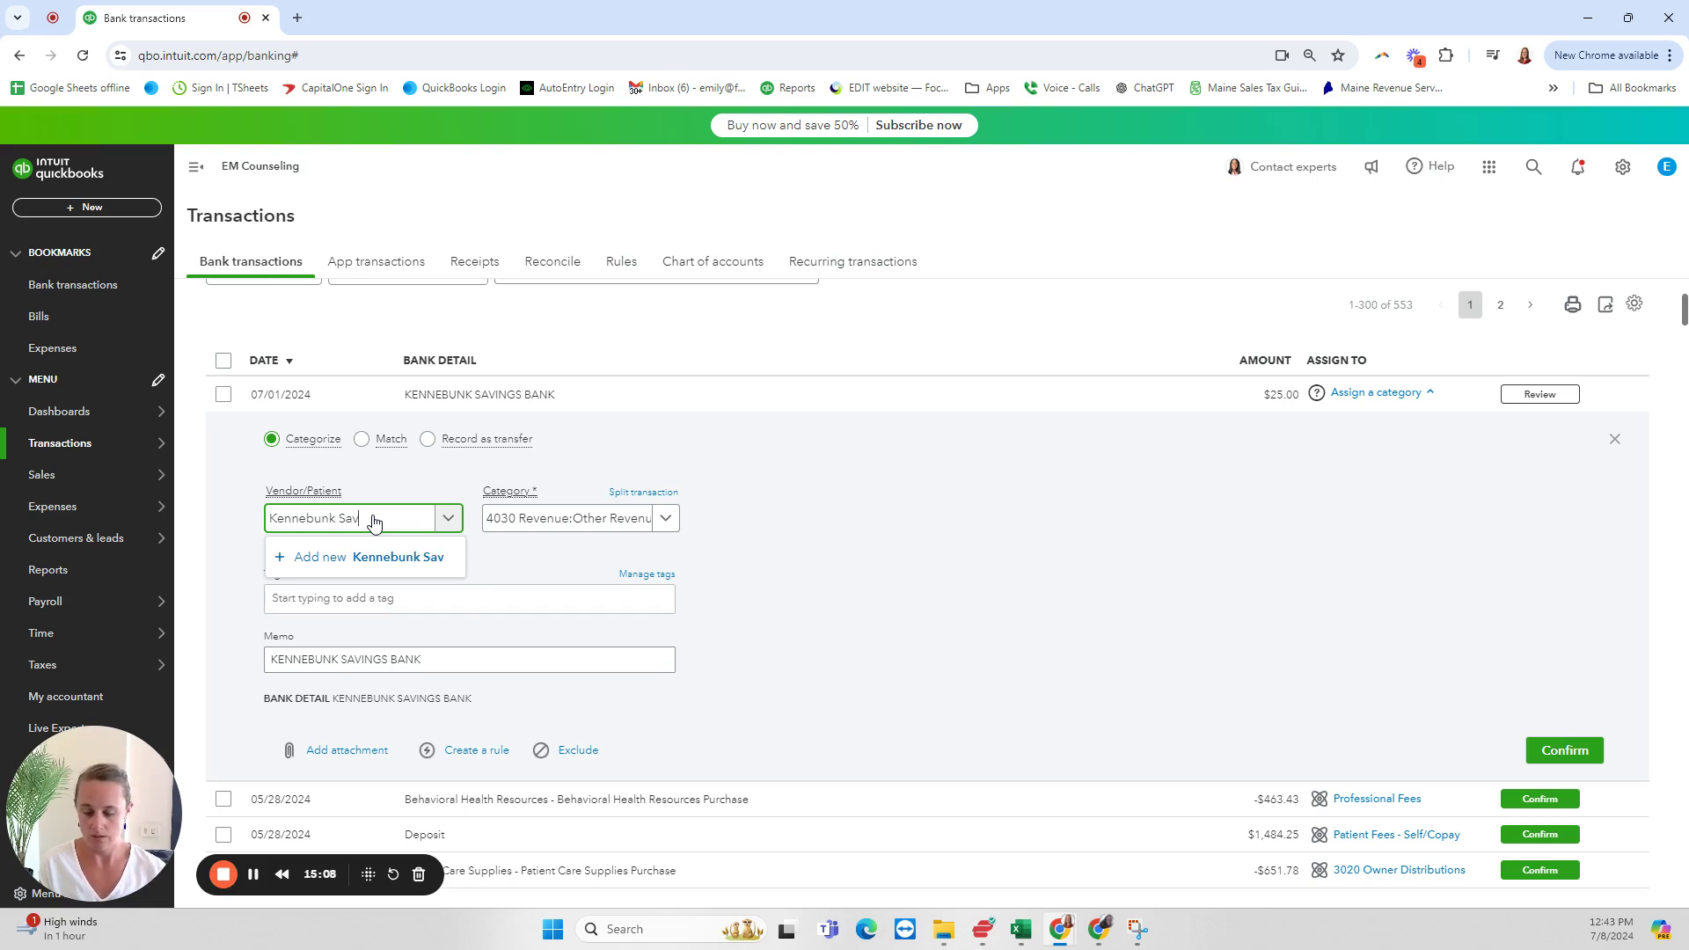
{"action": "type", "text": "ings Bacnk"}
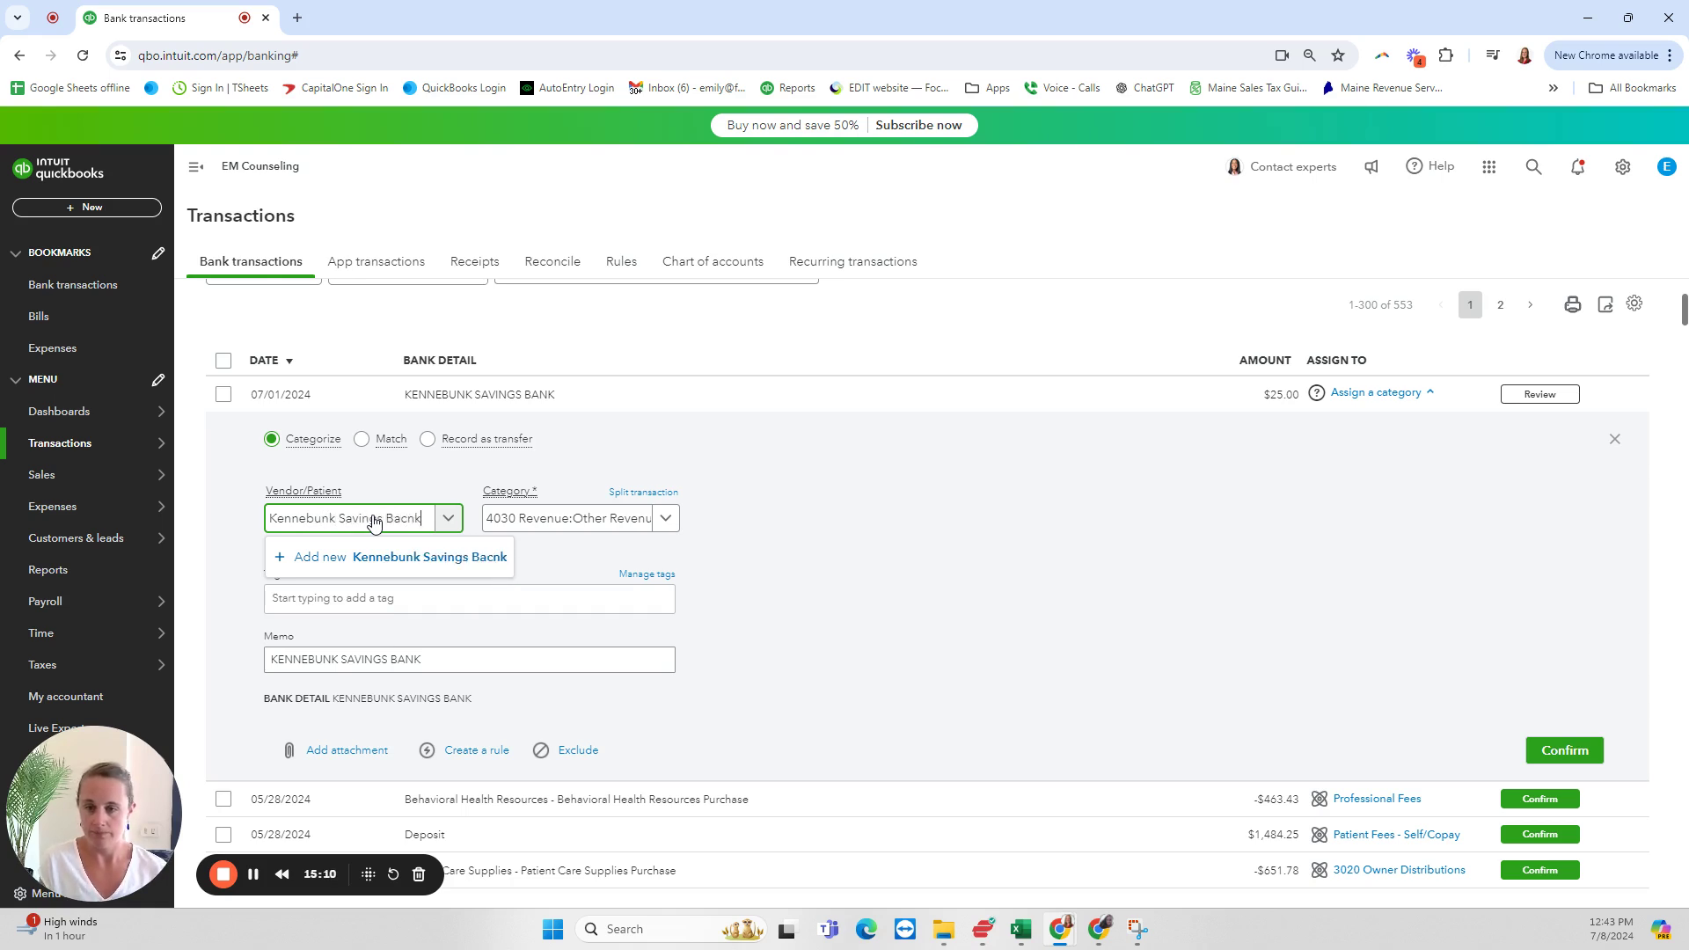
{"action": "key", "text": "BackSpace"}
{"action": "key", "text": "BackSpace"}
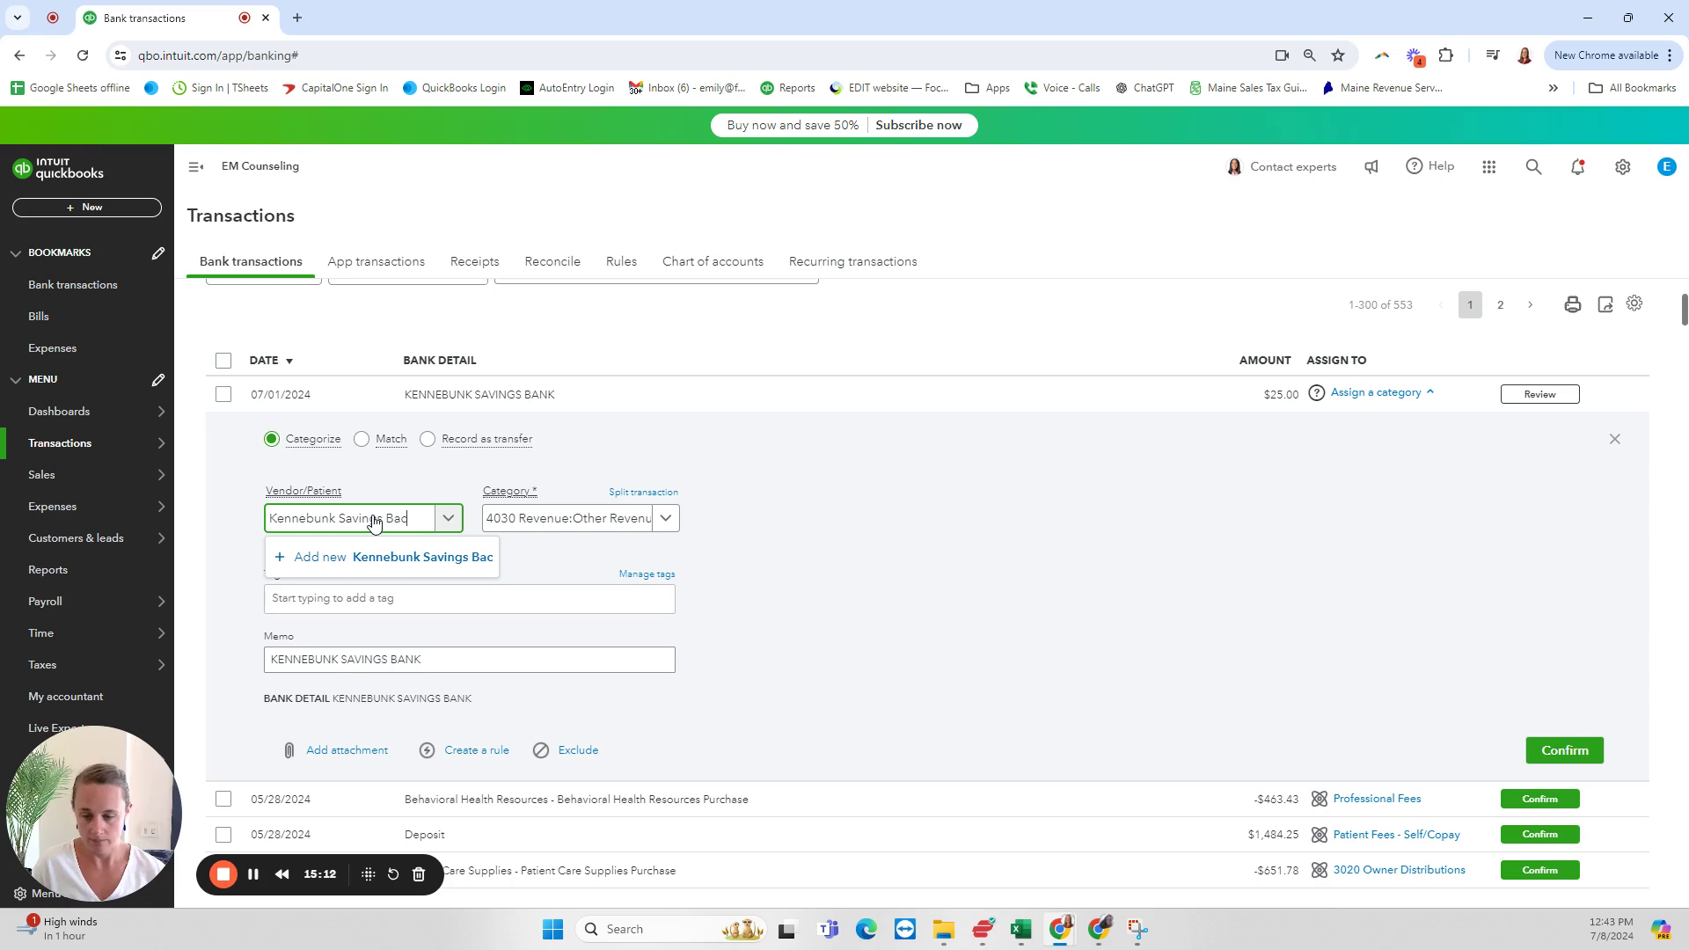
{"action": "type", "text": "k"}
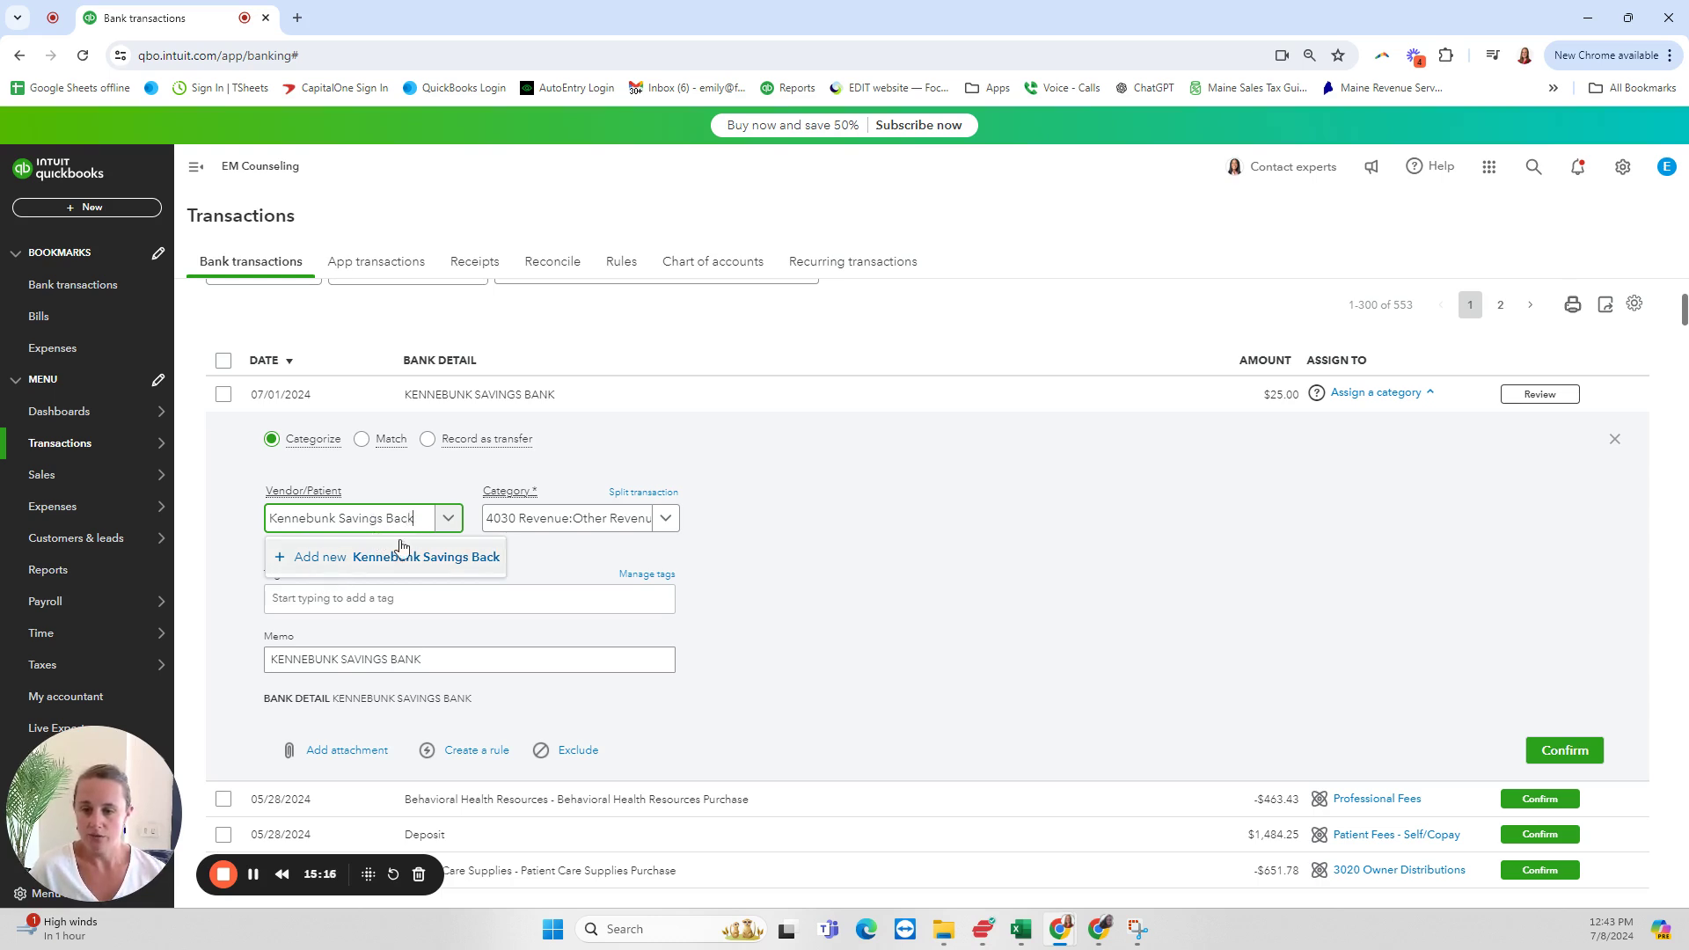
{"action": "left_click", "coordinate": [338, 559]}
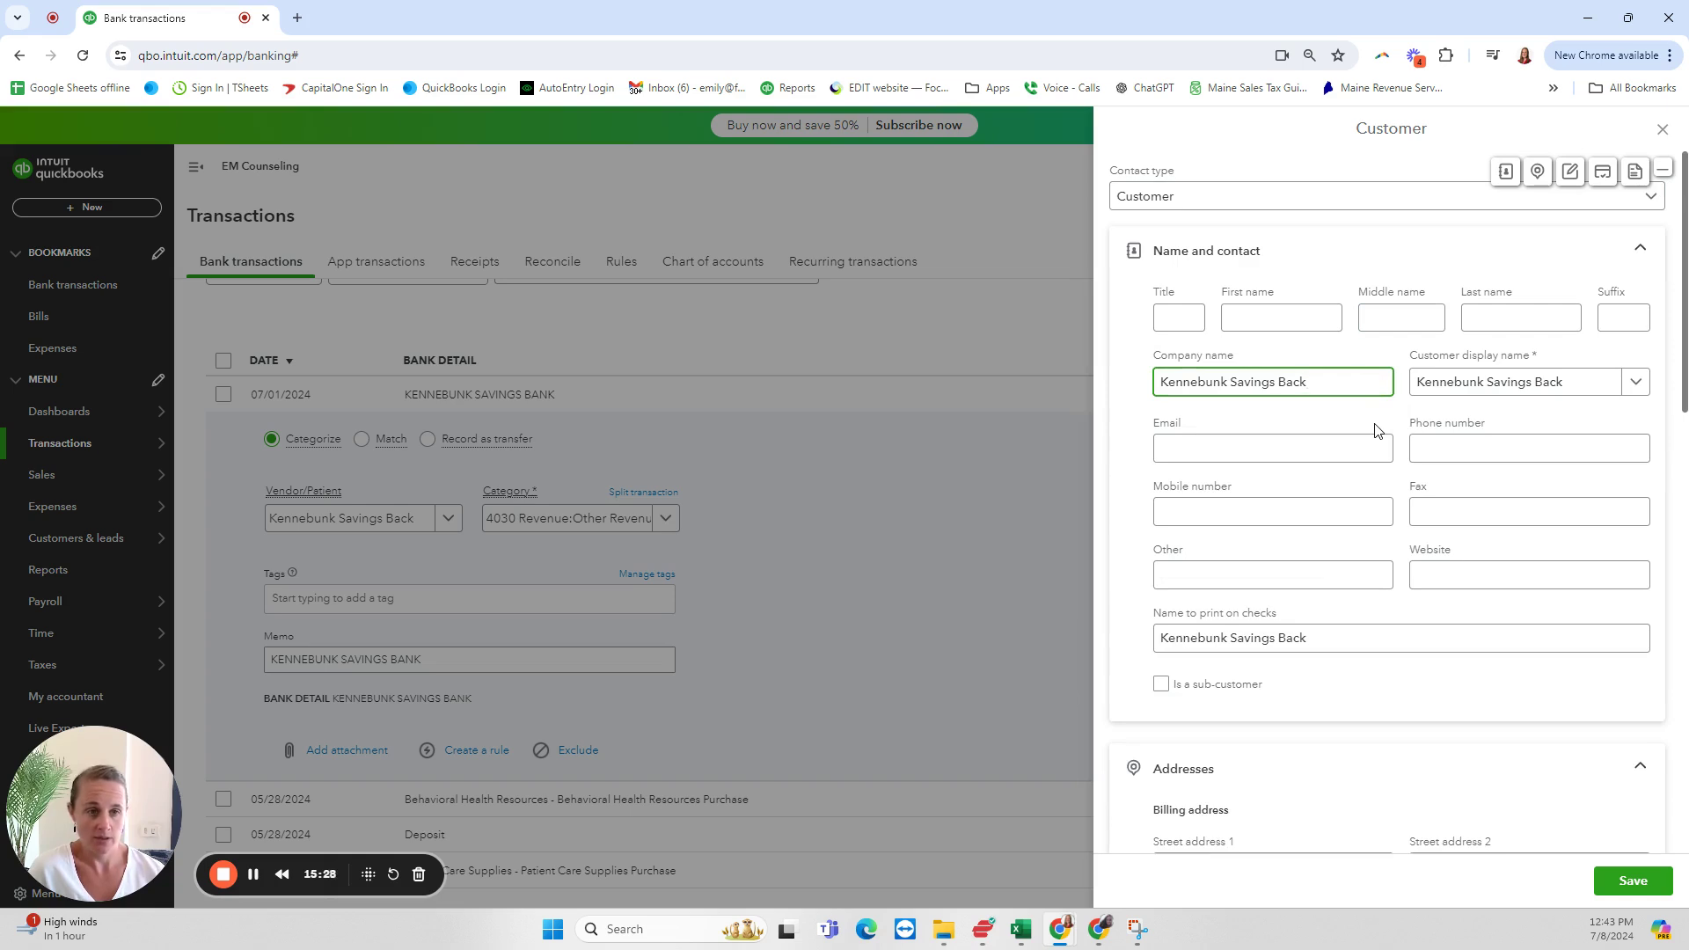
Set the new contact's type to Vendor and correct its company name to Kennebunk Savings Bank
{"action": "left_click", "coordinate": [1261, 197]}
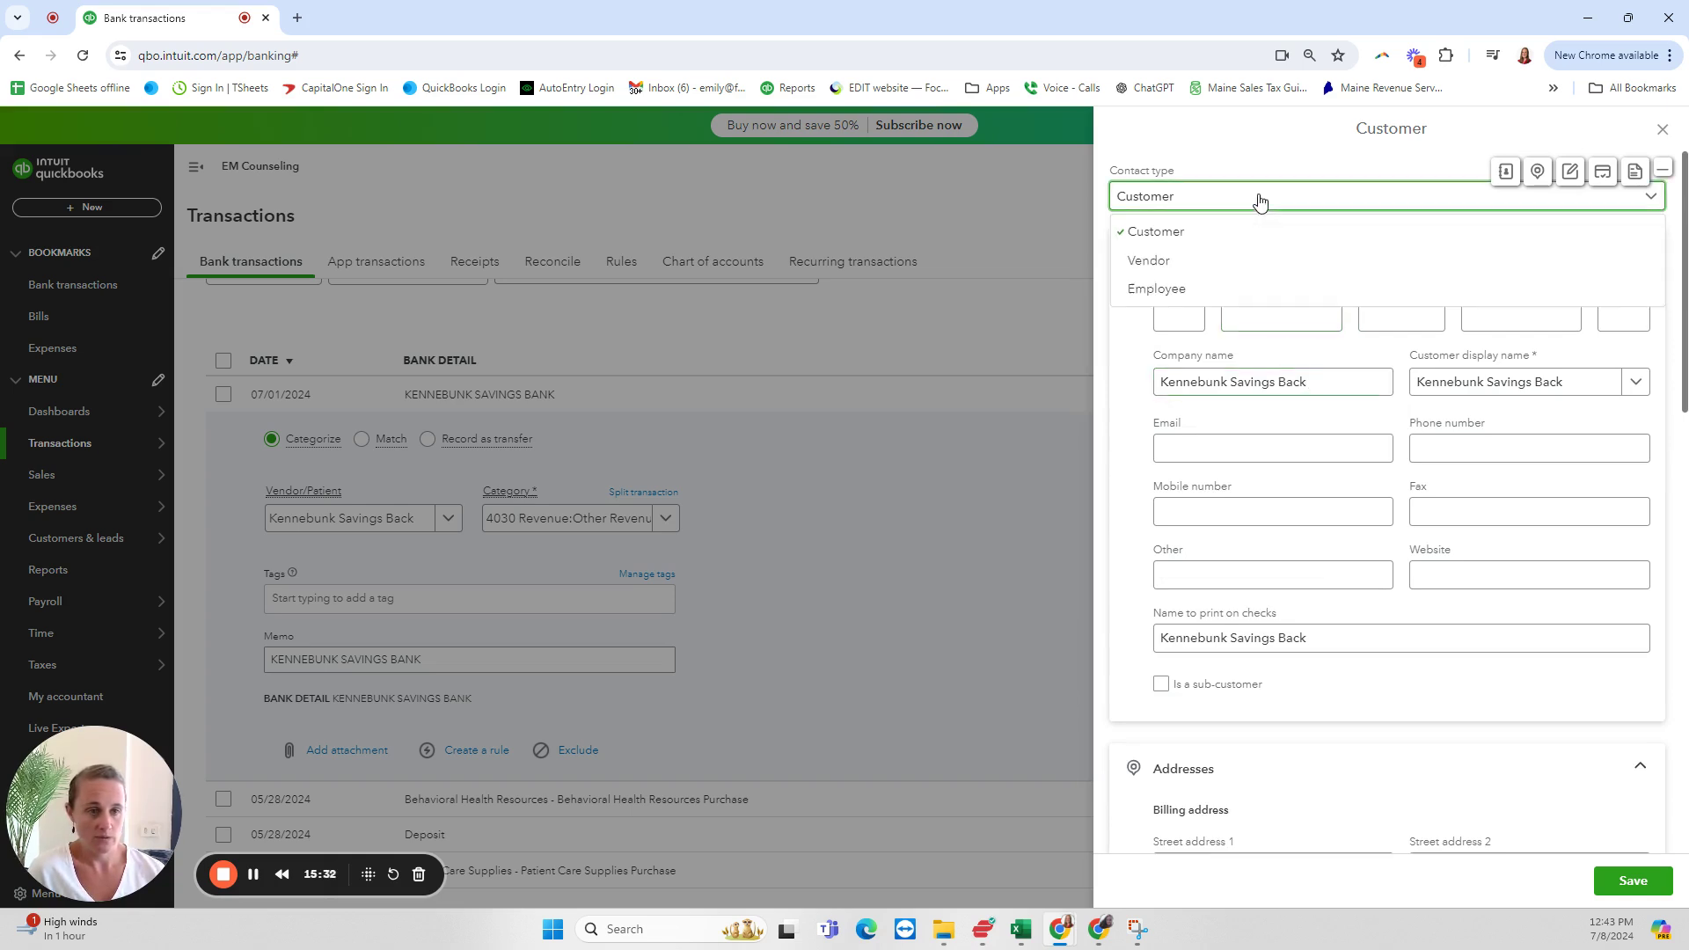
{"action": "left_click", "coordinate": [1213, 259]}
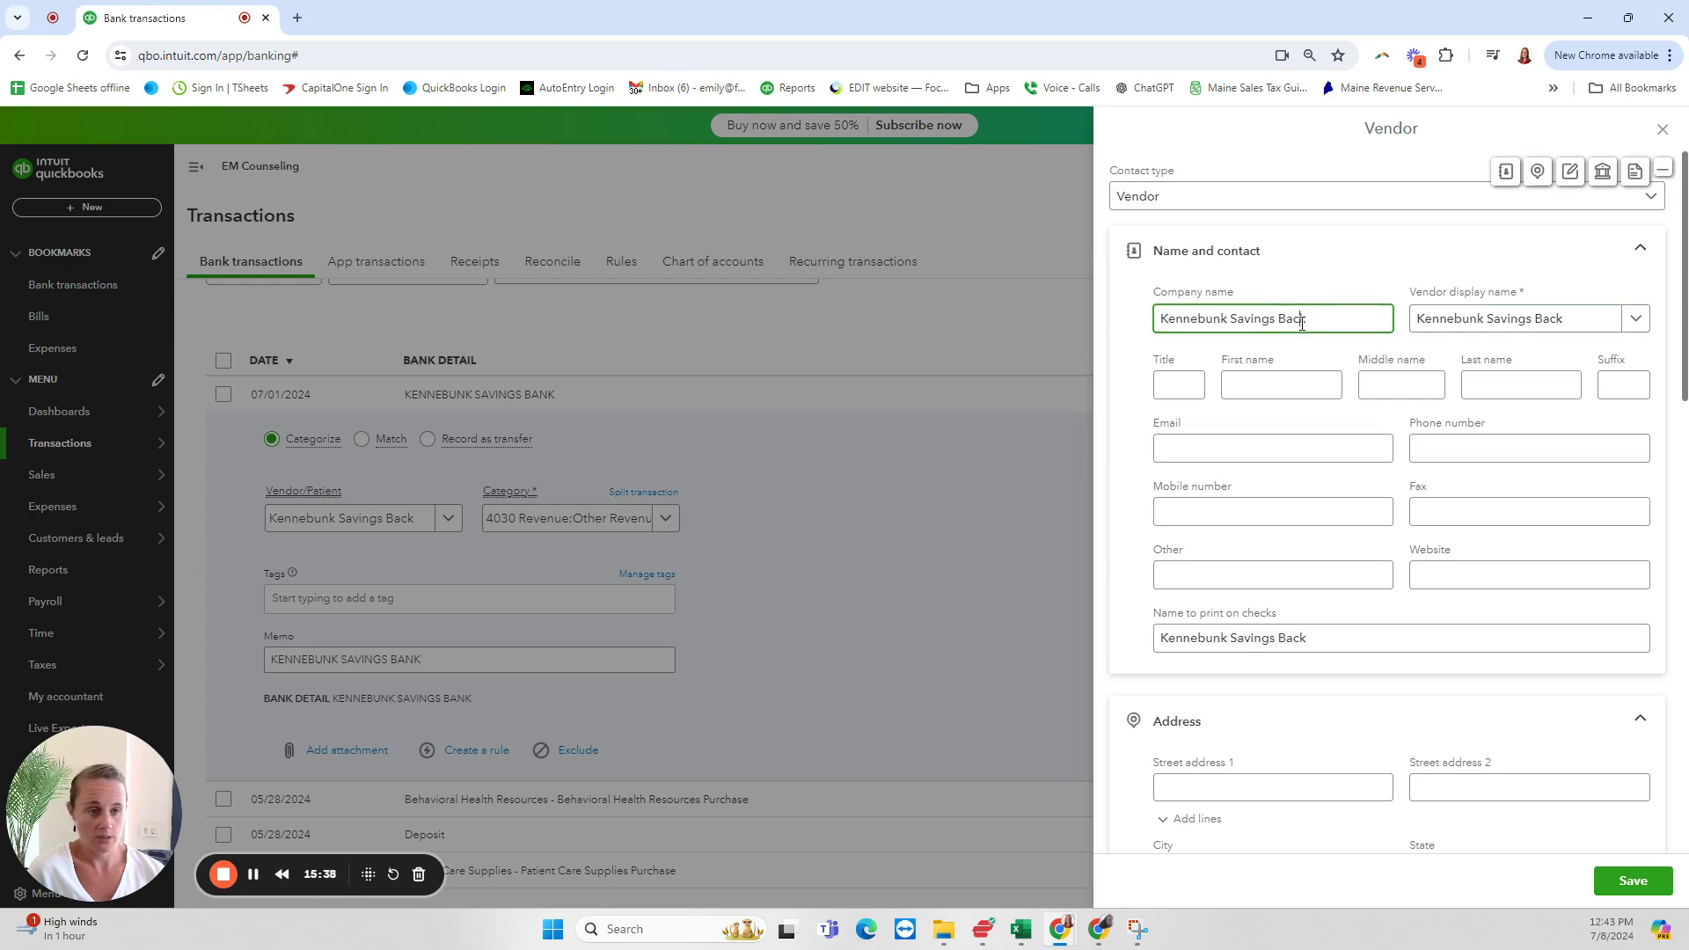
{"action": "left_click", "coordinate": [1396, 361]}
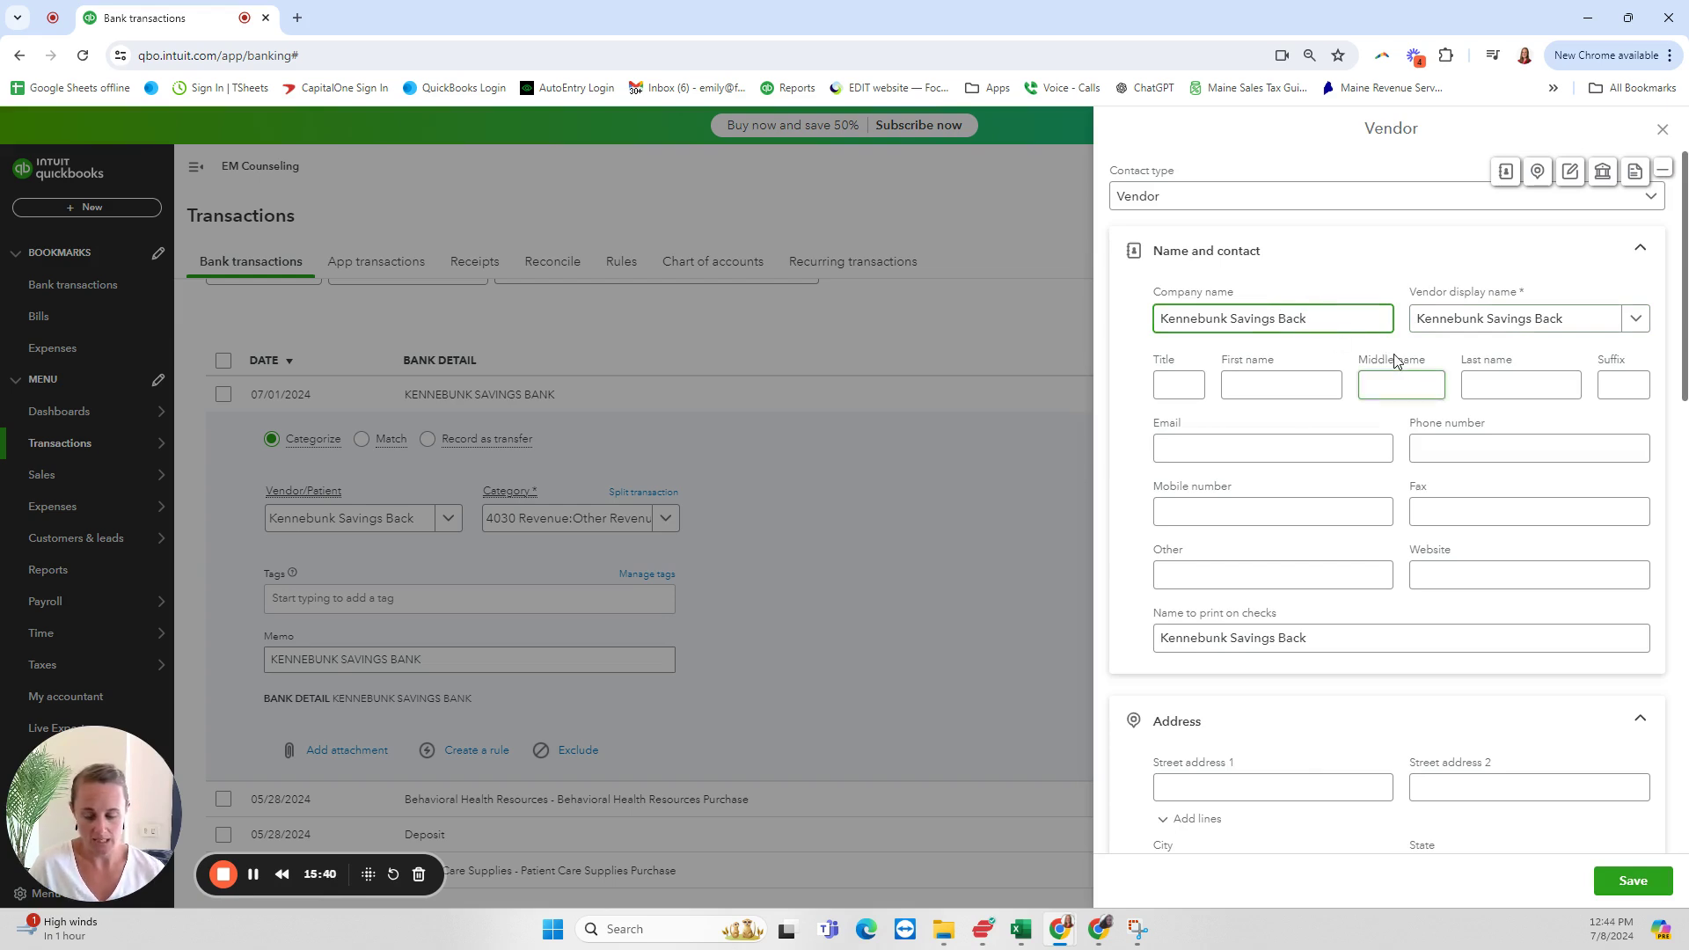
{"action": "key", "text": "BackSpace"}
{"action": "key", "text": "BackSpace"}
{"action": "type", "text": "nk"}
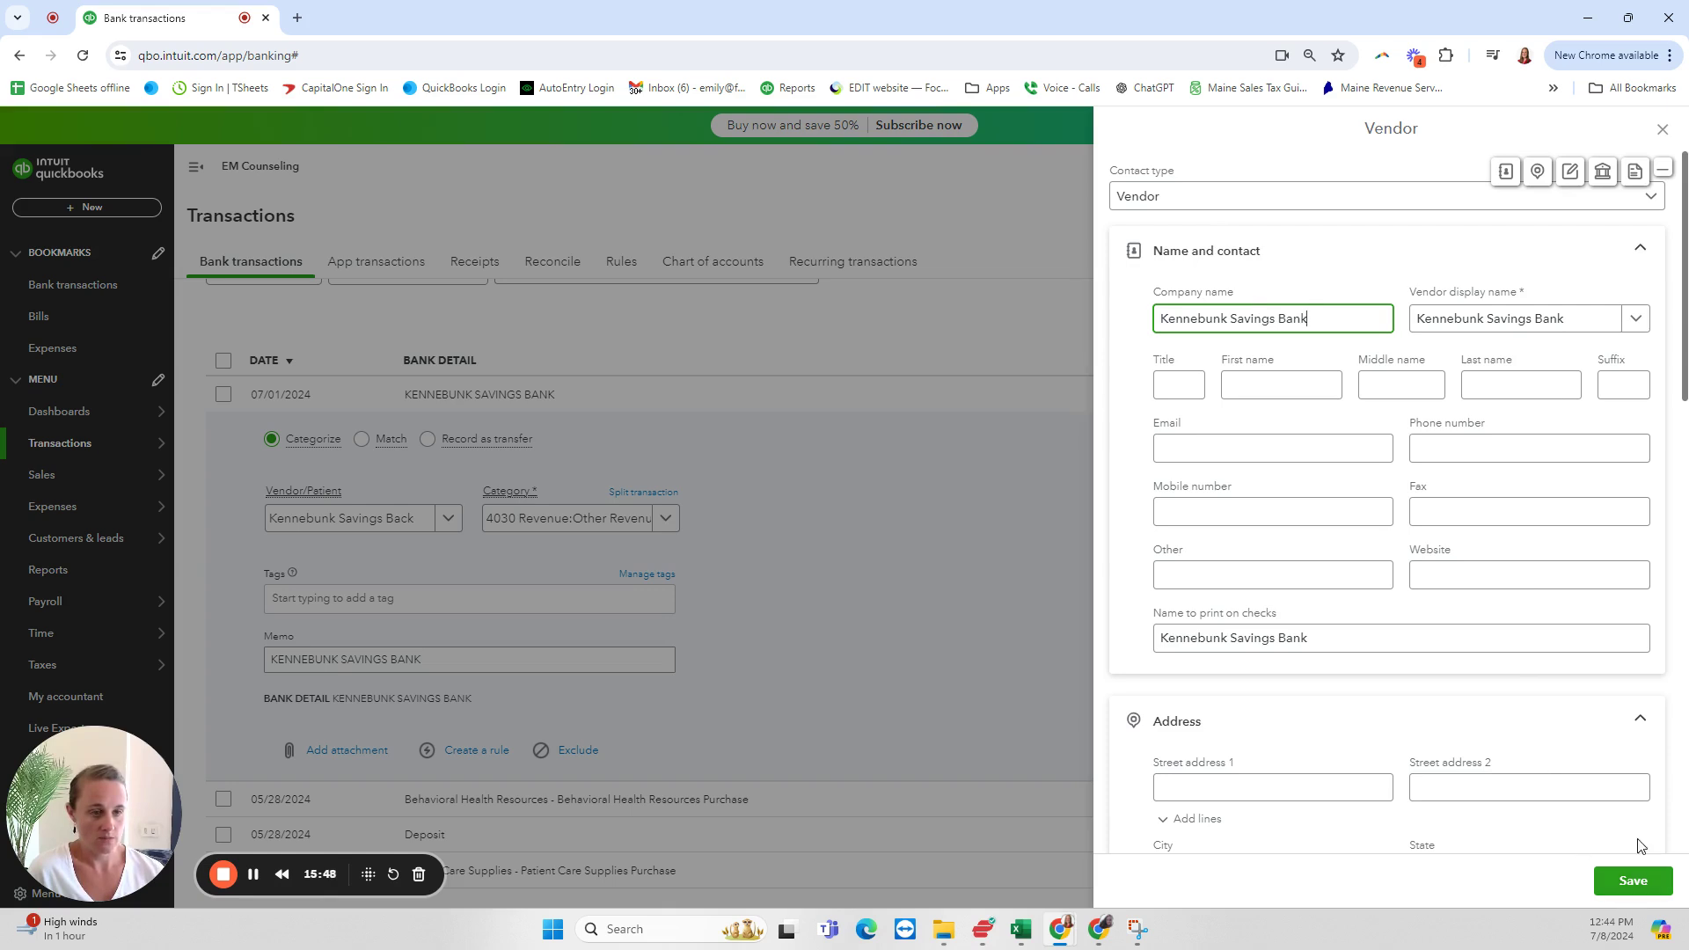
Review the vendor form's address, notes, bank payment and tax fields, and save the new vendor
{"action": "scroll", "coordinate": [1500, 691], "scroll_direction": "down", "scroll_amount": 6}
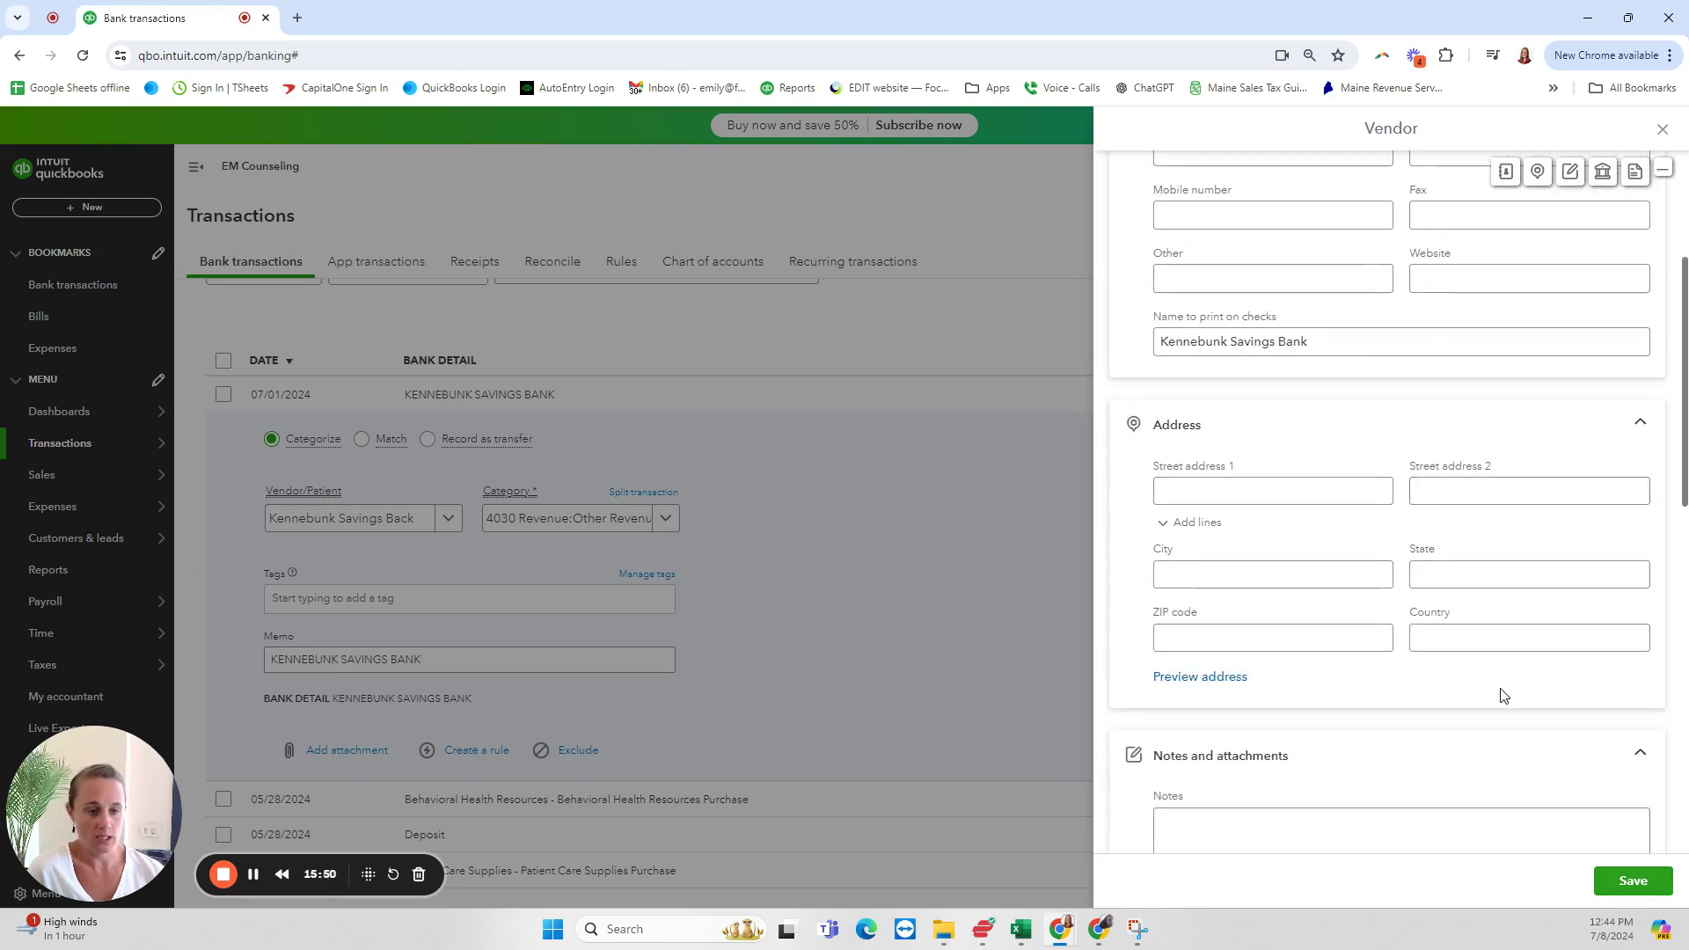
{"action": "scroll", "coordinate": [1498, 688], "scroll_direction": "down", "scroll_amount": 8}
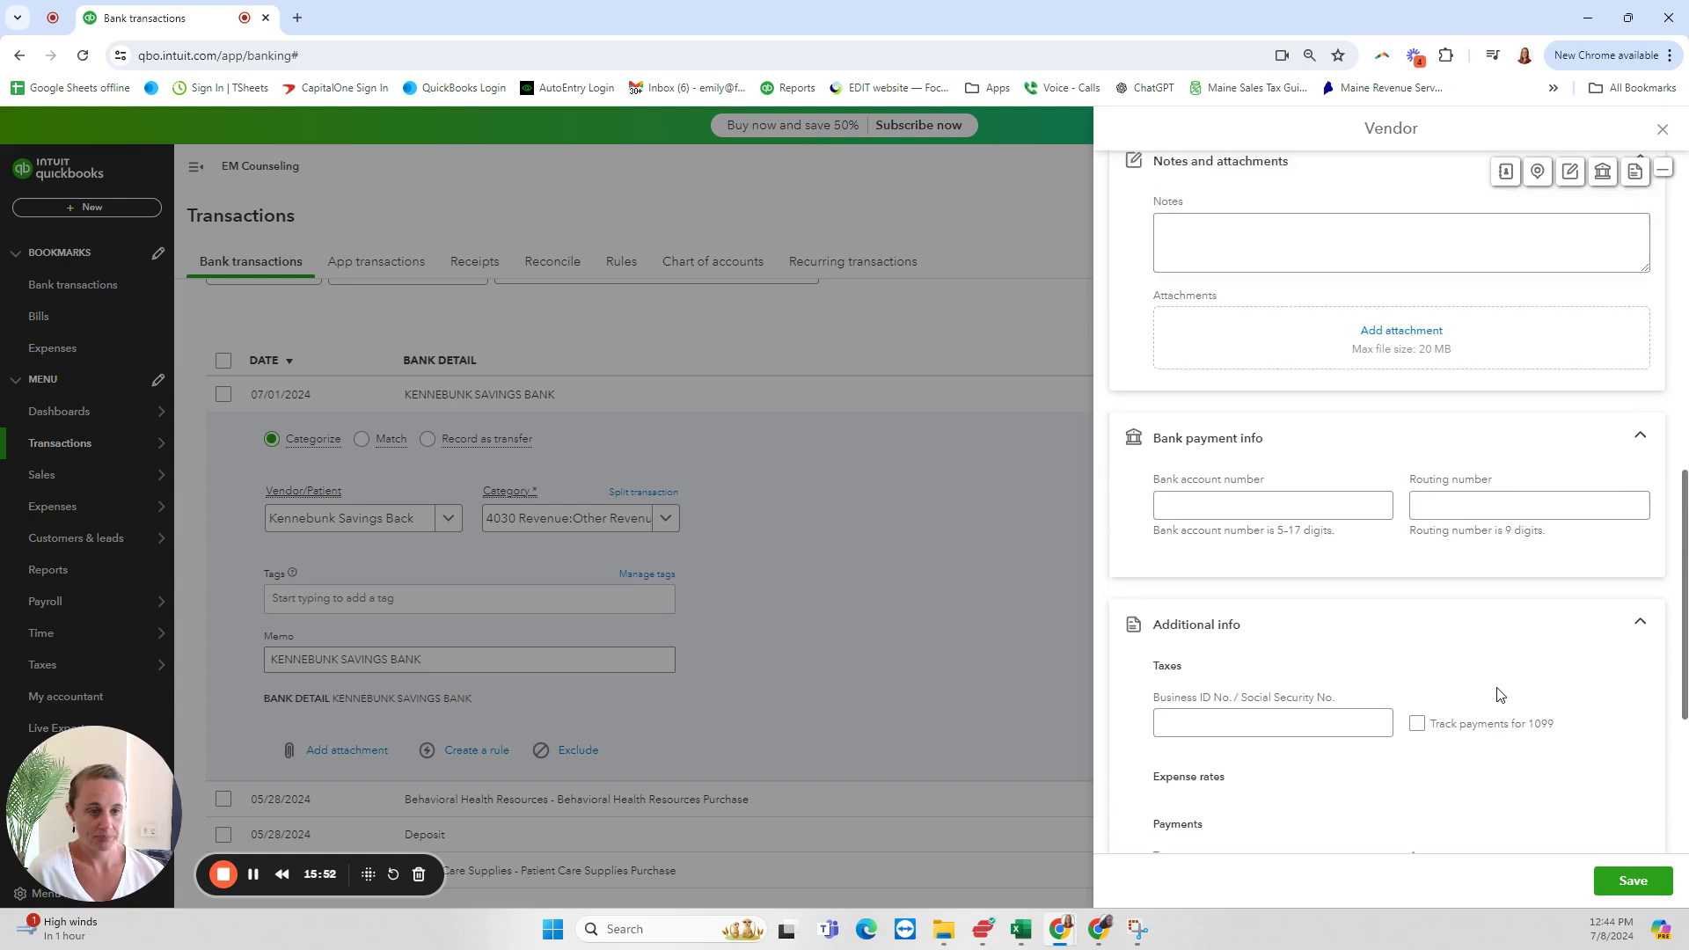
{"action": "scroll", "coordinate": [1500, 694], "scroll_direction": "up", "scroll_amount": 15}
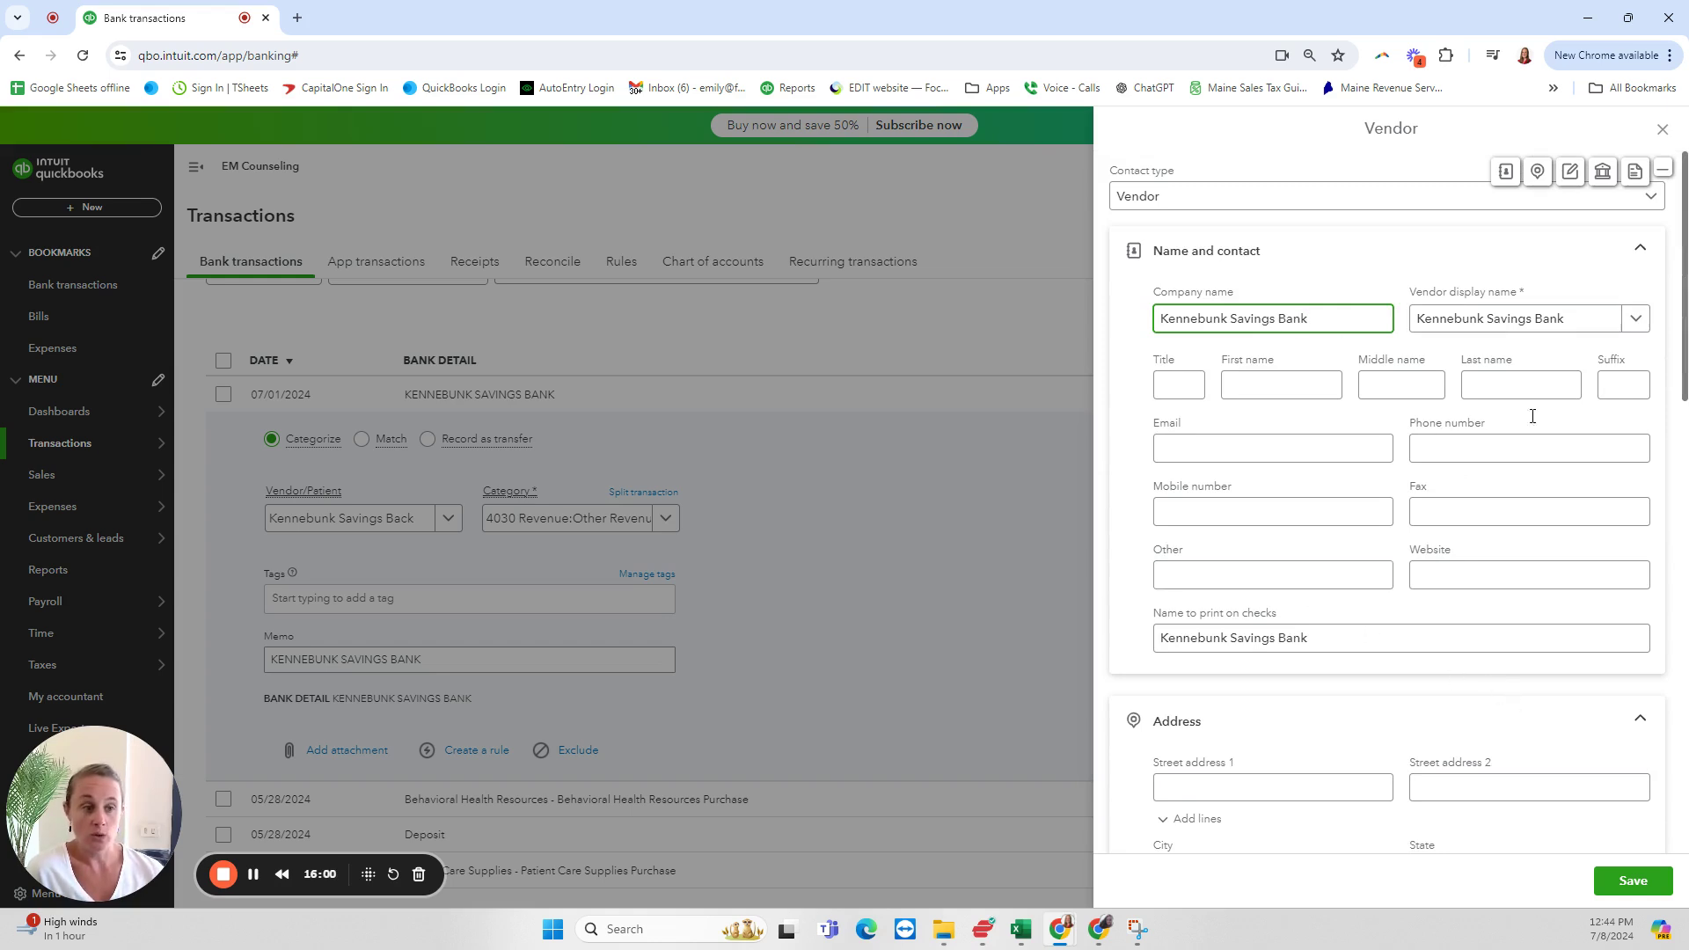
{"action": "scroll", "coordinate": [1516, 701], "scroll_direction": "down", "scroll_amount": 5}
{"action": "left_click", "coordinate": [1516, 694]}
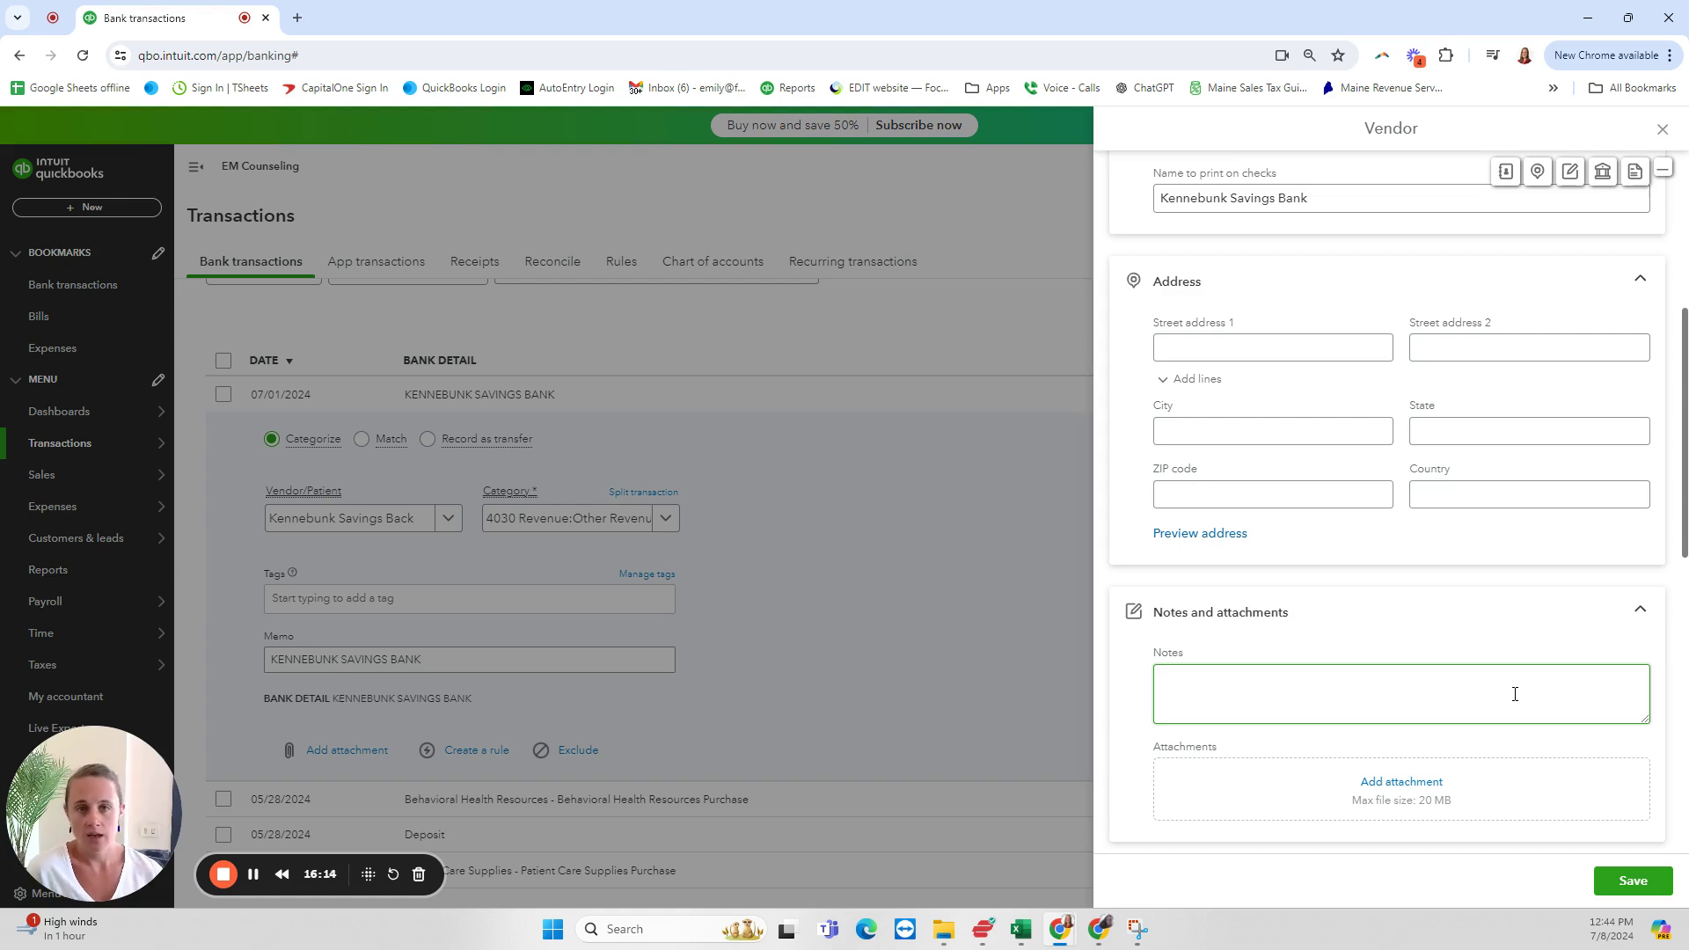
{"action": "scroll", "coordinate": [1487, 643], "scroll_direction": "up", "scroll_amount": 5}
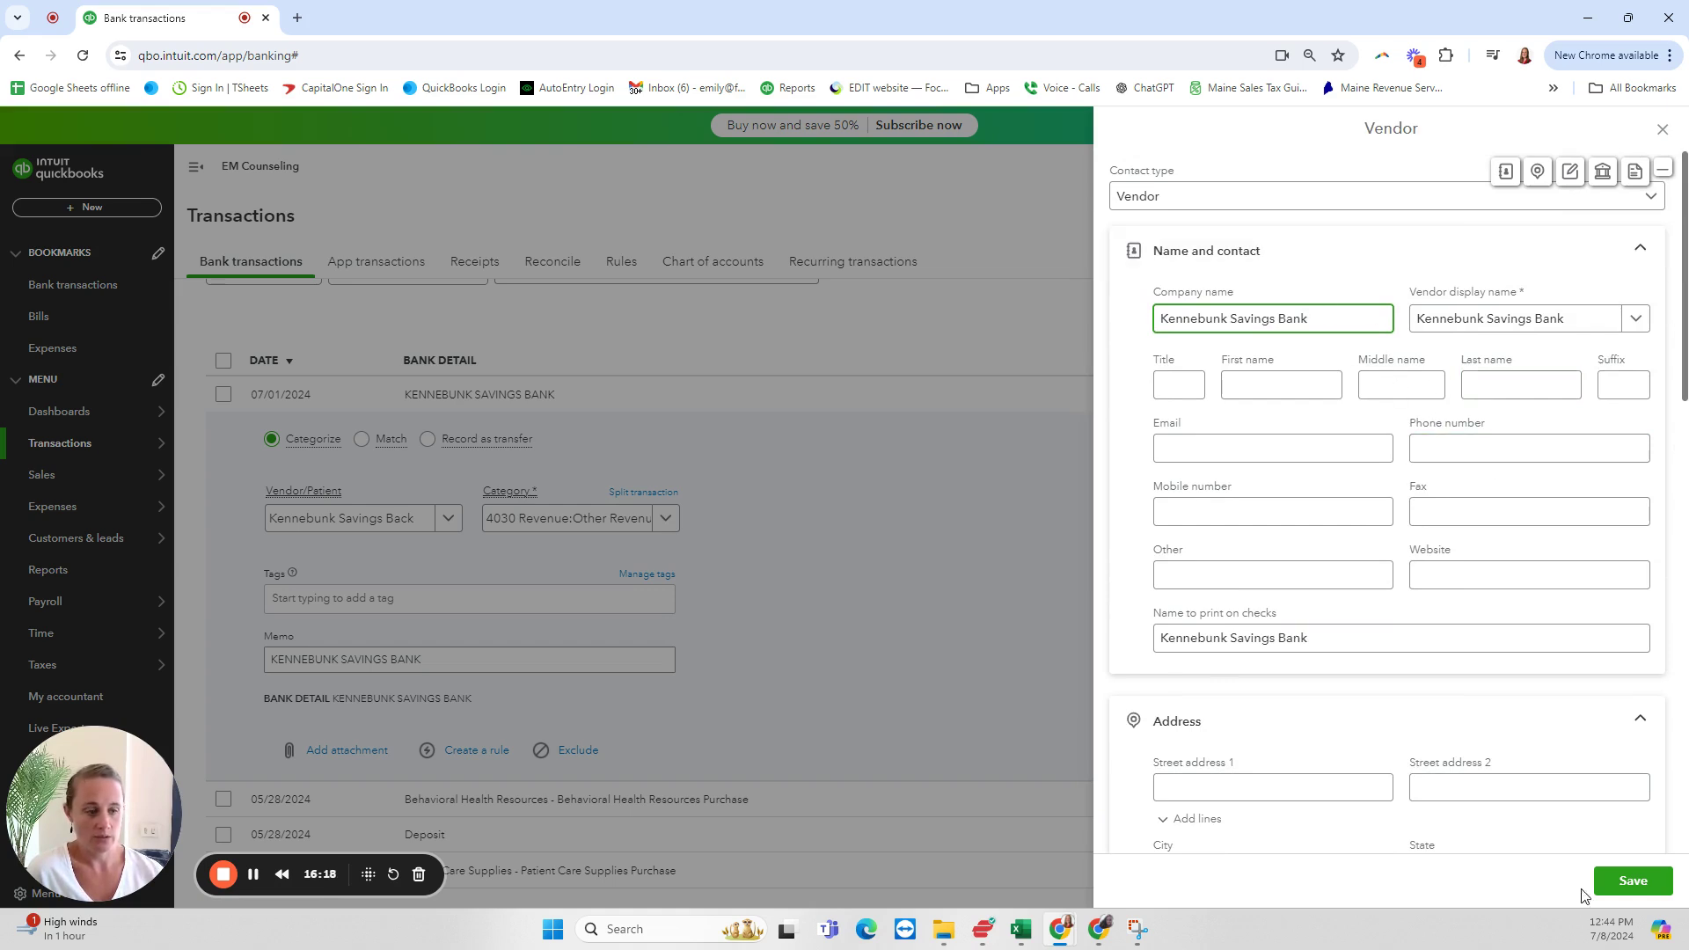
{"action": "left_click", "coordinate": [1636, 882]}
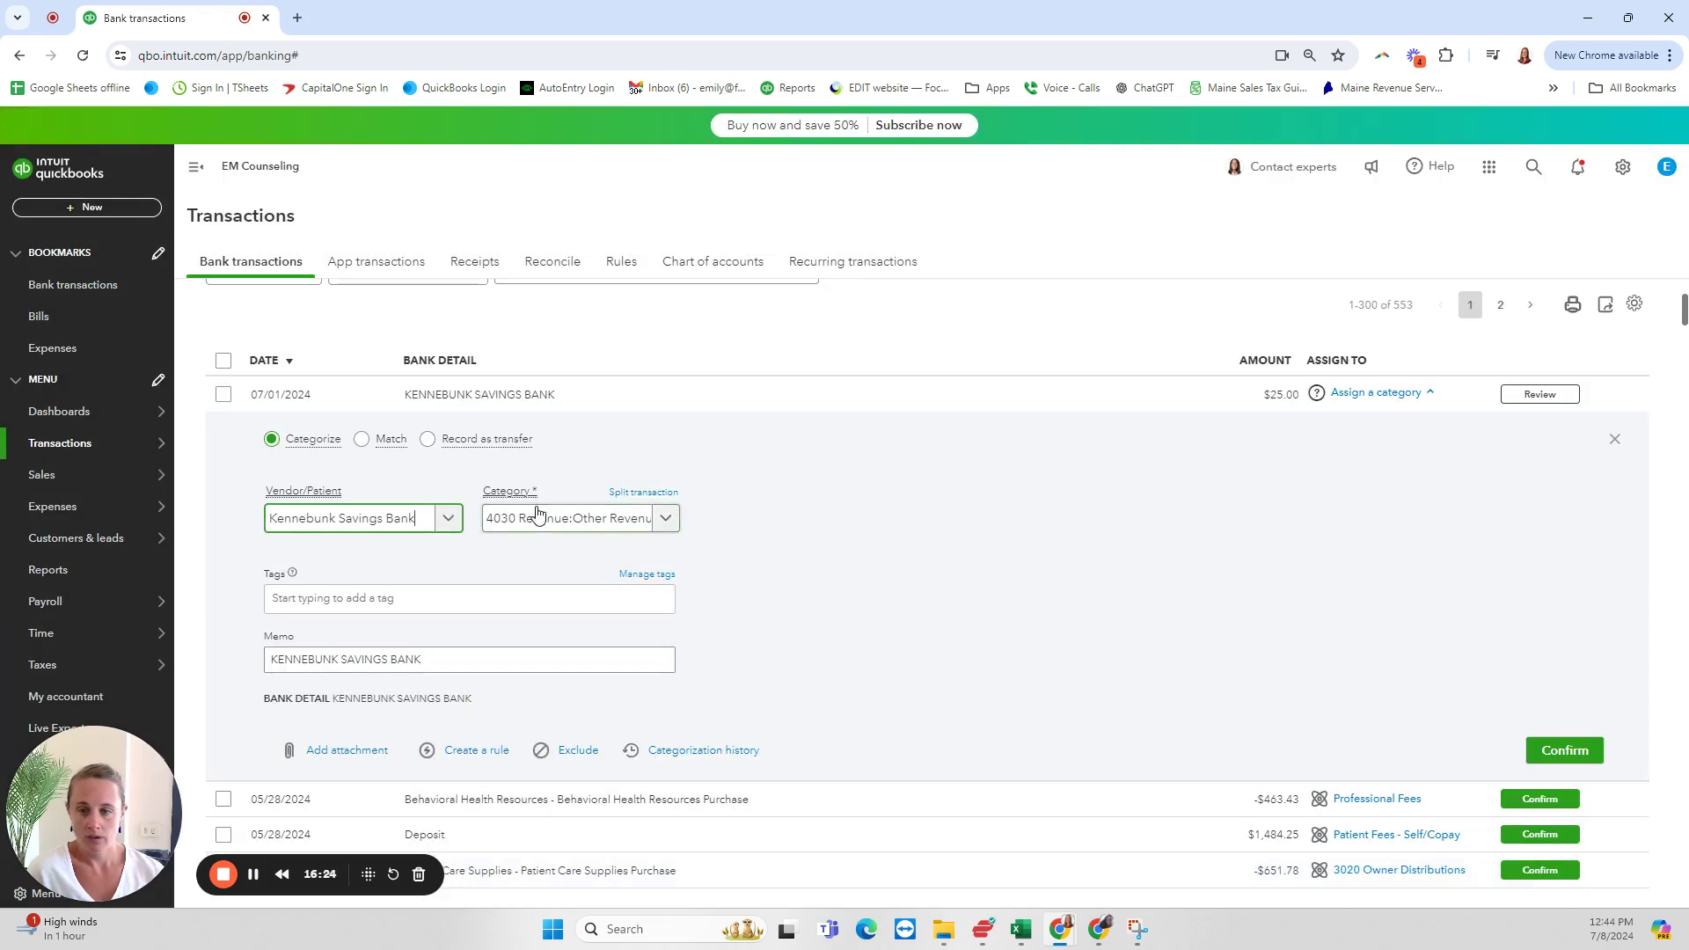
Set the Kennebunk Savings Bank transaction's category to 6005 Bank & Merchant Fees
{"action": "left_click", "coordinate": [545, 517]}
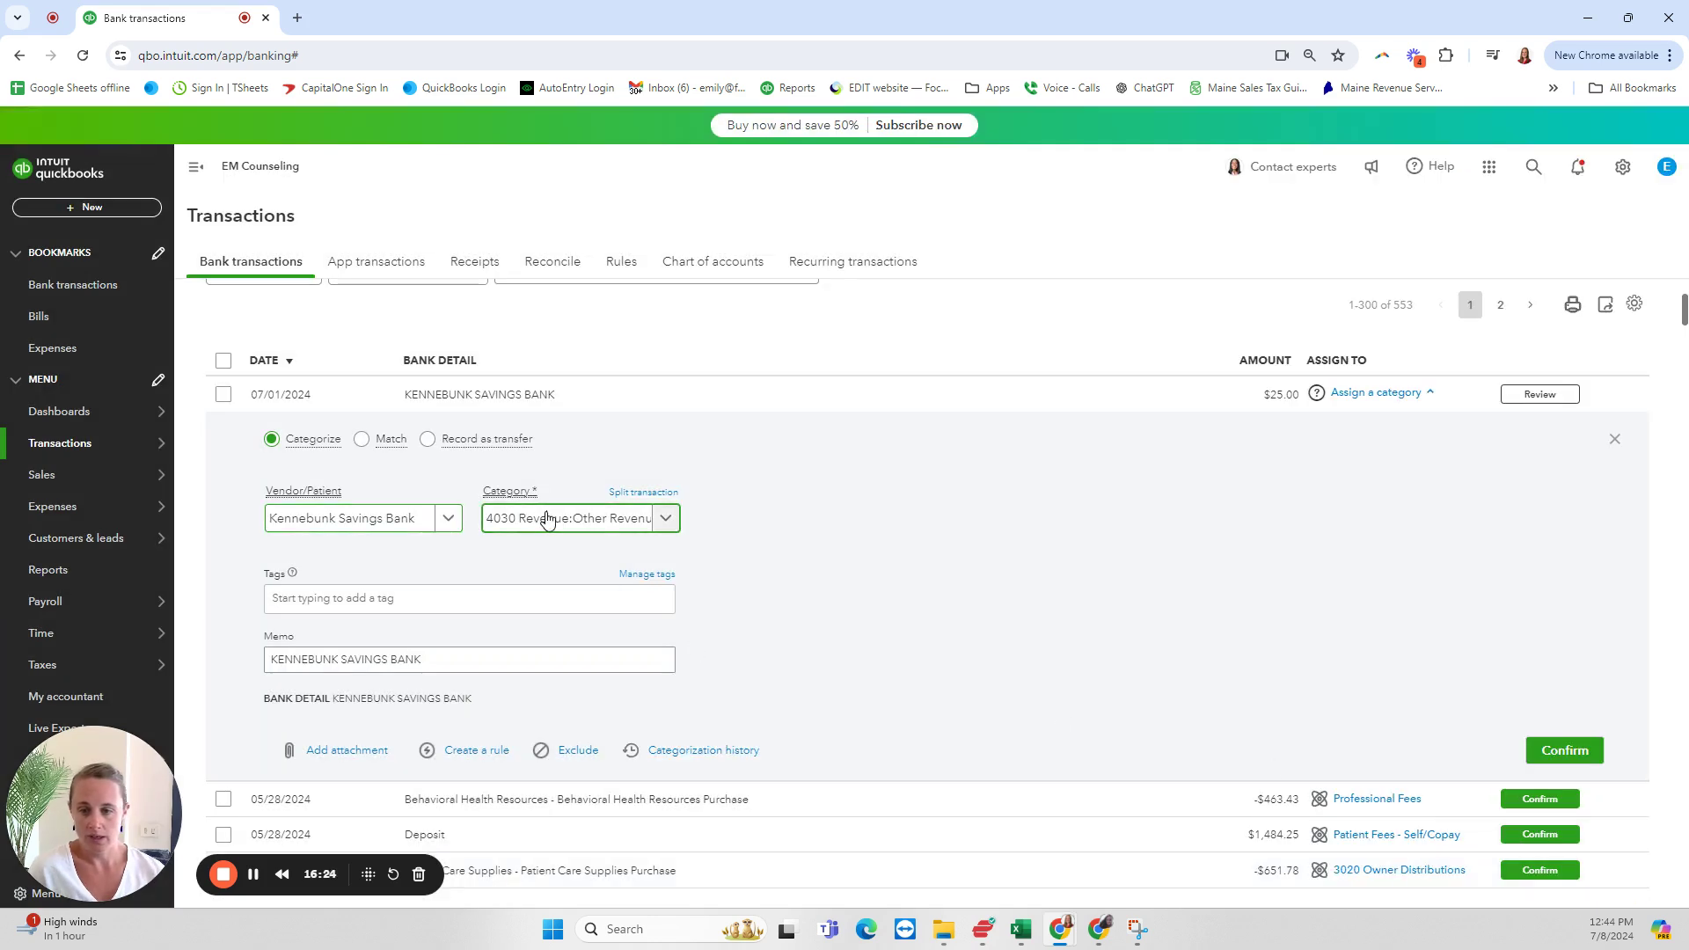
{"action": "type", "text": "bank"}
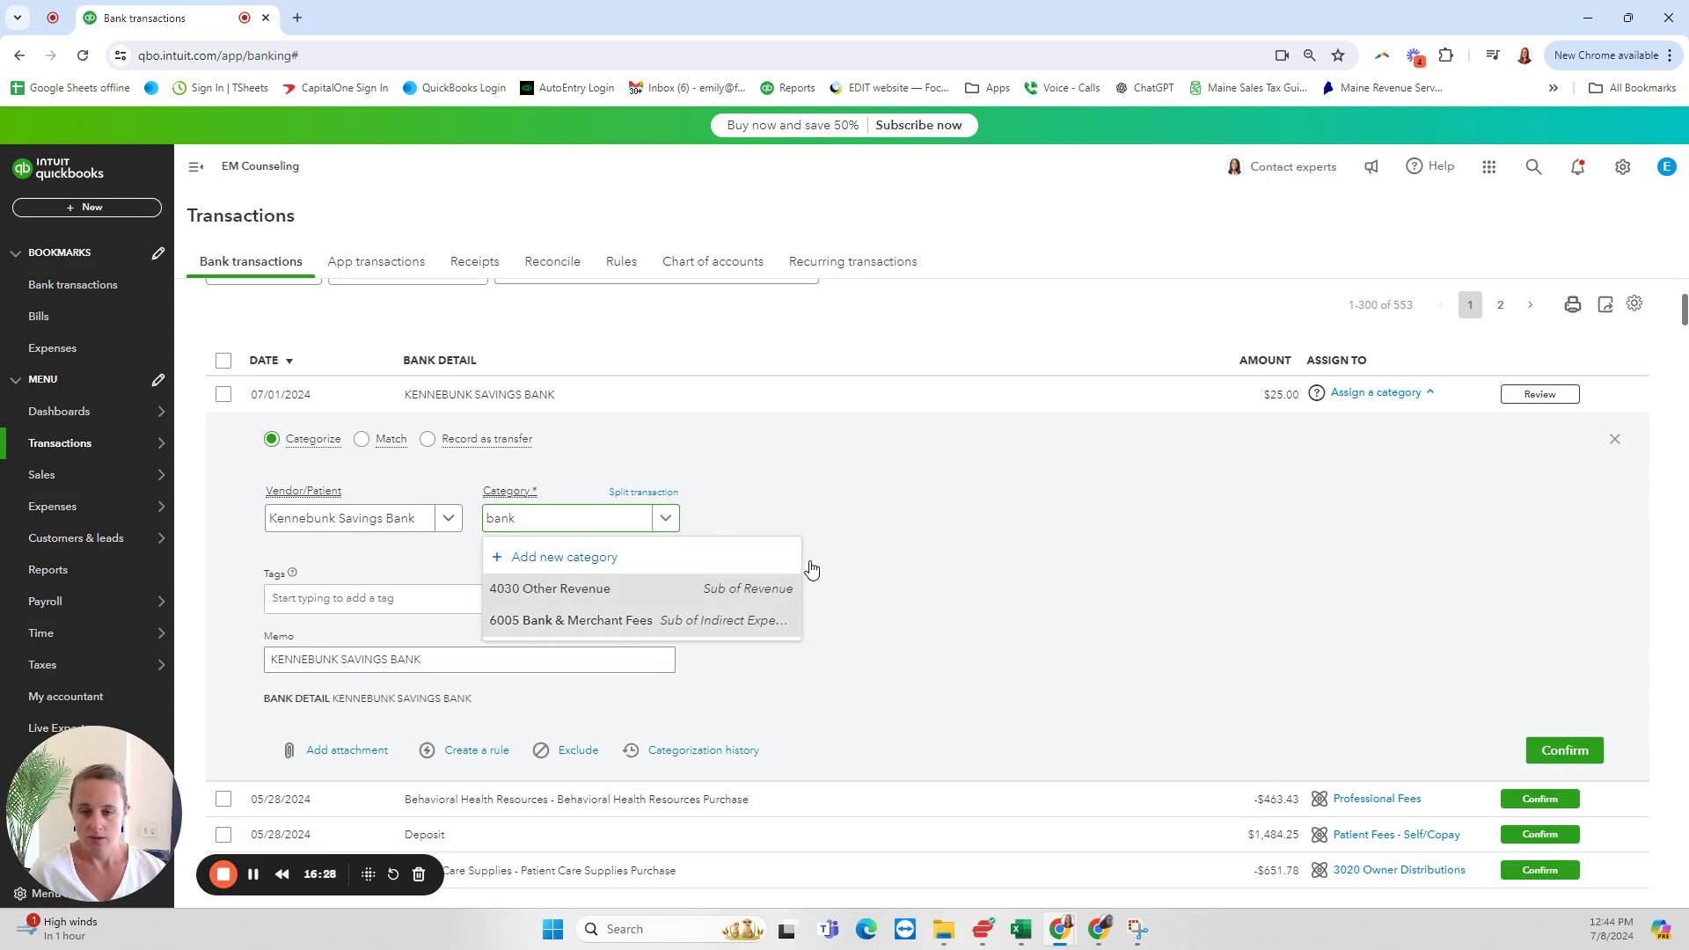
{"action": "key", "text": "Tab"}
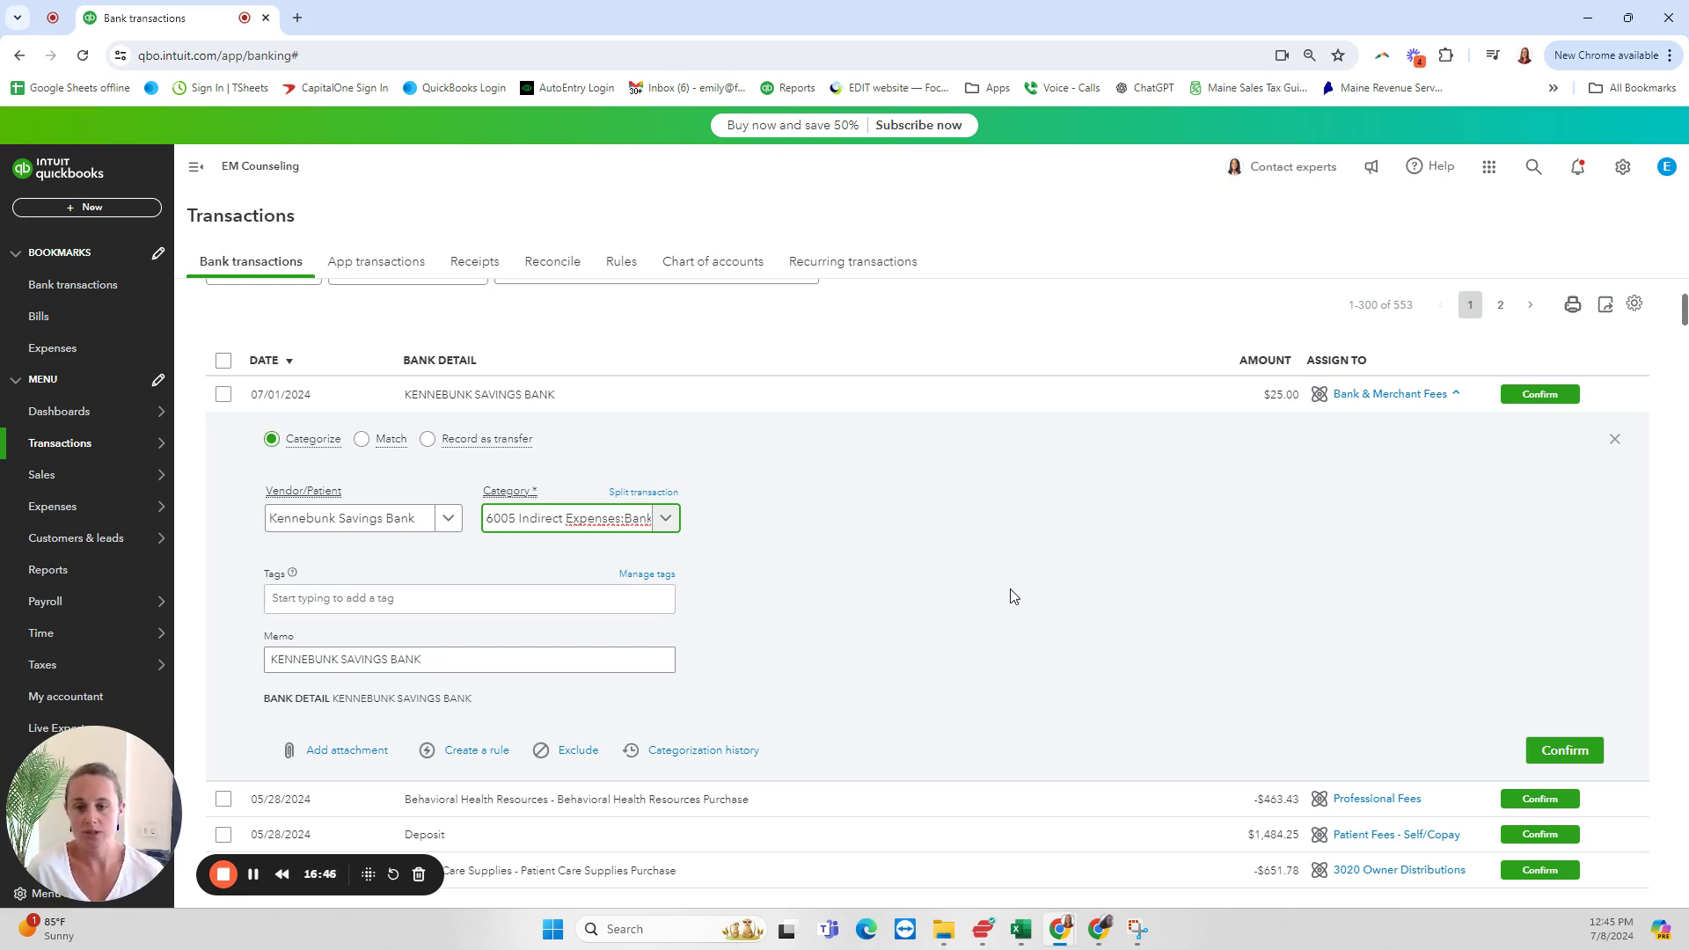
{"action": "left_click", "coordinate": [514, 522]}
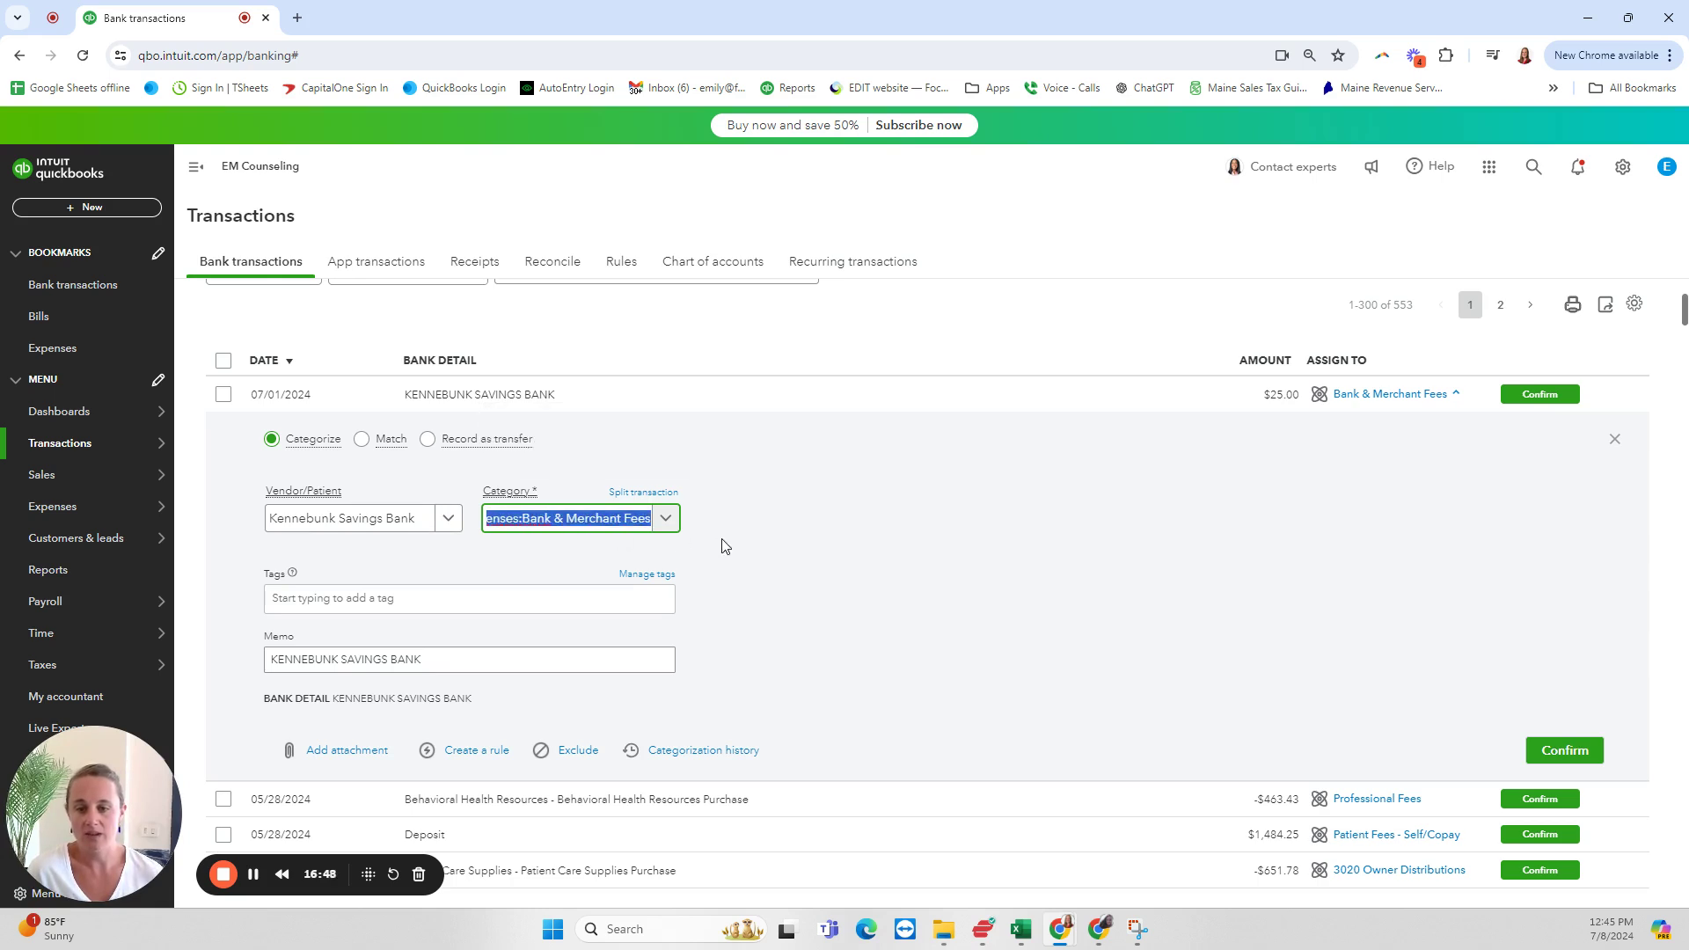
{"action": "left_click", "coordinate": [744, 547]}
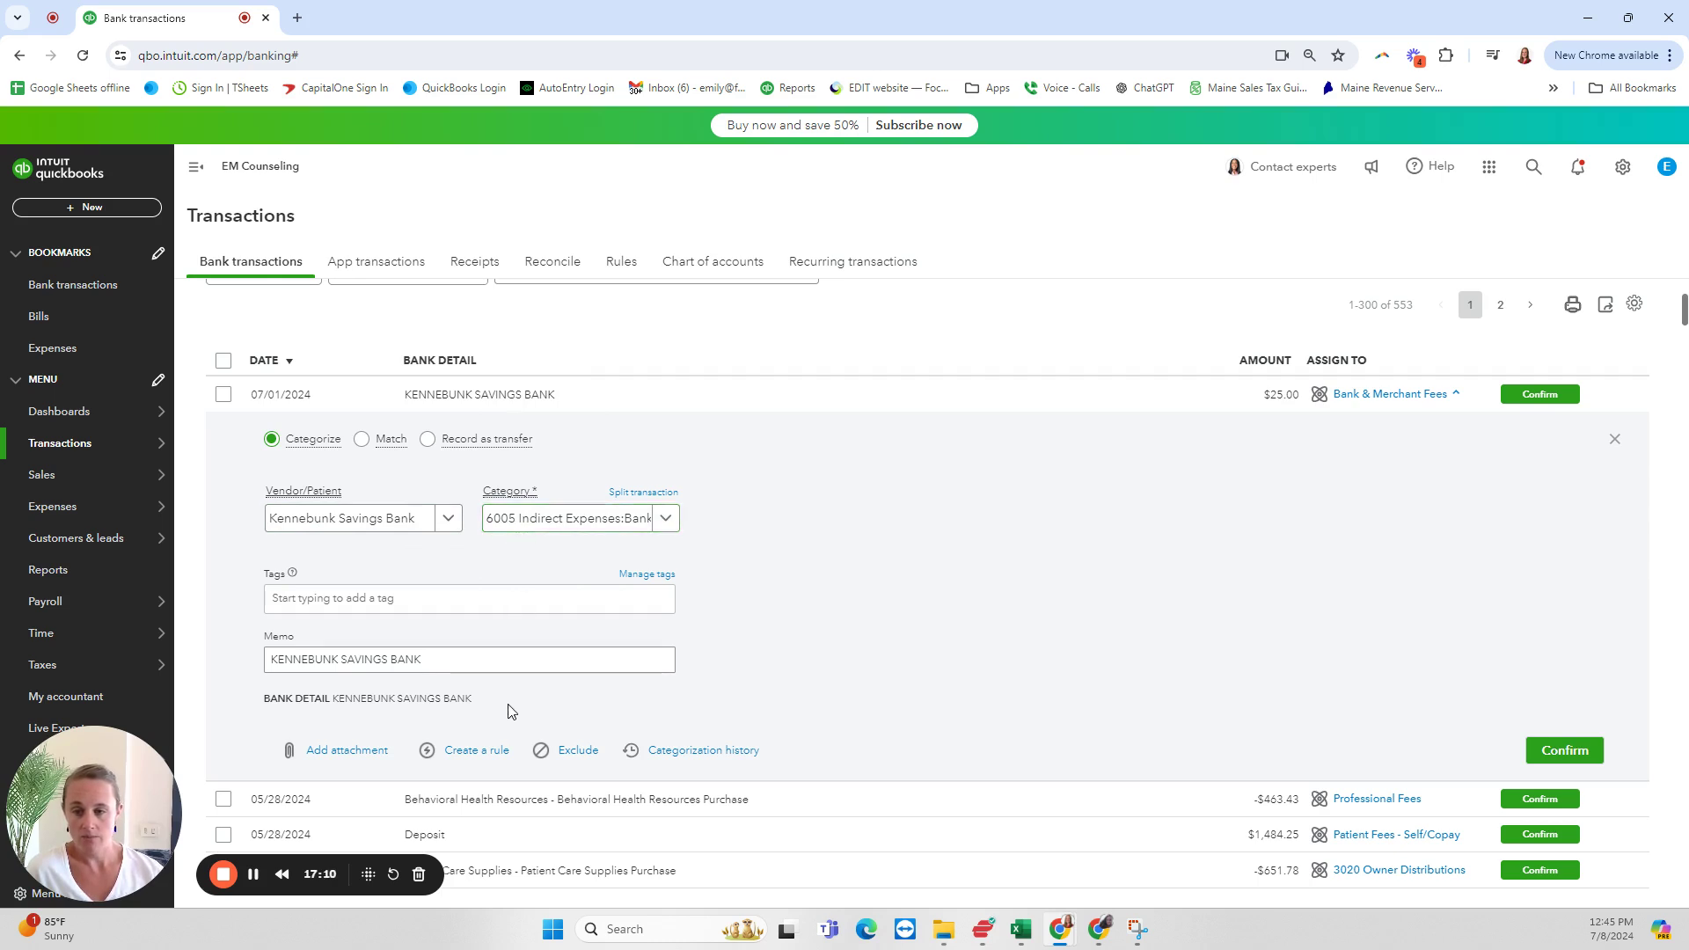
Extend the transaction's memo to read "KENNEBUNK SAVINGS BANK -- fee reversed"
{"action": "left_click", "coordinate": [455, 663]}
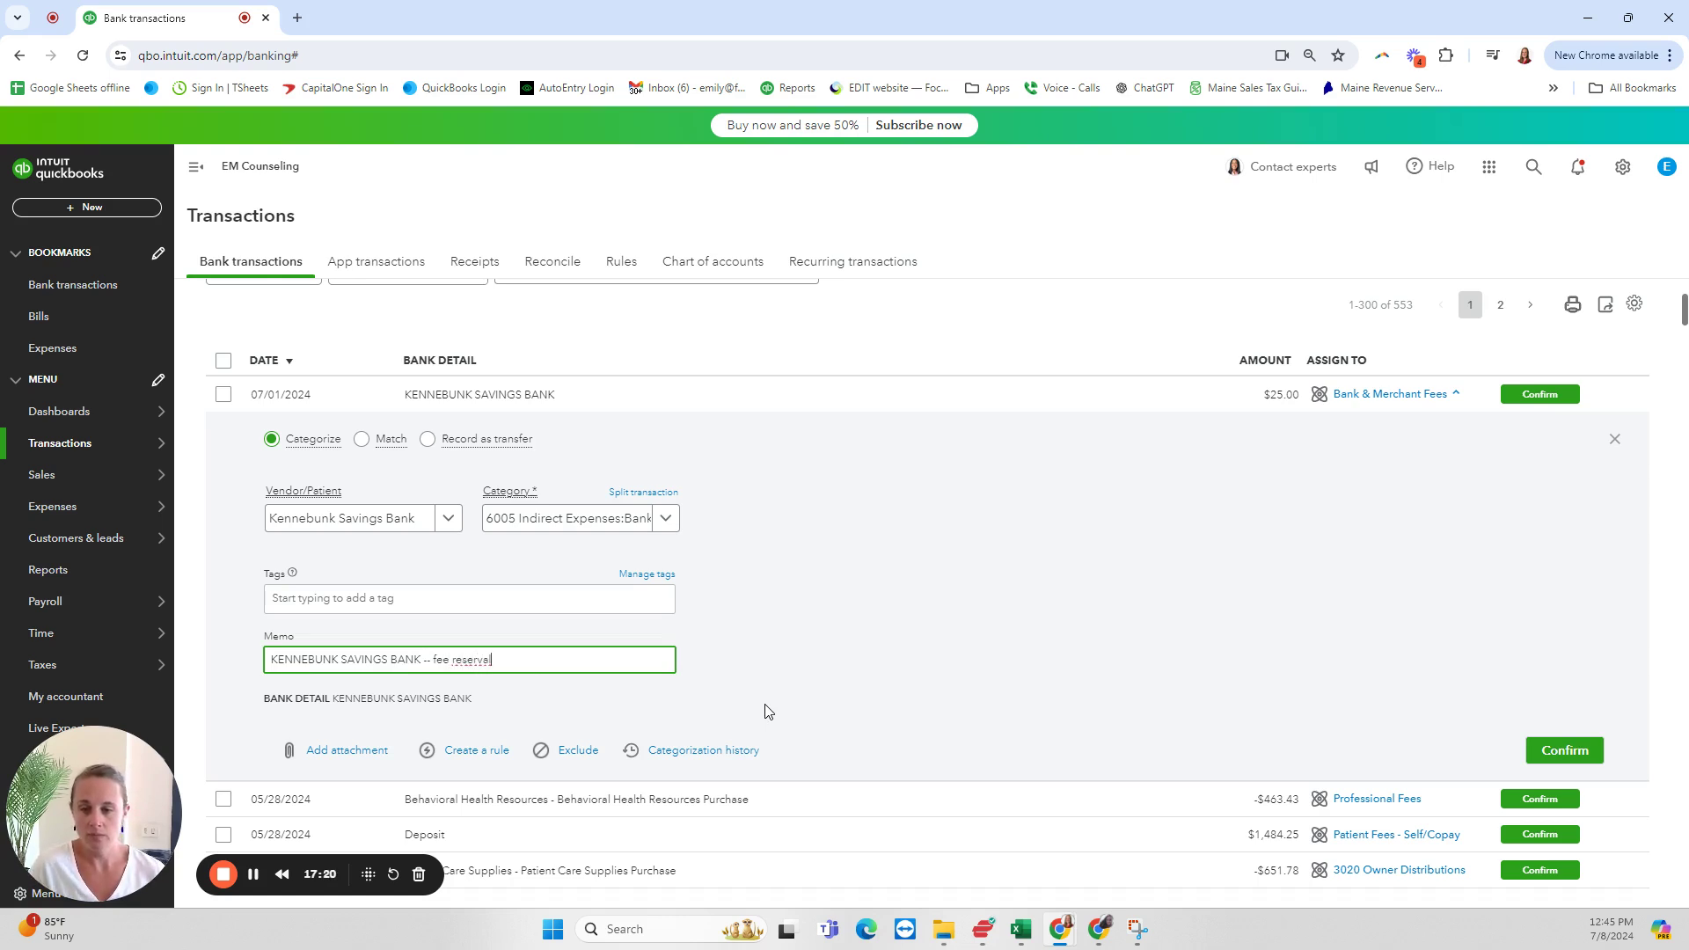
{"action": "double_click", "coordinate": [482, 662]}
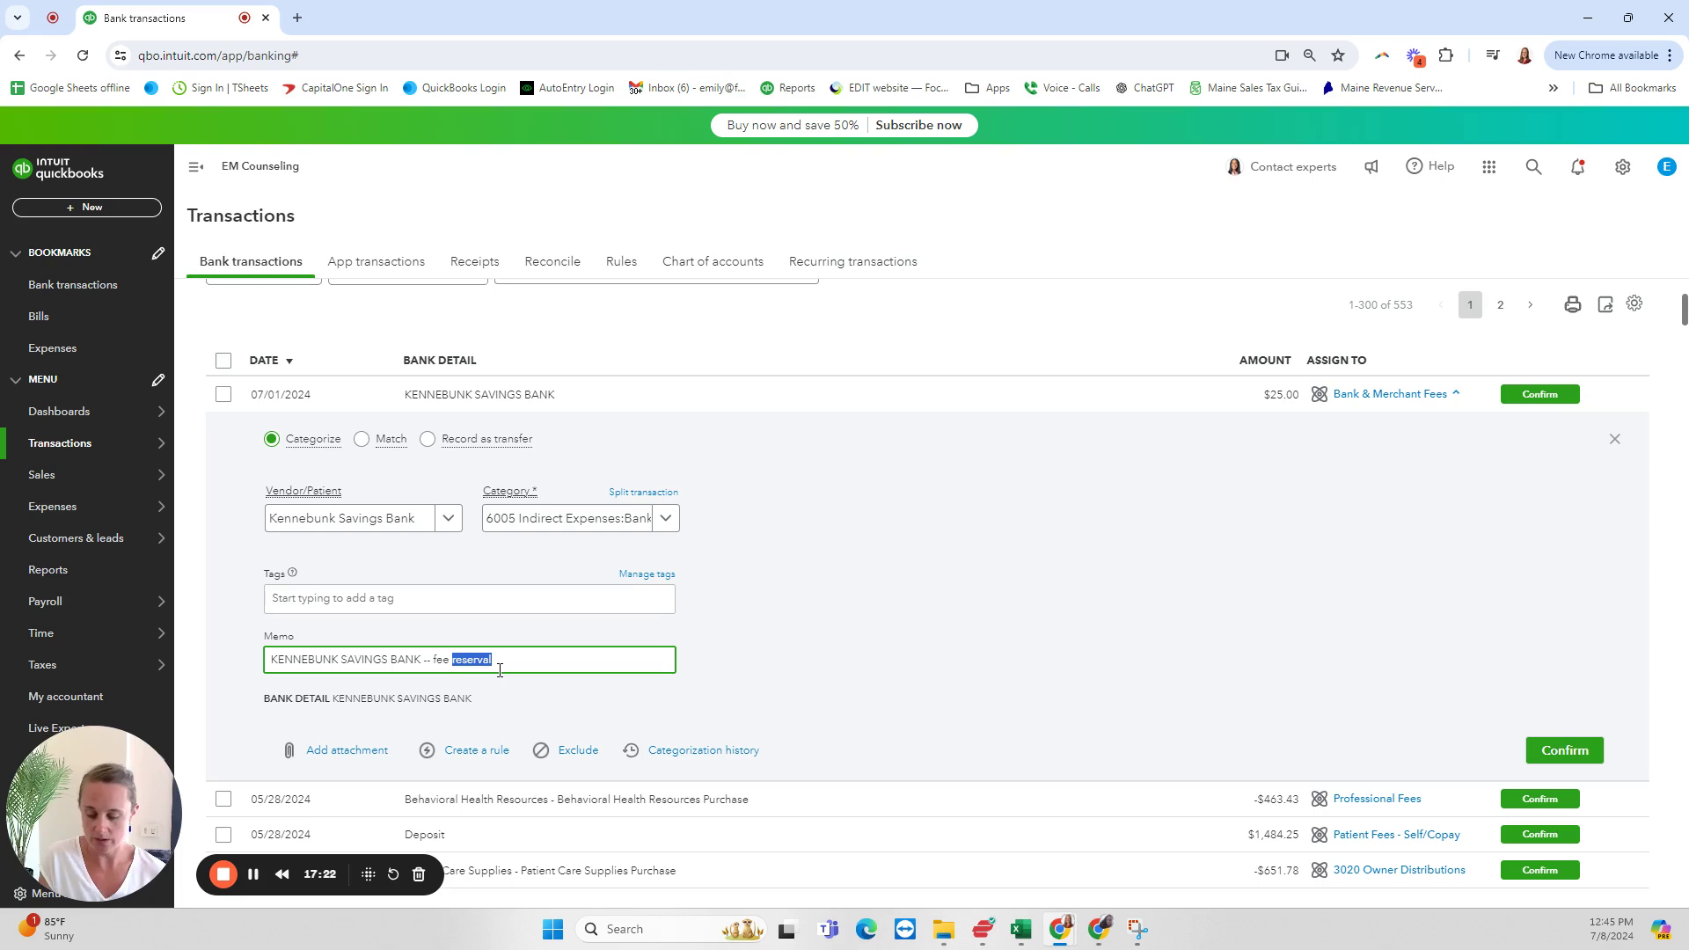
{"action": "type", "text": "rese"}
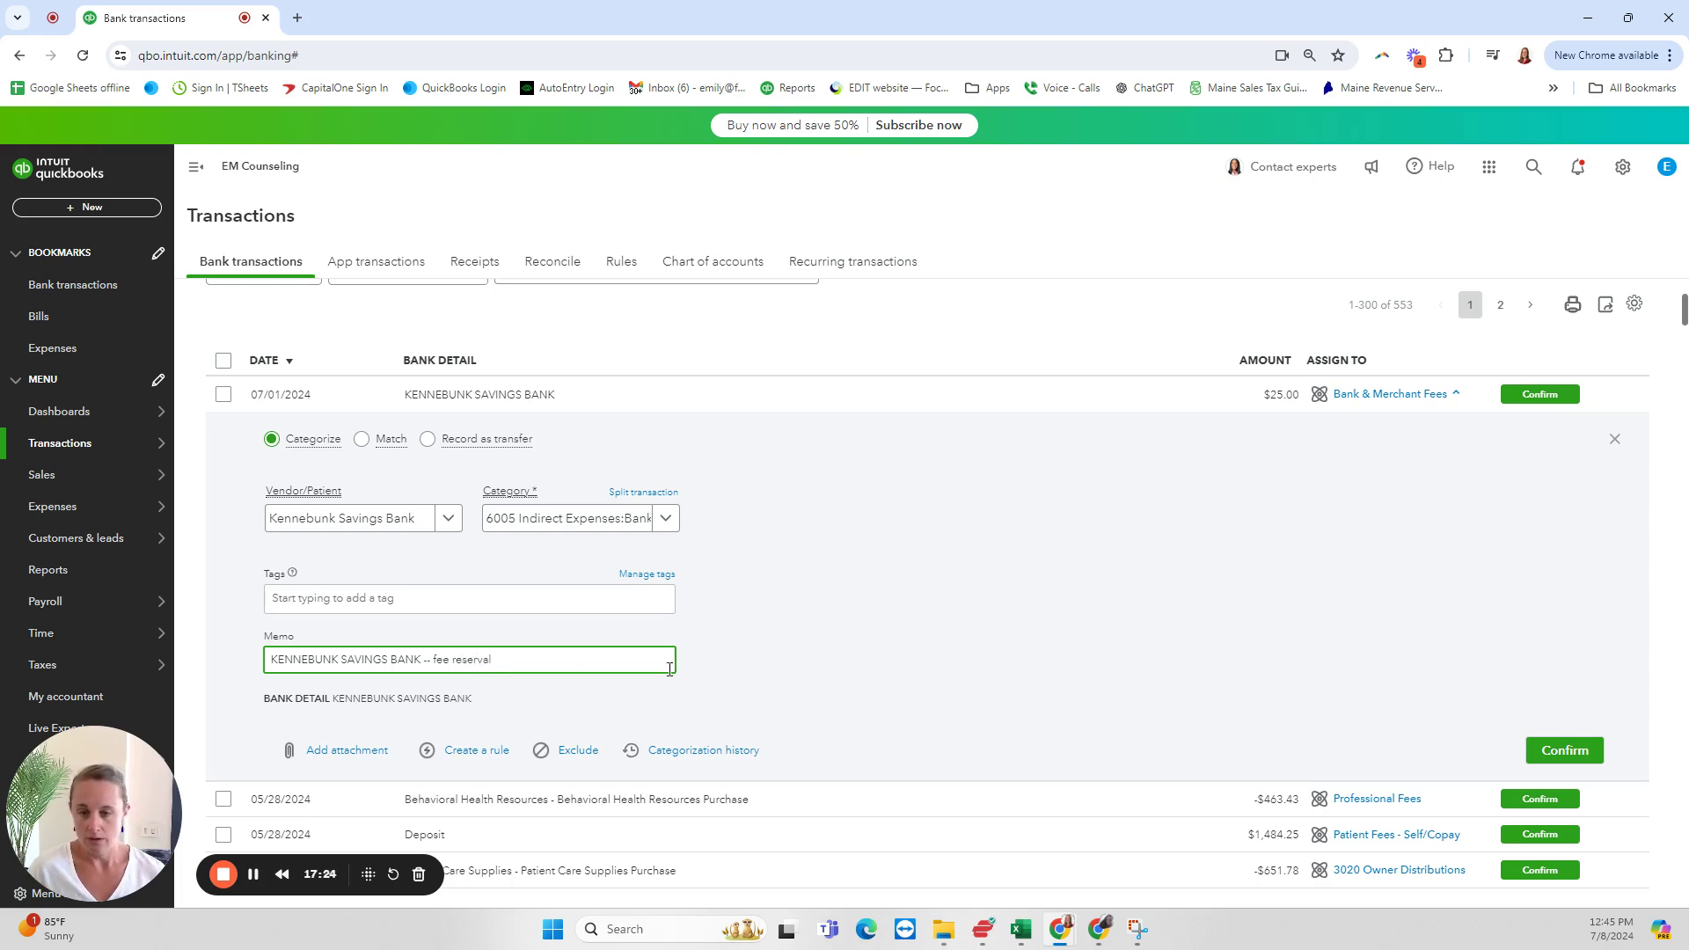
{"action": "right_click", "coordinate": [481, 658]}
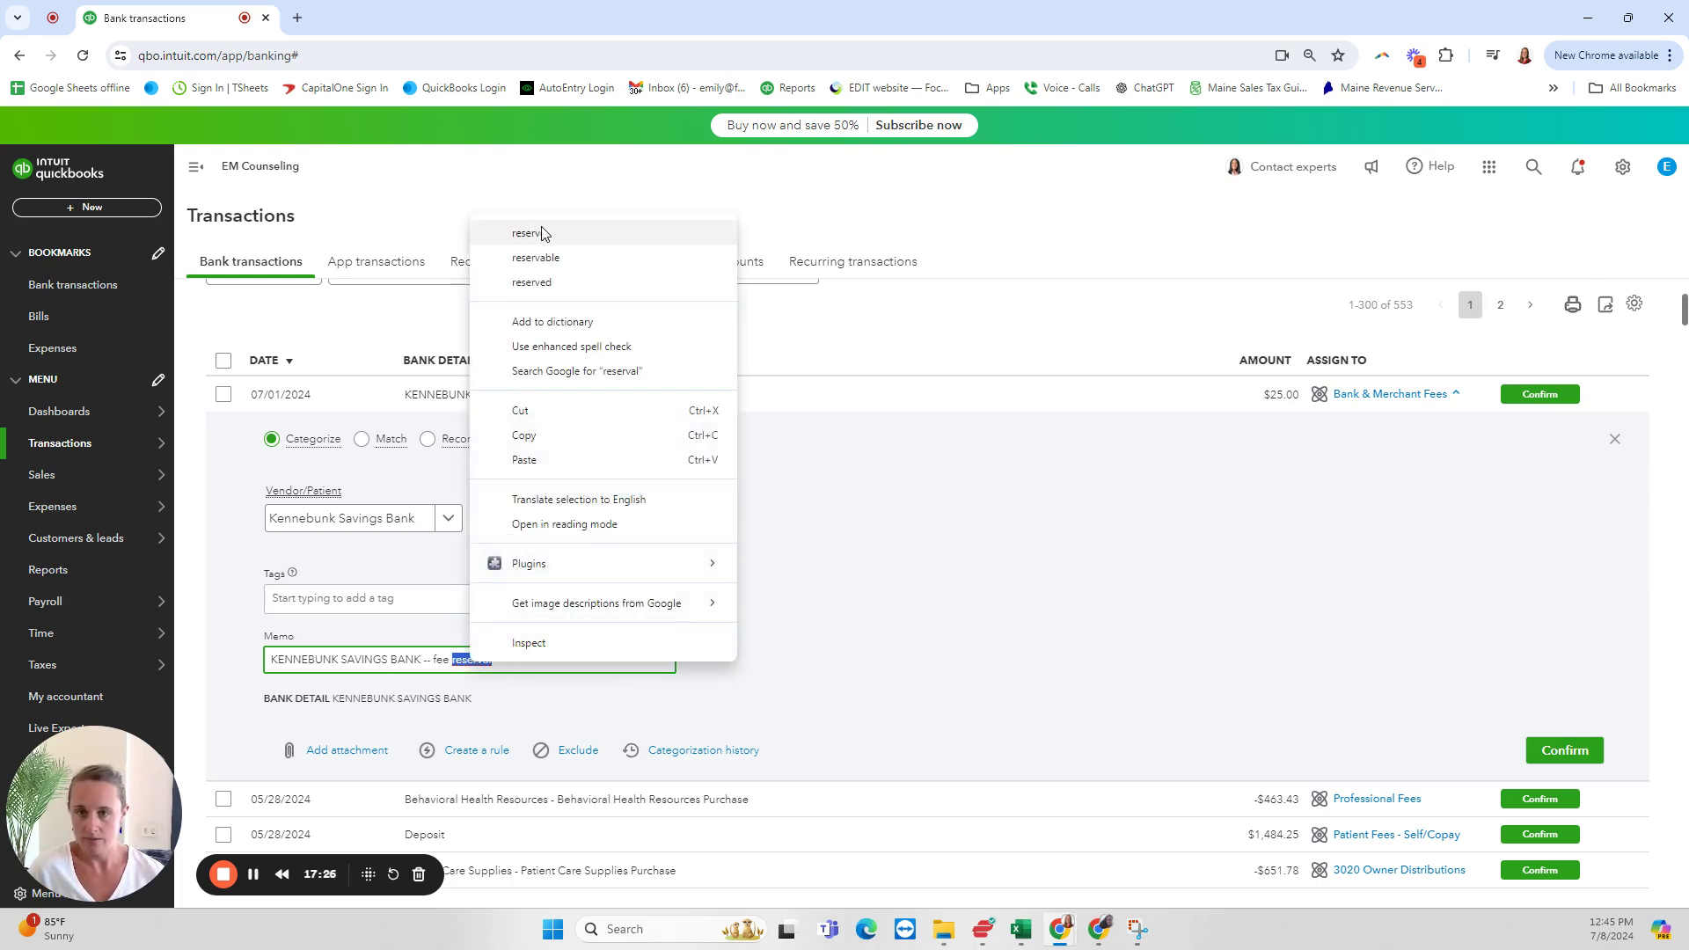
{"action": "left_click", "coordinate": [552, 283]}
{"action": "double_click", "coordinate": [475, 660]}
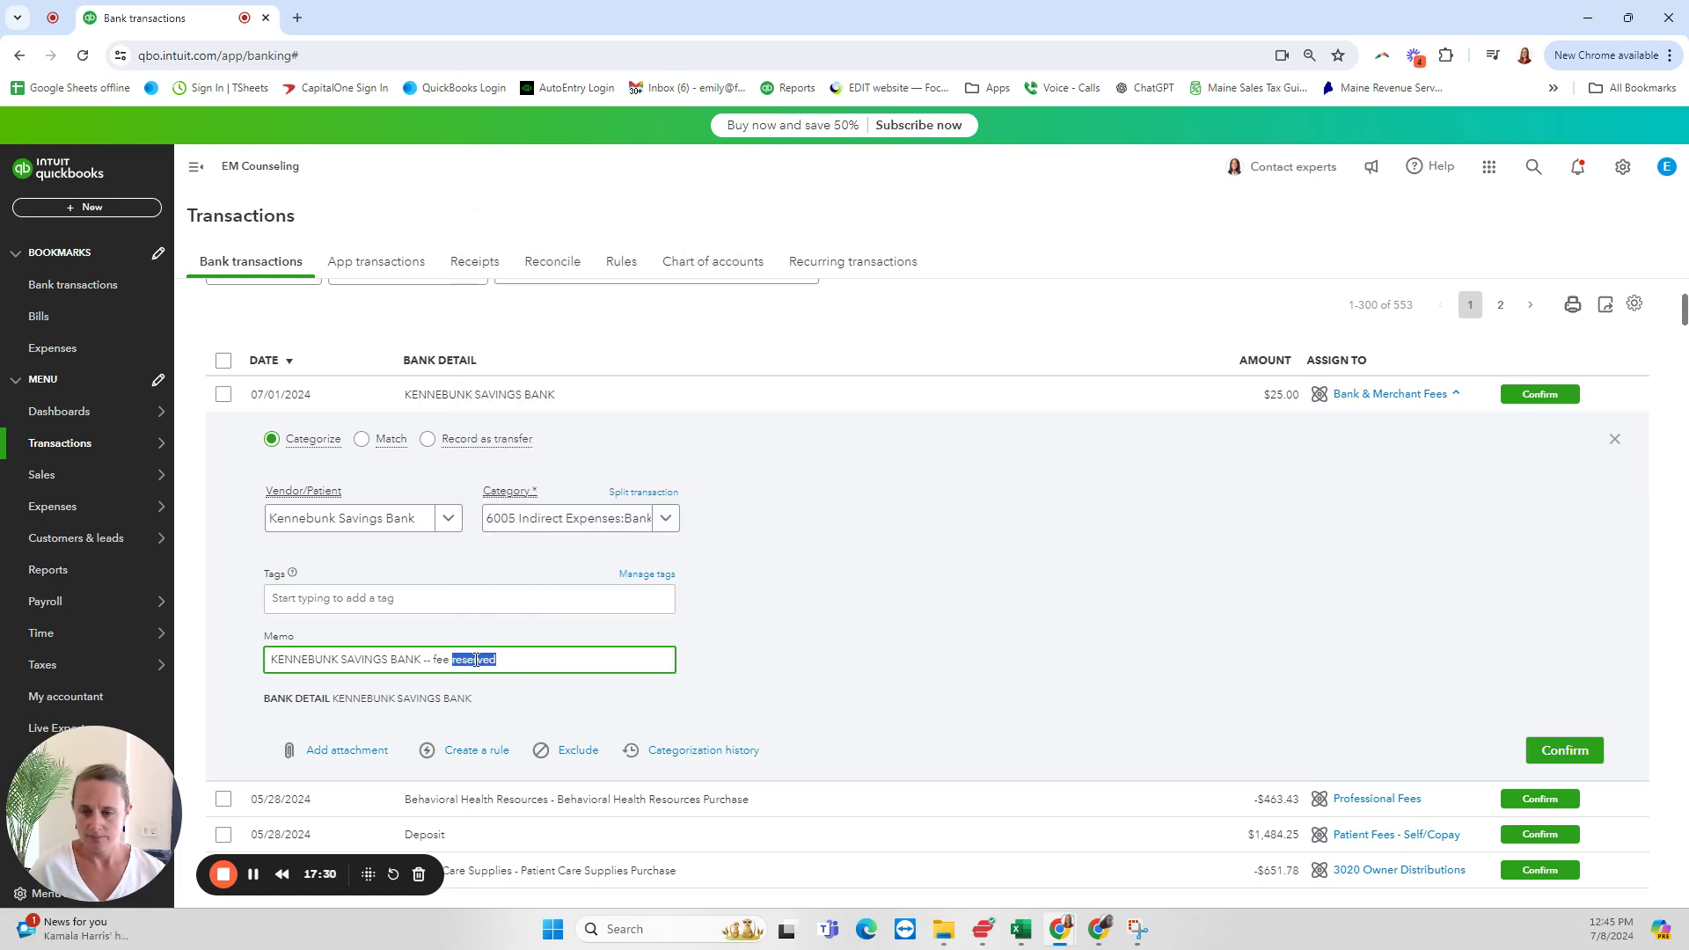
{"action": "type", "text": "reversed"}
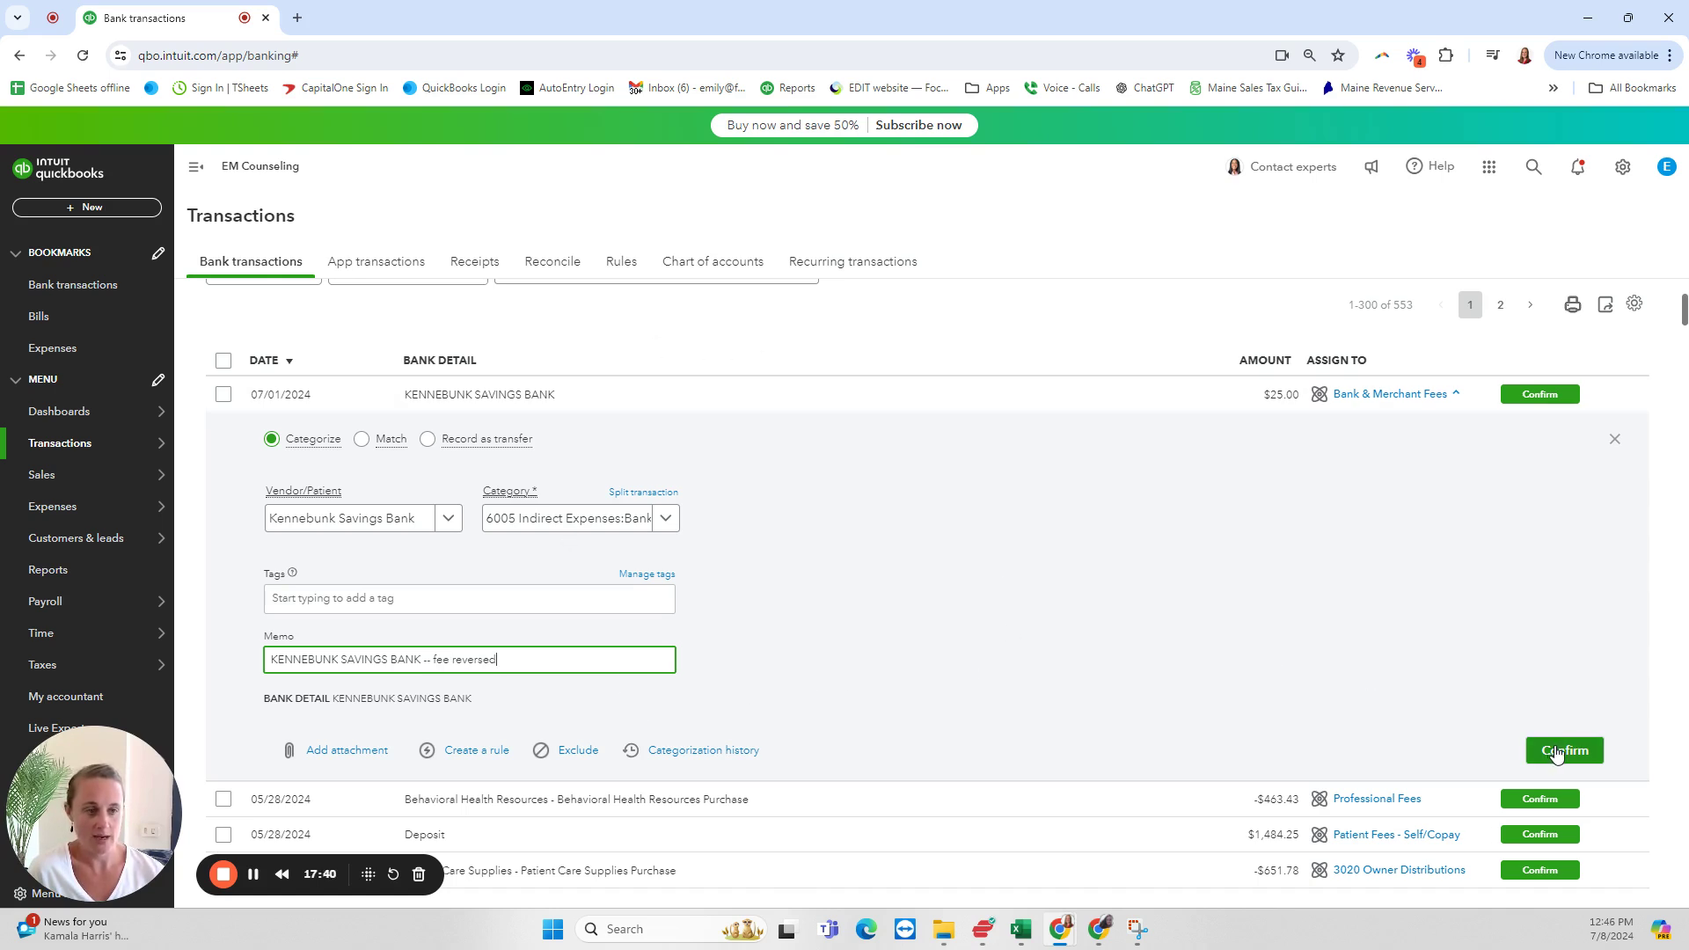
Confirm the Kennebunk Savings Bank transaction, check it among the categorized transactions, and return to those for review
{"action": "key", "text": "Return"}
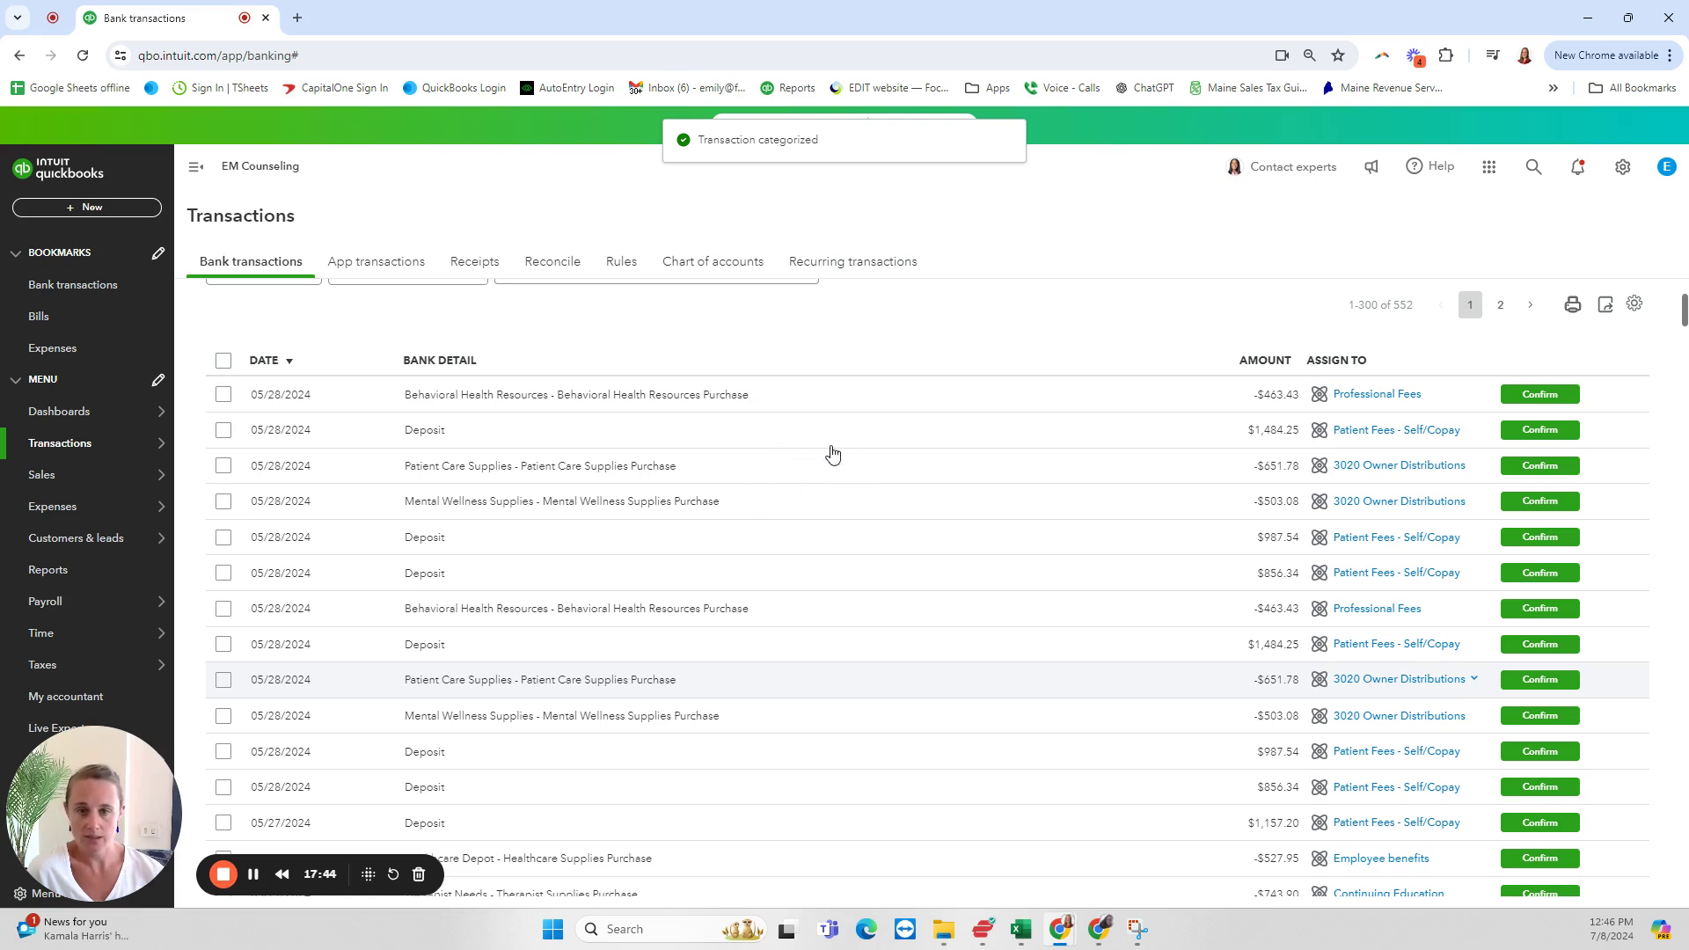
{"action": "scroll", "coordinate": [785, 664], "scroll_direction": "up", "scroll_amount": 3}
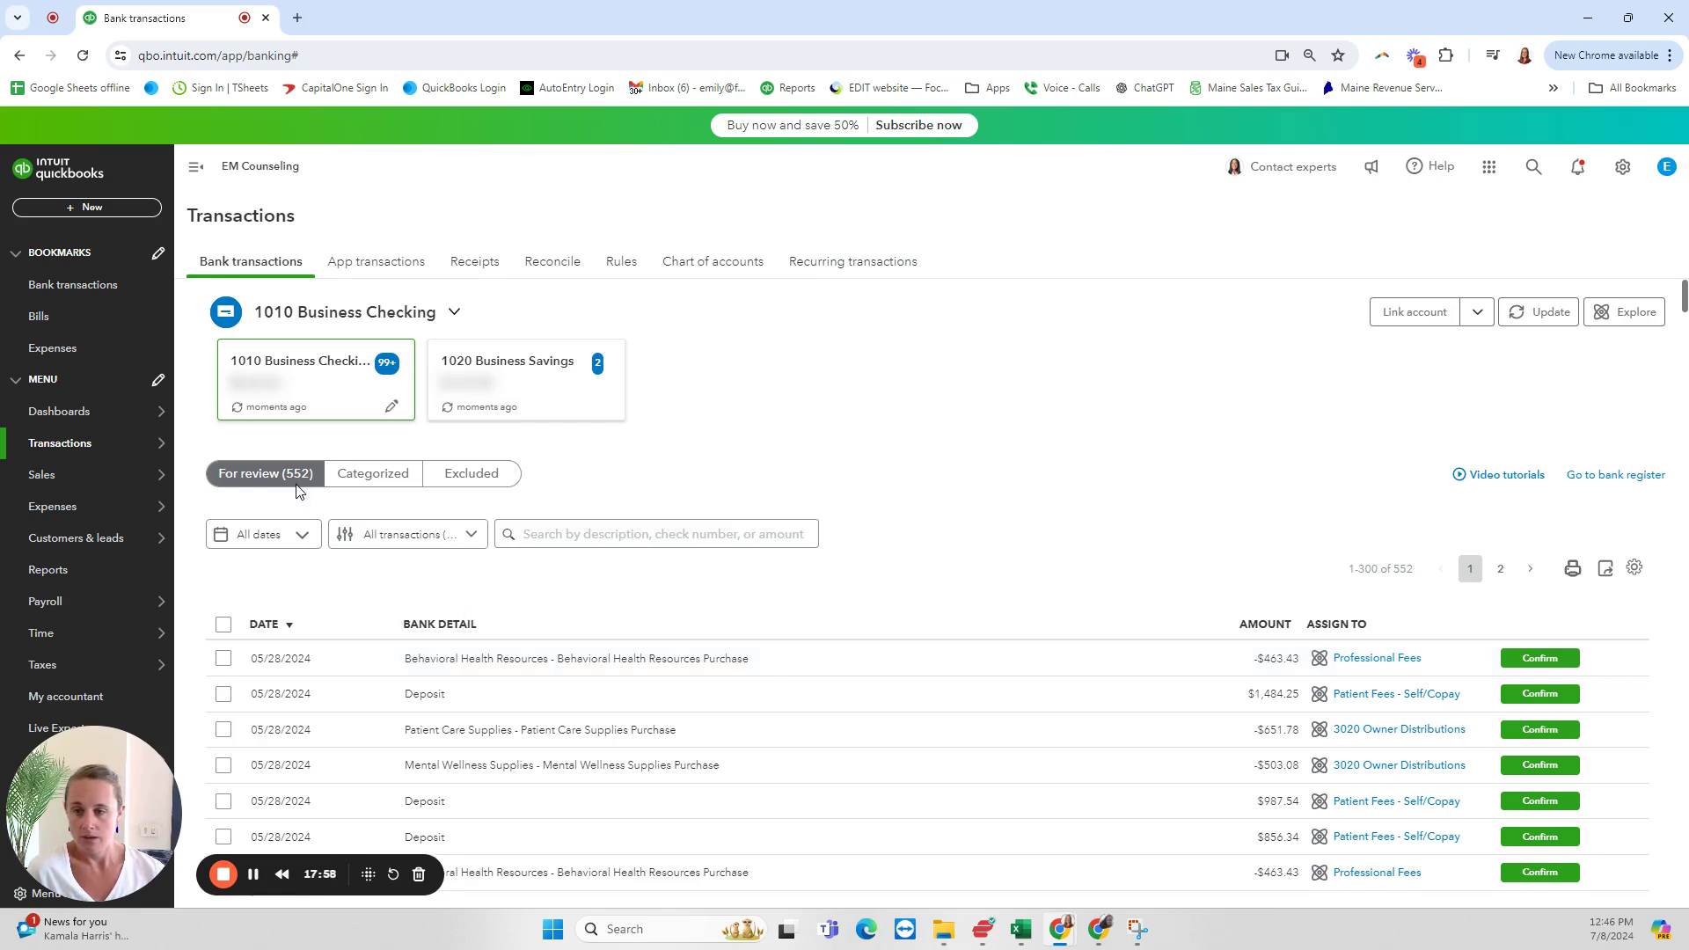
{"action": "left_click", "coordinate": [360, 486]}
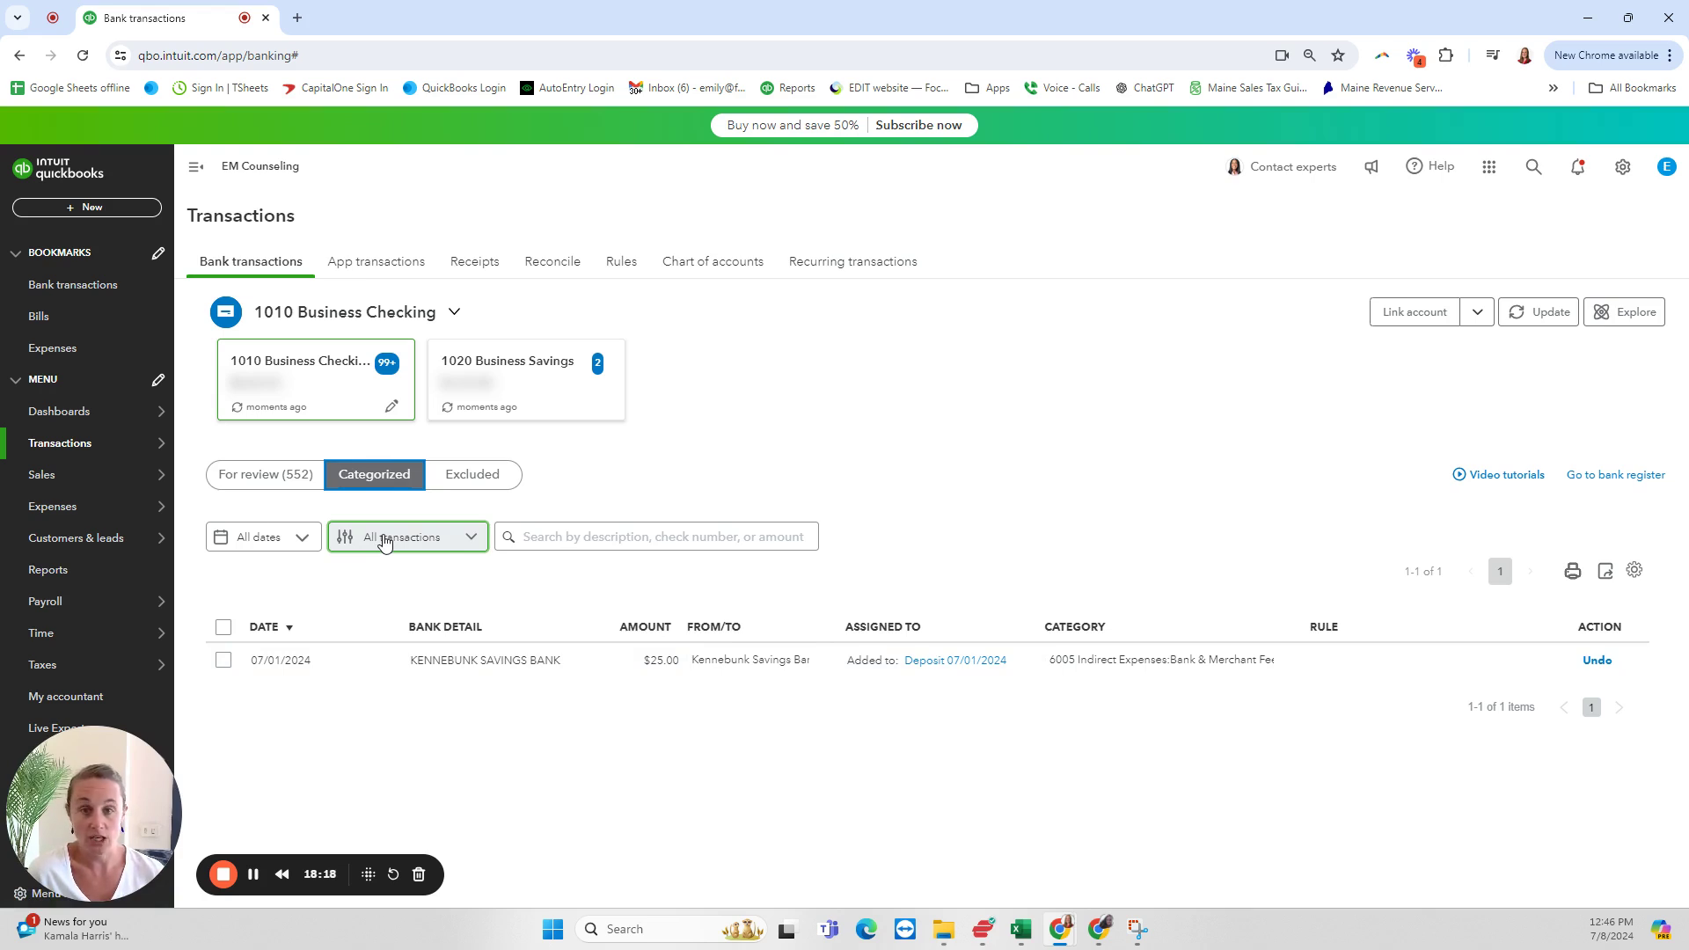
{"action": "left_click", "coordinate": [257, 485]}
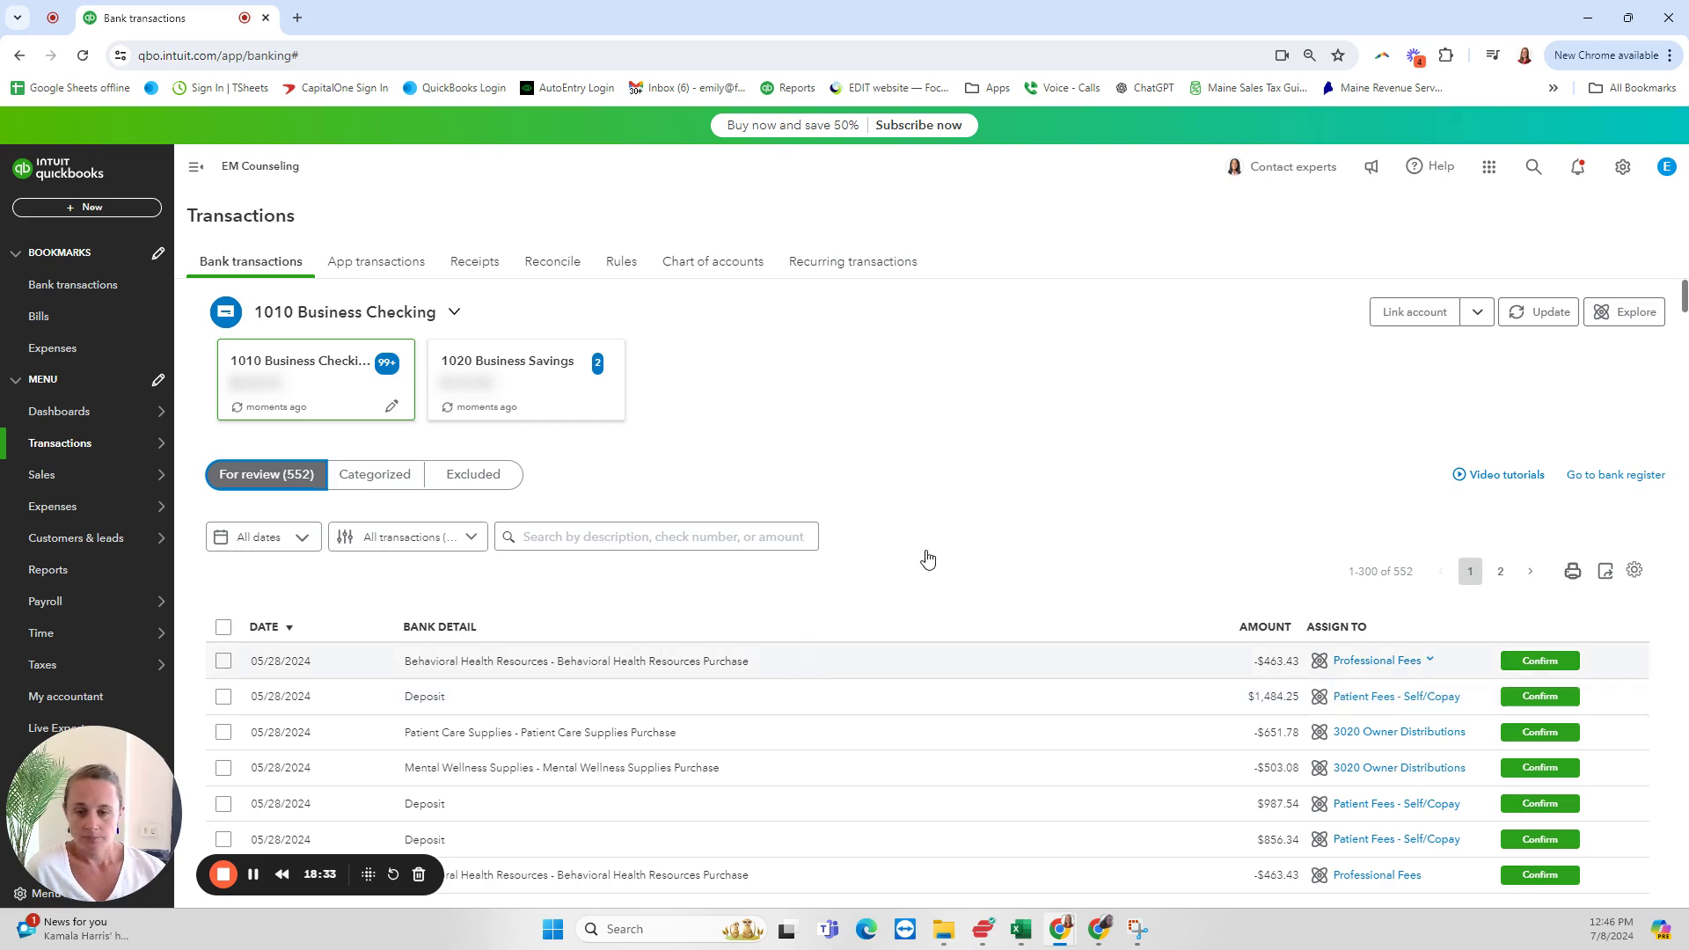
Expand the first 05/28/2024 Behavioral Health Resources transaction and copy the vendor name from its bank detail
{"action": "left_click", "coordinate": [1425, 667]}
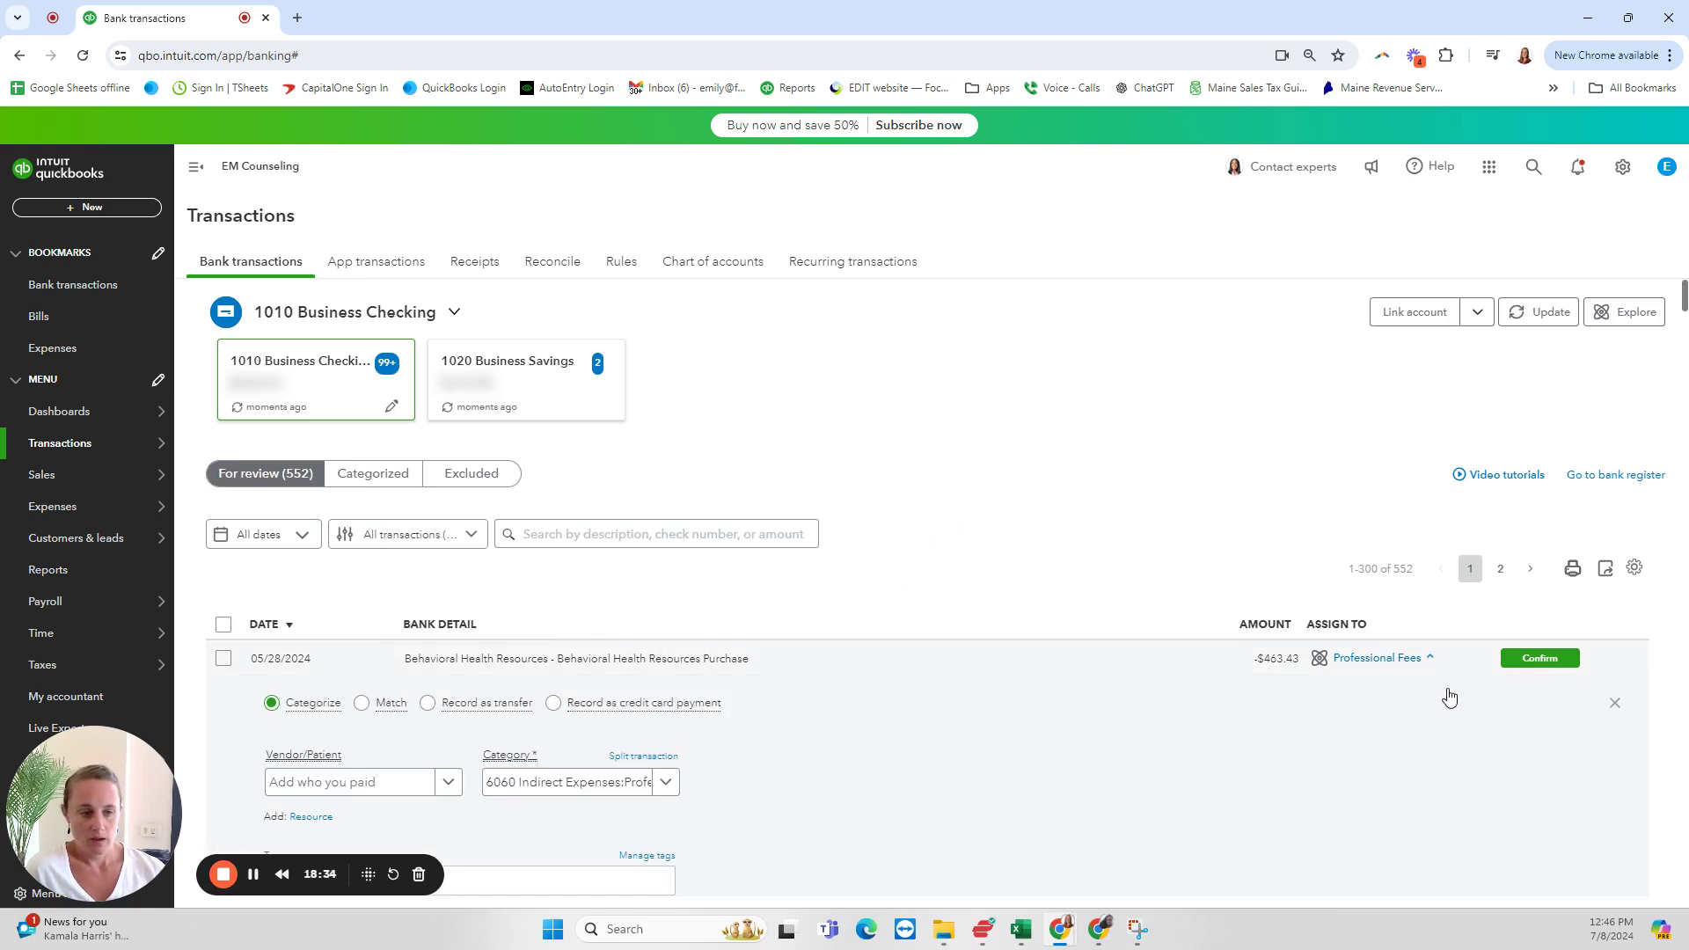
{"action": "scroll", "coordinate": [965, 472], "scroll_direction": "down", "scroll_amount": 3}
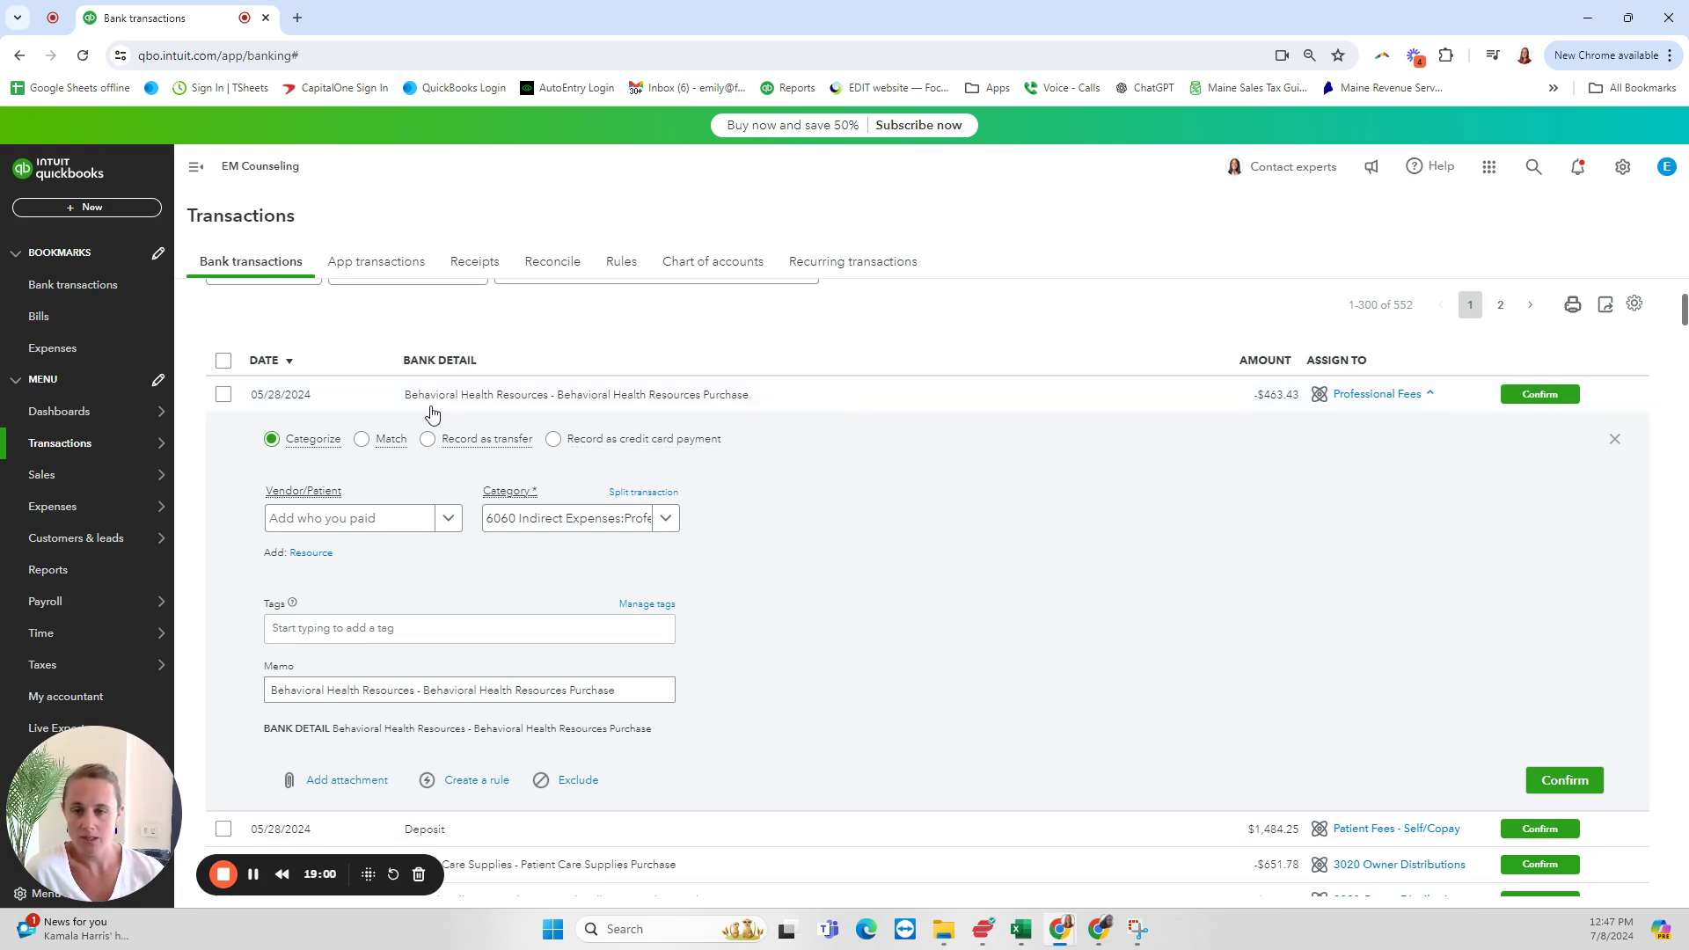
{"action": "left_click_drag", "start_coordinate": [406, 397], "coordinate": [549, 409]}
{"action": "key", "text": "ctrl+c"}
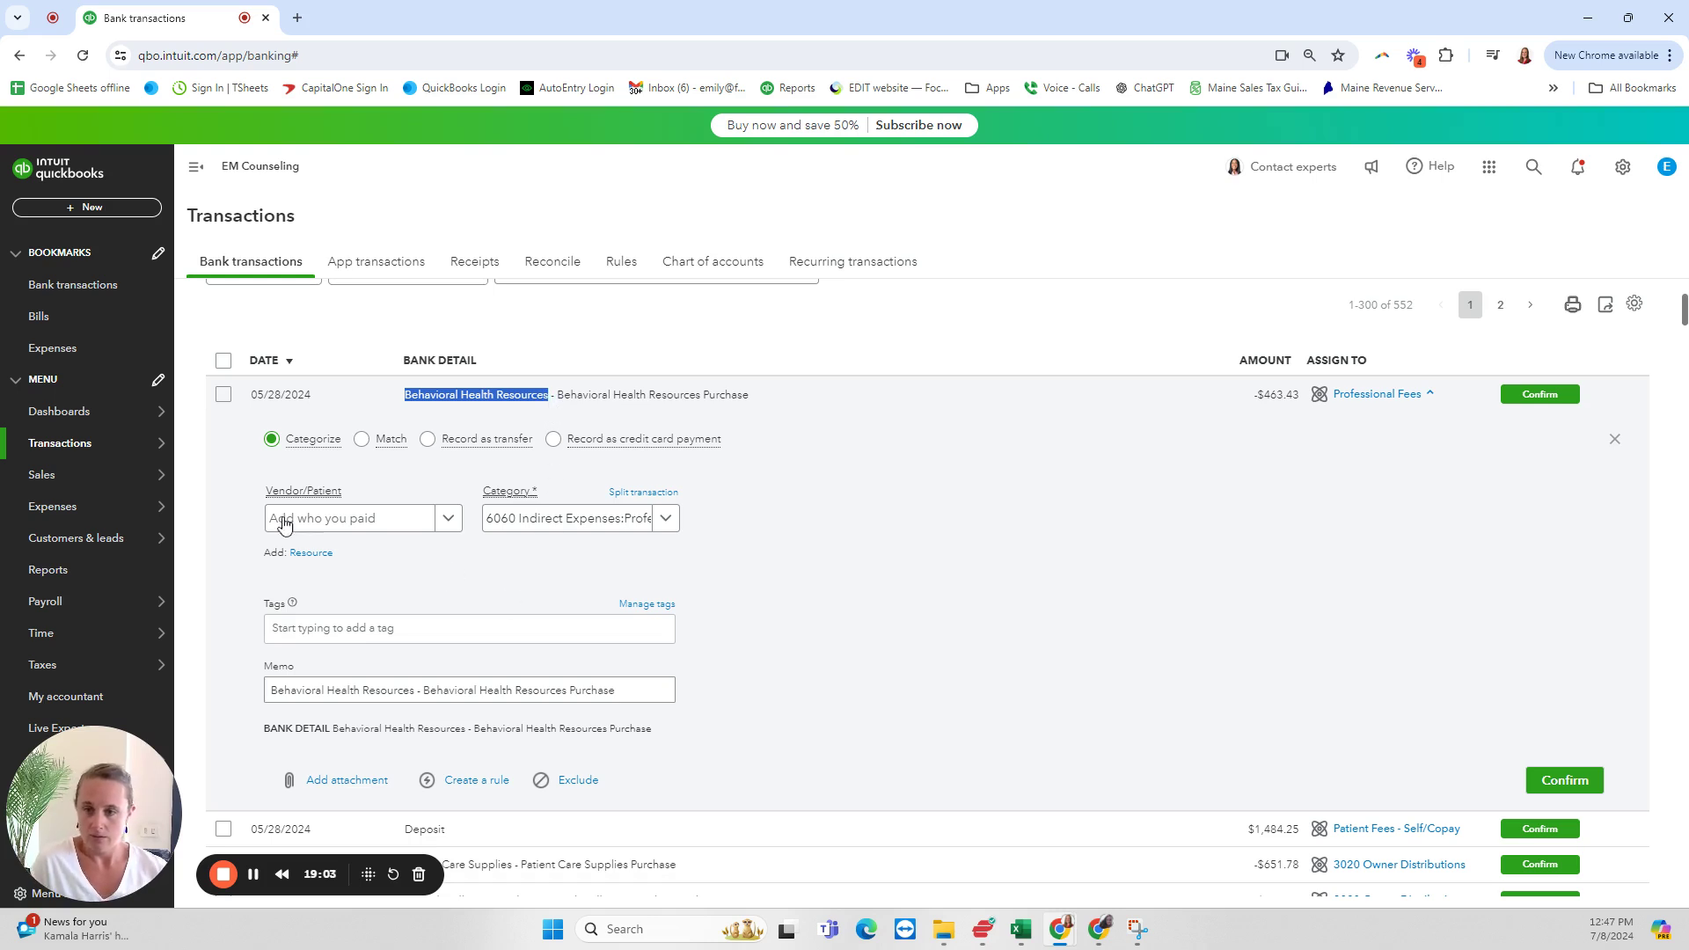
{"action": "left_click", "coordinate": [295, 401]}
{"action": "scroll", "coordinate": [521, 473], "scroll_direction": "up", "scroll_amount": 3}
{"action": "left_click", "coordinate": [635, 667]}
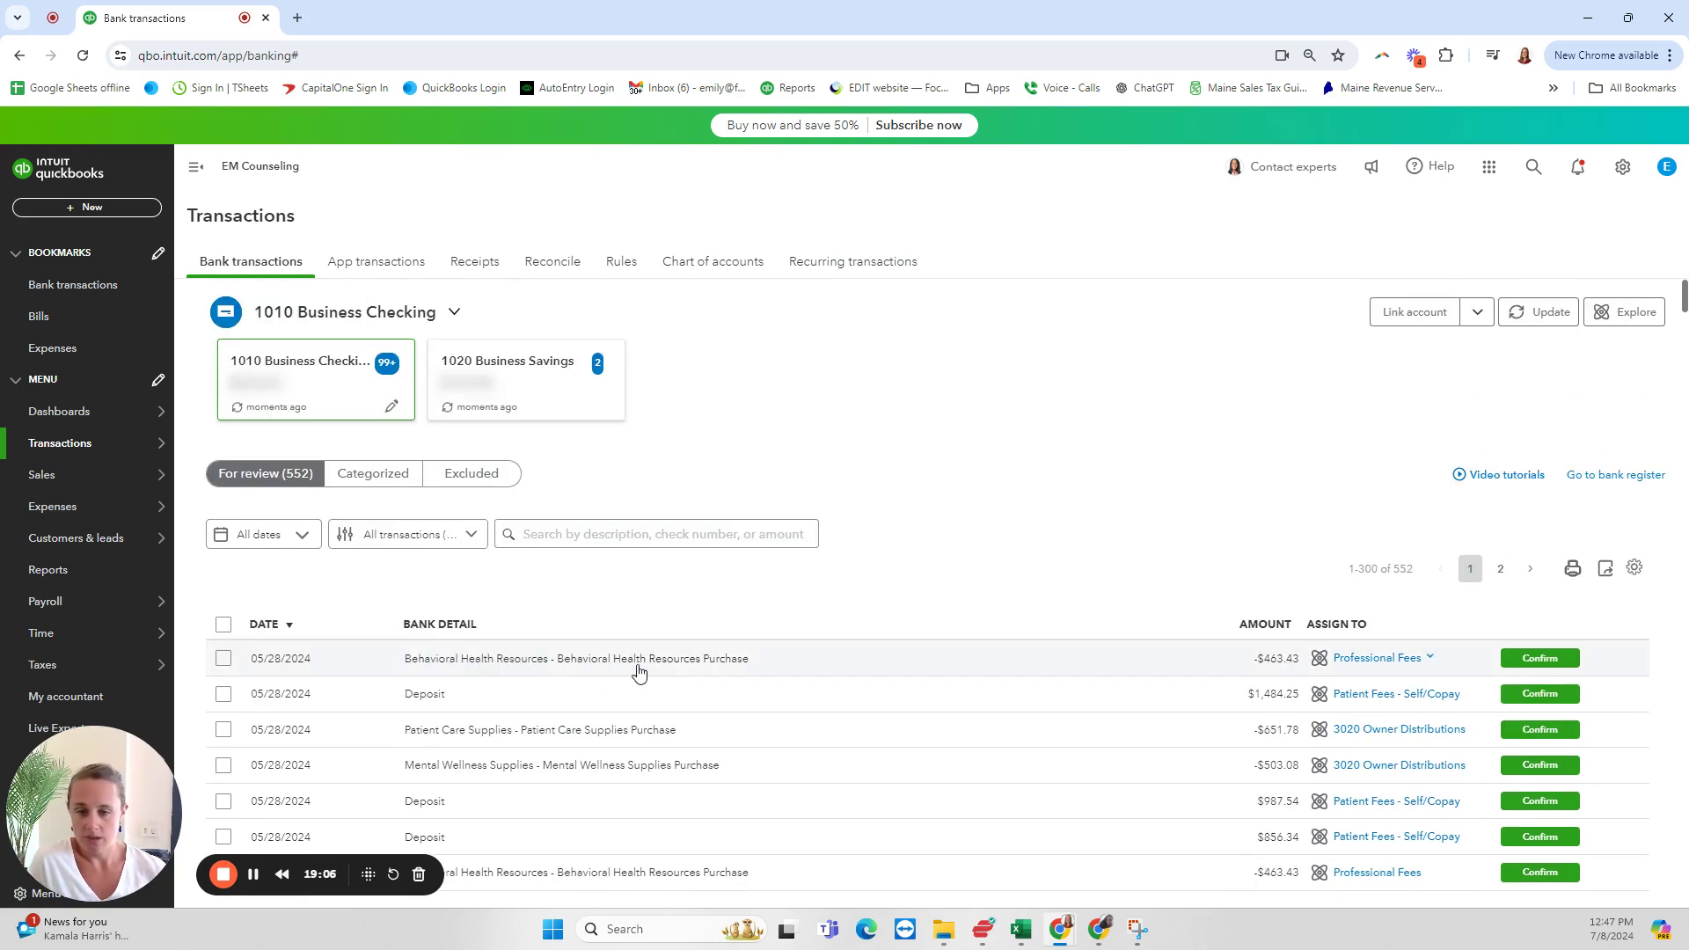
Add Behavioral Health Resources as a new vendor from the 05/28/2024 transaction and save the contact
{"action": "left_click", "coordinate": [606, 660]}
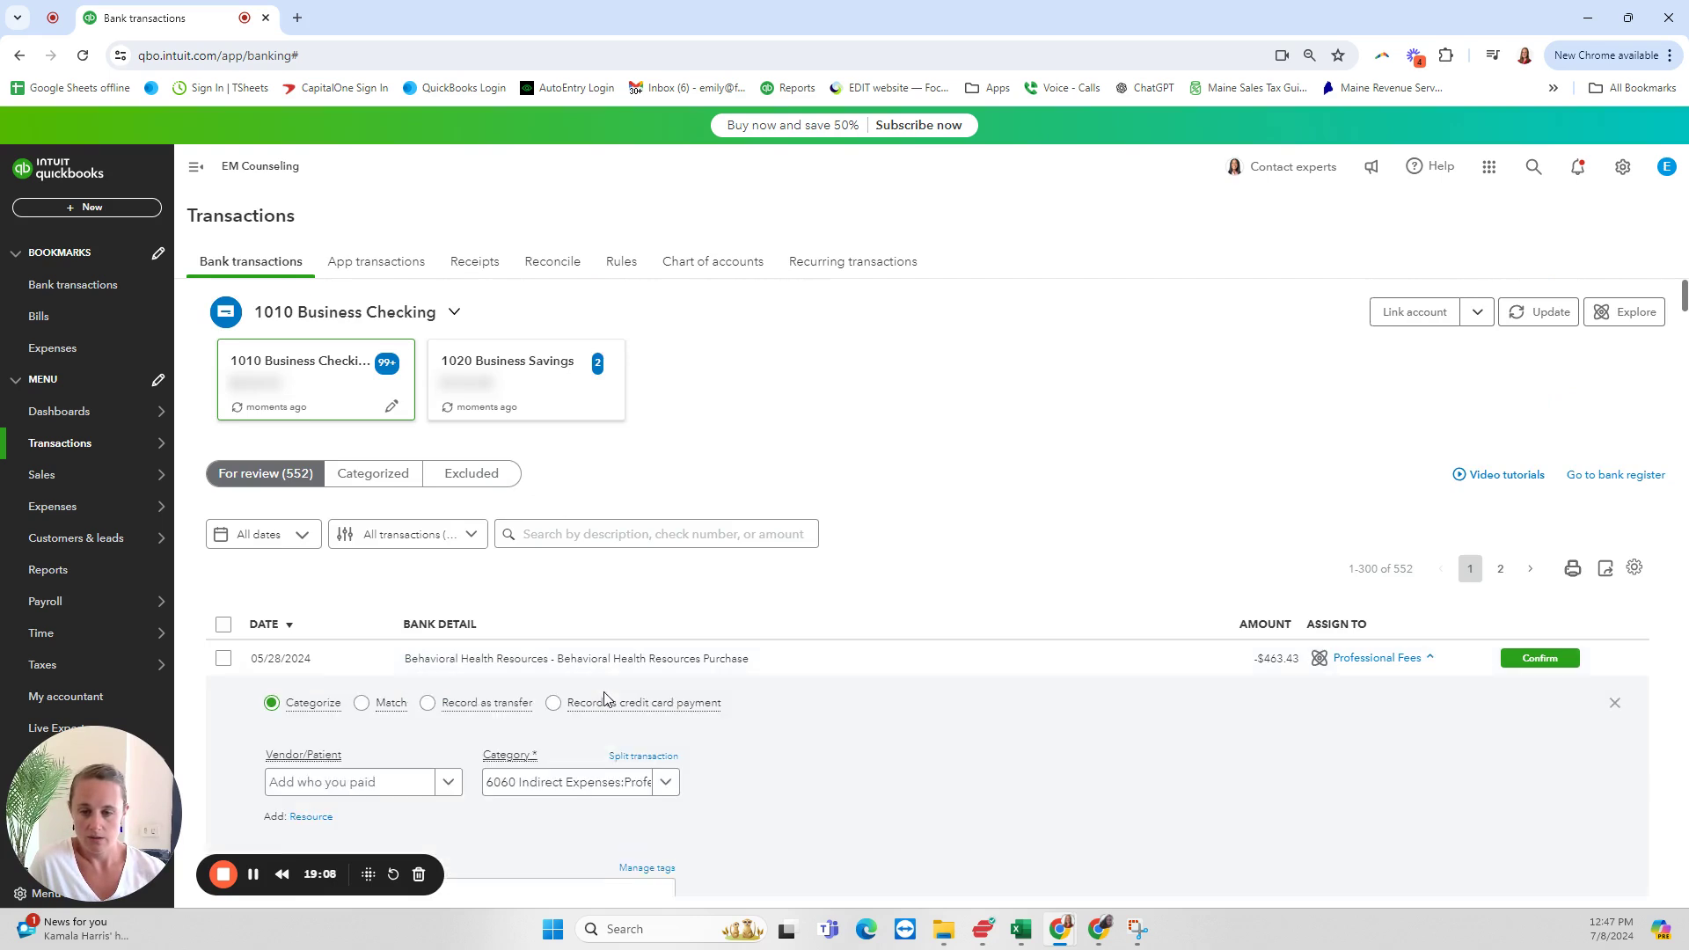
{"action": "scroll", "coordinate": [605, 686], "scroll_direction": "down", "scroll_amount": 2}
{"action": "left_click", "coordinate": [354, 608]}
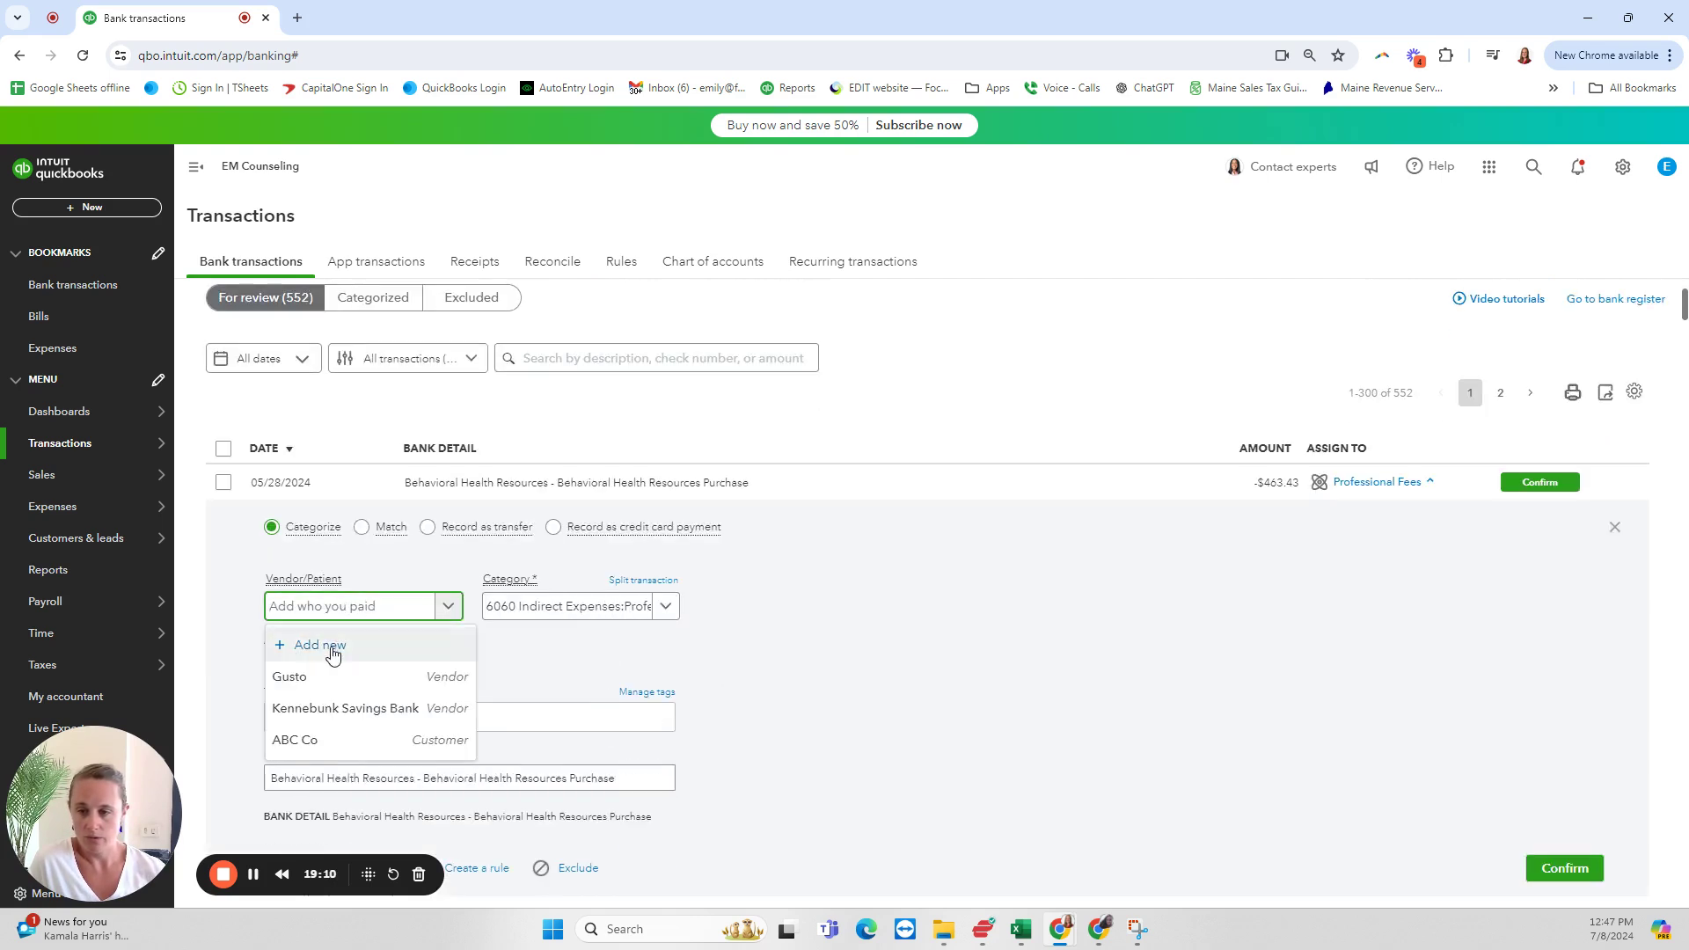
{"action": "key", "text": "ctrl+v"}
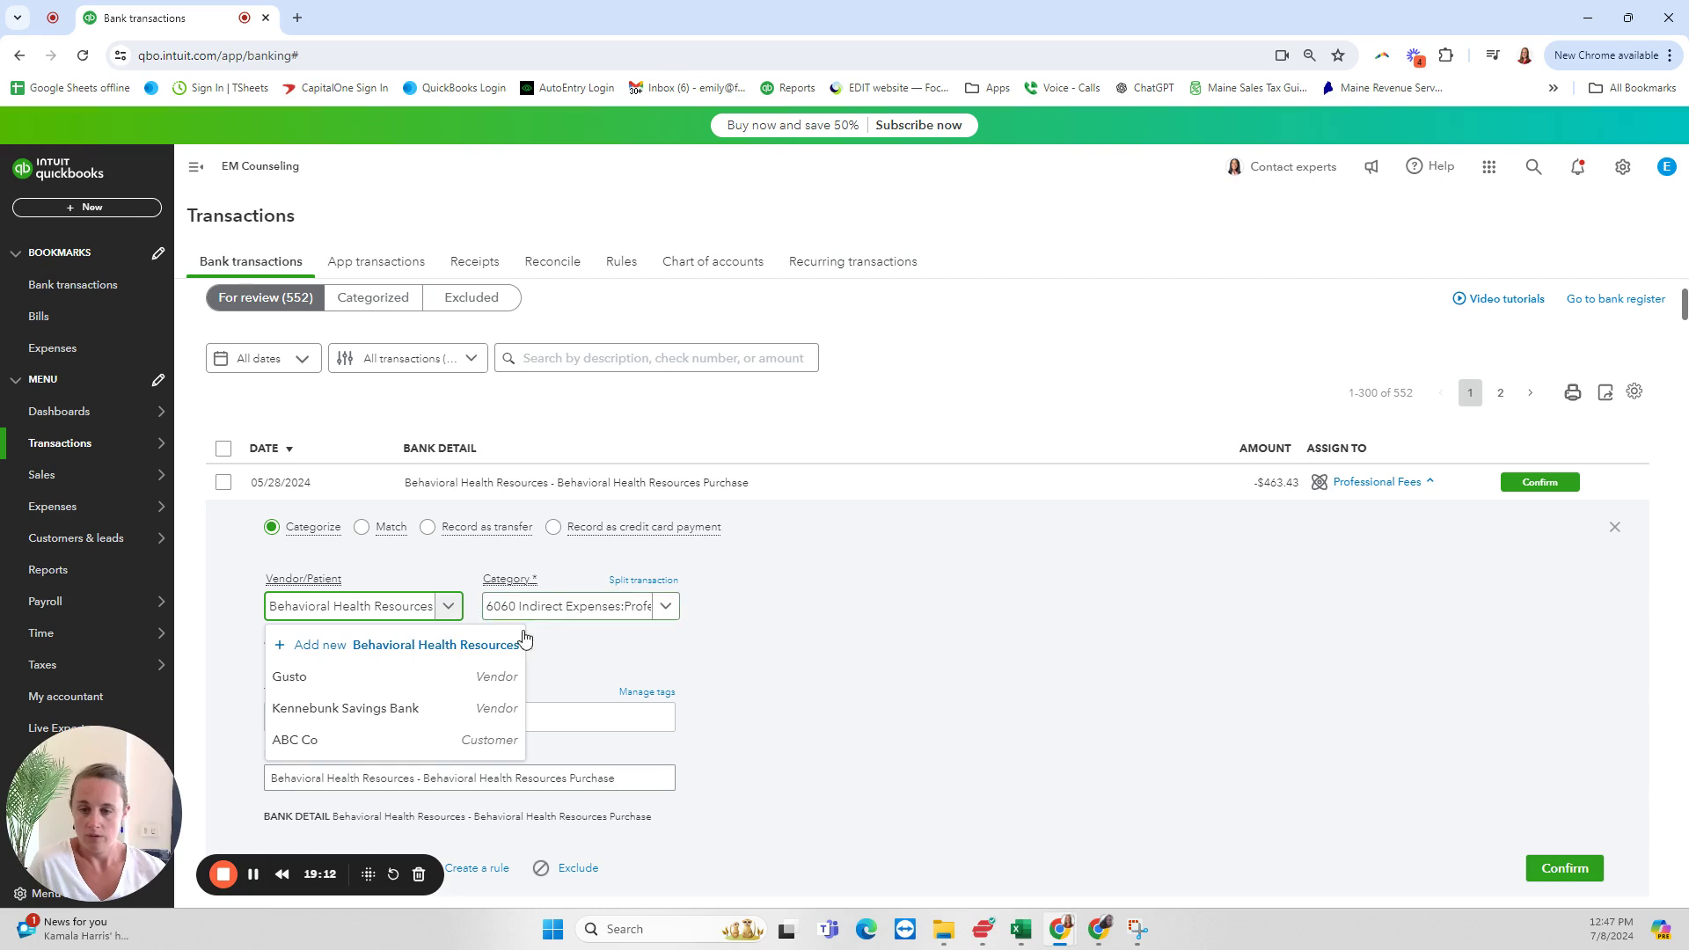
{"action": "left_click", "coordinate": [447, 647]}
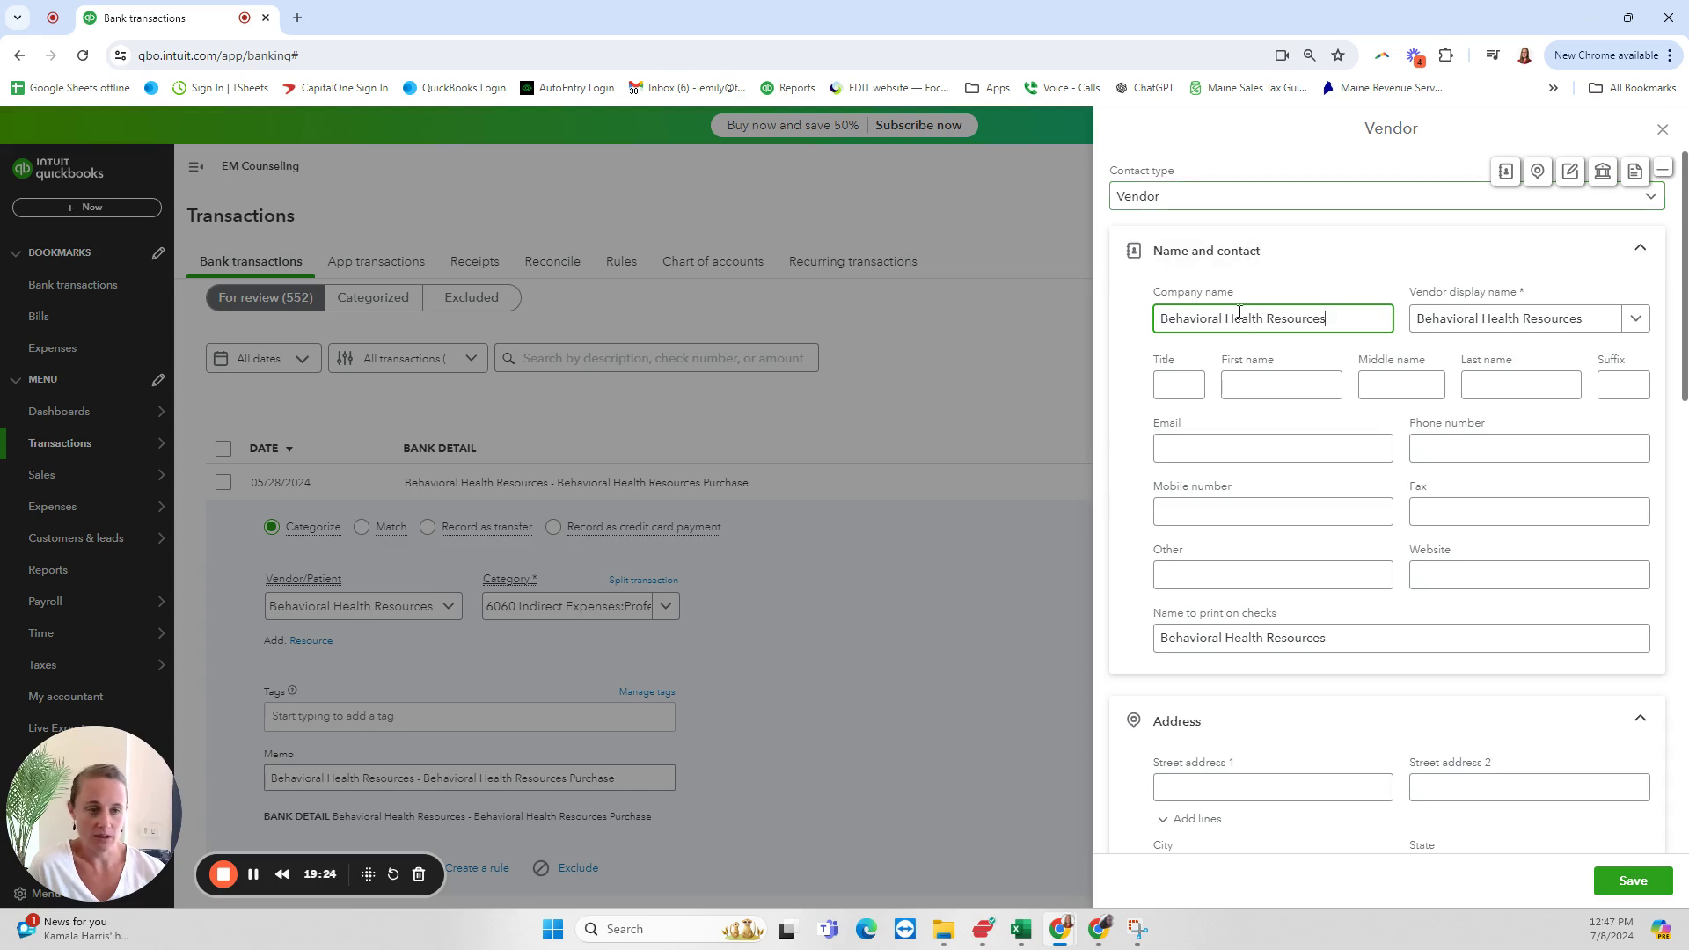
{"action": "scroll", "coordinate": [1452, 730], "scroll_direction": "down", "scroll_amount": 15}
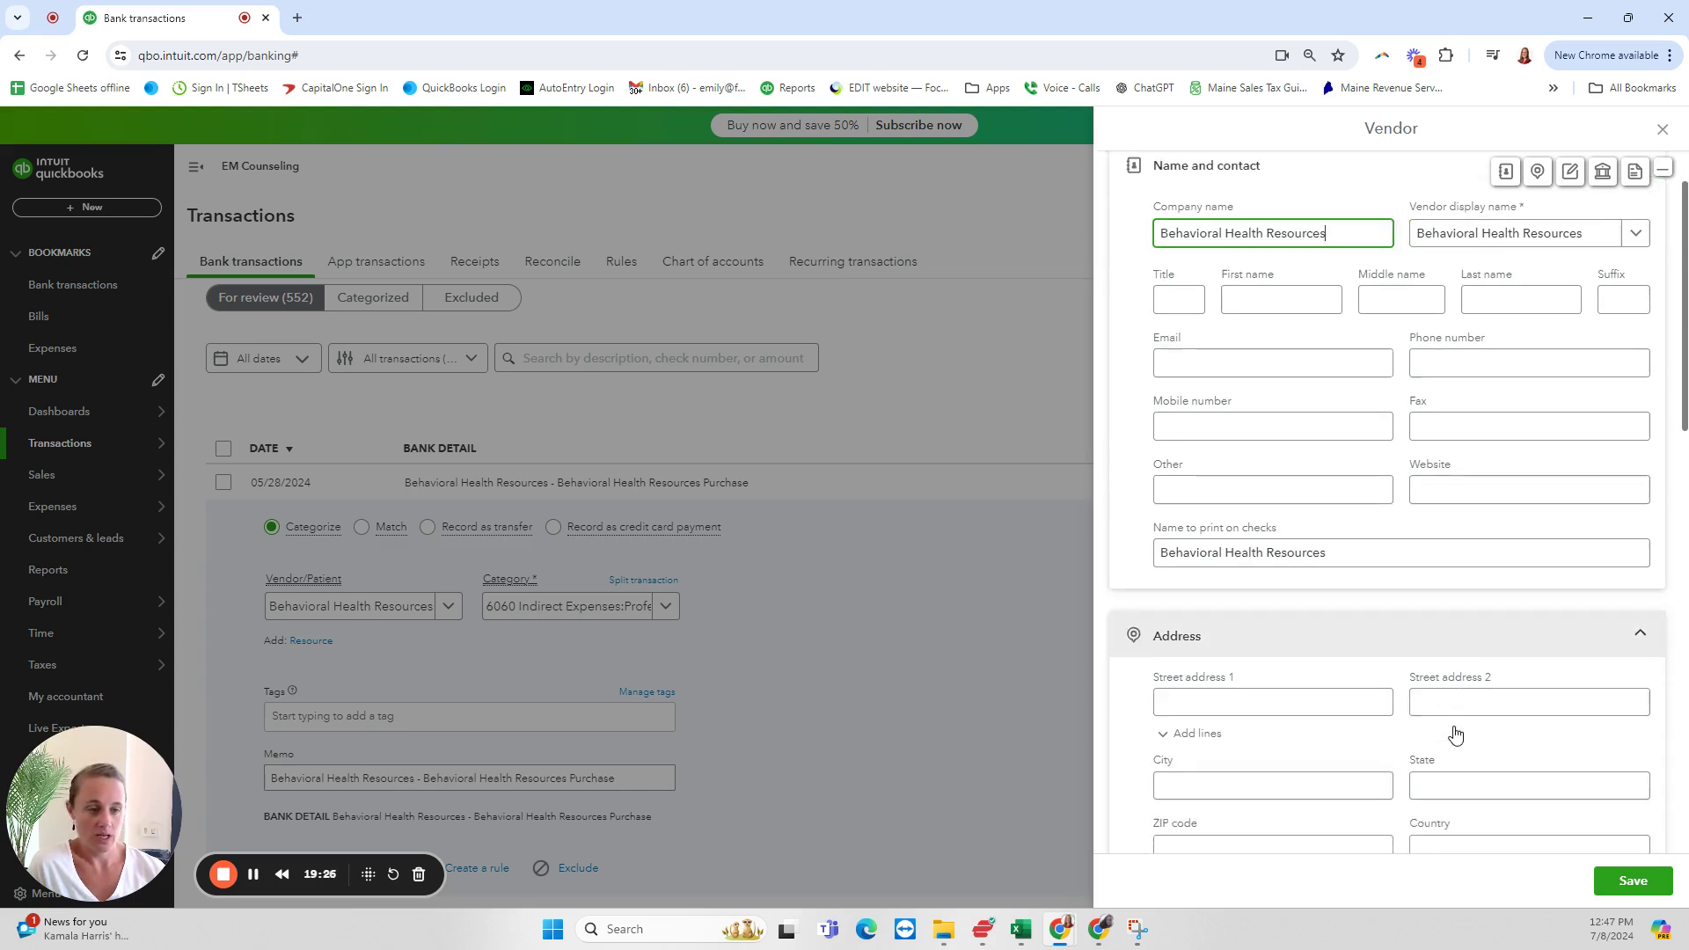
{"action": "left_click", "coordinate": [1630, 882]}
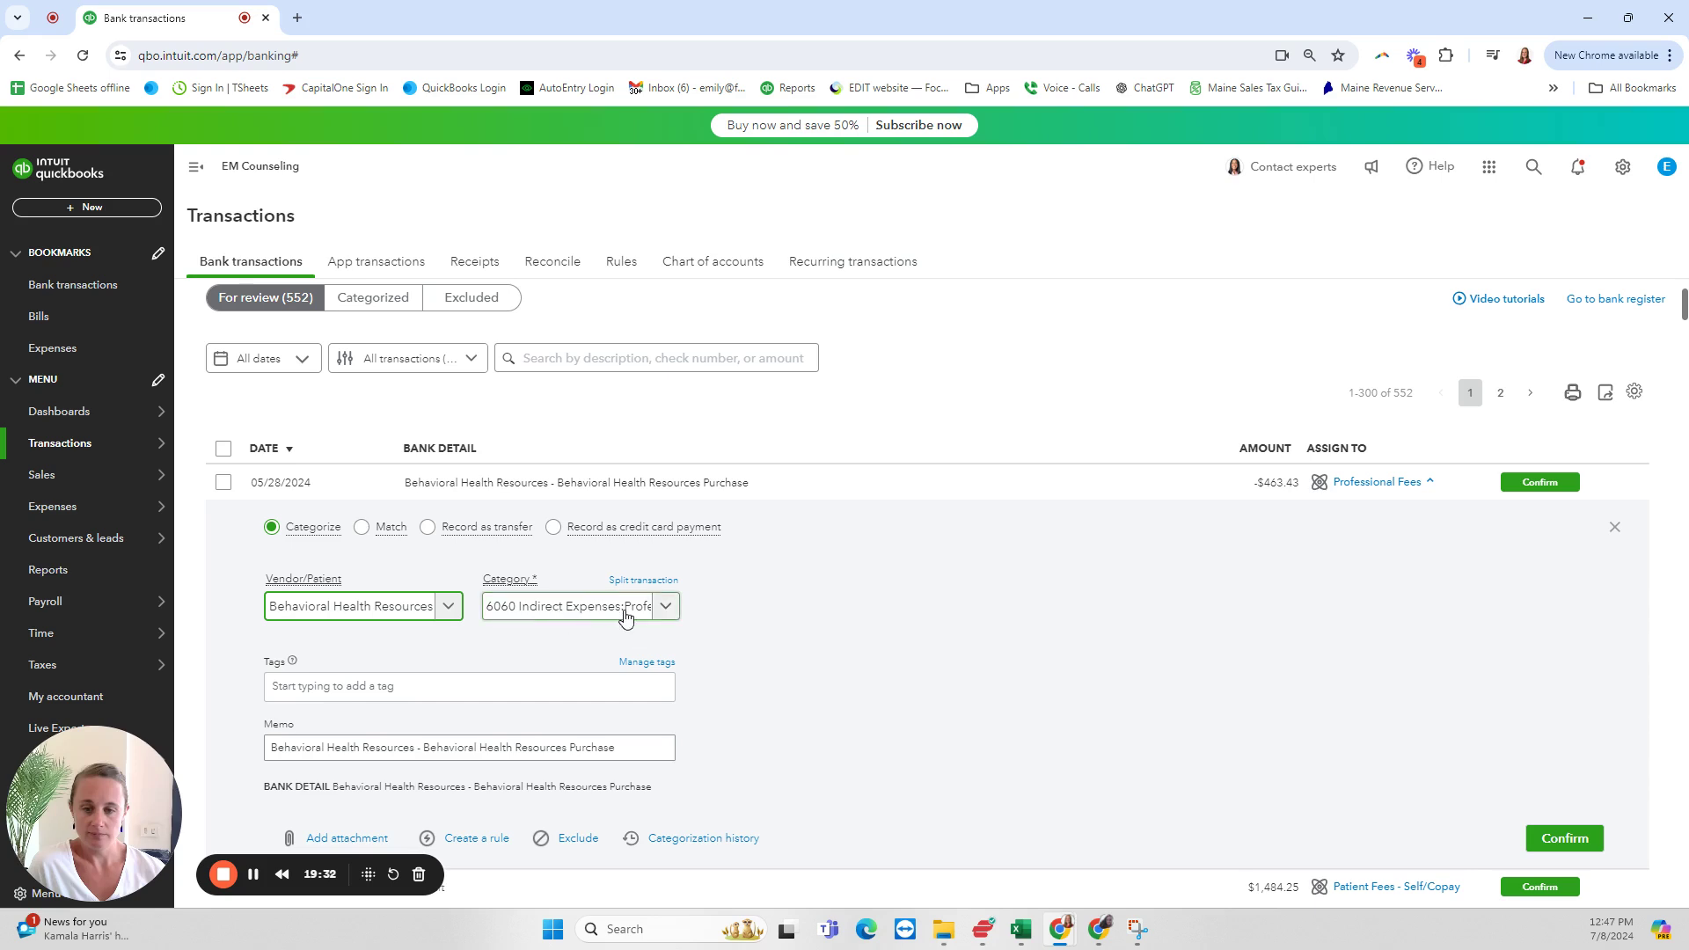
Look through the full list of categories available for the Behavioral Health Resources transaction
{"action": "left_click", "coordinate": [666, 607]}
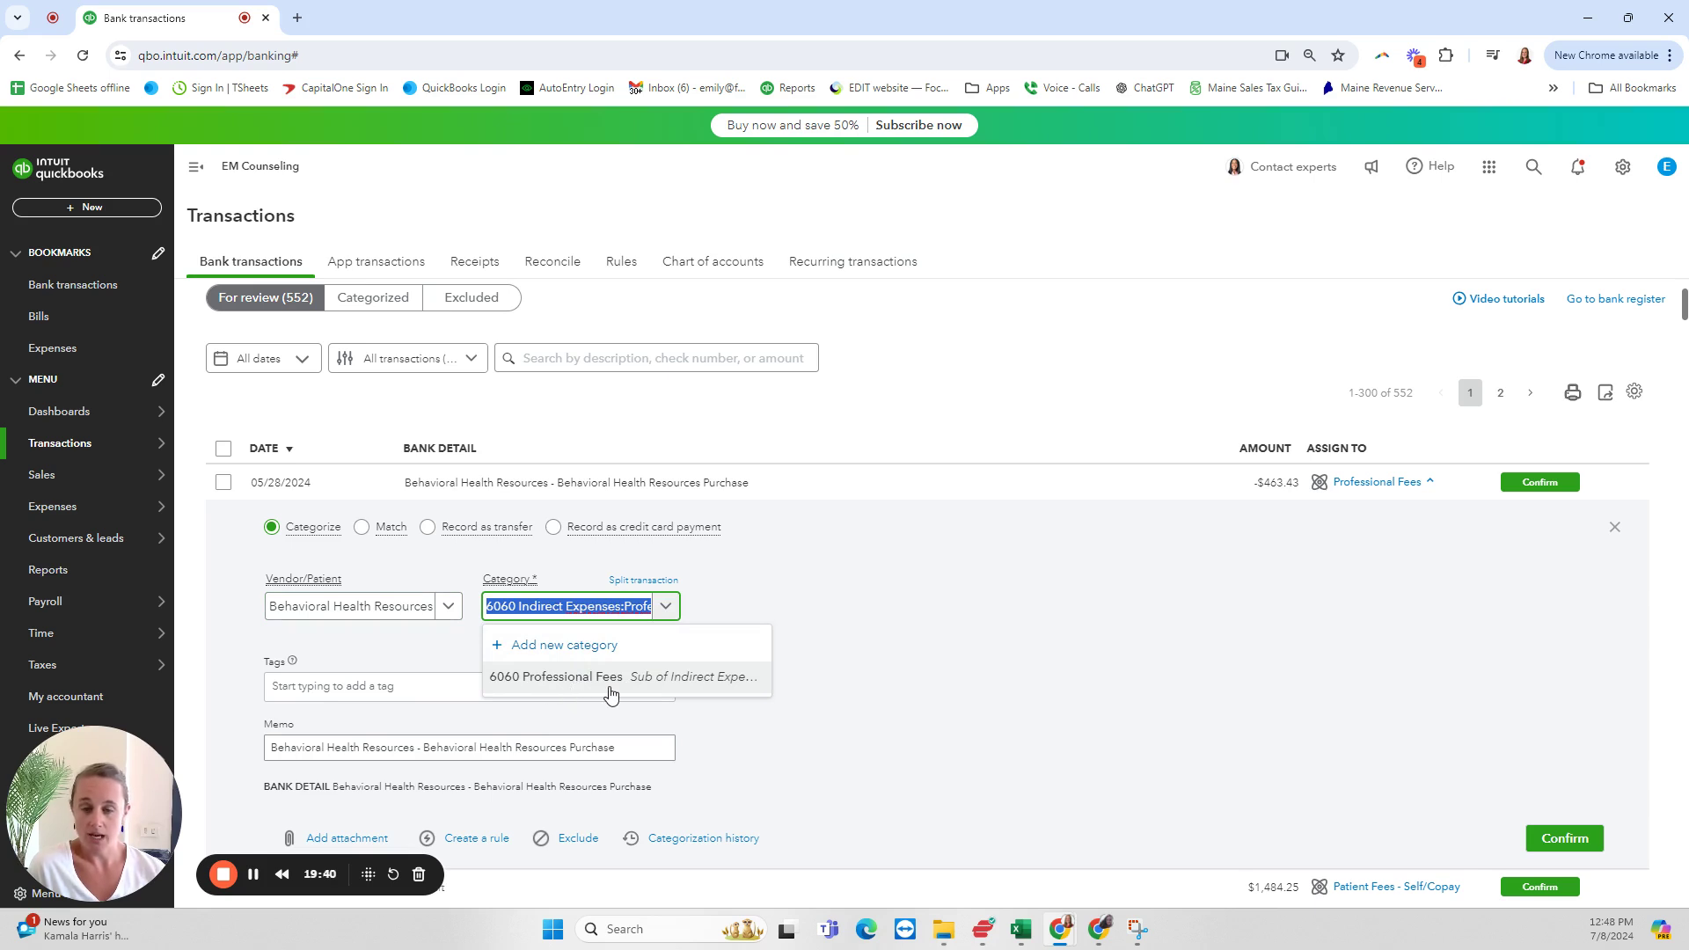
{"action": "left_click", "coordinate": [774, 591]}
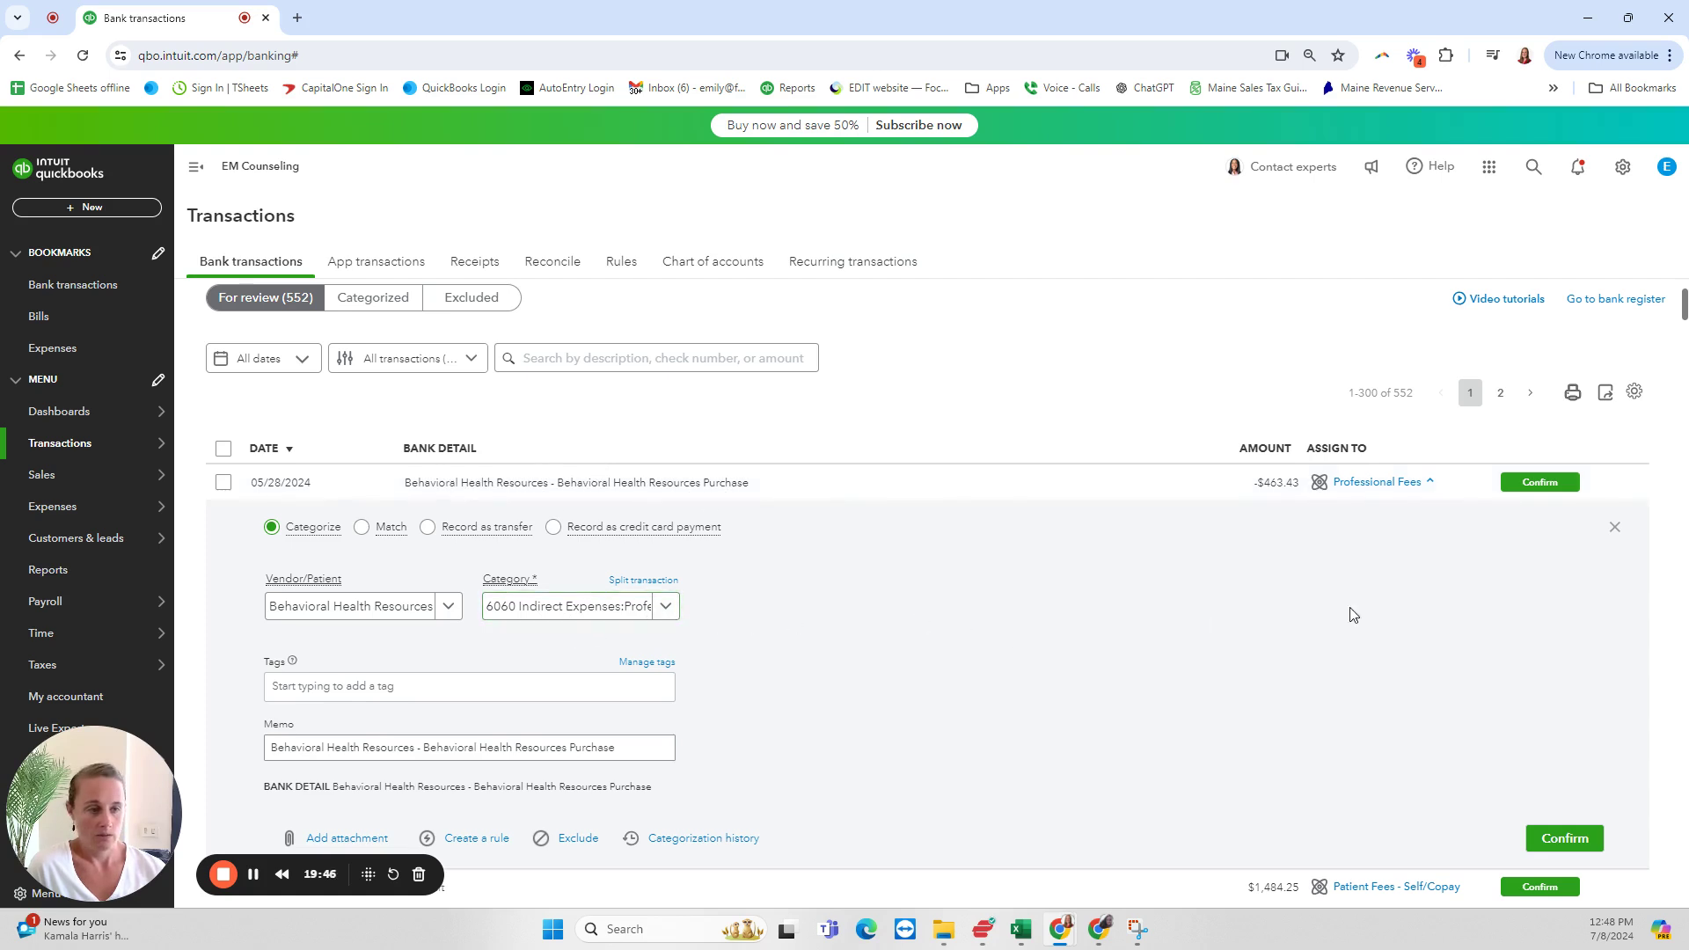
{"action": "left_click", "coordinate": [667, 606]}
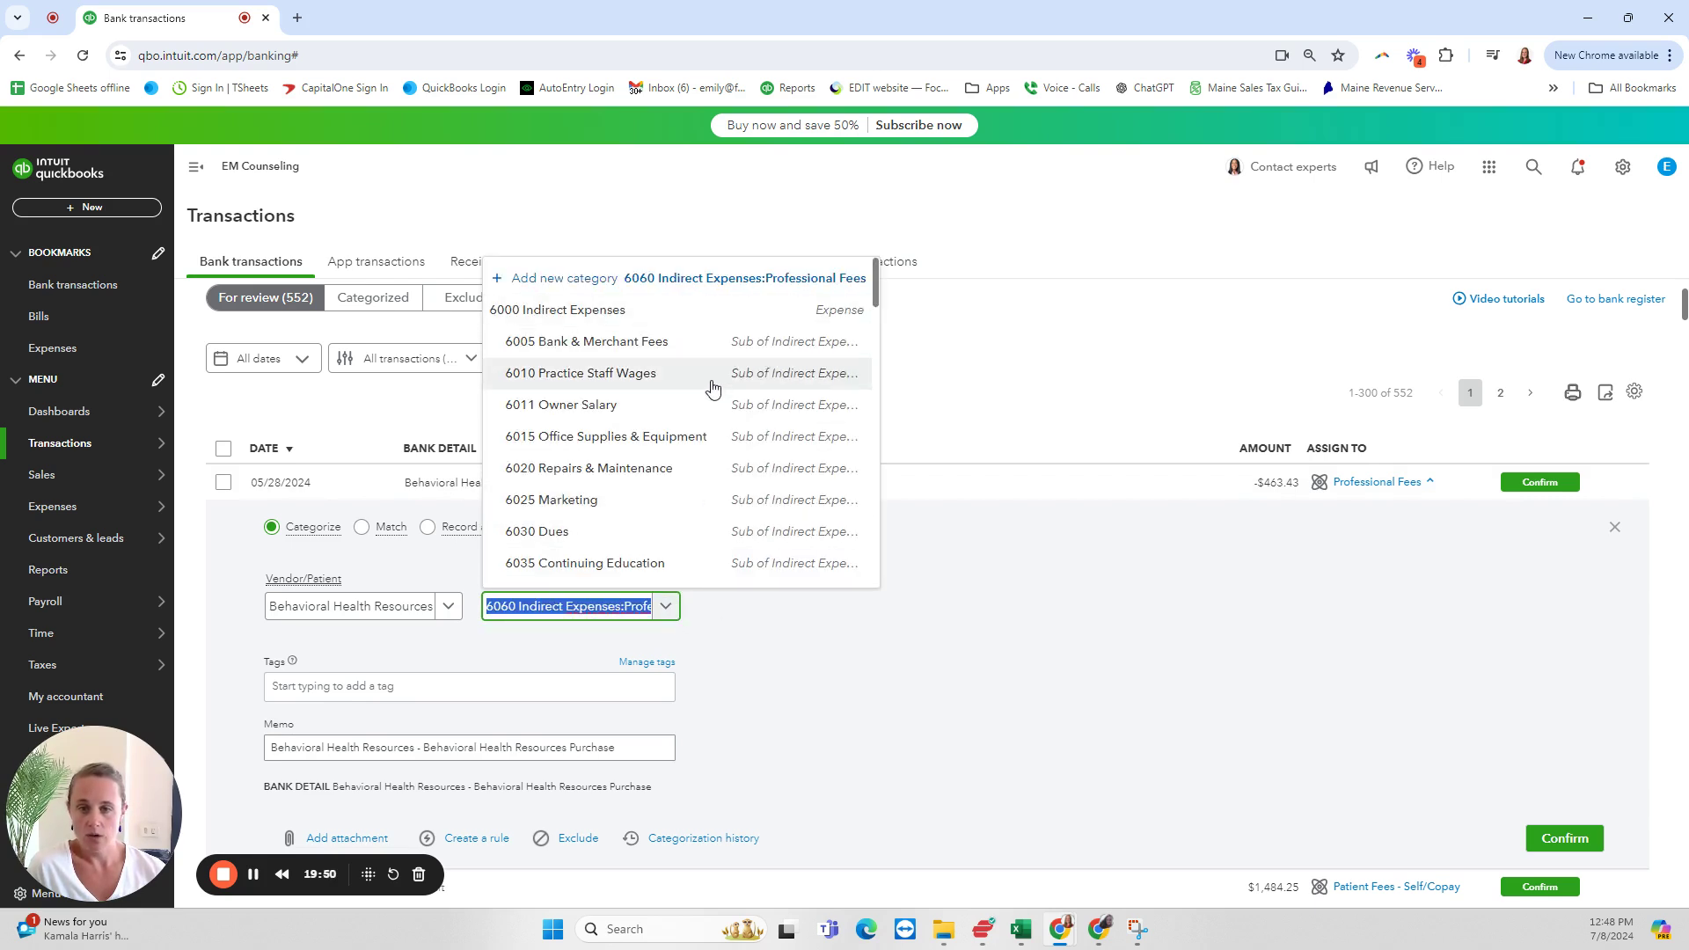
{"action": "scroll", "coordinate": [713, 388], "scroll_direction": "down", "scroll_amount": 2}
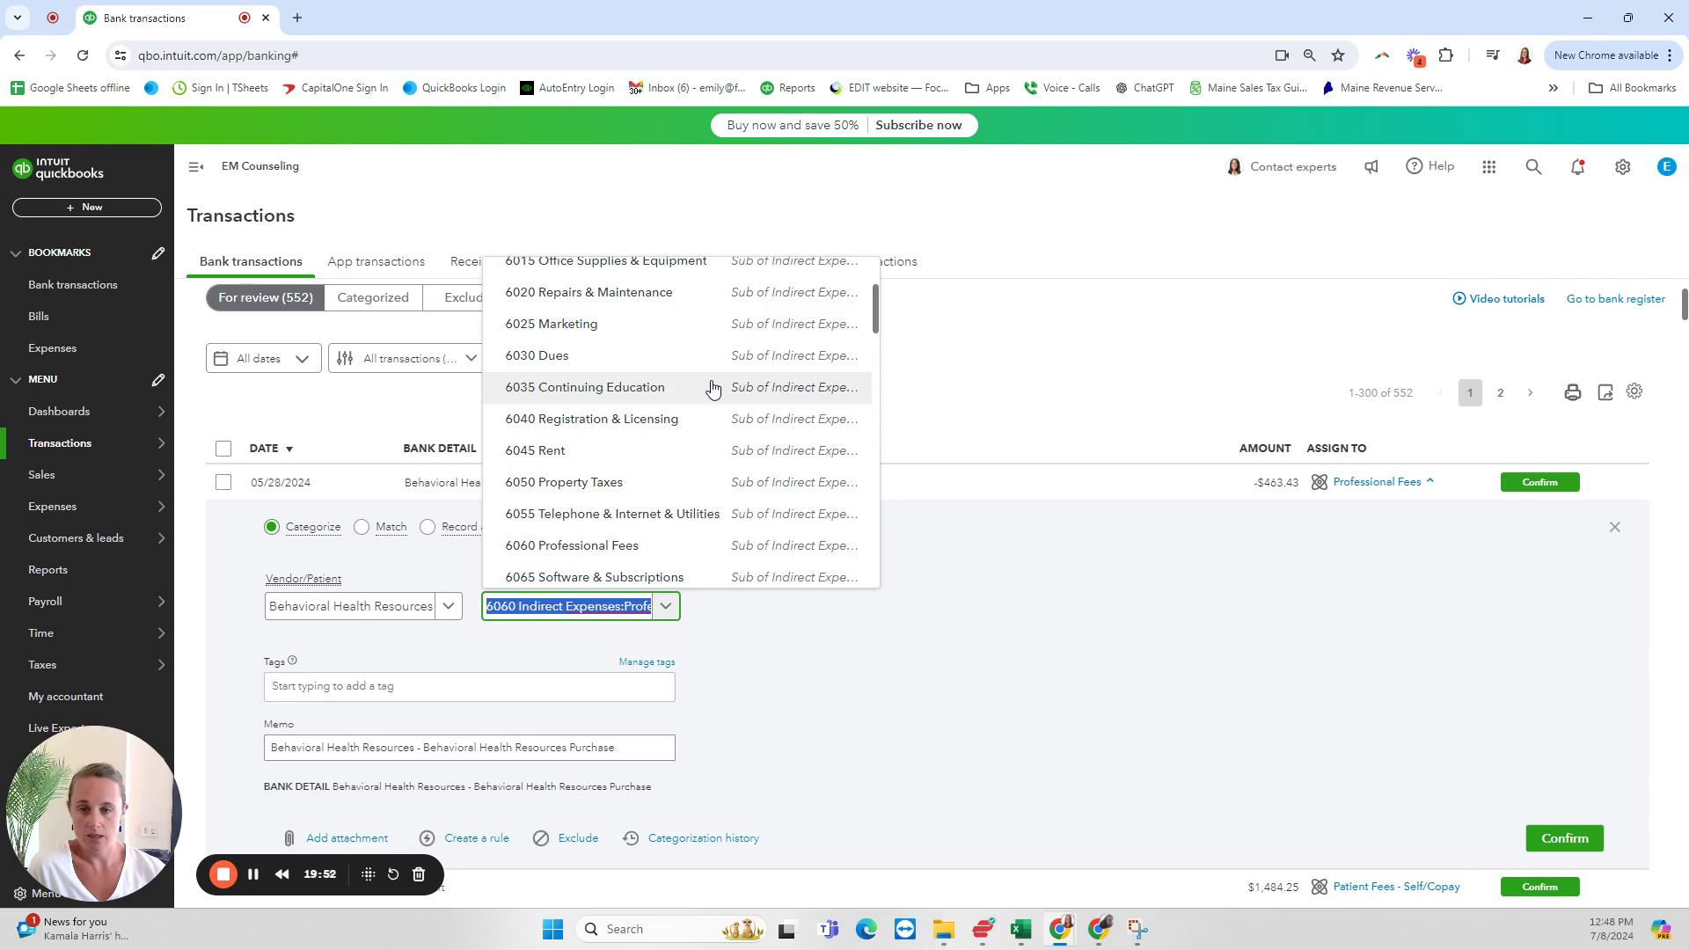
{"action": "scroll", "coordinate": [712, 388], "scroll_direction": "down", "scroll_amount": 3}
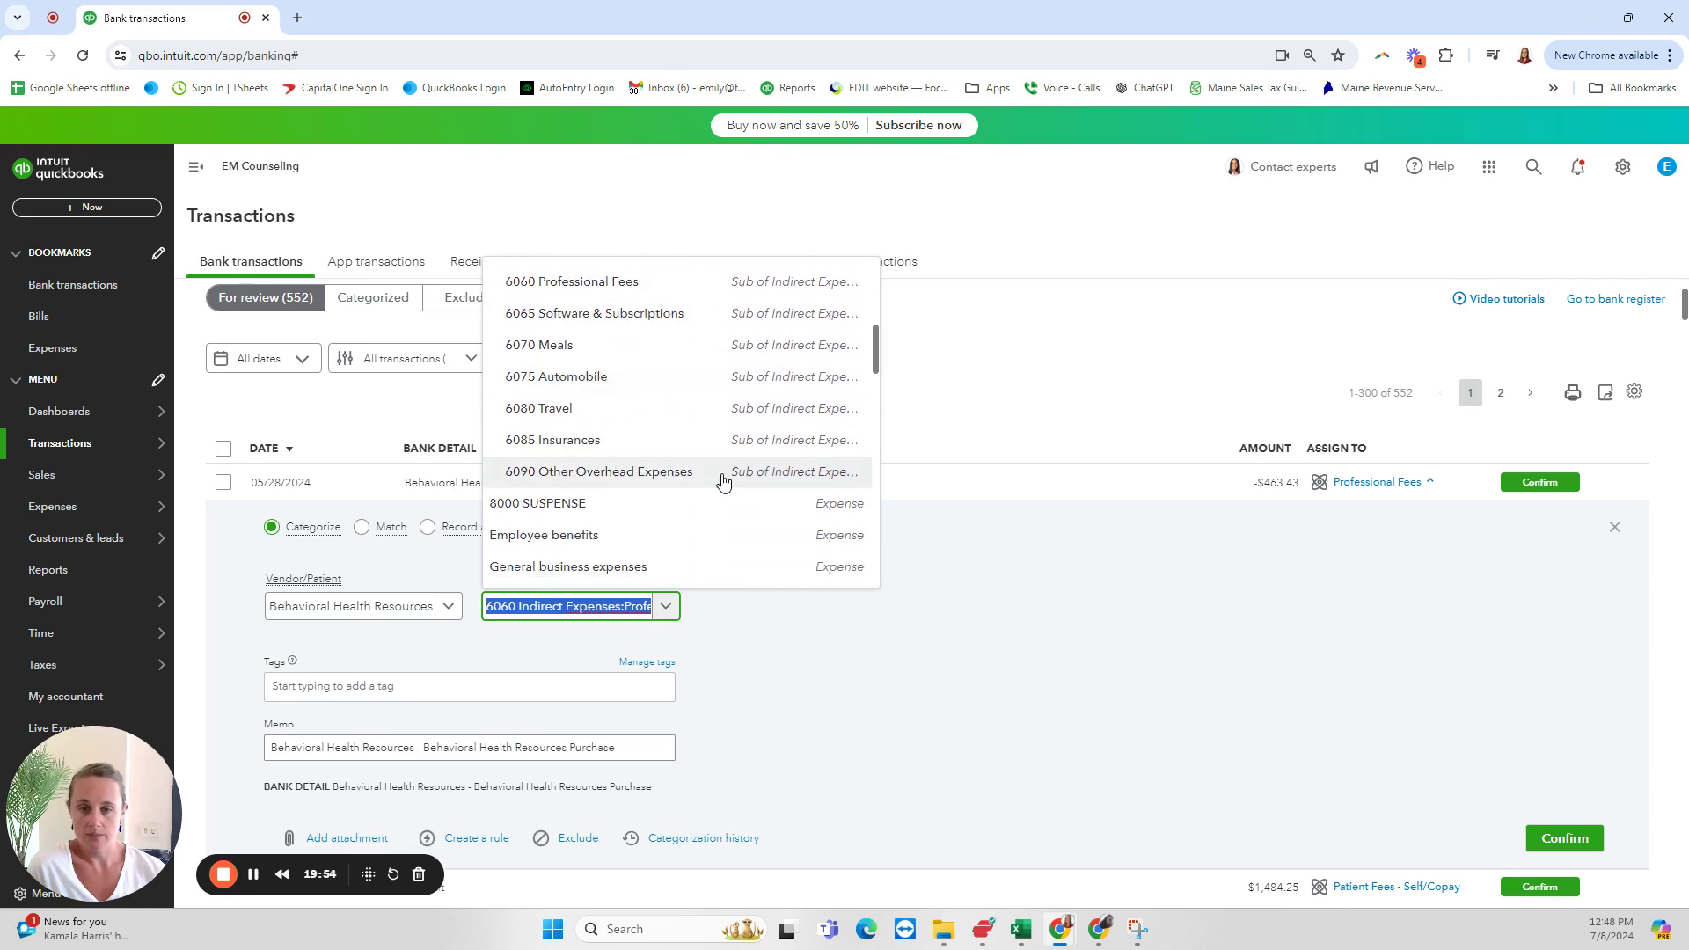
{"action": "scroll", "coordinate": [730, 523], "scroll_direction": "down", "scroll_amount": 8}
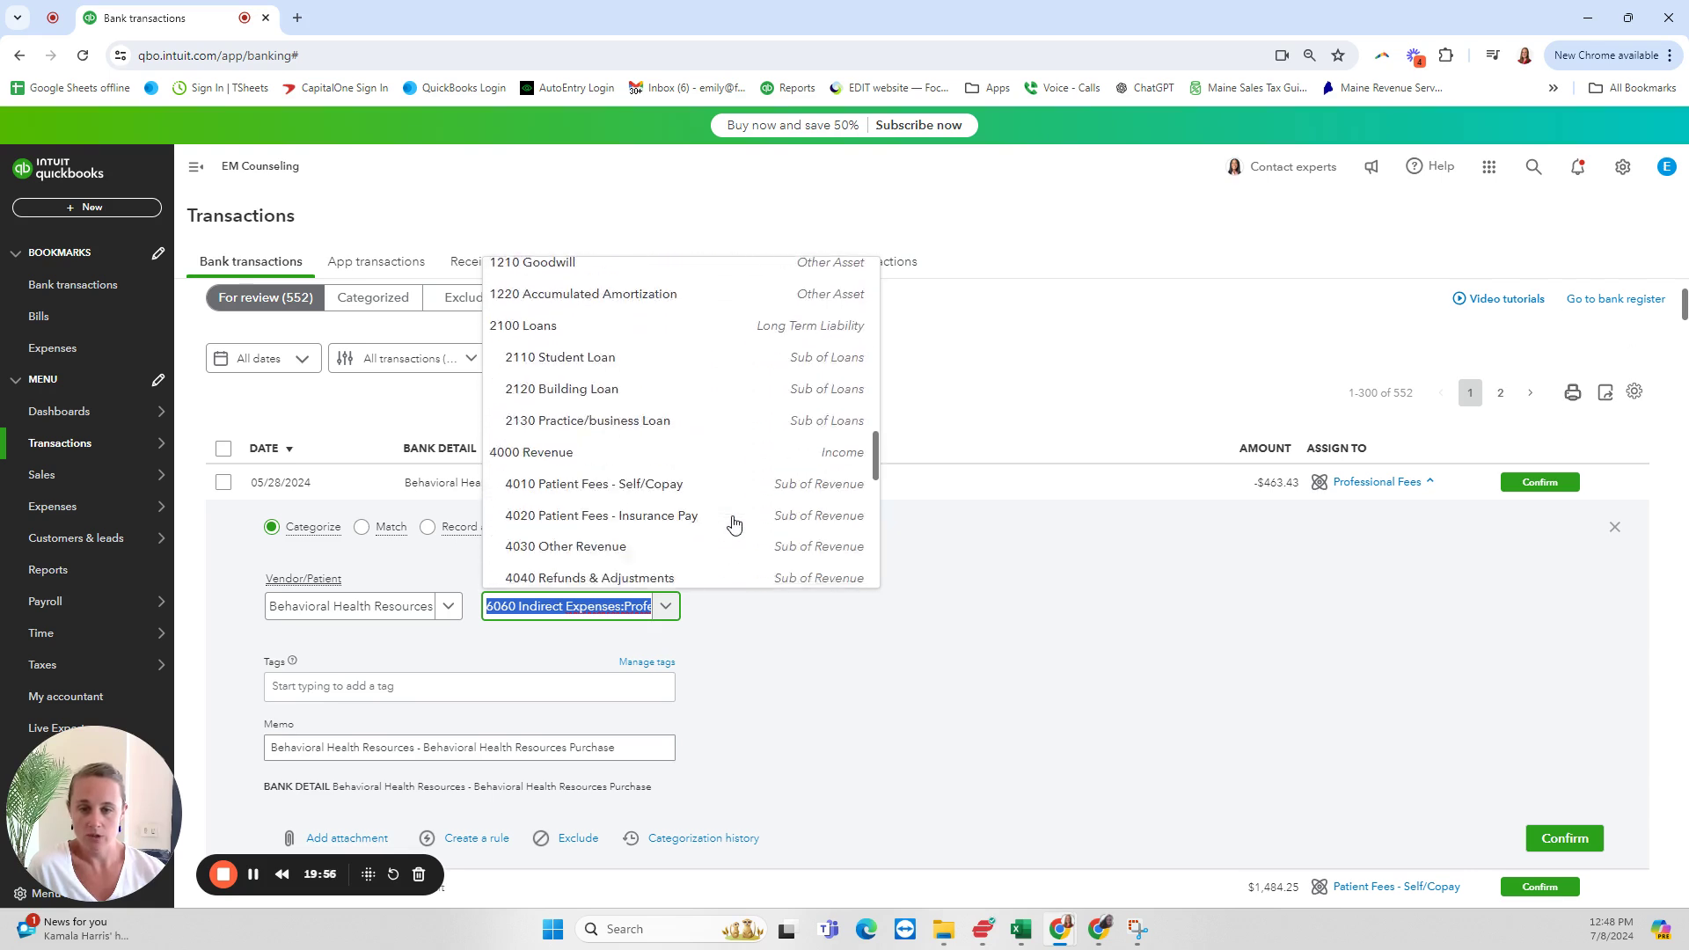
{"action": "scroll", "coordinate": [733, 524], "scroll_direction": "down", "scroll_amount": 8}
{"action": "scroll", "coordinate": [733, 524], "scroll_direction": "up", "scroll_amount": 4}
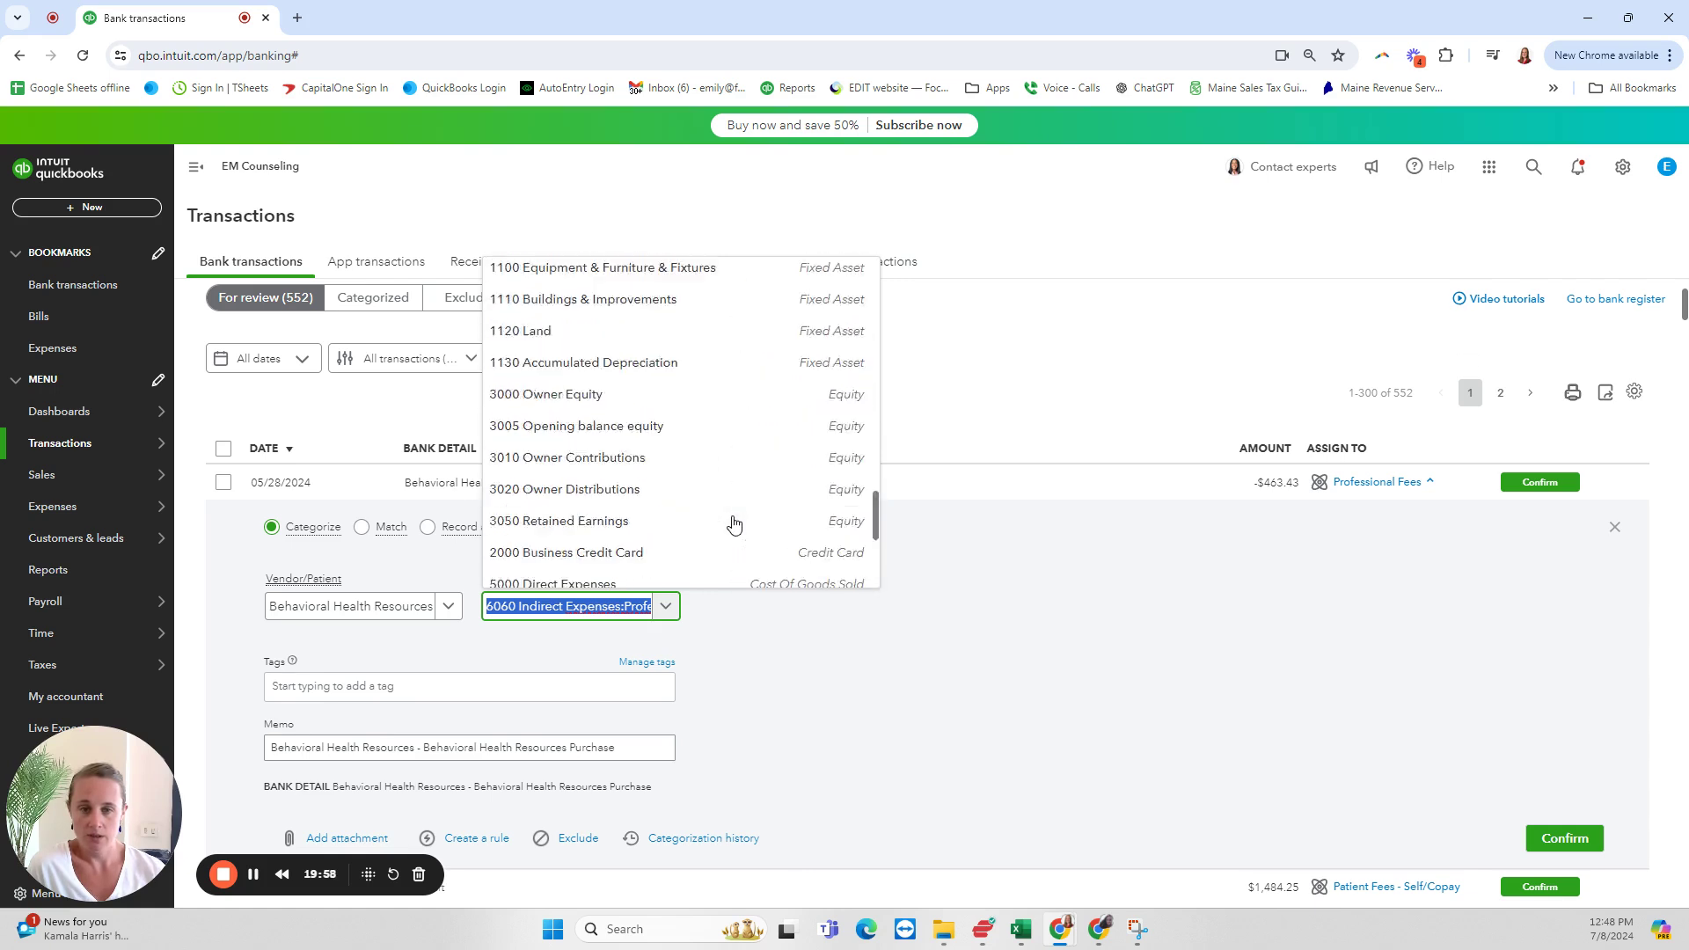
{"action": "scroll", "coordinate": [733, 524], "scroll_direction": "up", "scroll_amount": 10}
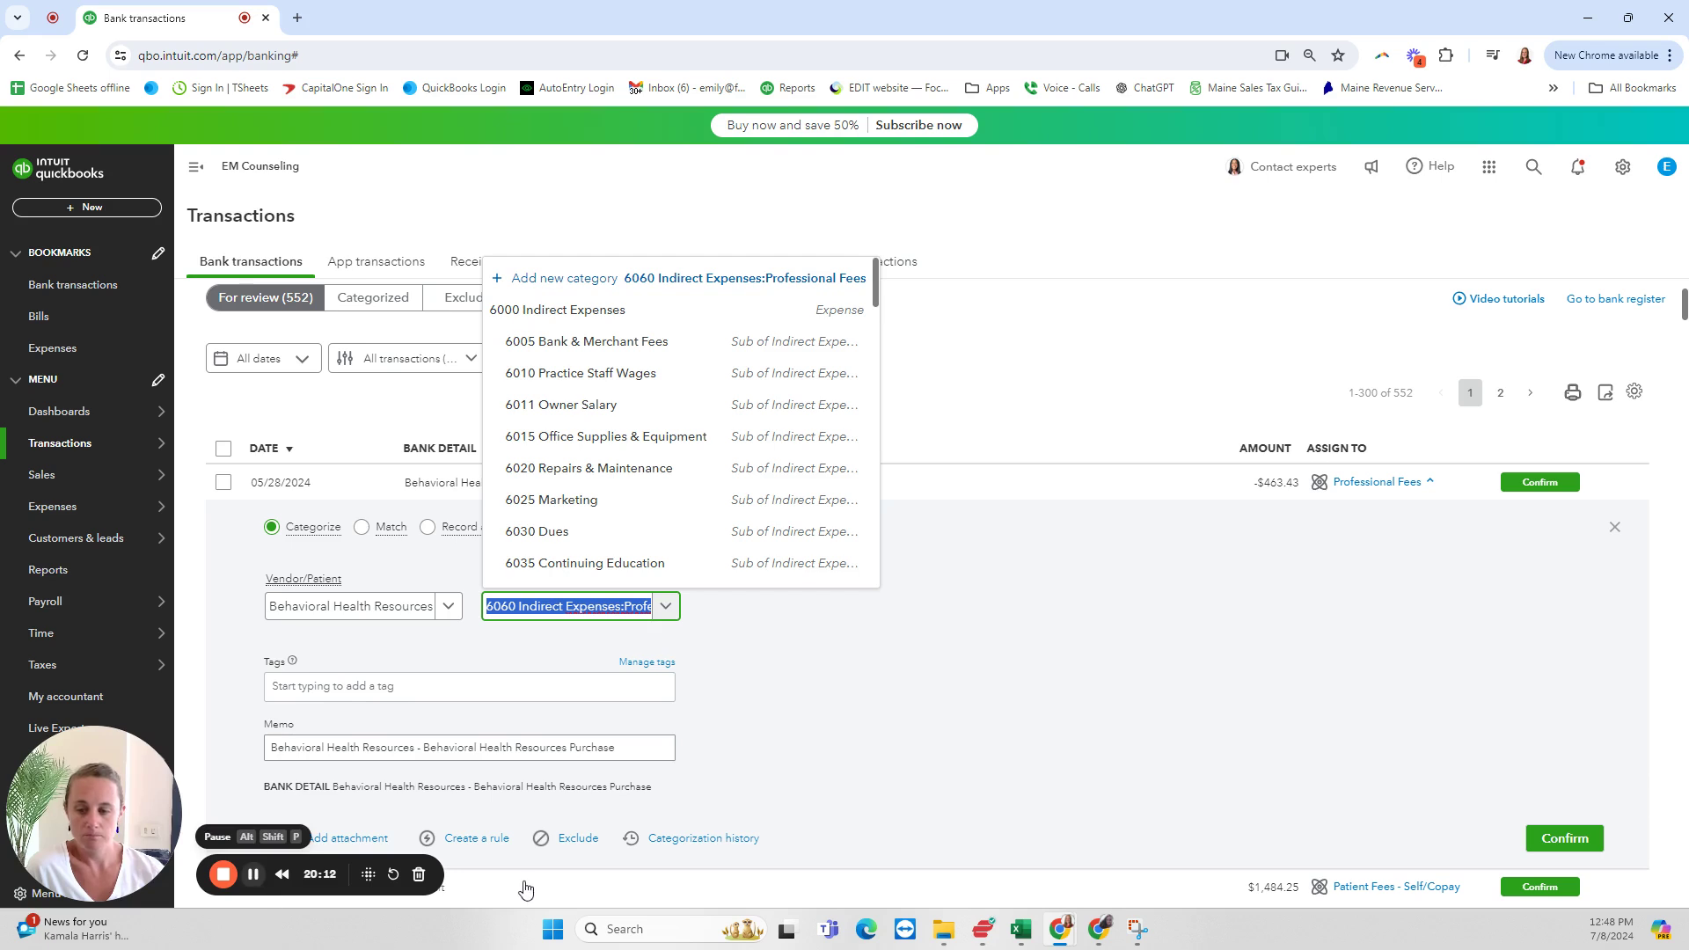
Set the Behavioral Health Resources transaction's category to 6030 Dues and confirm the transaction
{"action": "key", "text": "BackSpace"}
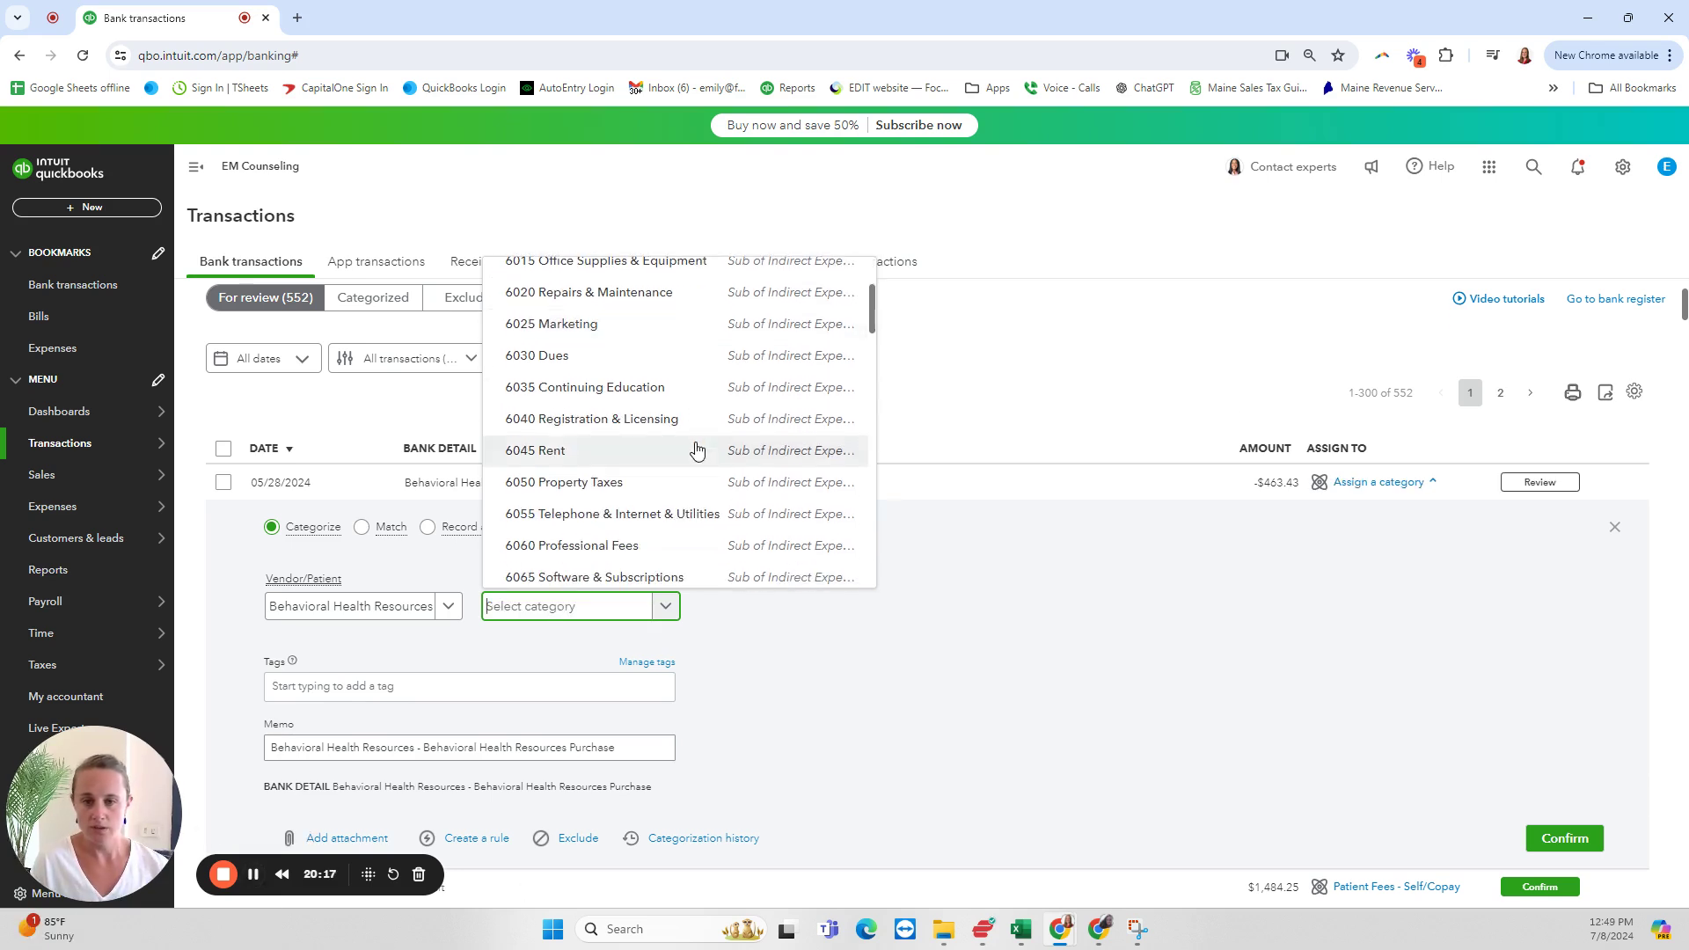
{"action": "left_click", "coordinate": [528, 613]}
{"action": "type", "text": "due"}
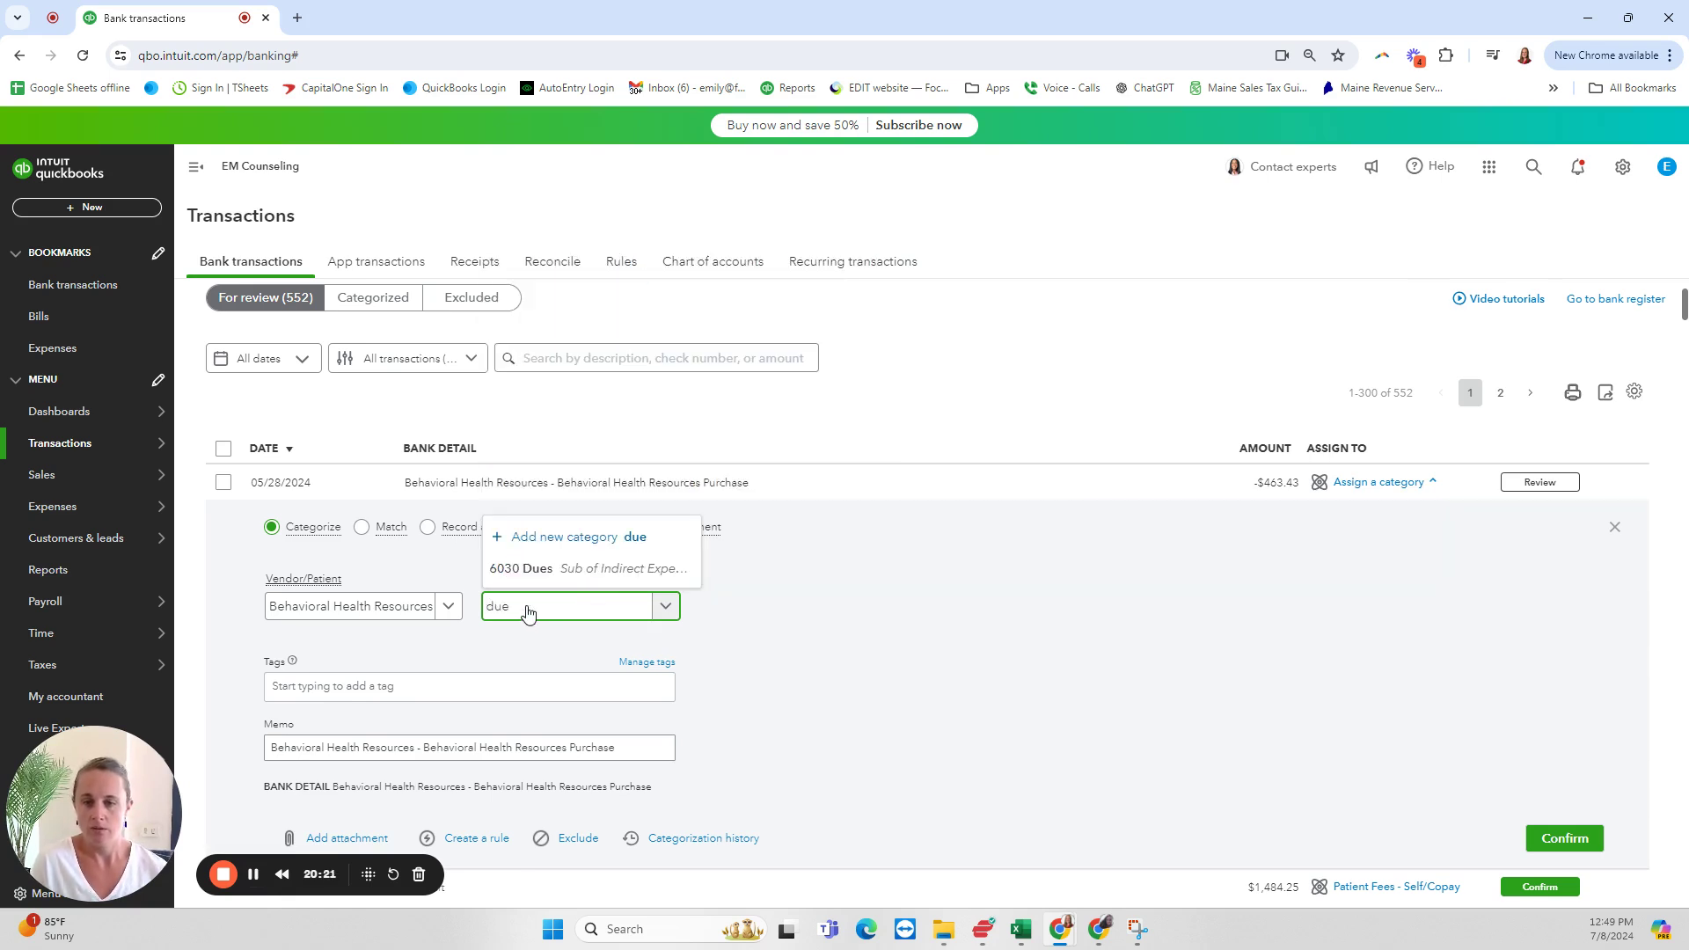
{"action": "left_click", "coordinate": [561, 577]}
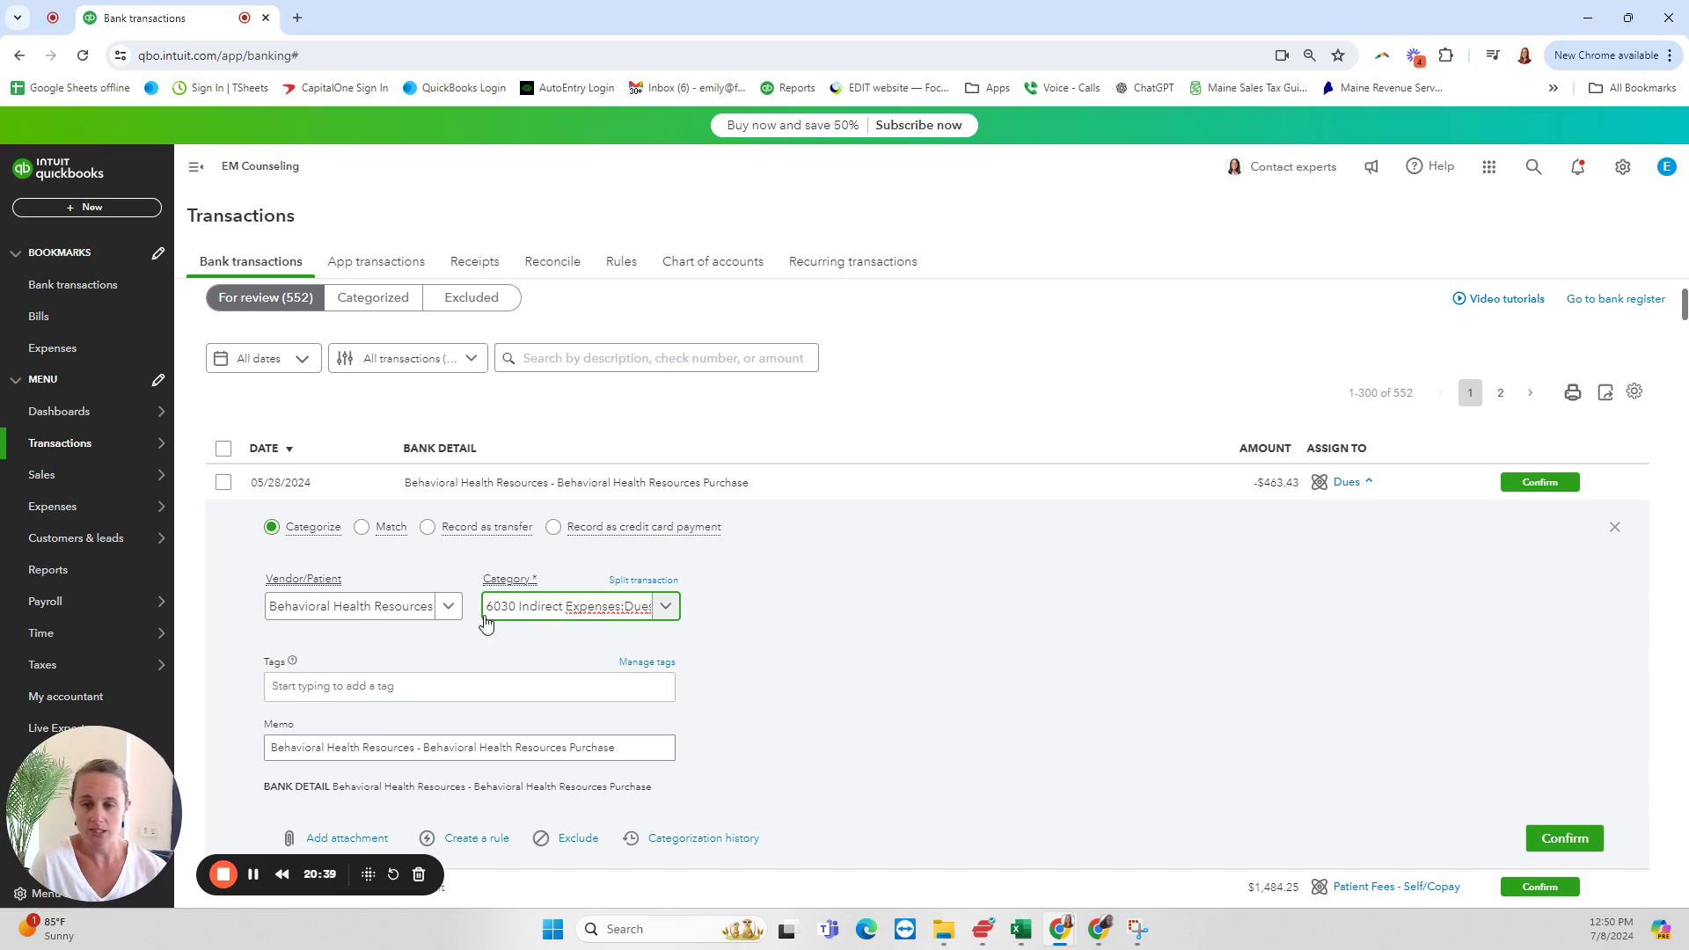
{"action": "left_click_drag", "start_coordinate": [513, 619], "coordinate": [678, 623]}
{"action": "left_click", "coordinate": [777, 618]}
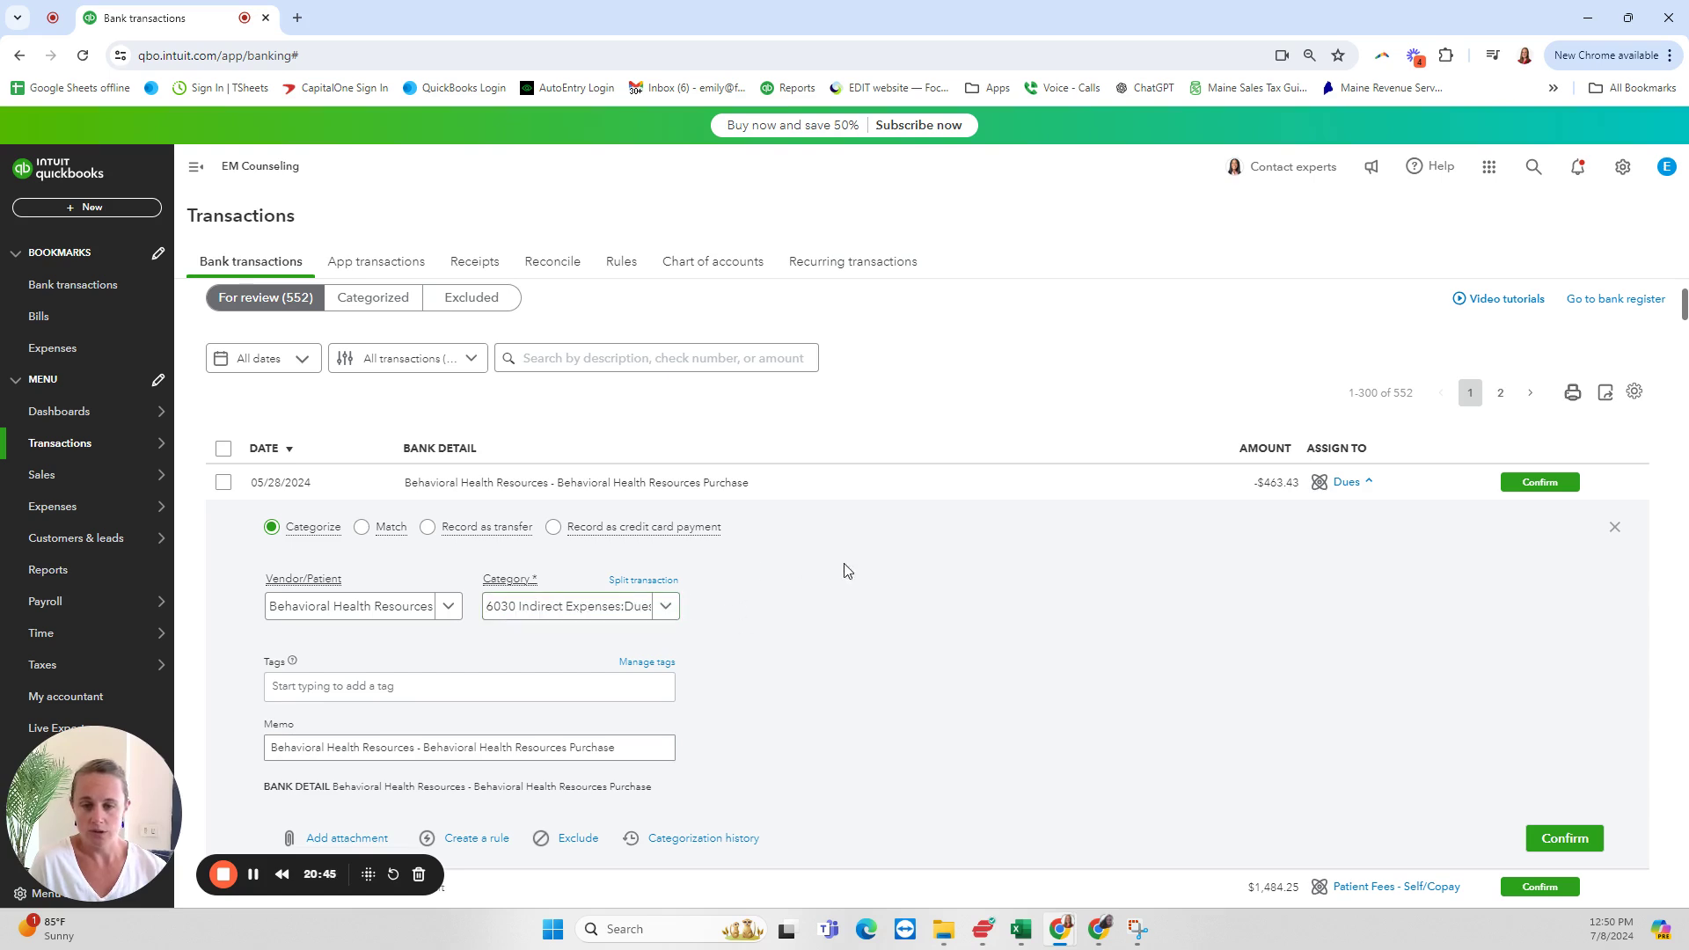
{"action": "left_click", "coordinate": [1571, 846]}
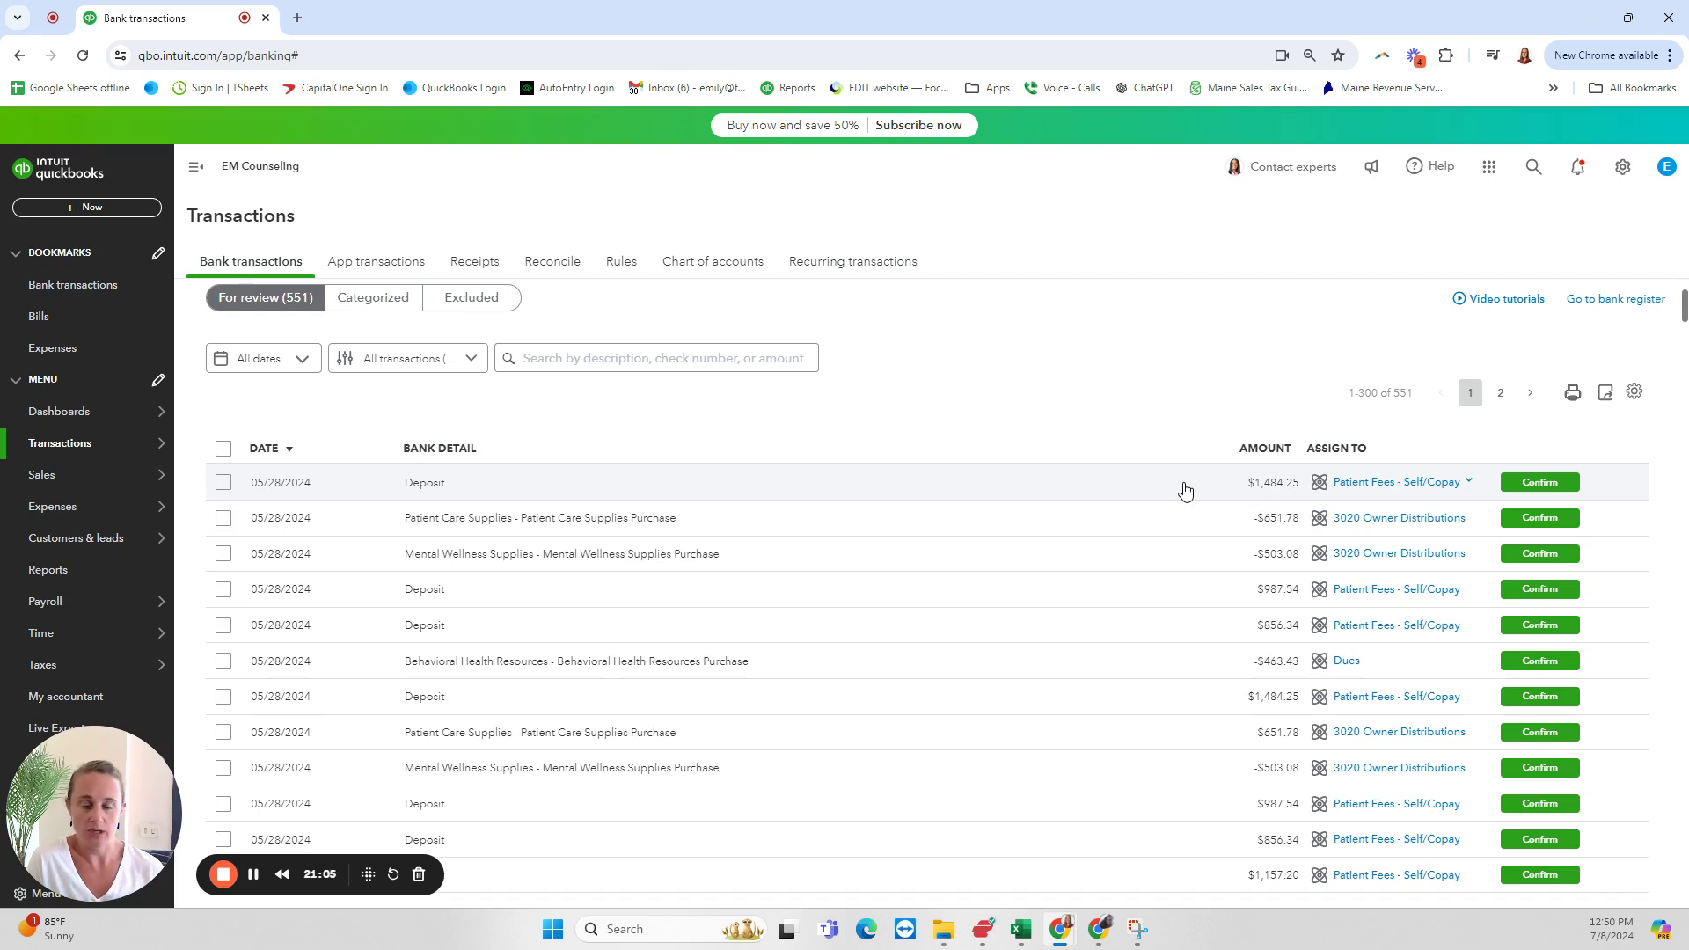
Expand the first 05/28/2024 deposit of $1,484.25 and open its Vendor/Patient choices
{"action": "left_click", "coordinate": [429, 495]}
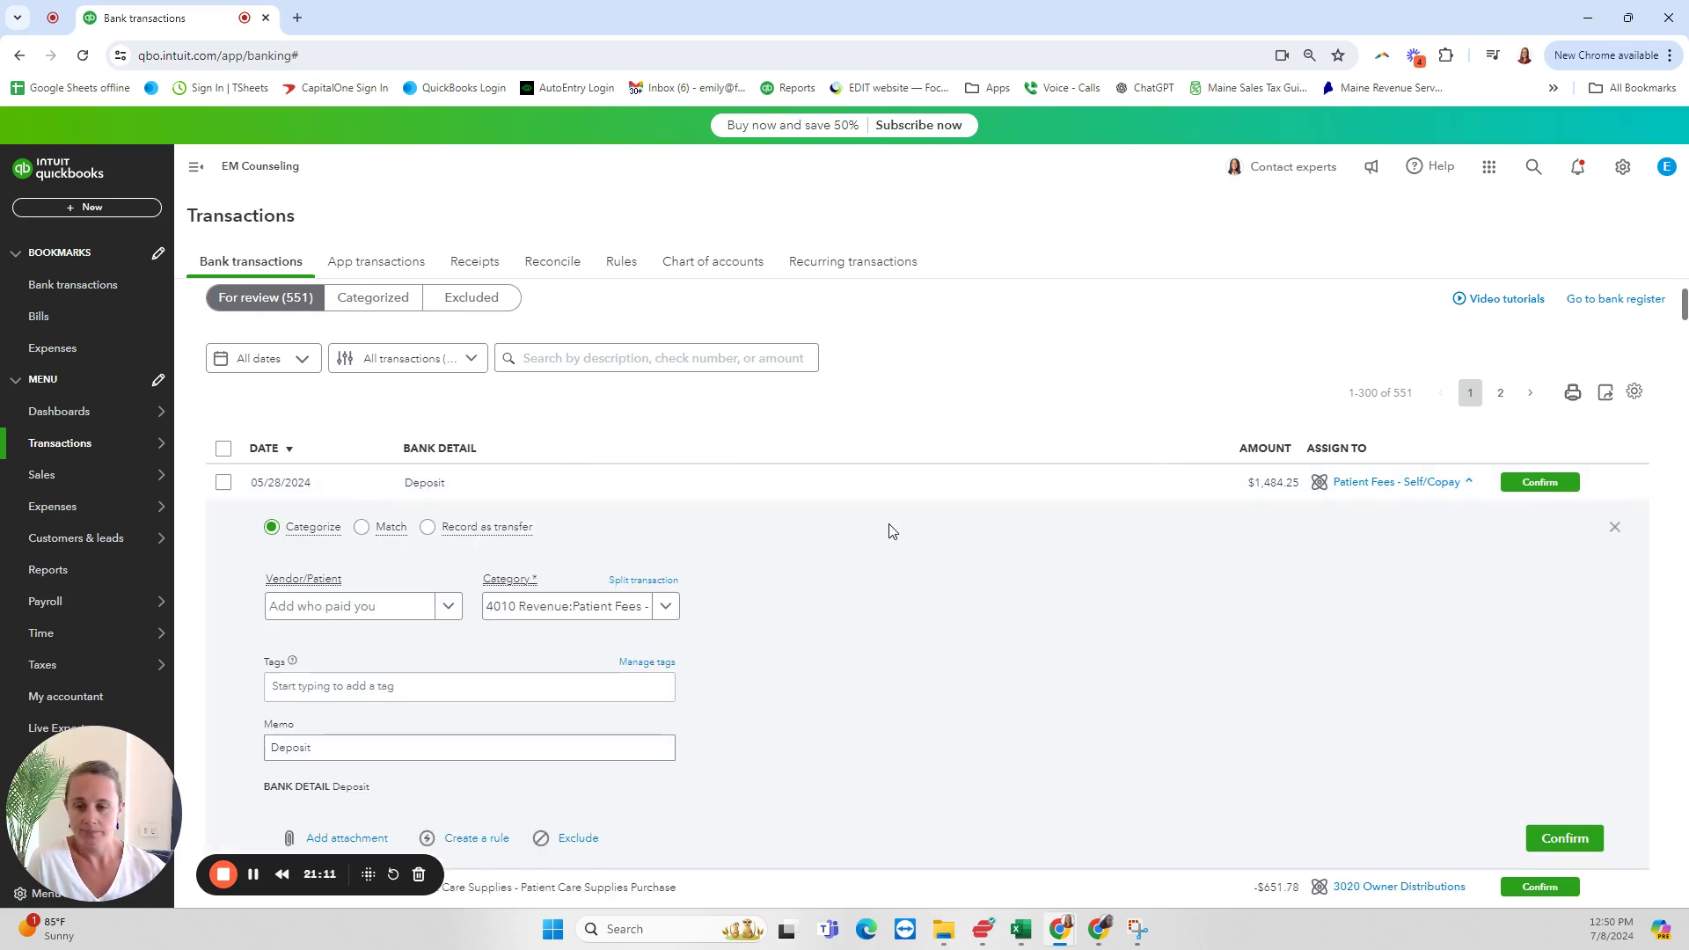
{"action": "scroll", "coordinate": [890, 528], "scroll_direction": "down", "scroll_amount": 1}
{"action": "left_click", "coordinate": [363, 528]}
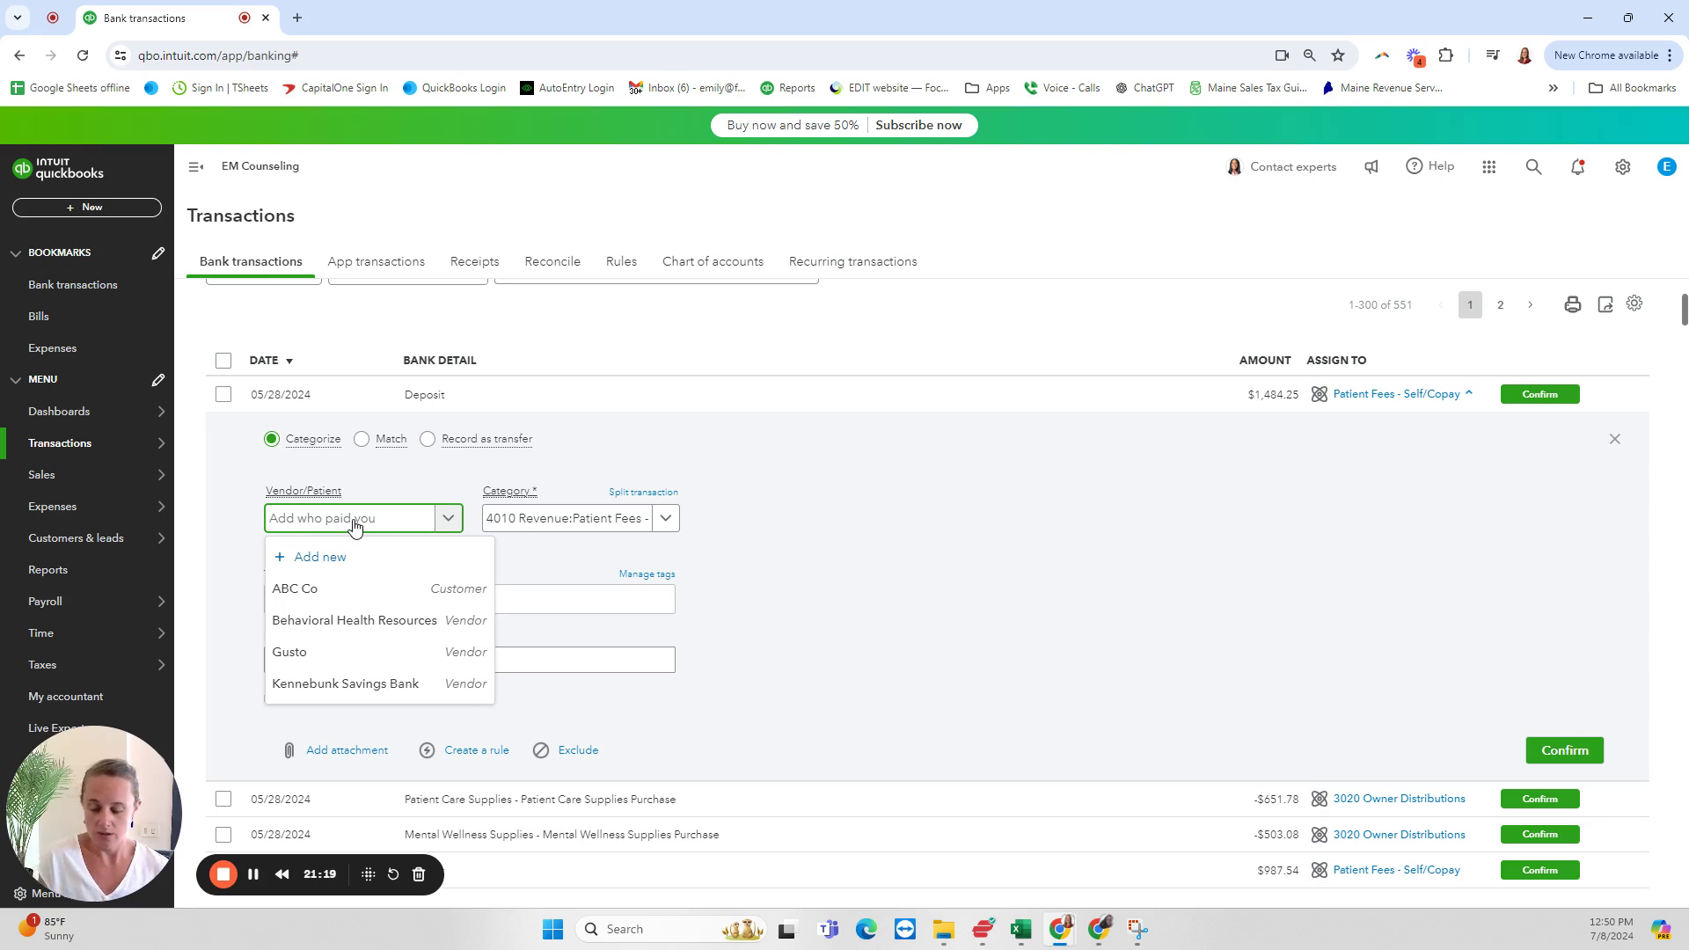
{"action": "type", "text": "All"}
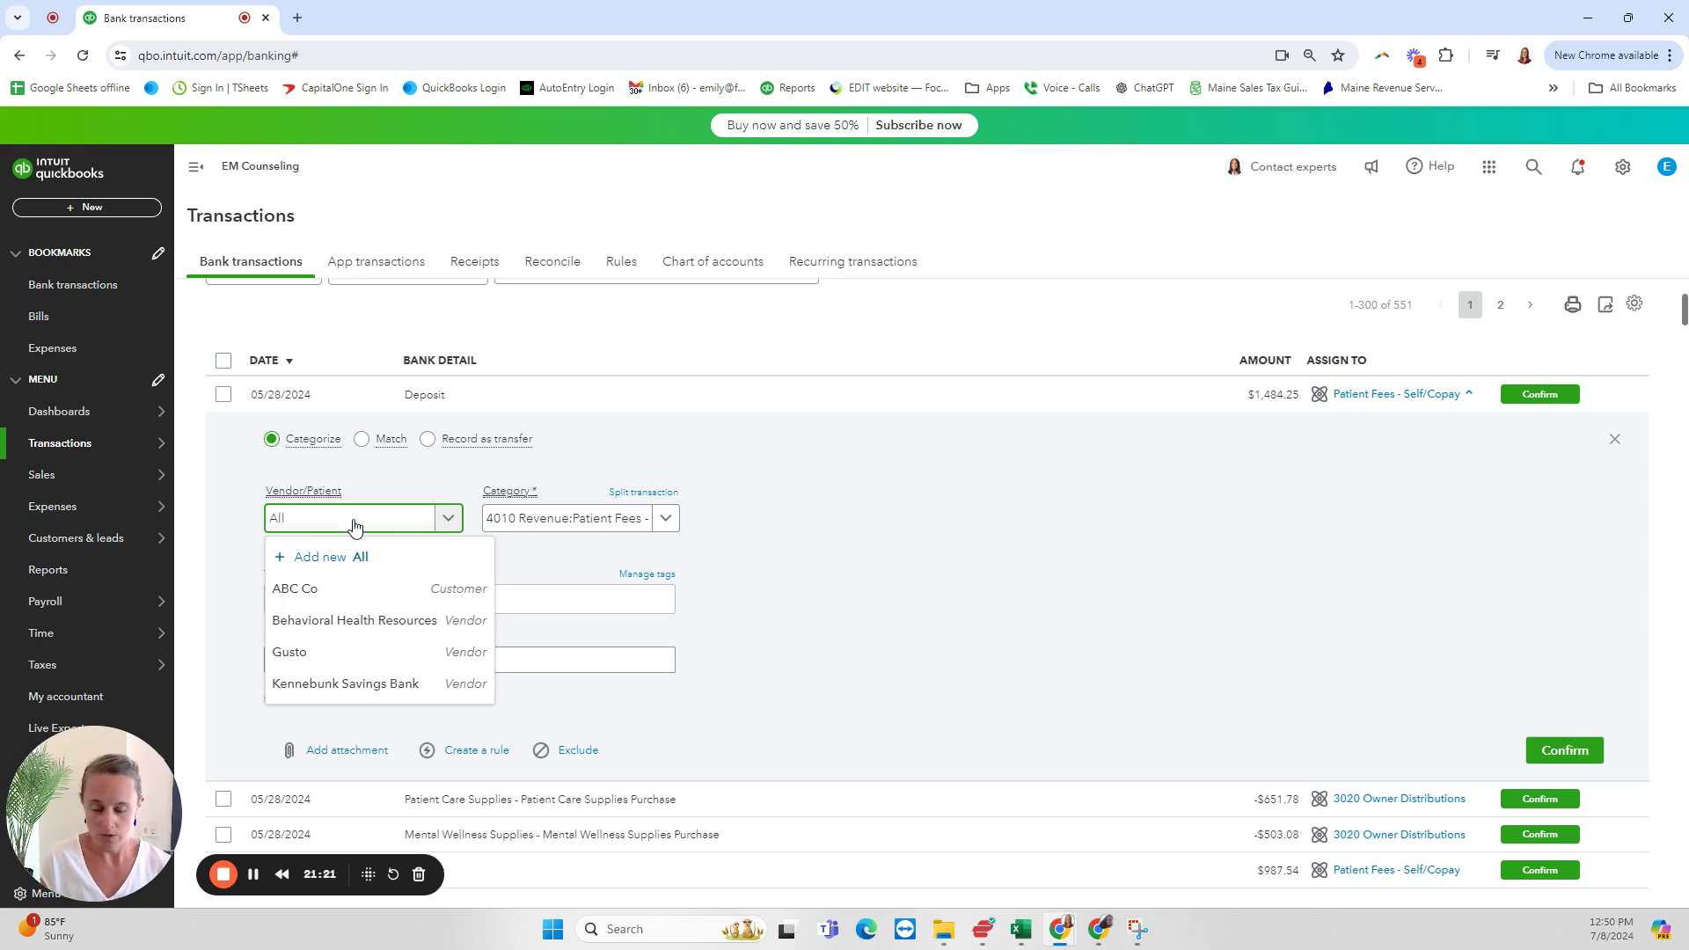
{"action": "type", "text": " Petient"}
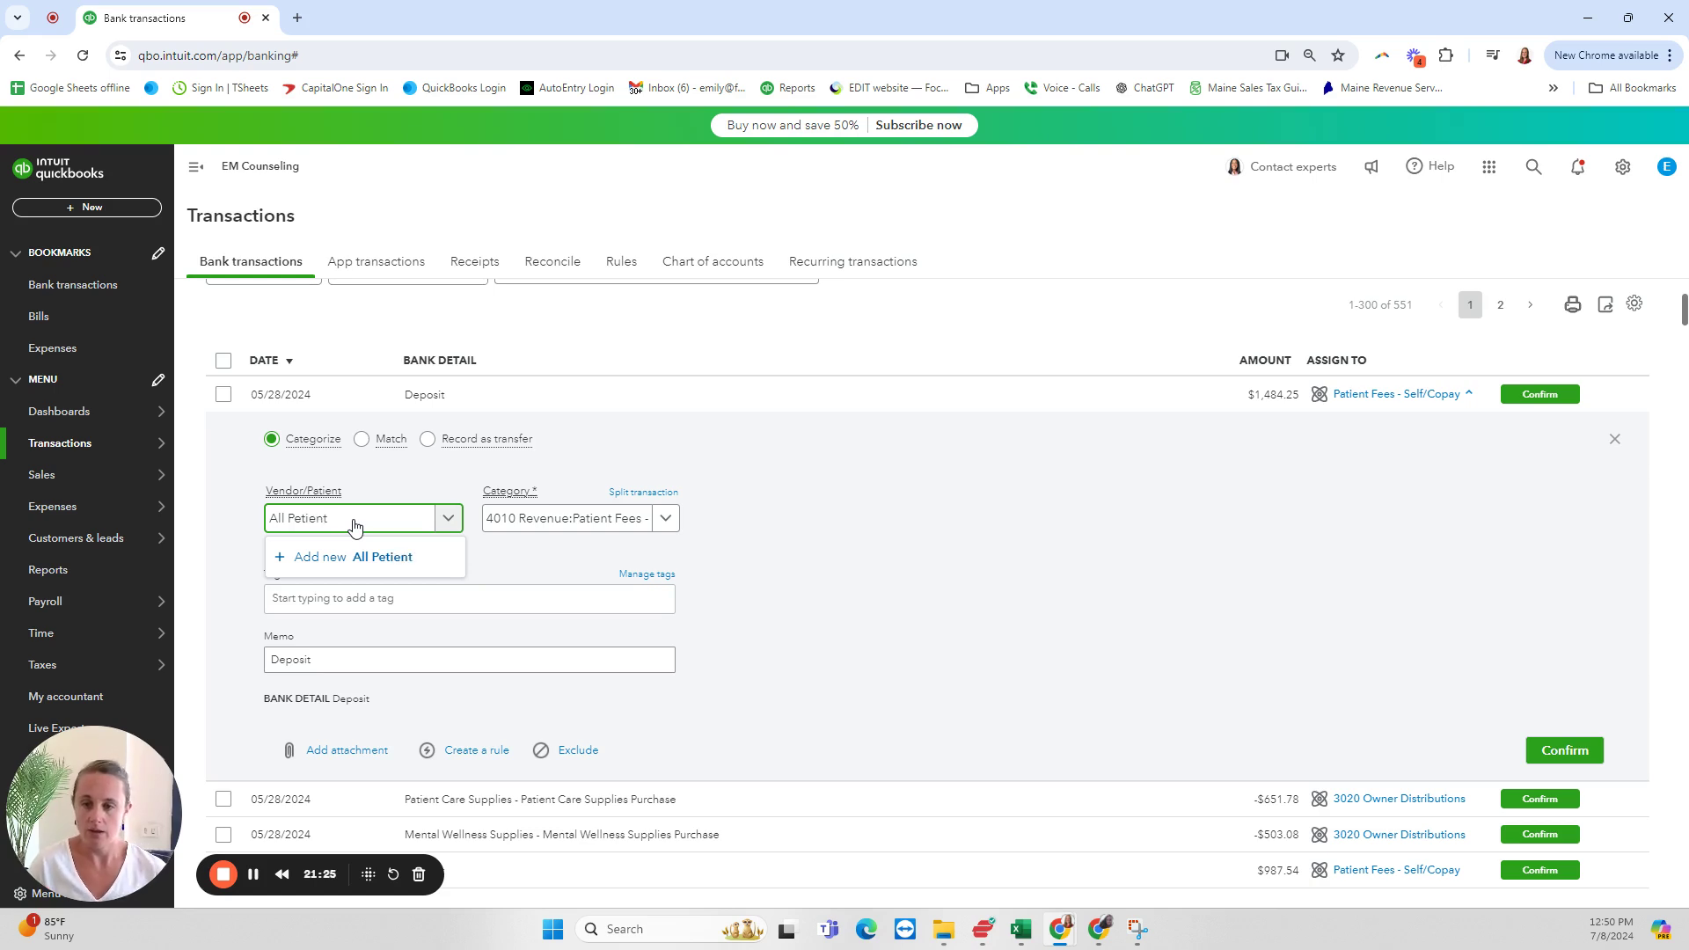
{"action": "left_click", "coordinate": [300, 526]}
{"action": "key", "text": "Right"}
{"action": "key", "text": "BackSpace"}
{"action": "type", "text": "a"}
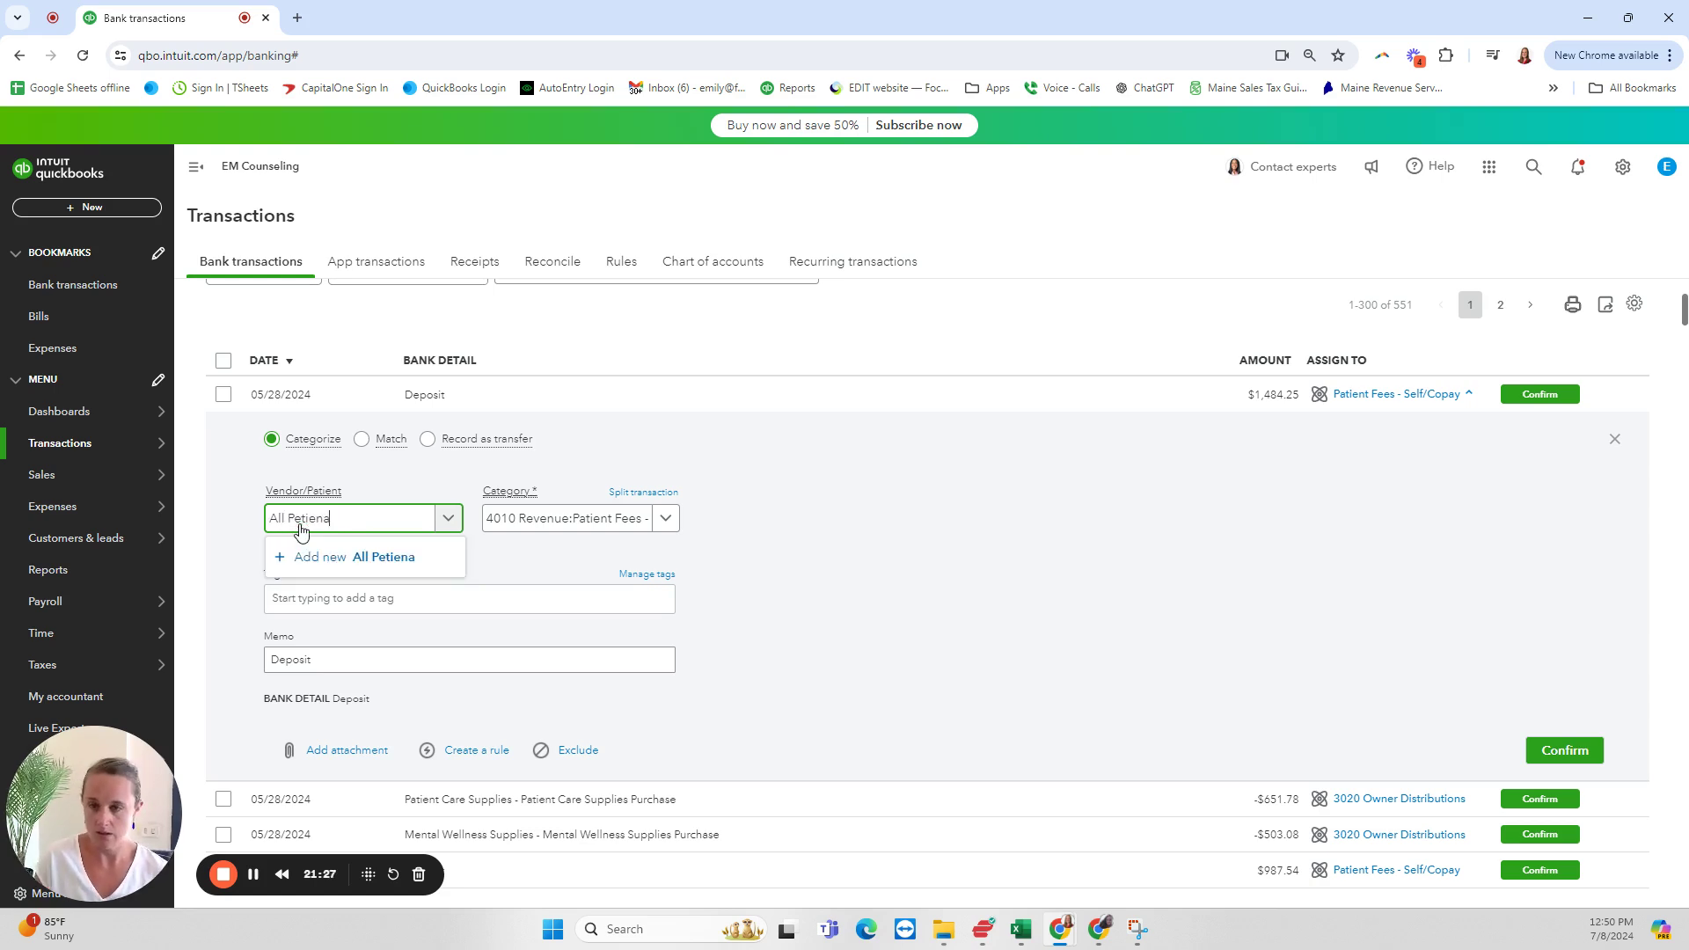
{"action": "key", "text": "shift+Left"}
{"action": "key", "text": "shift+Left"}
{"action": "key", "text": "shift+Left"}
{"action": "key", "text": "shift+Left"}
{"action": "key", "text": "shift+Left"}
{"action": "key", "text": "shift+Left"}
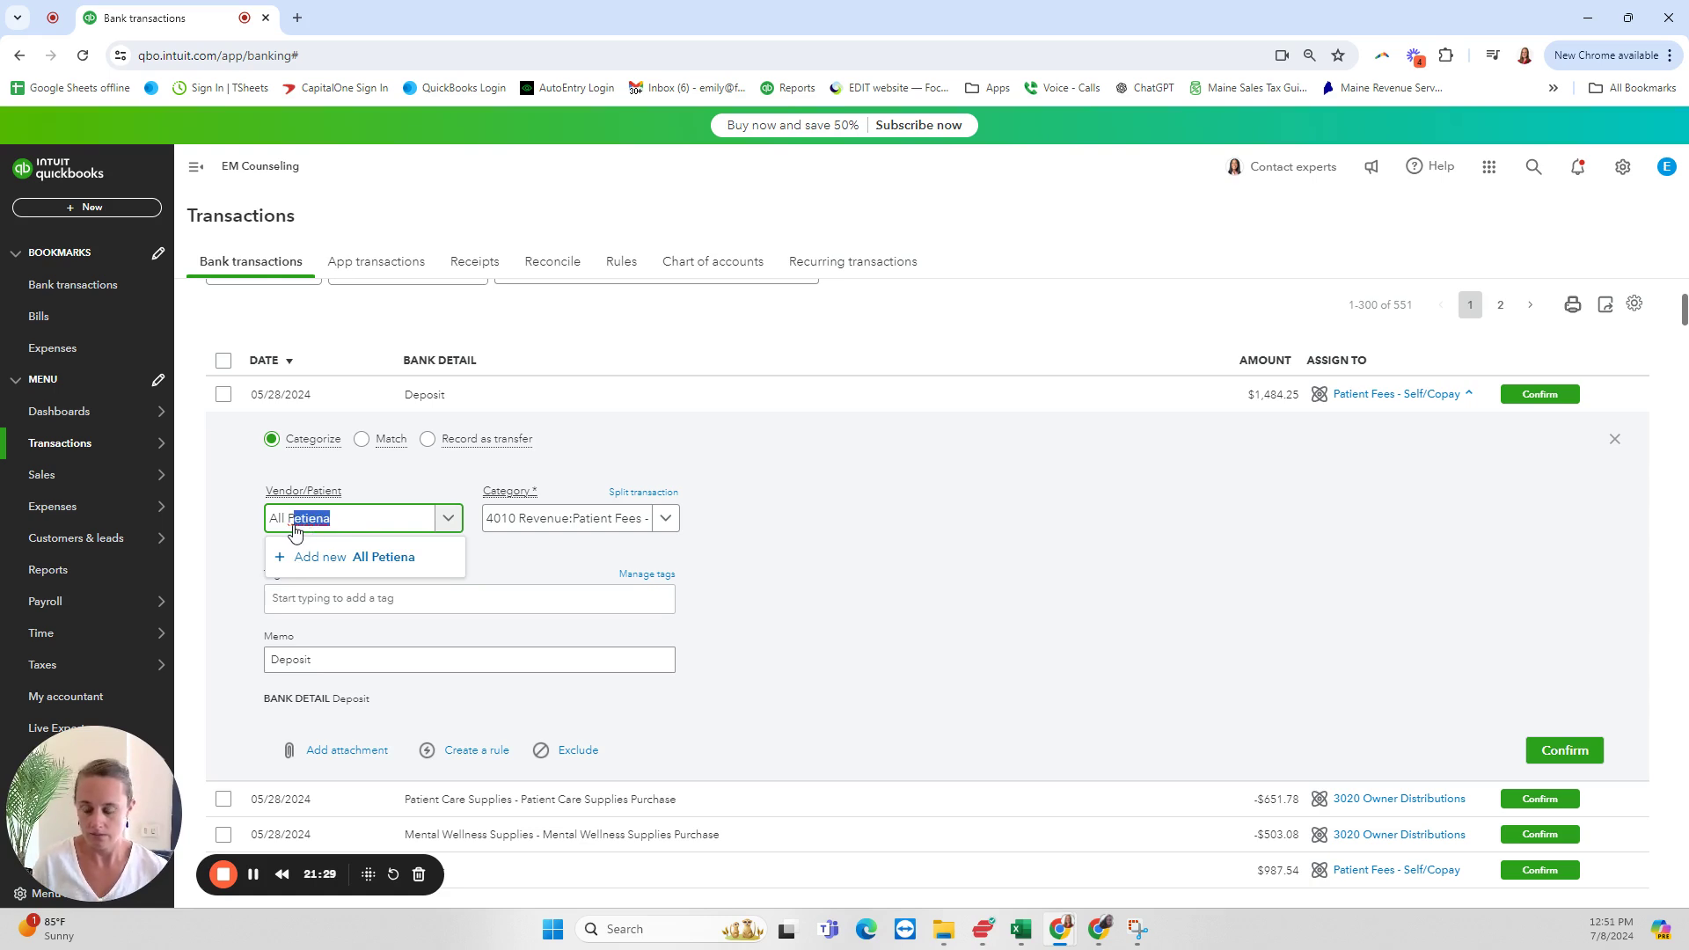
{"action": "left_click", "coordinate": [296, 526]}
{"action": "type", "text": "ateien"}
{"action": "key", "text": "BackSpace"}
{"action": "key", "text": "BackSpace"}
{"action": "key", "text": "BackSpace"}
{"action": "key", "text": "BackSpace"}
{"action": "key", "text": "BackSpace"}
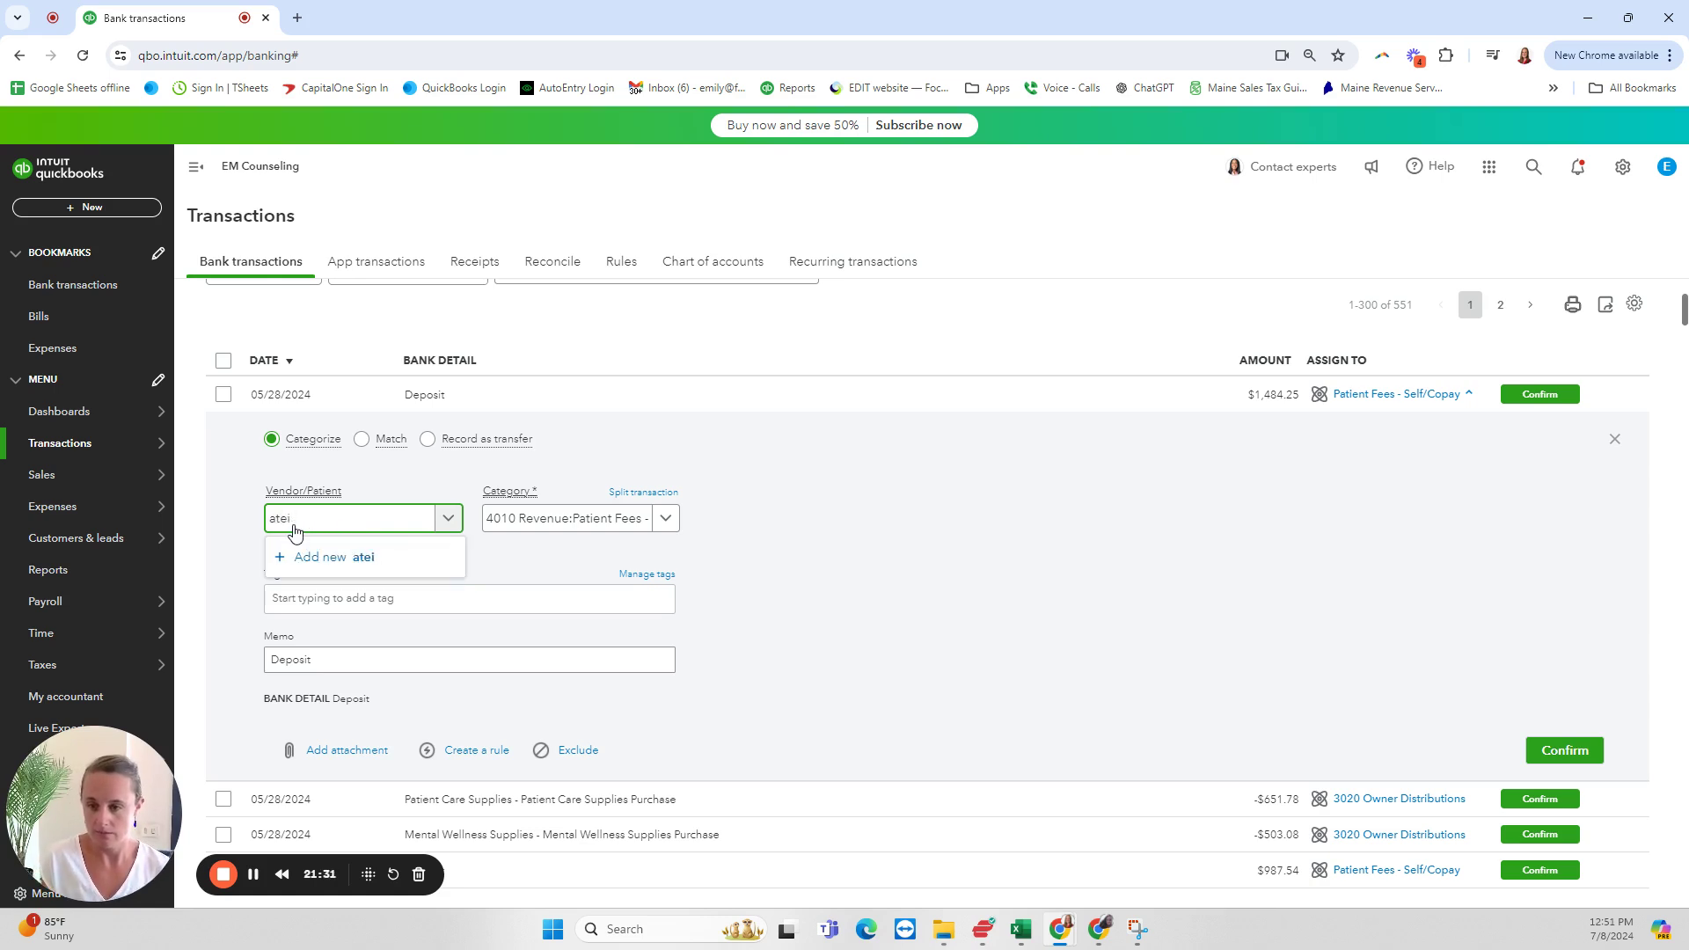
{"action": "key", "text": "BackSpace"}
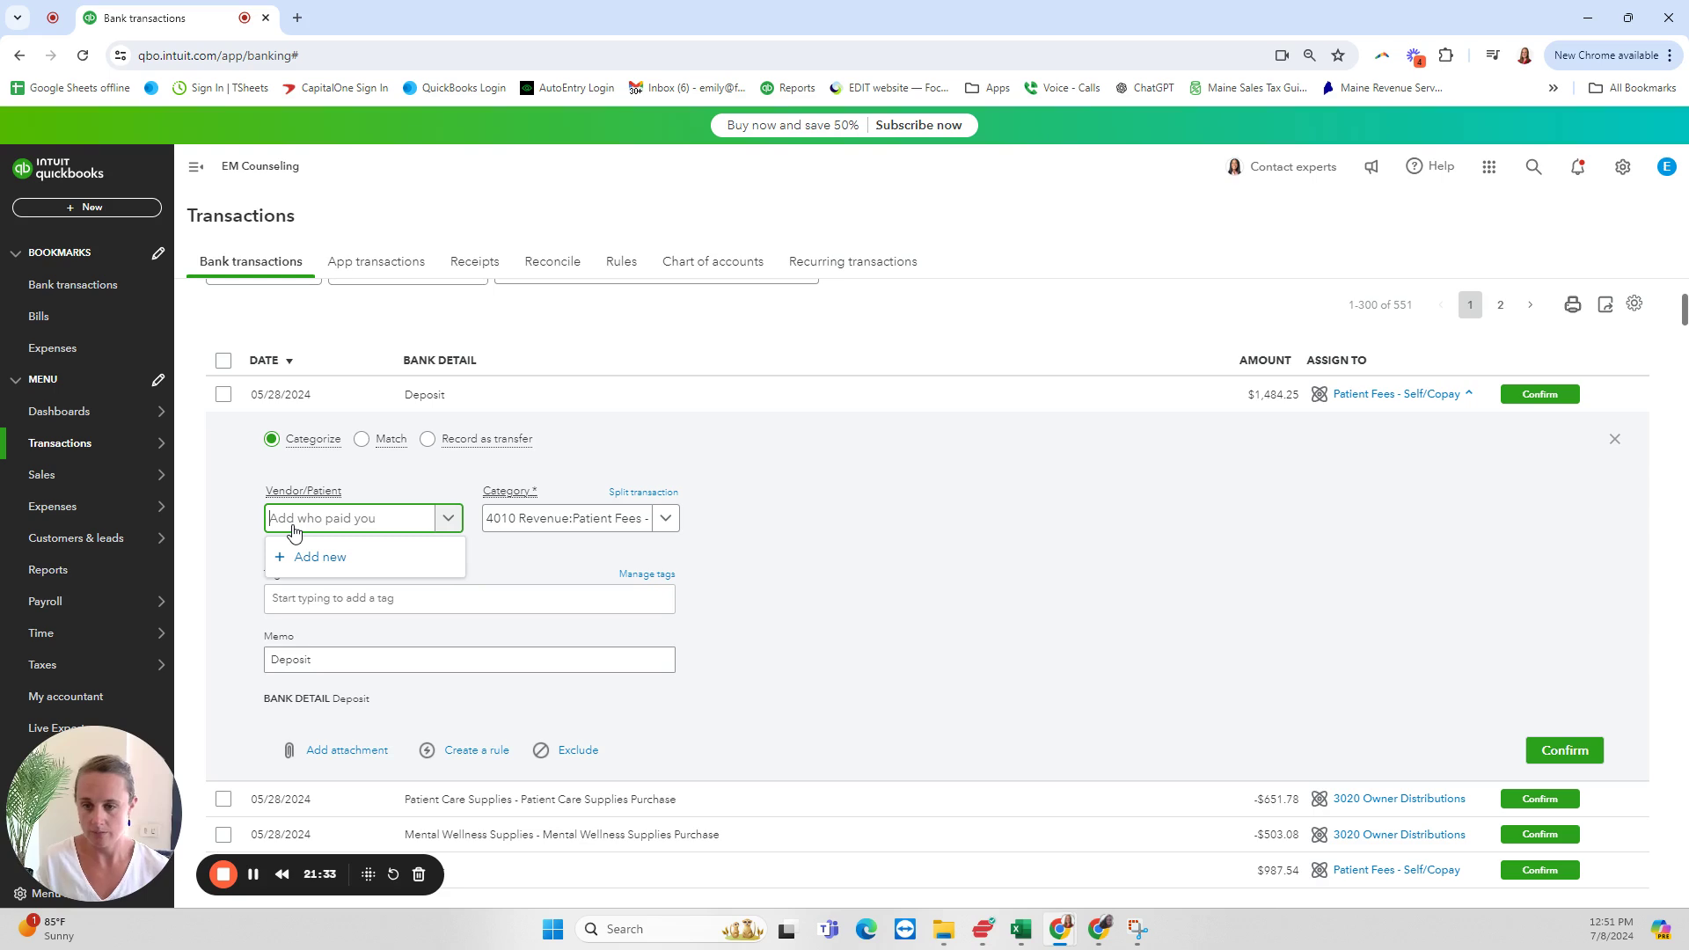
Add All Patients as a new customer from the 05/28/2024 deposit of $1,484.25 and save the contact
{"action": "type", "text": "All"}
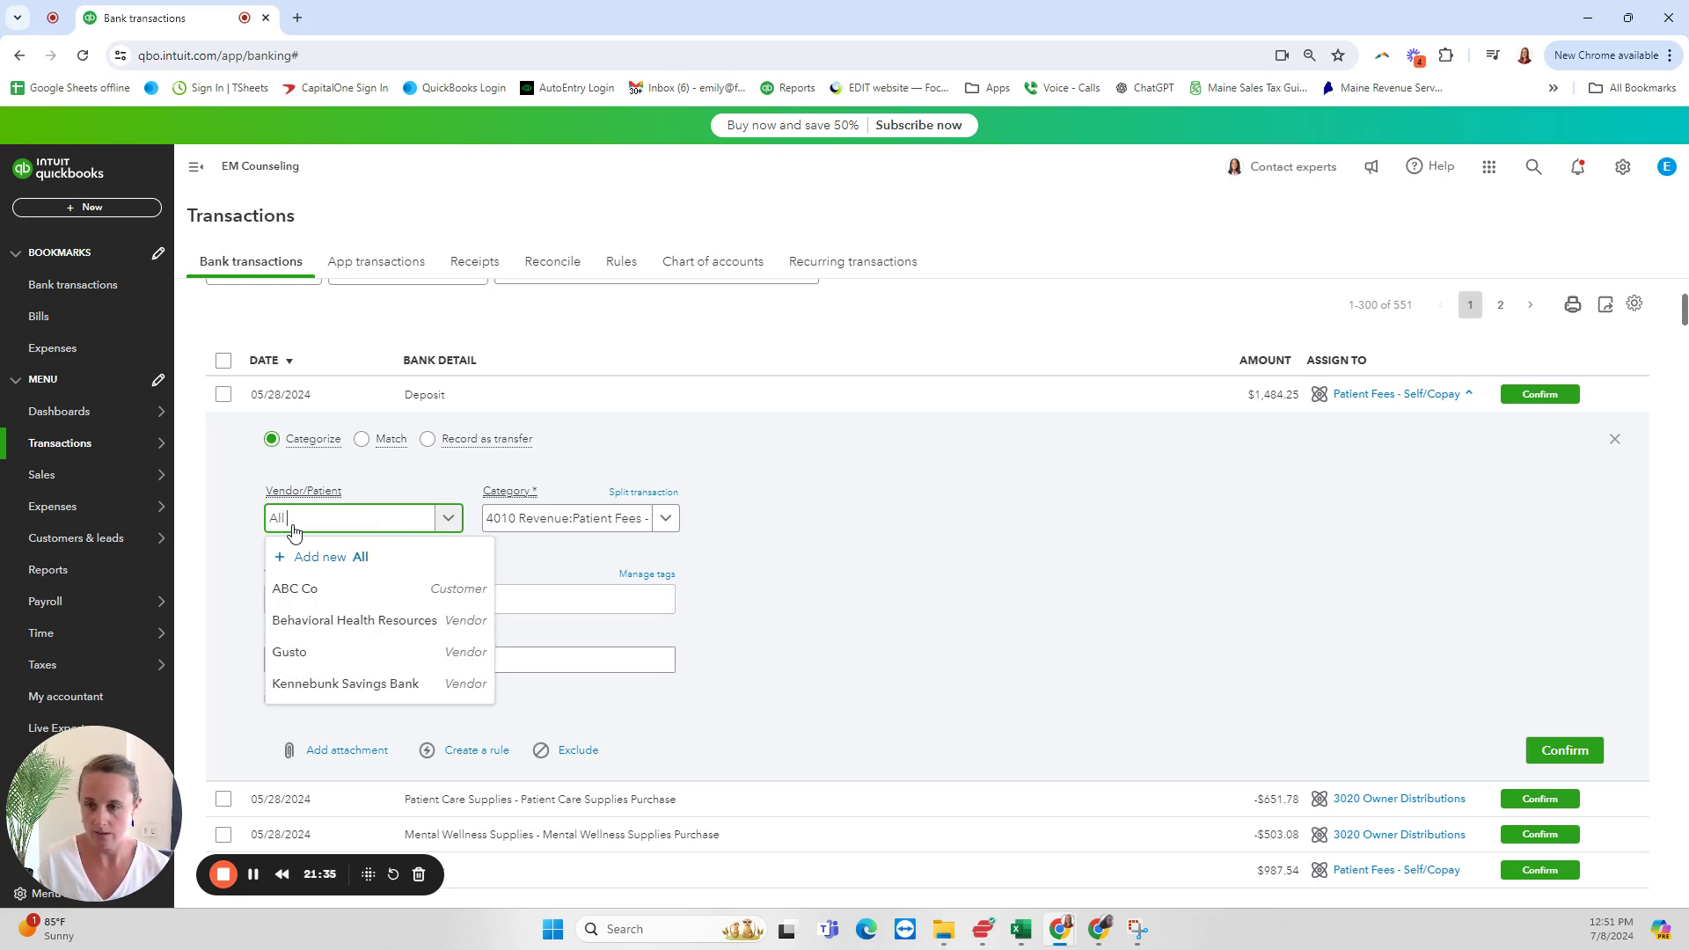
{"action": "type", "text": " Pati"}
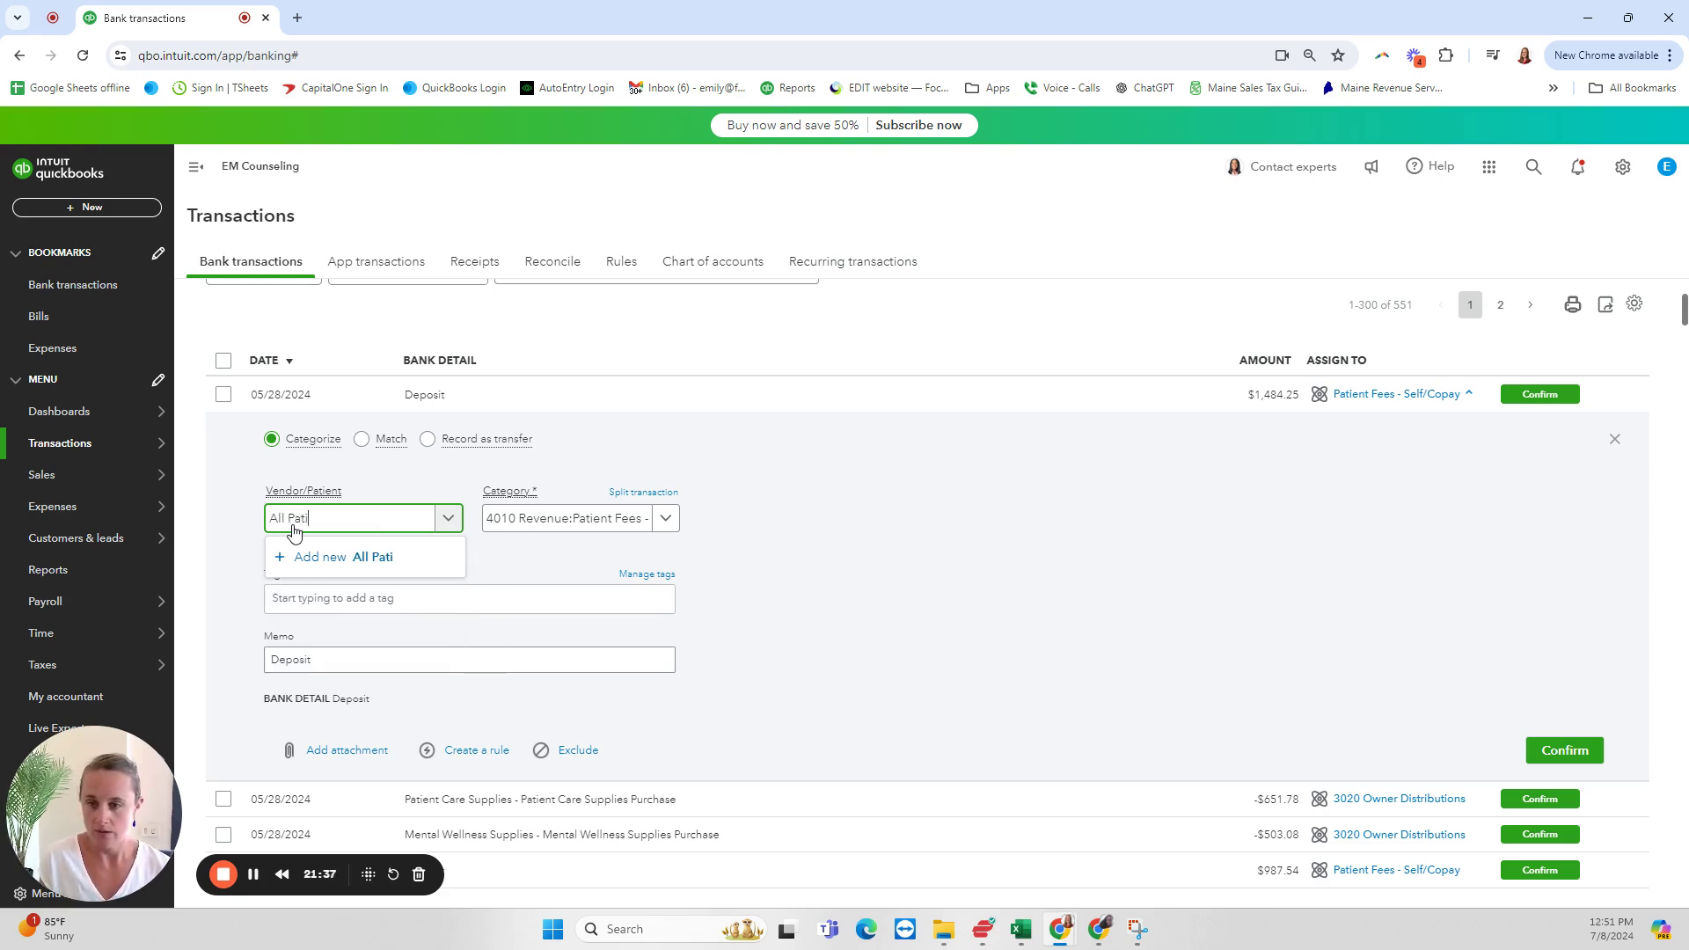
{"action": "type", "text": "ents"}
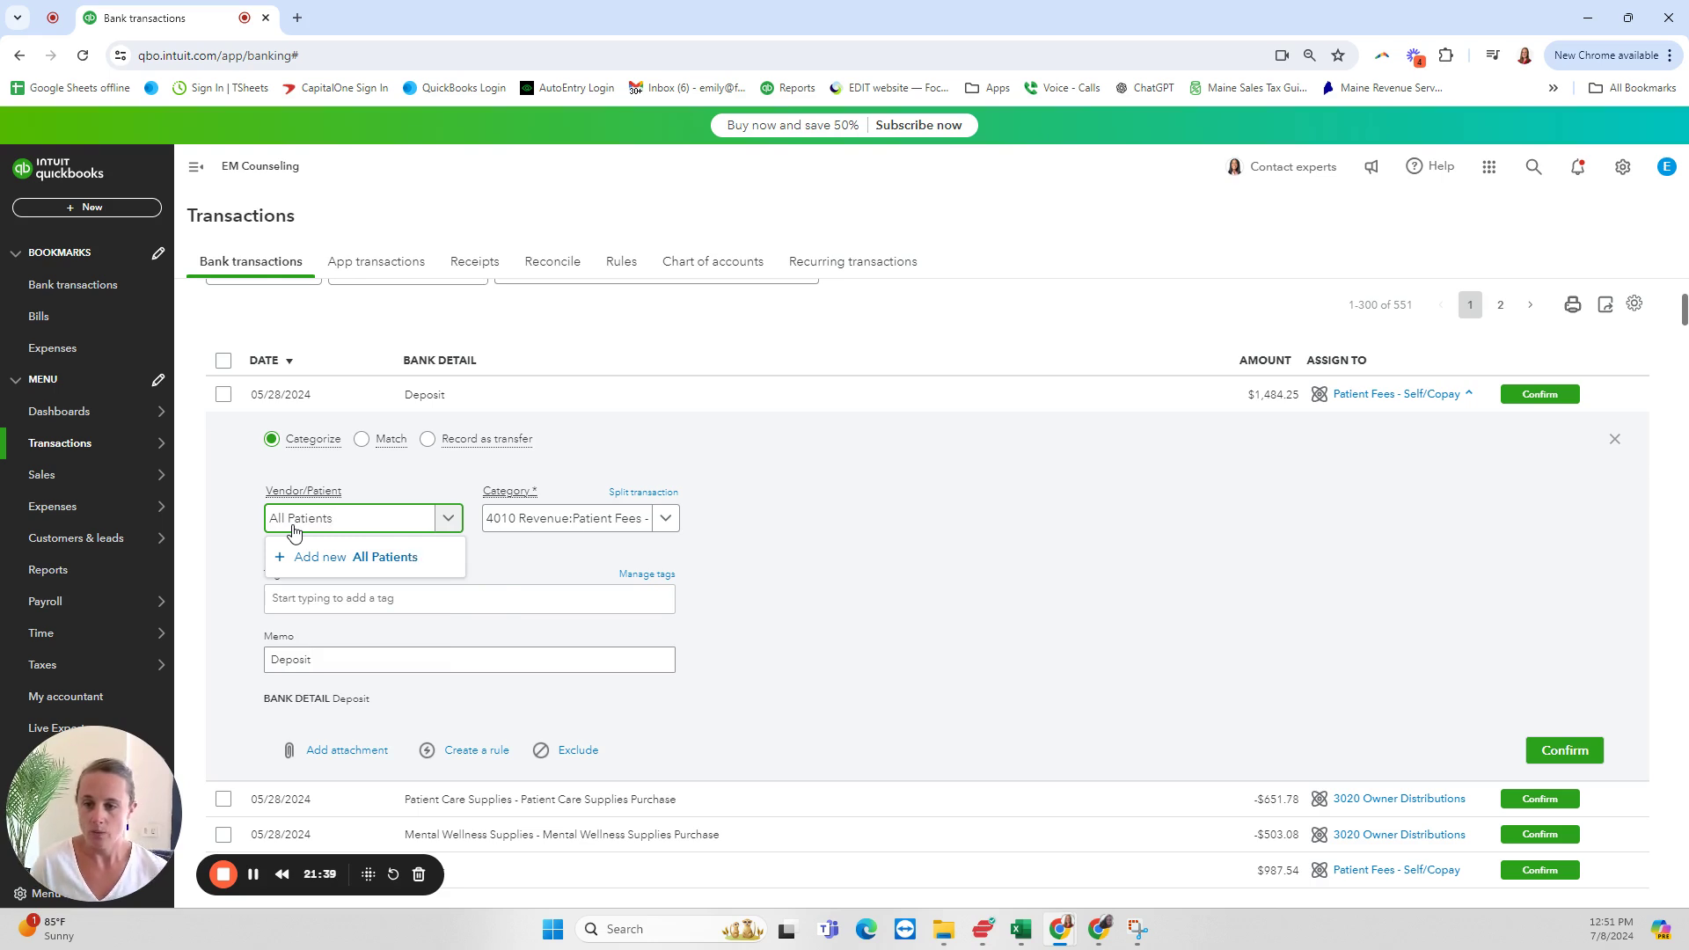
{"action": "left_click", "coordinate": [323, 558]}
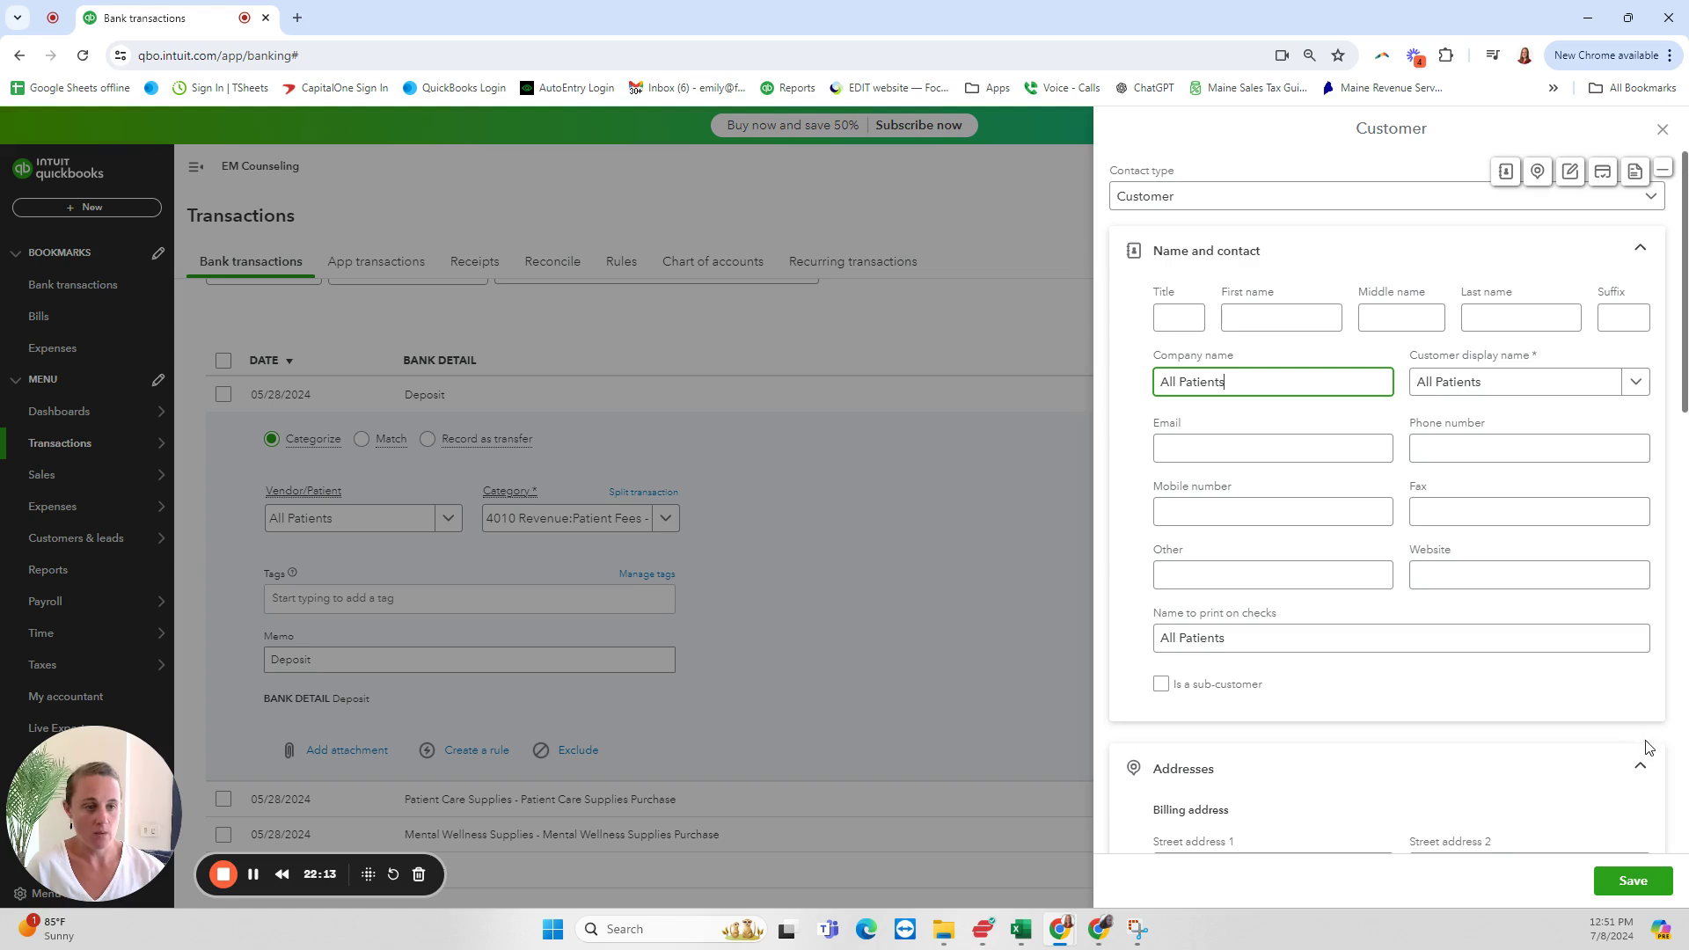
{"action": "left_click", "coordinate": [1633, 880]}
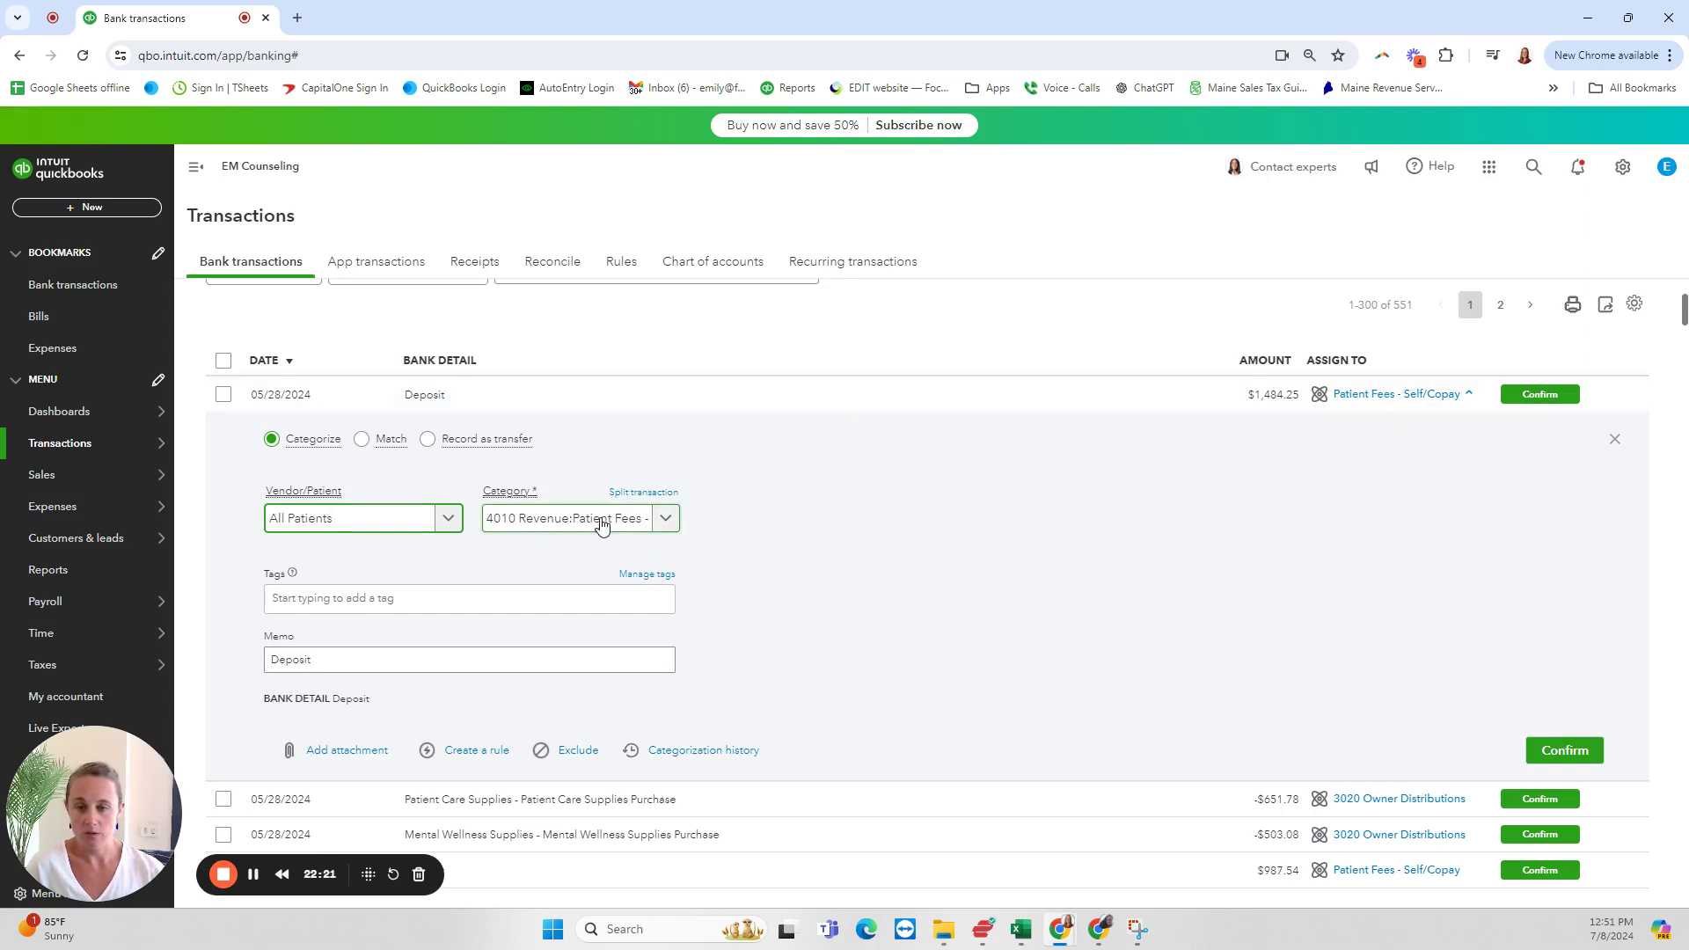
Set the $1,484.25 deposit's category to 4010 Patient Fees - Self/Copay and confirm the transaction
{"action": "left_click", "coordinate": [667, 521]}
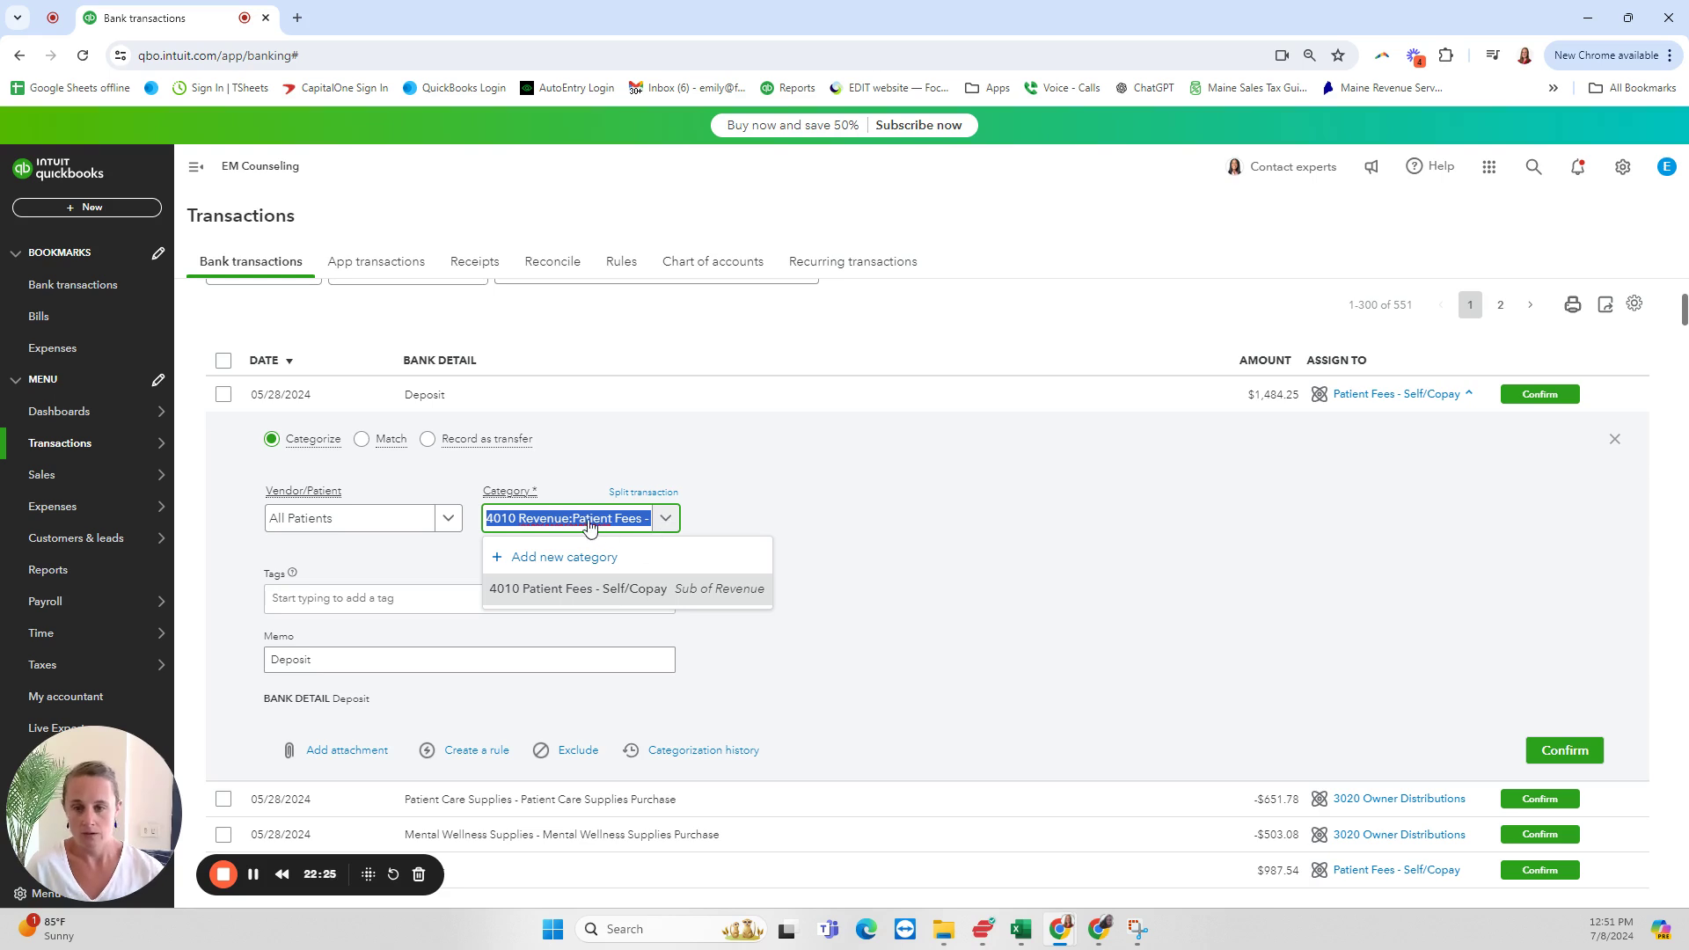
{"action": "key", "text": "BackSpace"}
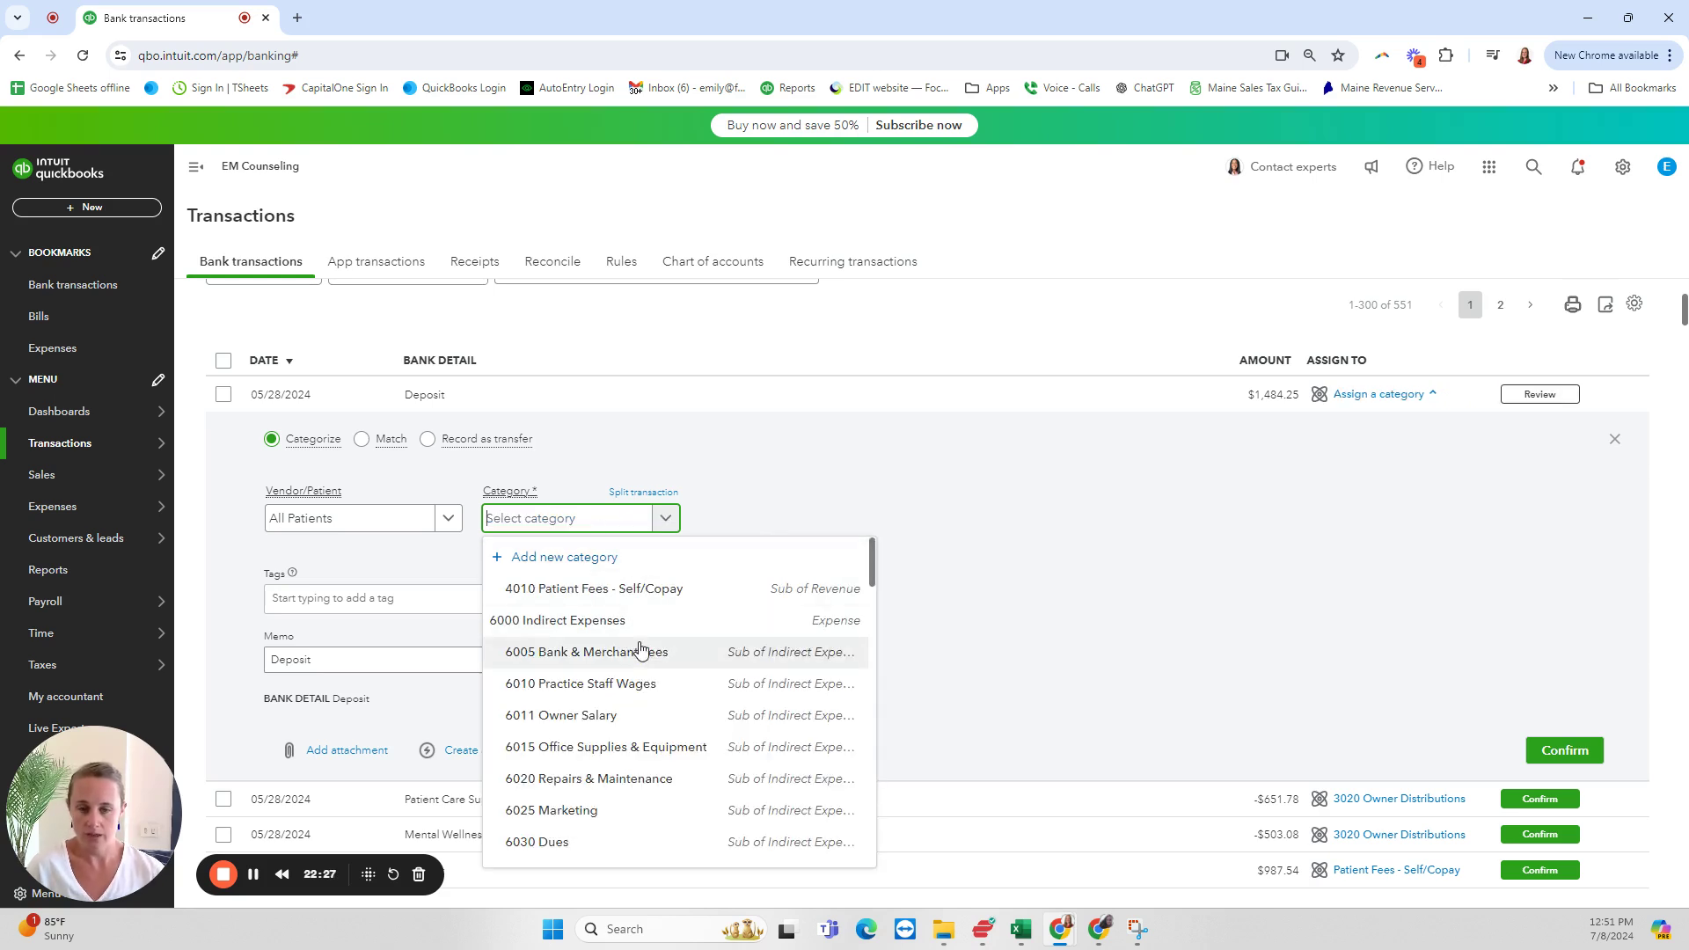
{"action": "scroll", "coordinate": [640, 651], "scroll_direction": "down", "scroll_amount": 1}
{"action": "scroll", "coordinate": [612, 589], "scroll_direction": "up", "scroll_amount": 1}
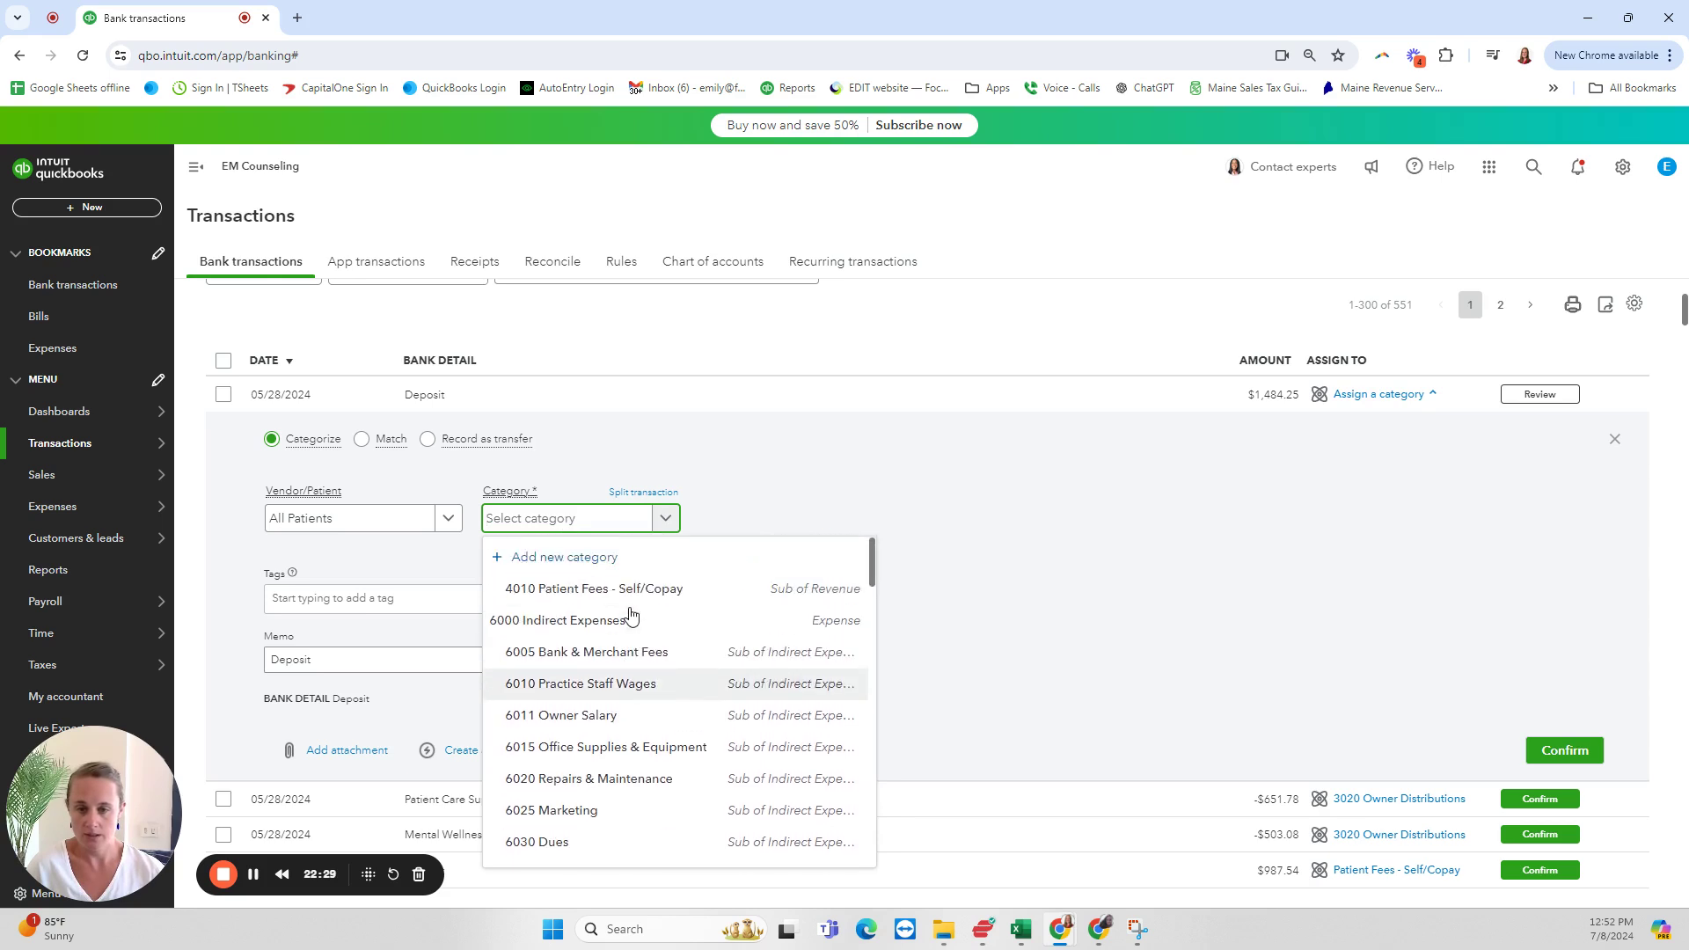
{"action": "left_click", "coordinate": [571, 524]}
{"action": "type", "text": "40"}
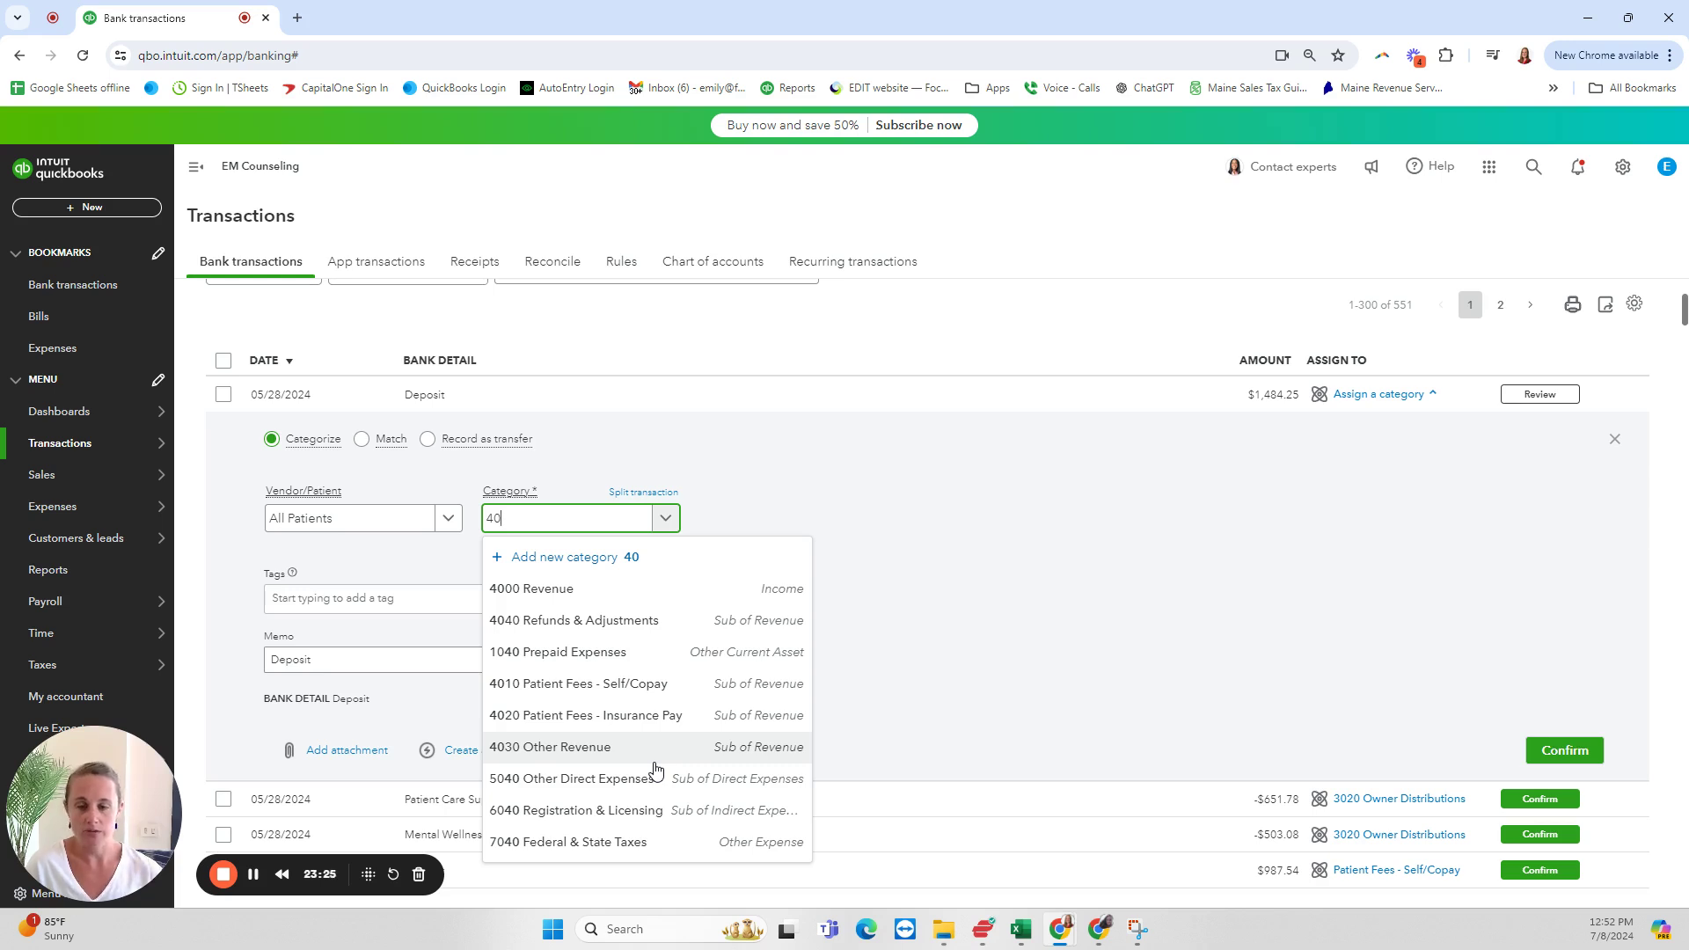
{"action": "left_click", "coordinate": [613, 687]}
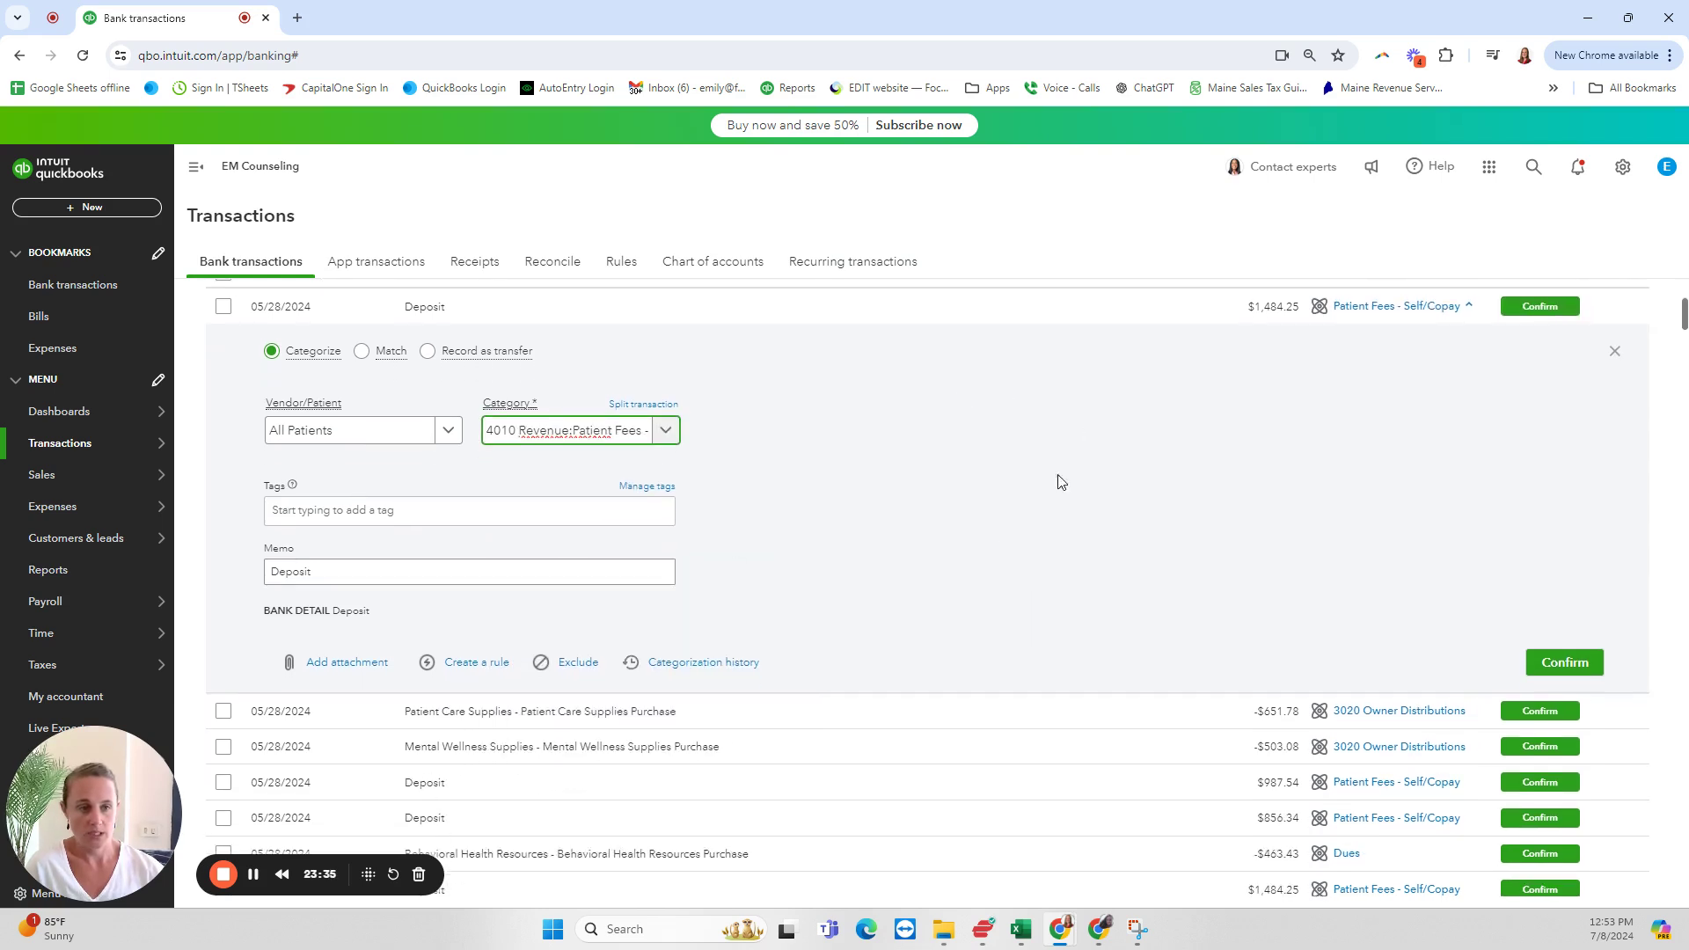
{"action": "scroll", "coordinate": [1487, 607], "scroll_direction": "up", "scroll_amount": 1}
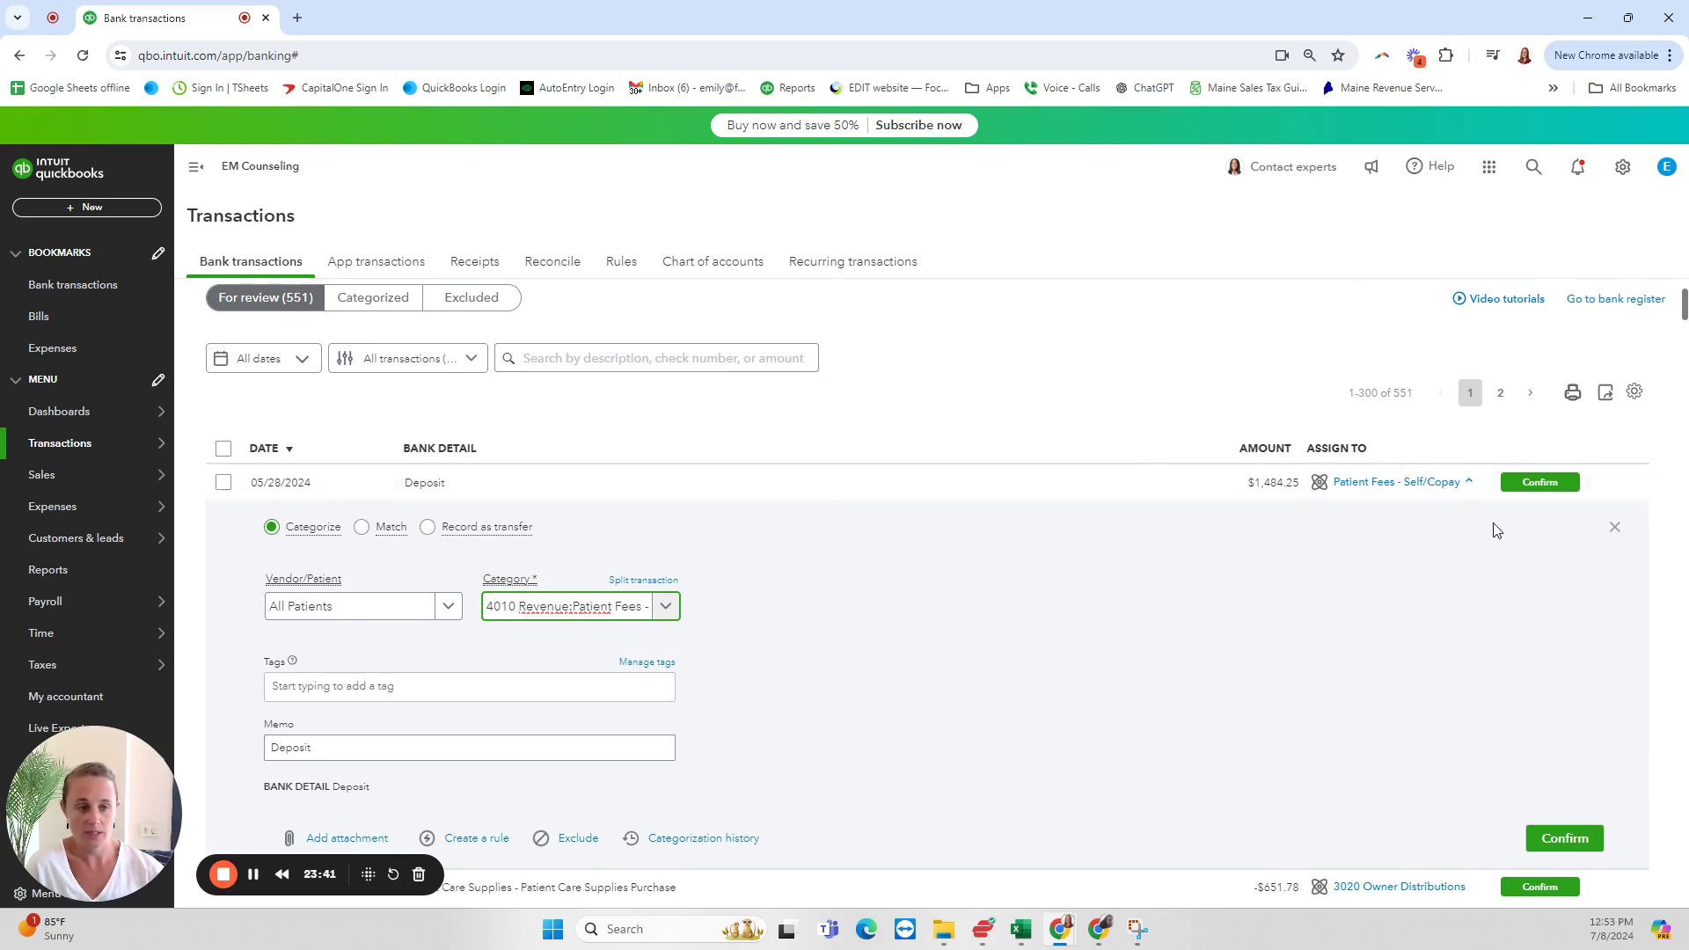
{"action": "left_click", "coordinate": [1615, 529]}
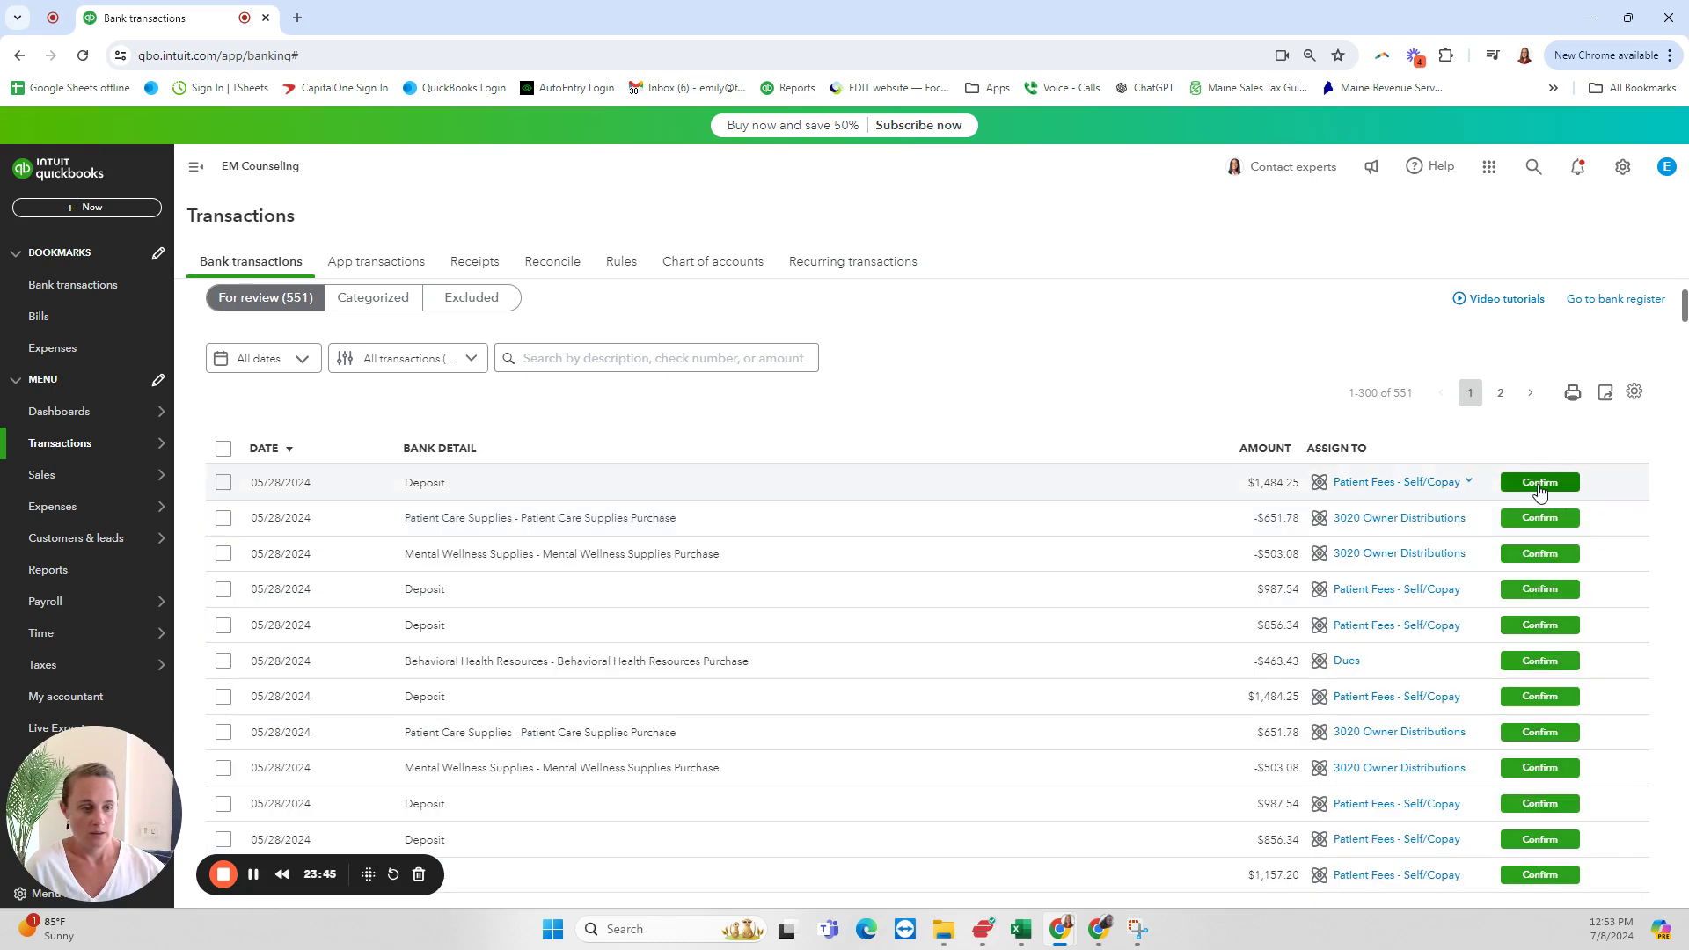
{"action": "left_click", "coordinate": [1540, 484]}
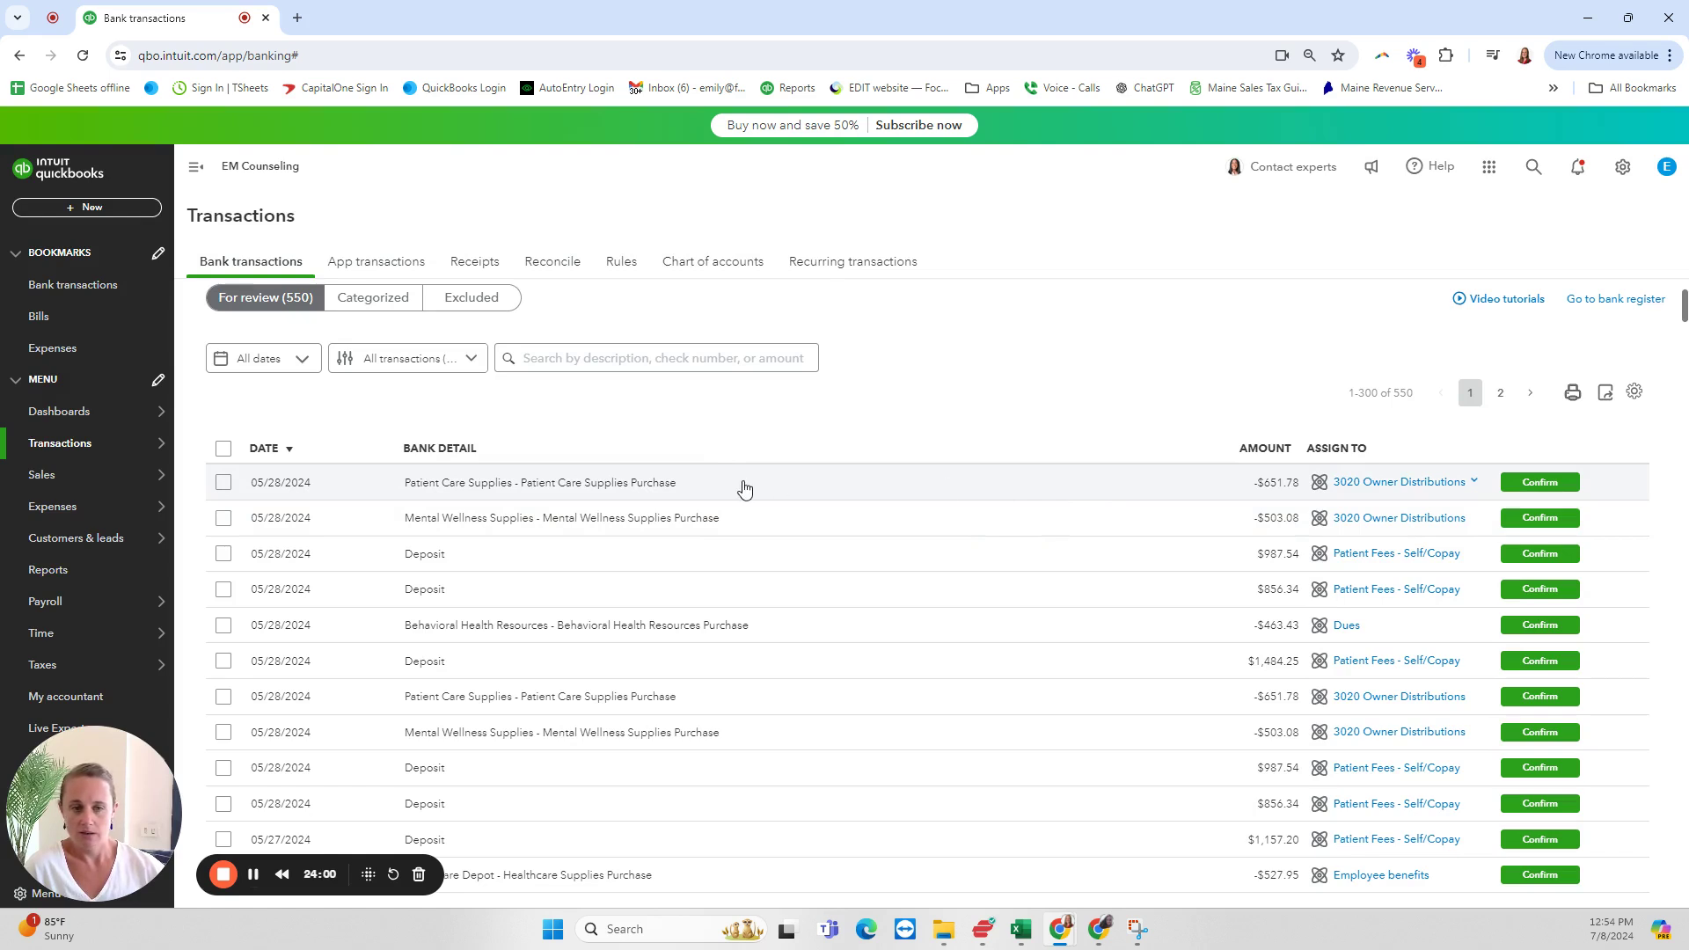
Categorize the first 05/28/2024 Patient Care Supplies transaction as 6015 Office Supplies & Equipment and confirm it
{"action": "left_click", "coordinate": [1427, 498]}
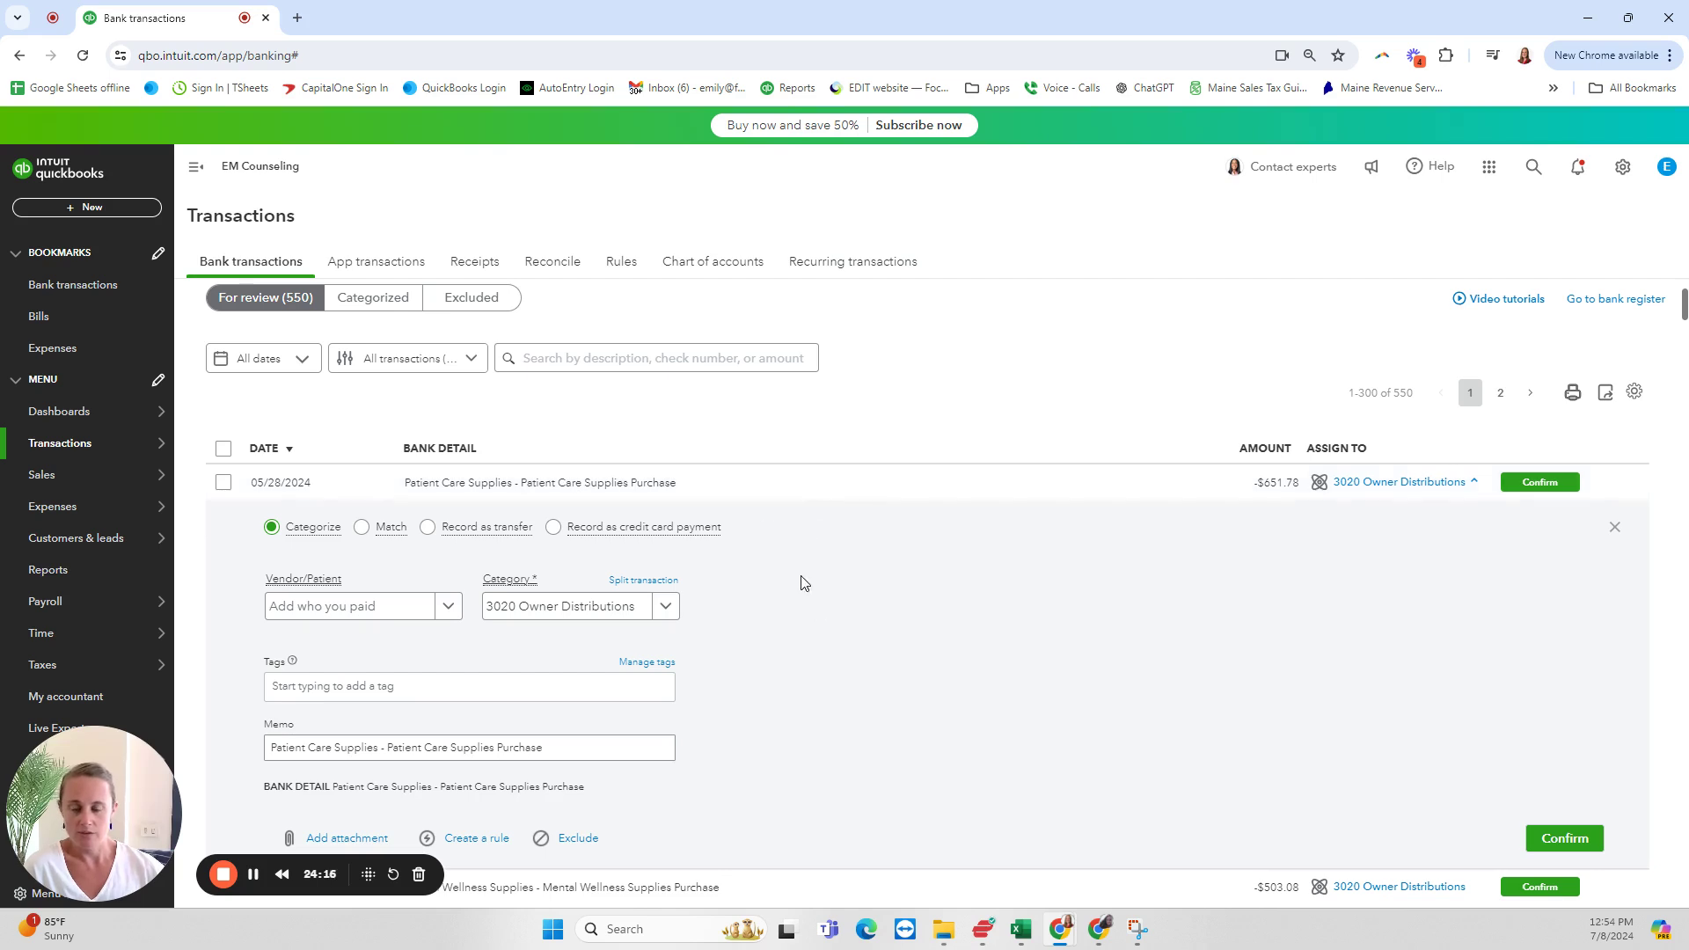
{"action": "left_click", "coordinate": [618, 614]}
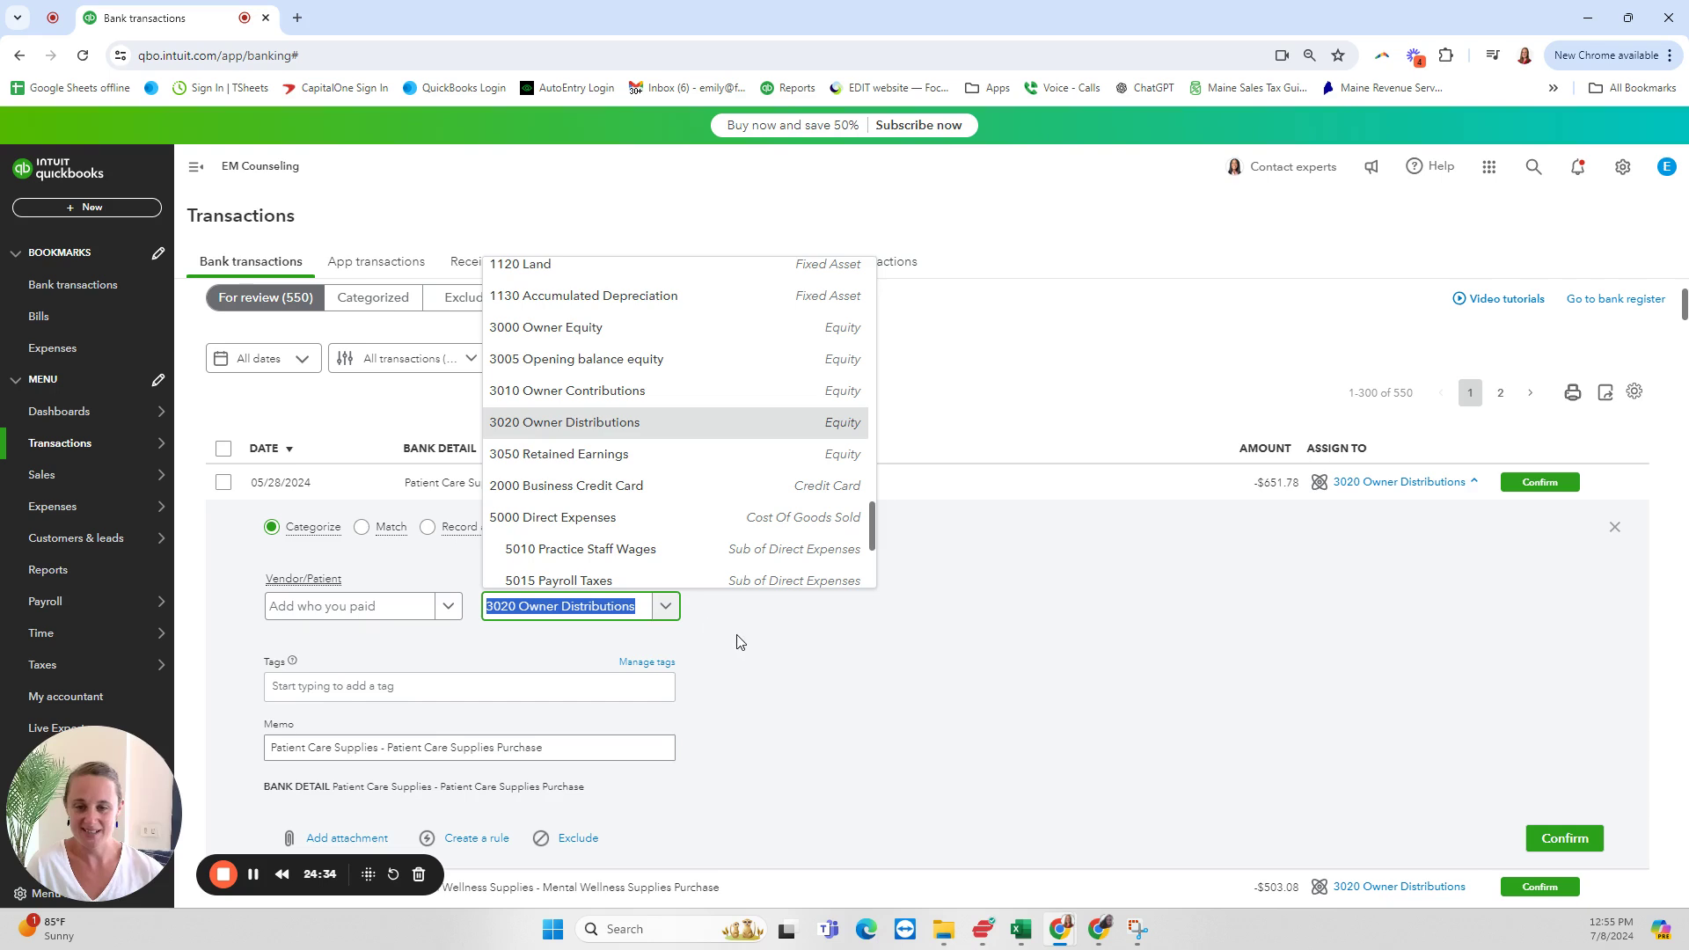
{"action": "type", "text": "supplies"}
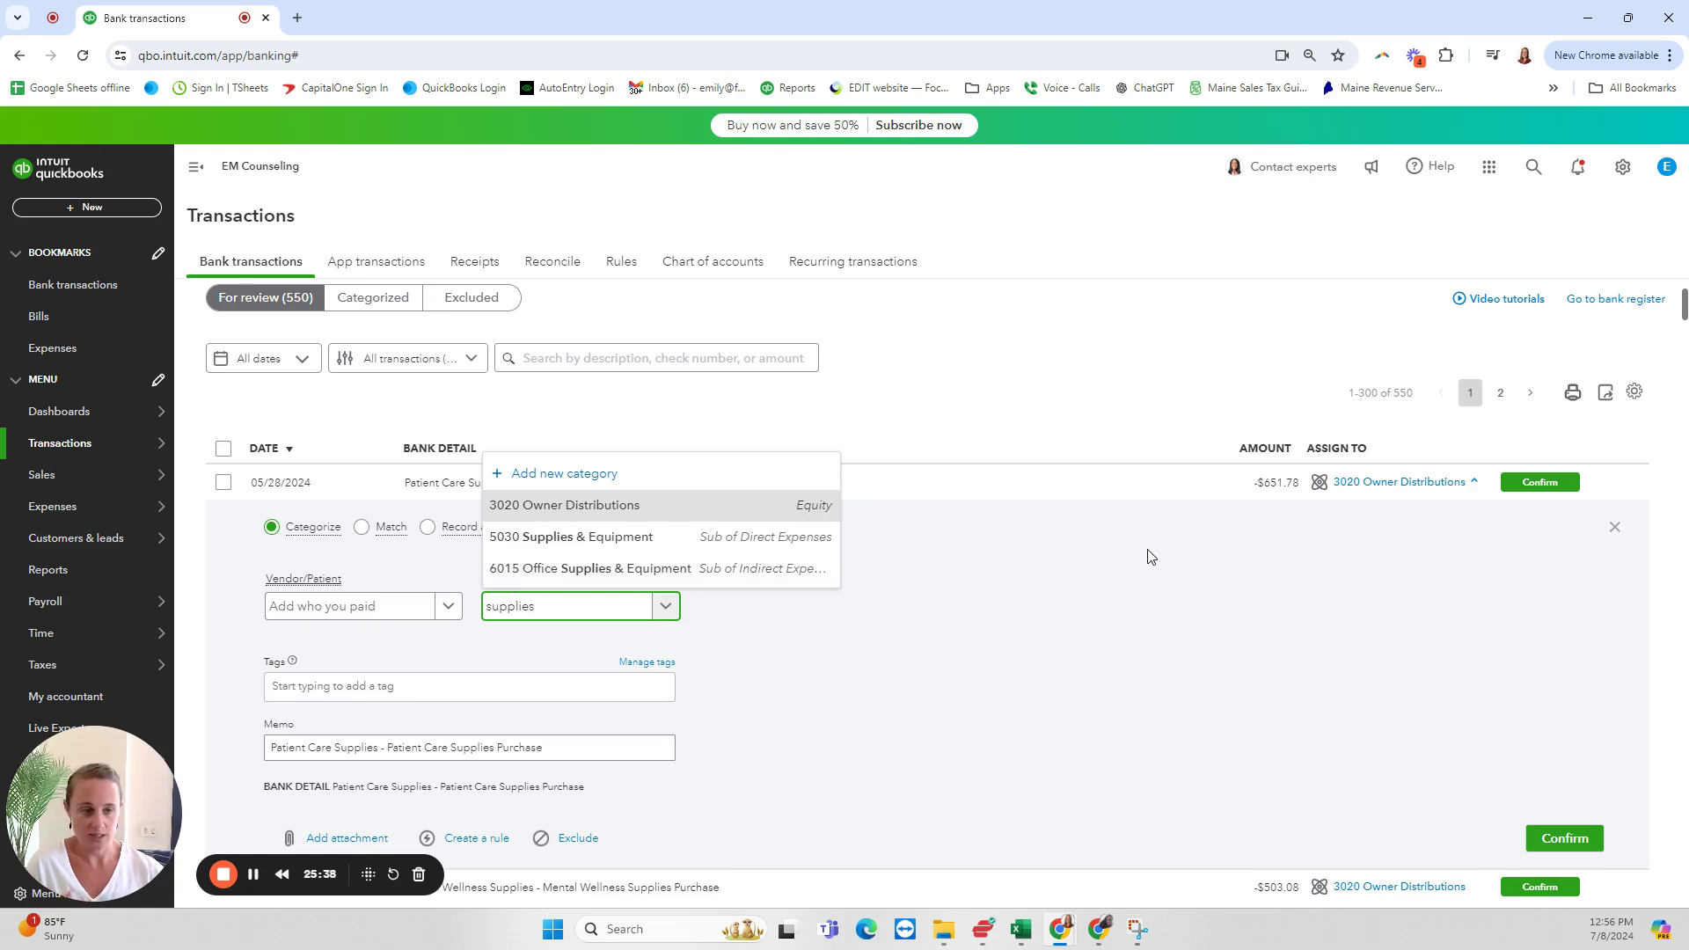
{"action": "left_click", "coordinate": [580, 569]}
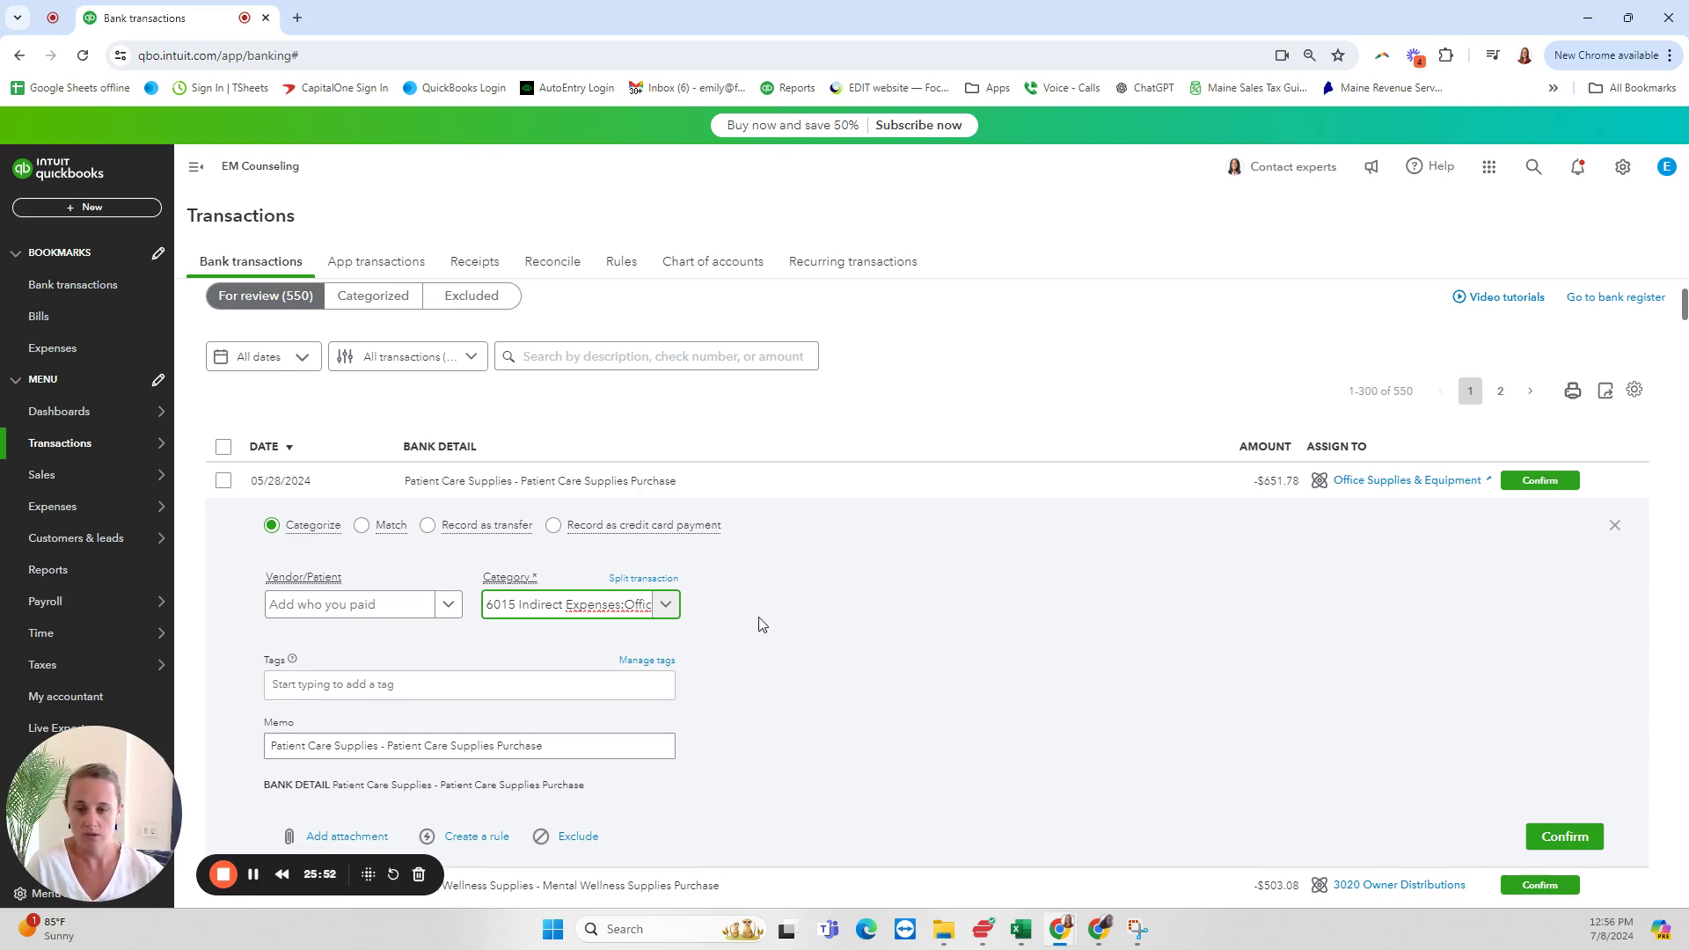
{"action": "scroll", "coordinate": [758, 624], "scroll_direction": "down", "scroll_amount": 1}
{"action": "left_click", "coordinate": [1562, 748]}
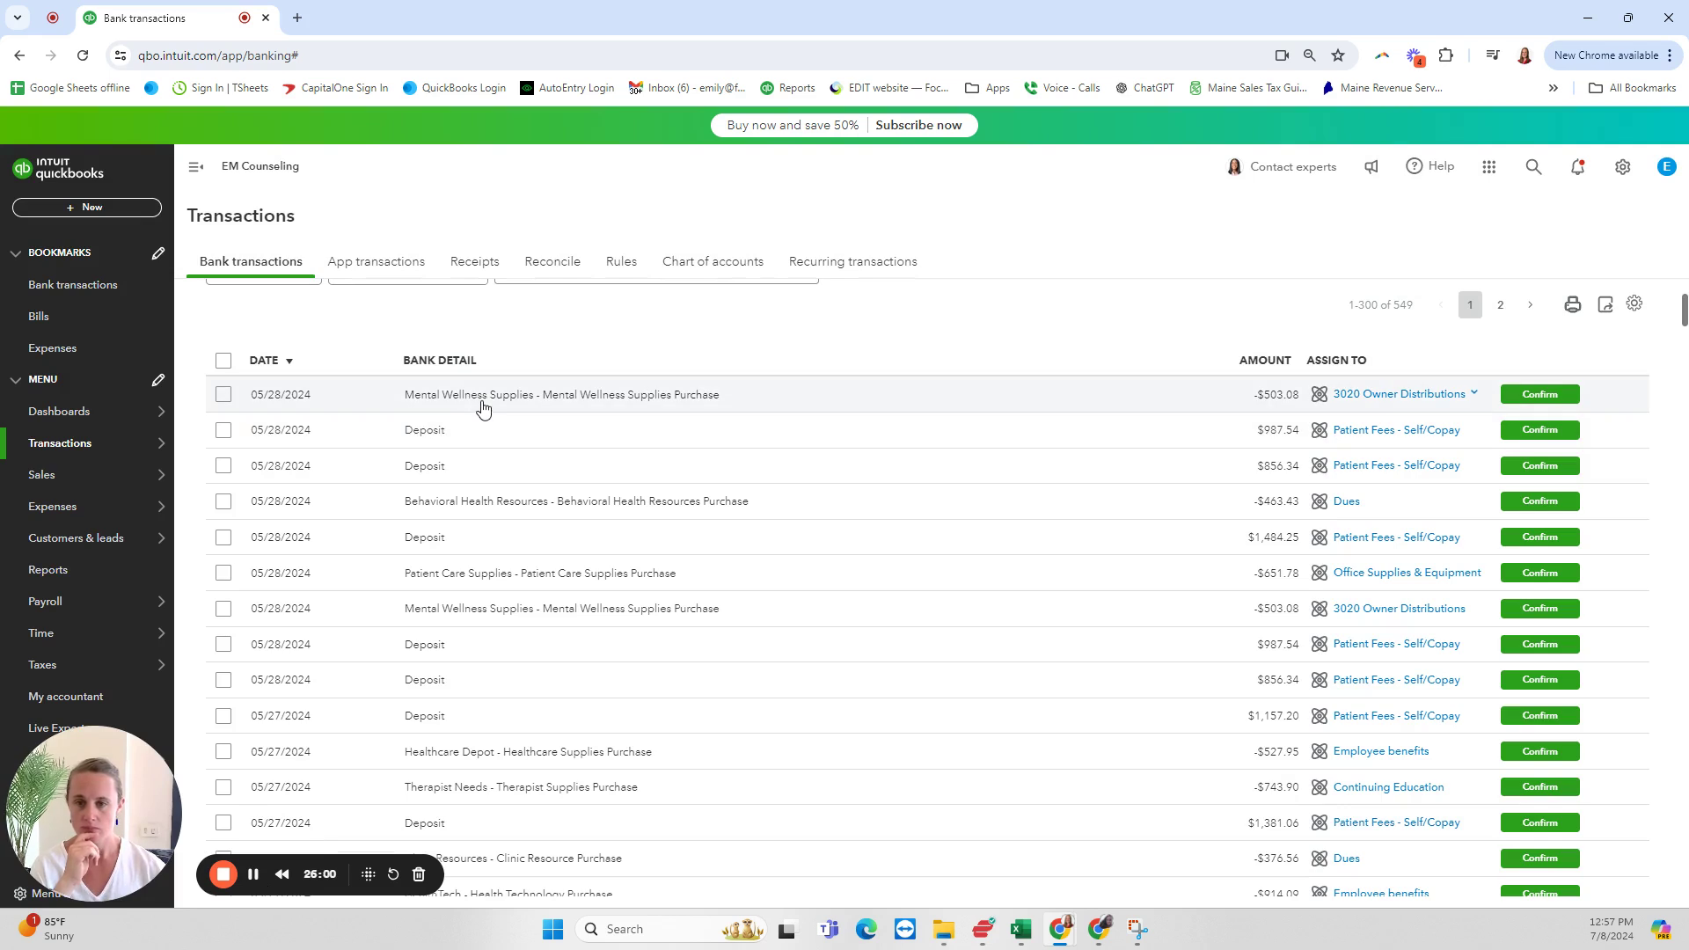
Add Mental Wellness Supplies as a new vendor from the first 05/28/2024 Mental Wellness Supplies transaction and save the contact
{"action": "left_click", "coordinate": [482, 404]}
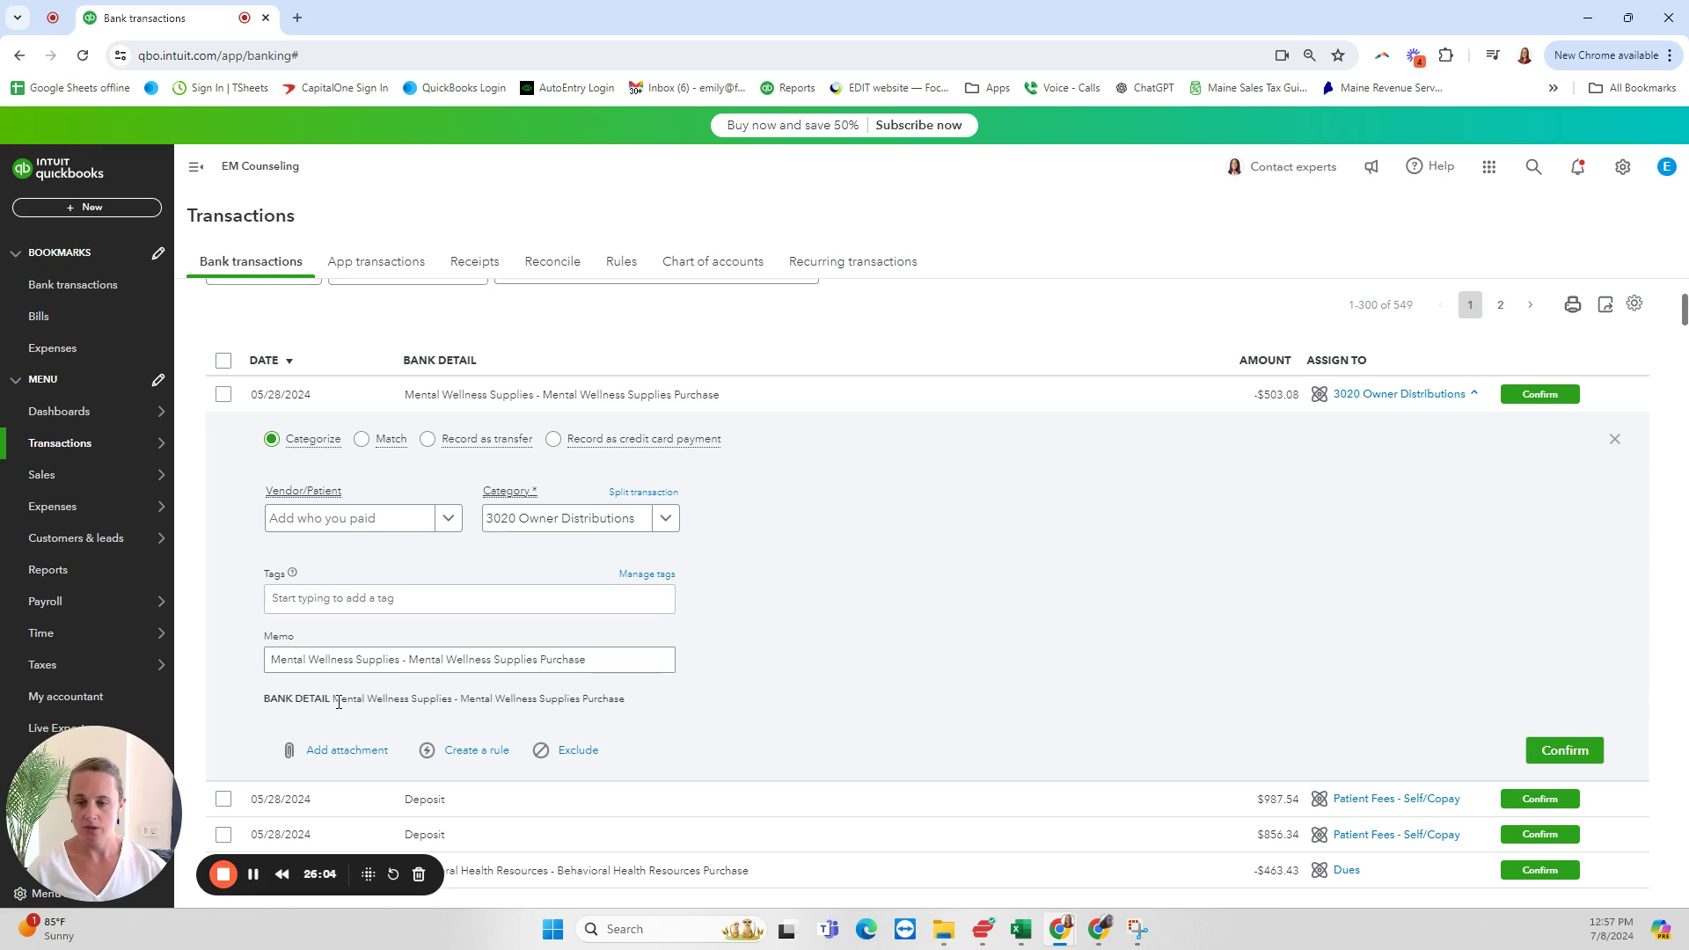
{"action": "left_click_drag", "start_coordinate": [334, 702], "coordinate": [451, 701]}
{"action": "key", "text": "ctrl+c"}
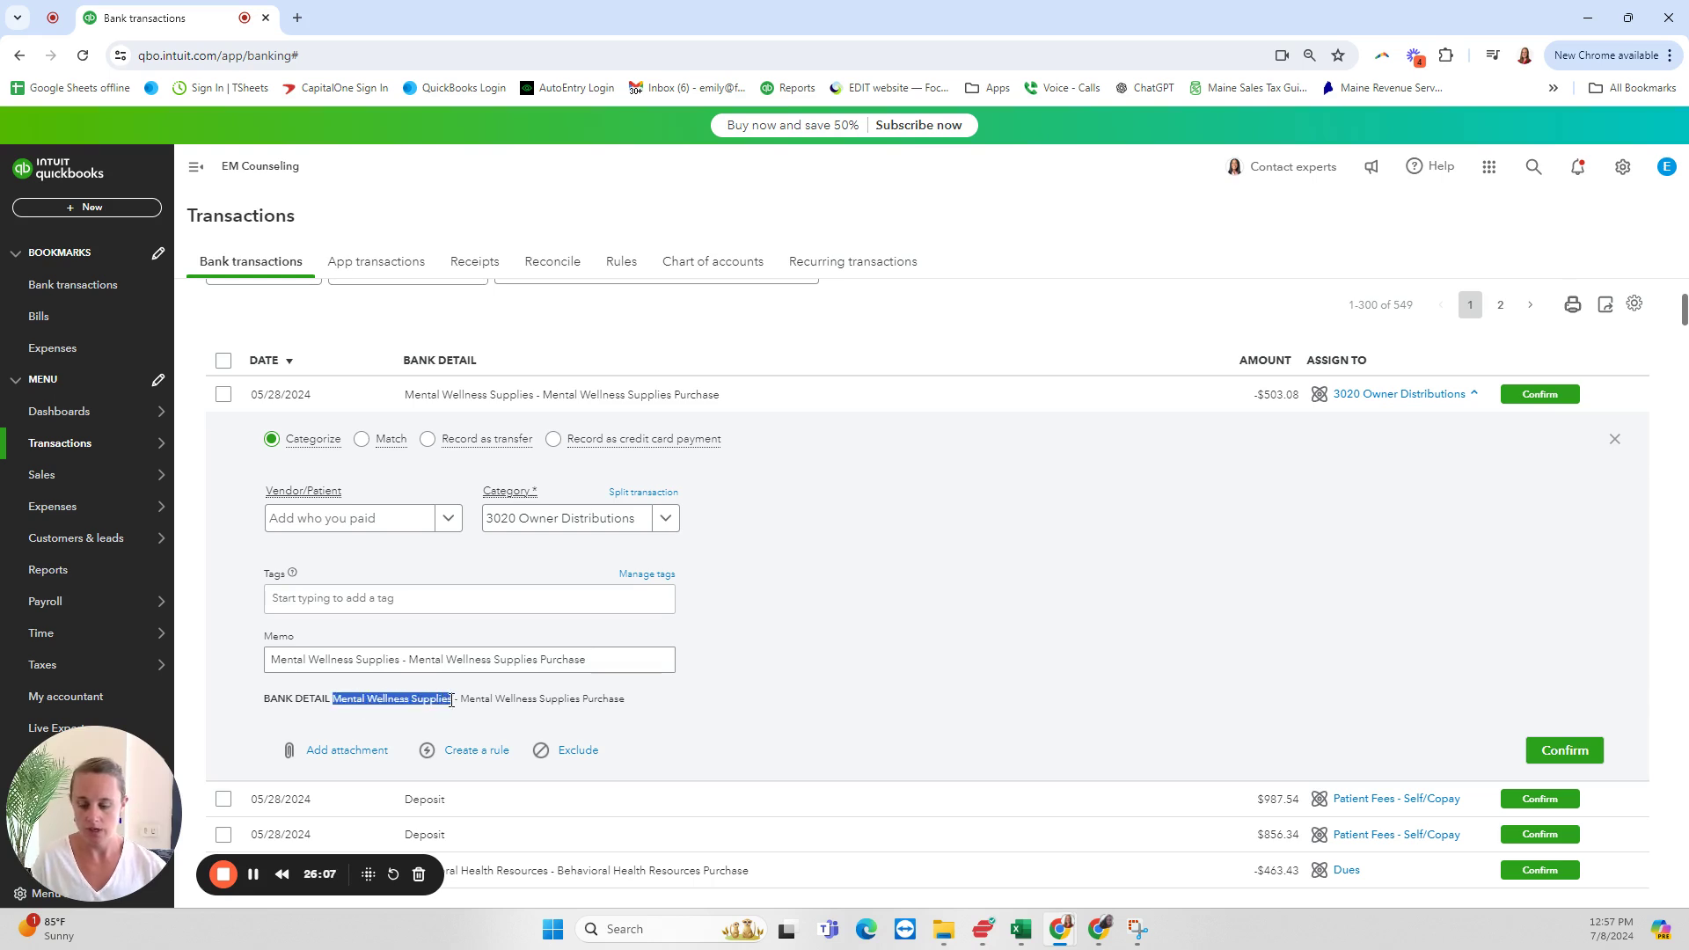
{"action": "left_click", "coordinate": [341, 519]}
{"action": "key", "text": "ctrl+v"}
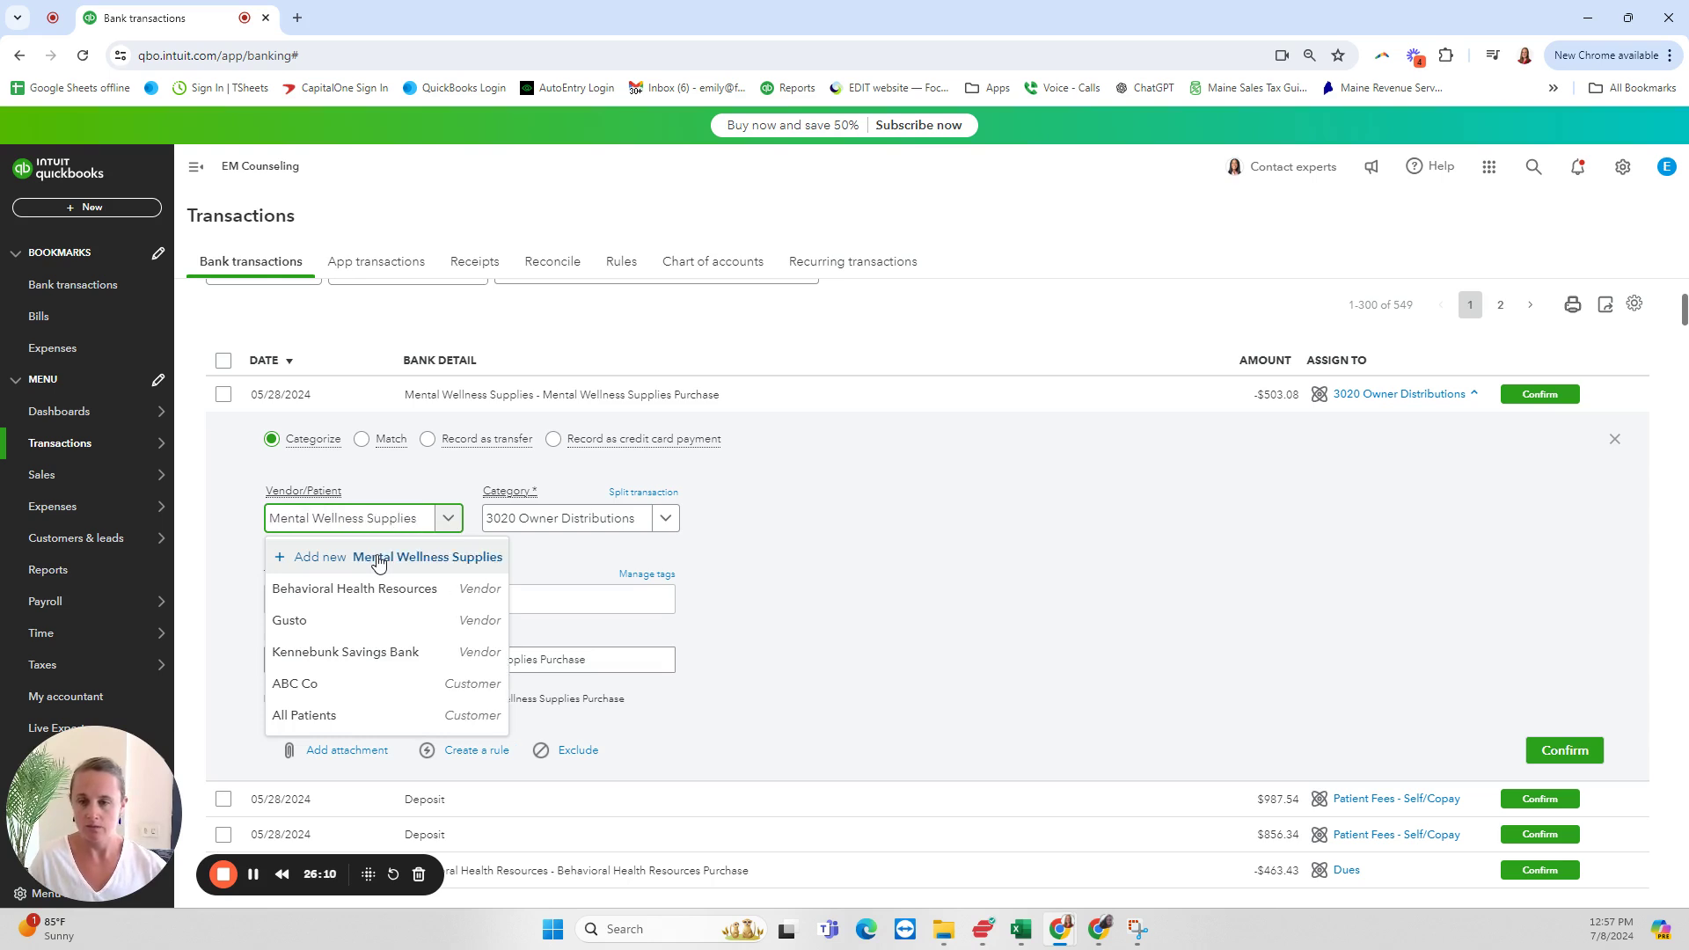
{"action": "left_click", "coordinate": [378, 560]}
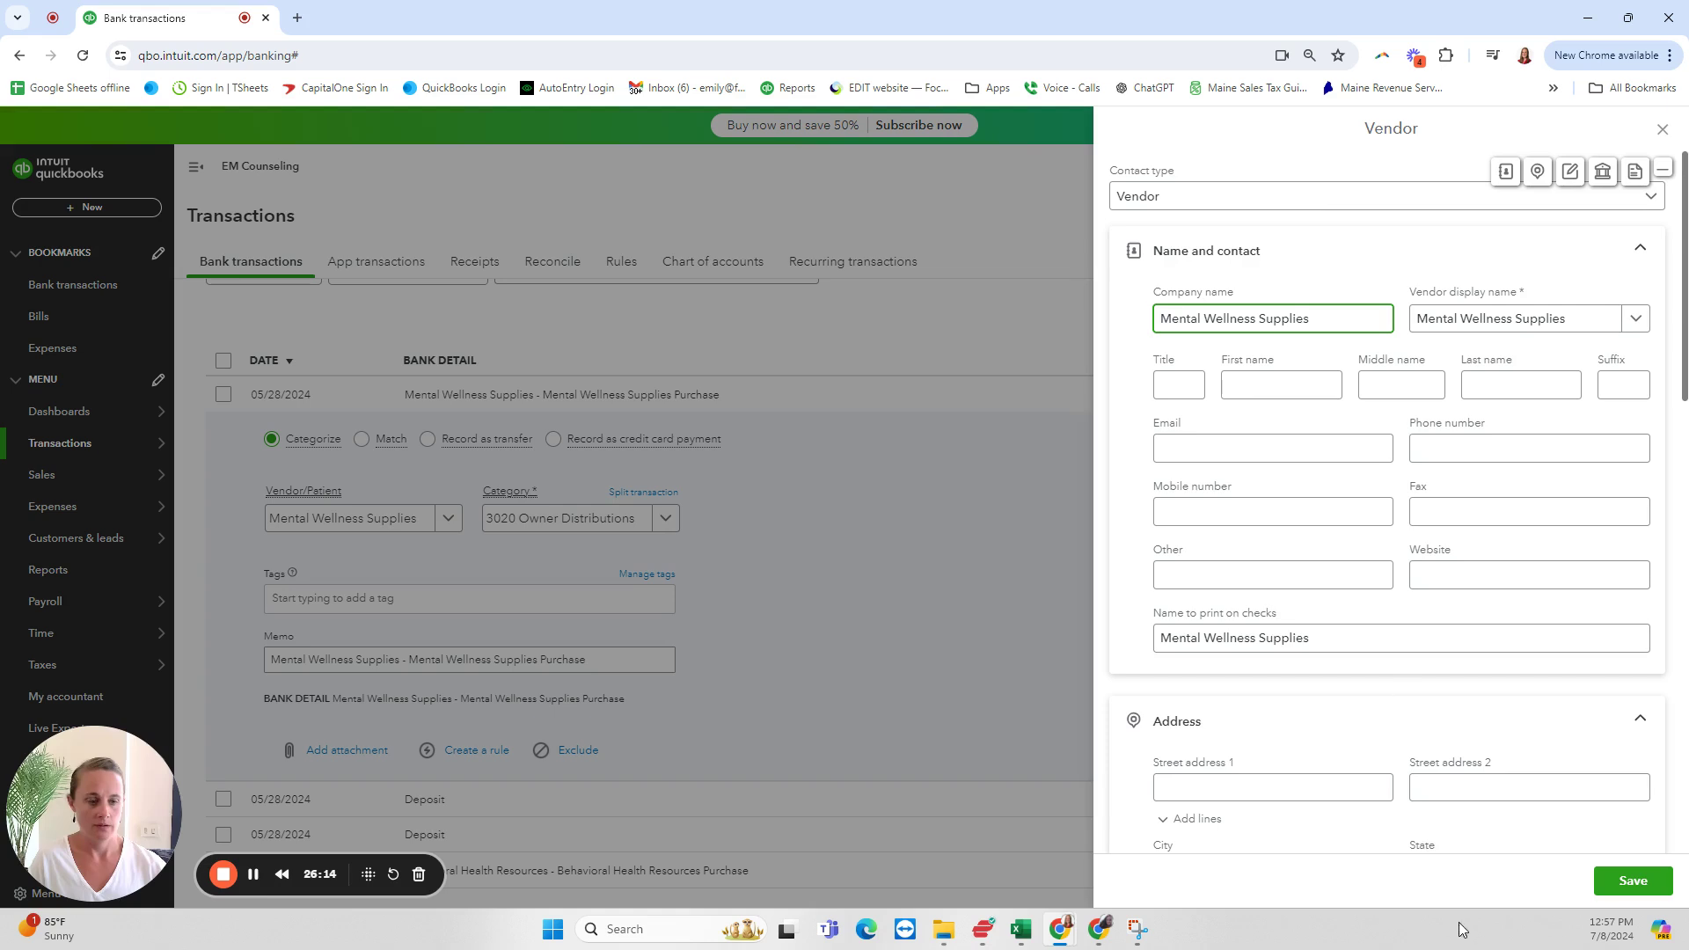
{"action": "left_click", "coordinate": [1634, 881]}
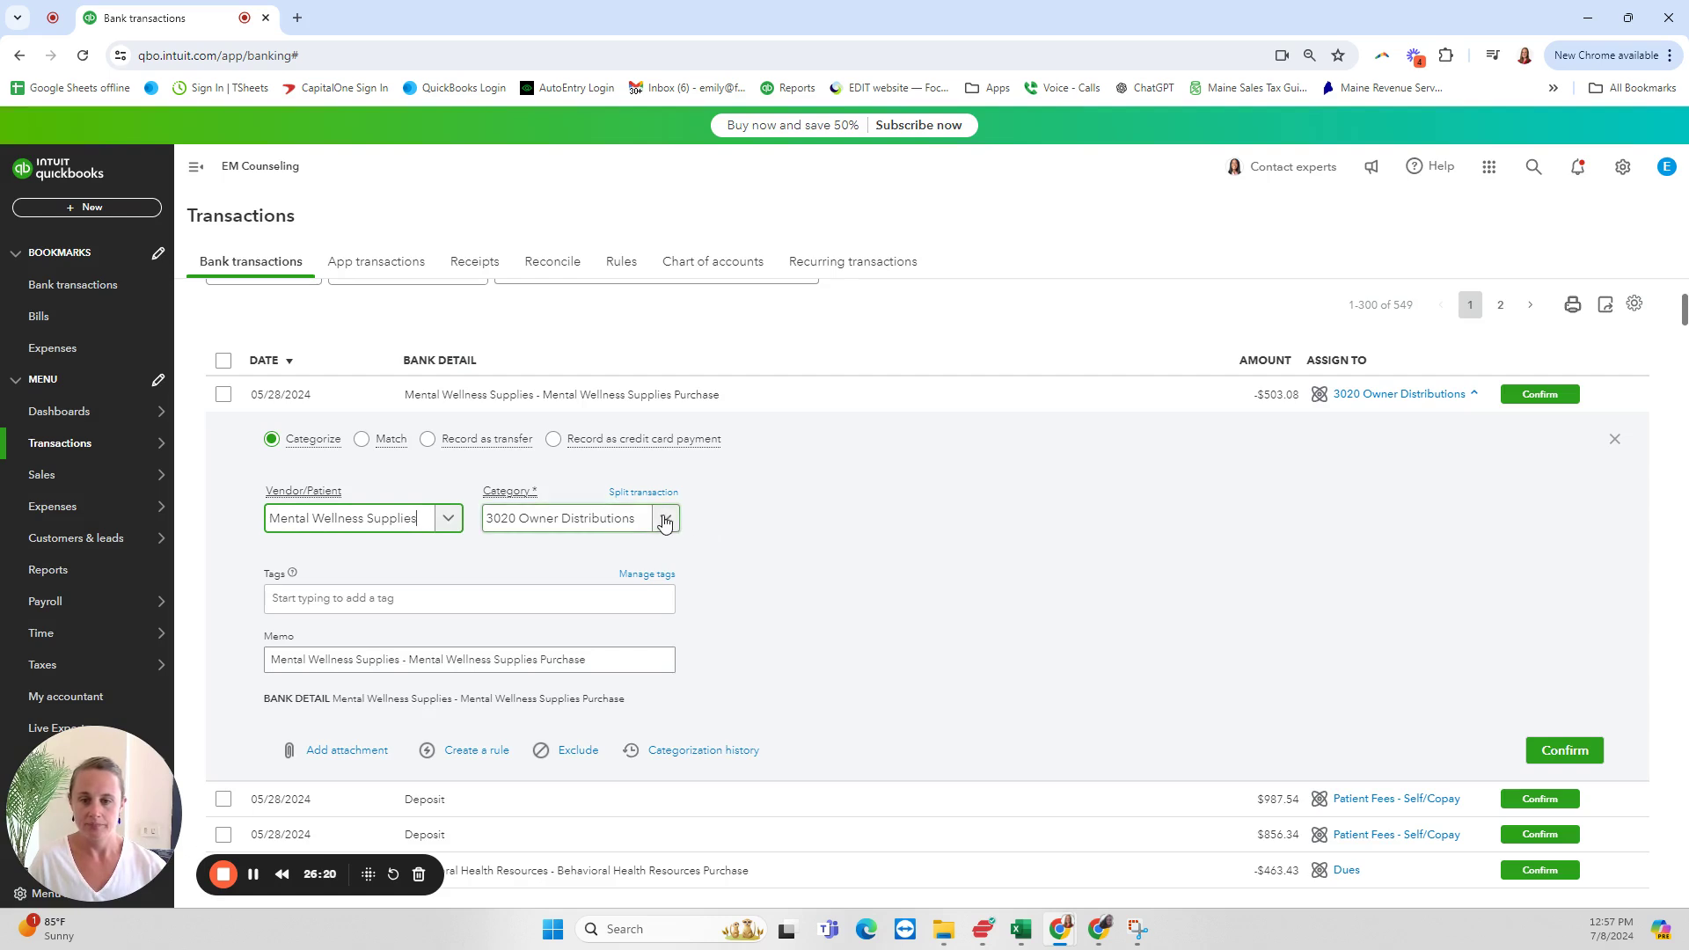
Set the Mental Wellness Supplies transaction's category to 6015 Office Supplies & Equipment
{"action": "left_click", "coordinate": [665, 520]}
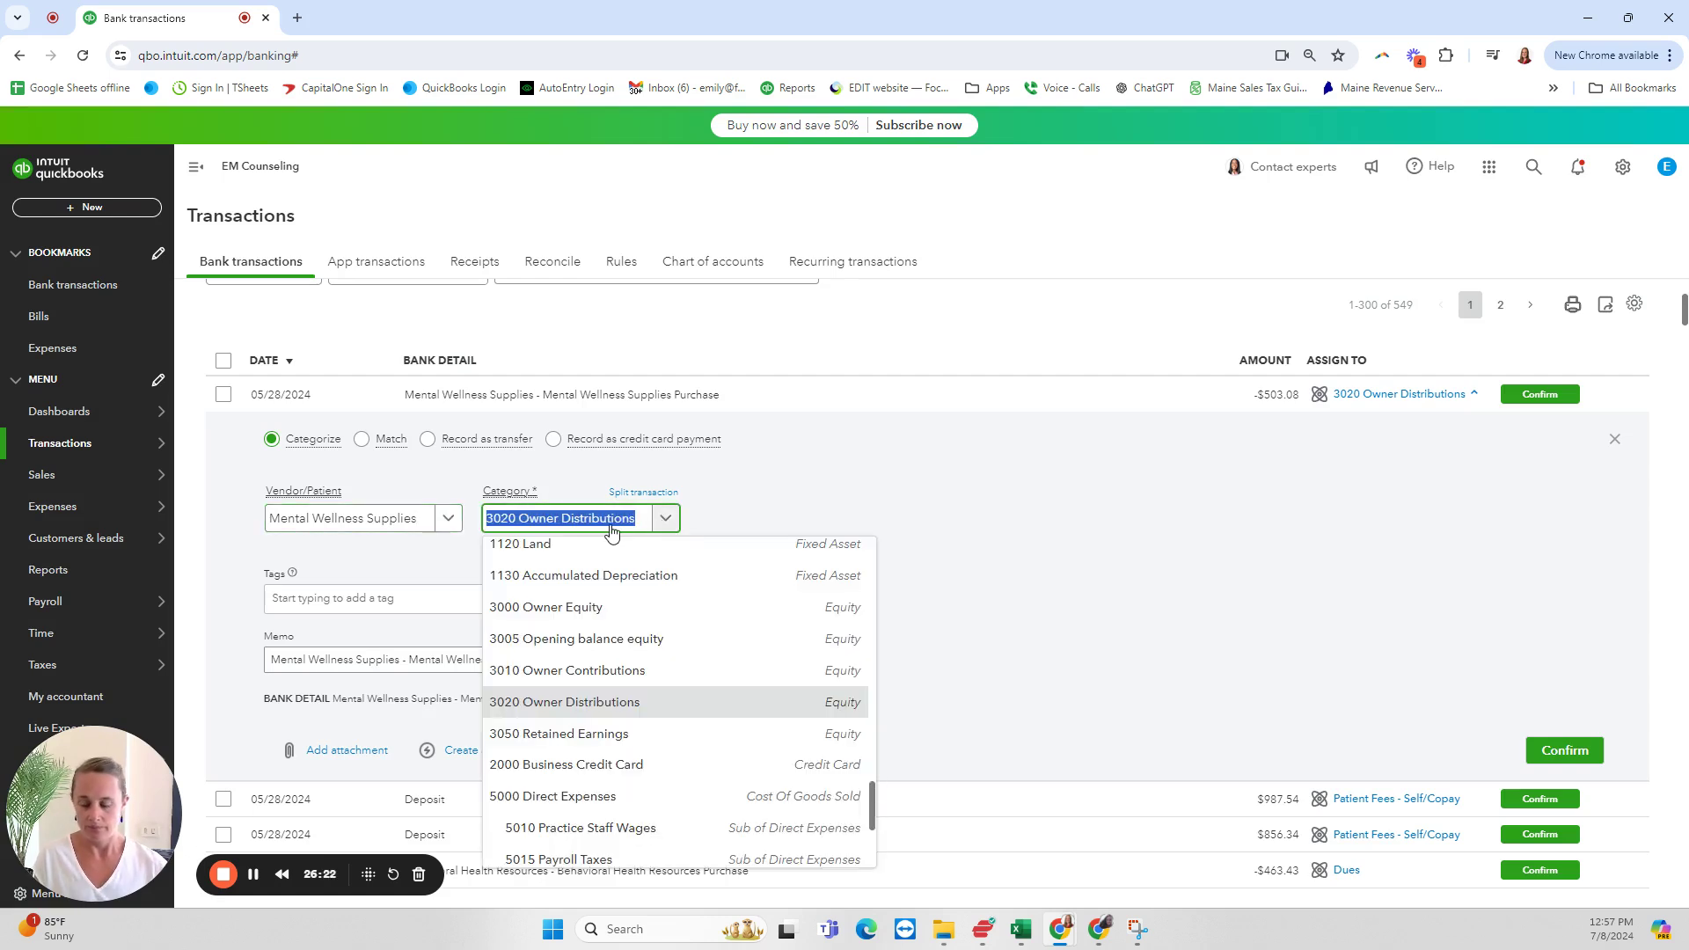
{"action": "type", "text": "suppl"}
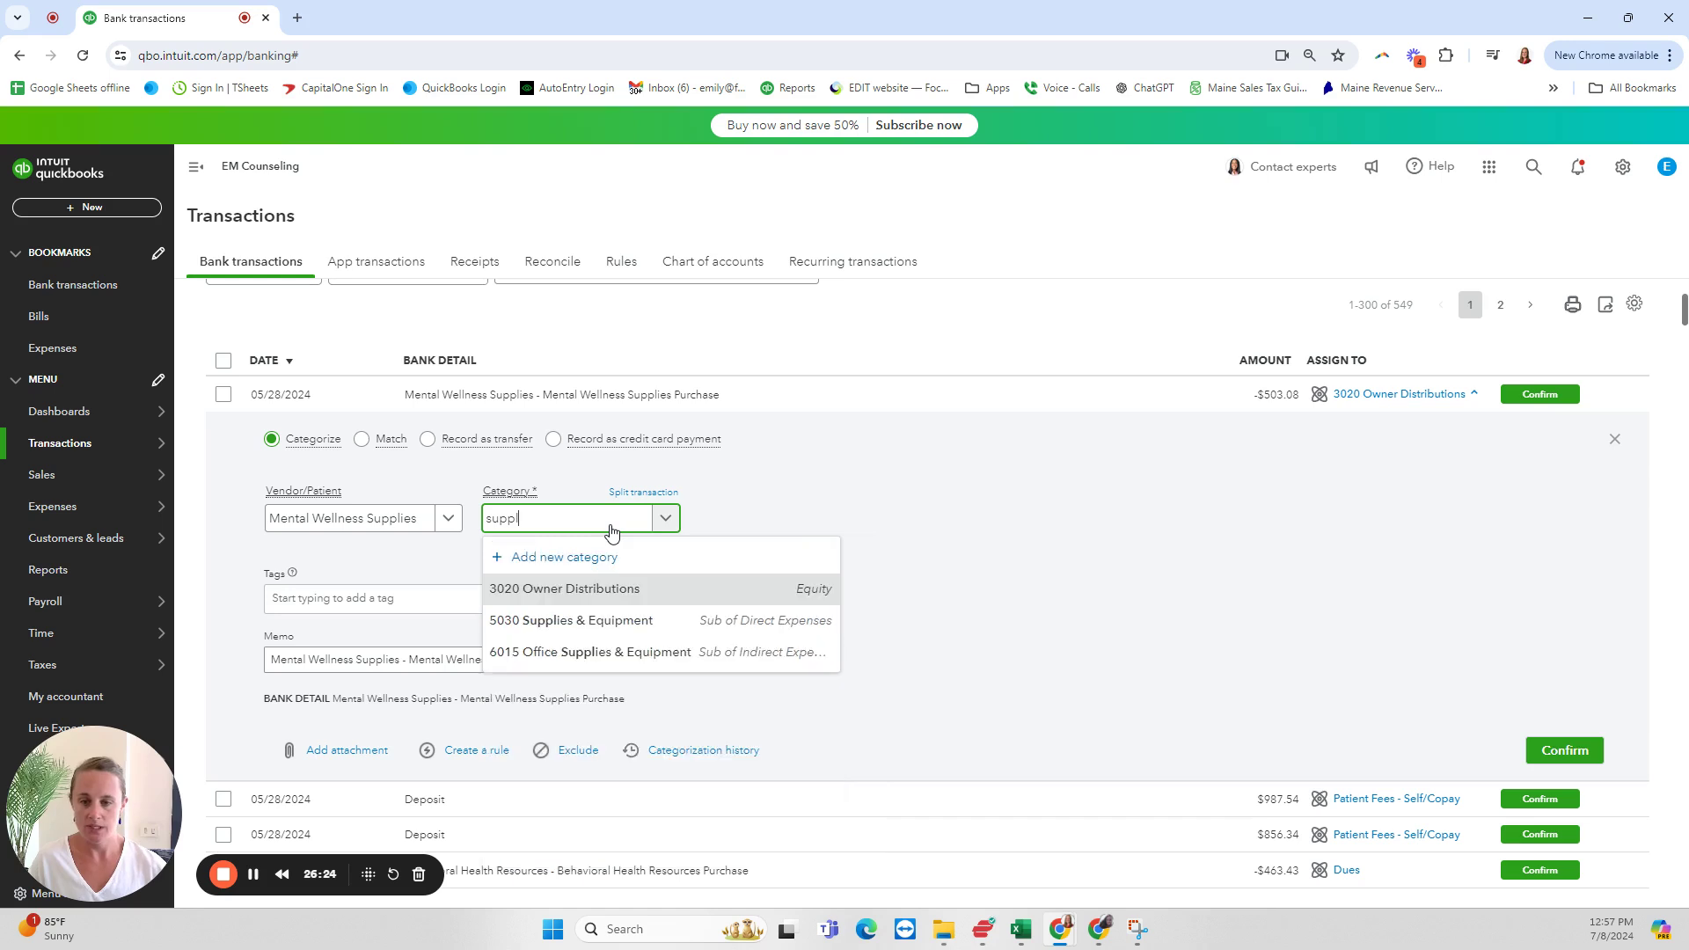
{"action": "left_click", "coordinate": [582, 654]}
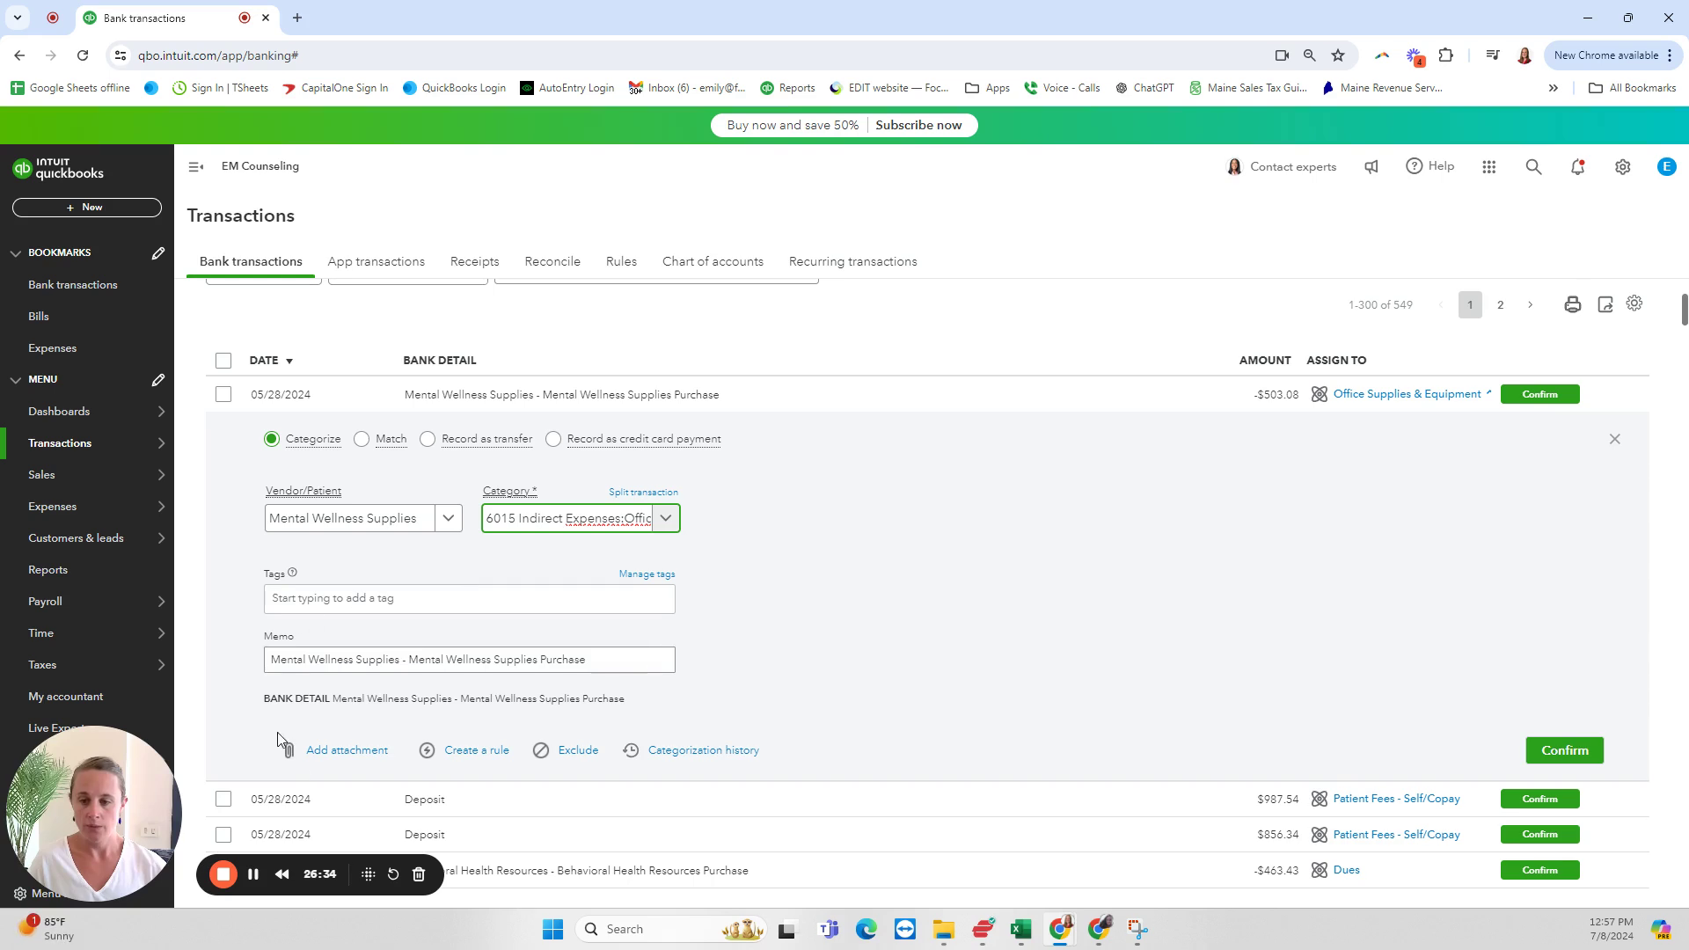
Start a bank rule from the expanded 05/28/2024 Mental Wellness Supplies transaction and look through its prefilled conditions and assignments
{"action": "left_click", "coordinate": [491, 760]}
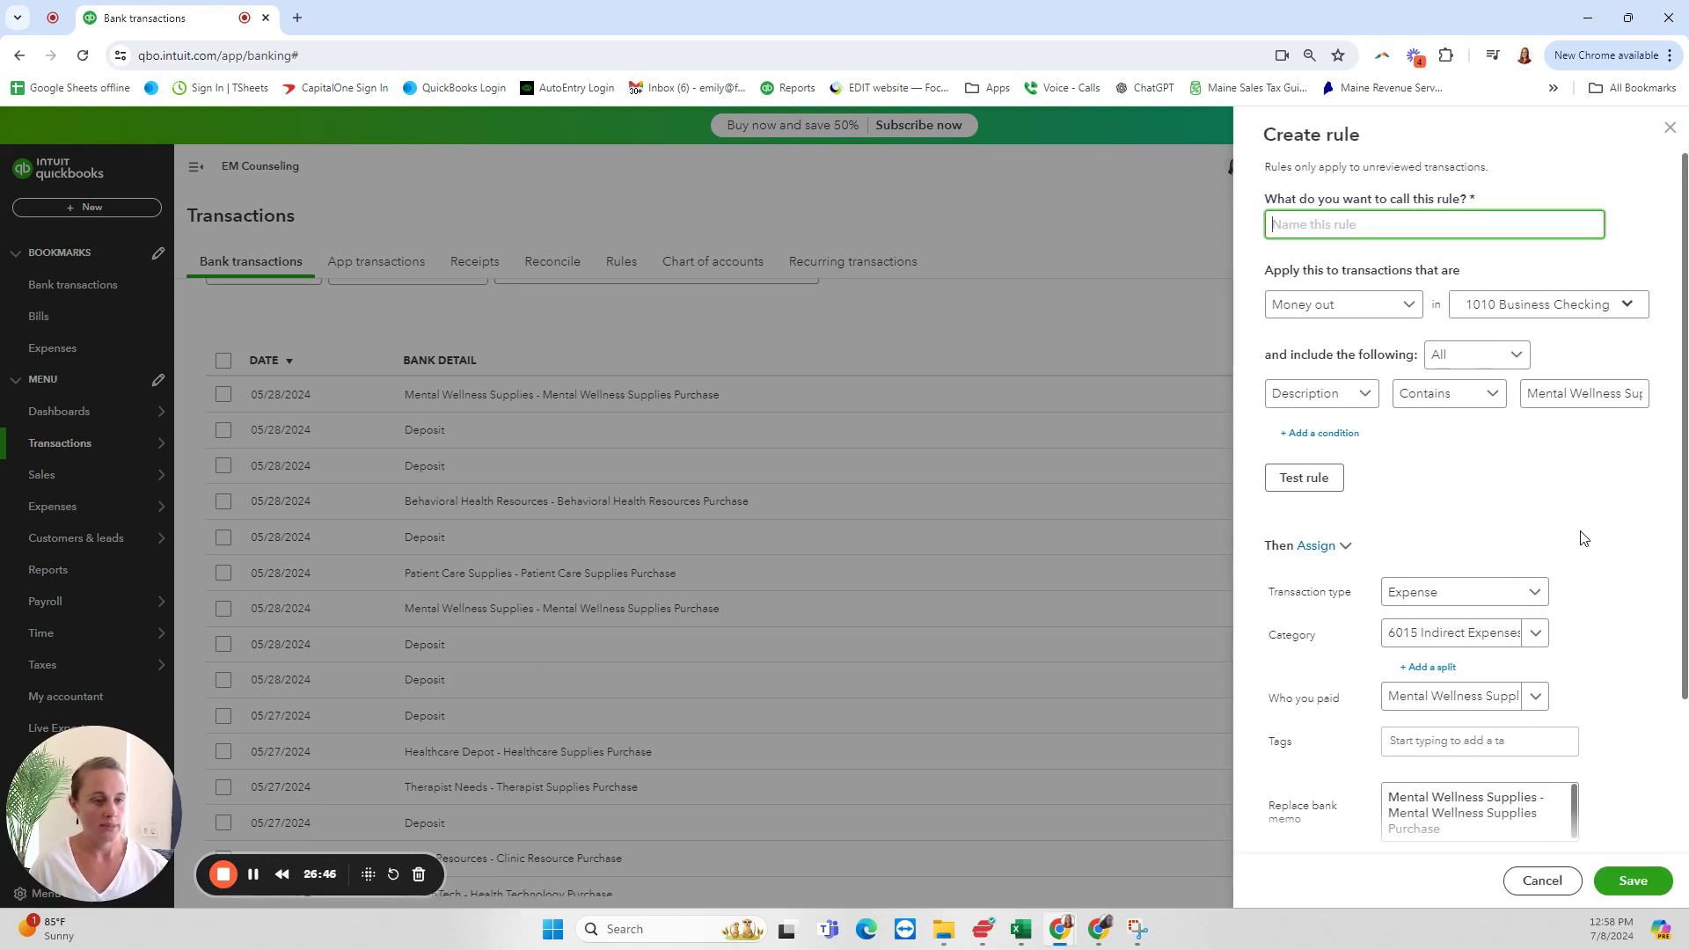
{"action": "scroll", "coordinate": [1603, 550], "scroll_direction": "down", "scroll_amount": 2}
{"action": "scroll", "coordinate": [1603, 551], "scroll_direction": "up", "scroll_amount": 3}
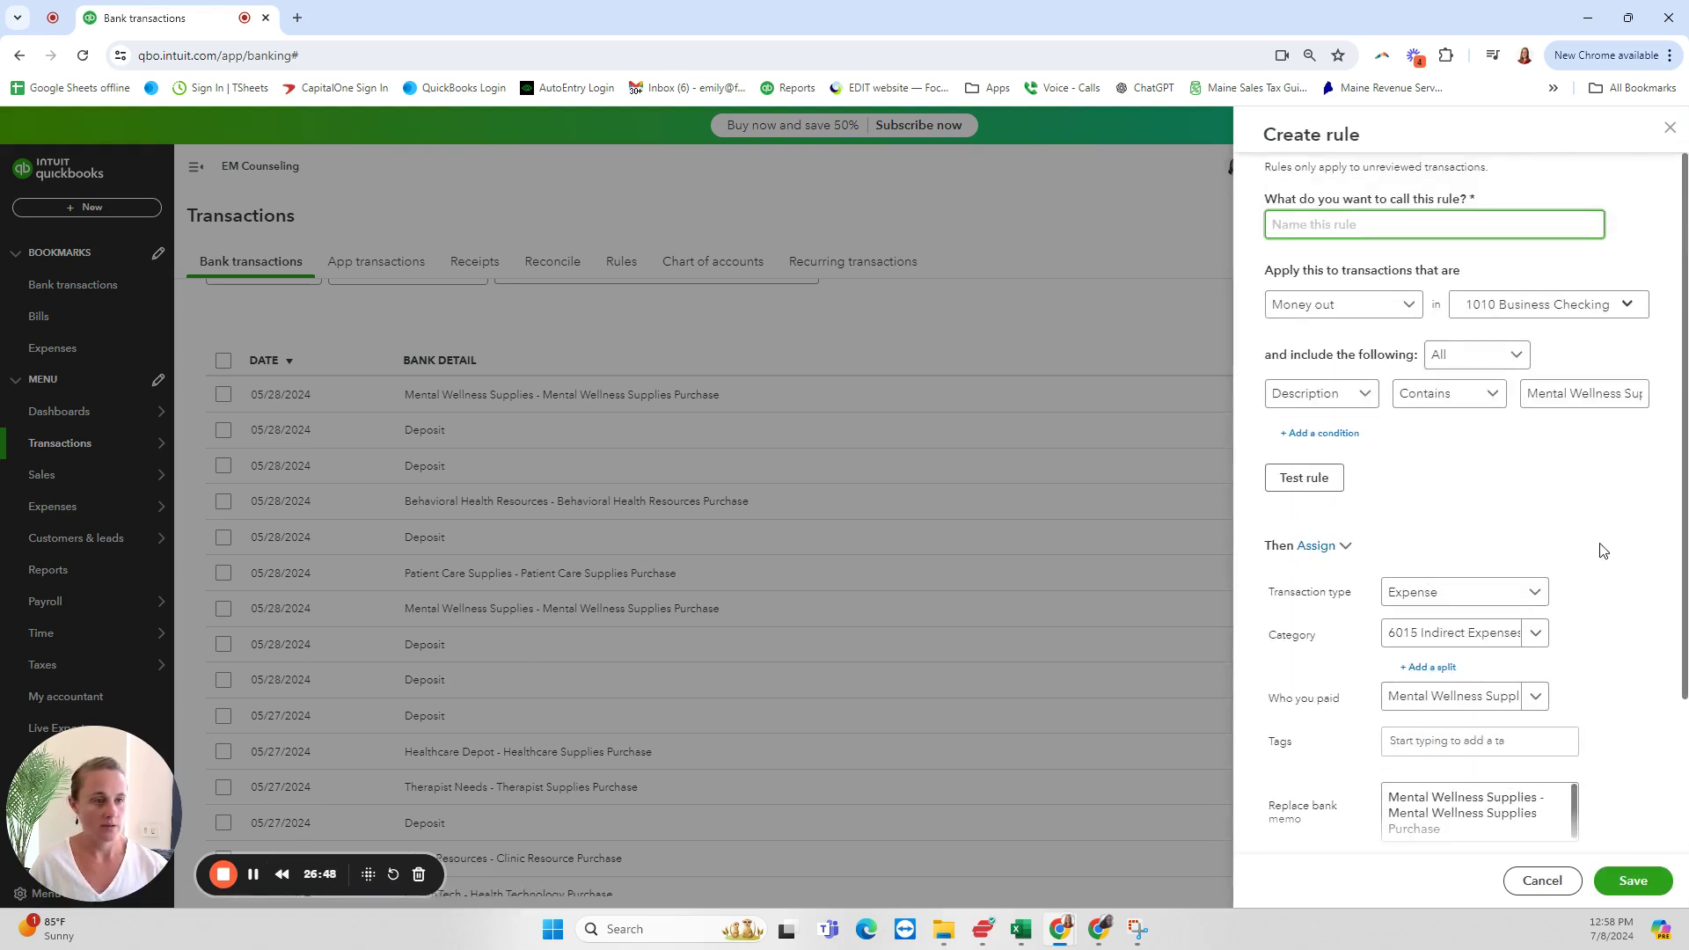
{"action": "scroll", "coordinate": [1486, 441], "scroll_direction": "down", "scroll_amount": 1}
{"action": "scroll", "coordinate": [1467, 494], "scroll_direction": "up", "scroll_amount": 1}
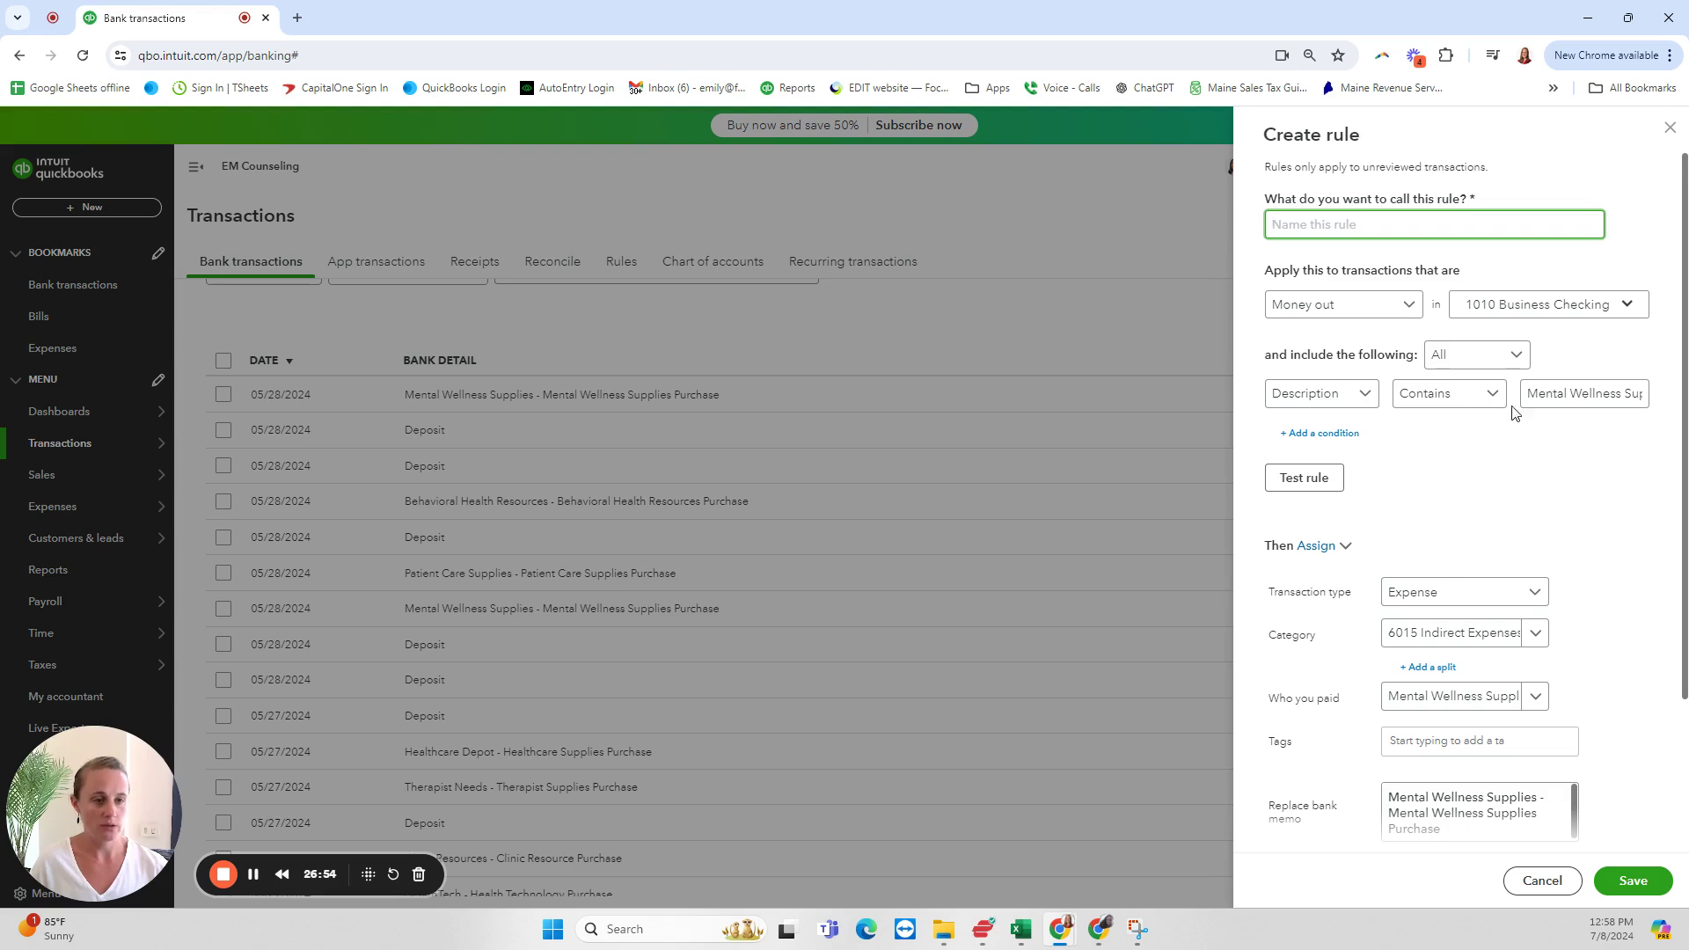
{"action": "scroll", "coordinate": [1629, 699], "scroll_direction": "down", "scroll_amount": 2}
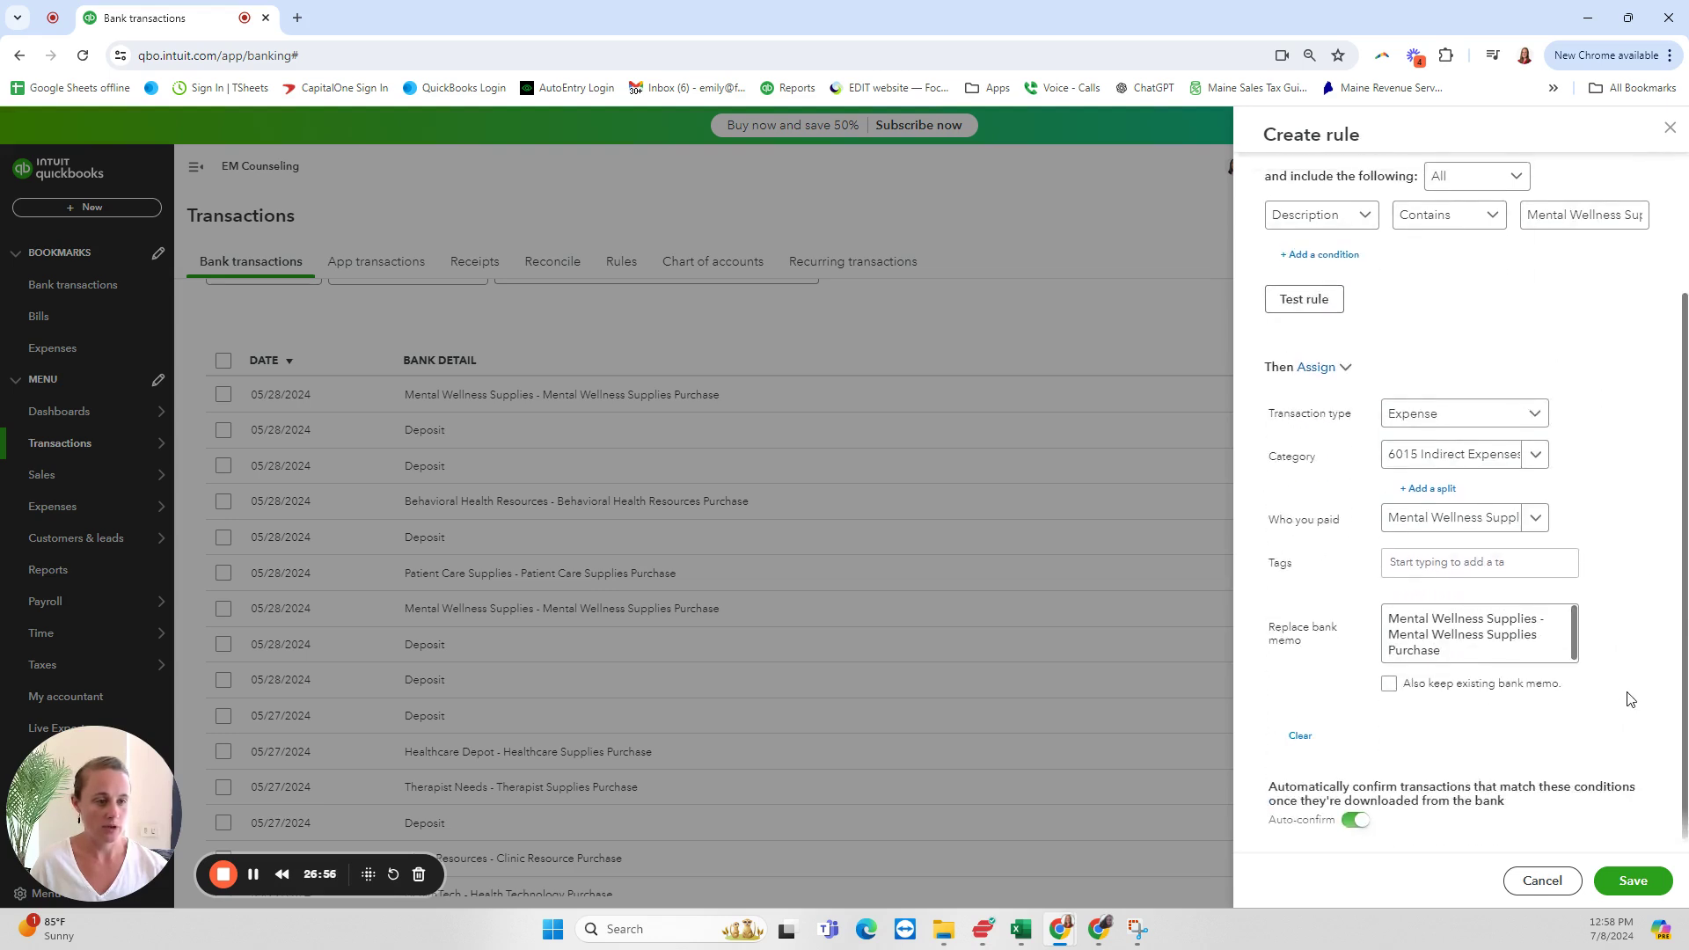
{"action": "scroll", "coordinate": [1628, 699], "scroll_direction": "up", "scroll_amount": 2}
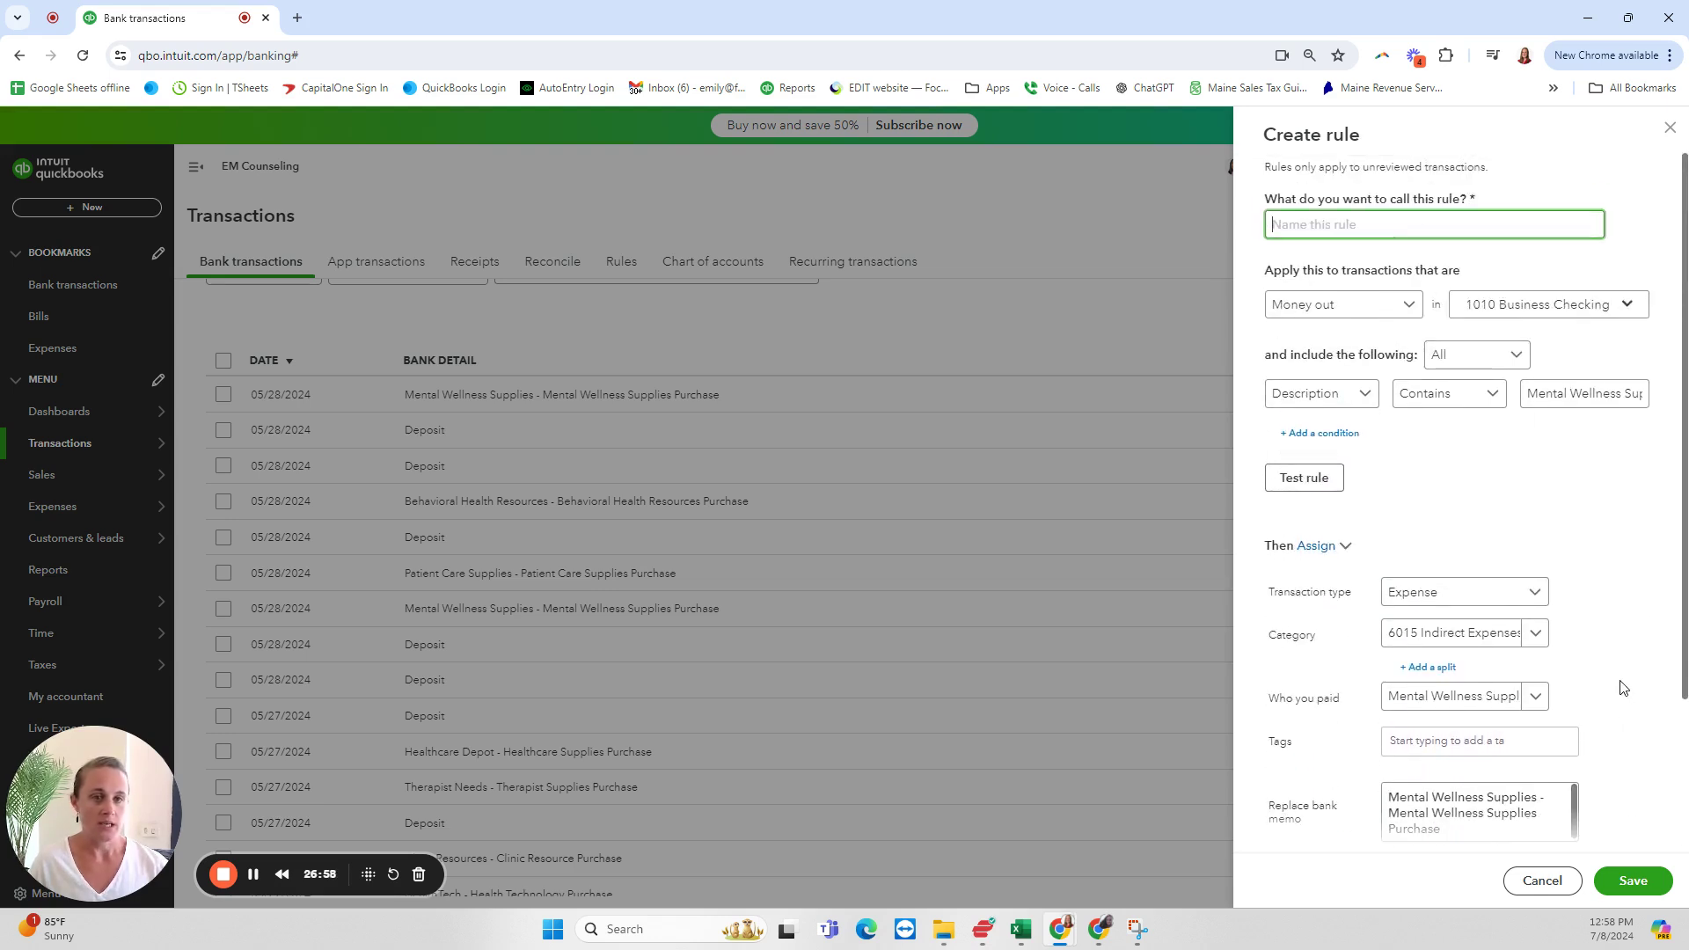
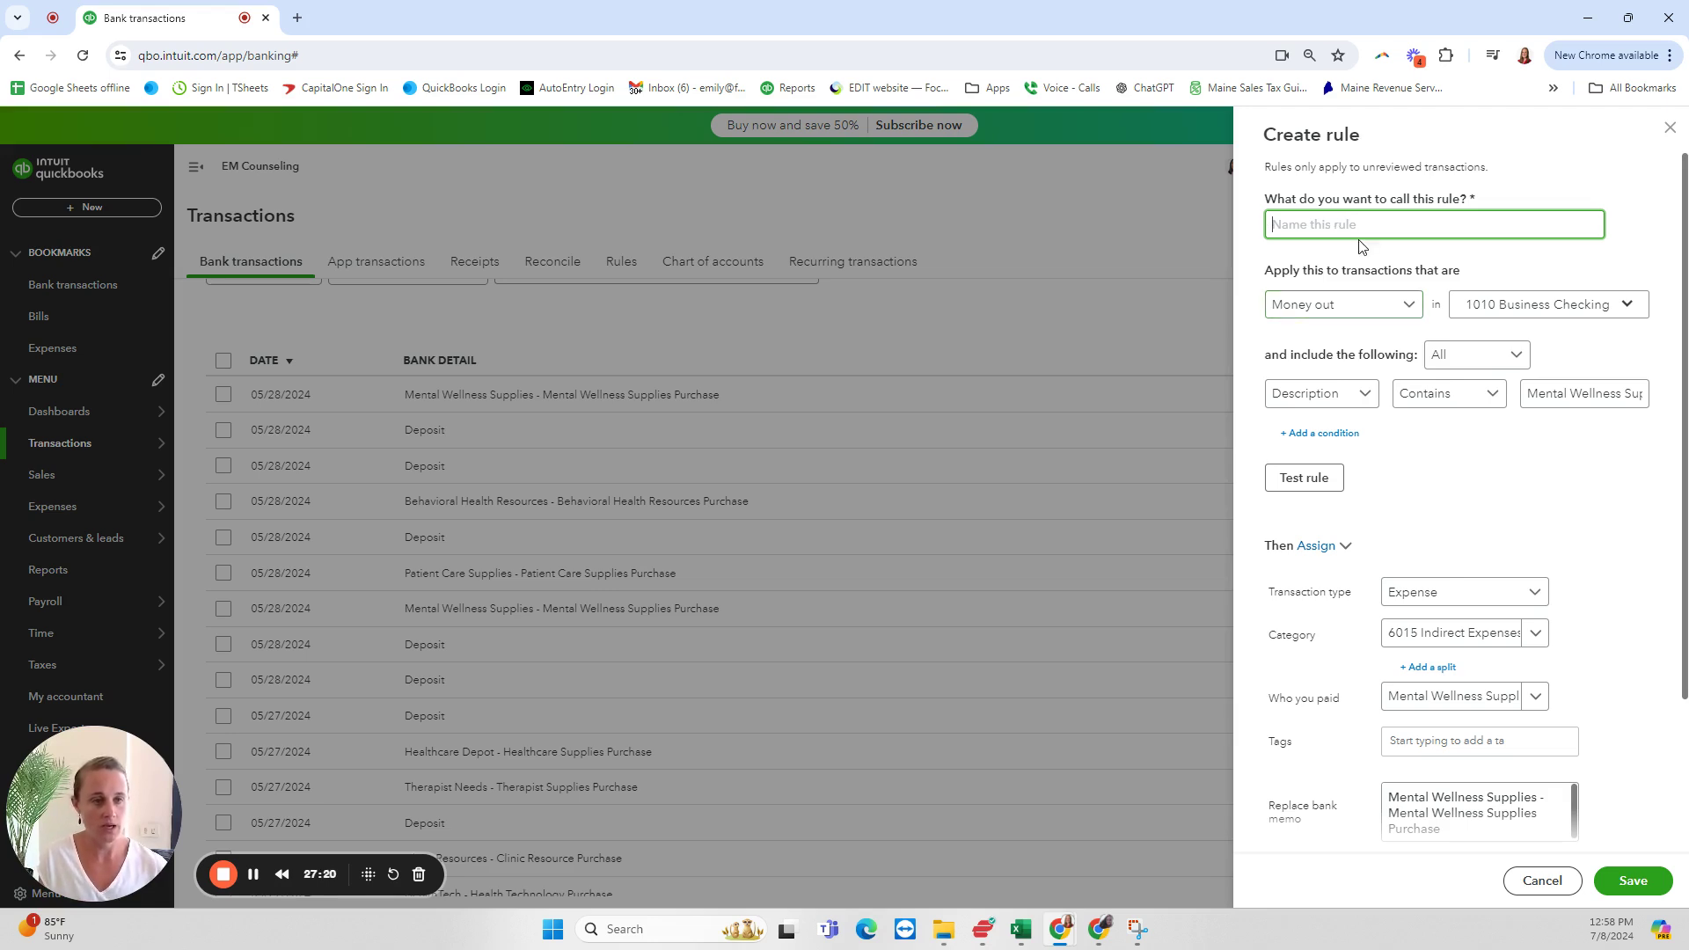
Copy the description condition's full text, "Mental Wellness Supplies - Mental Wellness Supplies Purchase", into the rule's name
{"action": "left_click_drag", "start_coordinate": [1526, 398], "coordinate": [1686, 405]}
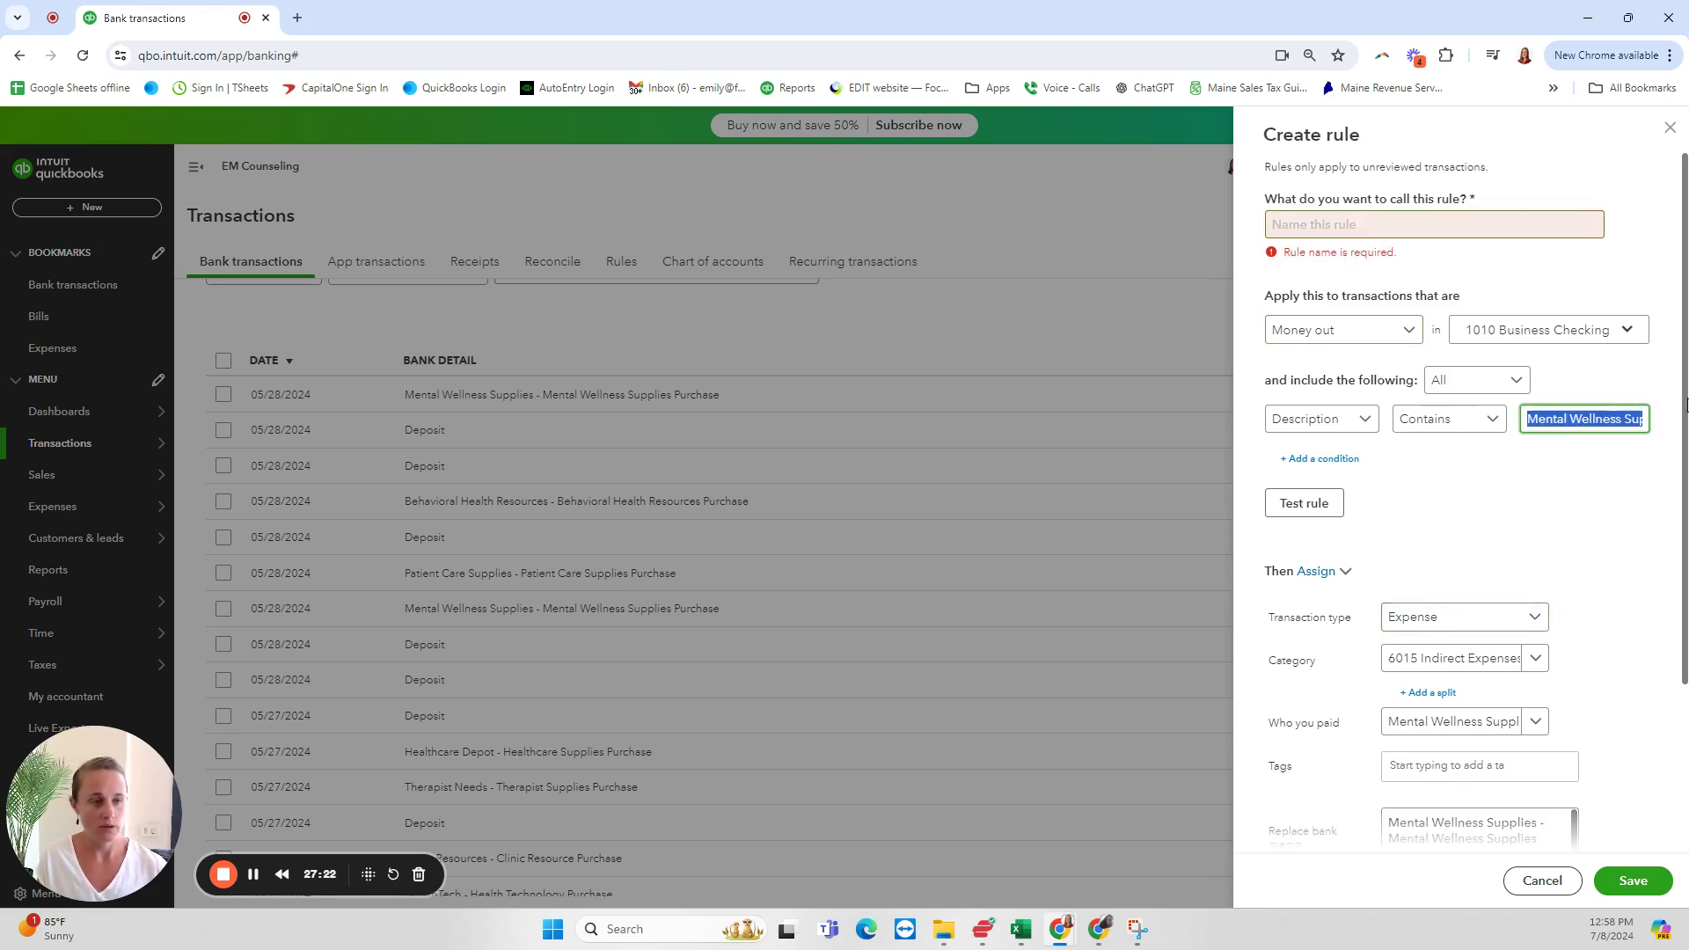
{"action": "double_click", "coordinate": [1535, 422]}
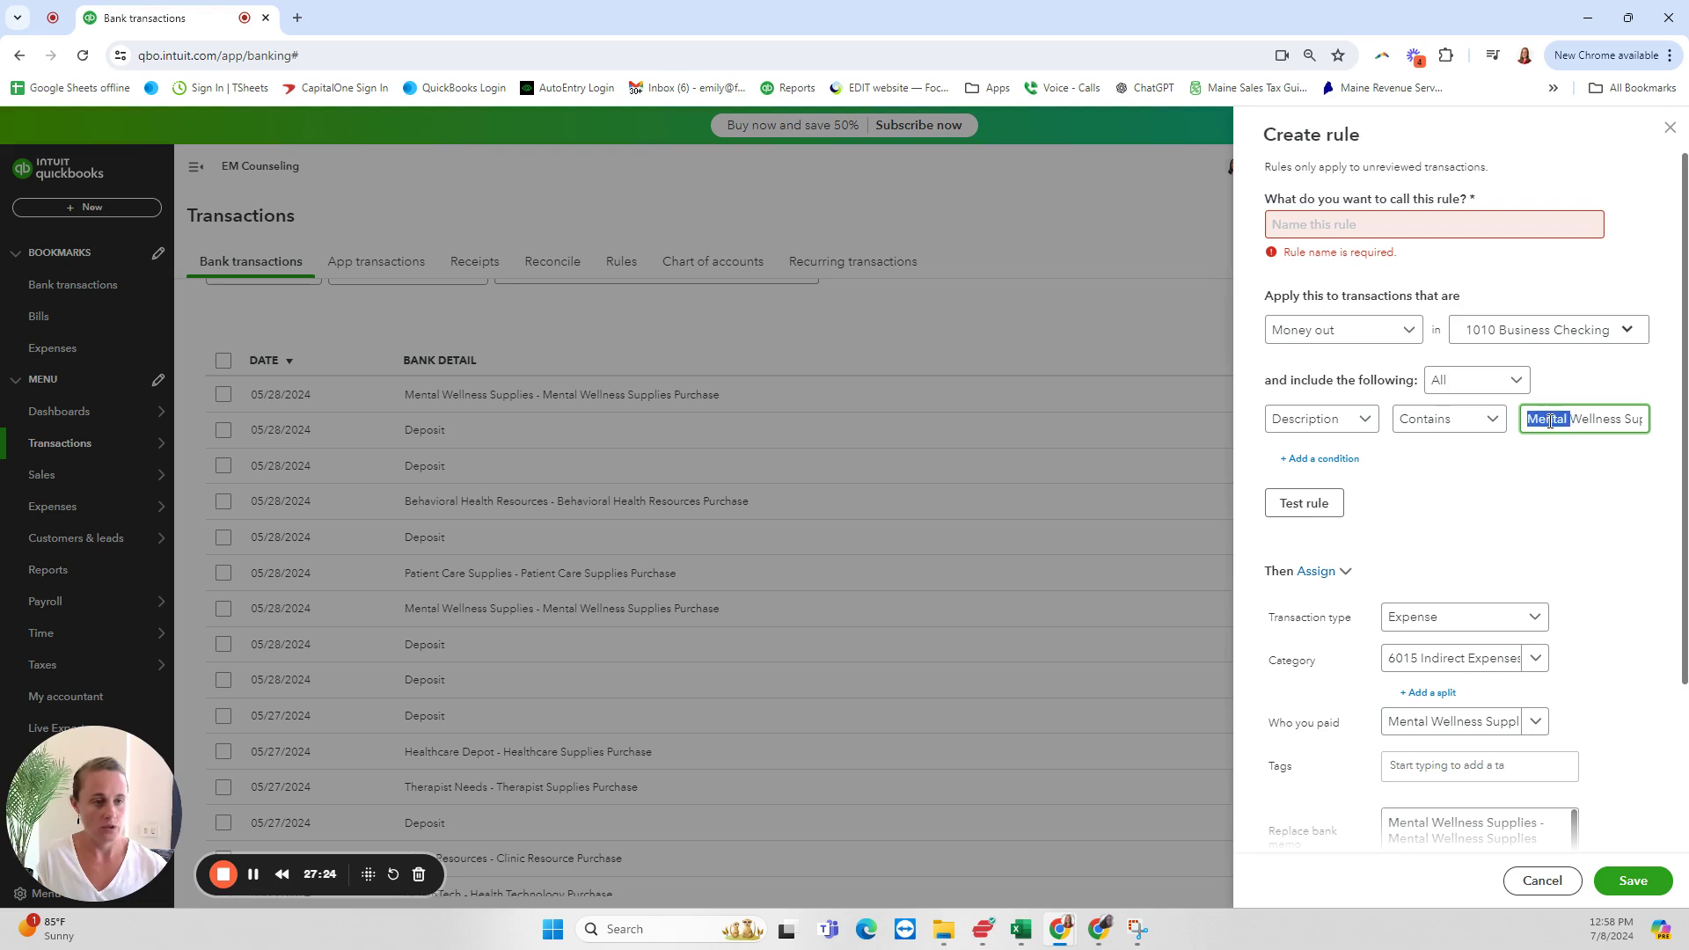
{"action": "triple_click", "coordinate": [1562, 432]}
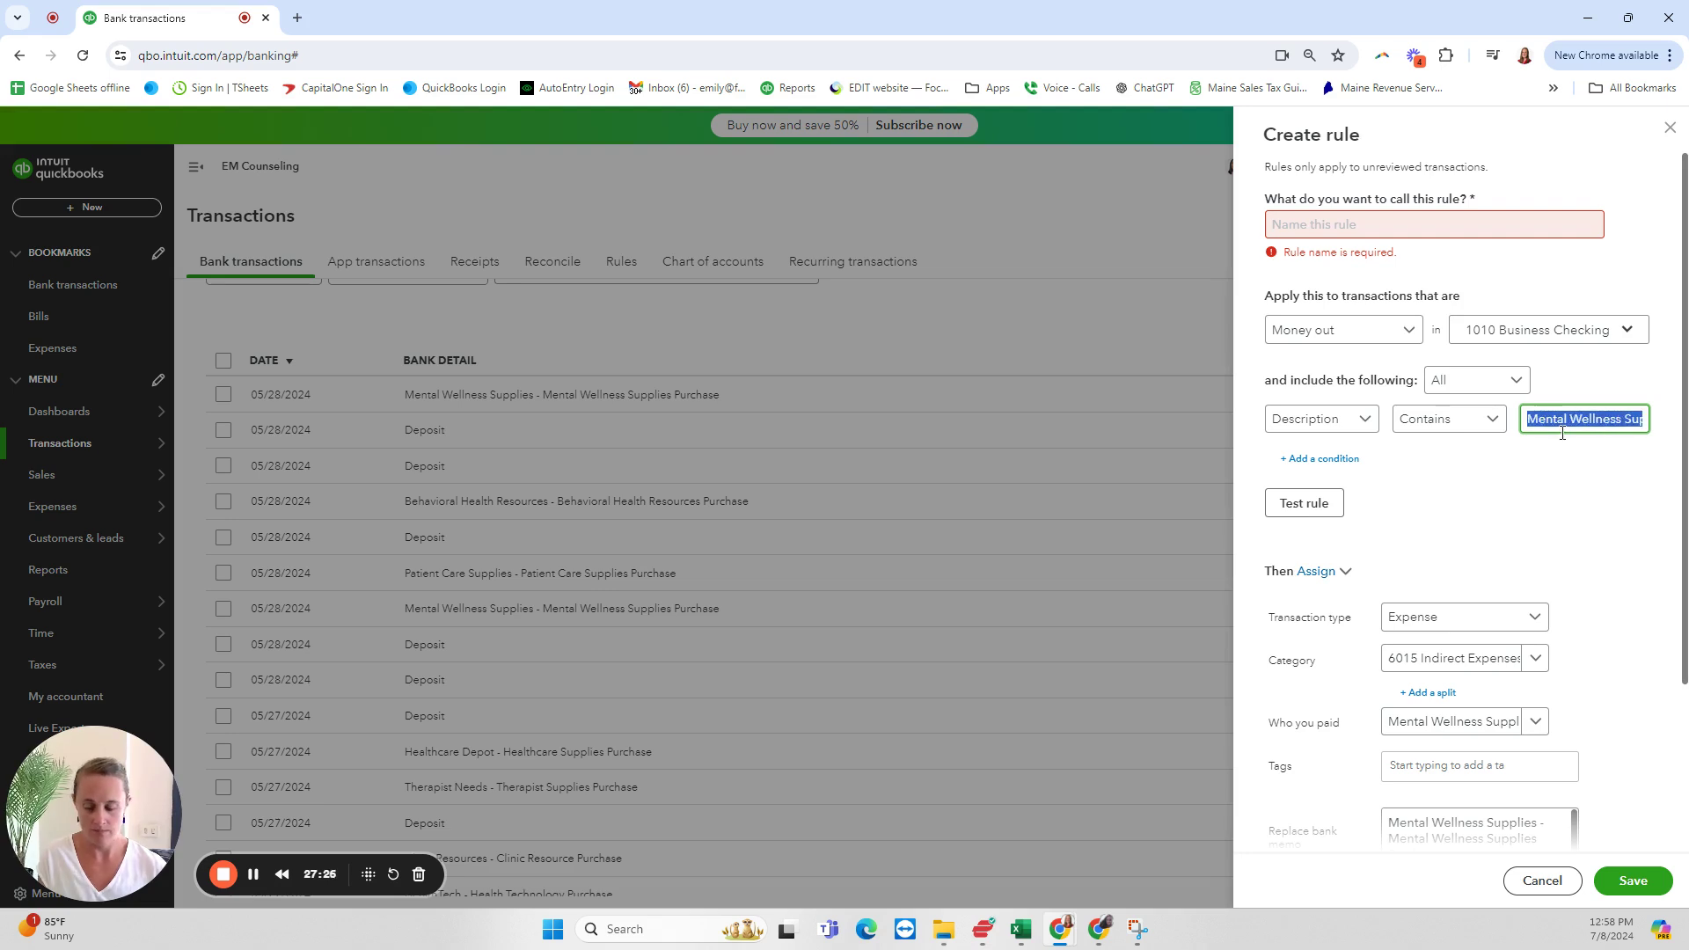
{"action": "left_click", "coordinate": [1399, 231]}
{"action": "type", "text": "Mental Wellness Supplies - Mental Wellness Supplies Purchase"}
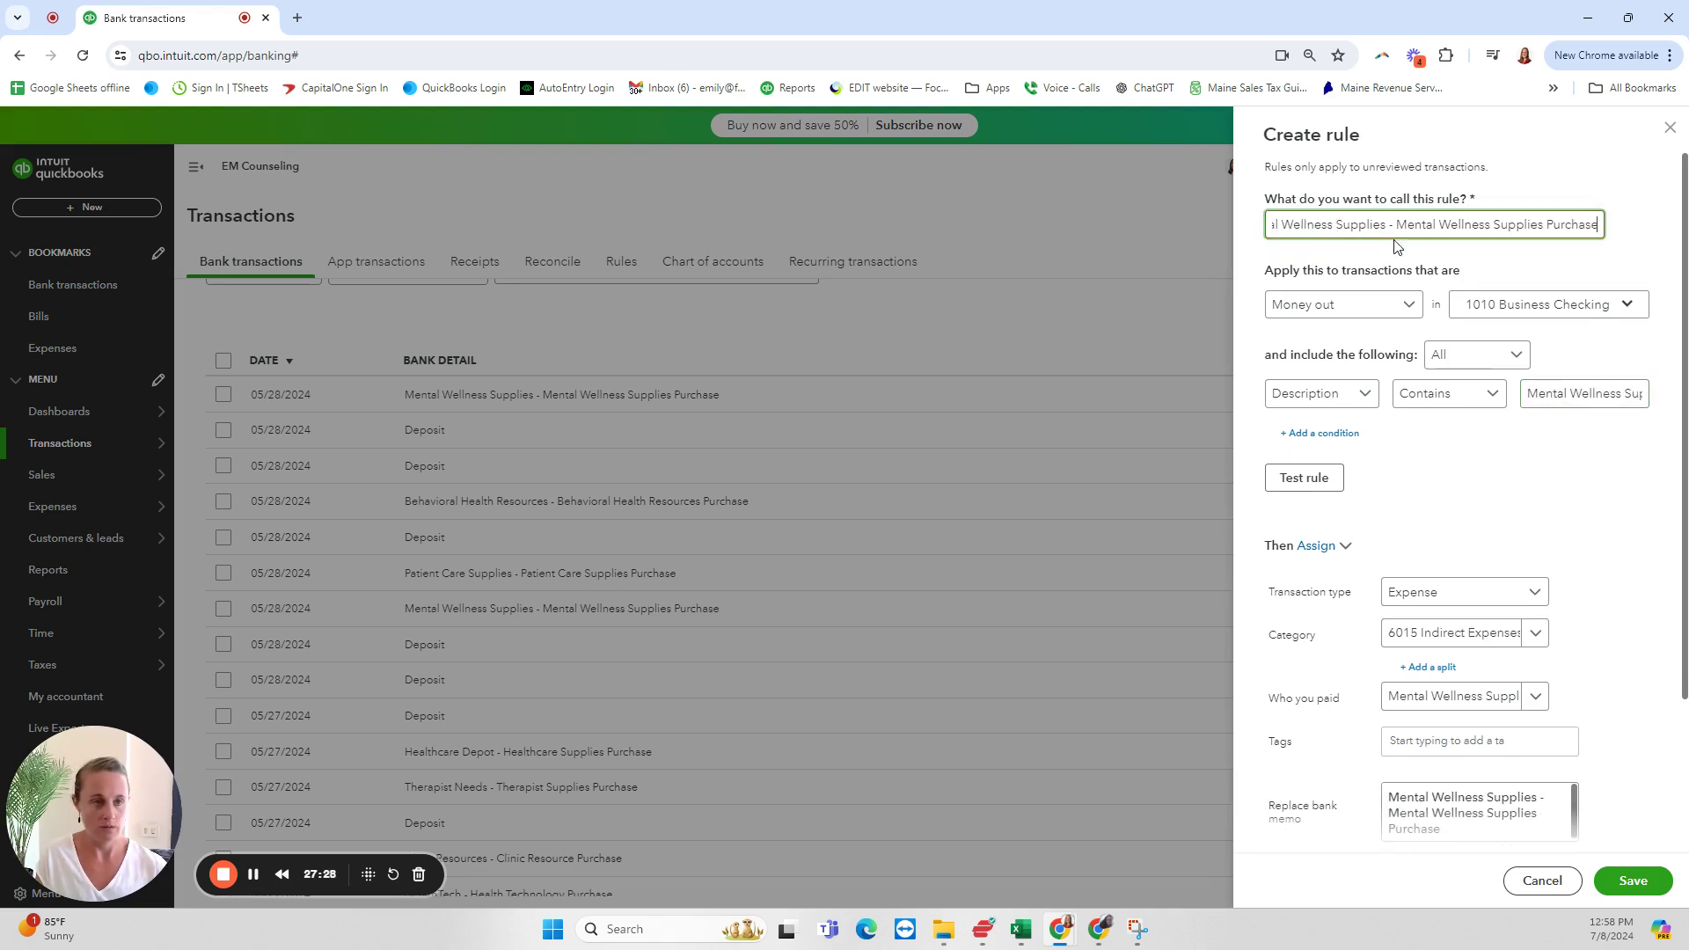
Shorten and complete the rule's name so it reads "Mental Wellness Supplies - Office Supplies"
{"action": "left_click_drag", "start_coordinate": [1387, 230], "coordinate": [1612, 242]}
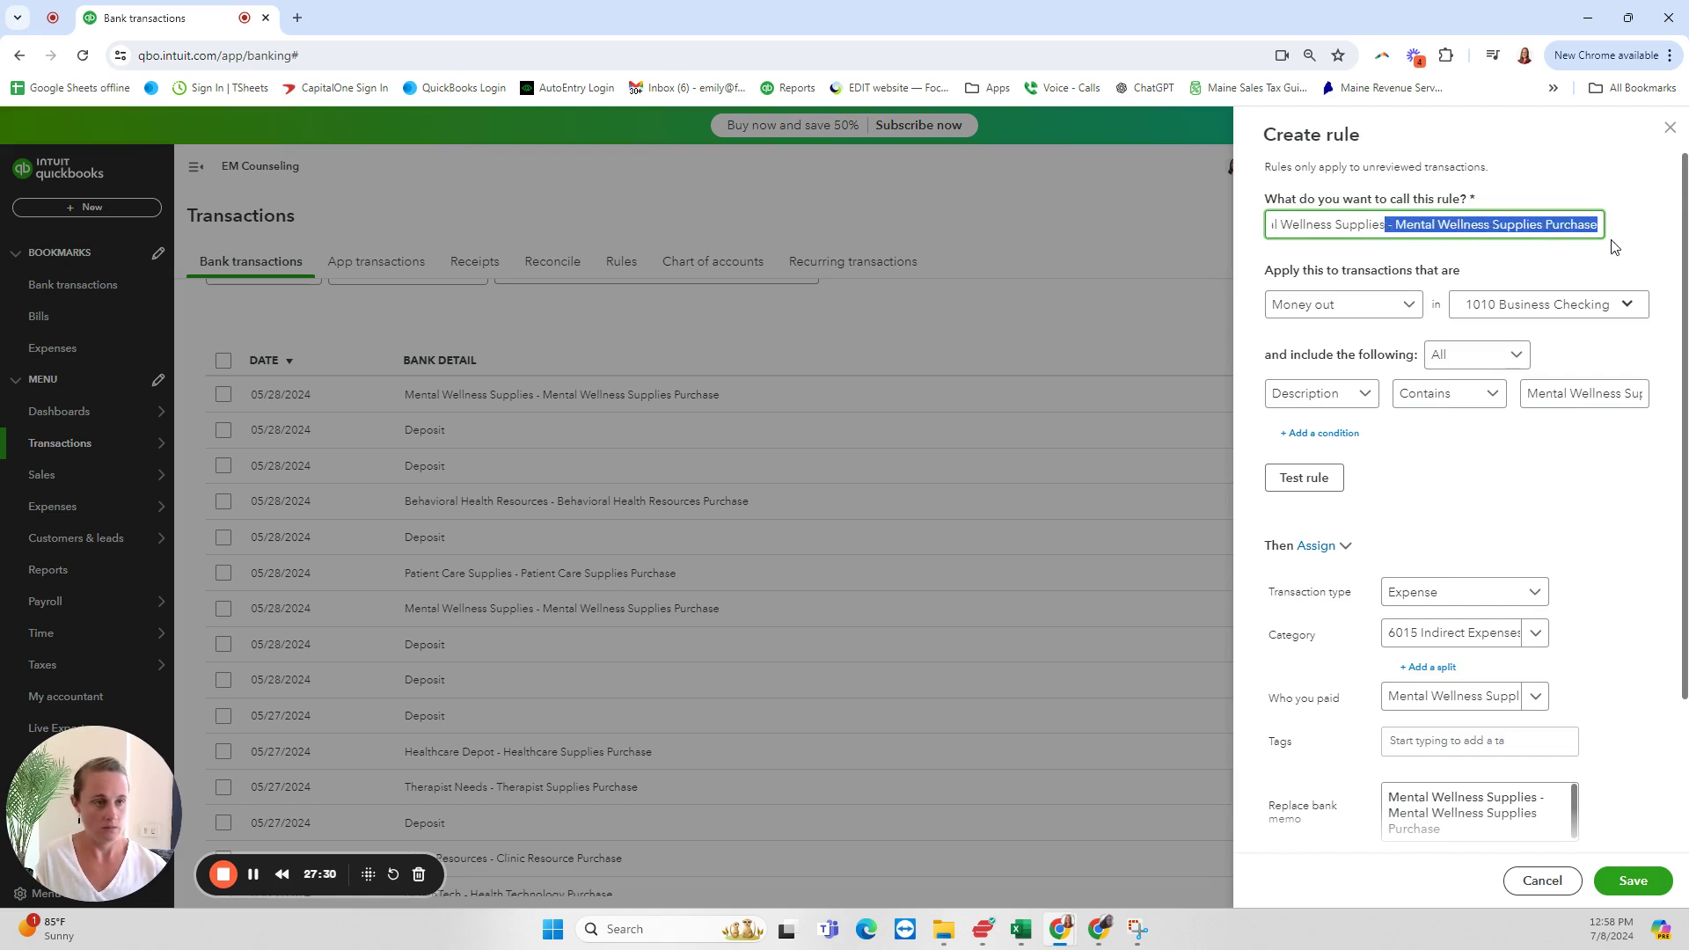
{"action": "left_click", "coordinate": [1546, 249]}
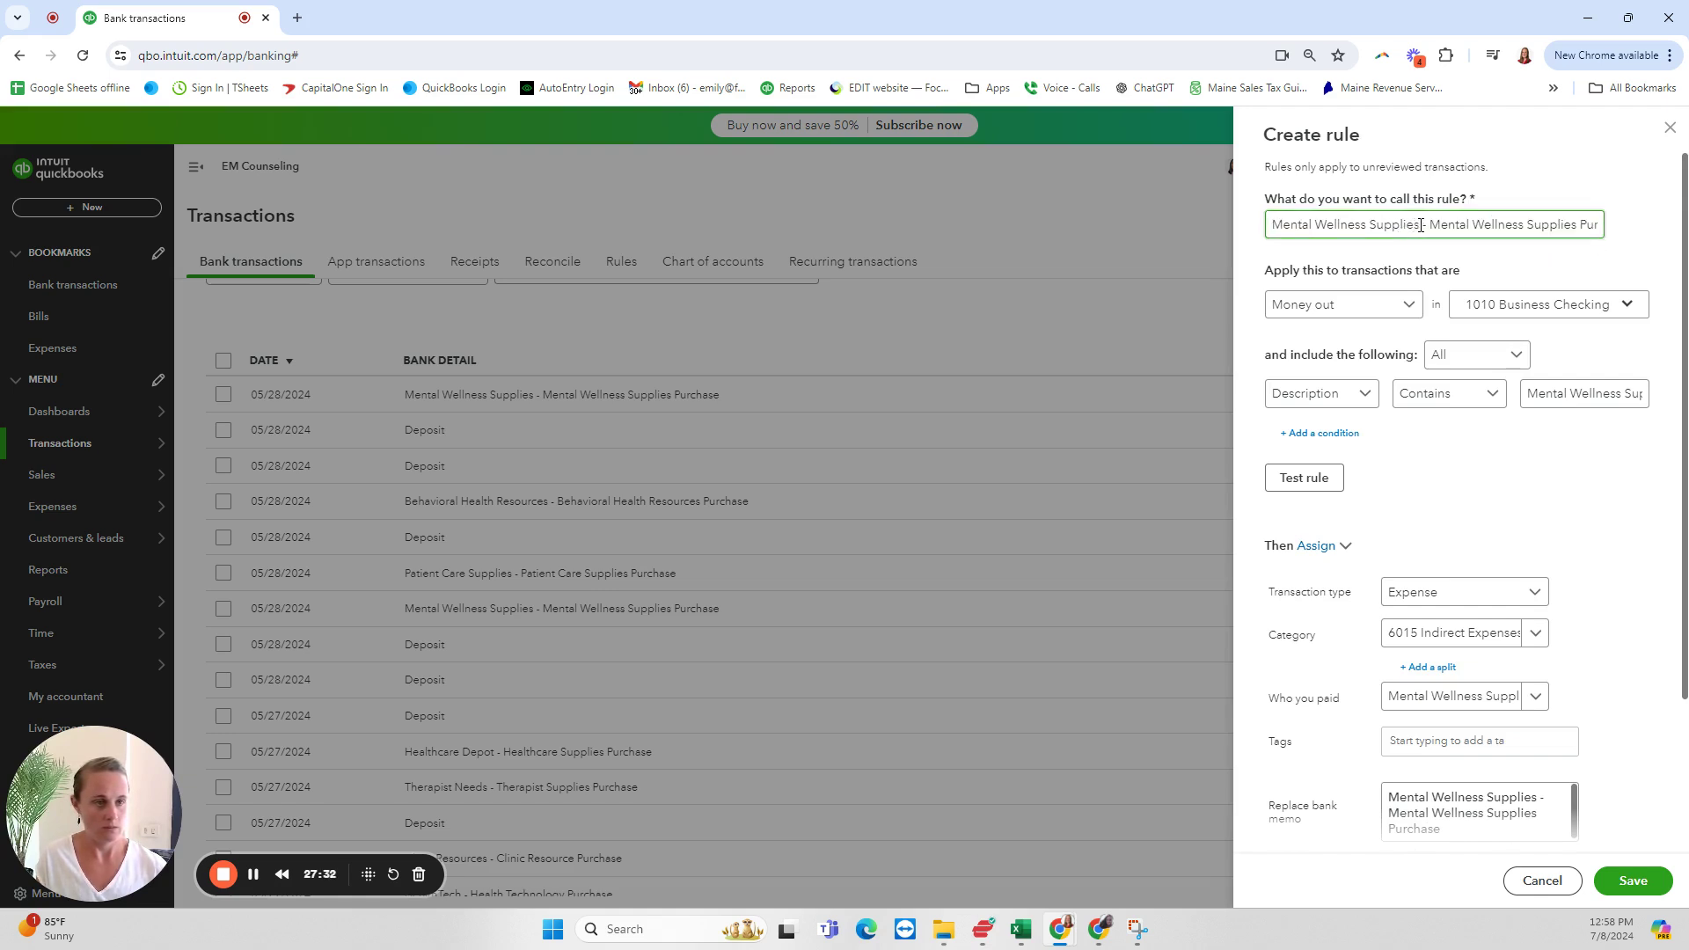
{"action": "left_click_drag", "start_coordinate": [1423, 227], "coordinate": [1641, 241]}
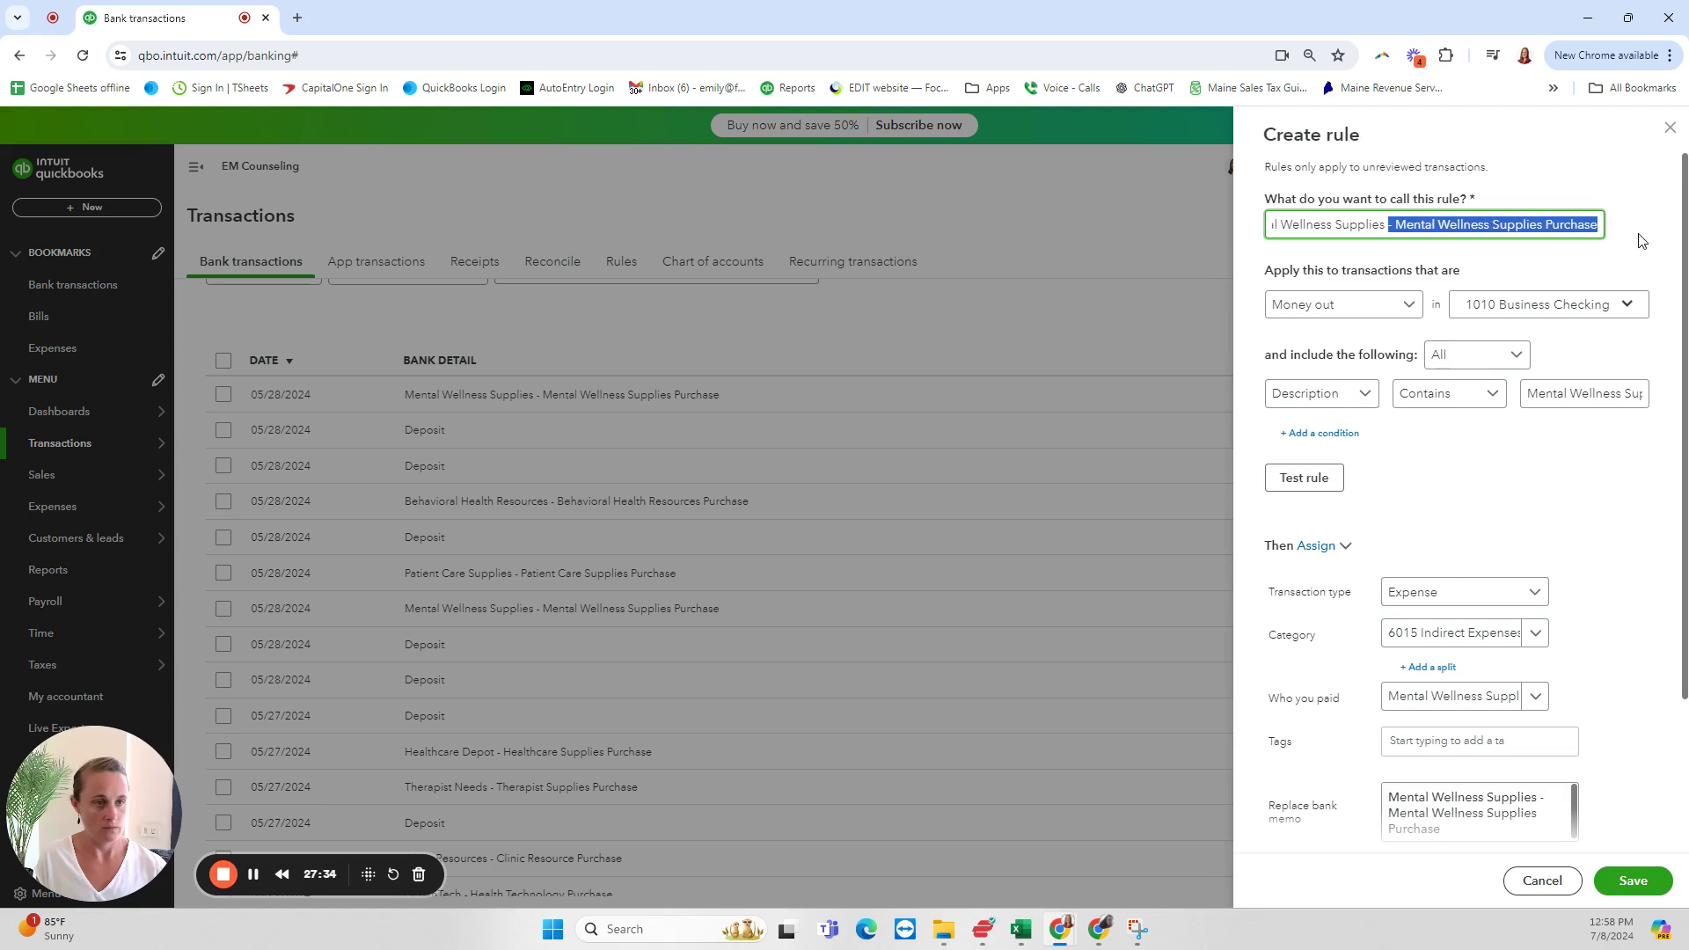
{"action": "left_click", "coordinate": [1405, 230]}
{"action": "left_click_drag", "start_coordinate": [1399, 230], "coordinate": [1640, 239]}
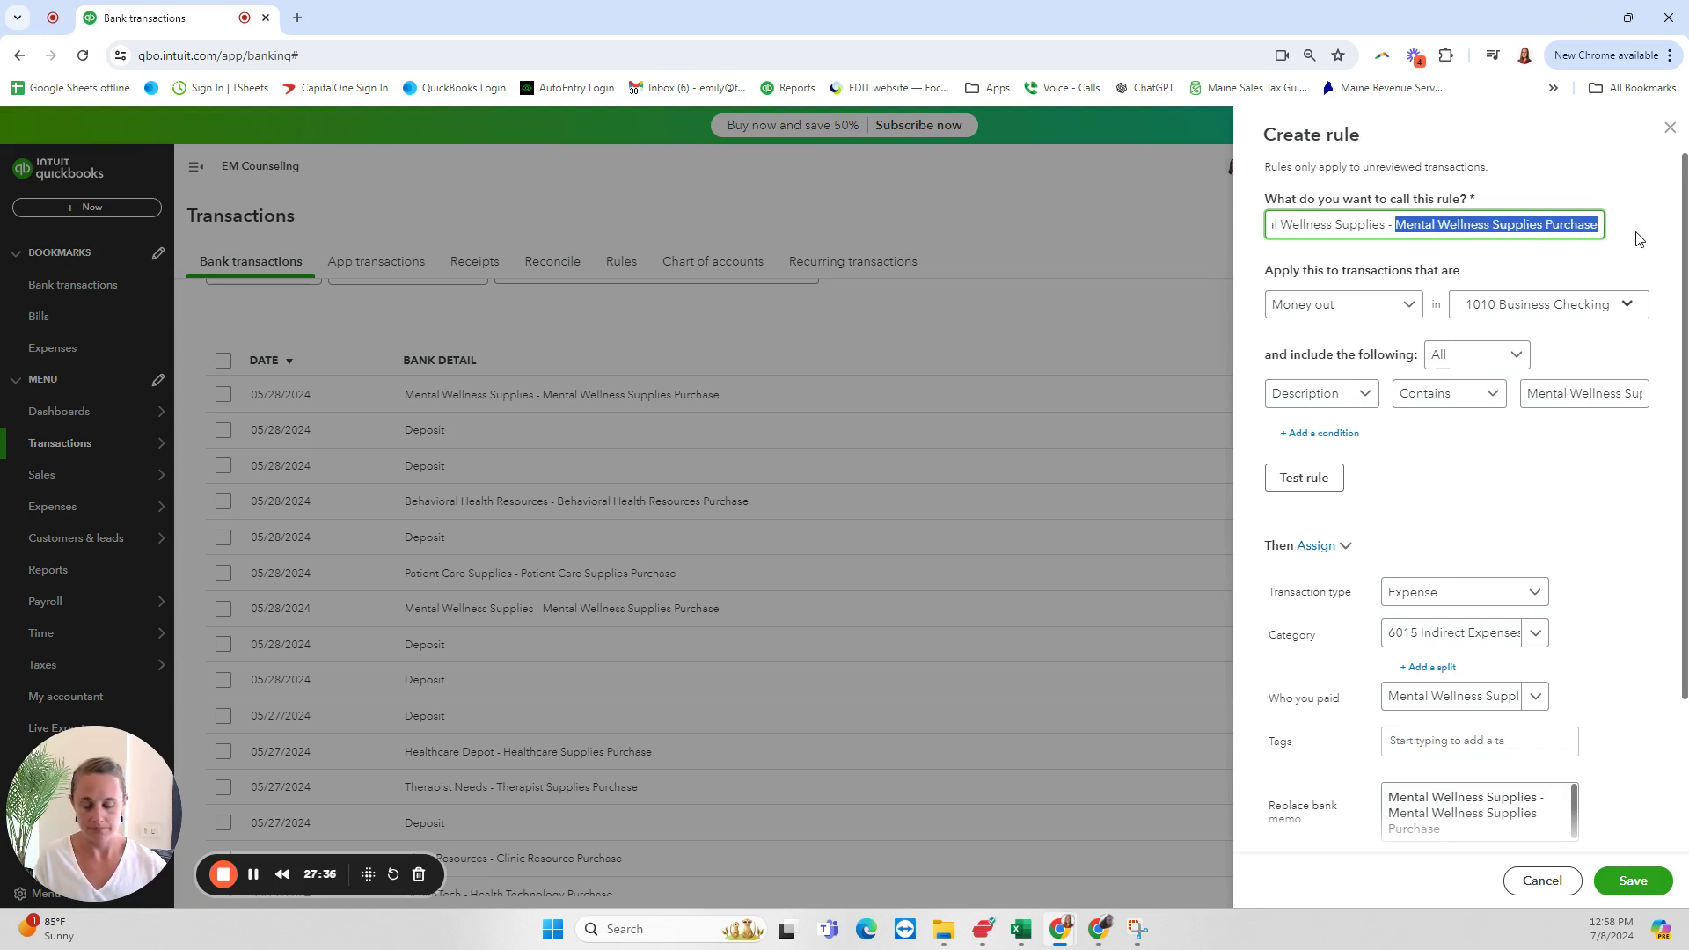
{"action": "type", "text": "Off"}
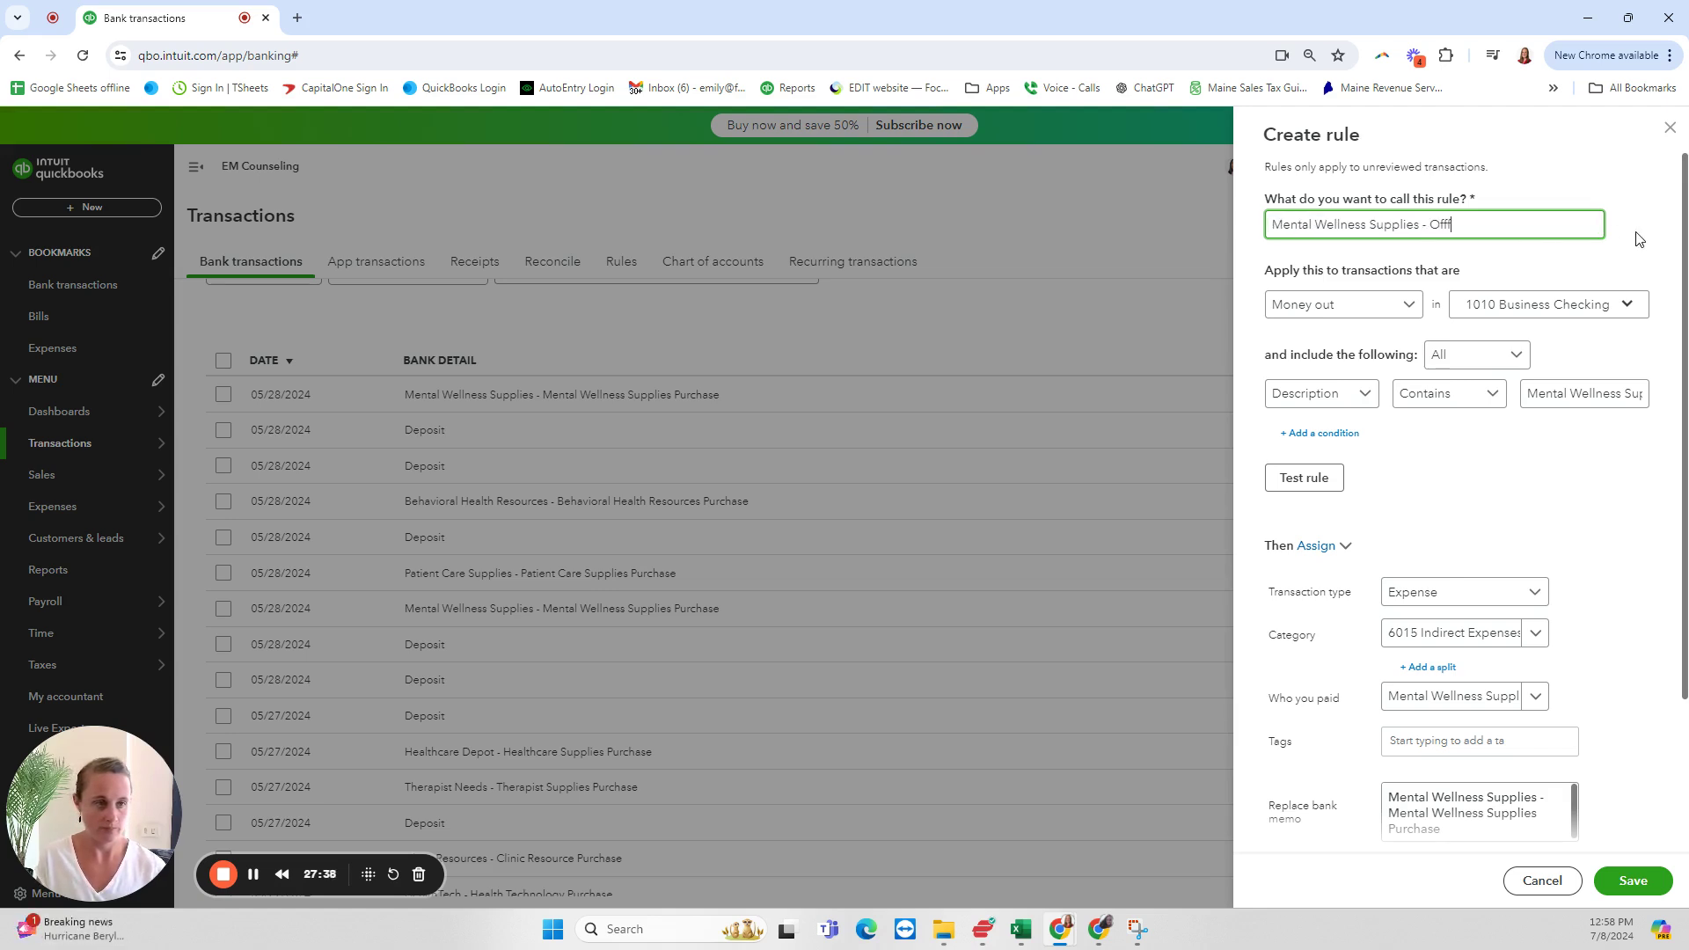
{"action": "type", "text": "ice "}
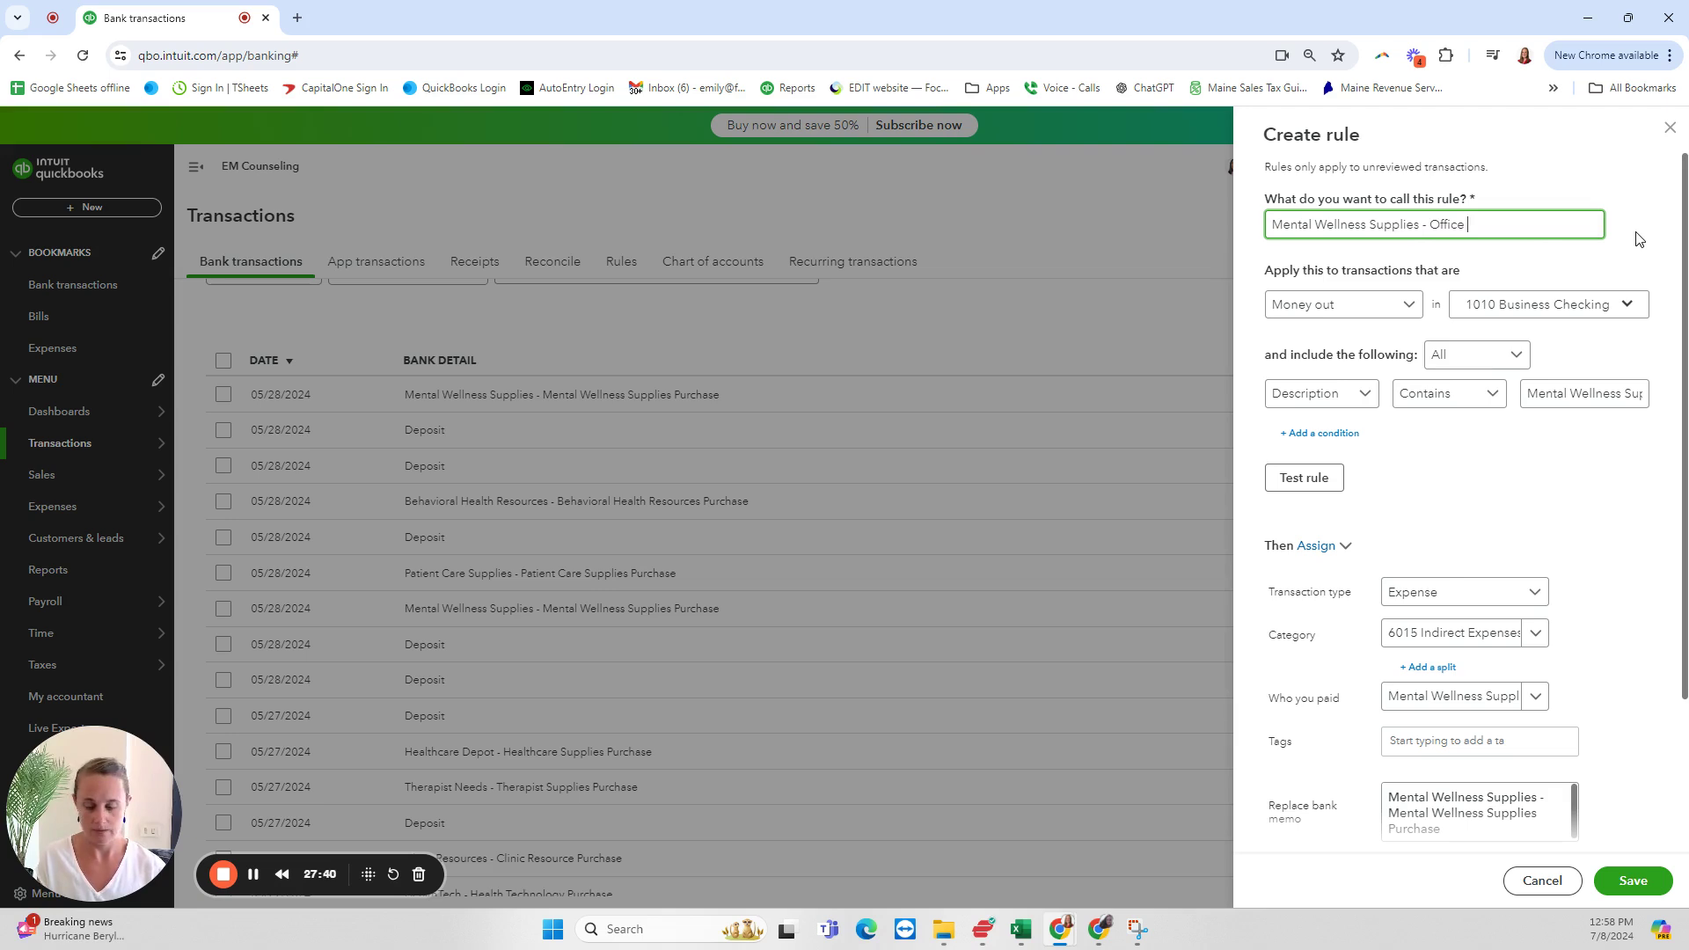
{"action": "type", "text": "Supplies"}
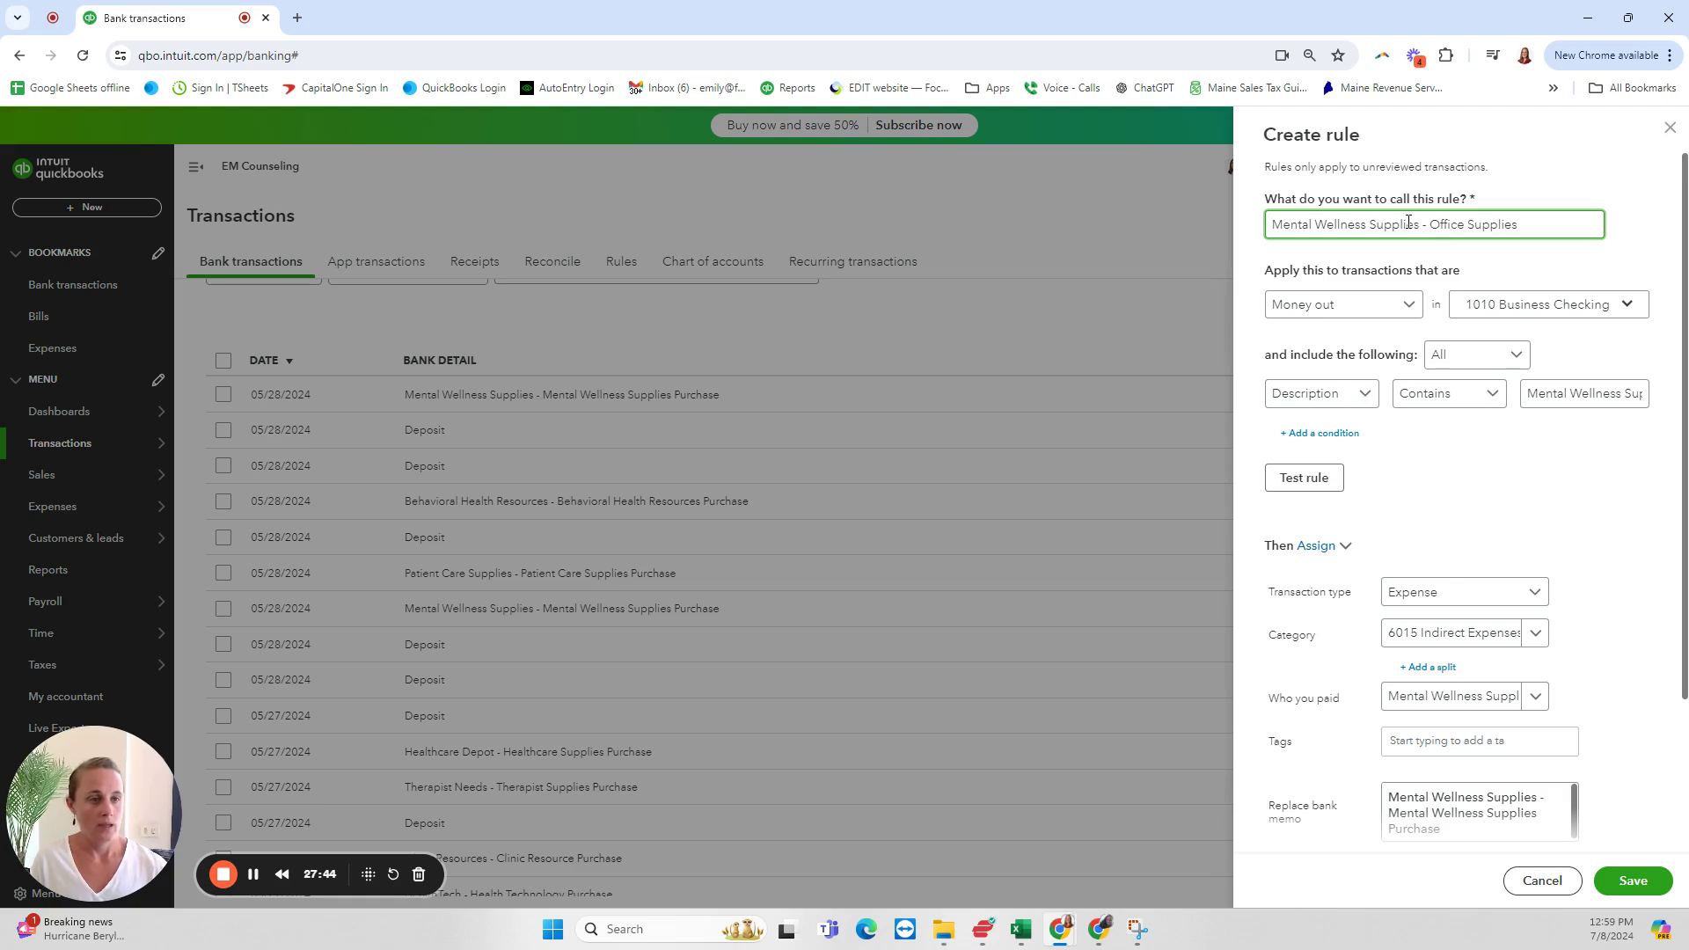
{"action": "left_click_drag", "start_coordinate": [1429, 229], "coordinate": [1548, 228]}
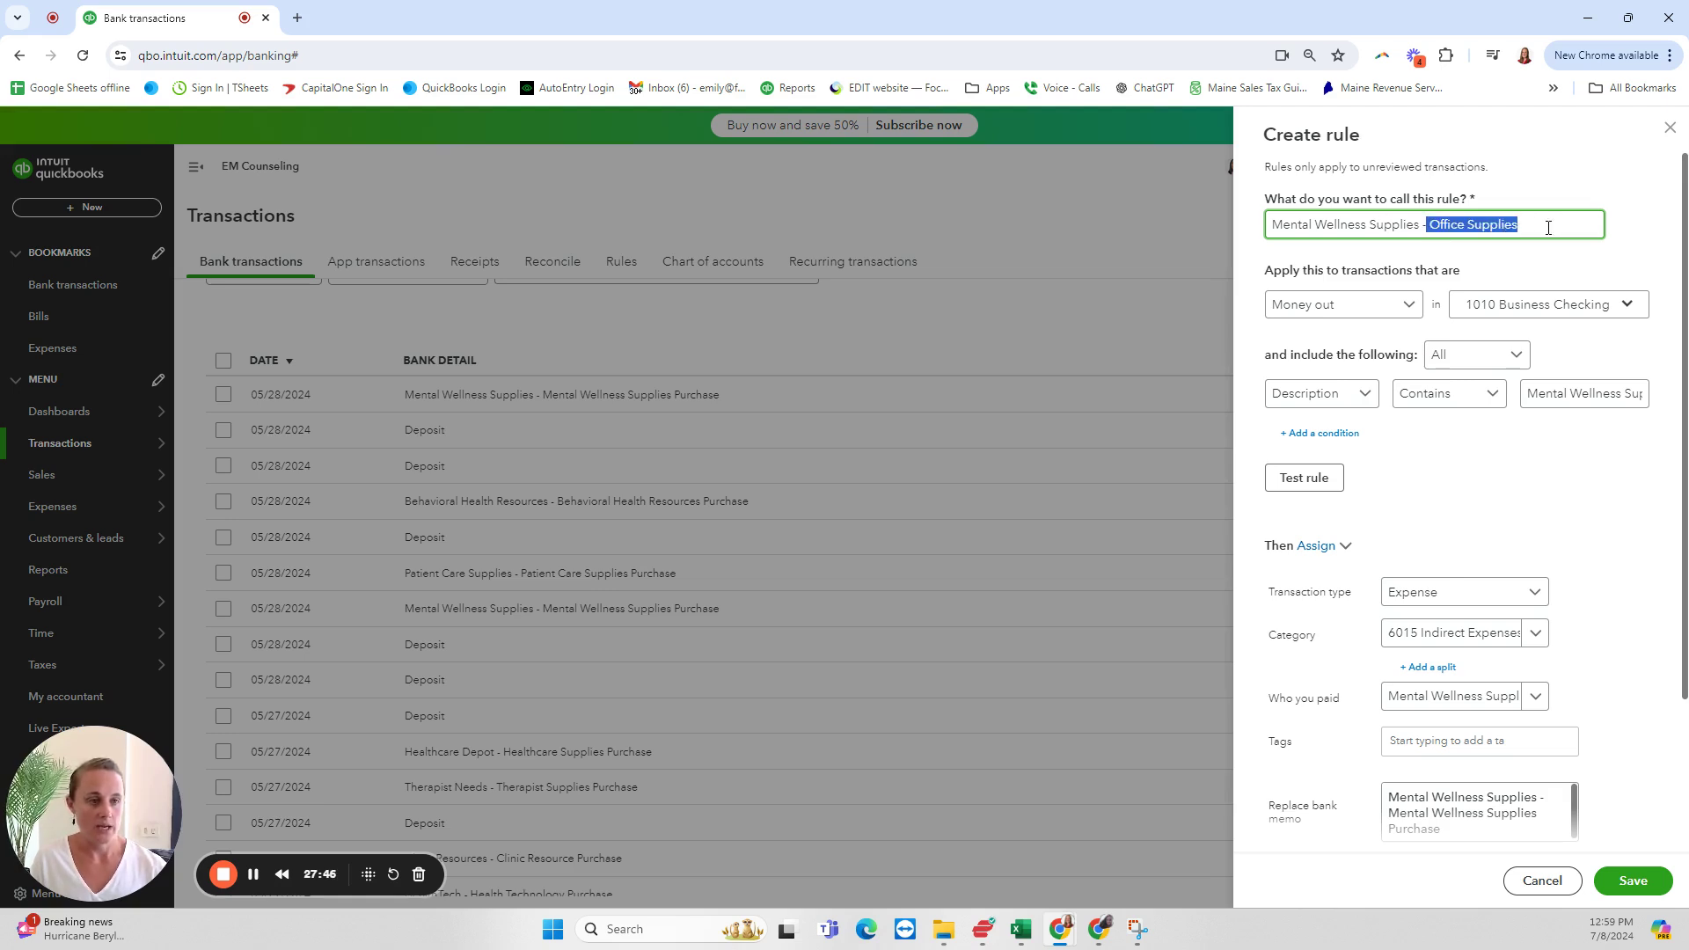
{"action": "left_click", "coordinate": [1431, 238]}
{"action": "left_click_drag", "start_coordinate": [1272, 225], "coordinate": [1416, 225]}
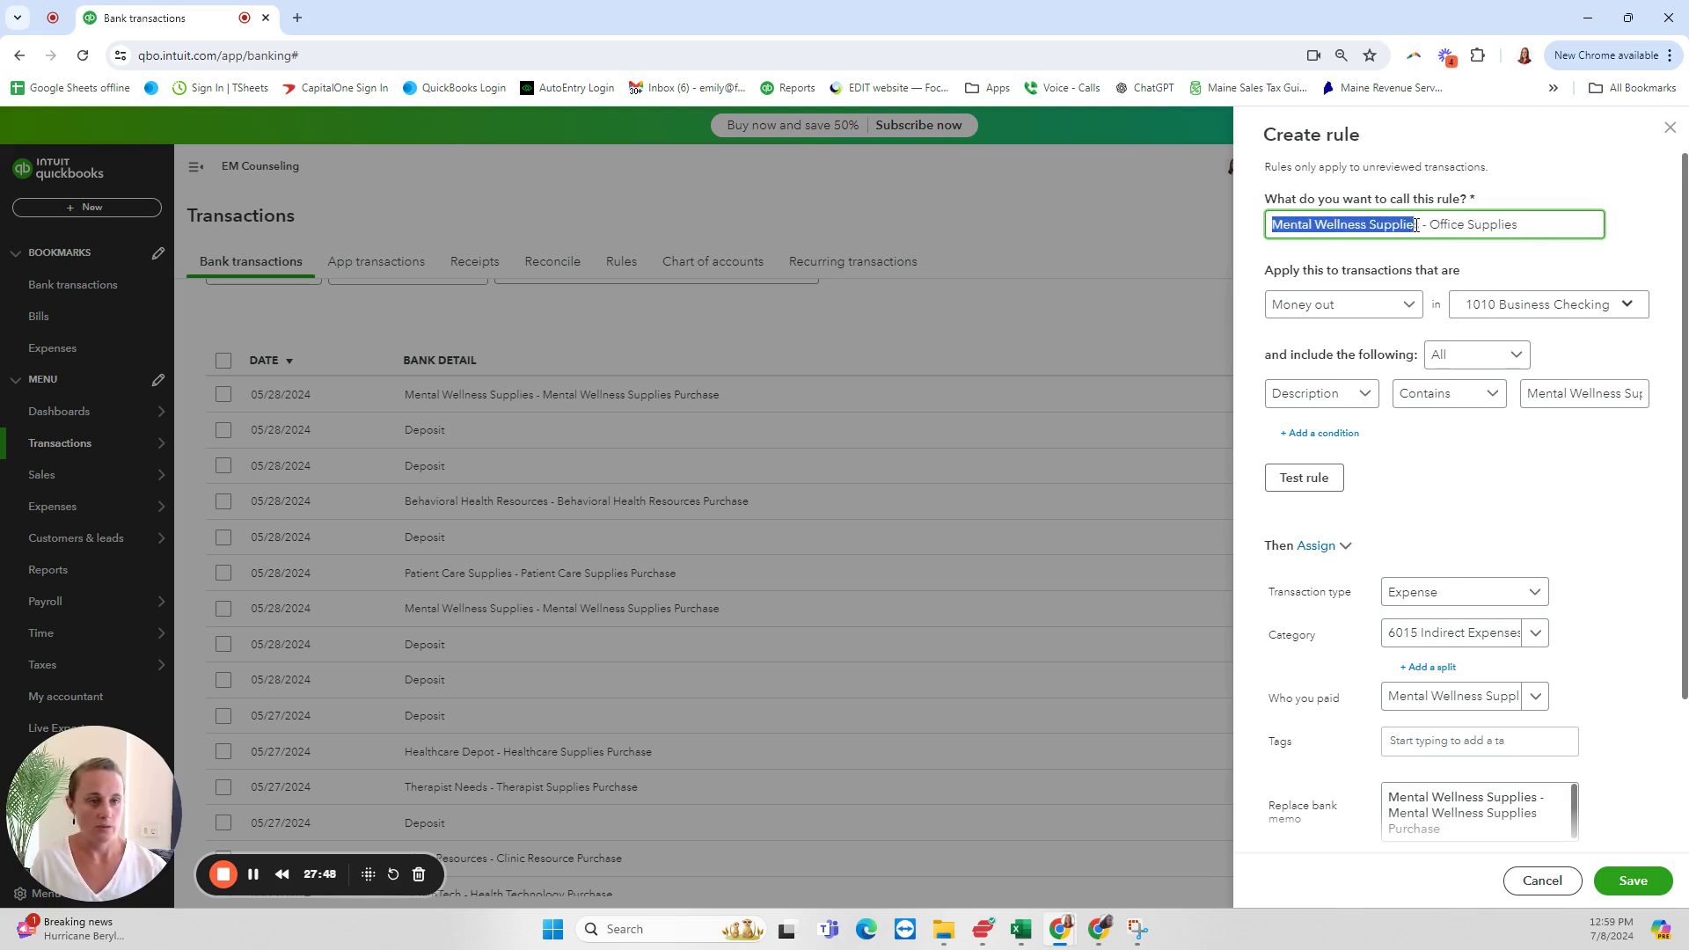
{"action": "left_click", "coordinate": [1526, 224]}
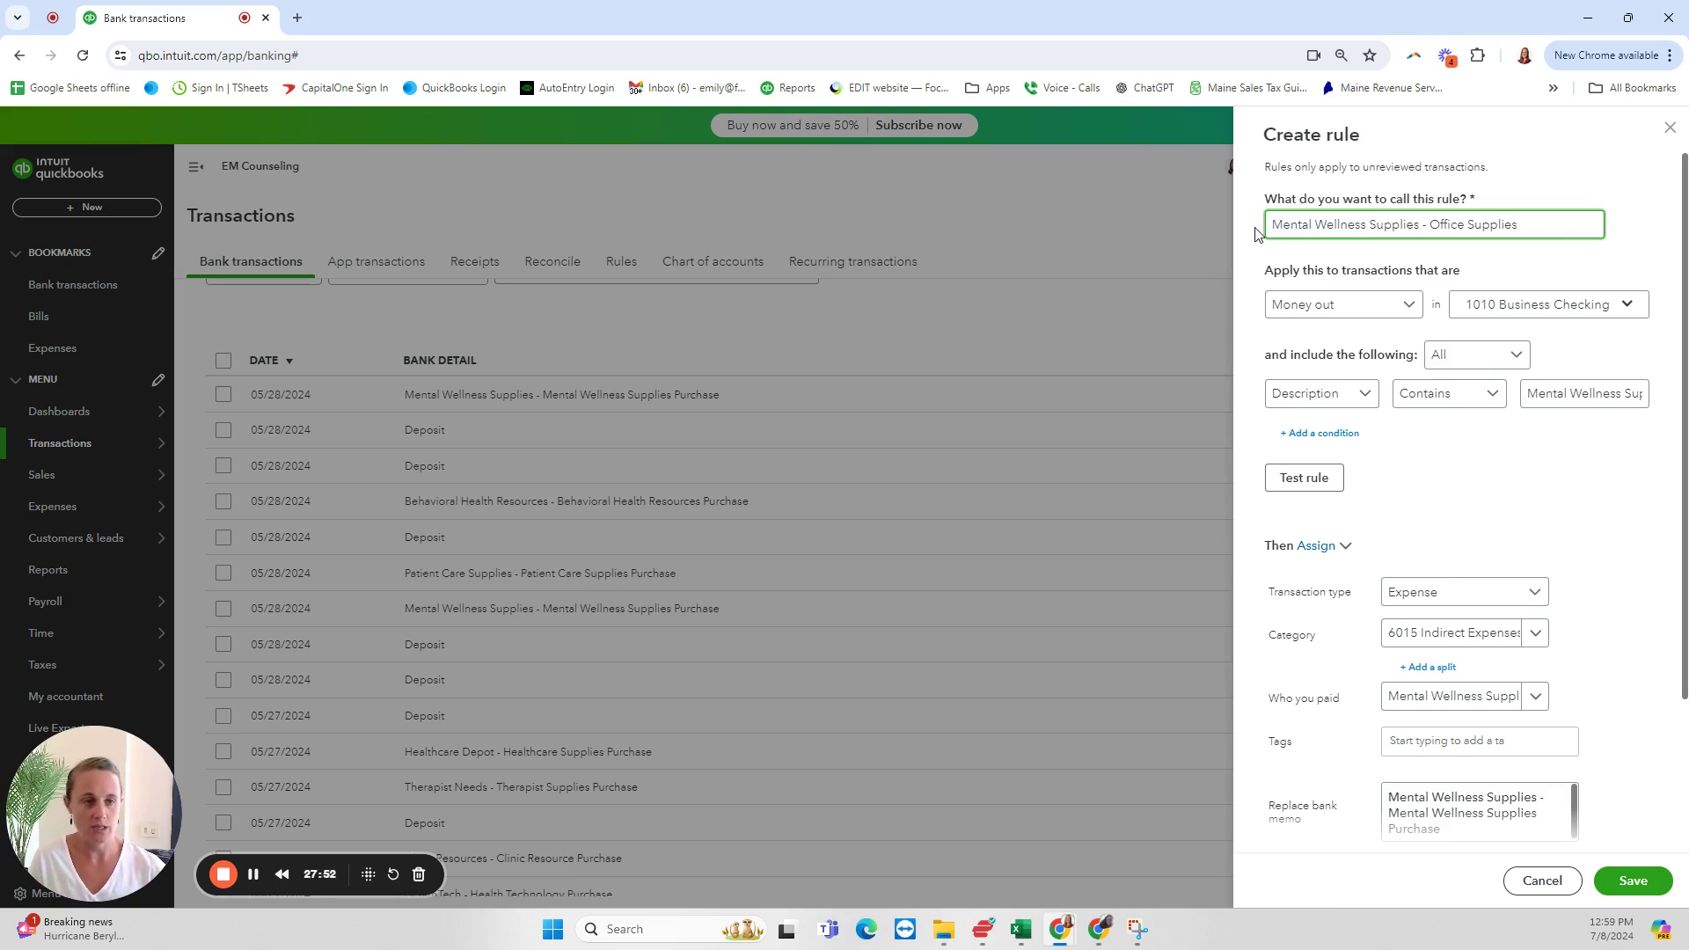
{"action": "left_click_drag", "start_coordinate": [1272, 226], "coordinate": [1528, 225]}
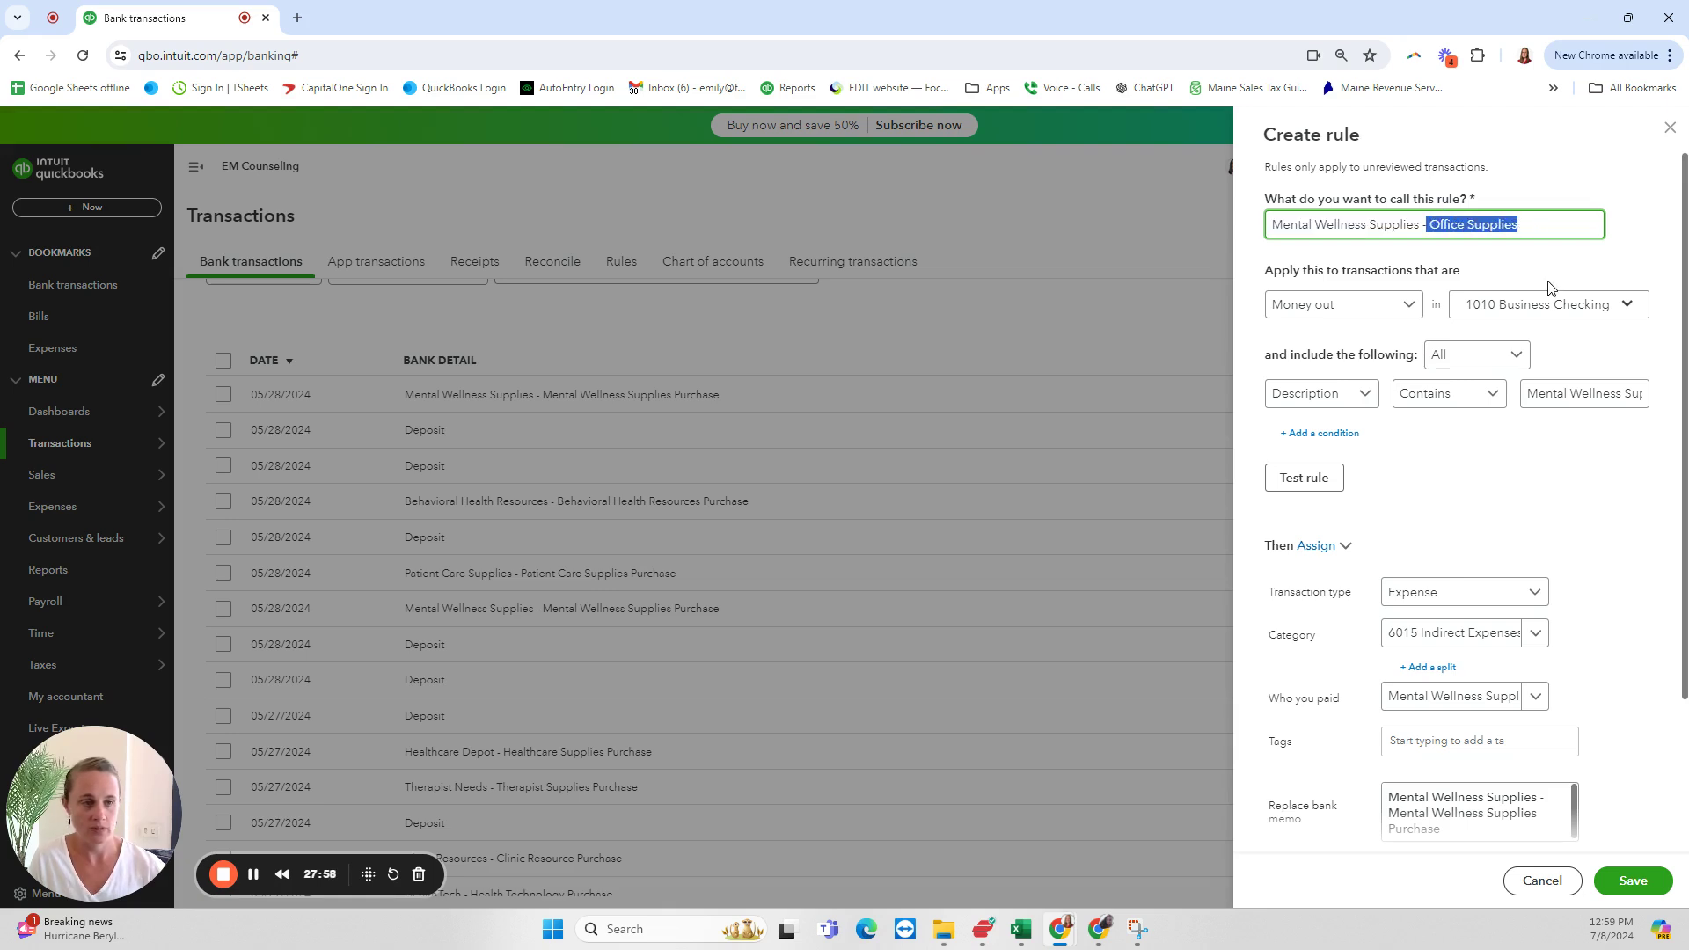
{"action": "triple_click", "coordinate": [1503, 279]}
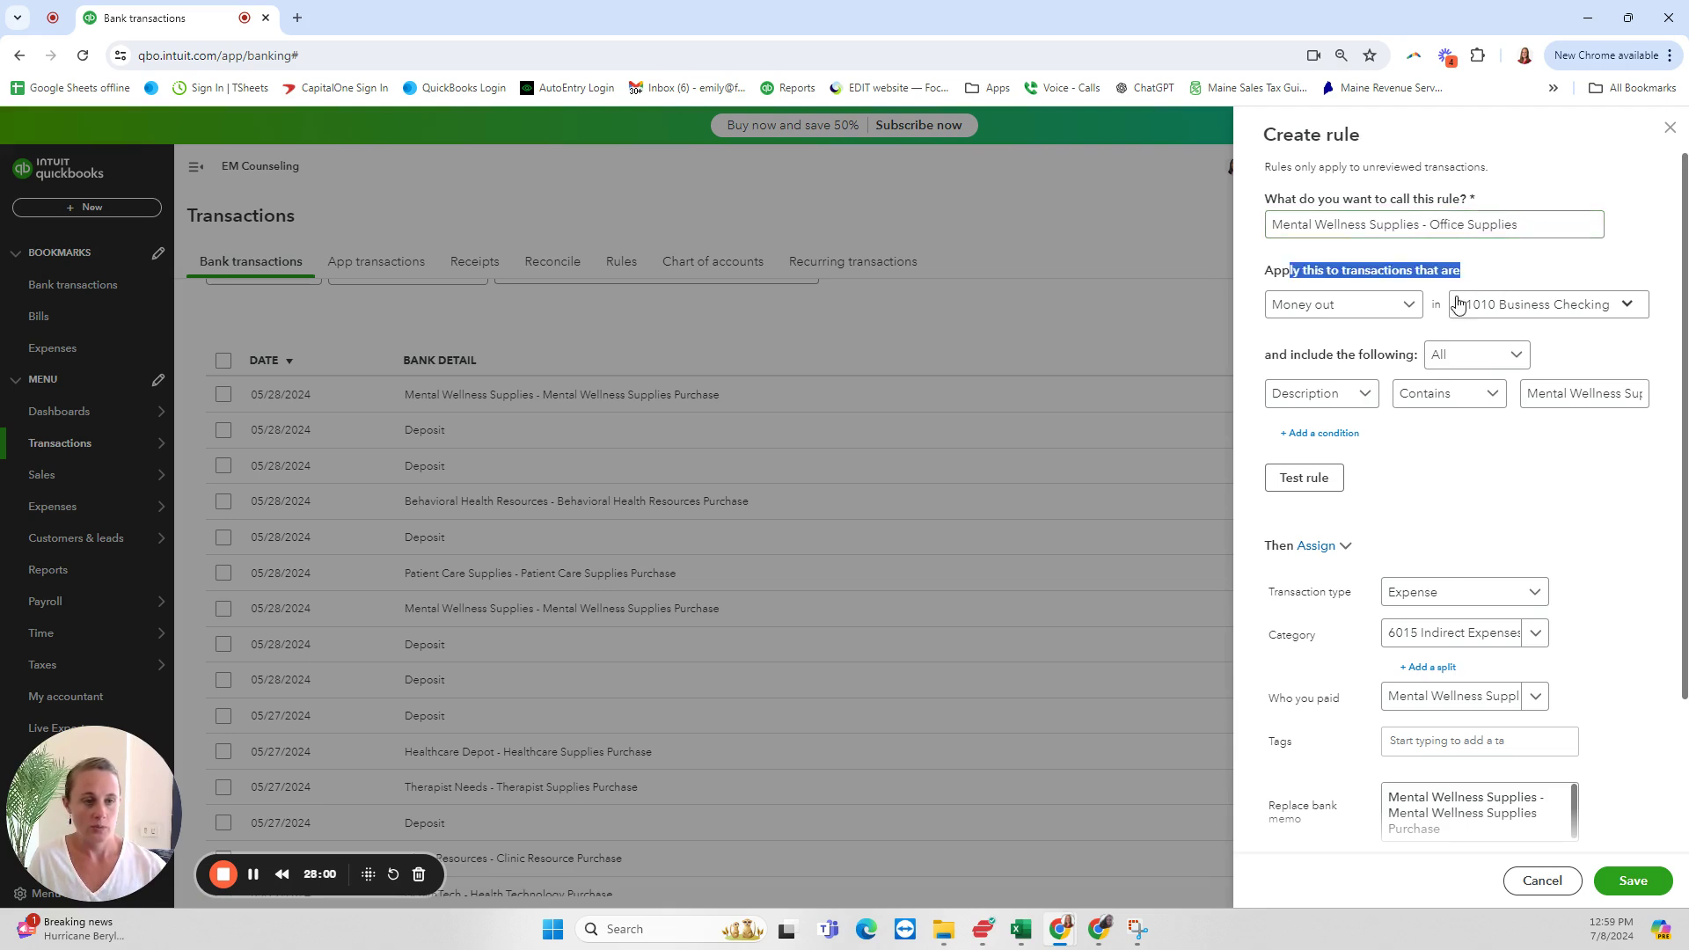
Try applying the rule to Money out transactions in all bank accounts, and limit it back to 1010 Business Checking
{"action": "left_click", "coordinate": [1372, 310]}
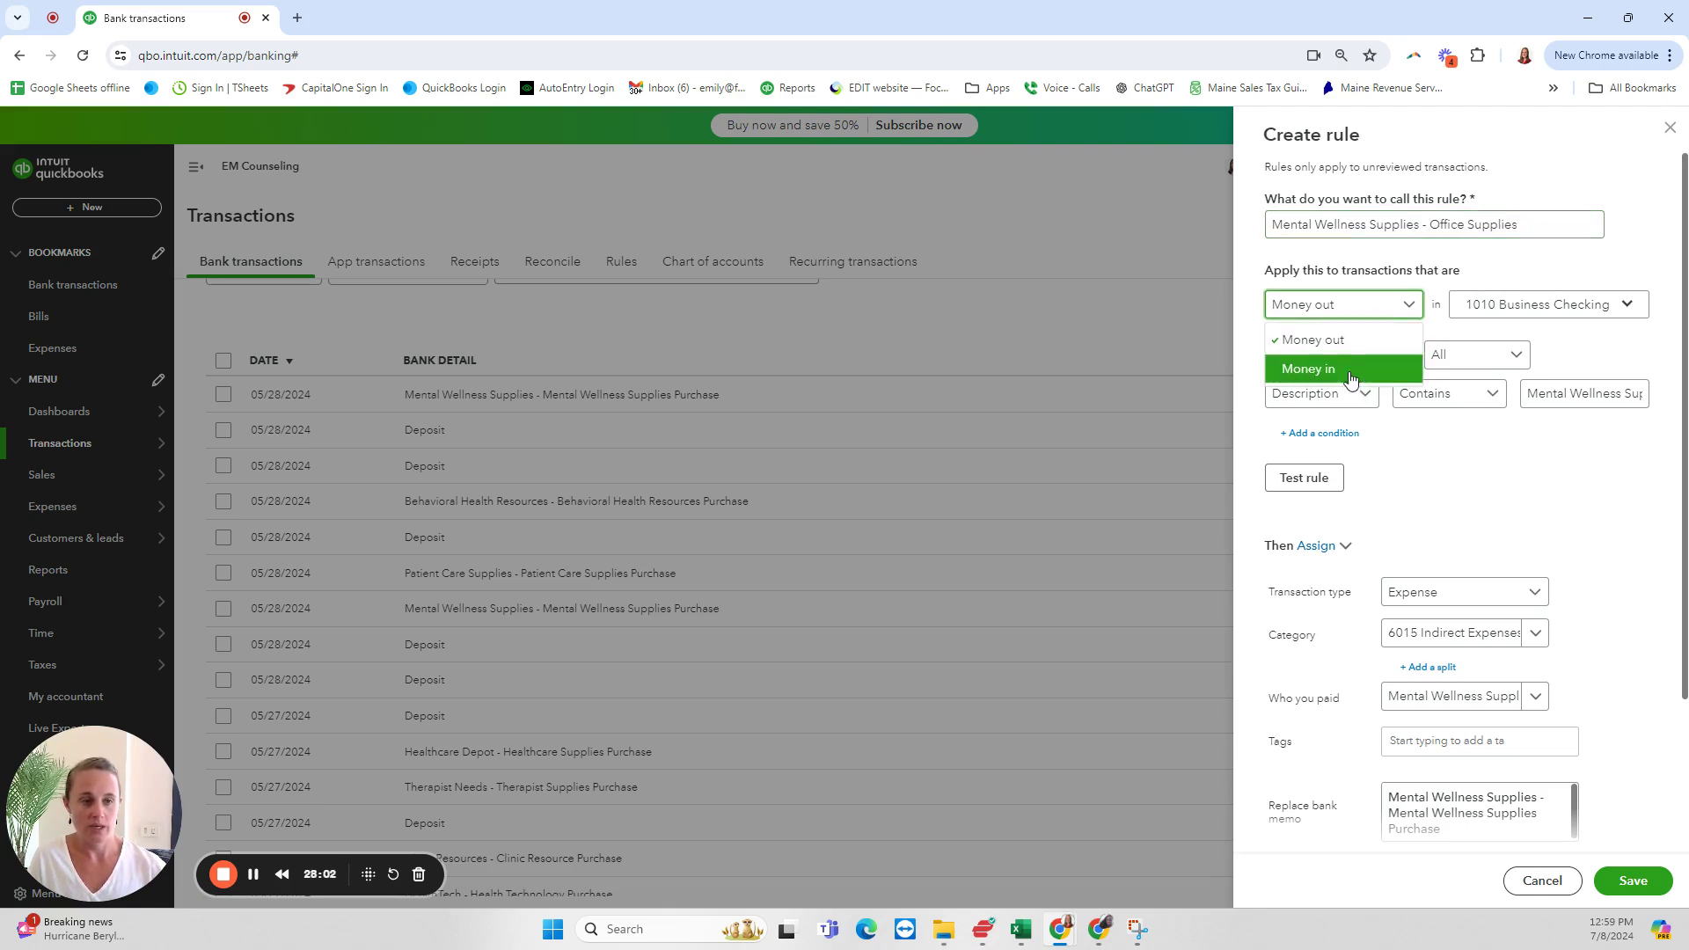
{"action": "left_click", "coordinate": [1333, 343]}
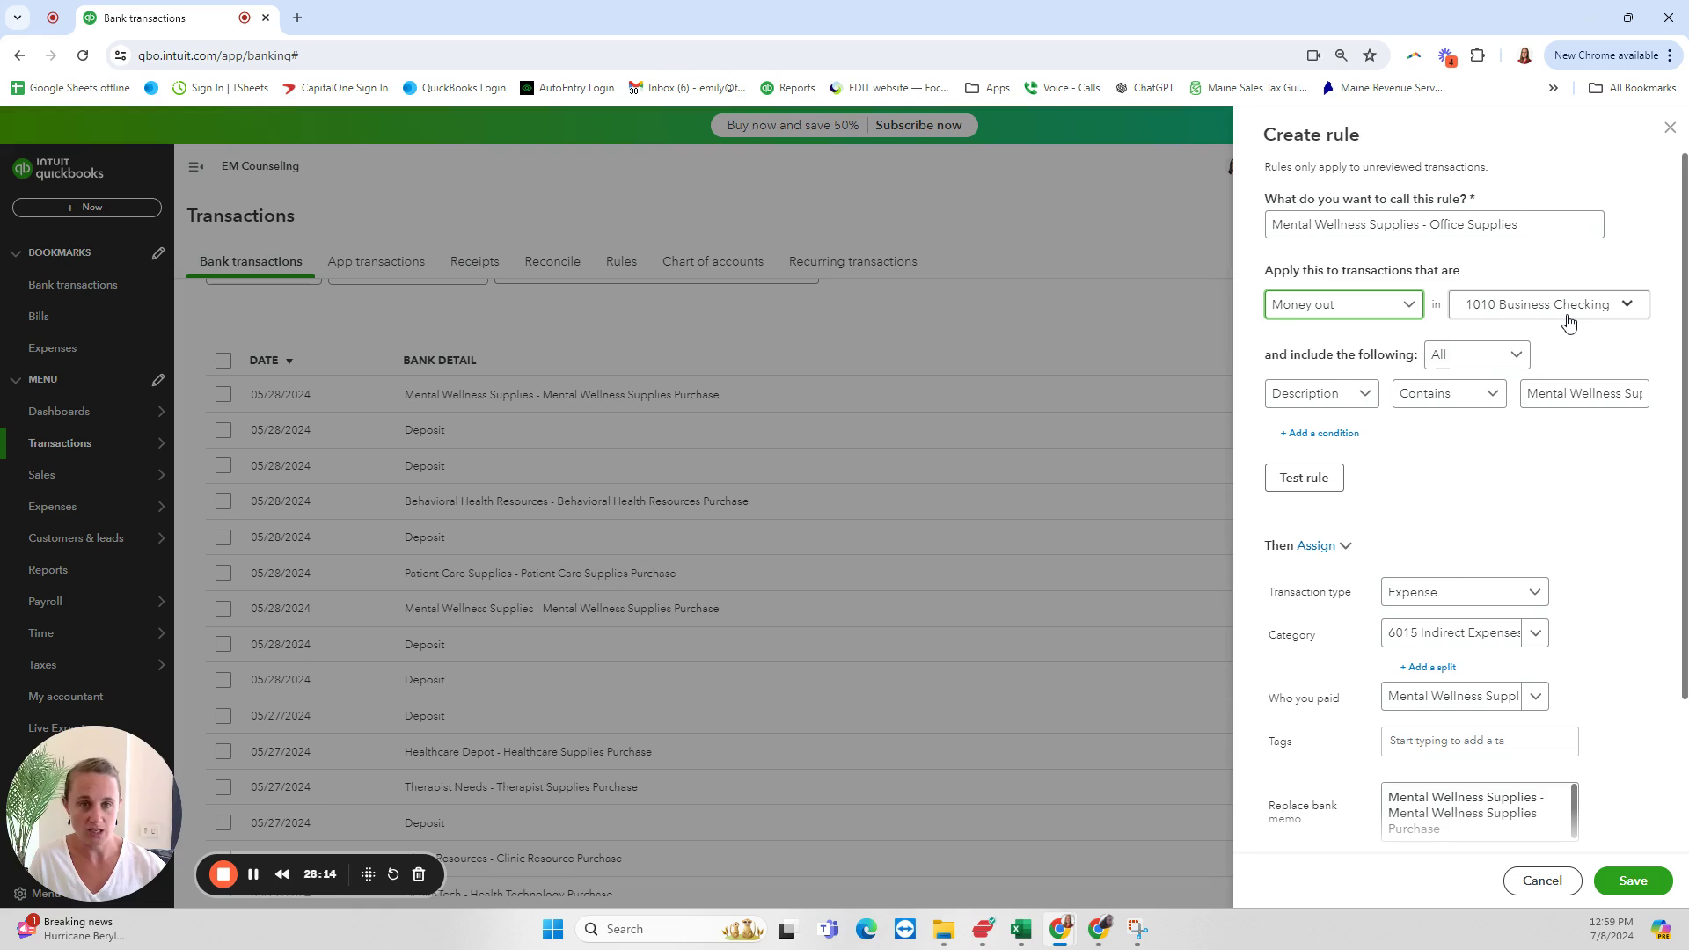
{"action": "left_click", "coordinate": [1633, 309]}
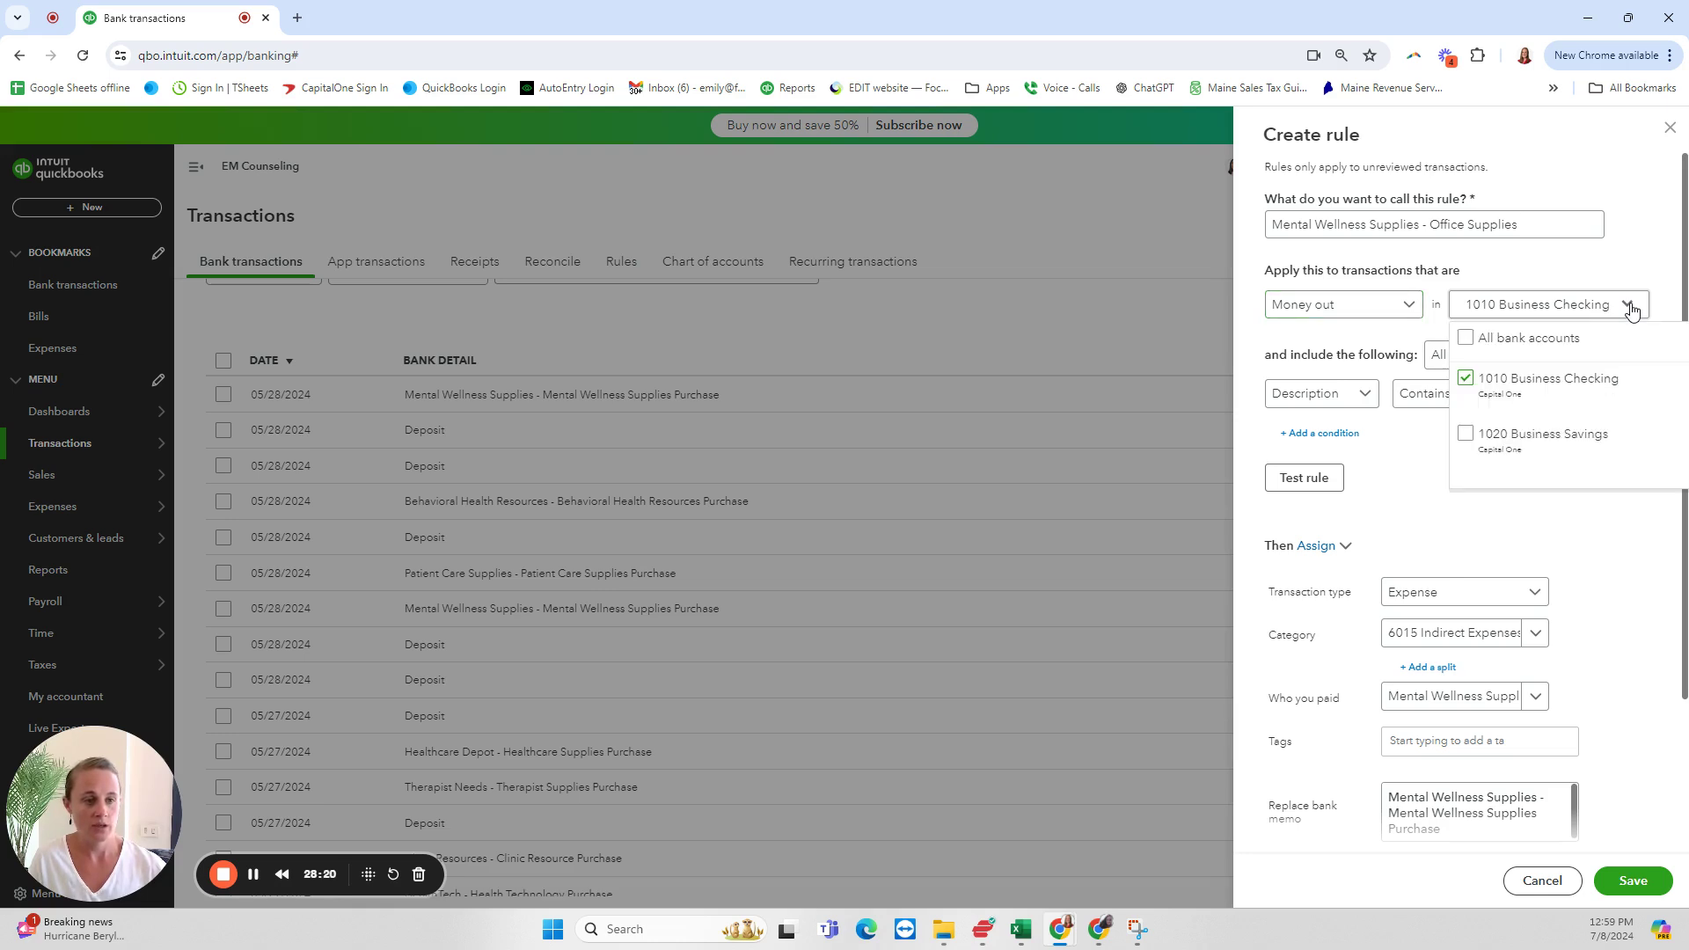
{"action": "left_click", "coordinate": [1465, 338]}
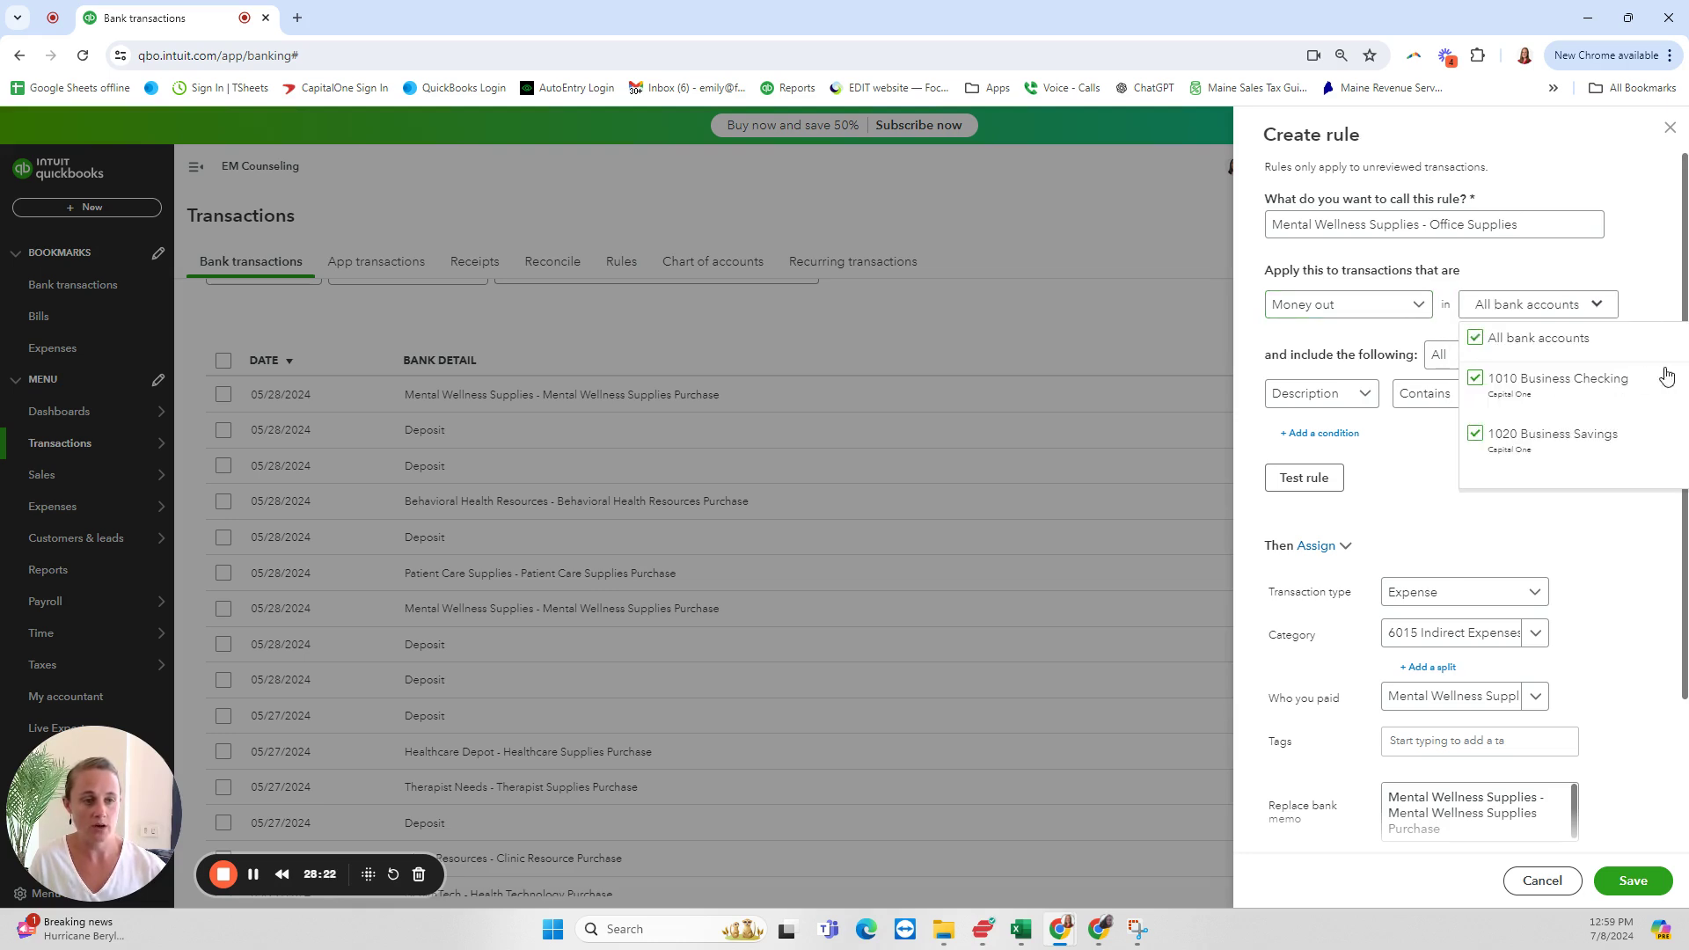
{"action": "left_click", "coordinate": [1478, 437]}
{"action": "left_click", "coordinate": [1632, 308]}
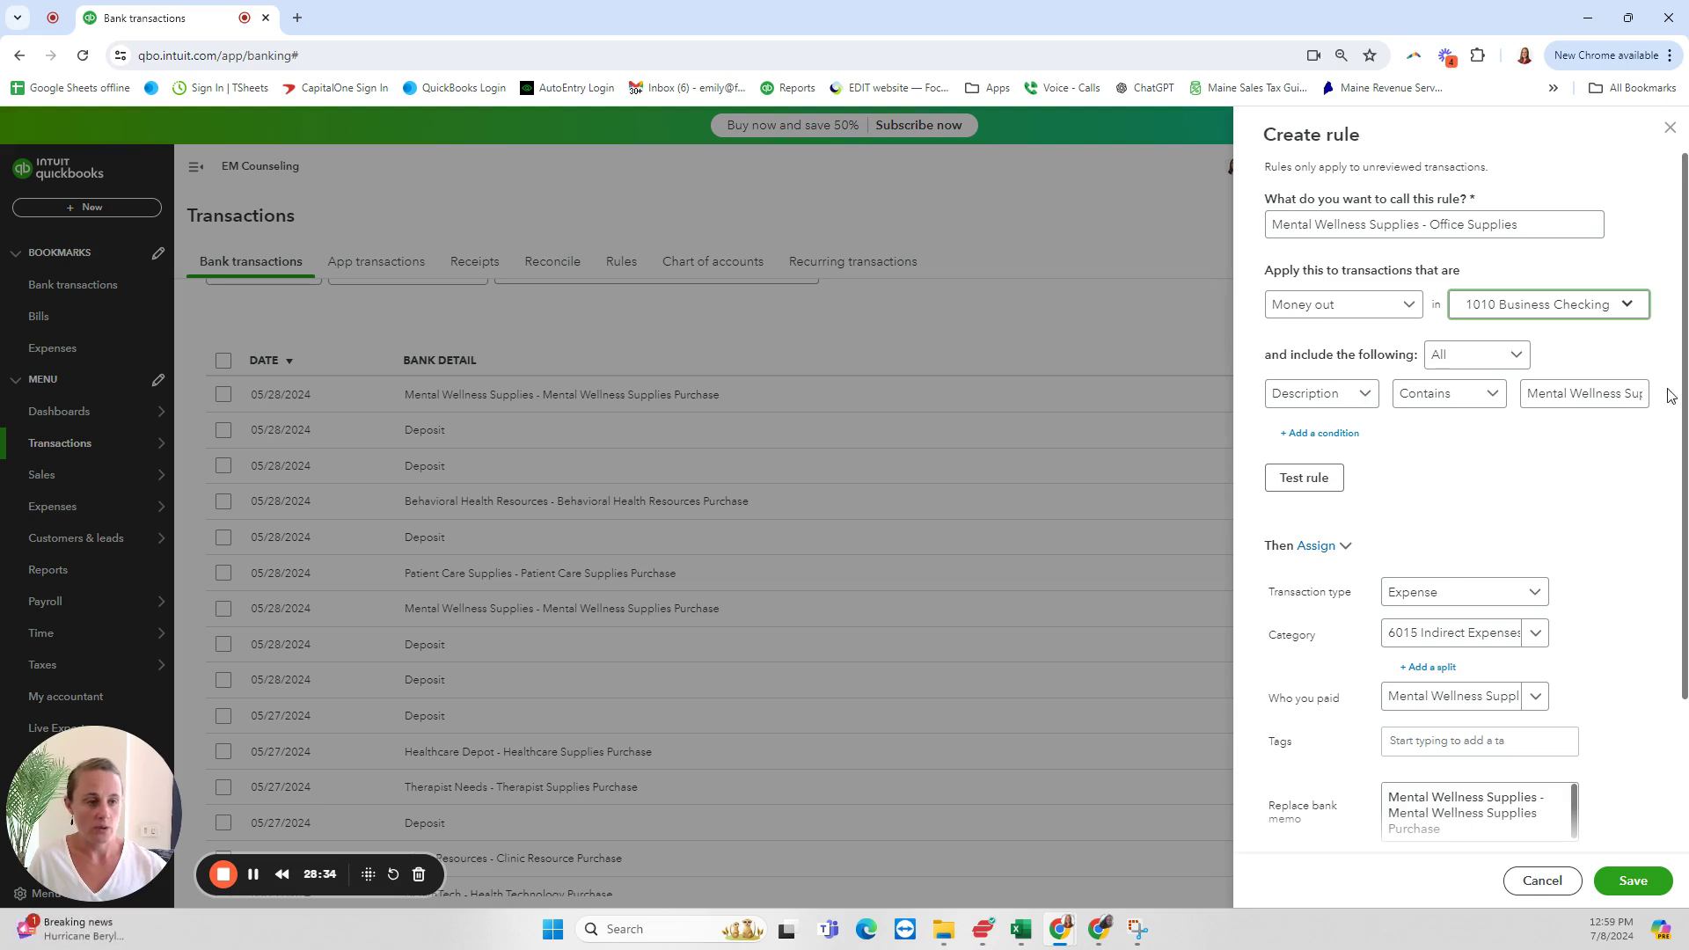
{"action": "scroll", "coordinate": [1519, 265], "scroll_direction": "down", "scroll_amount": 1}
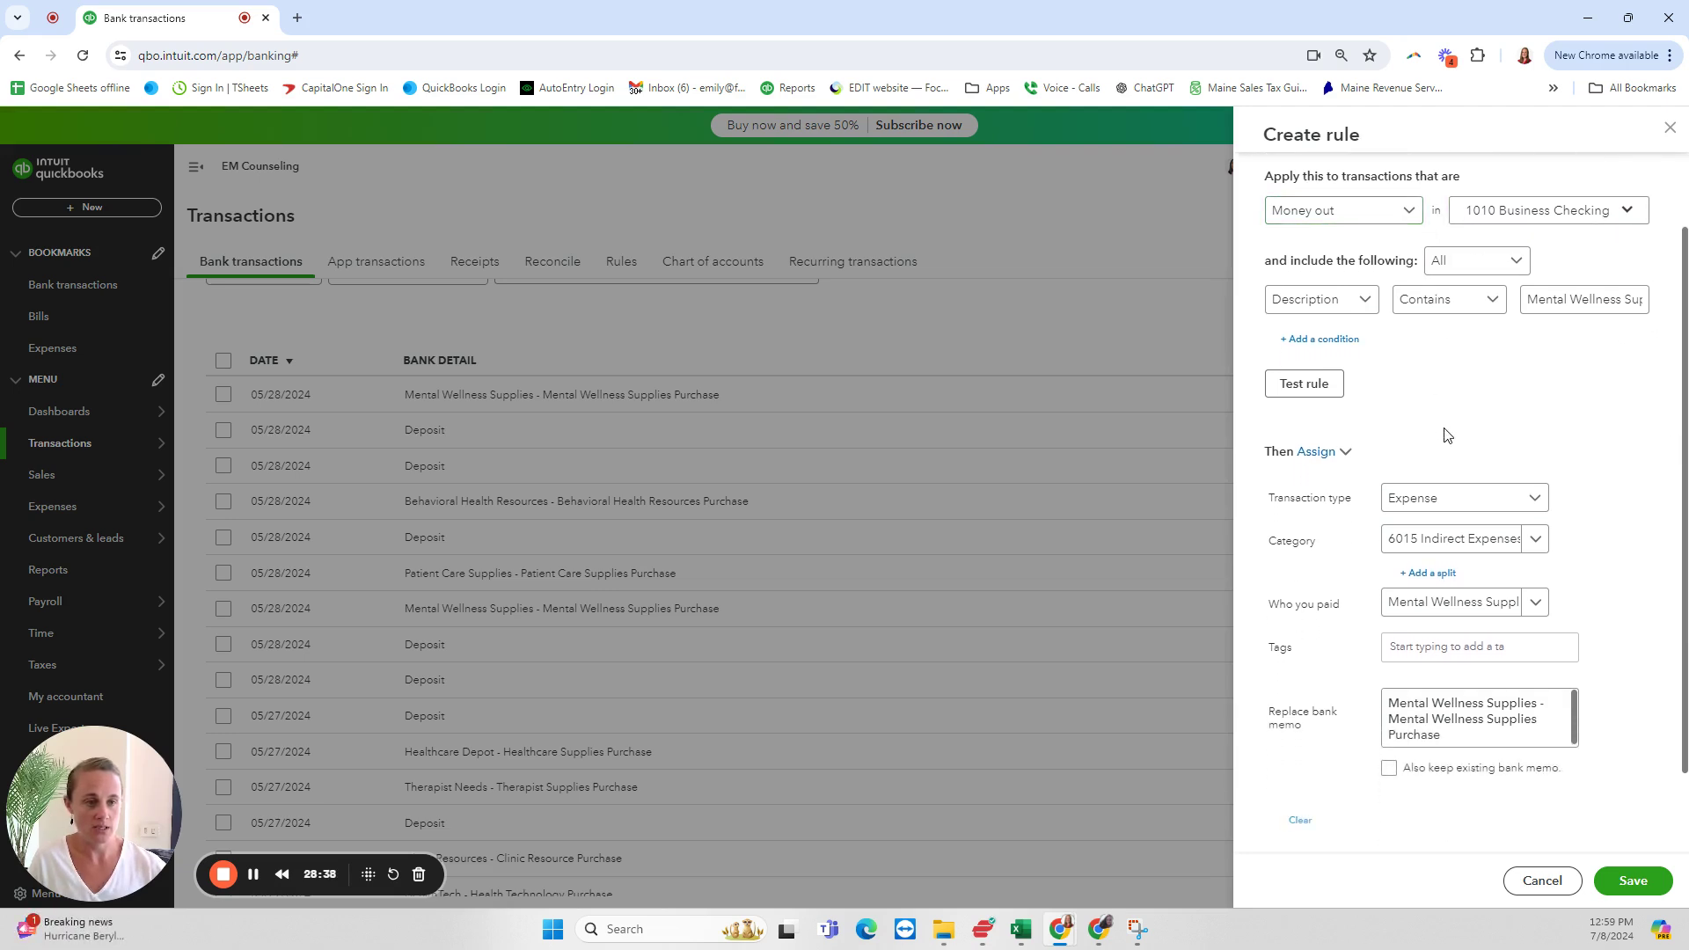
{"action": "left_click", "coordinate": [1325, 339]}
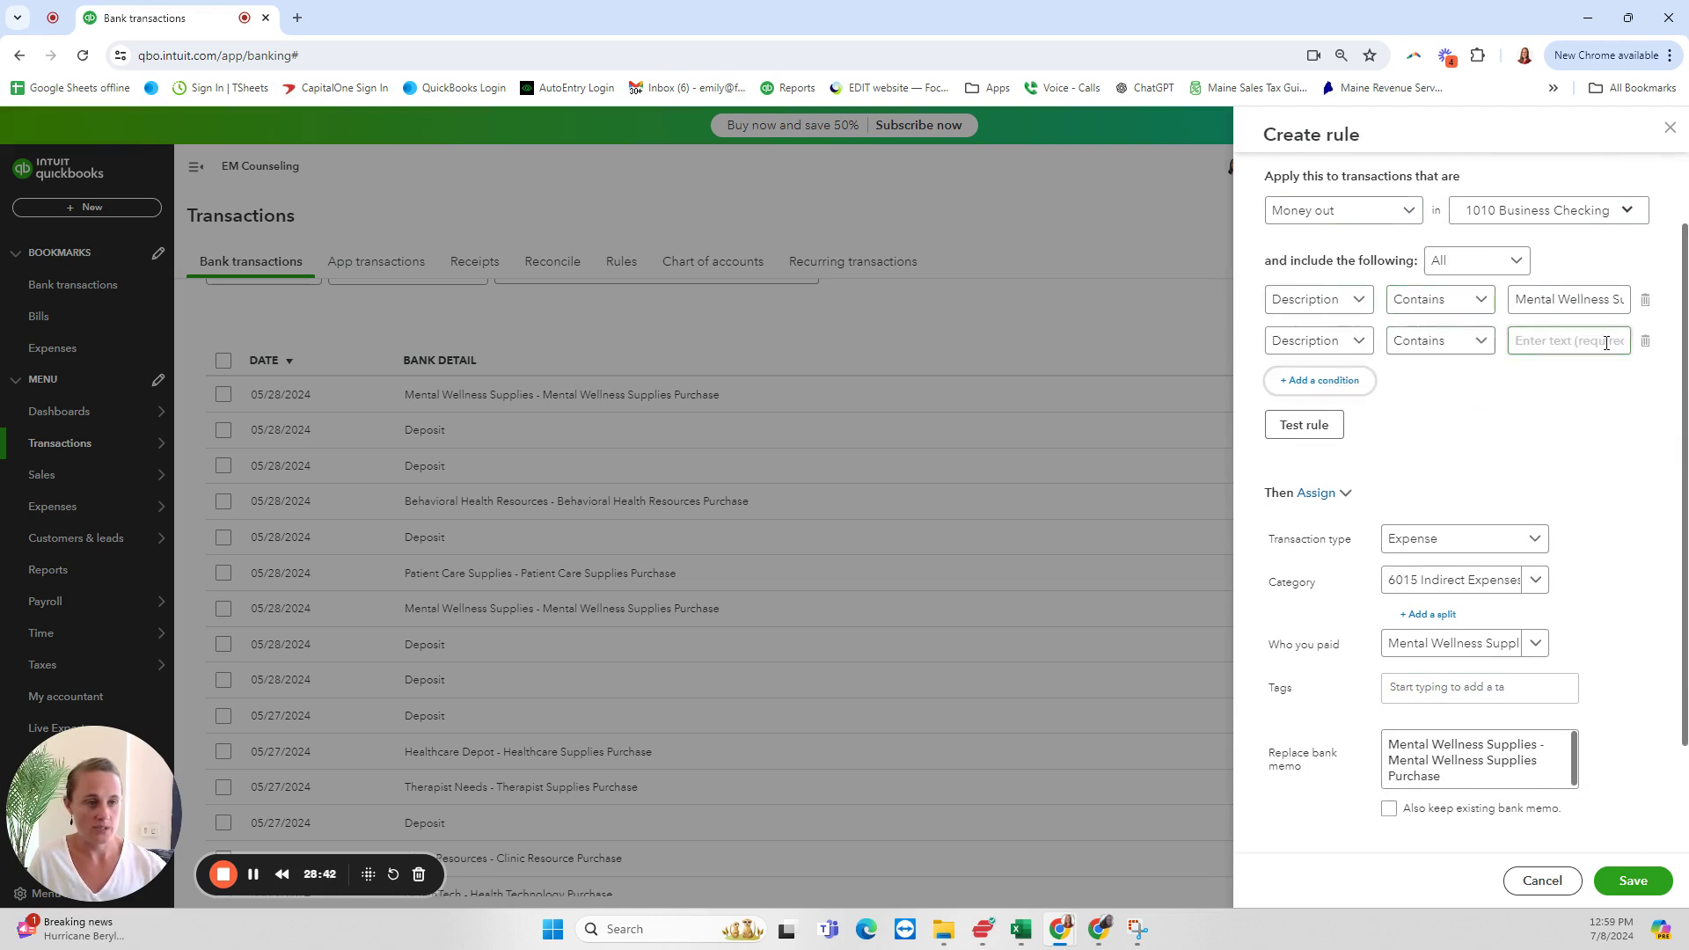
{"action": "left_click", "coordinate": [1646, 341]}
Change the rule's condition to Amount Is less than 100
{"action": "left_click", "coordinate": [1365, 300]}
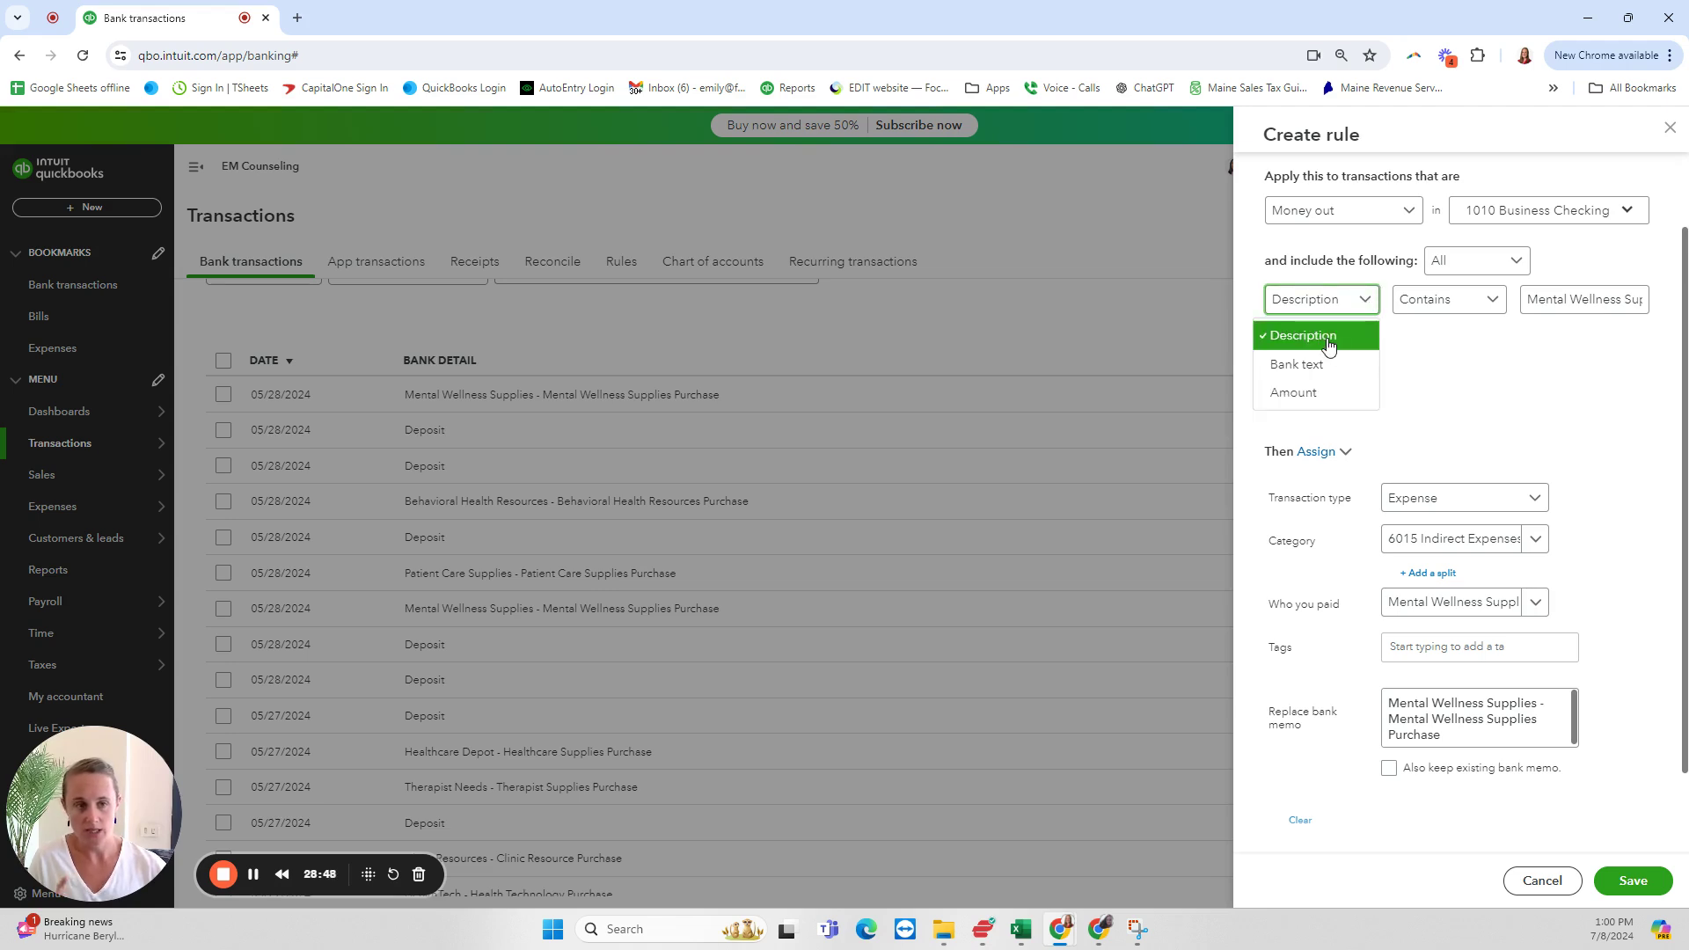
{"action": "scroll", "coordinate": [1469, 391], "scroll_direction": "up", "scroll_amount": 1}
{"action": "scroll", "coordinate": [1407, 231], "scroll_direction": "down", "scroll_amount": 1}
{"action": "scroll", "coordinate": [1412, 236], "scroll_direction": "up", "scroll_amount": 1}
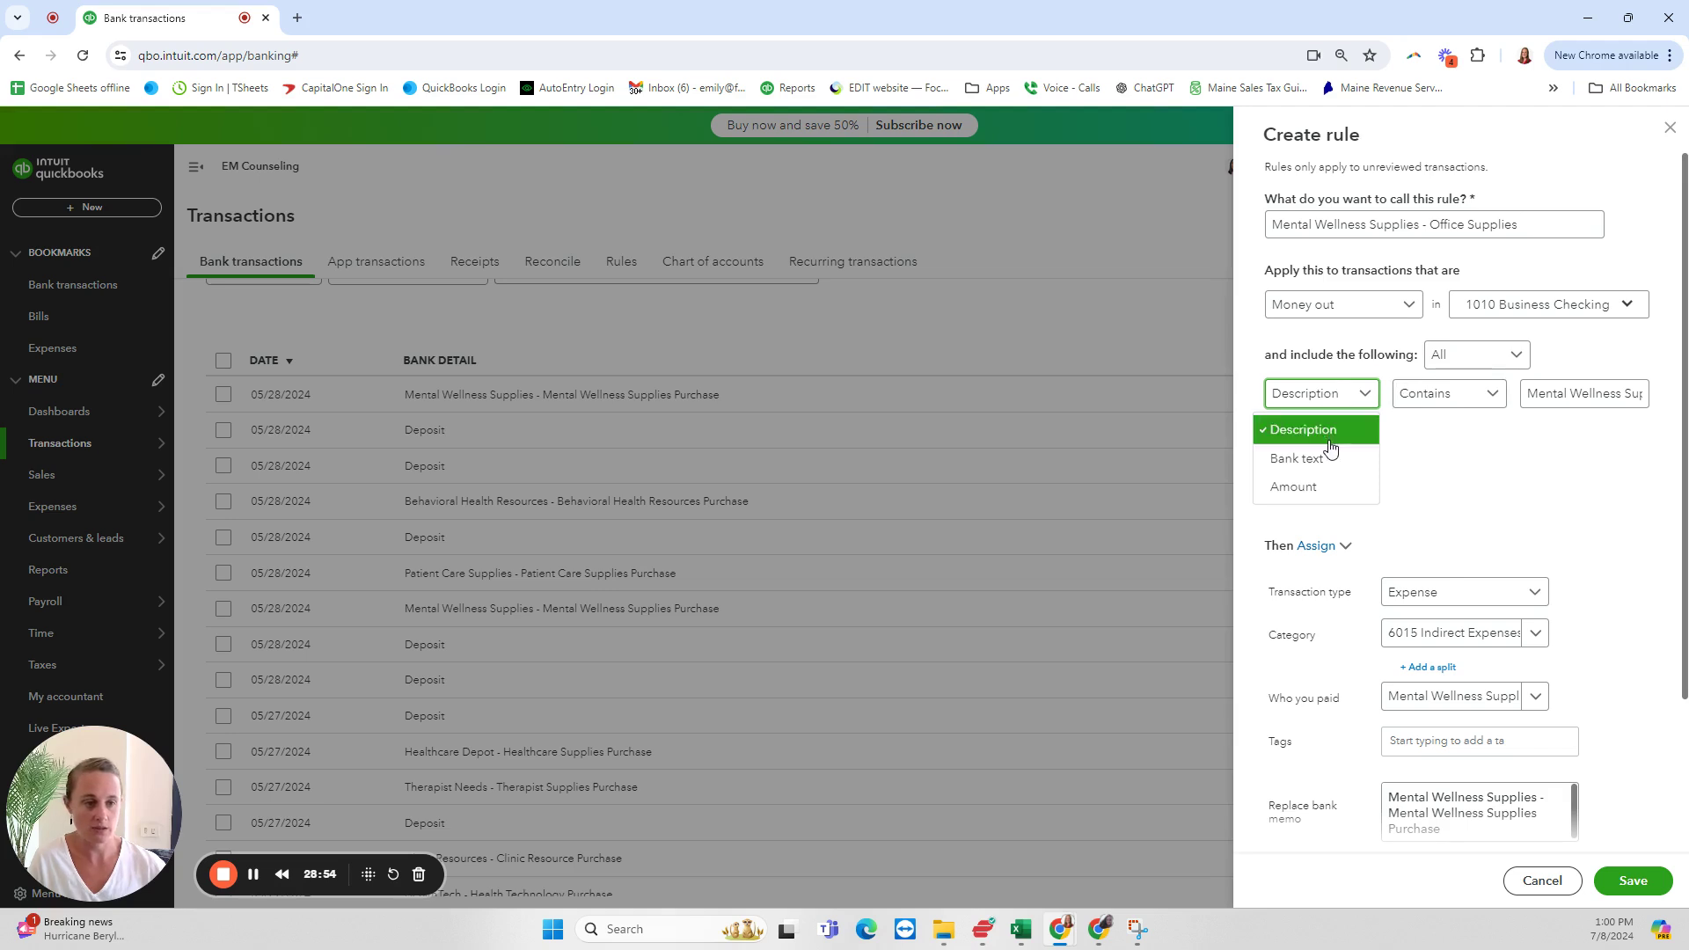
{"action": "left_click", "coordinate": [1315, 488]}
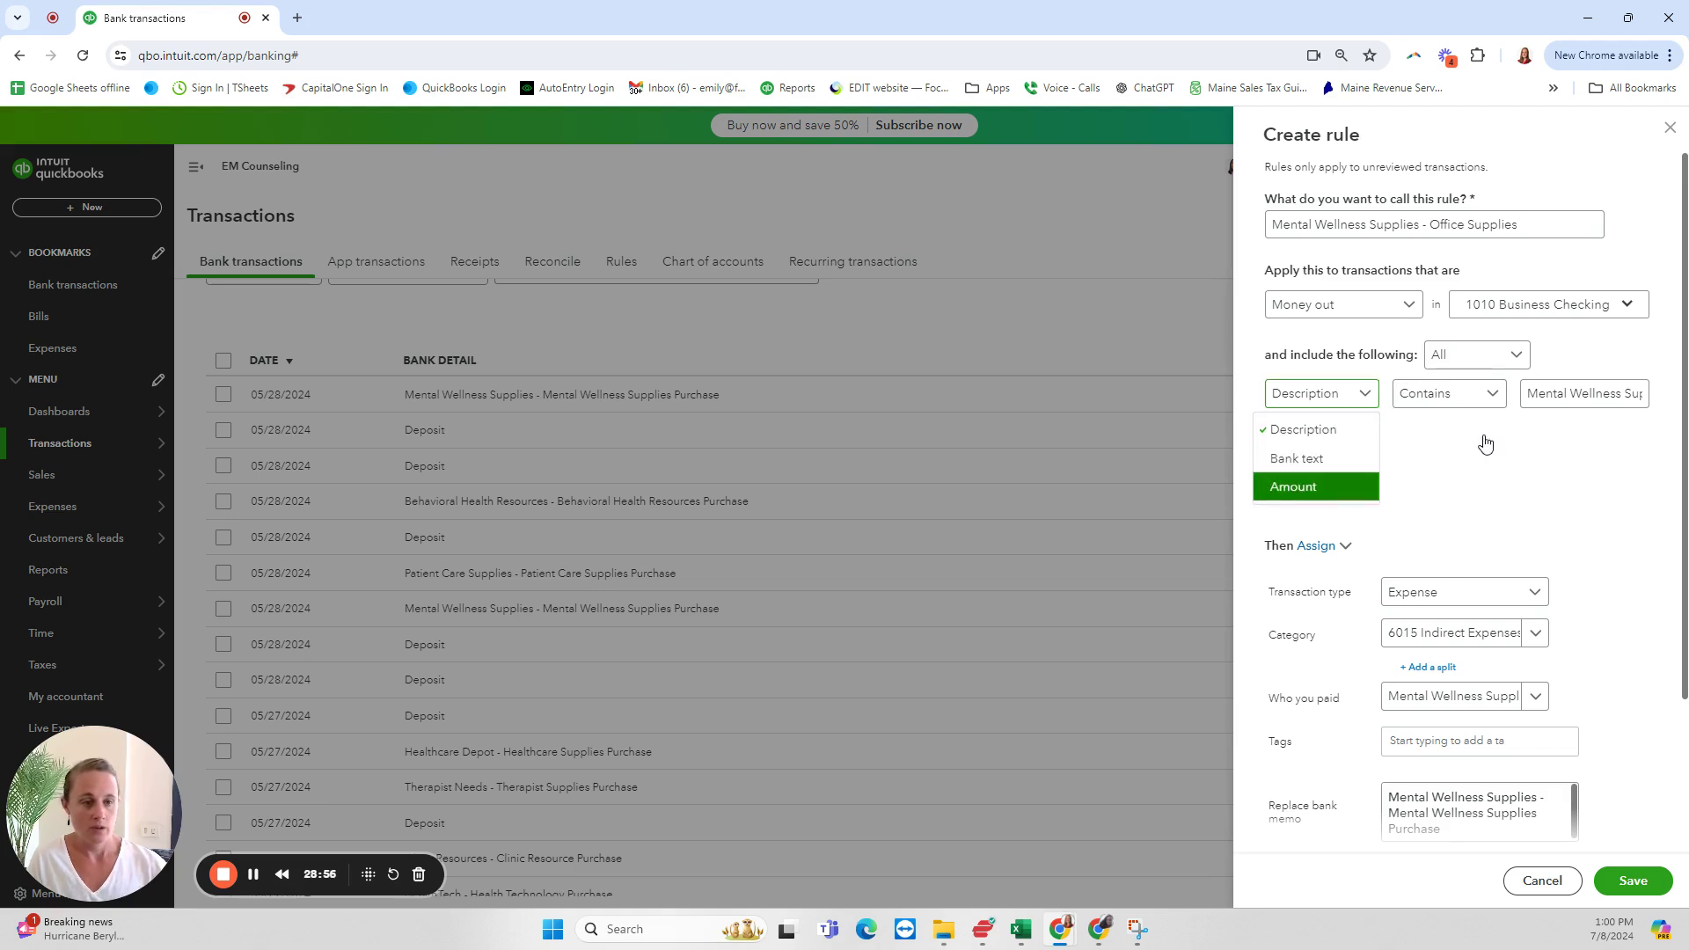
{"action": "left_click", "coordinate": [1492, 394]}
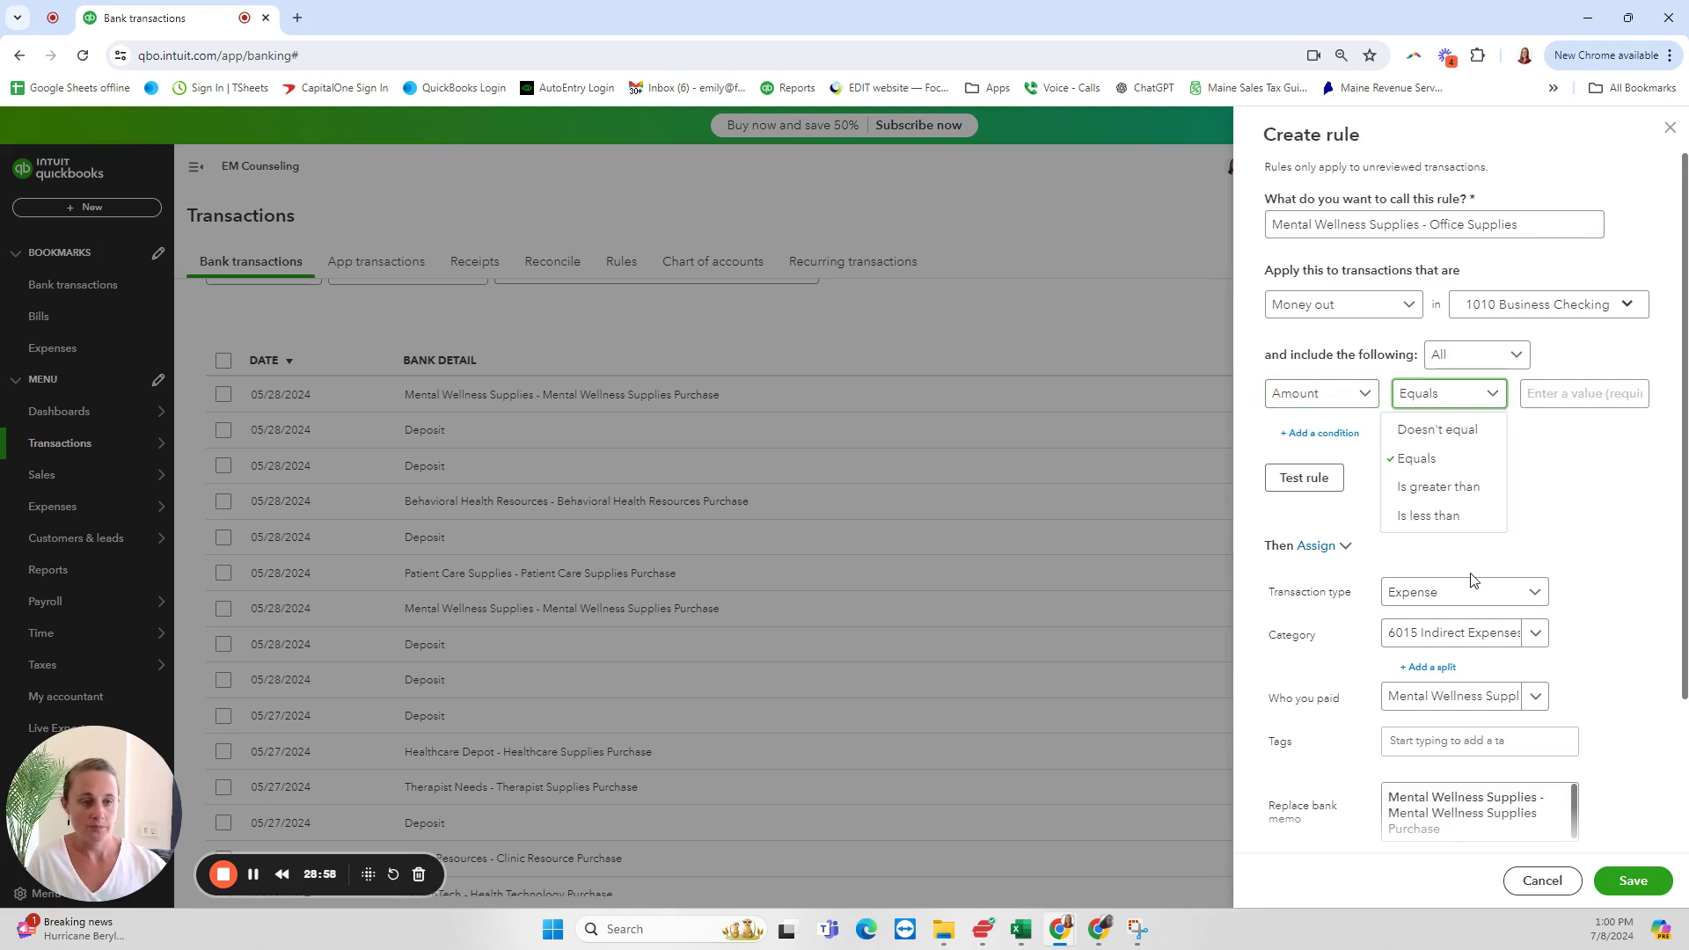
{"action": "left_click", "coordinate": [1435, 519]}
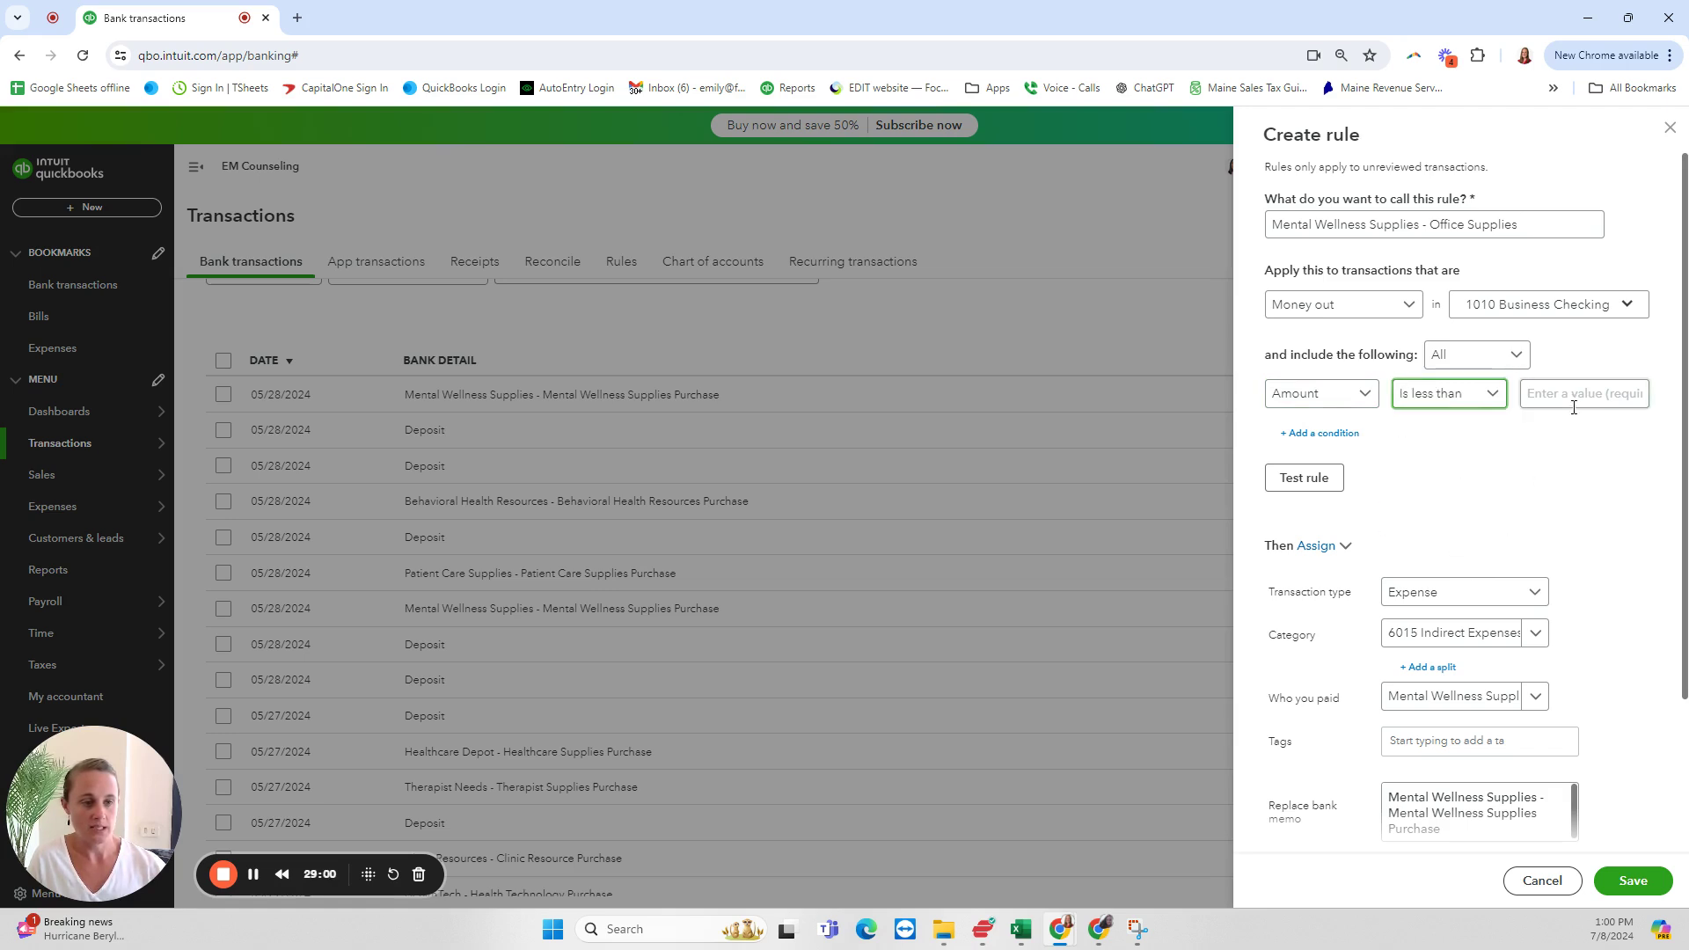
{"action": "type", "text": "100"}
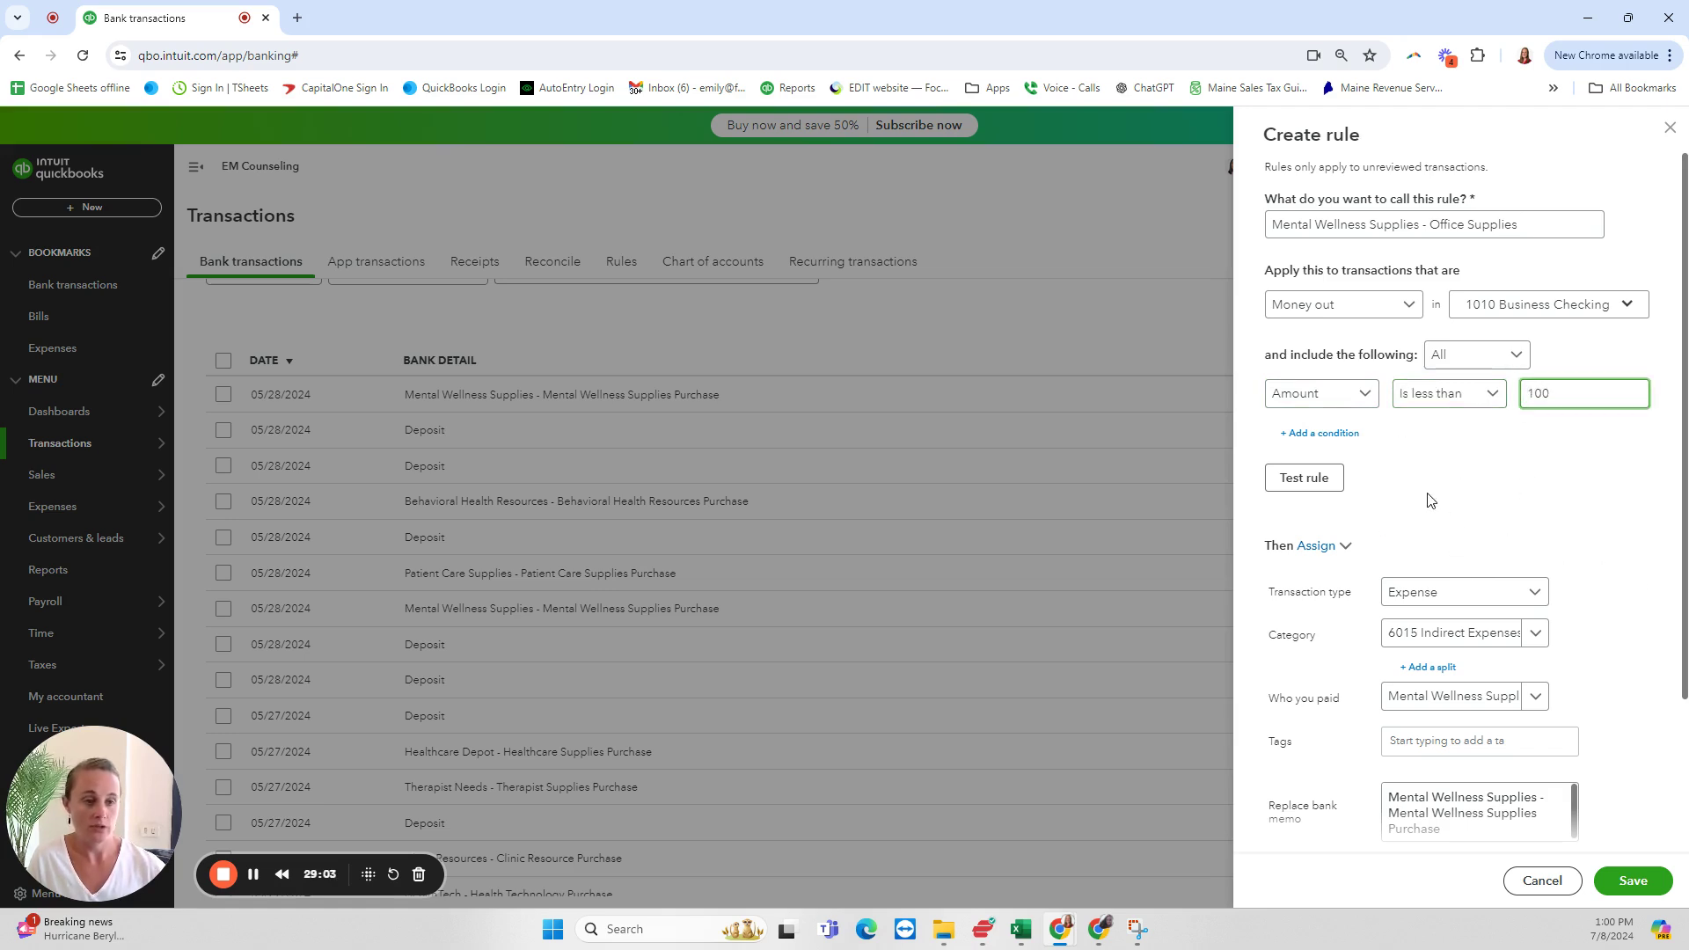
Add a second rule condition requiring the Description to contain "Mental Wellness Supplies", copying that text from the rule's name
{"action": "left_click", "coordinate": [1322, 506]}
{"action": "scroll", "coordinate": [1547, 488], "scroll_direction": "down", "scroll_amount": 1}
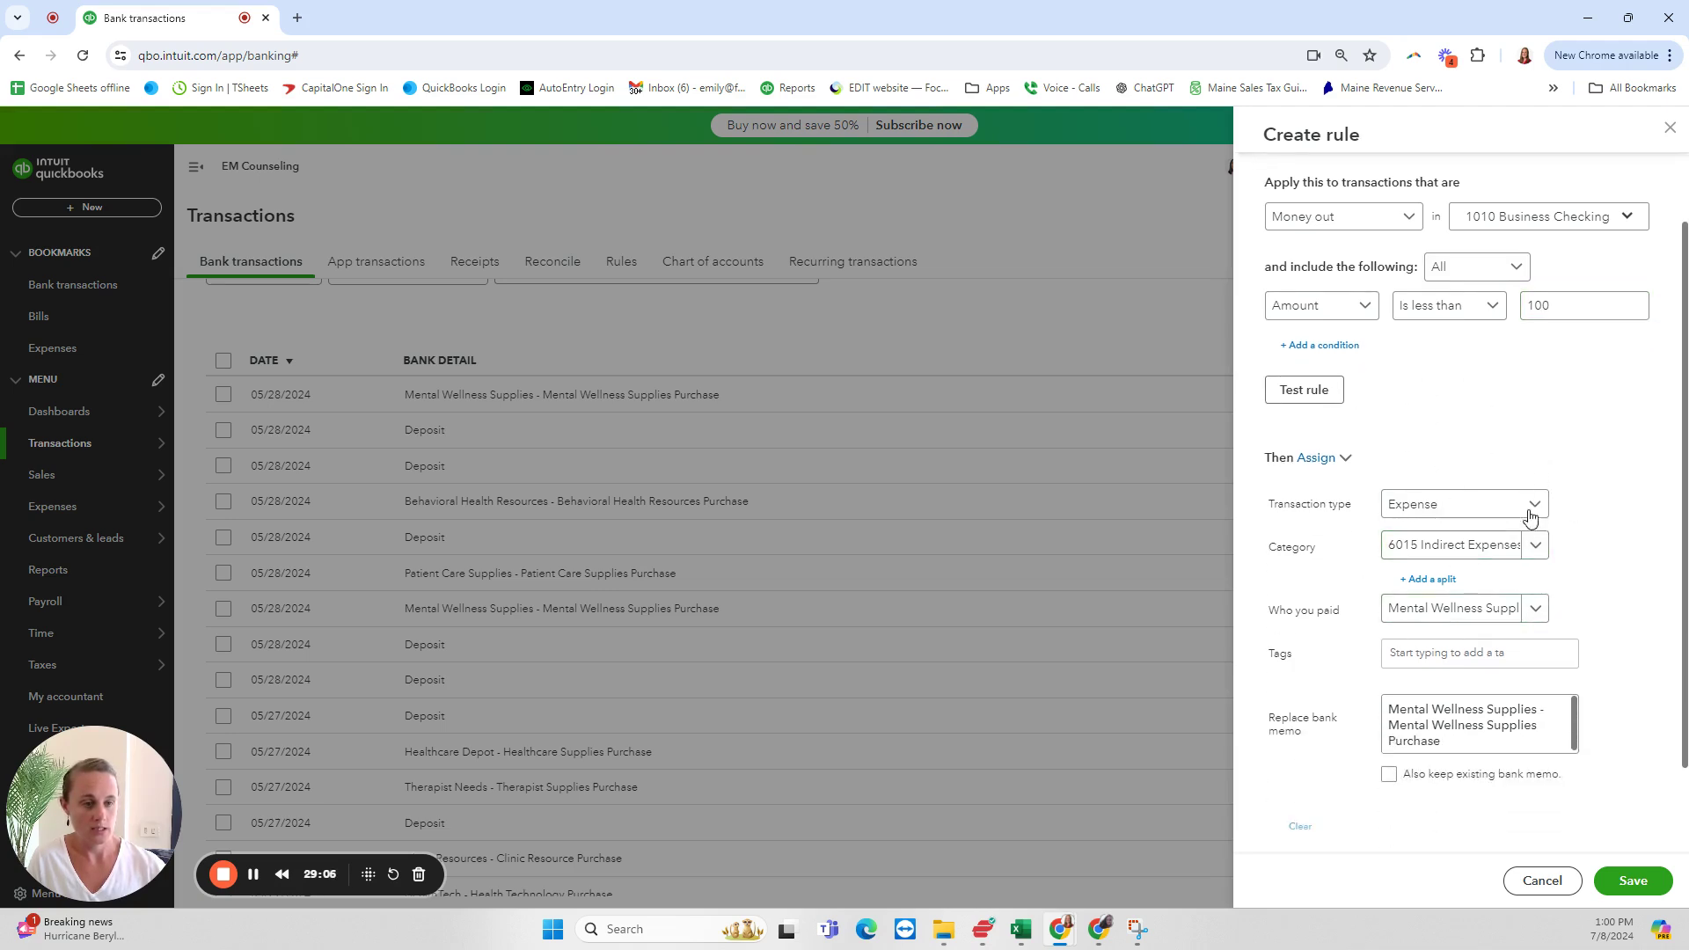
{"action": "scroll", "coordinate": [1562, 362], "scroll_direction": "up", "scroll_amount": 1}
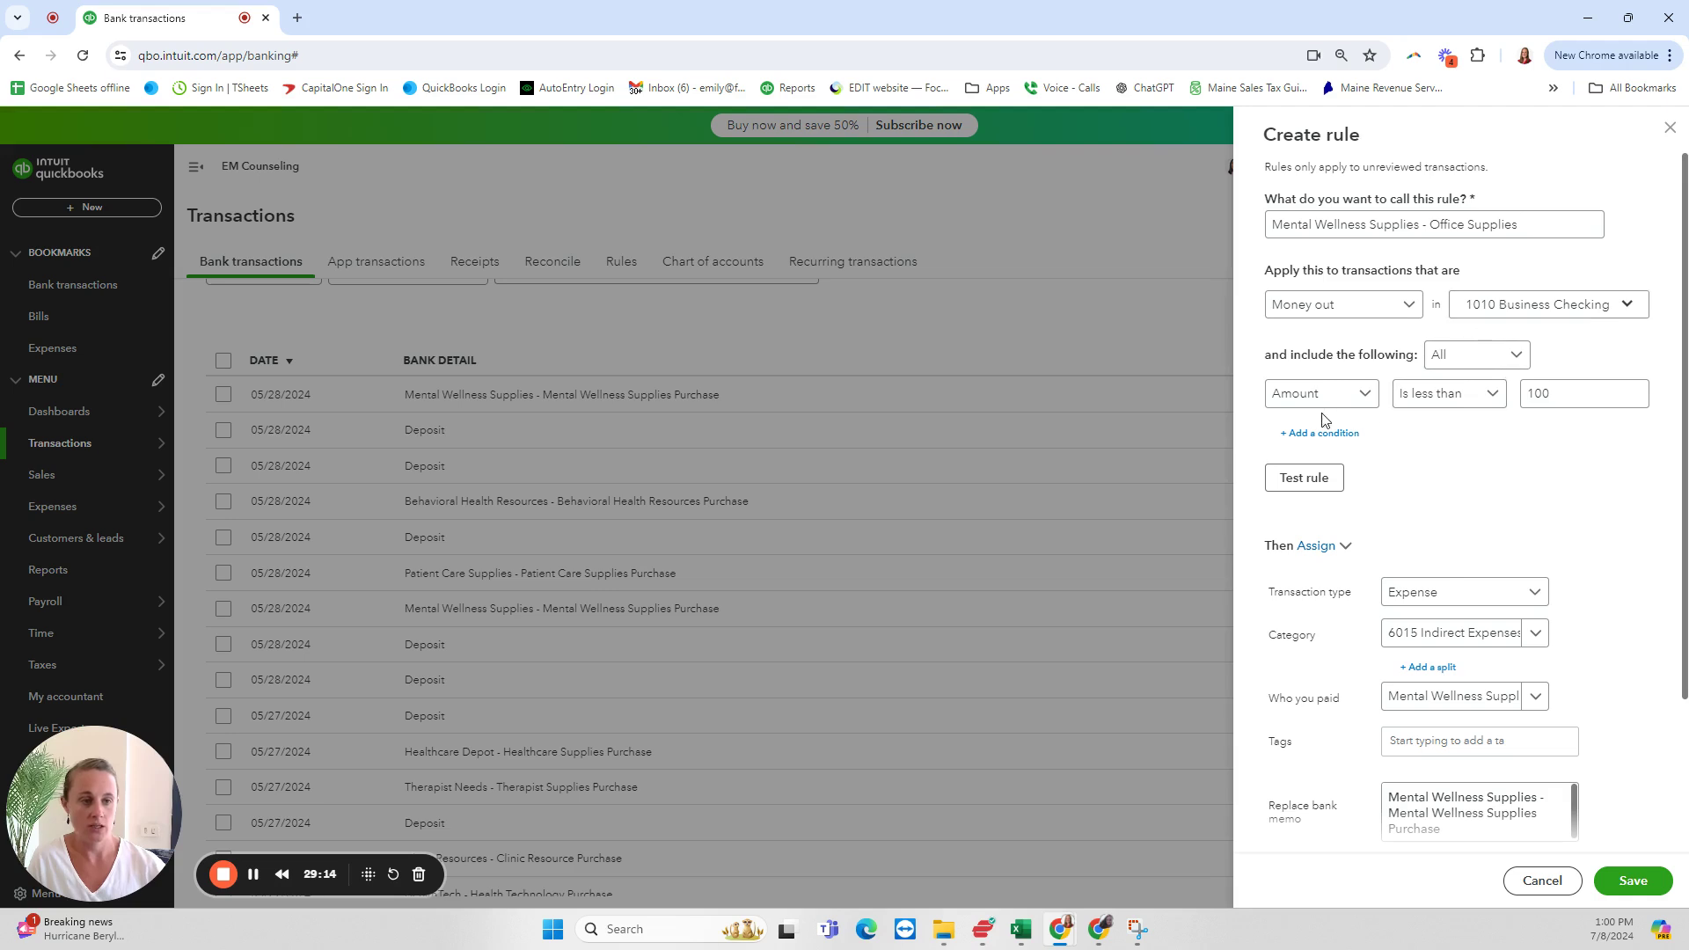
{"action": "left_click", "coordinate": [1603, 393]}
{"action": "left_click", "coordinate": [1317, 434]}
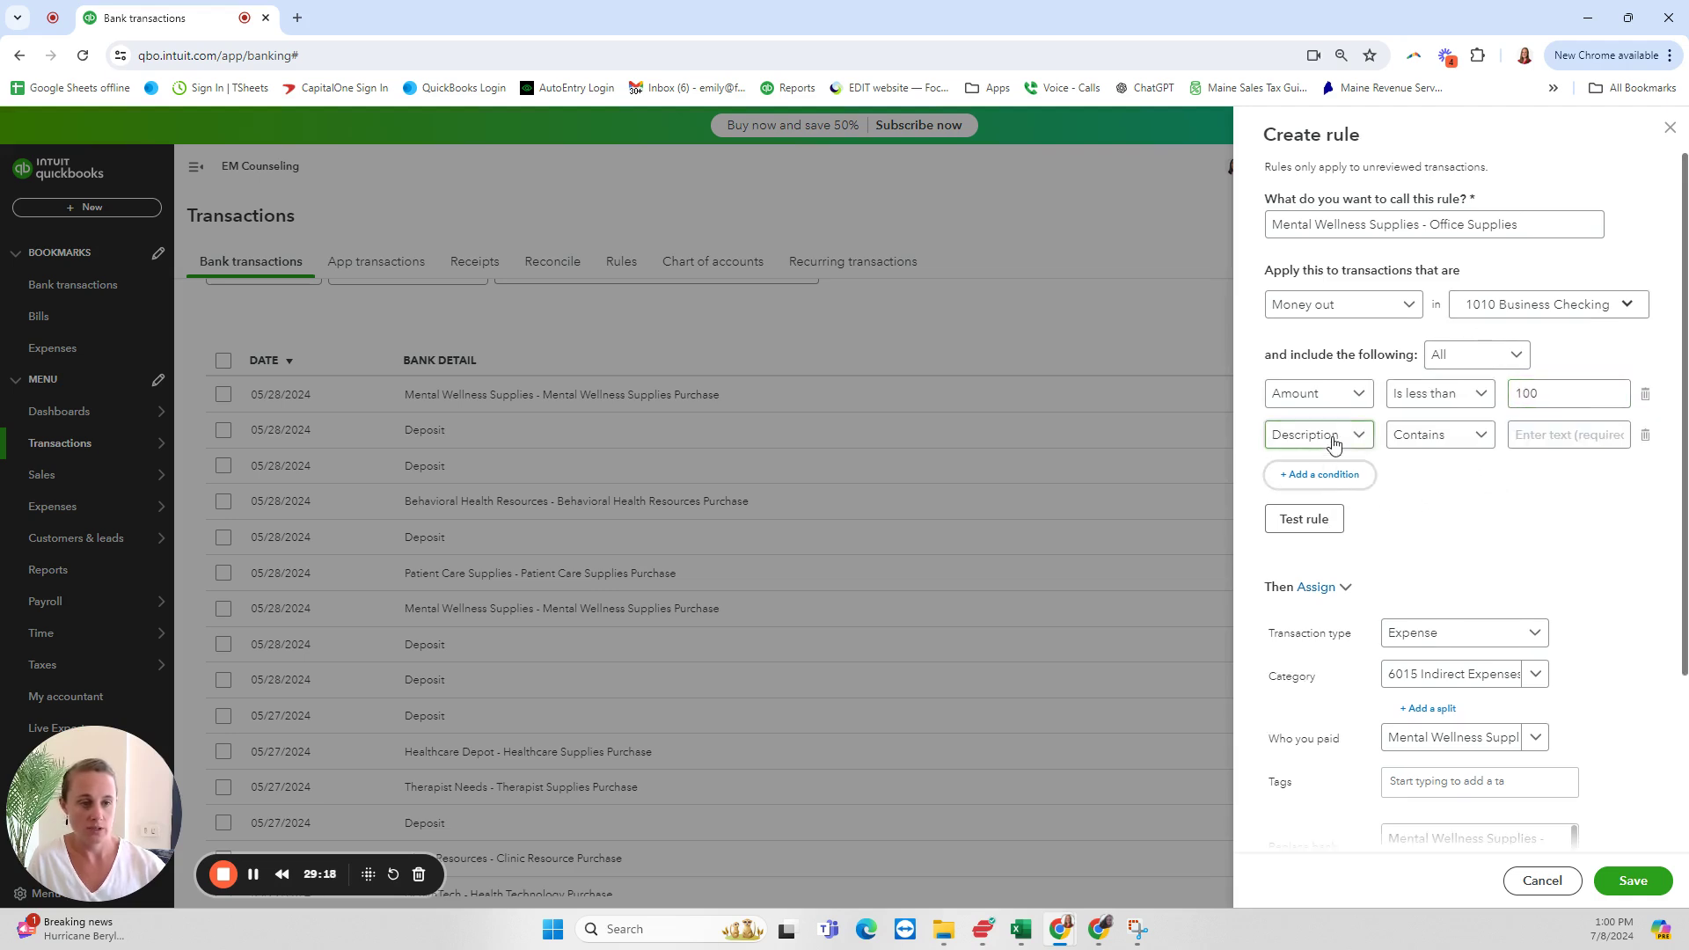
{"action": "left_click", "coordinate": [1325, 436]}
{"action": "left_click", "coordinate": [1326, 471]}
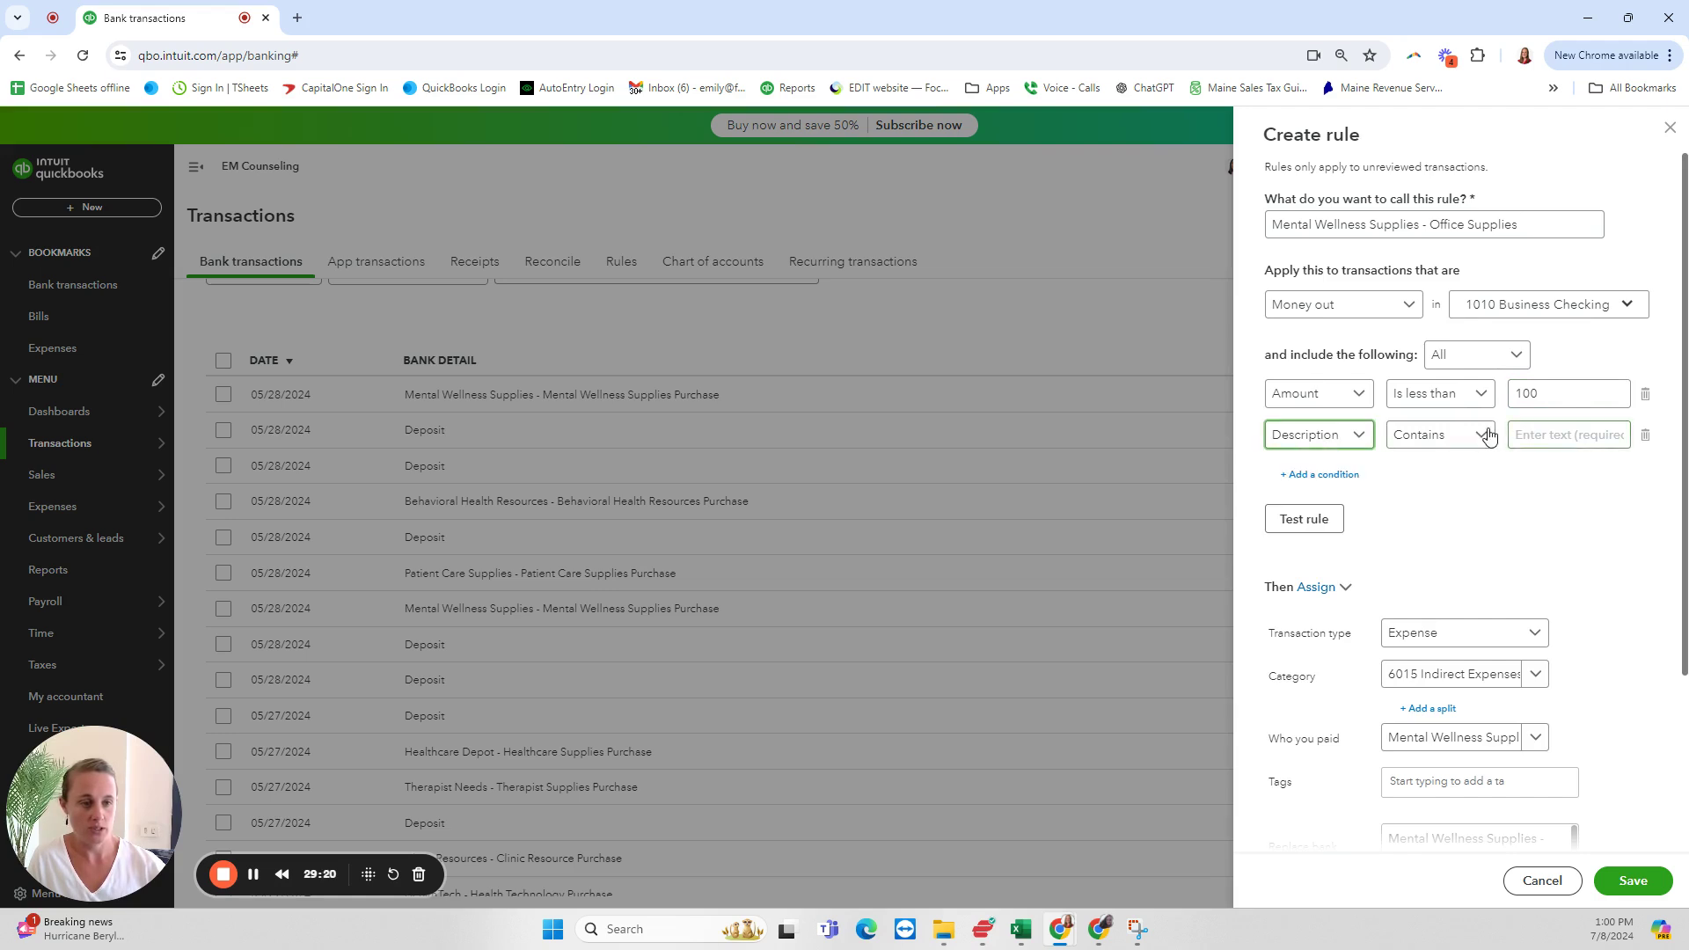
{"action": "left_click", "coordinate": [1419, 227]}
{"action": "left_click_drag", "start_coordinate": [1420, 227], "coordinate": [1216, 234]}
{"action": "key", "text": "ctrl+c"}
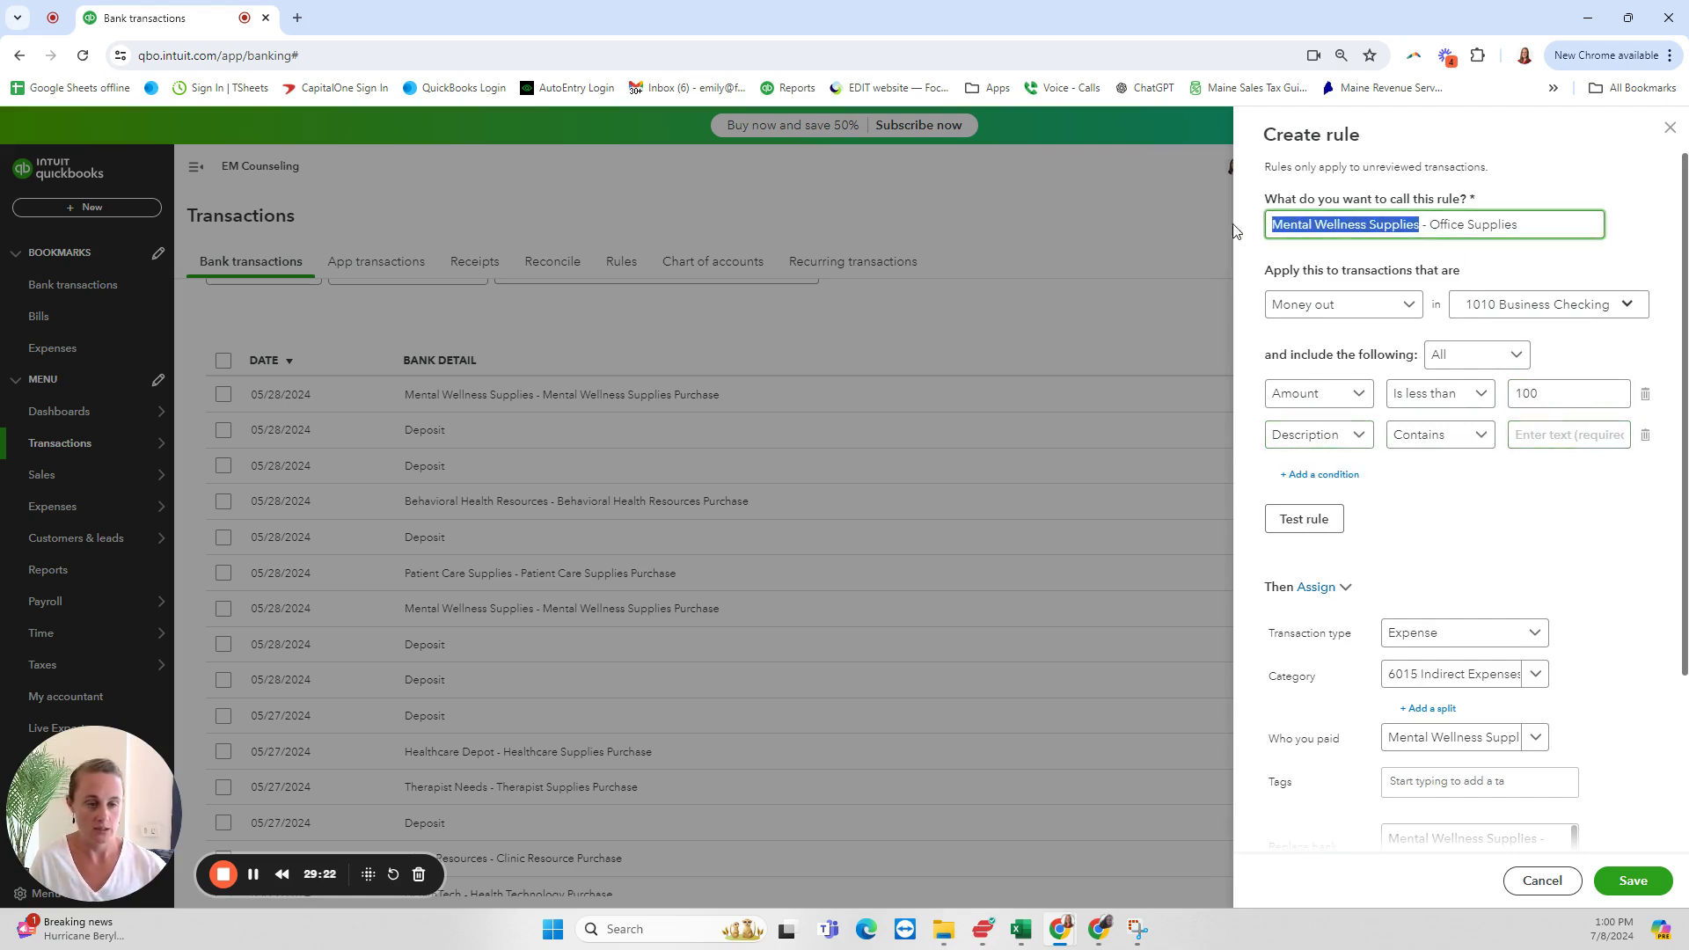
{"action": "left_click", "coordinate": [1548, 436]}
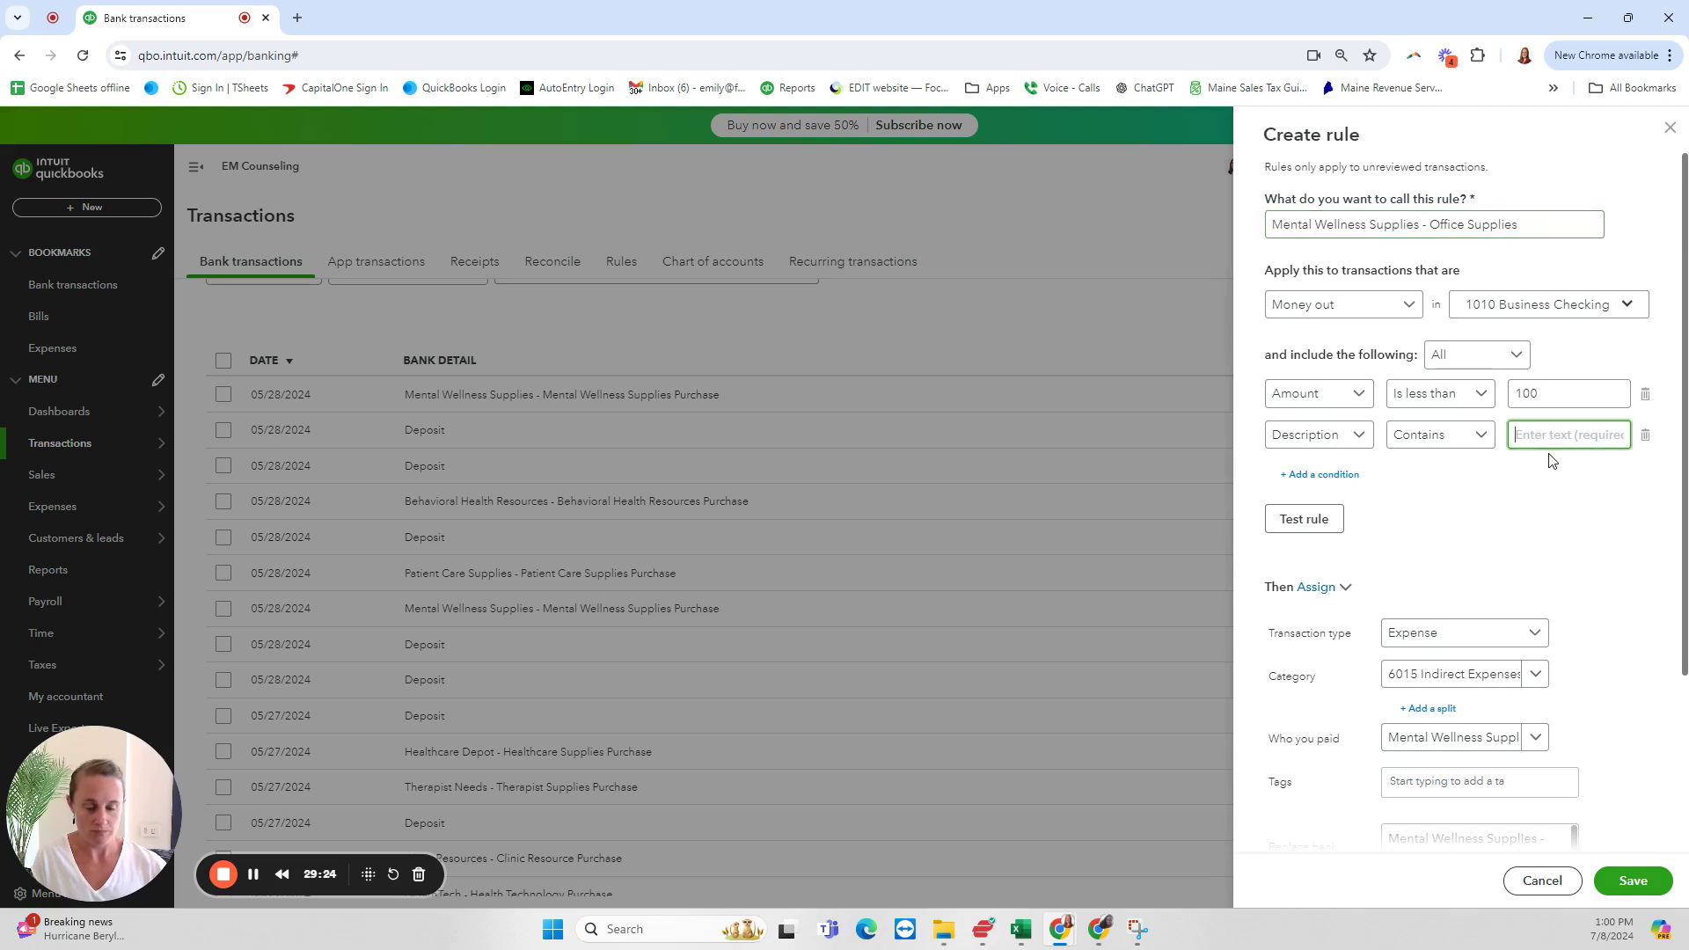
{"action": "key", "text": "ctrl+v"}
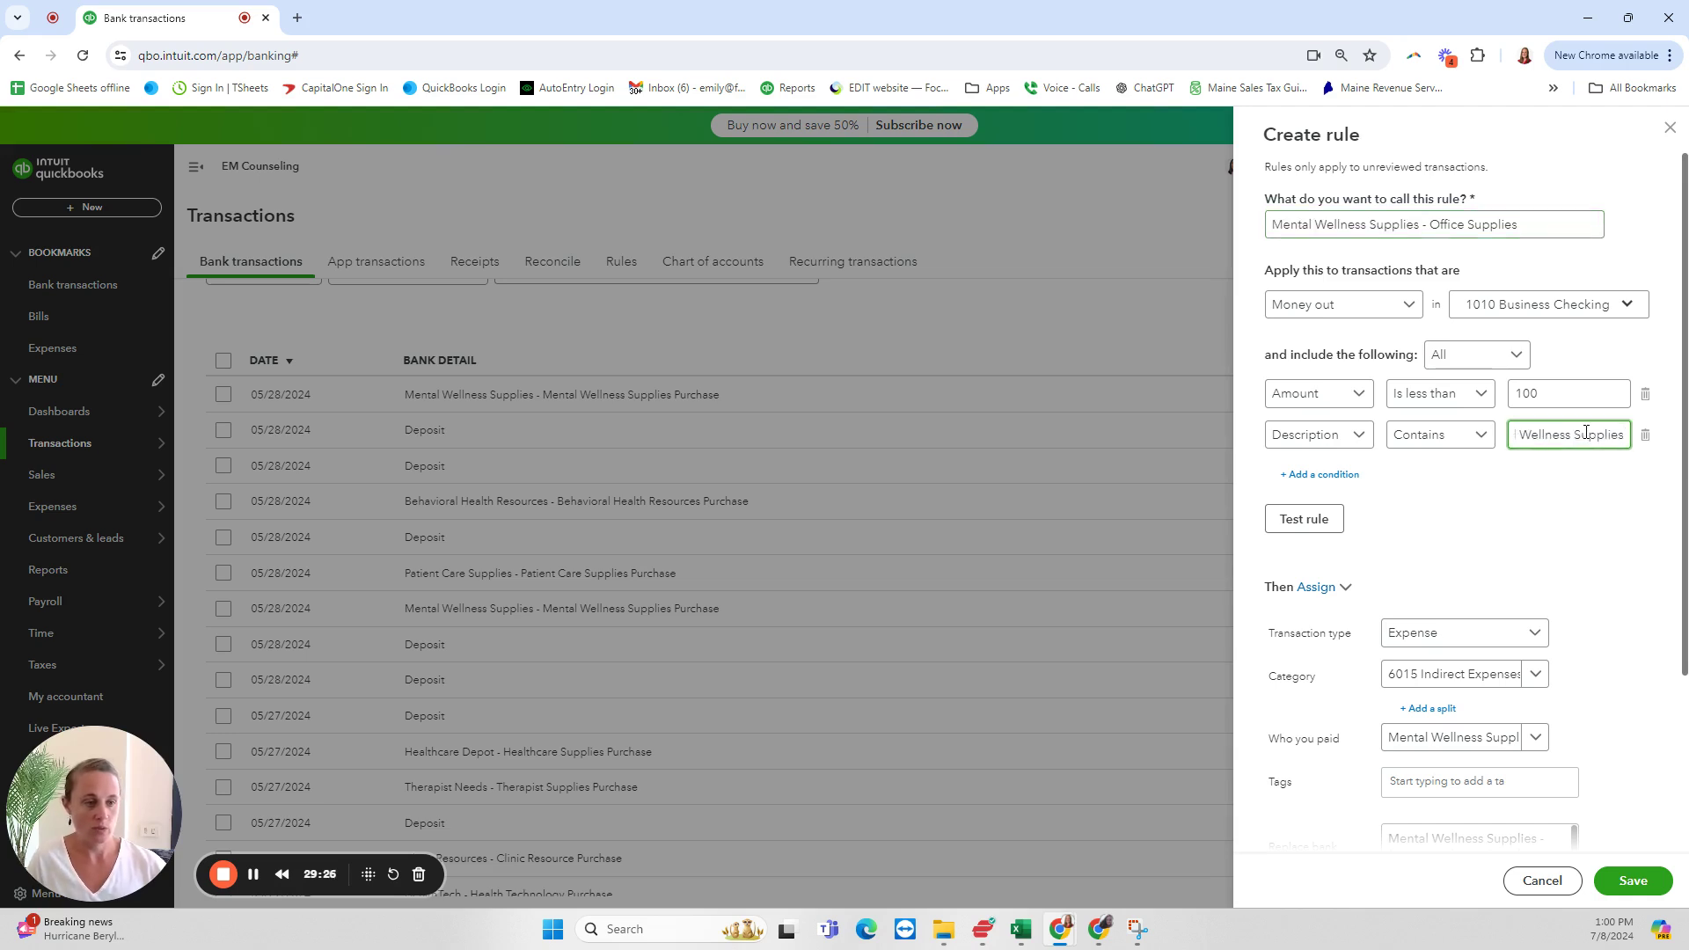
{"action": "key", "text": "ctrl+a"}
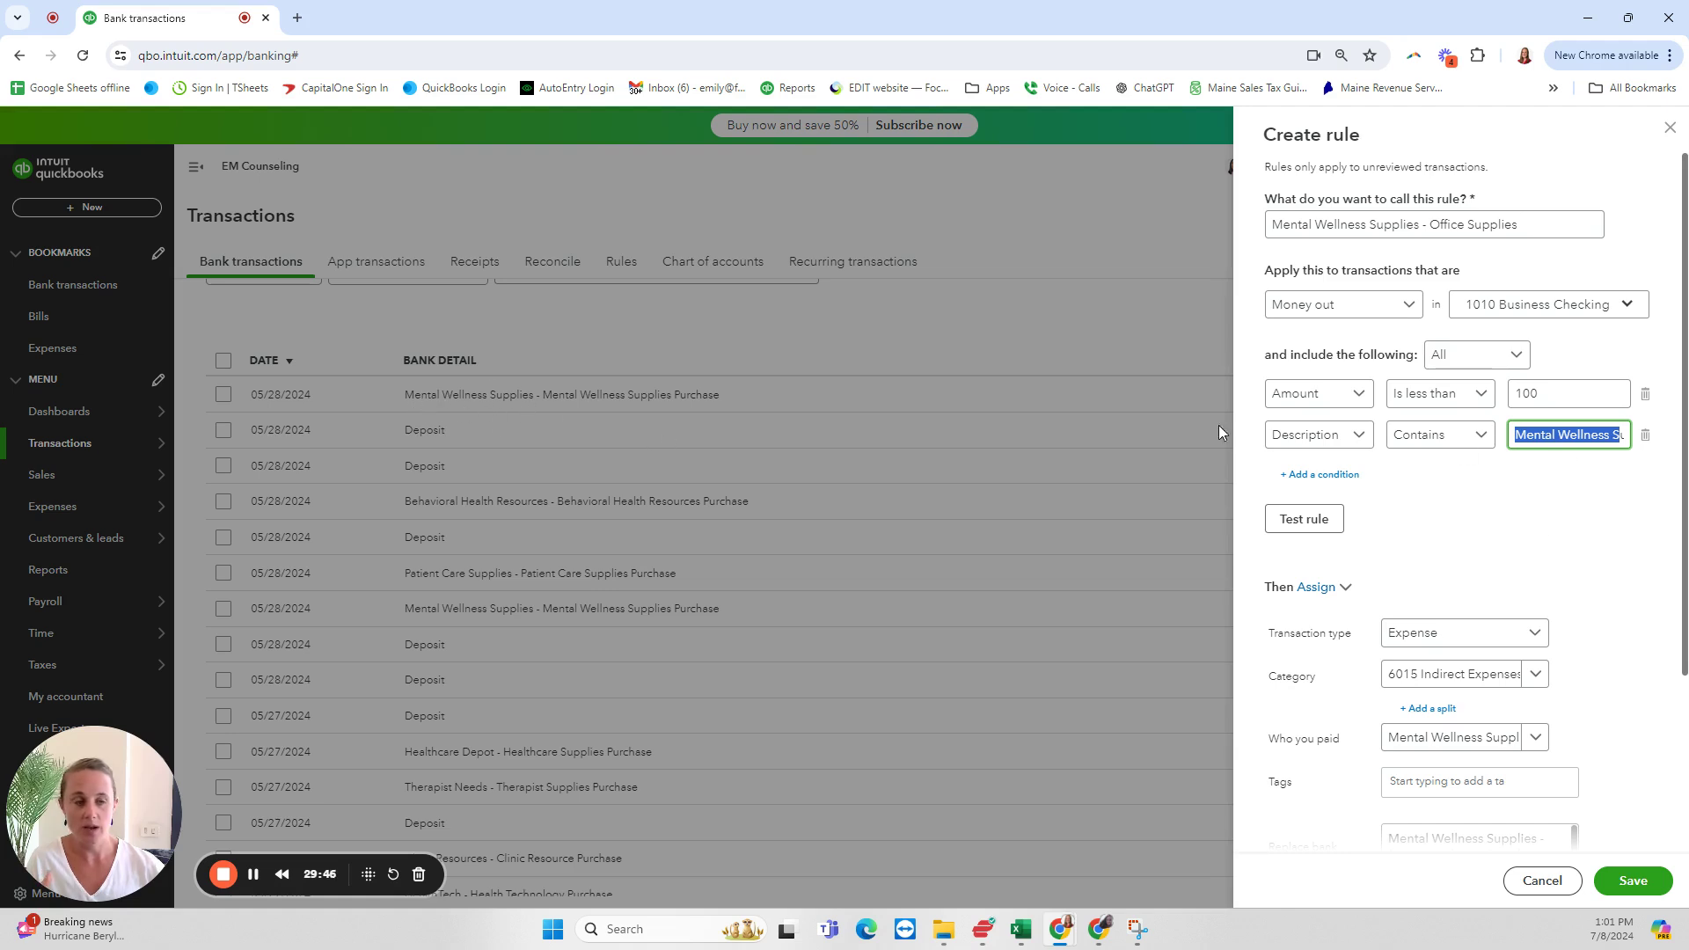
{"action": "left_click", "coordinate": [1546, 450]}
{"action": "left_click_drag", "start_coordinate": [1509, 440], "coordinate": [1629, 436]}
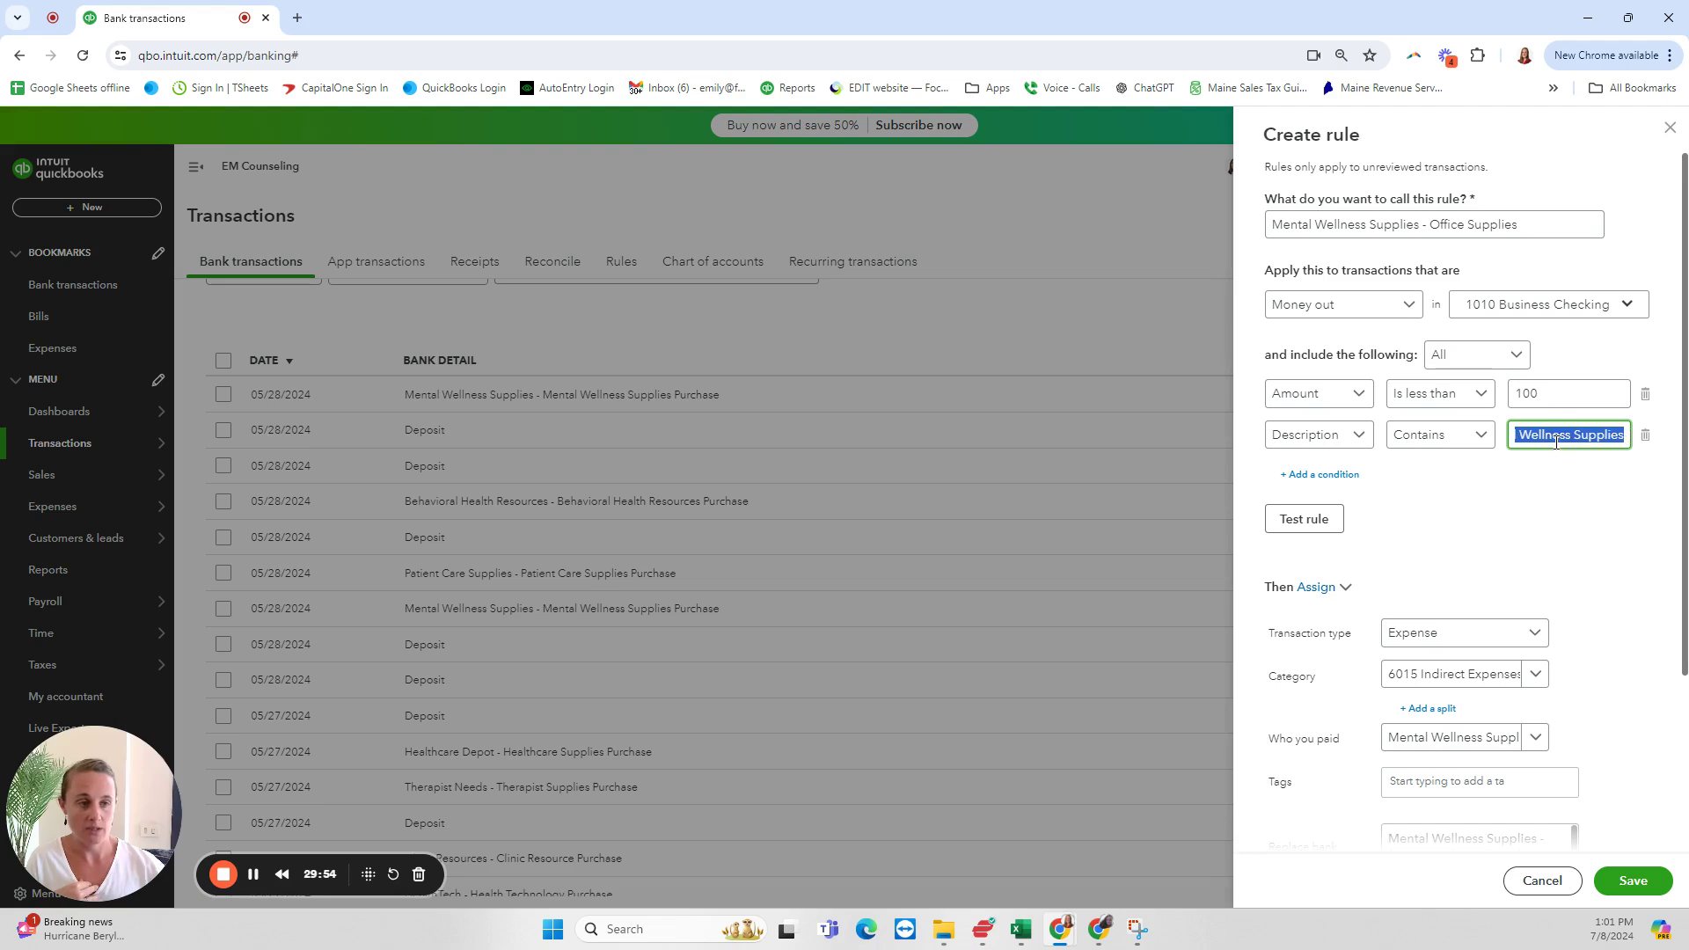
{"action": "left_click", "coordinate": [1556, 393]}
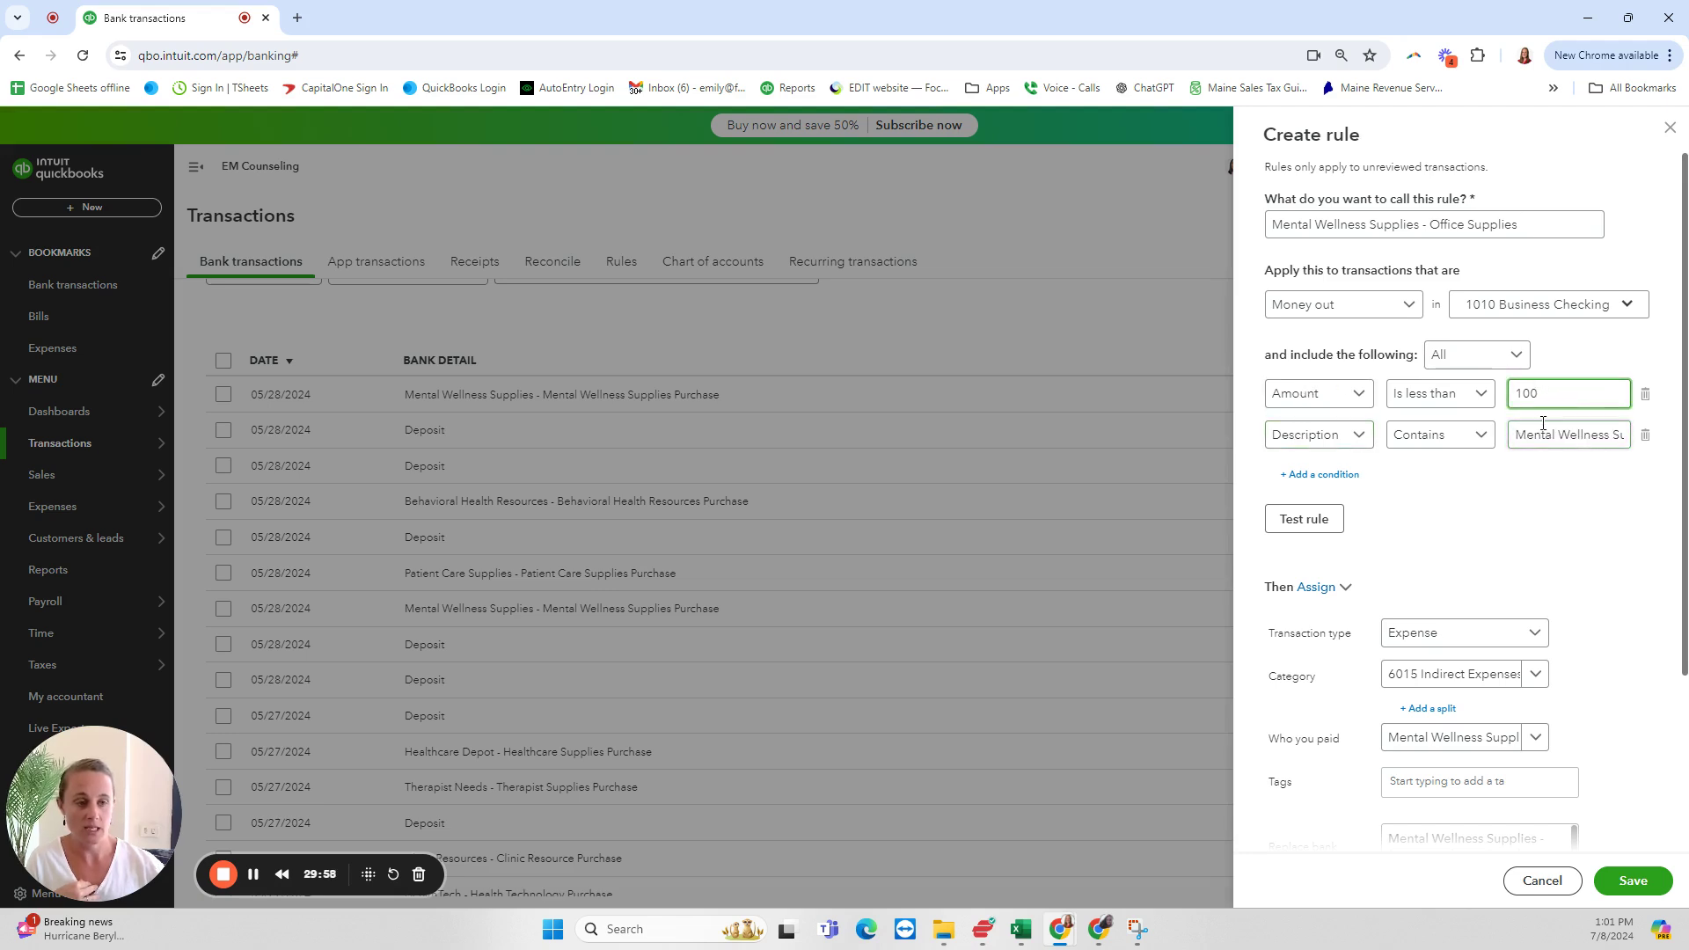
Assign the rule the category 6015 Office Supplies & Equipment and the payee Mental Wellness Supplies
{"action": "scroll", "coordinate": [1603, 625], "scroll_direction": "down", "scroll_amount": 1}
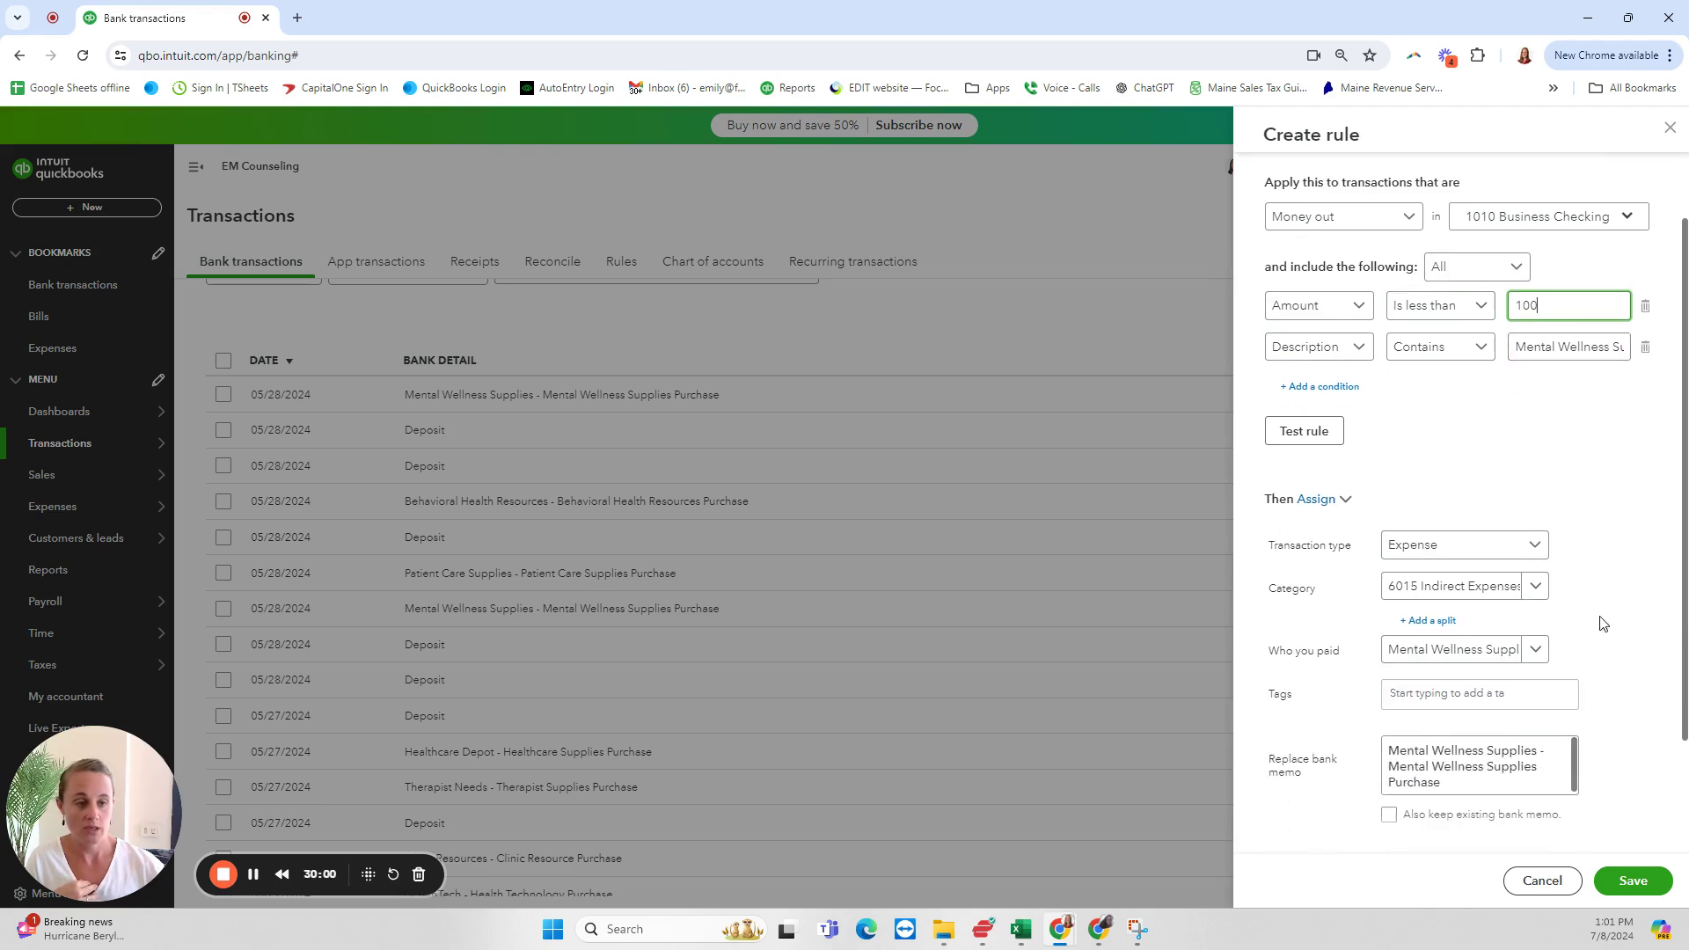
{"action": "left_click", "coordinate": [1402, 595]}
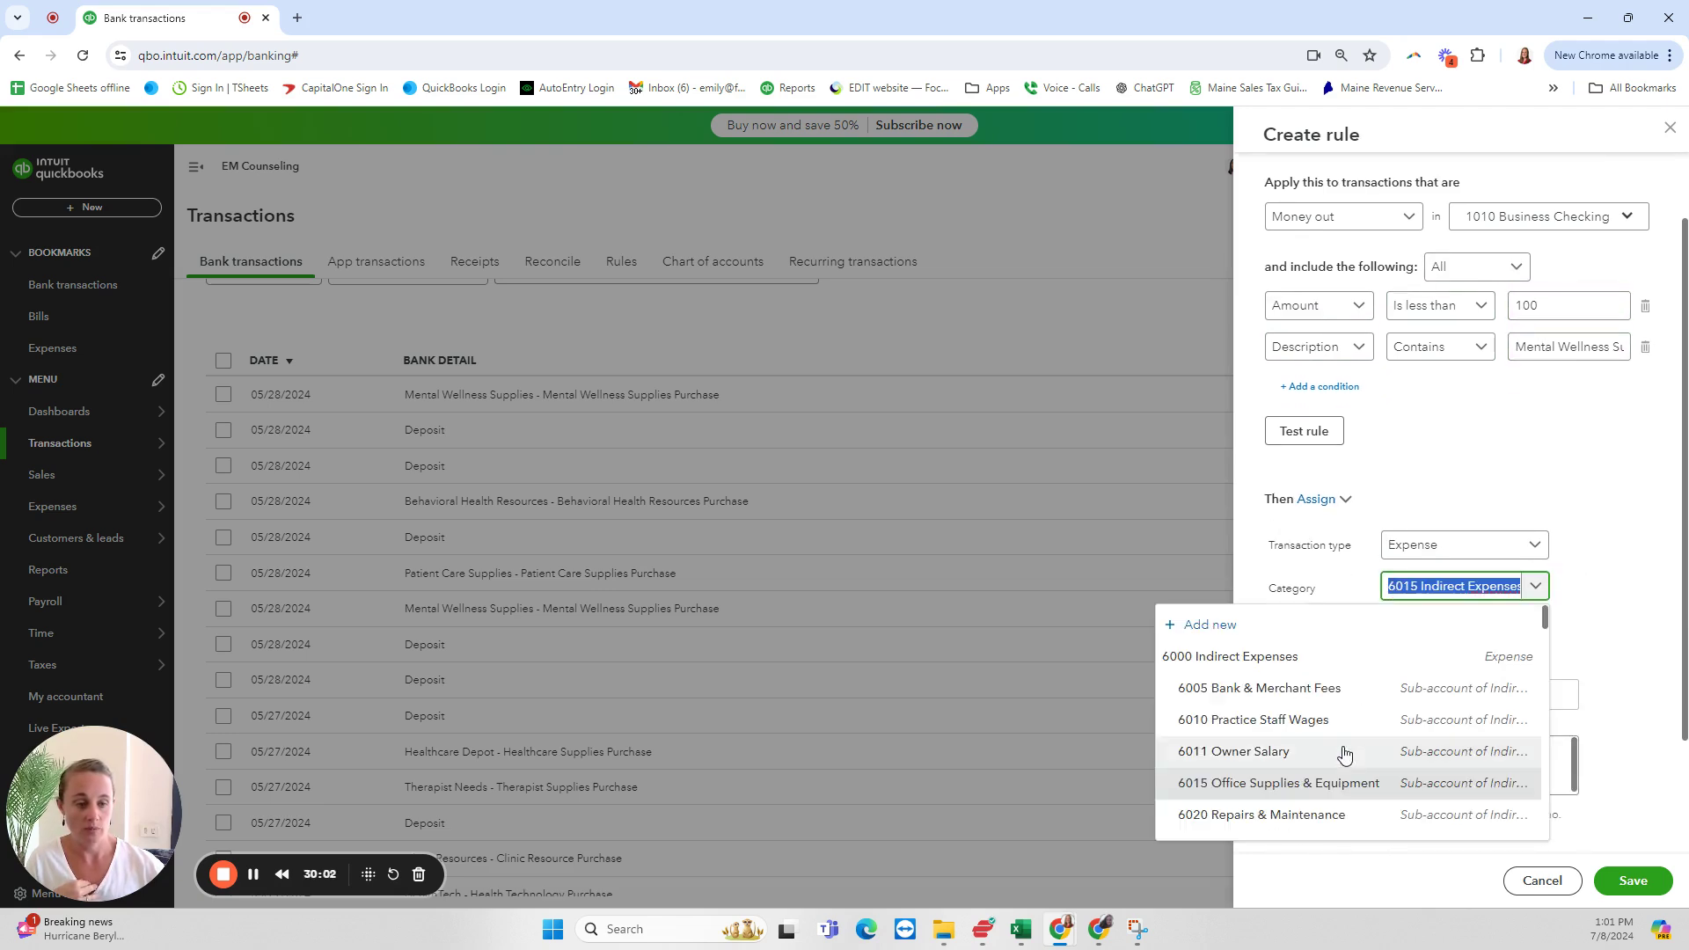
{"action": "left_click", "coordinate": [1320, 791]}
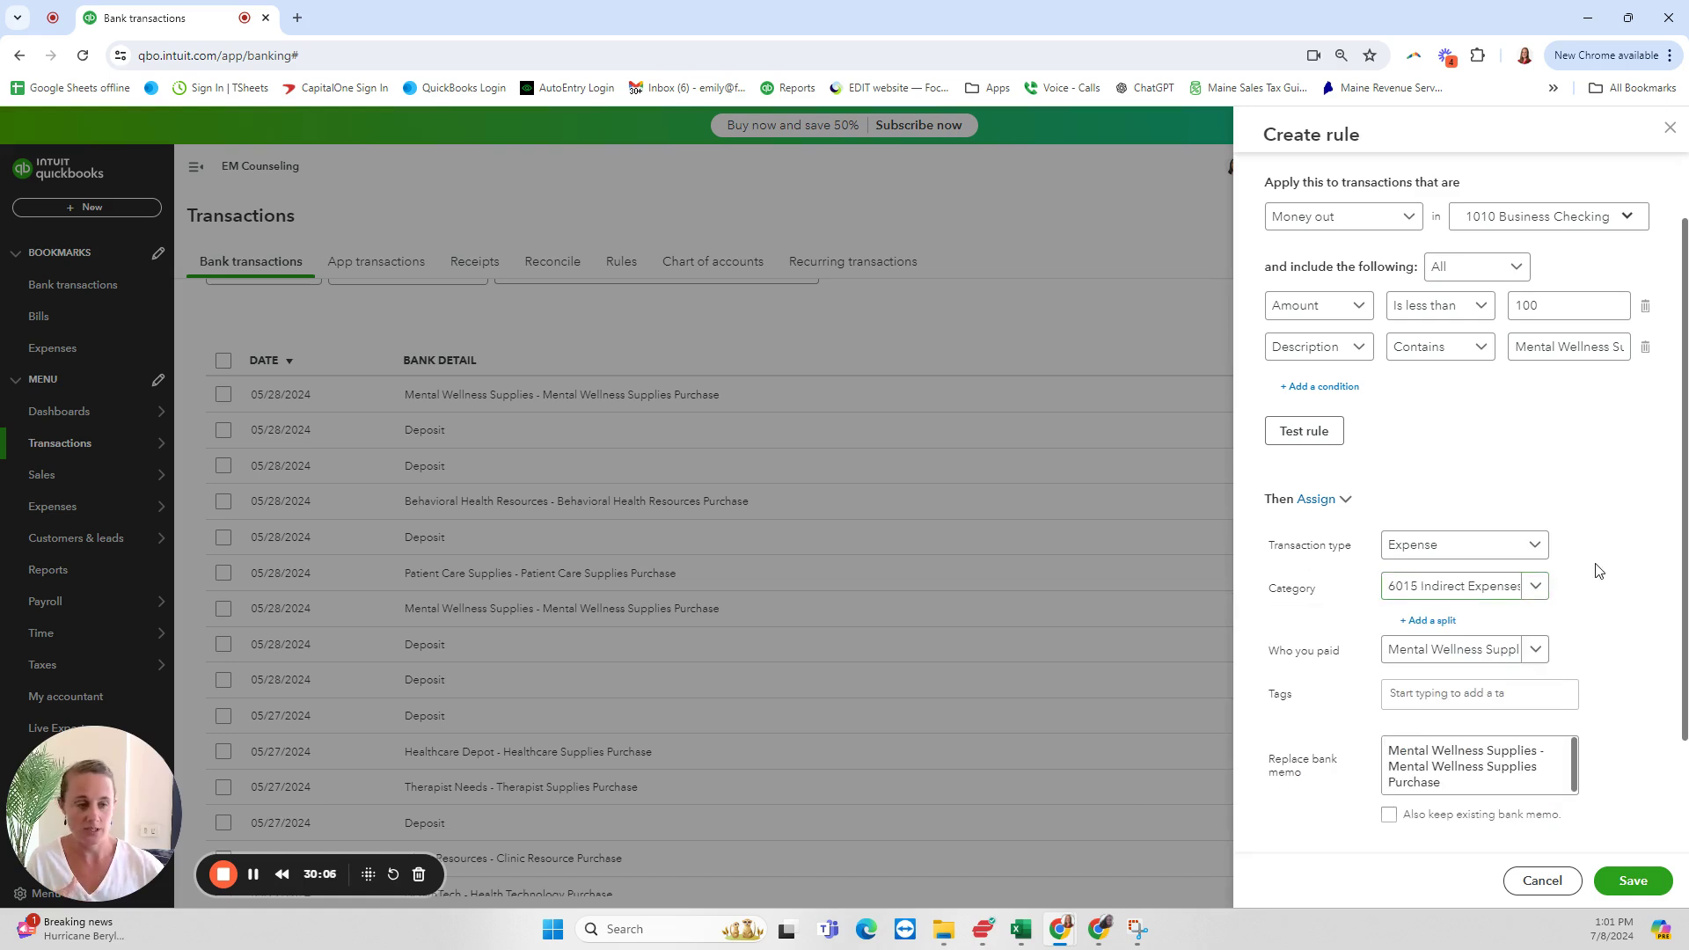
{"action": "scroll", "coordinate": [1603, 570], "scroll_direction": "down", "scroll_amount": 1}
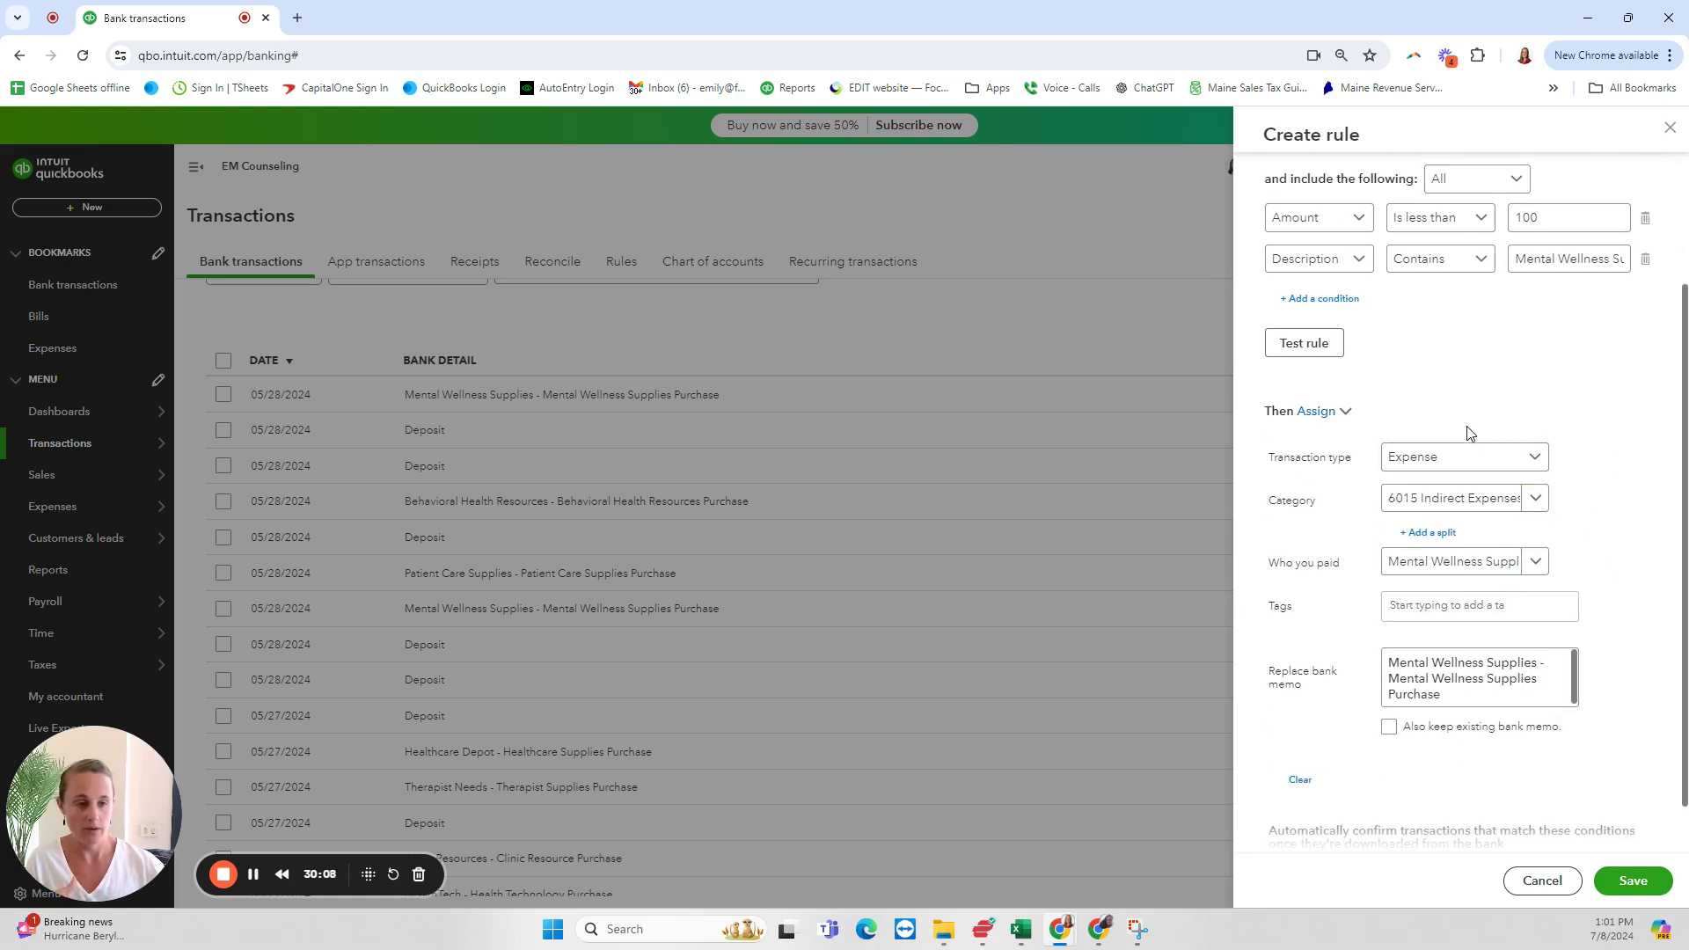
{"action": "left_click_drag", "start_coordinate": [1285, 462], "coordinate": [1399, 461]}
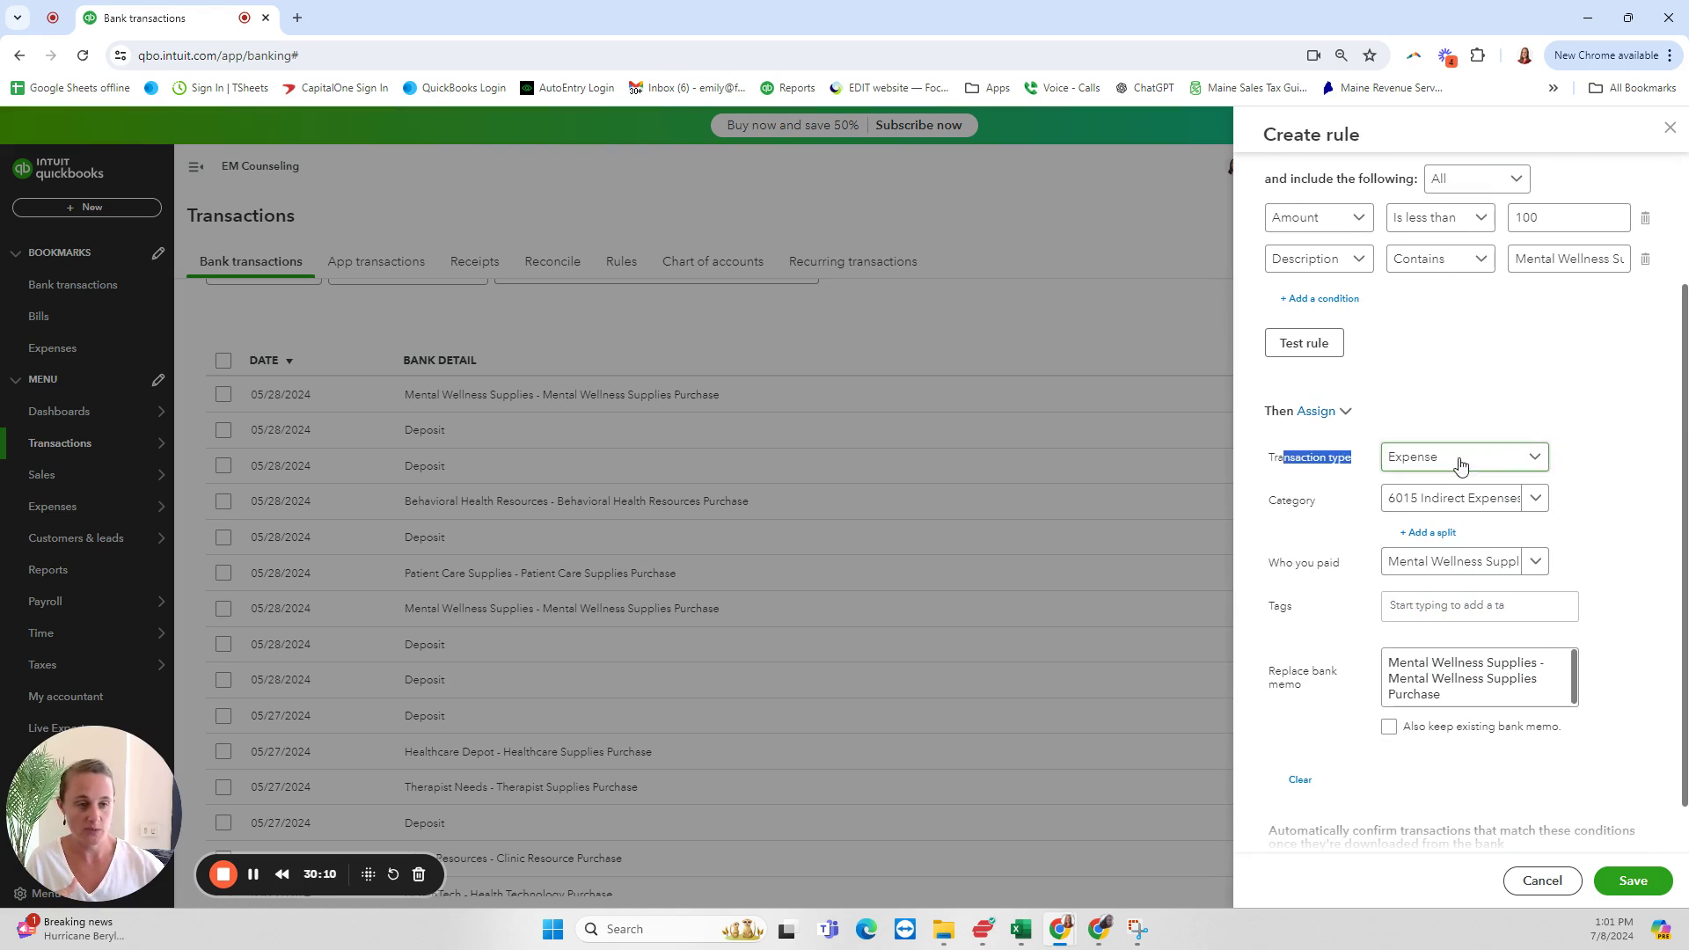
{"action": "left_click_drag", "start_coordinate": [1277, 500], "coordinate": [1500, 479]}
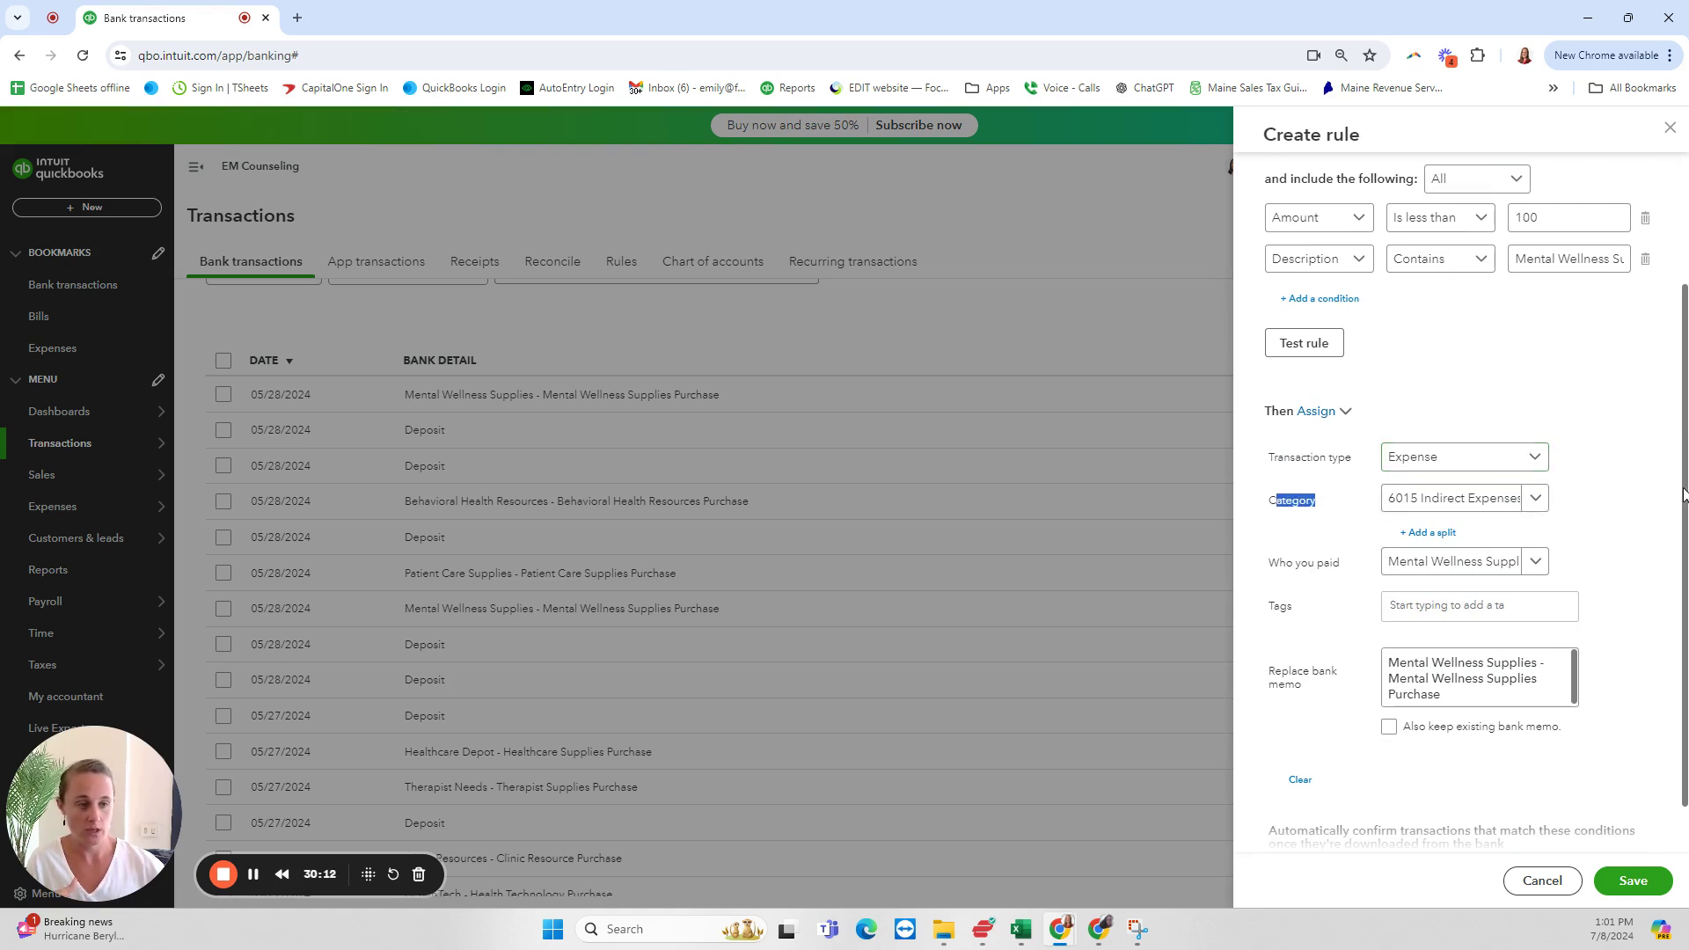
{"action": "scroll", "coordinate": [1682, 494], "scroll_direction": "down", "scroll_amount": 1}
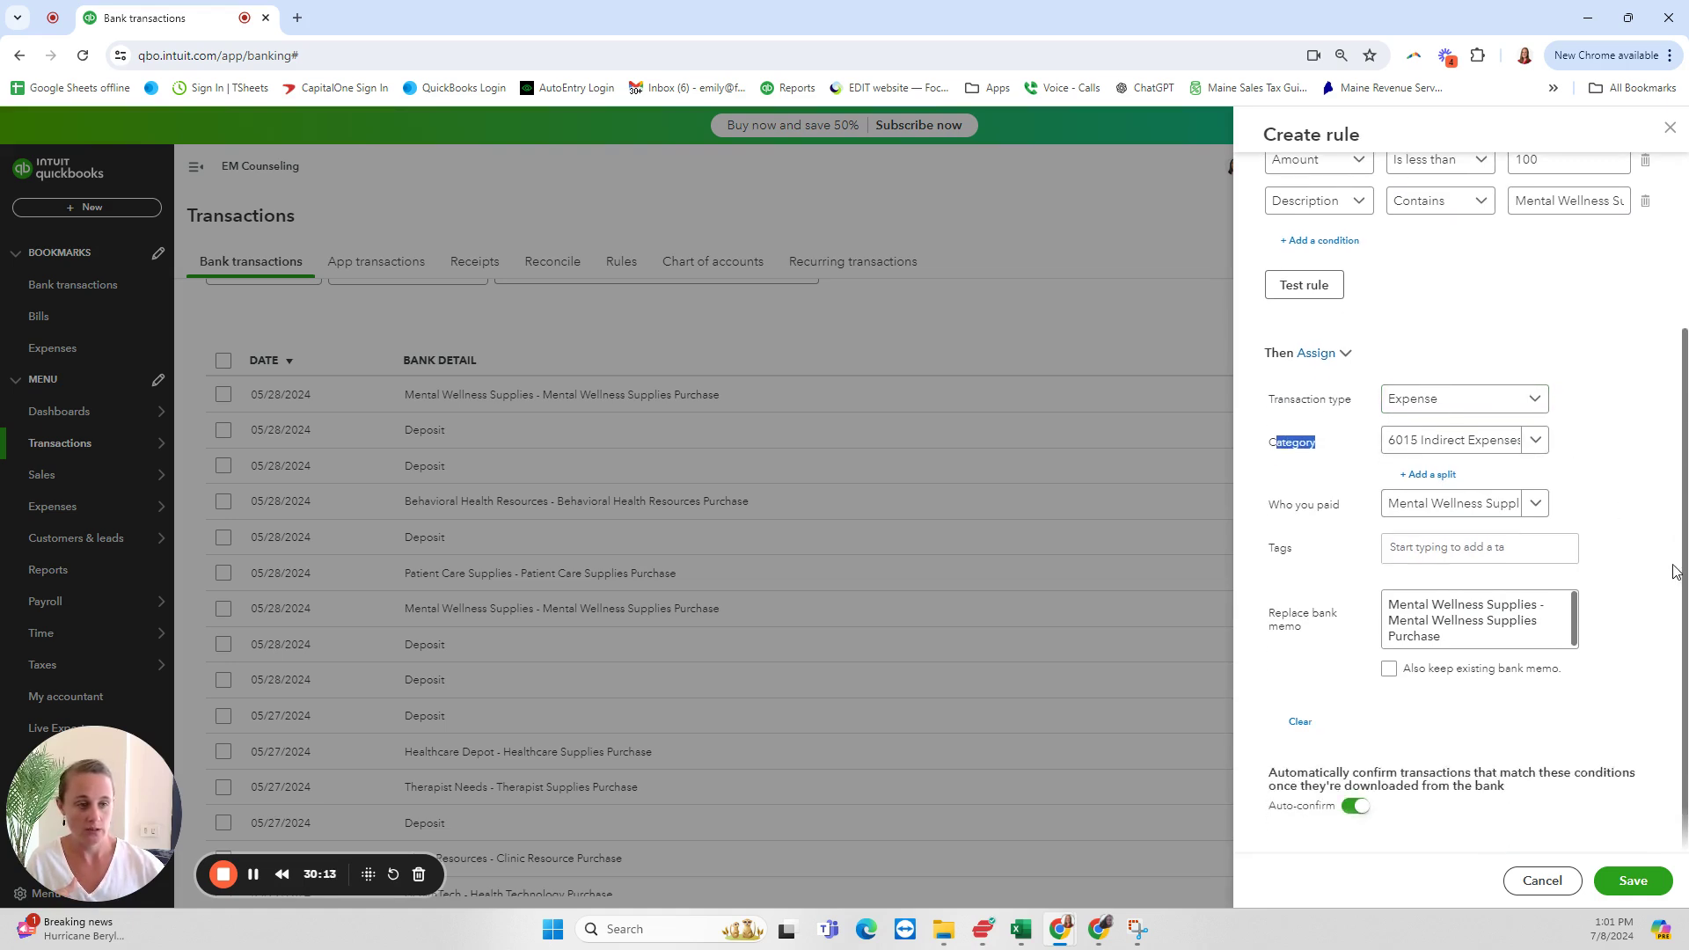
{"action": "left_click", "coordinate": [1537, 509]}
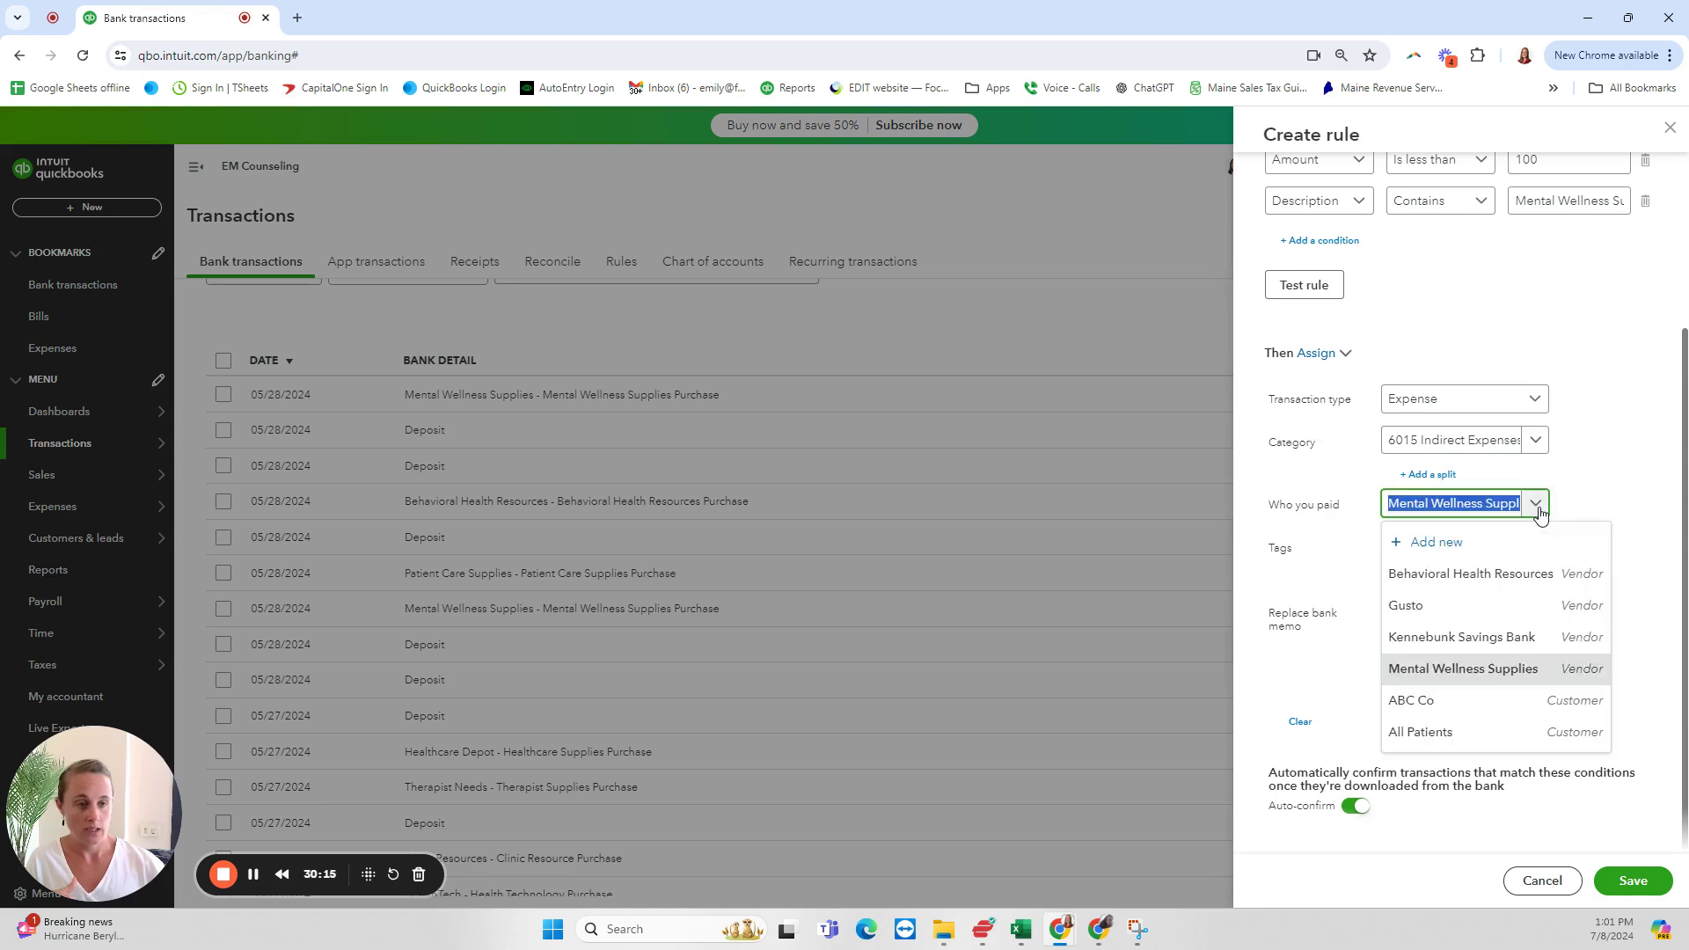
{"action": "left_click", "coordinate": [1485, 674]}
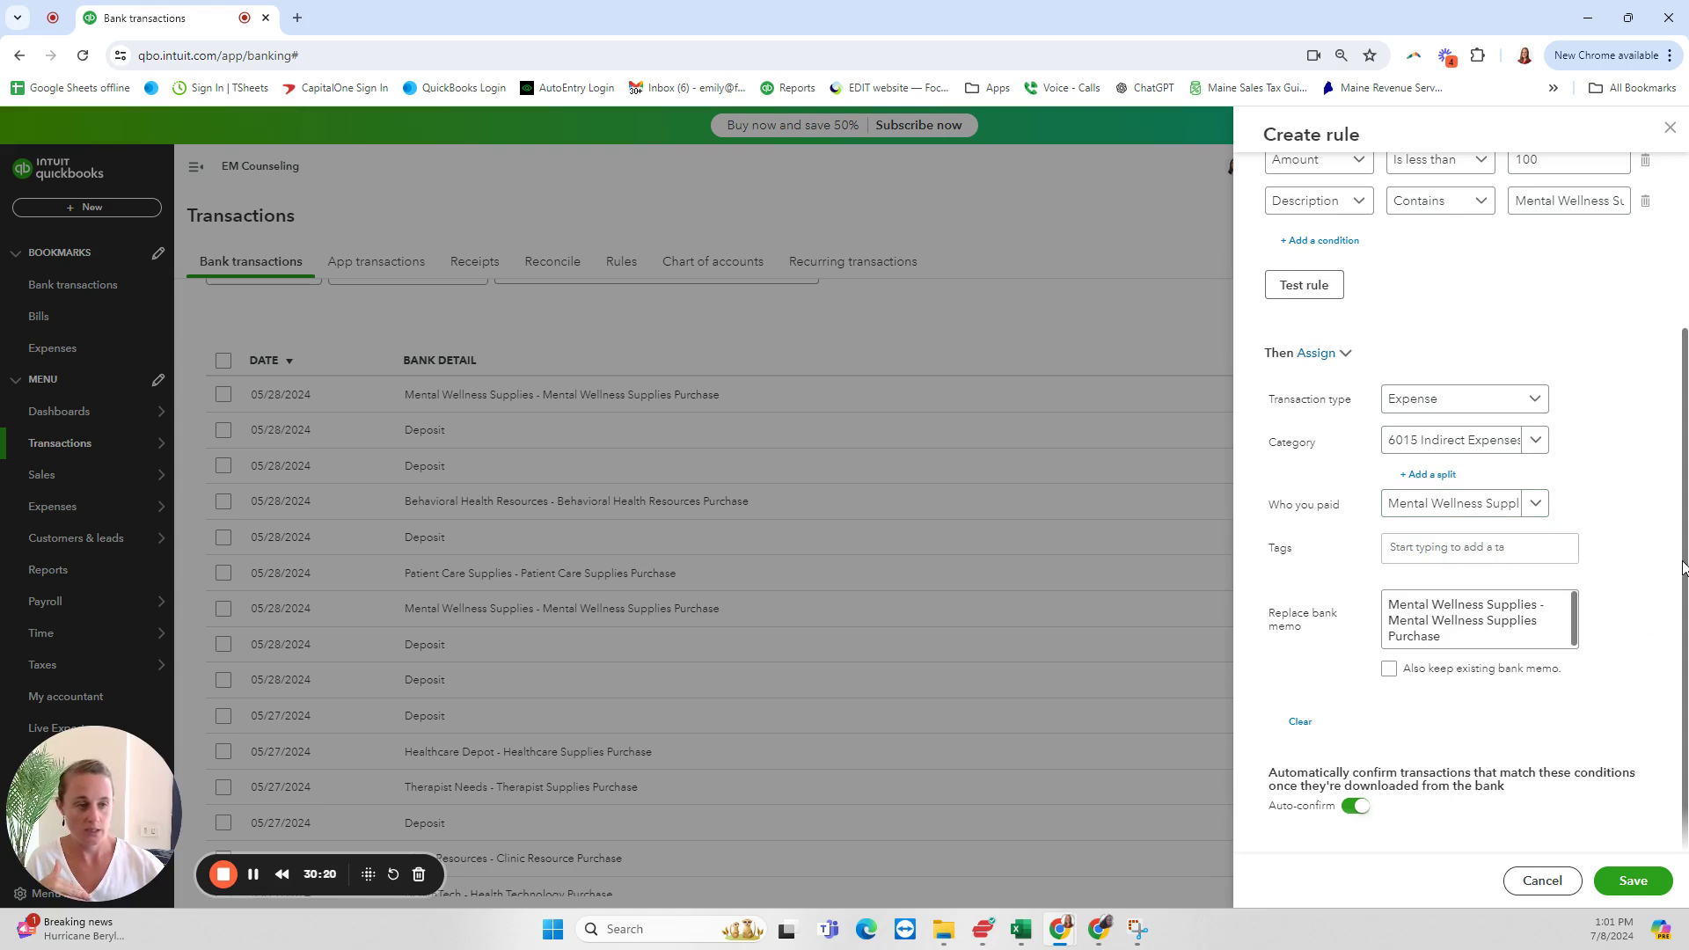
Keep the existing bank memo and append the rule's memo text to it
{"action": "left_click", "coordinate": [1397, 609]}
{"action": "left_click_drag", "start_coordinate": [1396, 609], "coordinate": [1552, 643]}
{"action": "left_click", "coordinate": [1438, 644]}
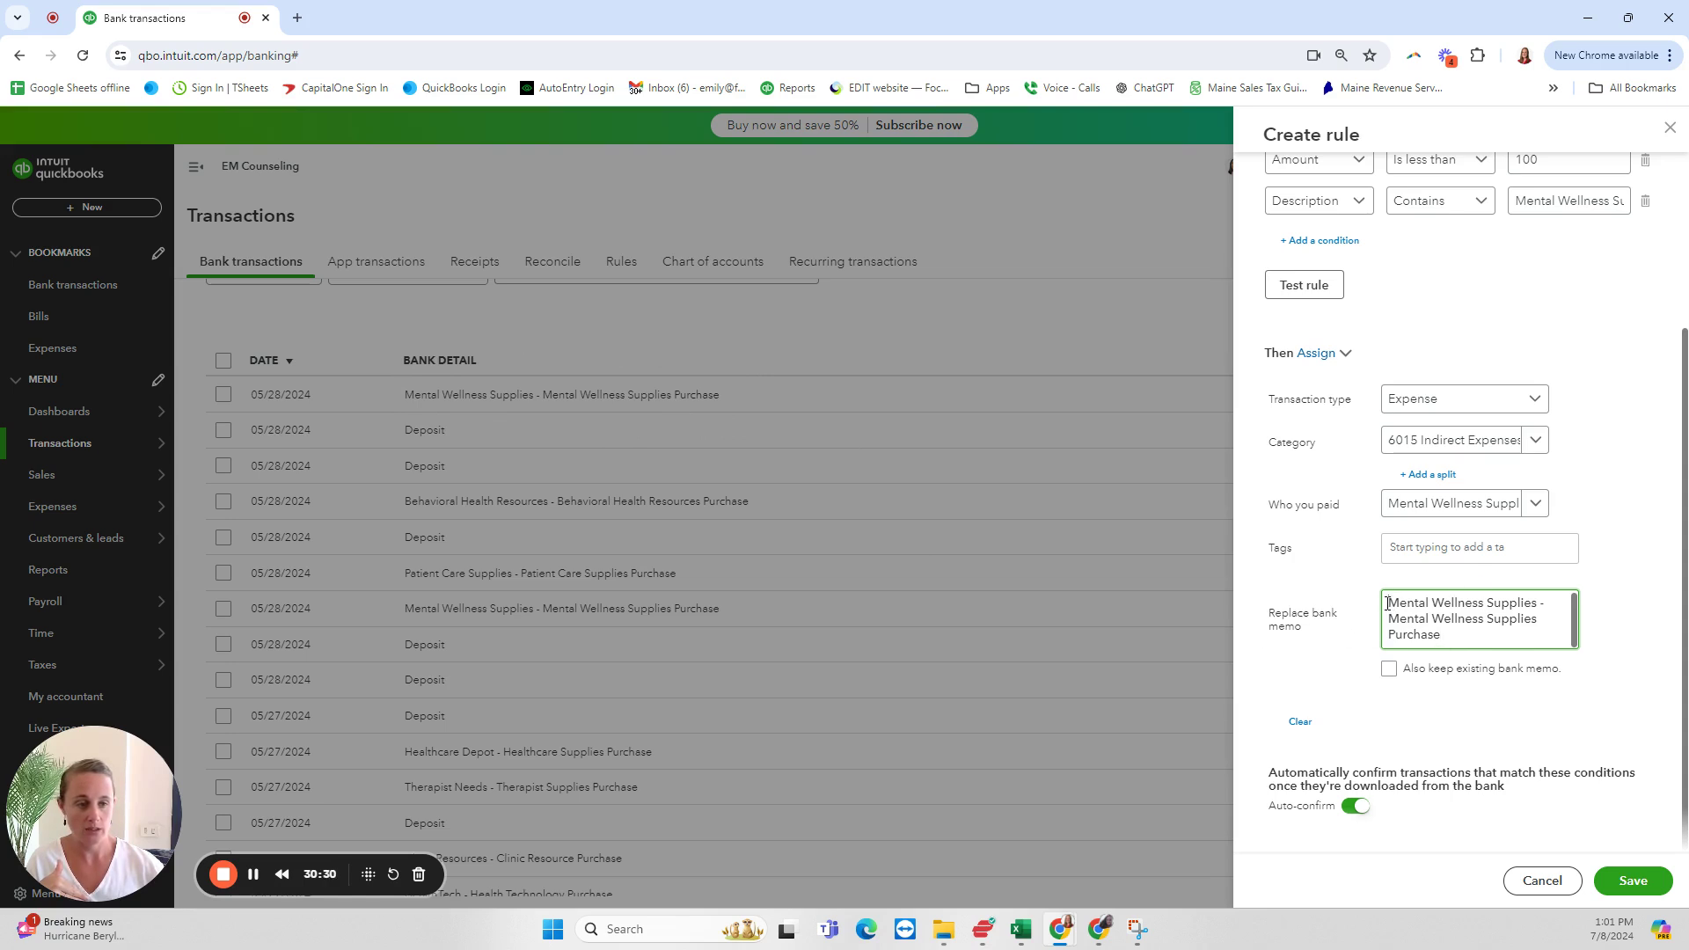
{"action": "left_click_drag", "start_coordinate": [1388, 603], "coordinate": [1461, 643]}
{"action": "left_click", "coordinate": [1461, 642]}
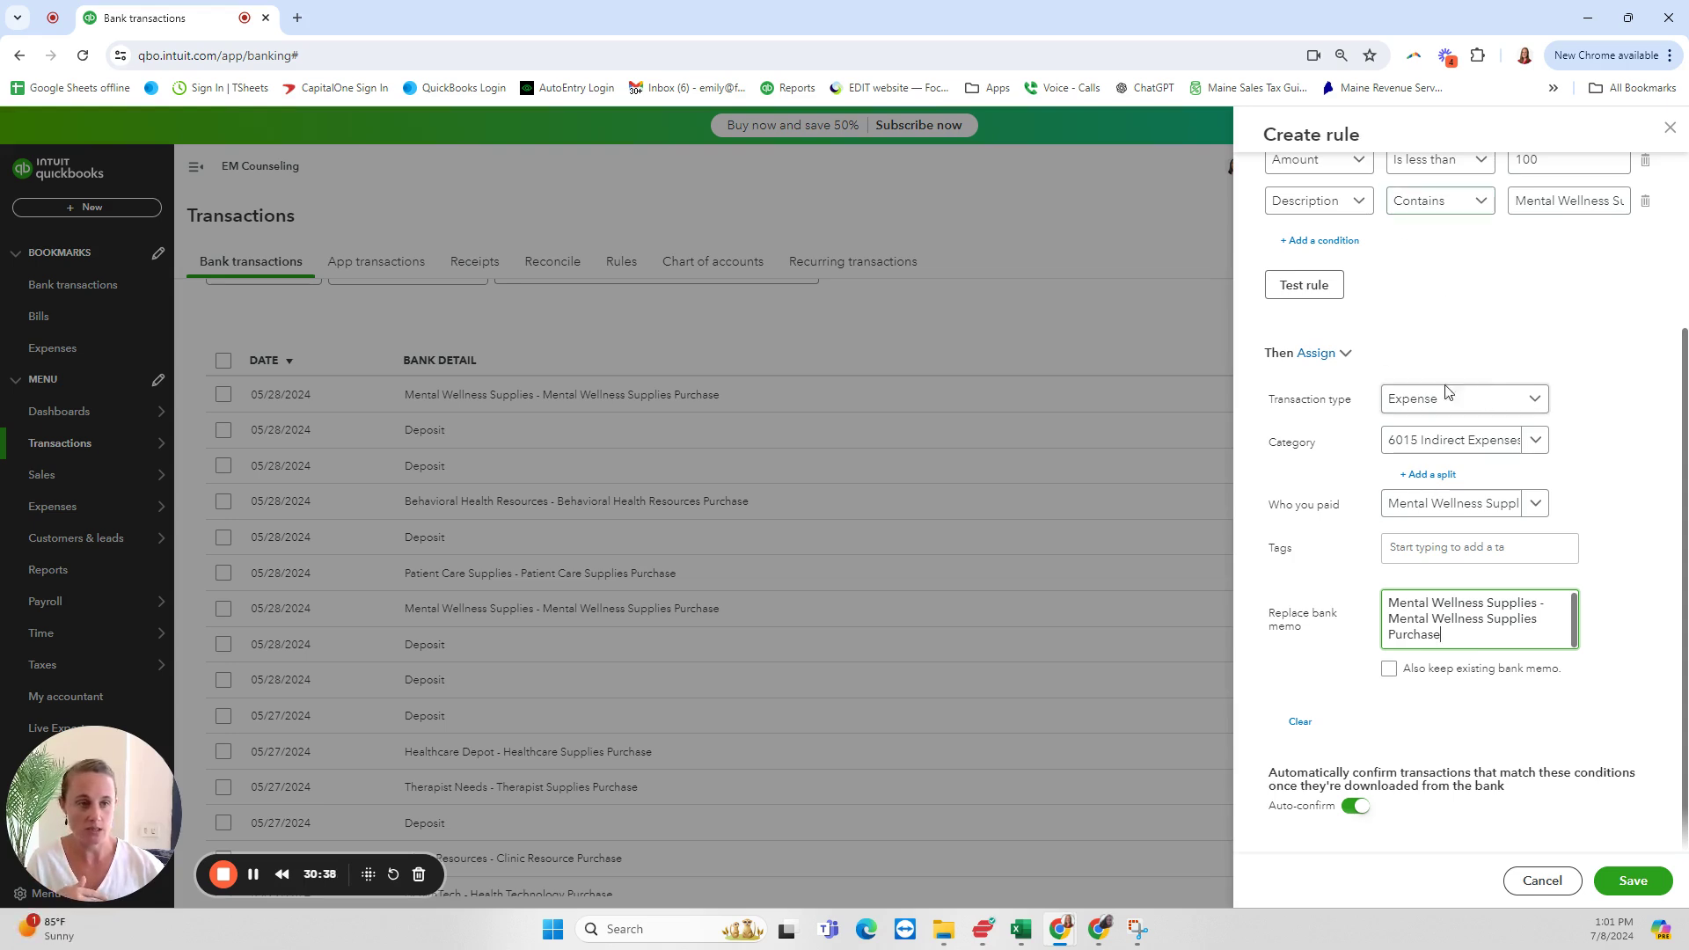
{"action": "left_click", "coordinate": [1389, 670]}
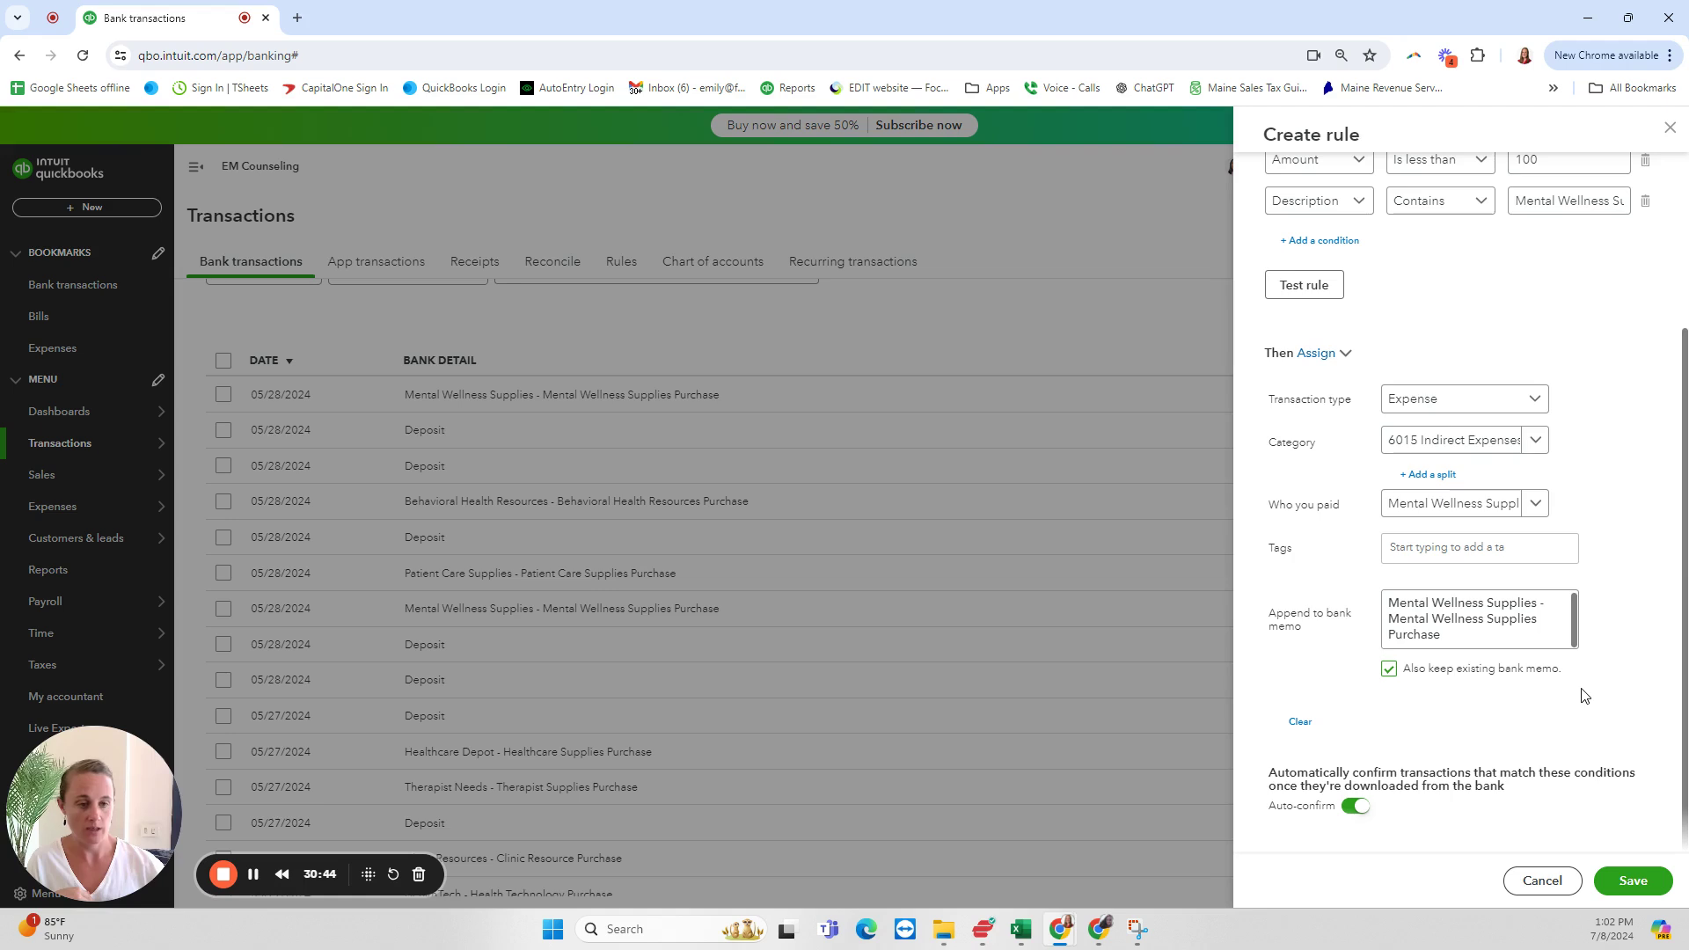
{"action": "left_click", "coordinate": [1389, 671]}
{"action": "left_click", "coordinate": [1390, 671]}
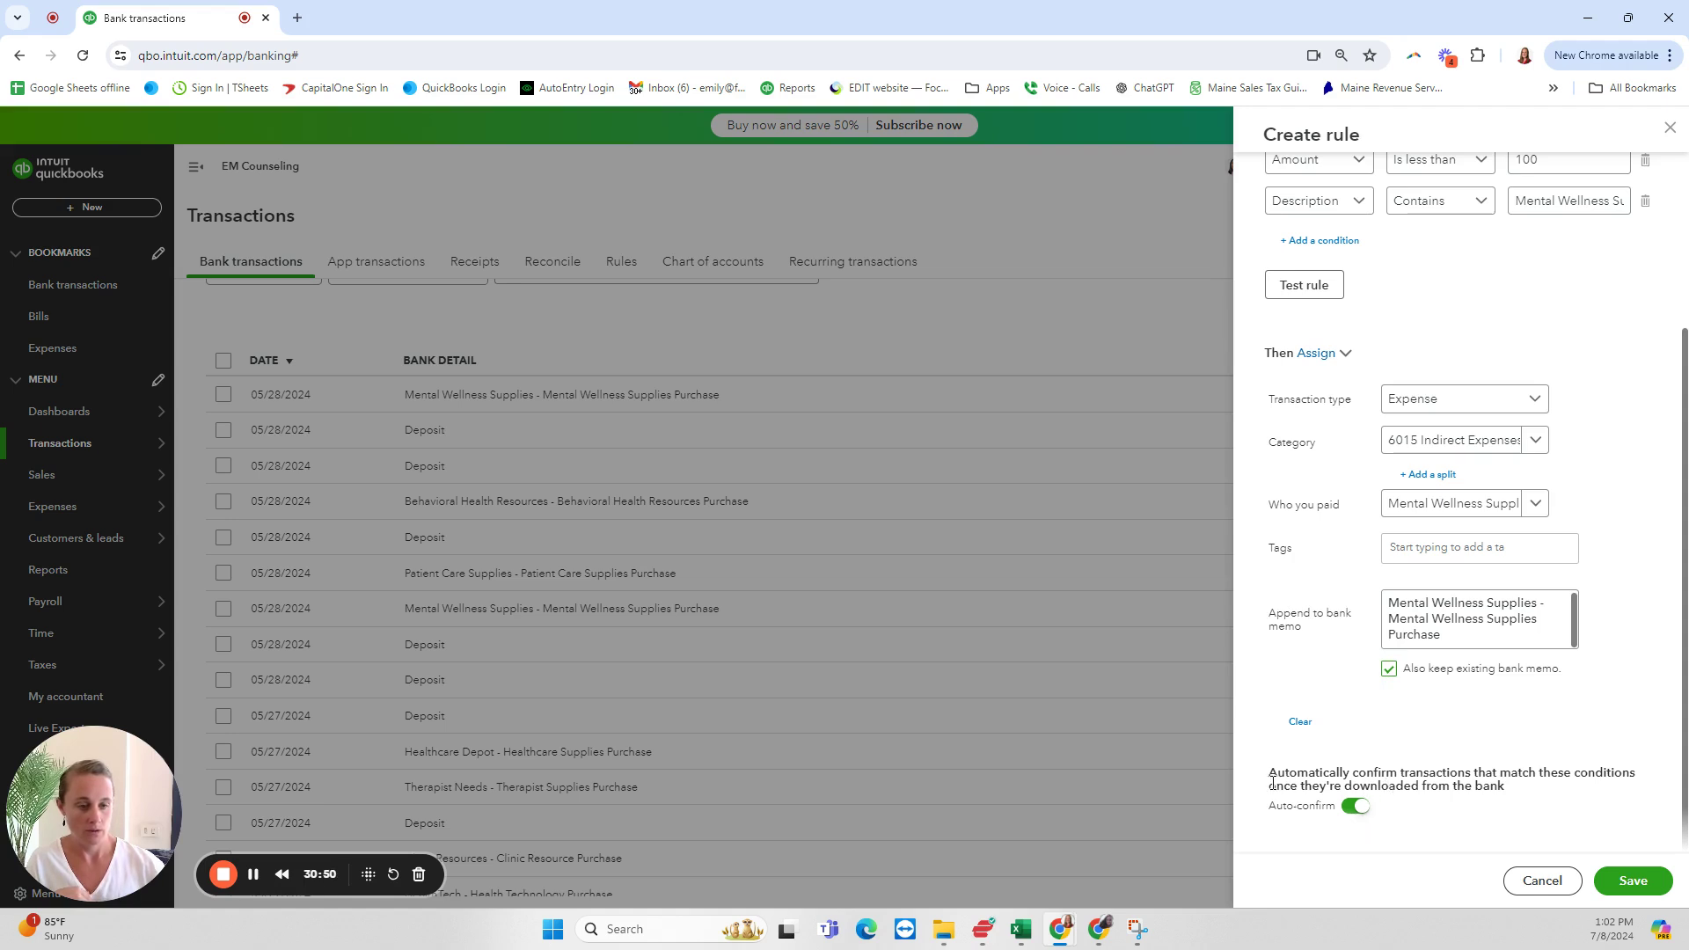
Turn off auto-confirm for transactions matching the rule's conditions and save the new rule
{"action": "left_click_drag", "start_coordinate": [1270, 774], "coordinate": [1617, 789]}
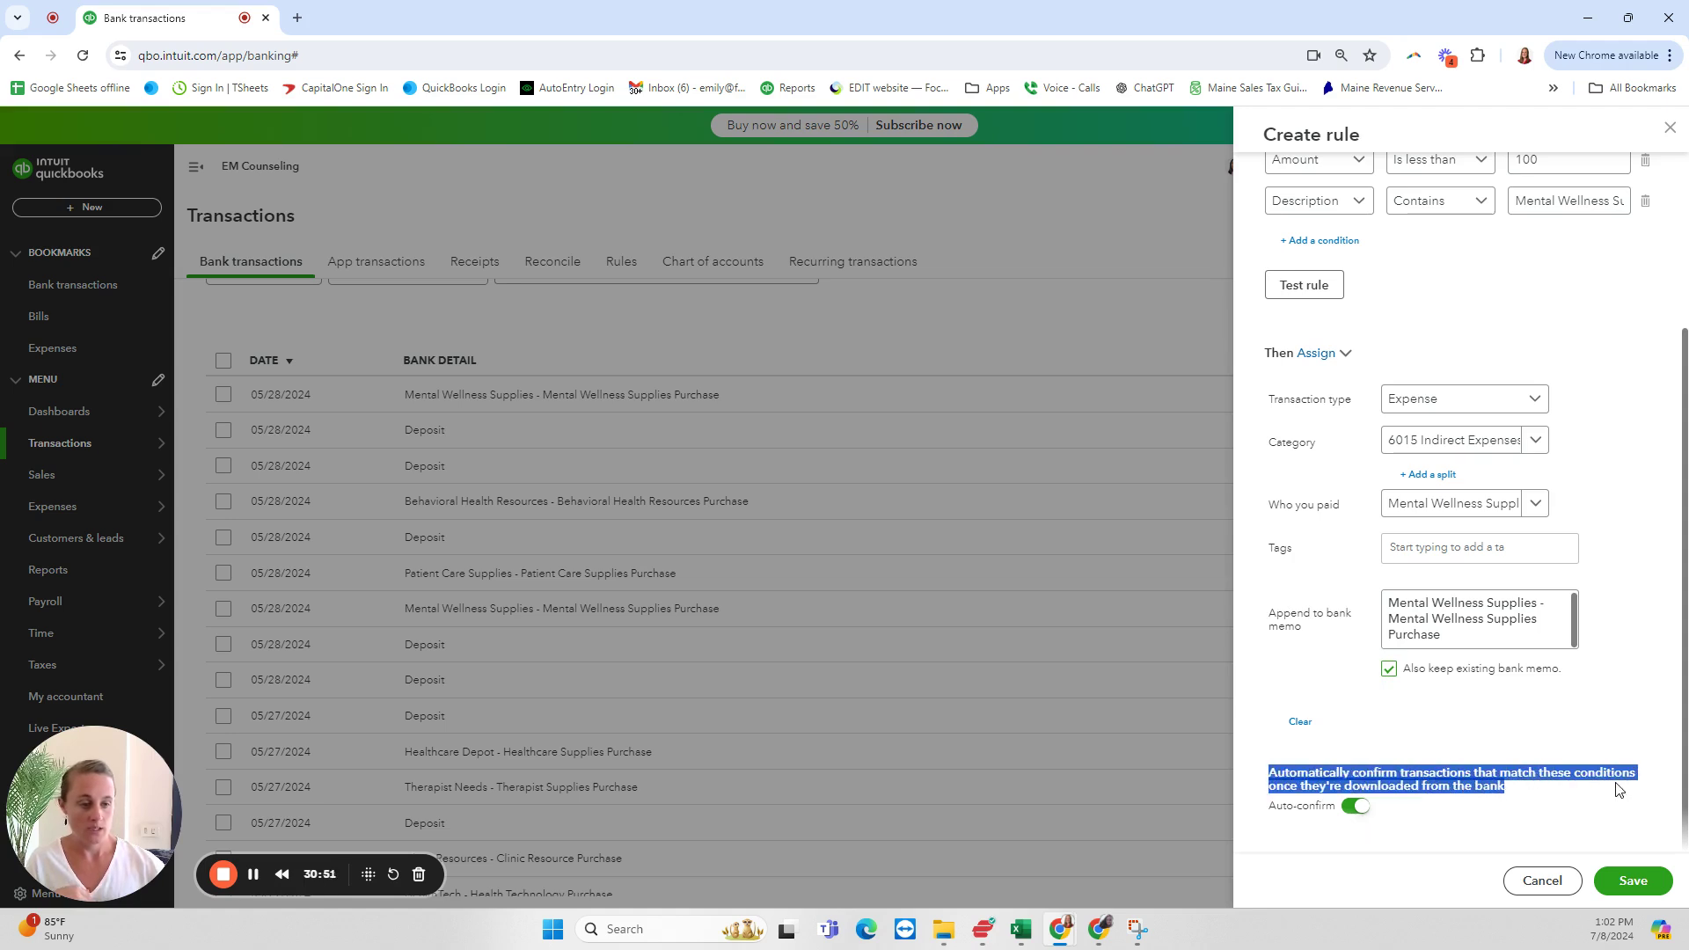
{"action": "left_click", "coordinate": [1523, 792]}
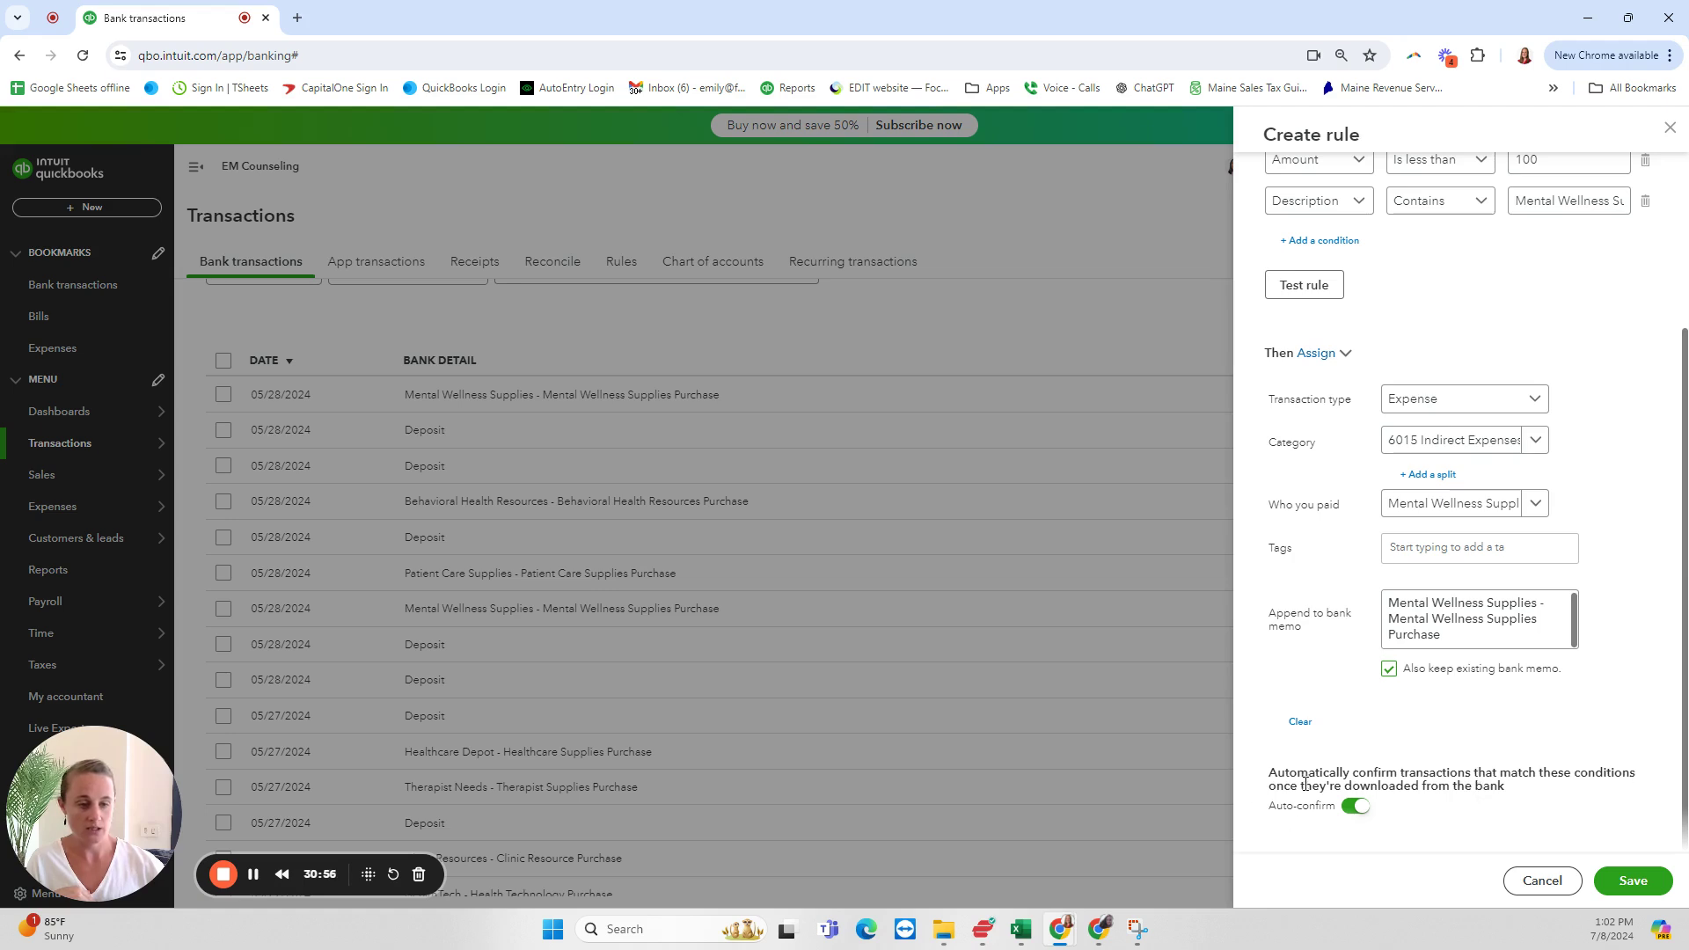
{"action": "left_click", "coordinate": [1356, 806]}
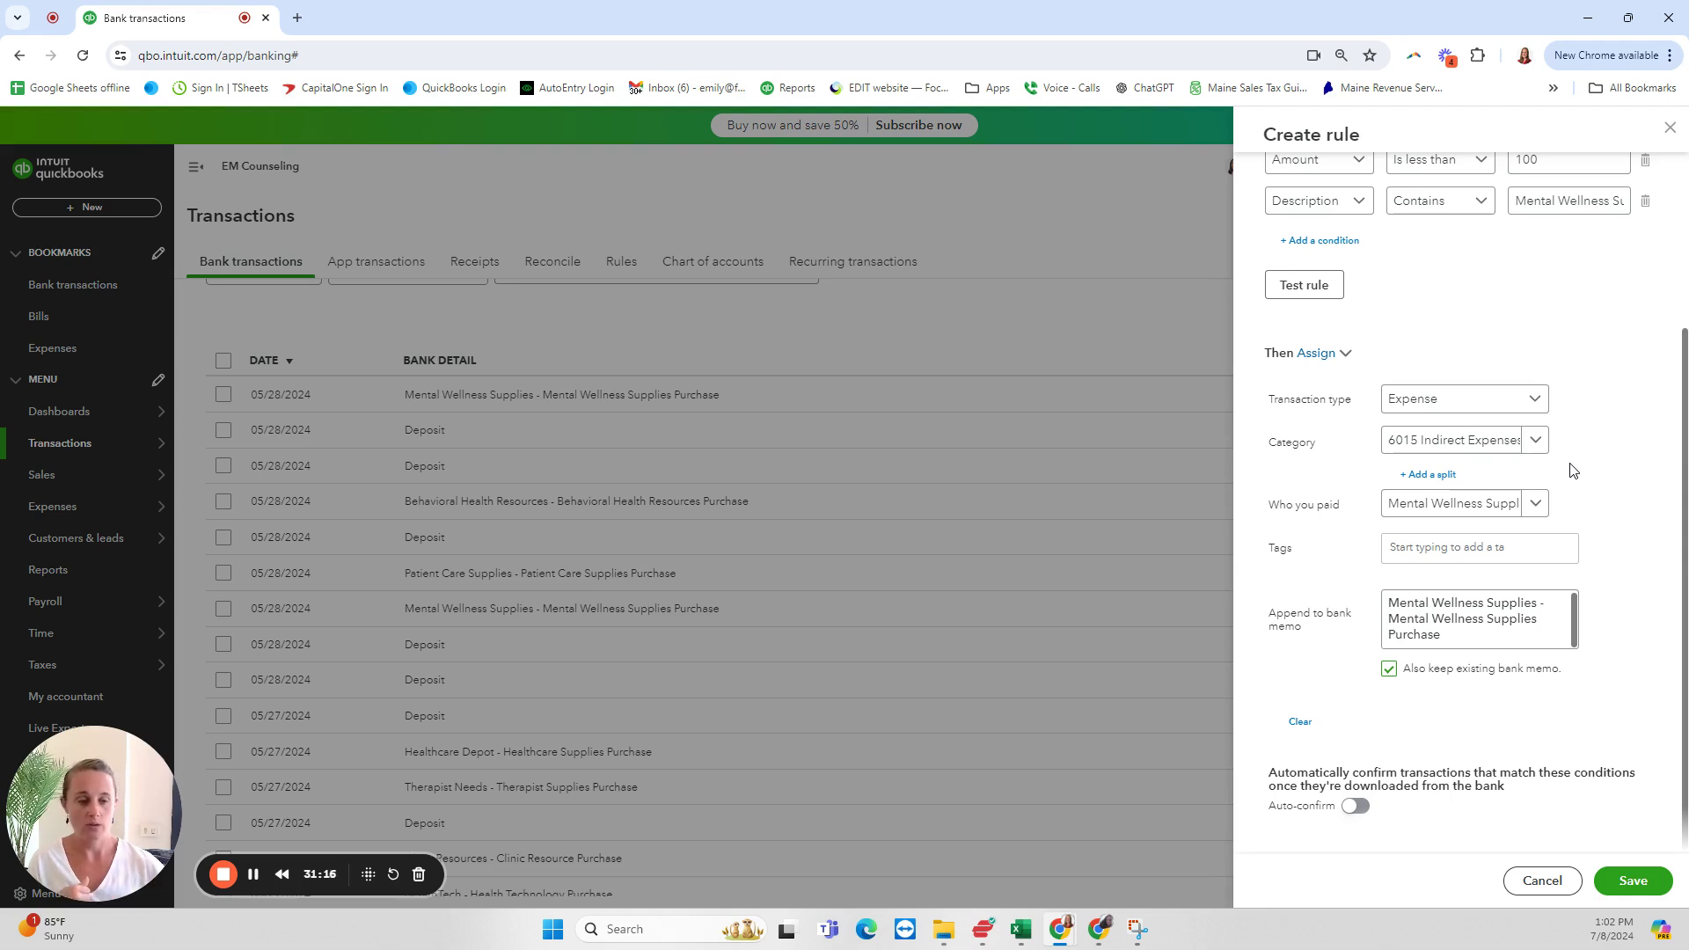
{"action": "scroll", "coordinate": [1613, 750], "scroll_direction": "up", "scroll_amount": 1}
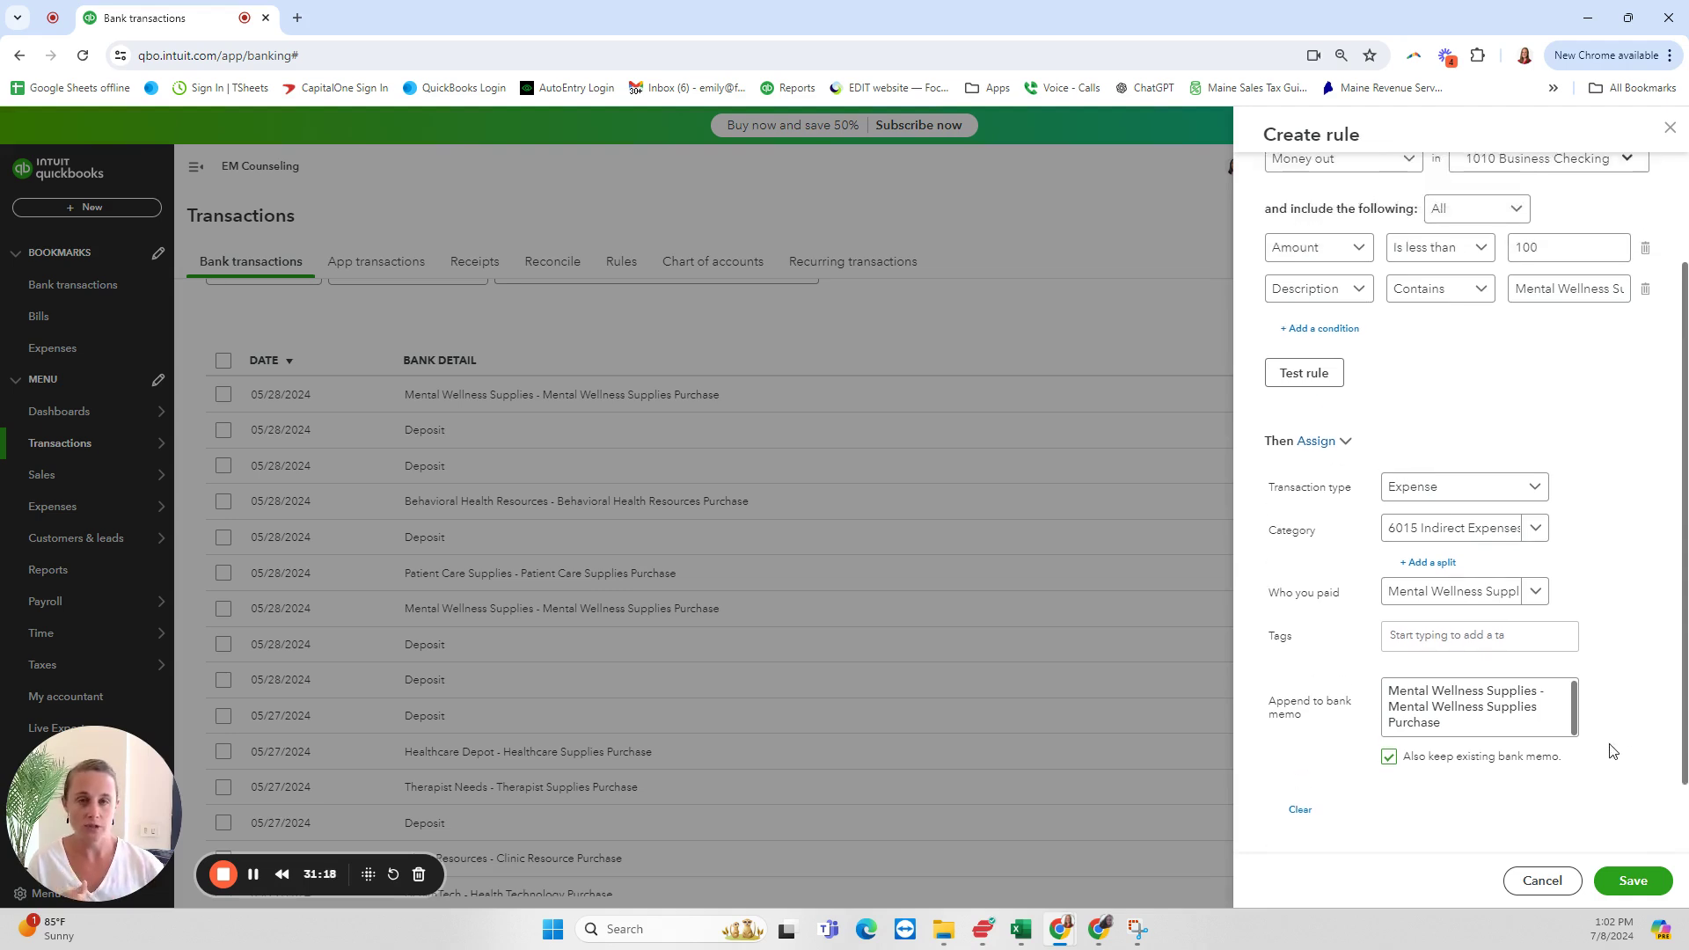
{"action": "scroll", "coordinate": [1613, 750], "scroll_direction": "down", "scroll_amount": 1}
{"action": "scroll", "coordinate": [1619, 748], "scroll_direction": "up", "scroll_amount": 2}
{"action": "scroll", "coordinate": [1625, 747], "scroll_direction": "down", "scroll_amount": 2}
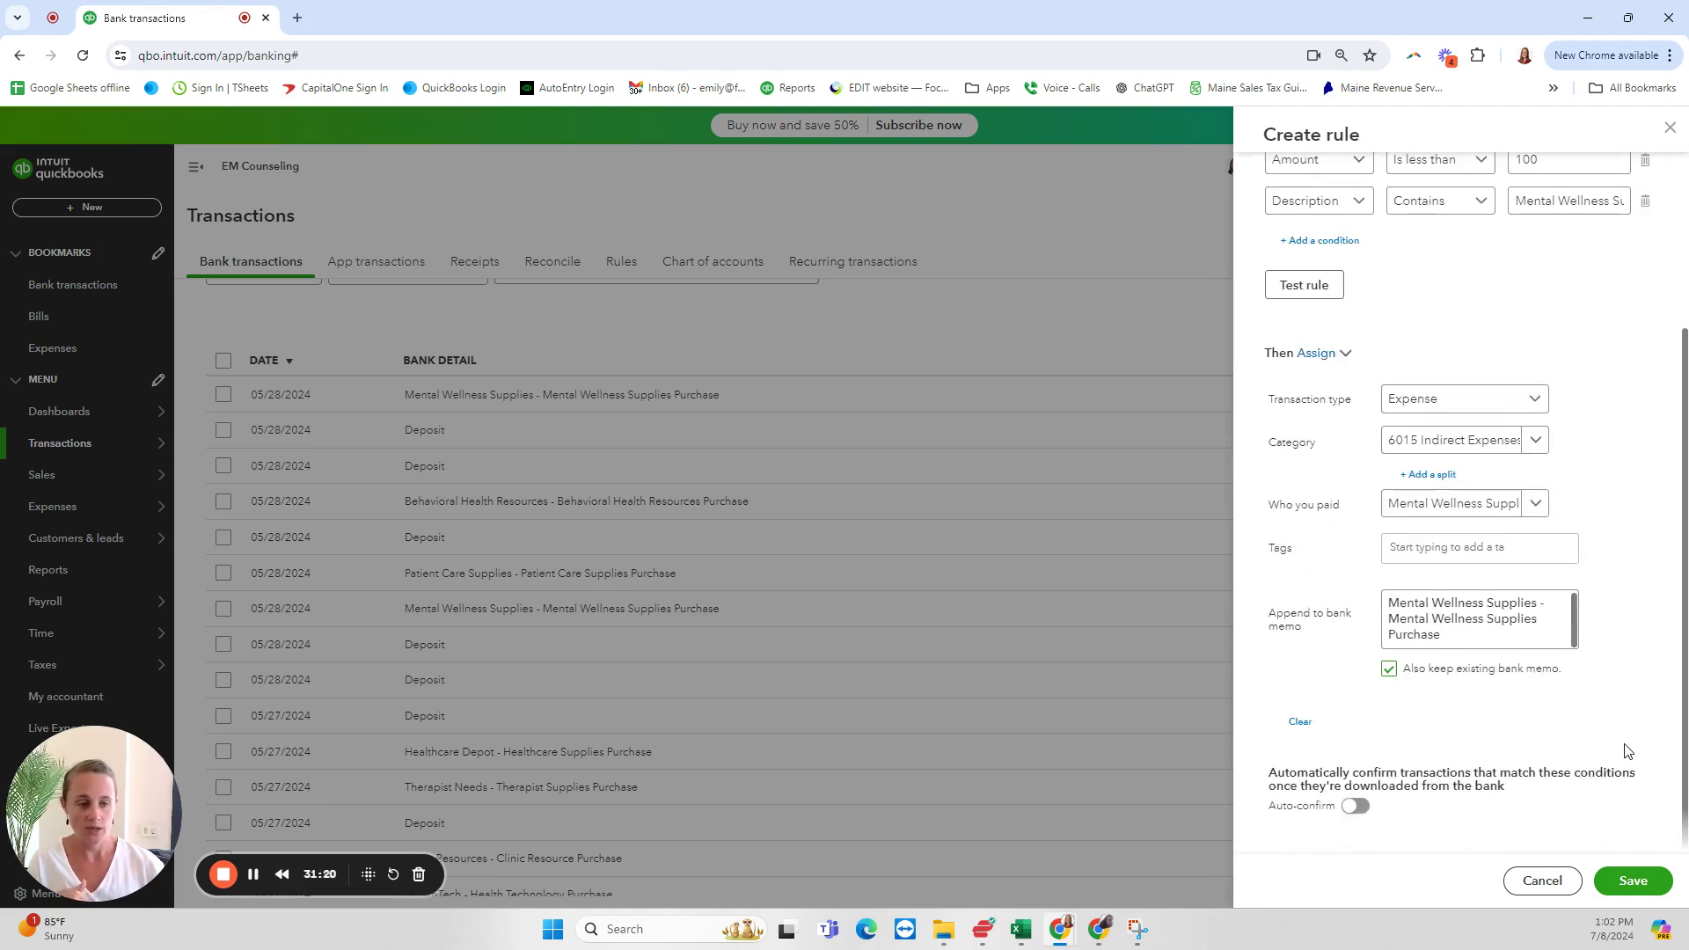
{"action": "scroll", "coordinate": [1448, 808], "scroll_direction": "up", "scroll_amount": 2}
{"action": "scroll", "coordinate": [1448, 808], "scroll_direction": "down", "scroll_amount": 3}
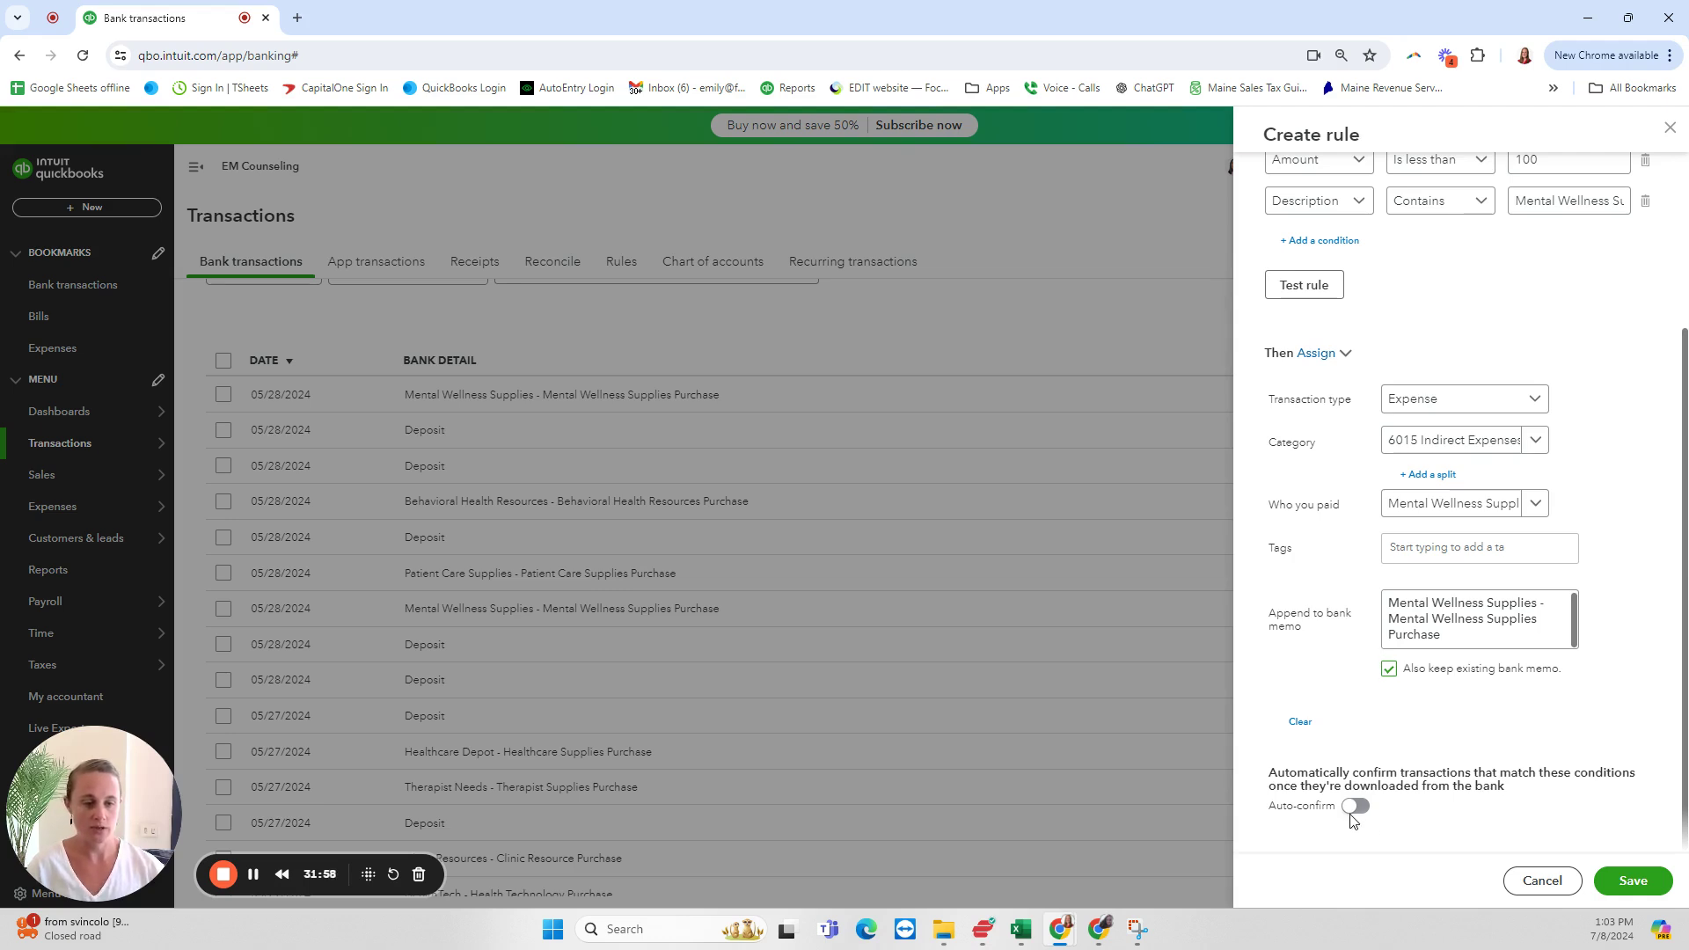
{"action": "left_click", "coordinate": [1633, 882]}
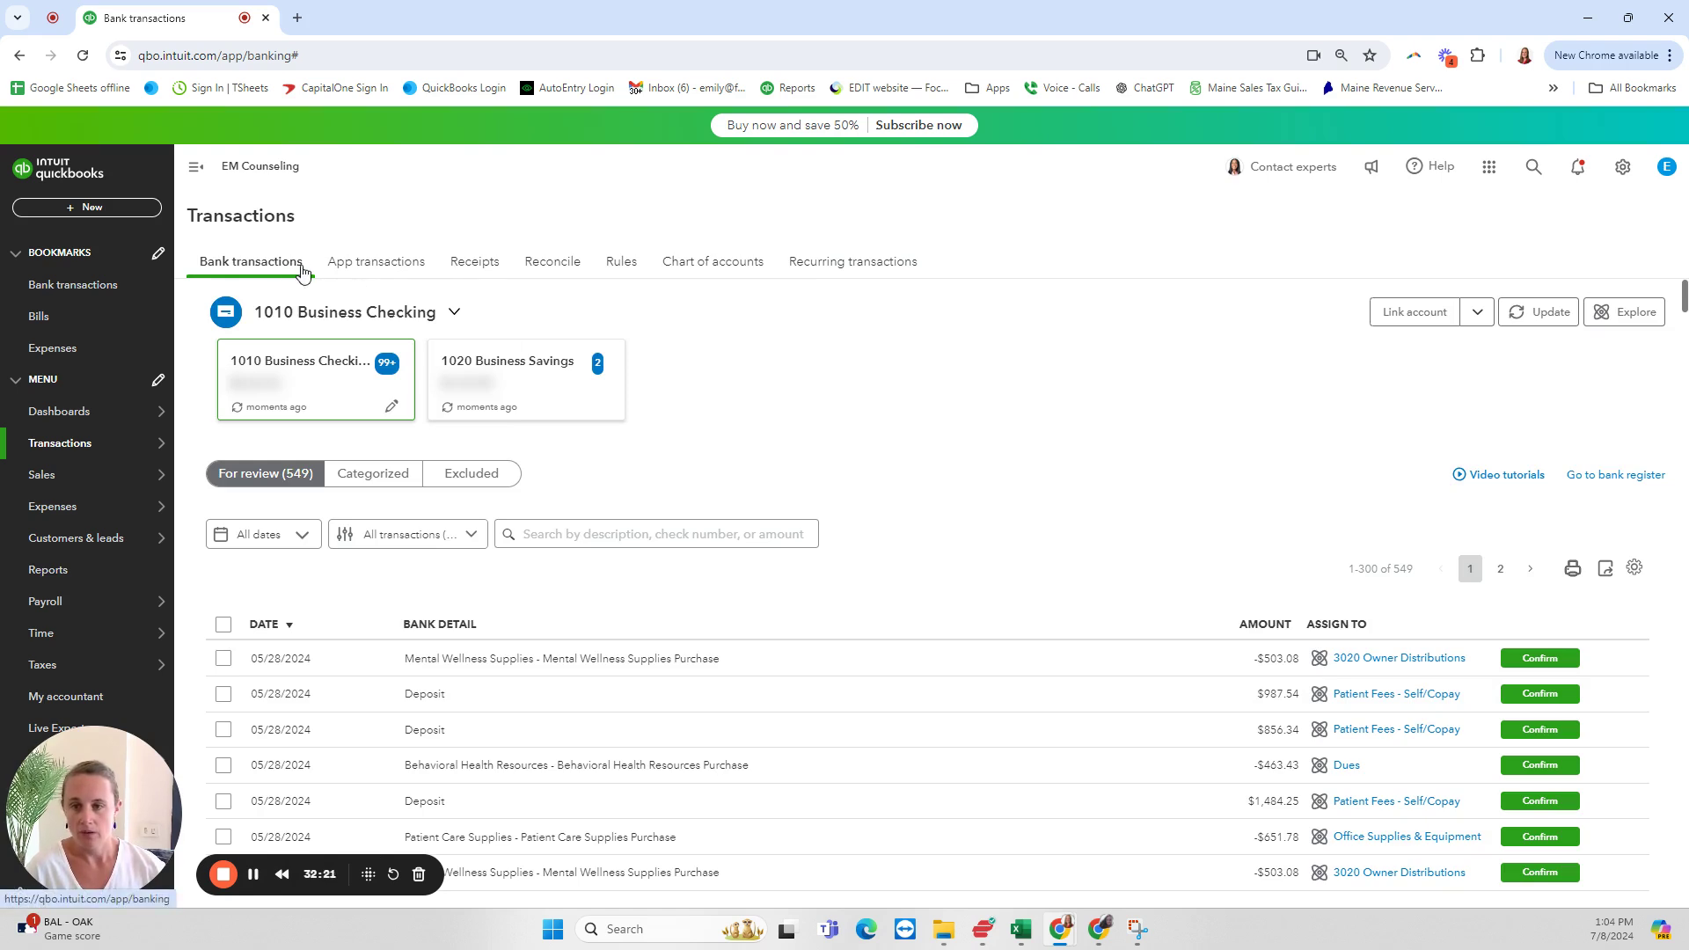
Reopen the saved Mental Wellness Supplies rule from the rules list for editing, turn on auto-confirm, and save it
{"action": "left_click", "coordinate": [622, 273]}
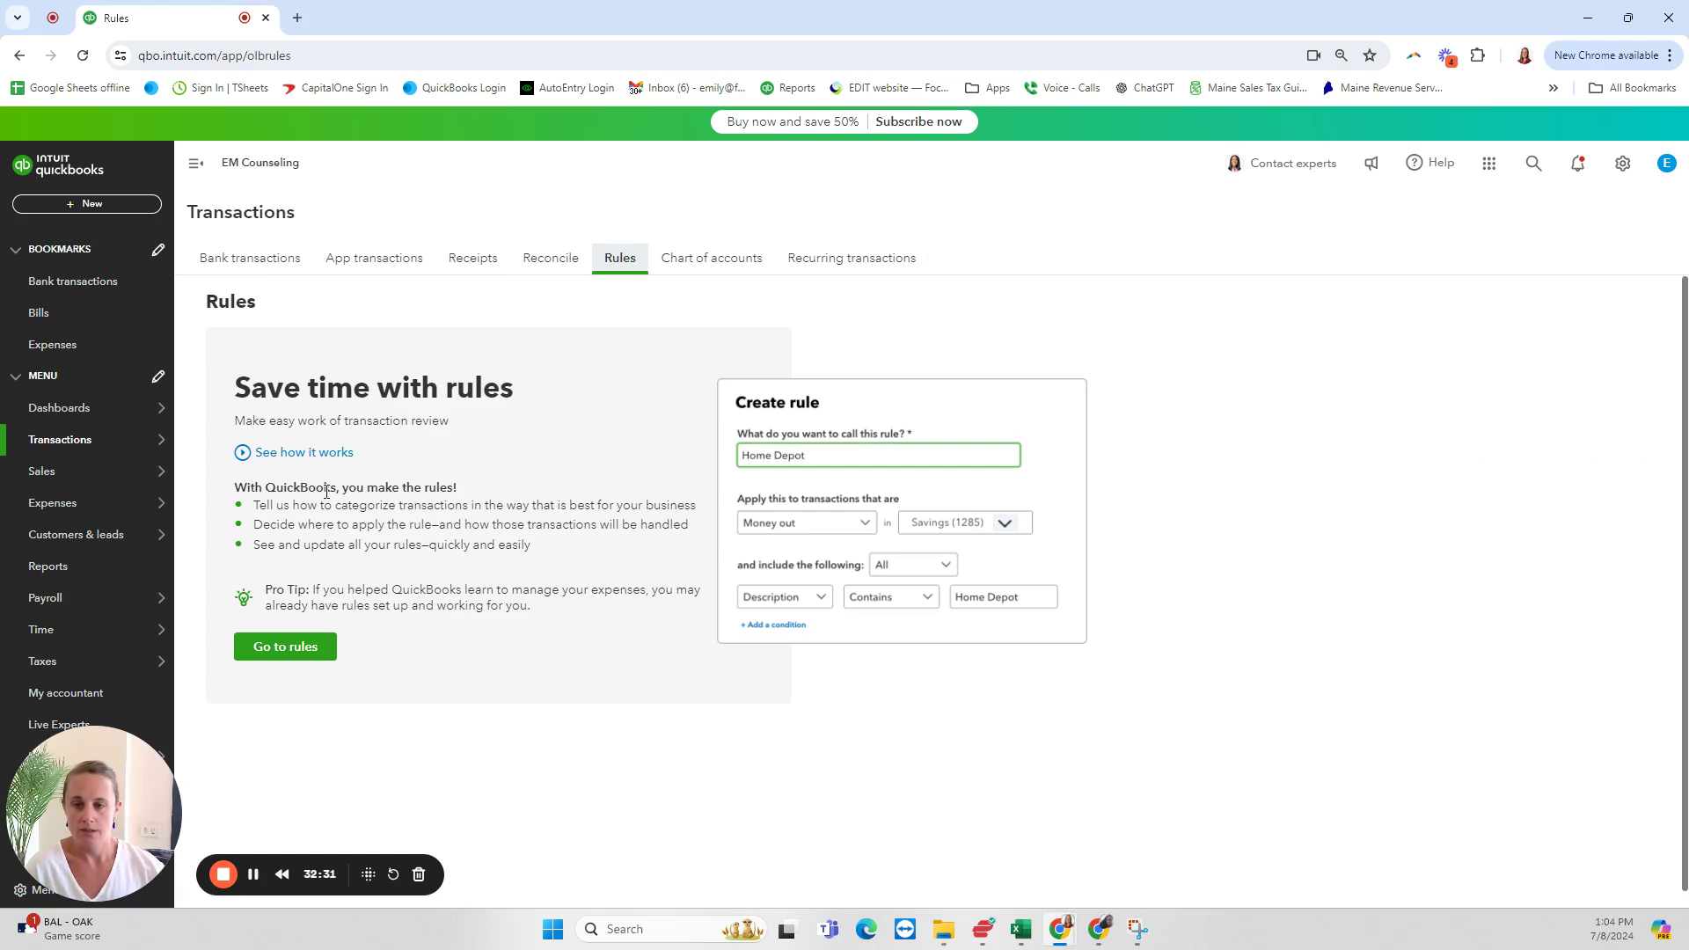
{"action": "left_click", "coordinate": [290, 656]}
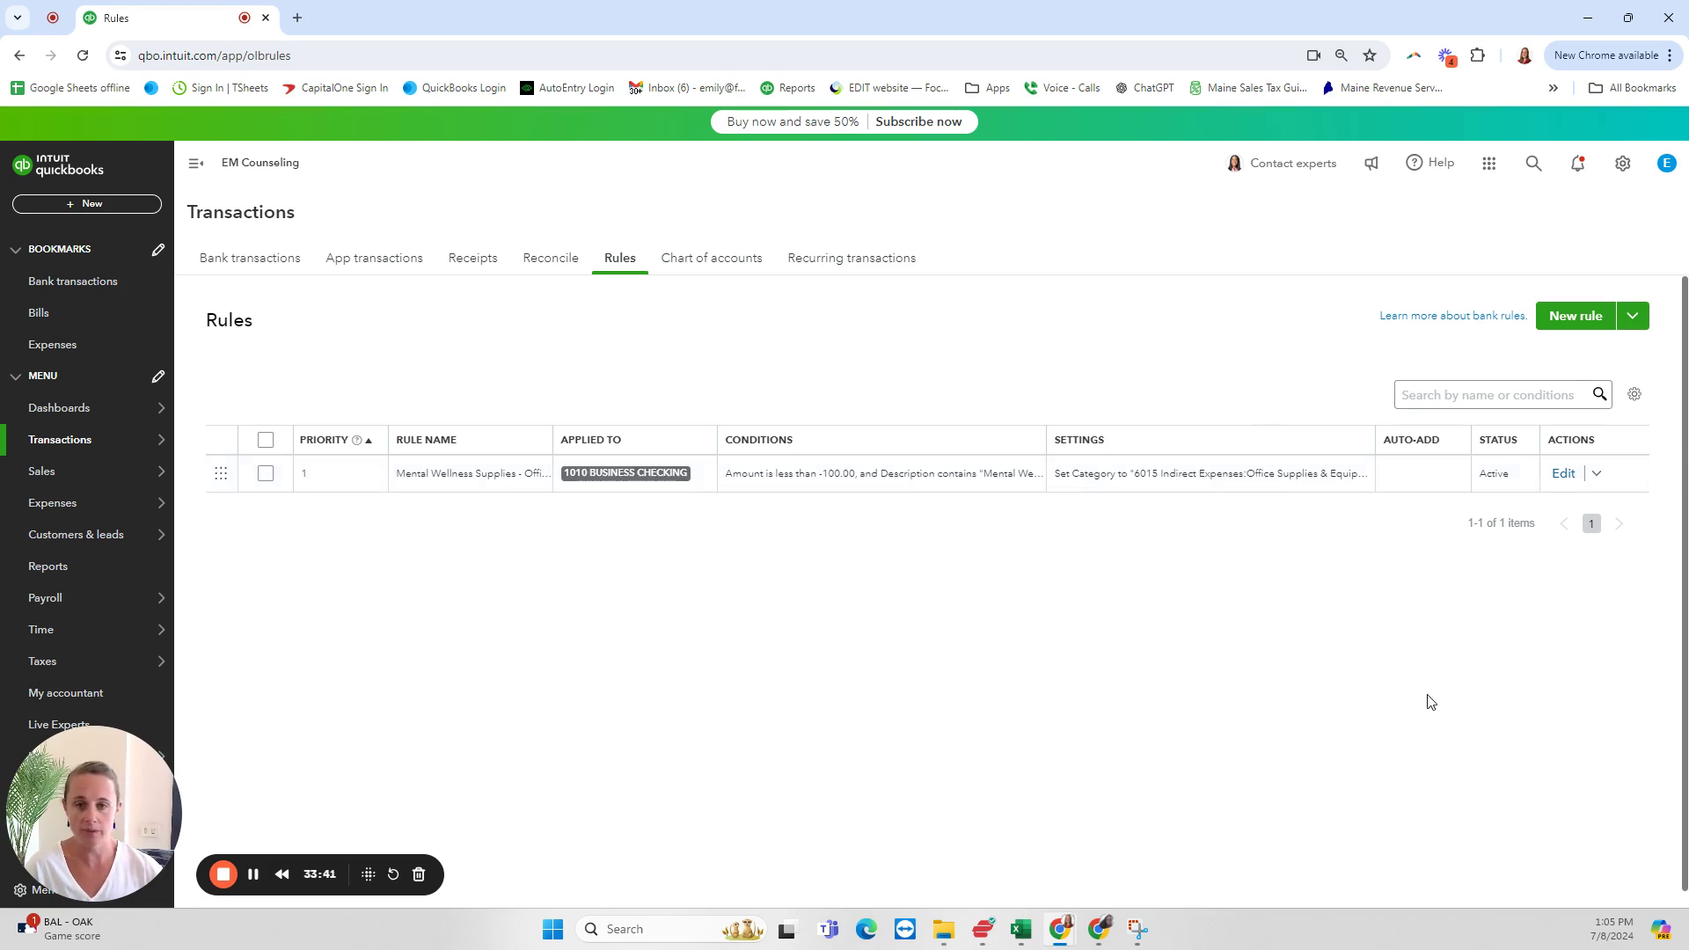
{"action": "scroll", "coordinate": [1644, 618], "scroll_direction": "down", "scroll_amount": 3}
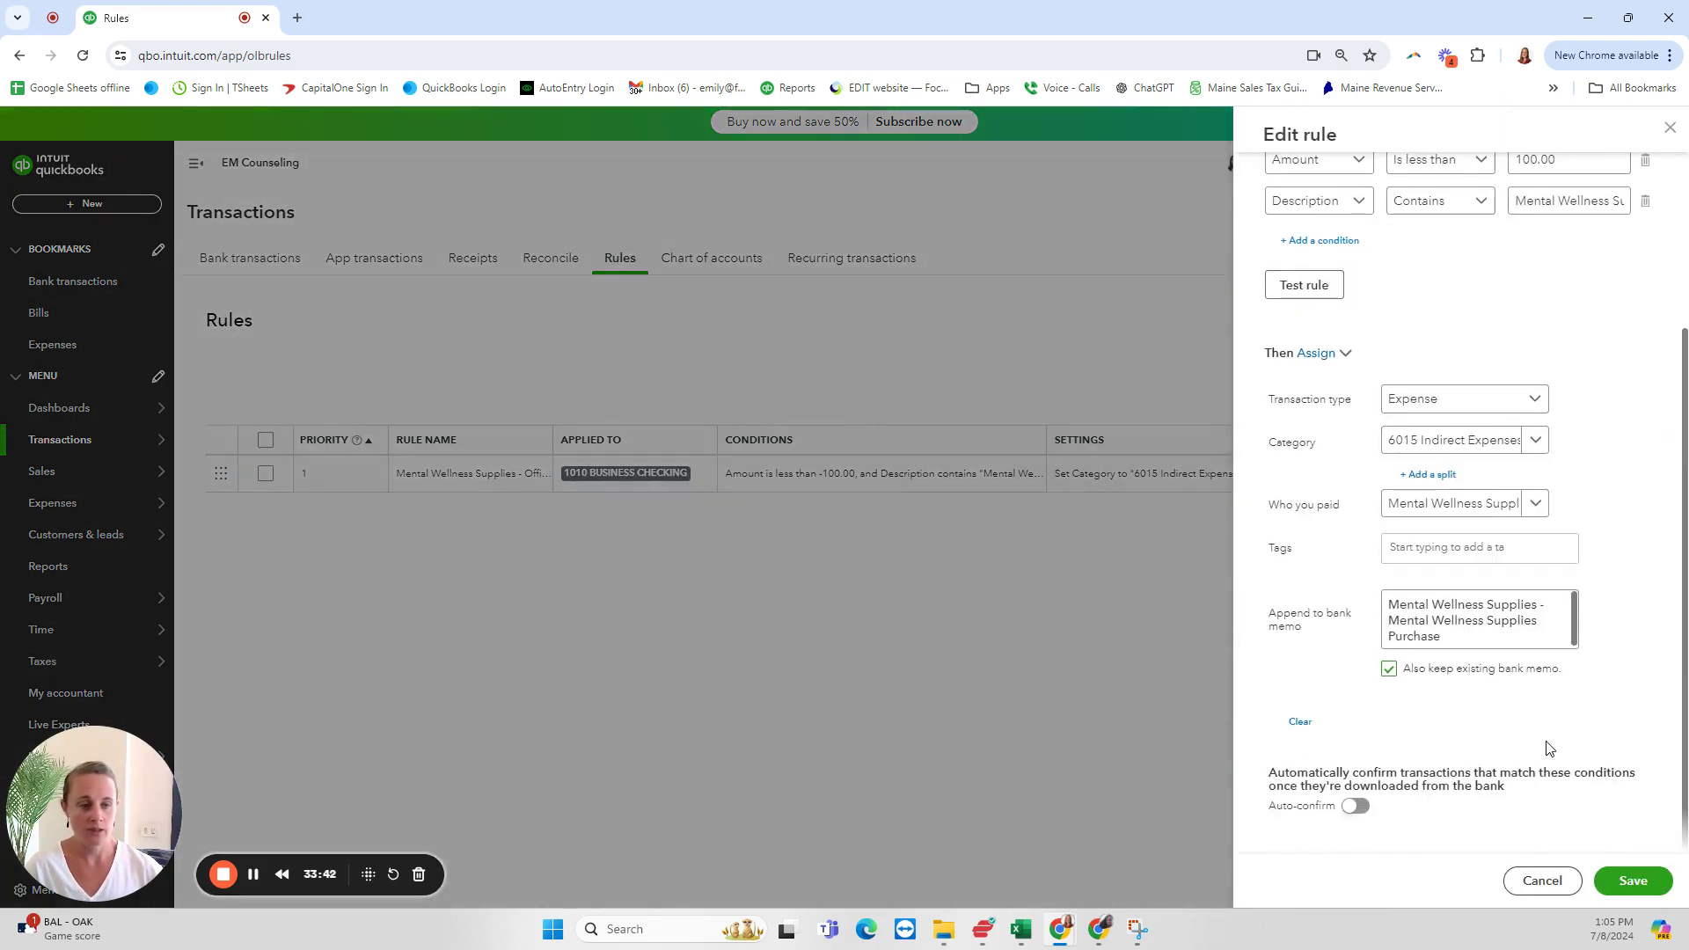
{"action": "left_click", "coordinate": [1354, 807]}
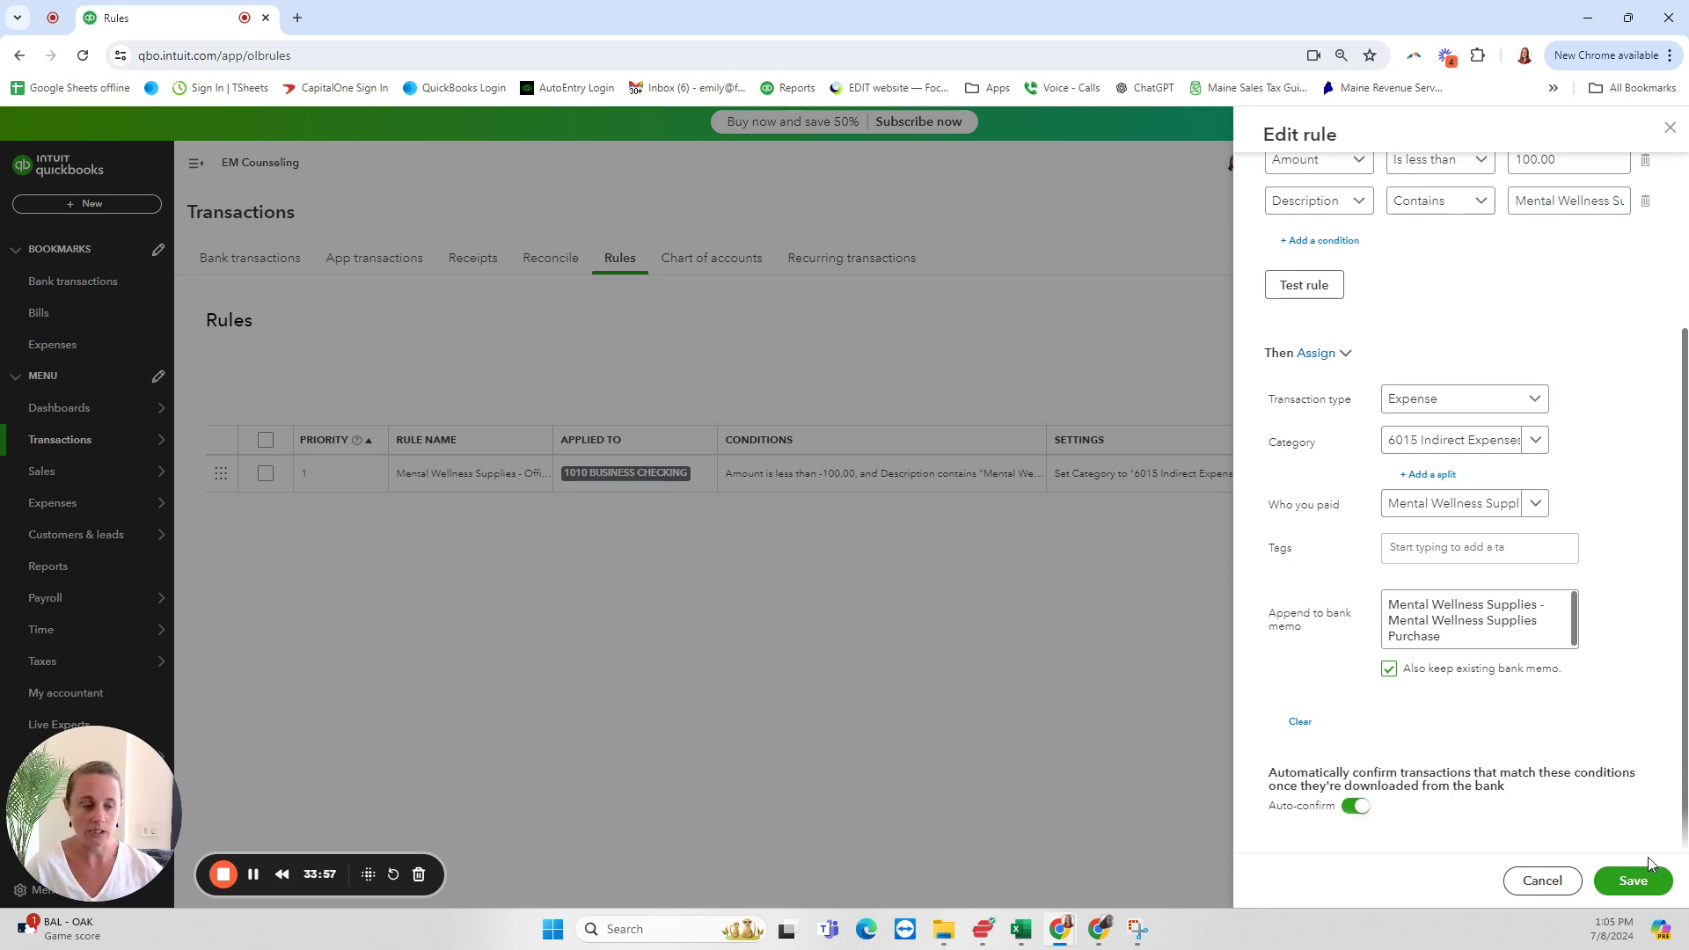
{"action": "left_click", "coordinate": [1633, 881]}
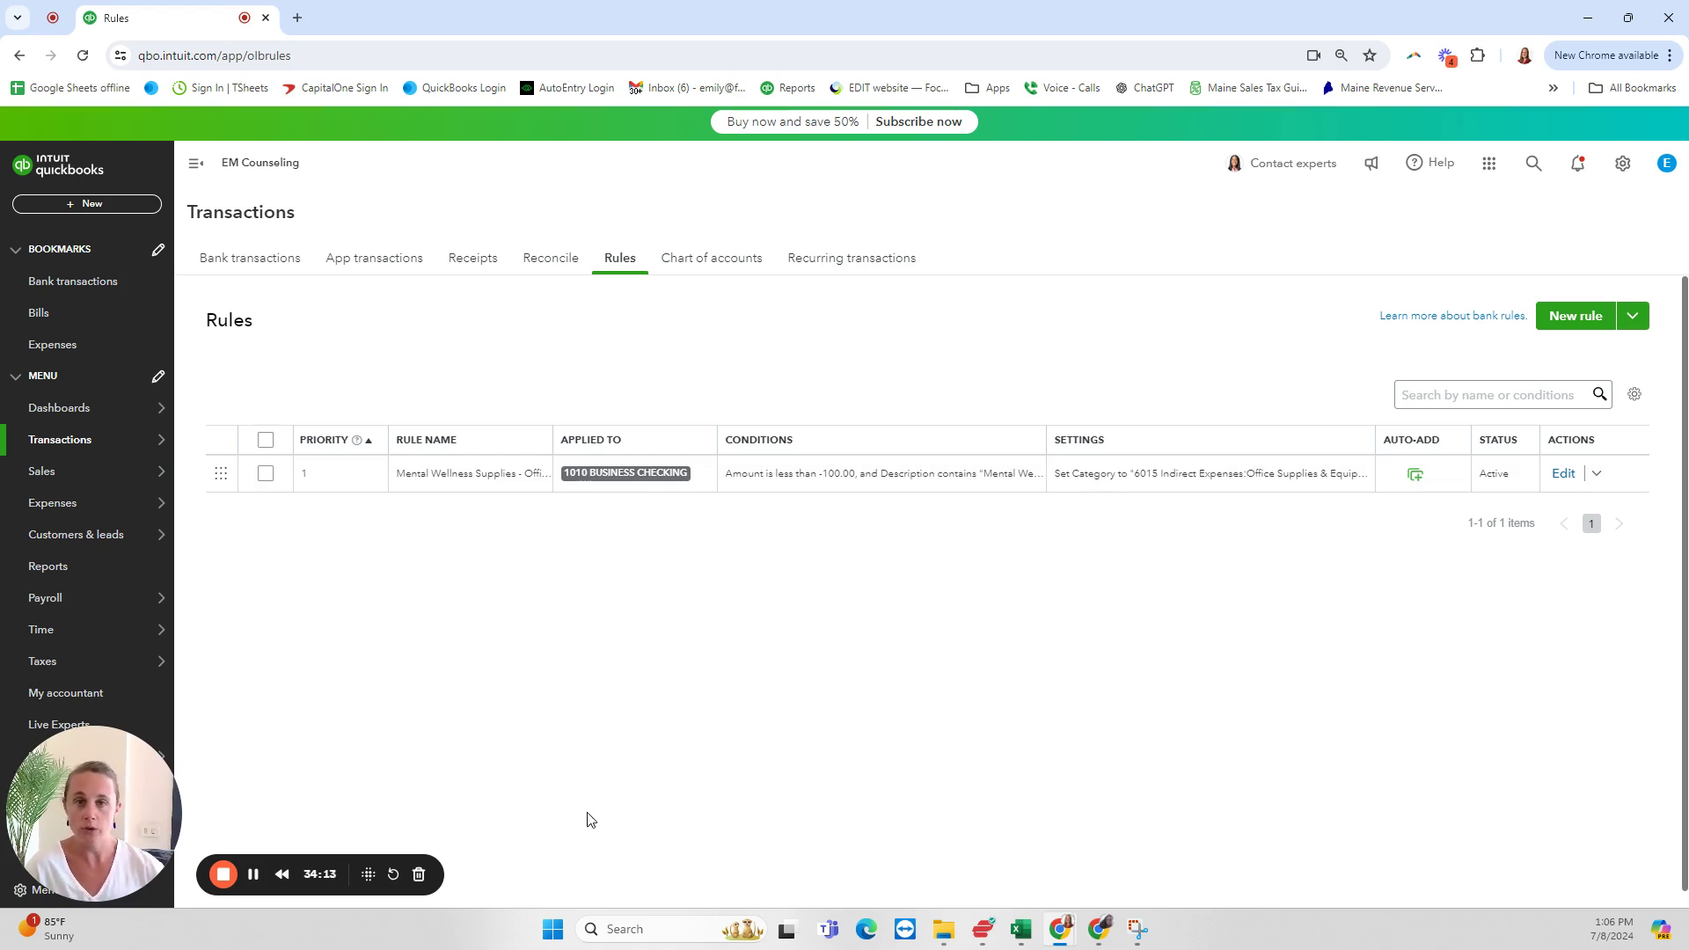
{"action": "left_click", "coordinate": [253, 874]}
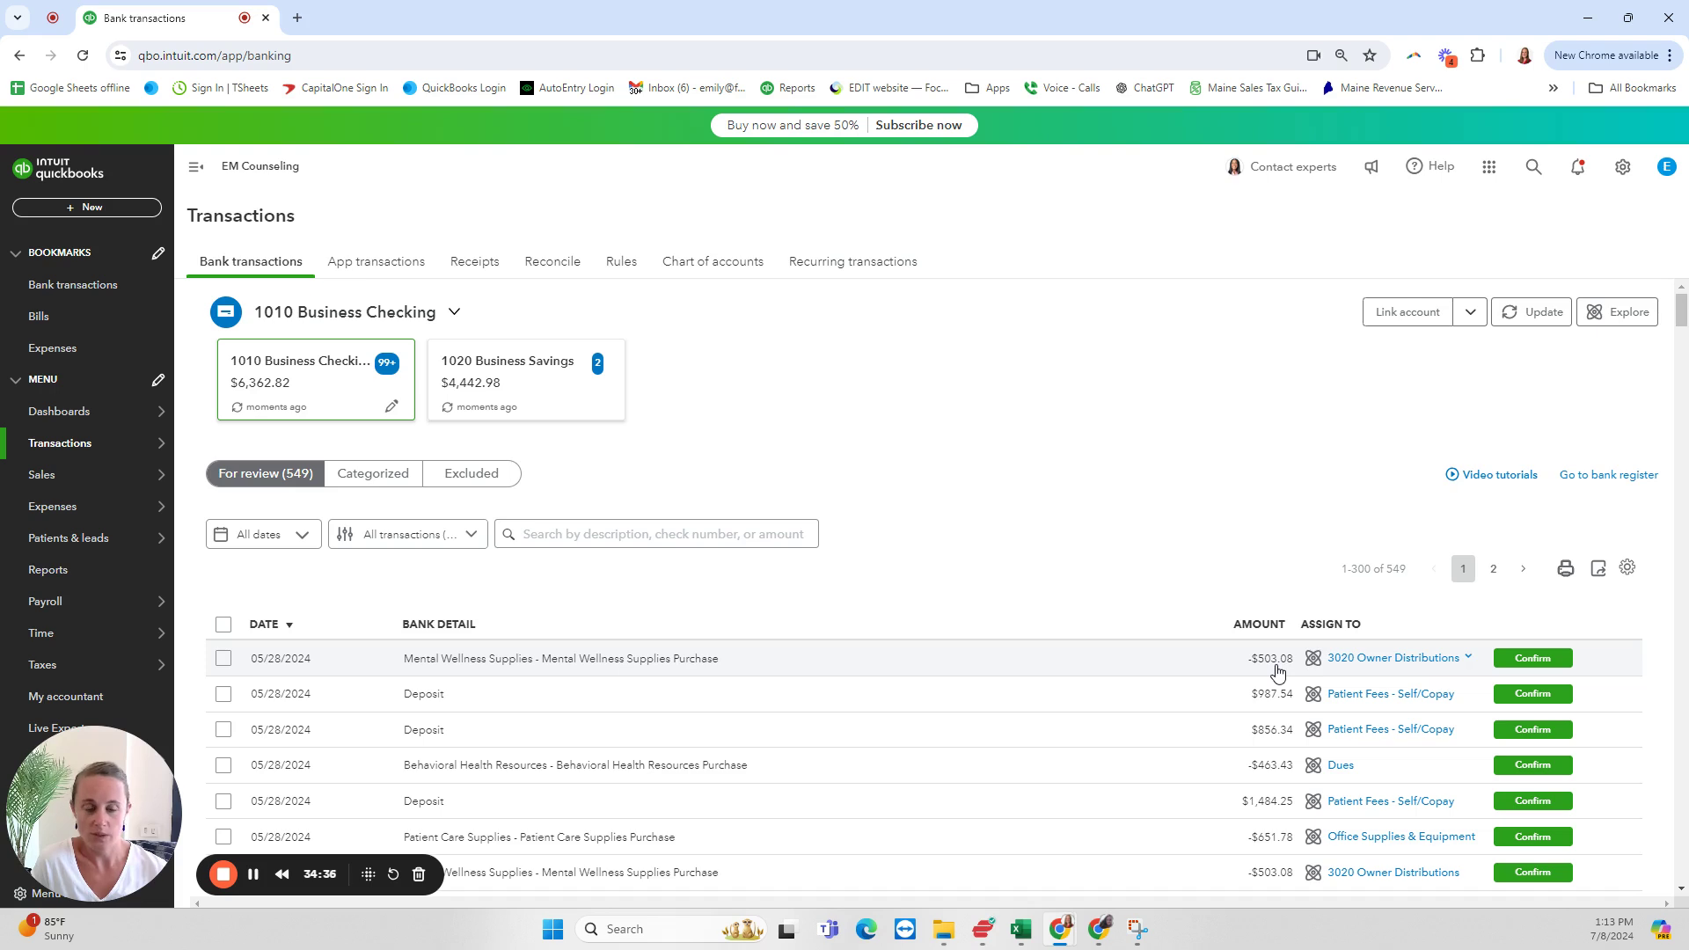
Search the checking account's transactions awaiting review for "mental wellness" and look through the matching purchases and their assigned categories
{"action": "left_click", "coordinate": [599, 536]}
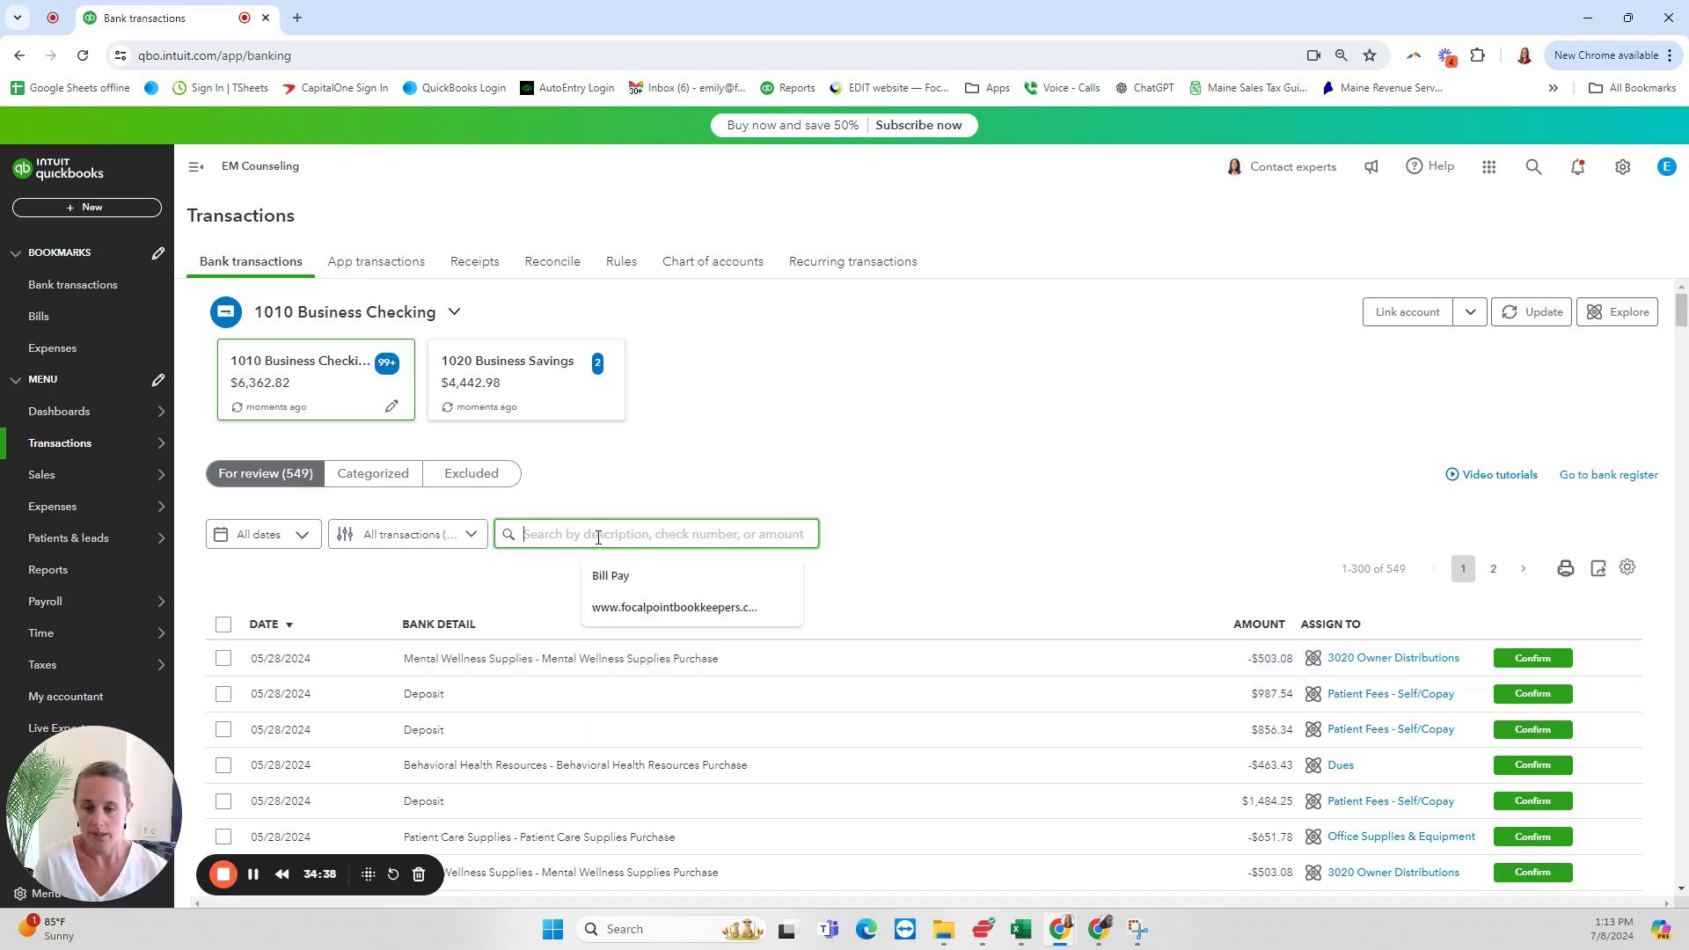
{"action": "type", "text": "men"}
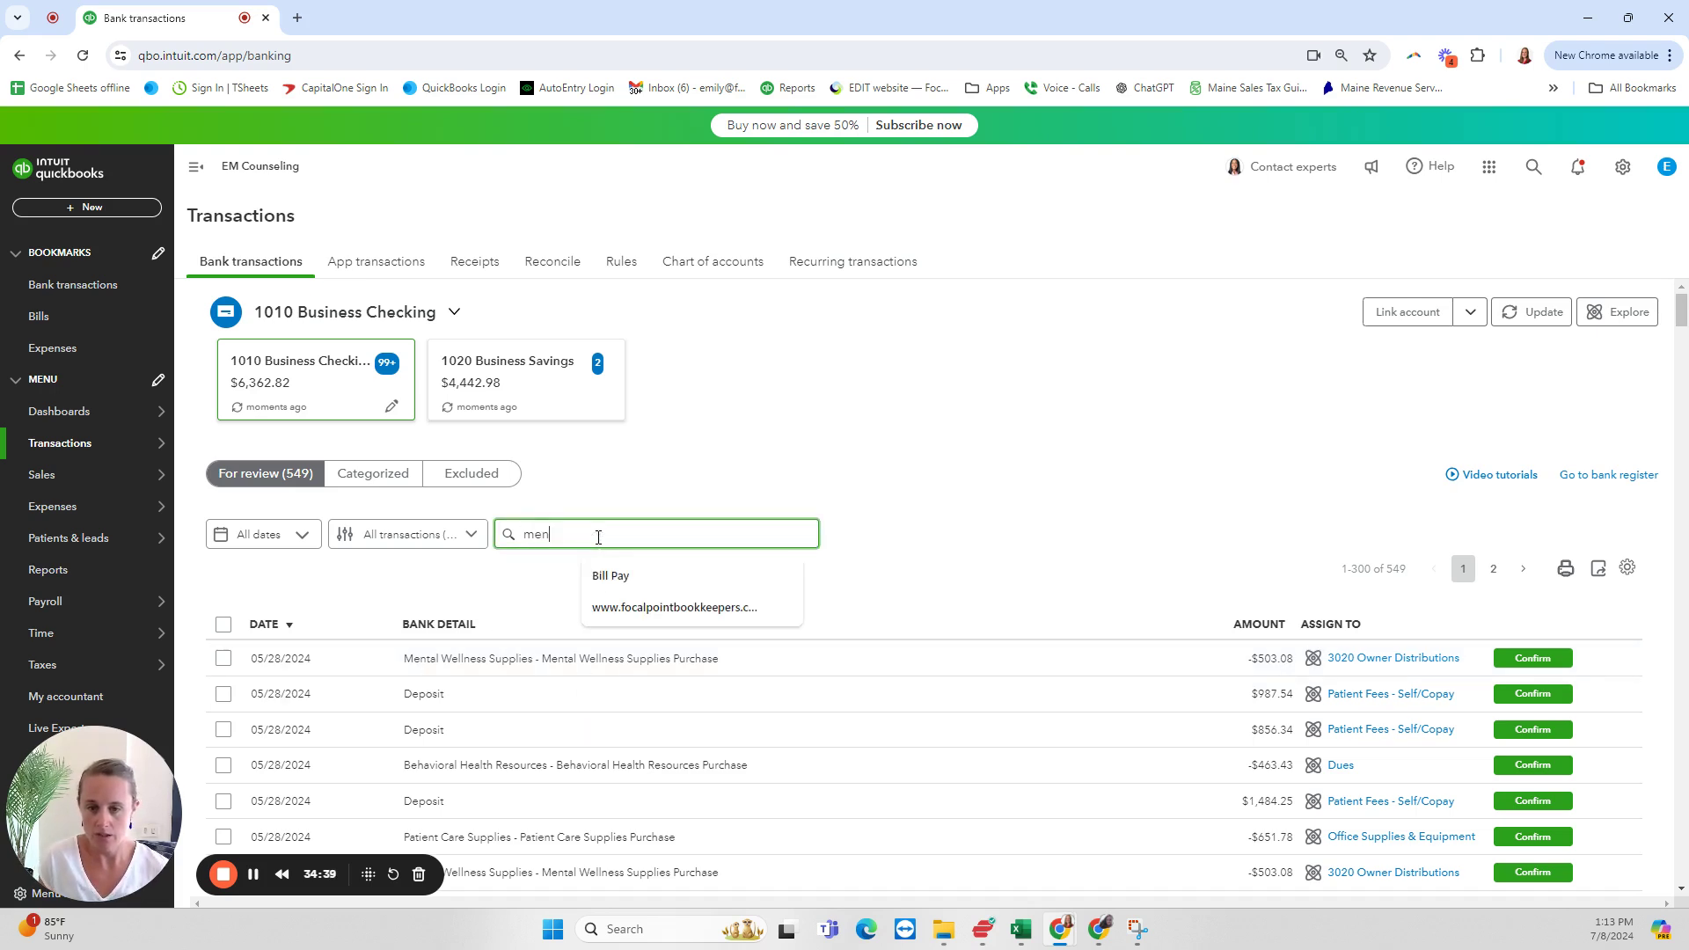
{"action": "type", "text": "tal wel"}
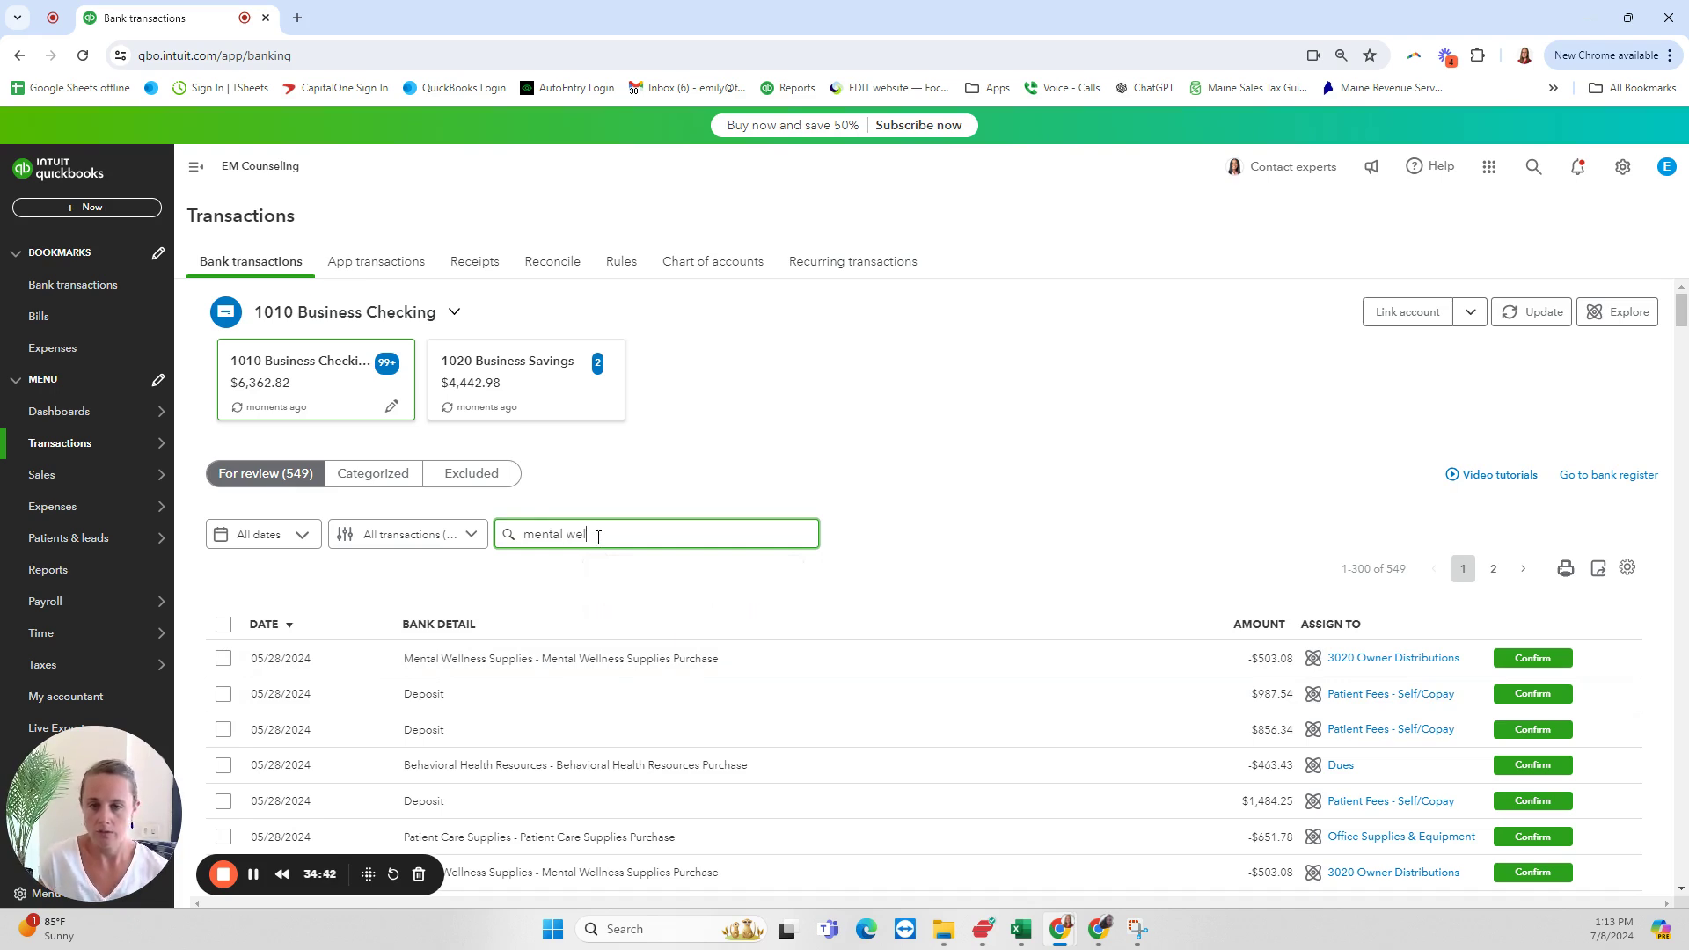
{"action": "type", "text": "lness"}
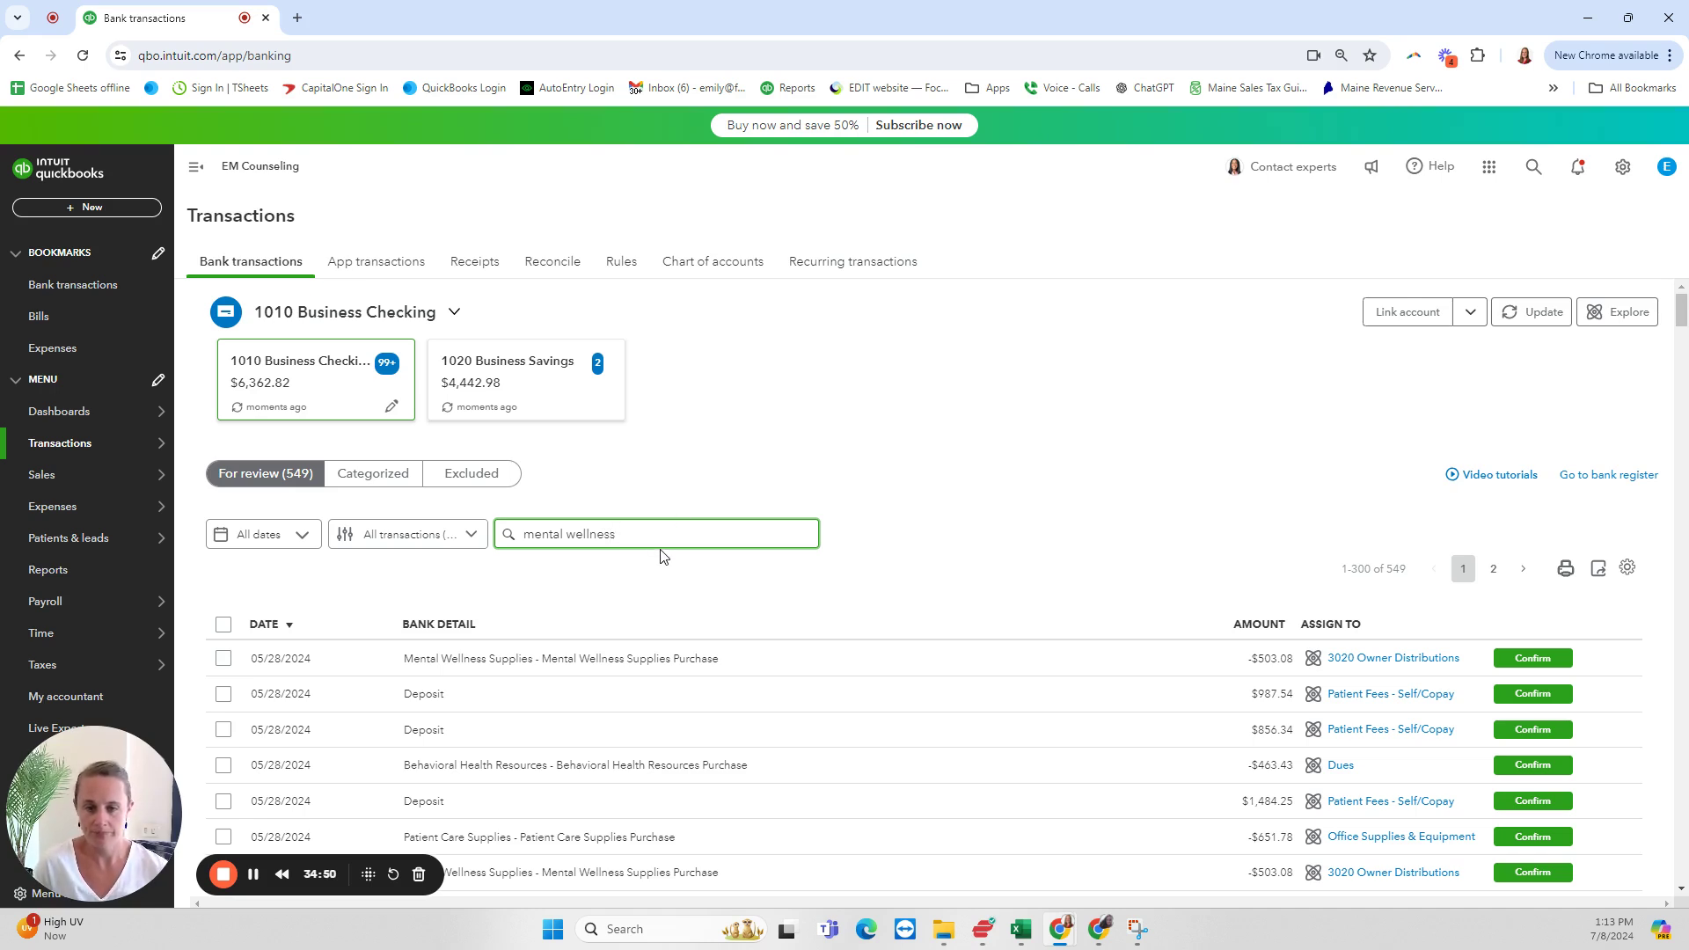
{"action": "key", "text": "Return"}
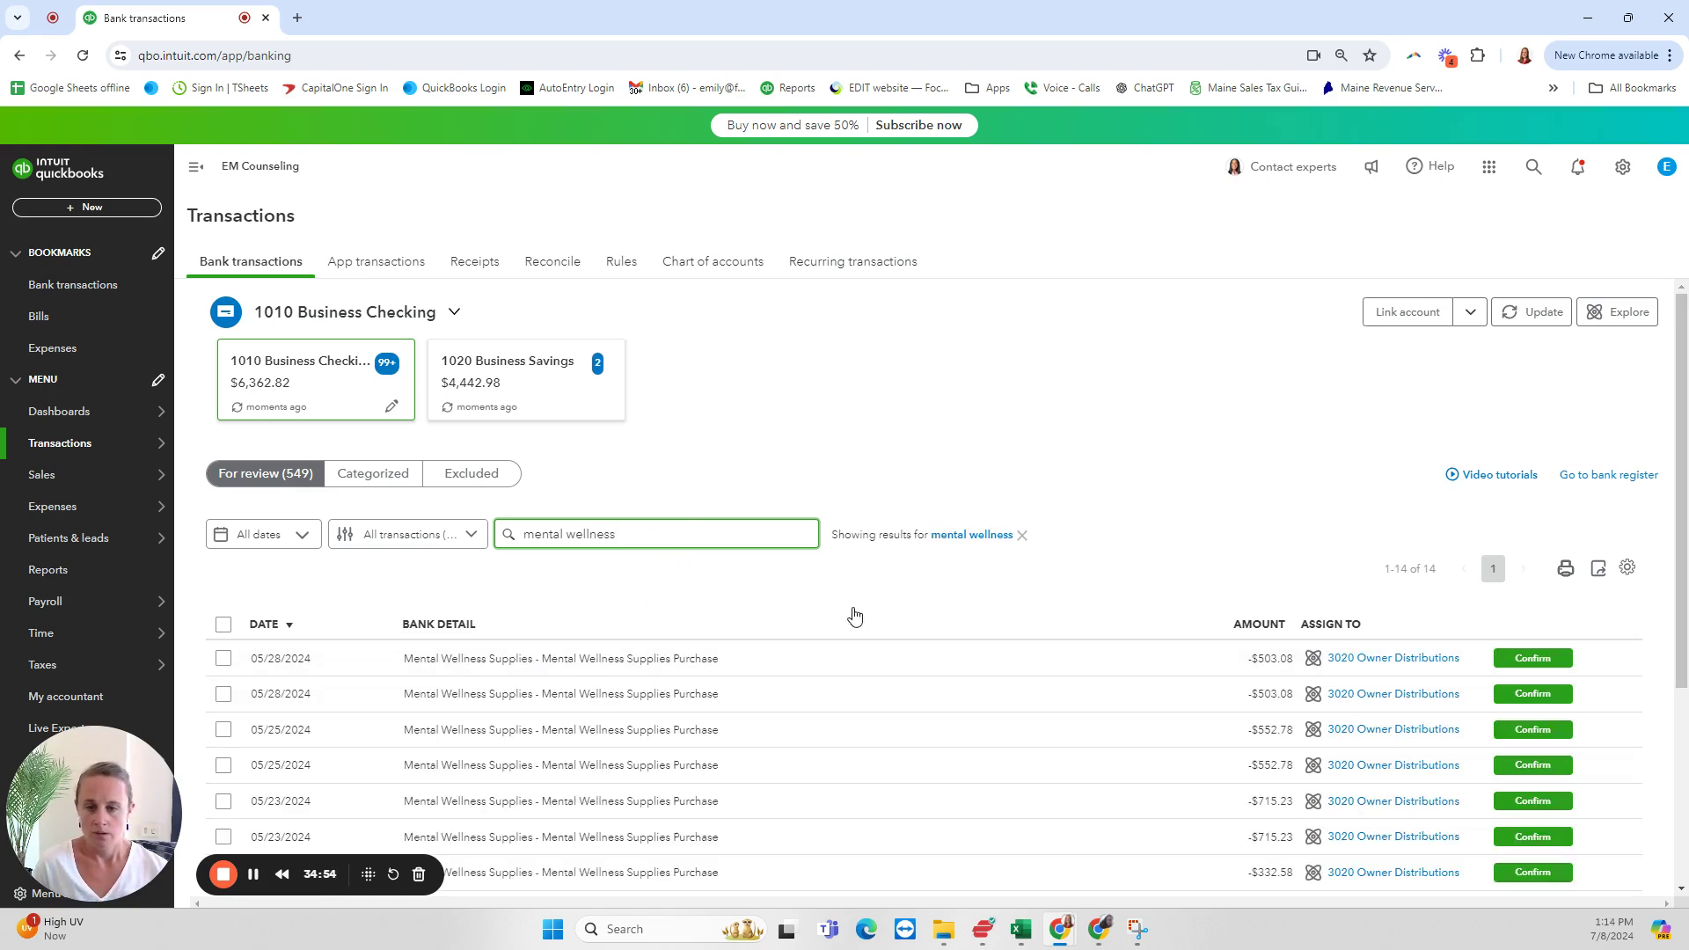
{"action": "scroll", "coordinate": [840, 607], "scroll_direction": "down", "scroll_amount": 1}
{"action": "scroll", "coordinate": [834, 601], "scroll_direction": "down", "scroll_amount": 2}
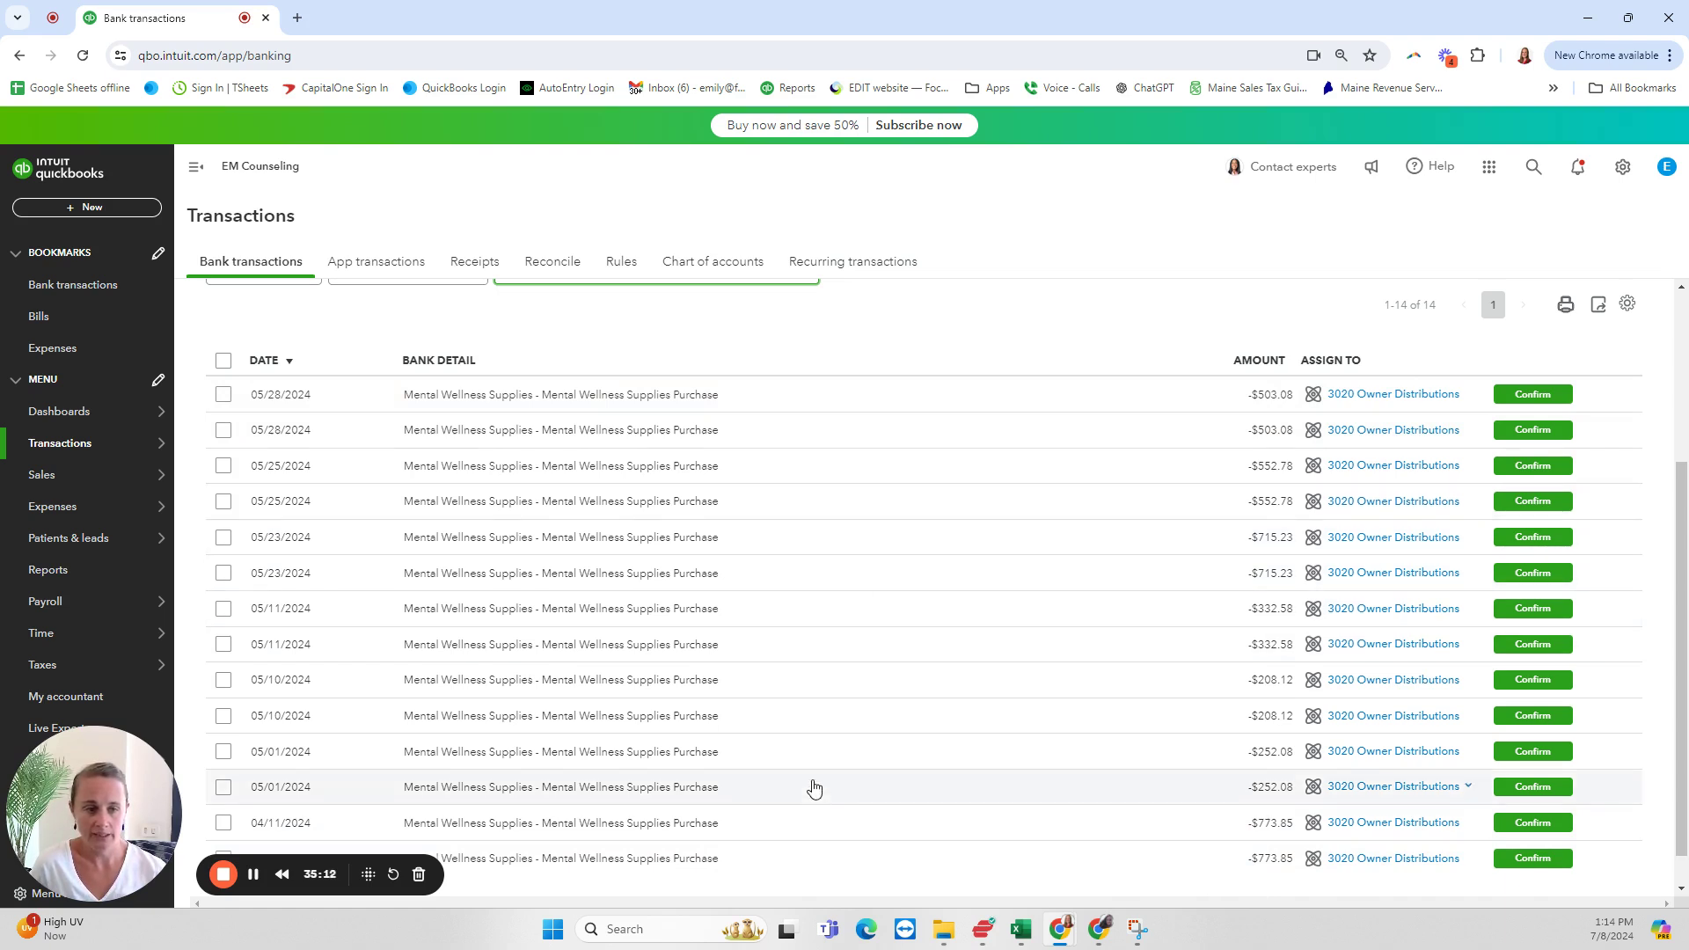
{"action": "scroll", "coordinate": [810, 796], "scroll_direction": "down", "scroll_amount": 1}
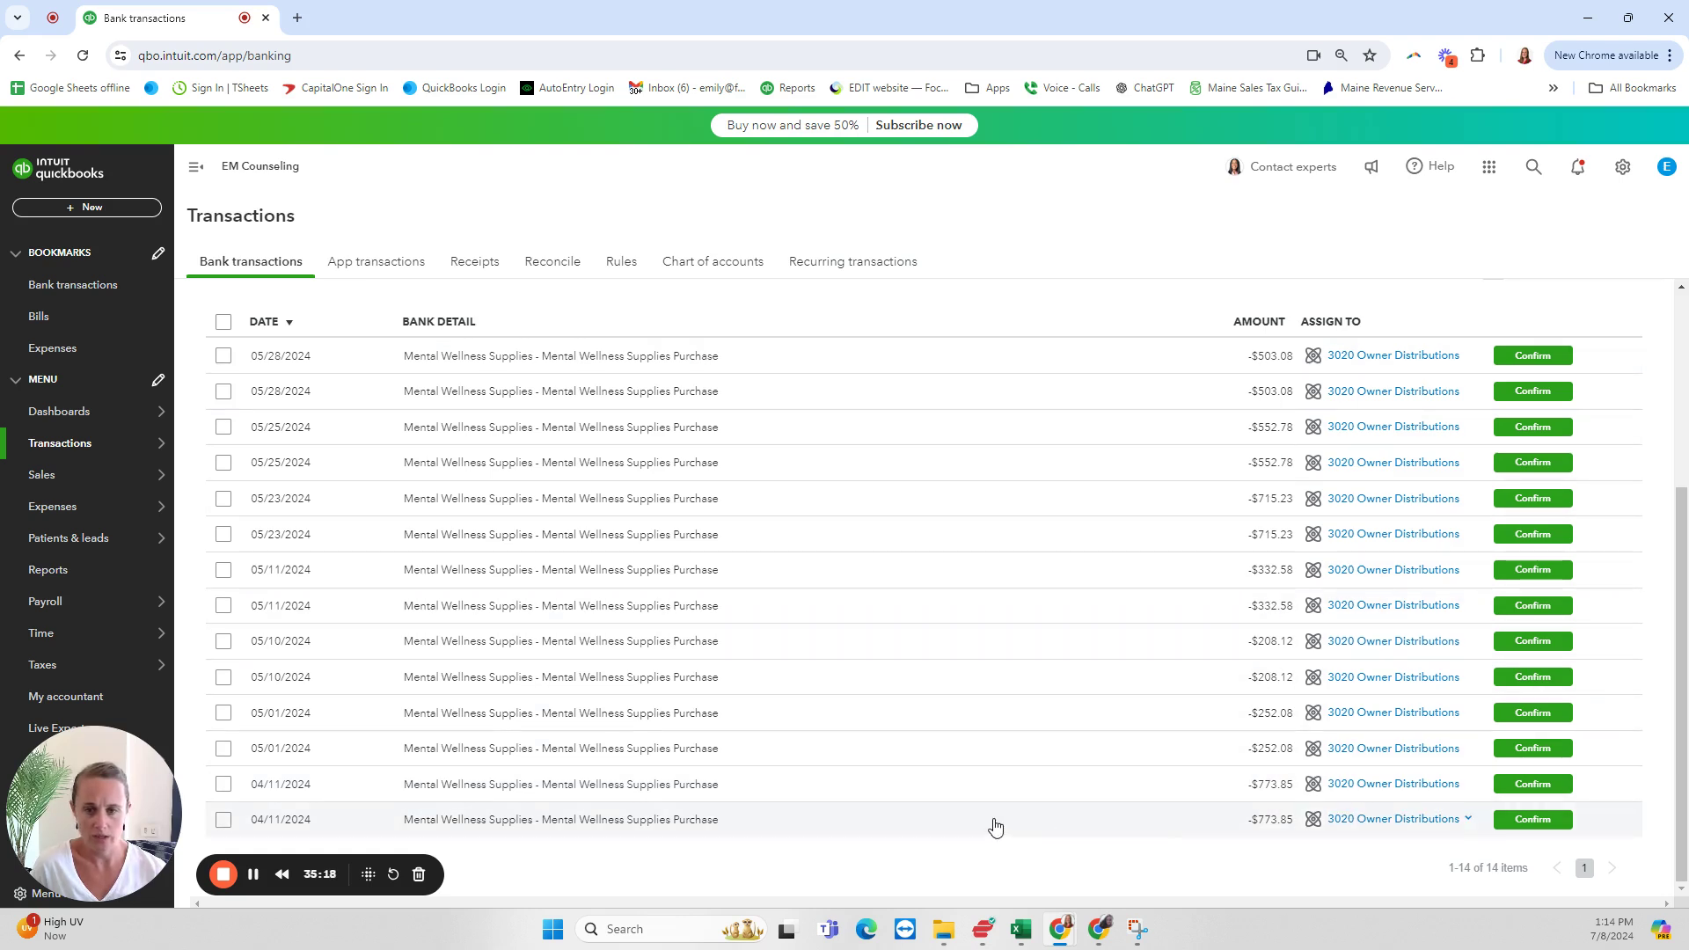
{"action": "scroll", "coordinate": [989, 823], "scroll_direction": "up", "scroll_amount": 5}
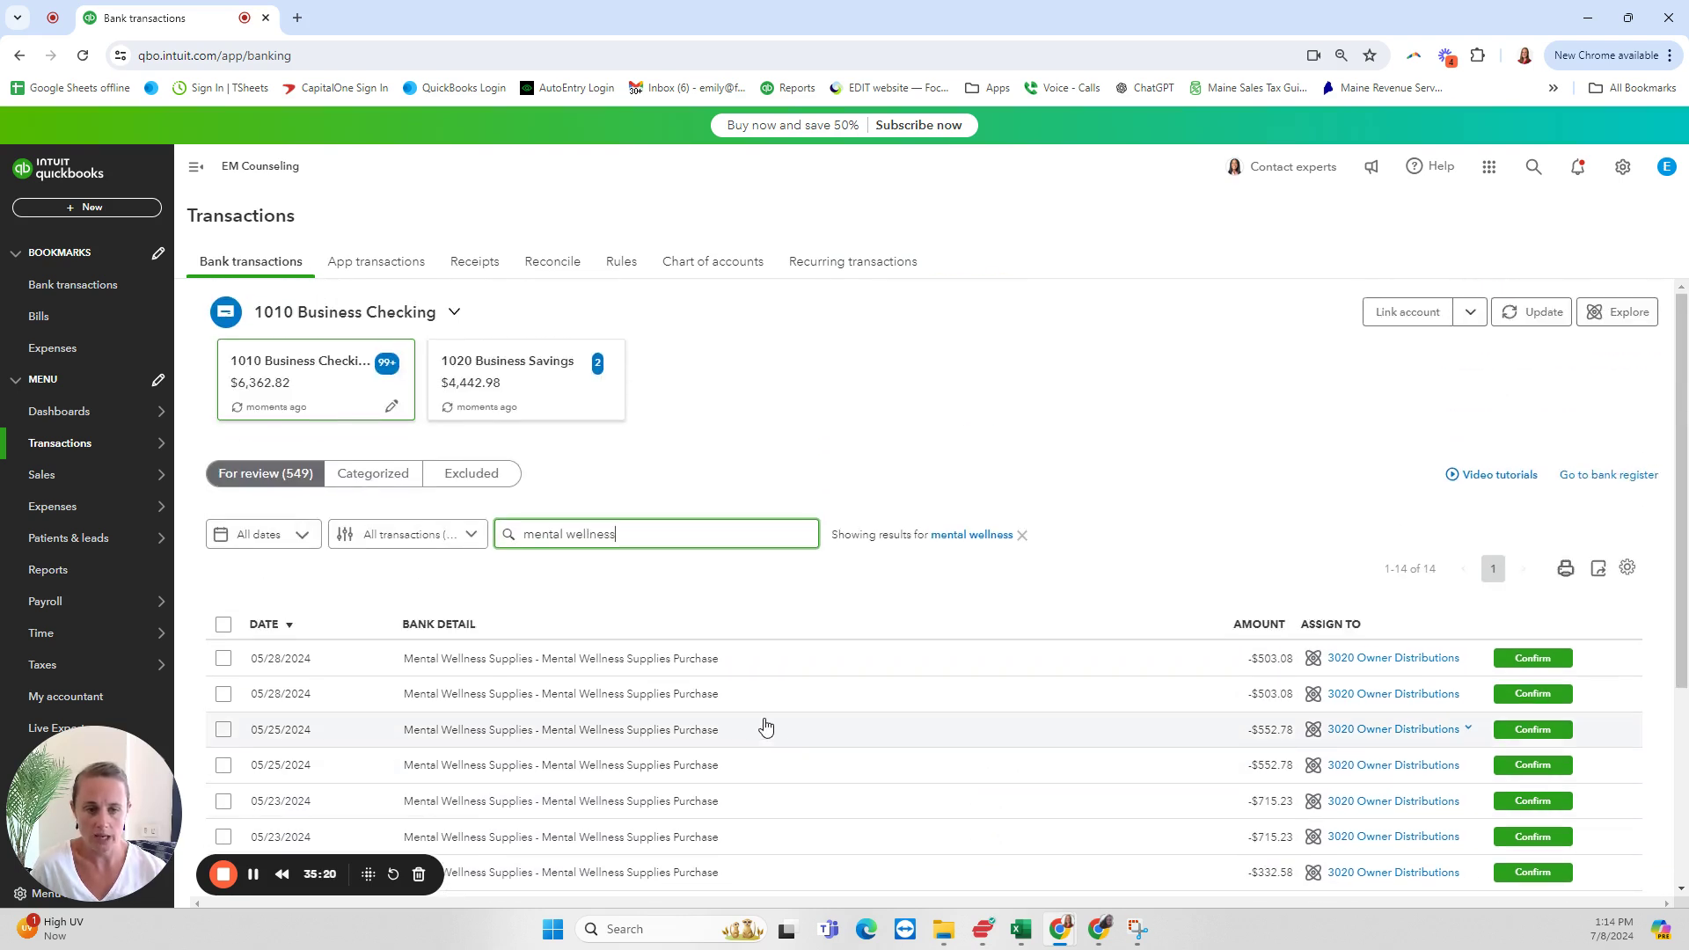
{"action": "scroll", "coordinate": [767, 730], "scroll_direction": "down", "scroll_amount": 4}
{"action": "scroll", "coordinate": [765, 718], "scroll_direction": "up", "scroll_amount": 4}
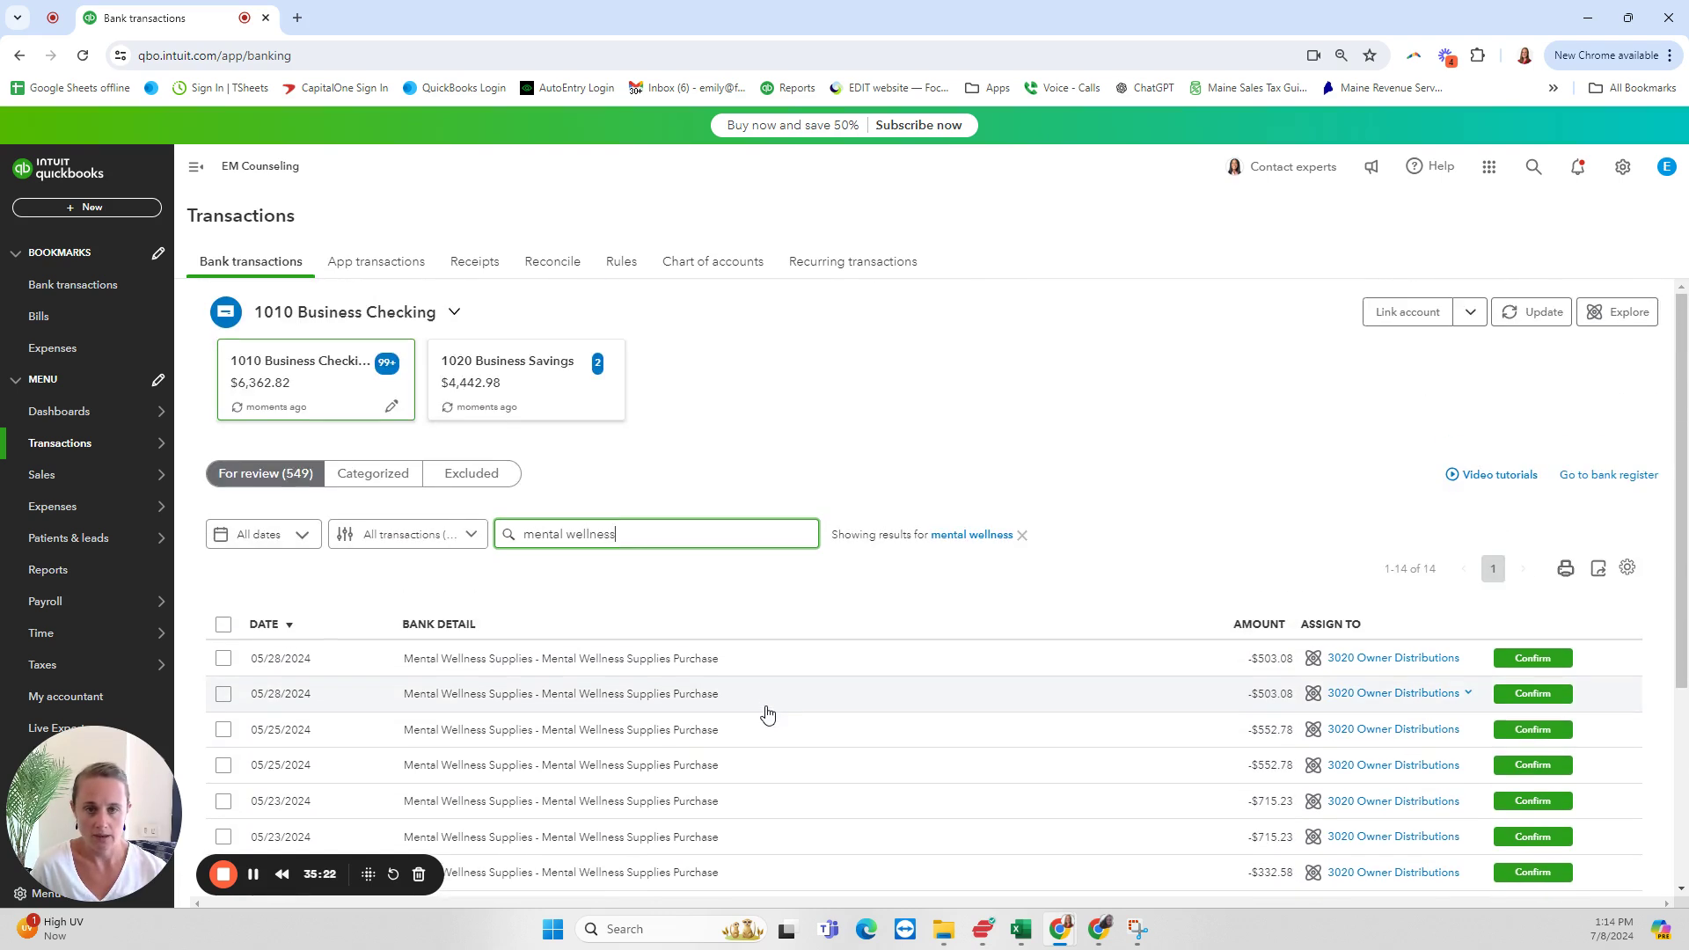
Edit the Mental Wellness Supplies rule so its amount condition is less than 1000, and save it
{"action": "left_click", "coordinate": [621, 261]}
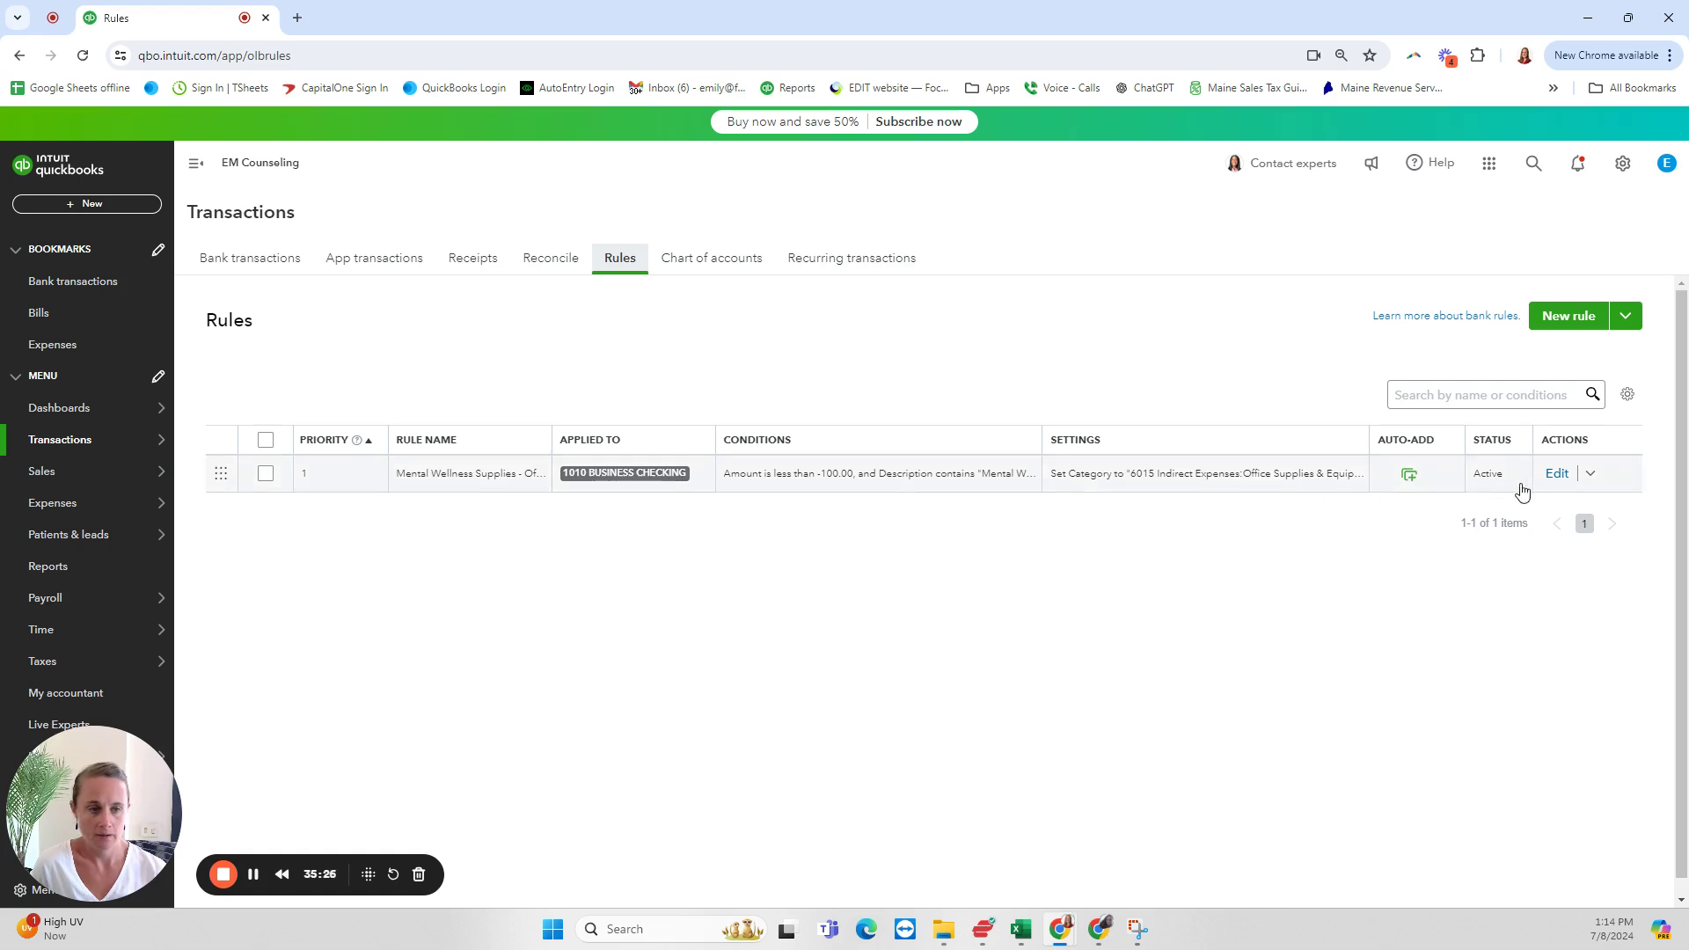
{"action": "left_click", "coordinate": [1556, 475]}
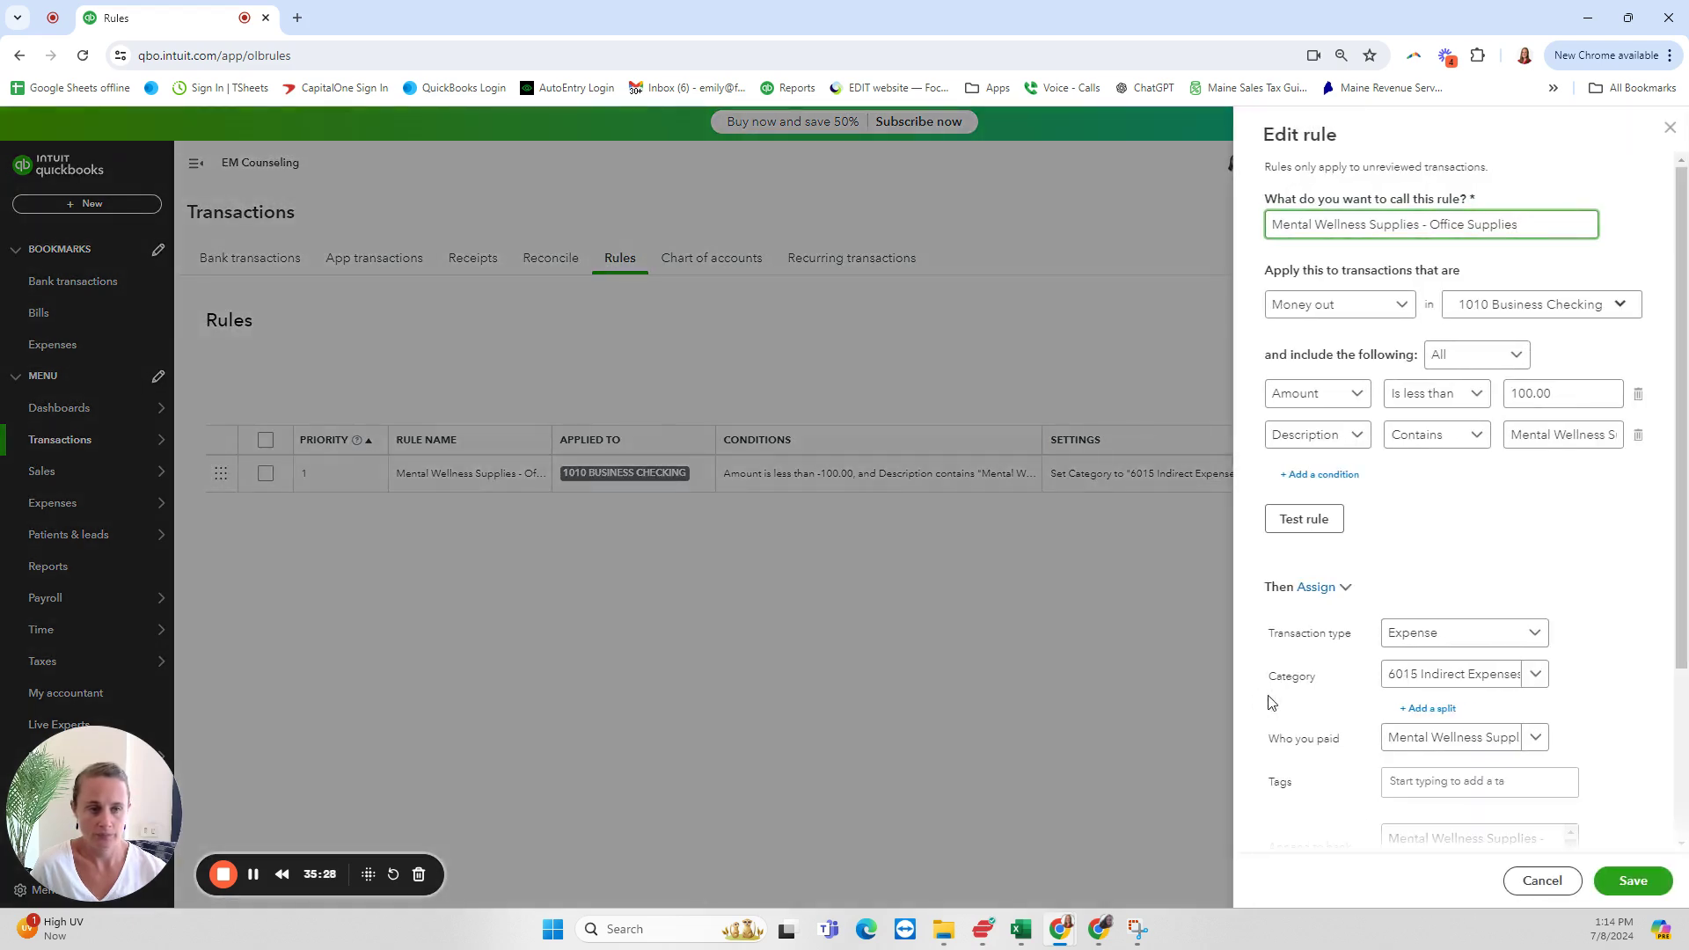
{"action": "double_click", "coordinate": [1588, 389]}
{"action": "type", "text": "1000"}
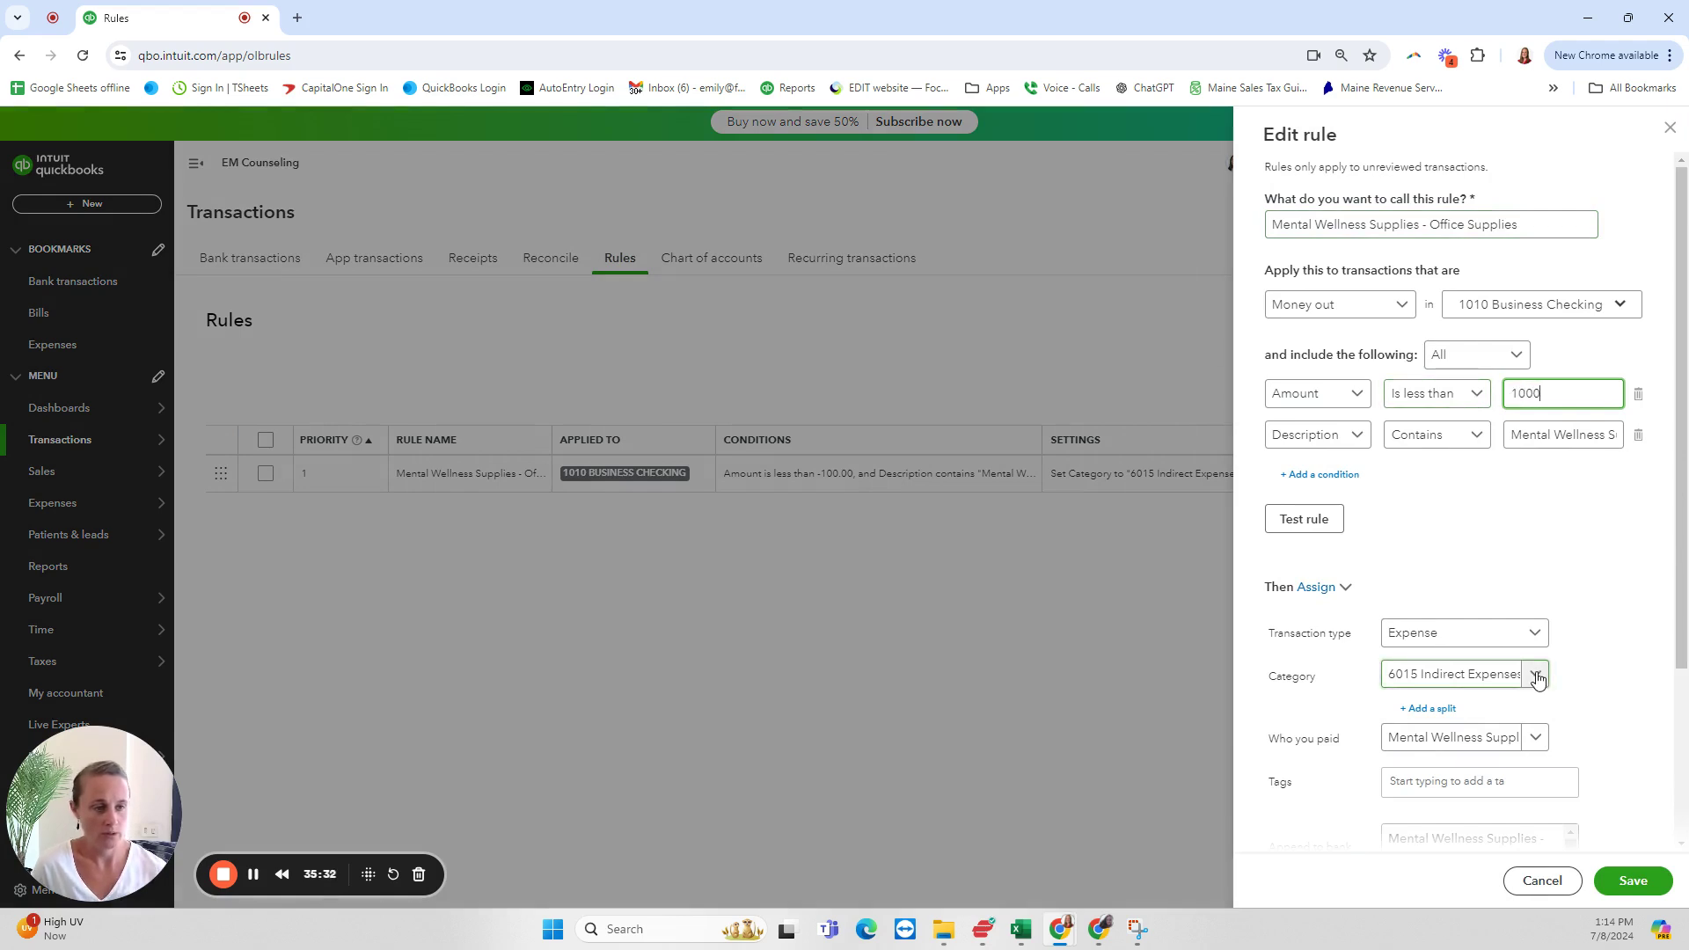
{"action": "left_click", "coordinate": [1621, 506]}
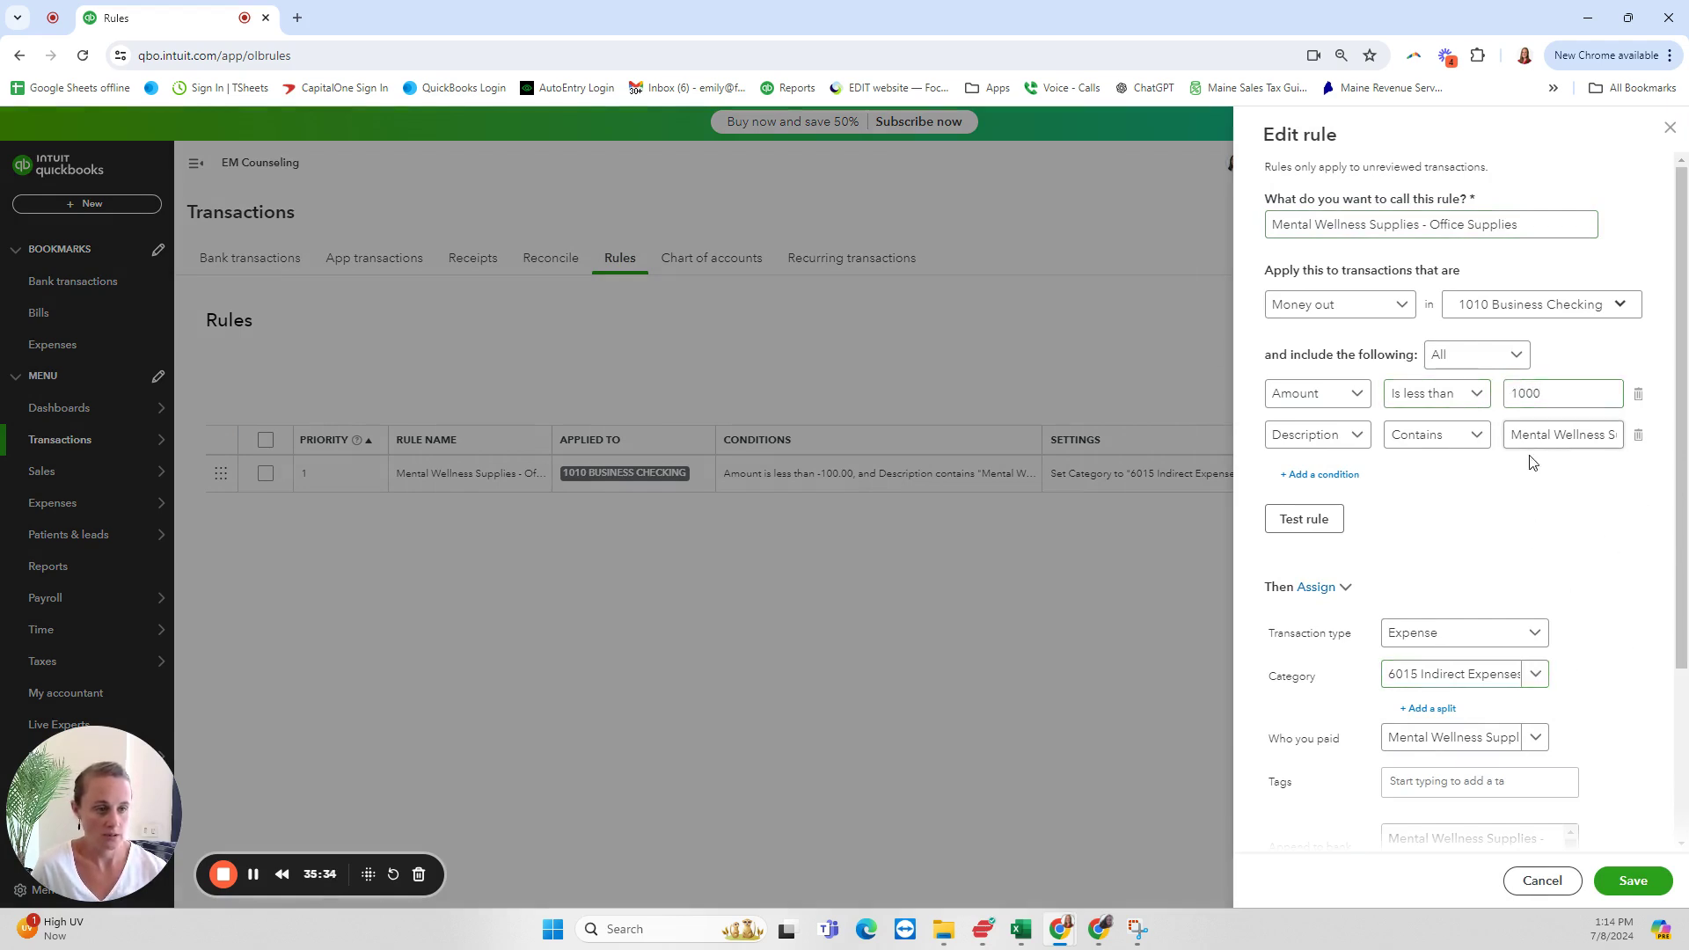
{"action": "scroll", "coordinate": [1622, 656], "scroll_direction": "down", "scroll_amount": 3}
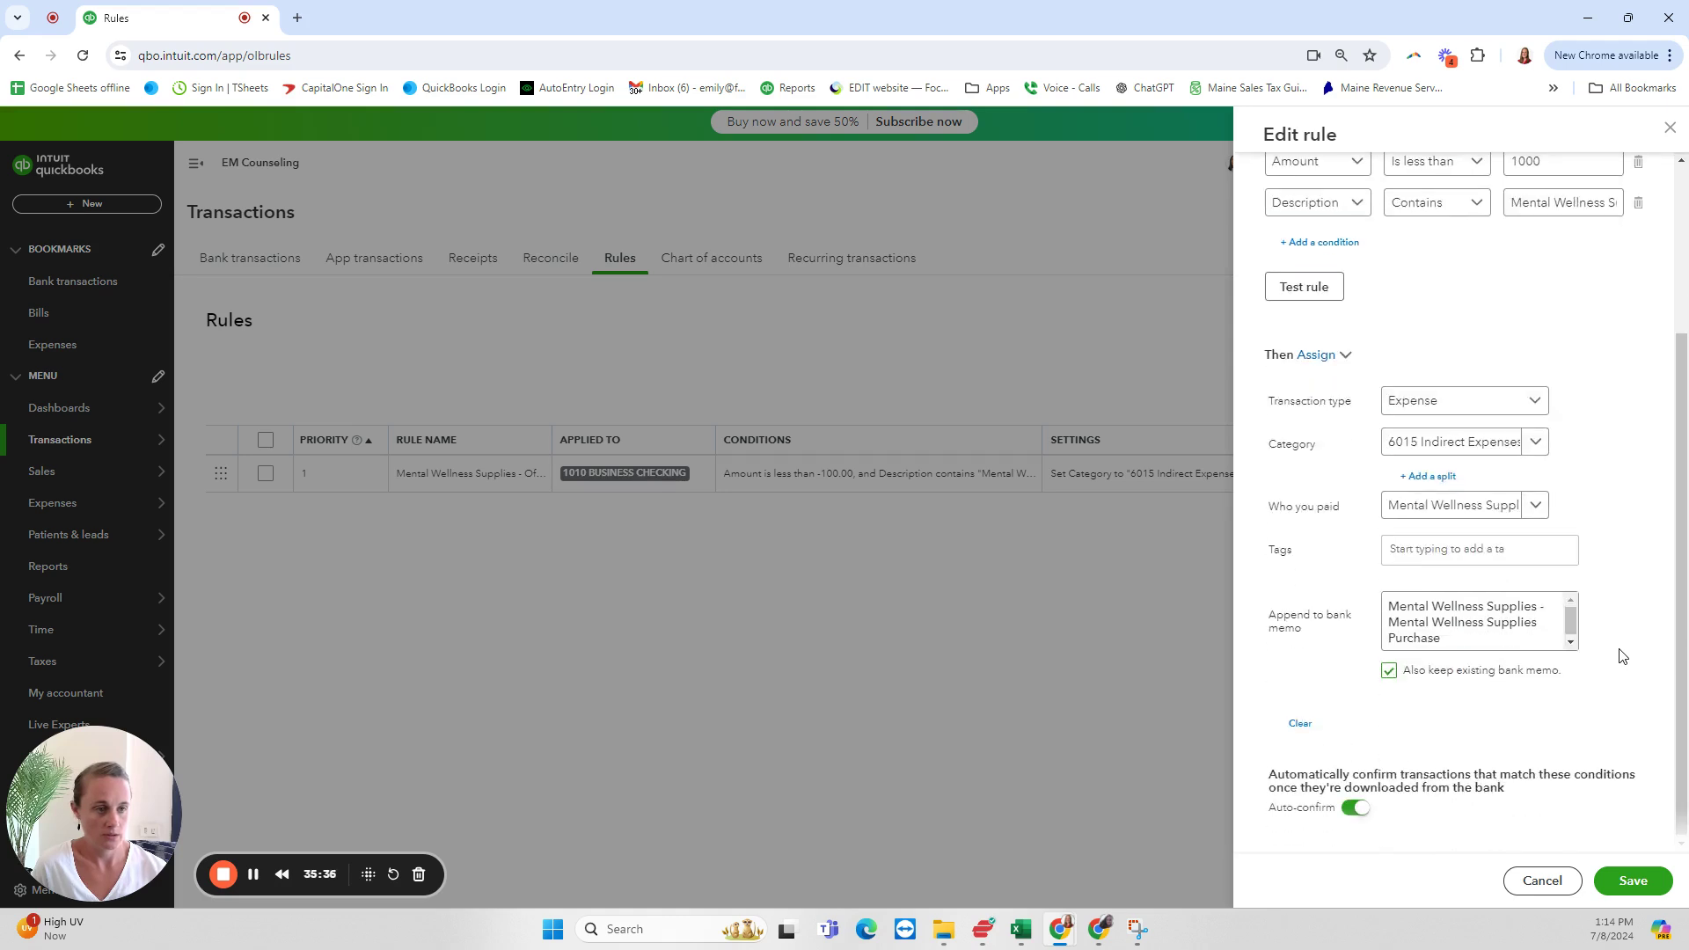
{"action": "left_click", "coordinate": [1630, 878]}
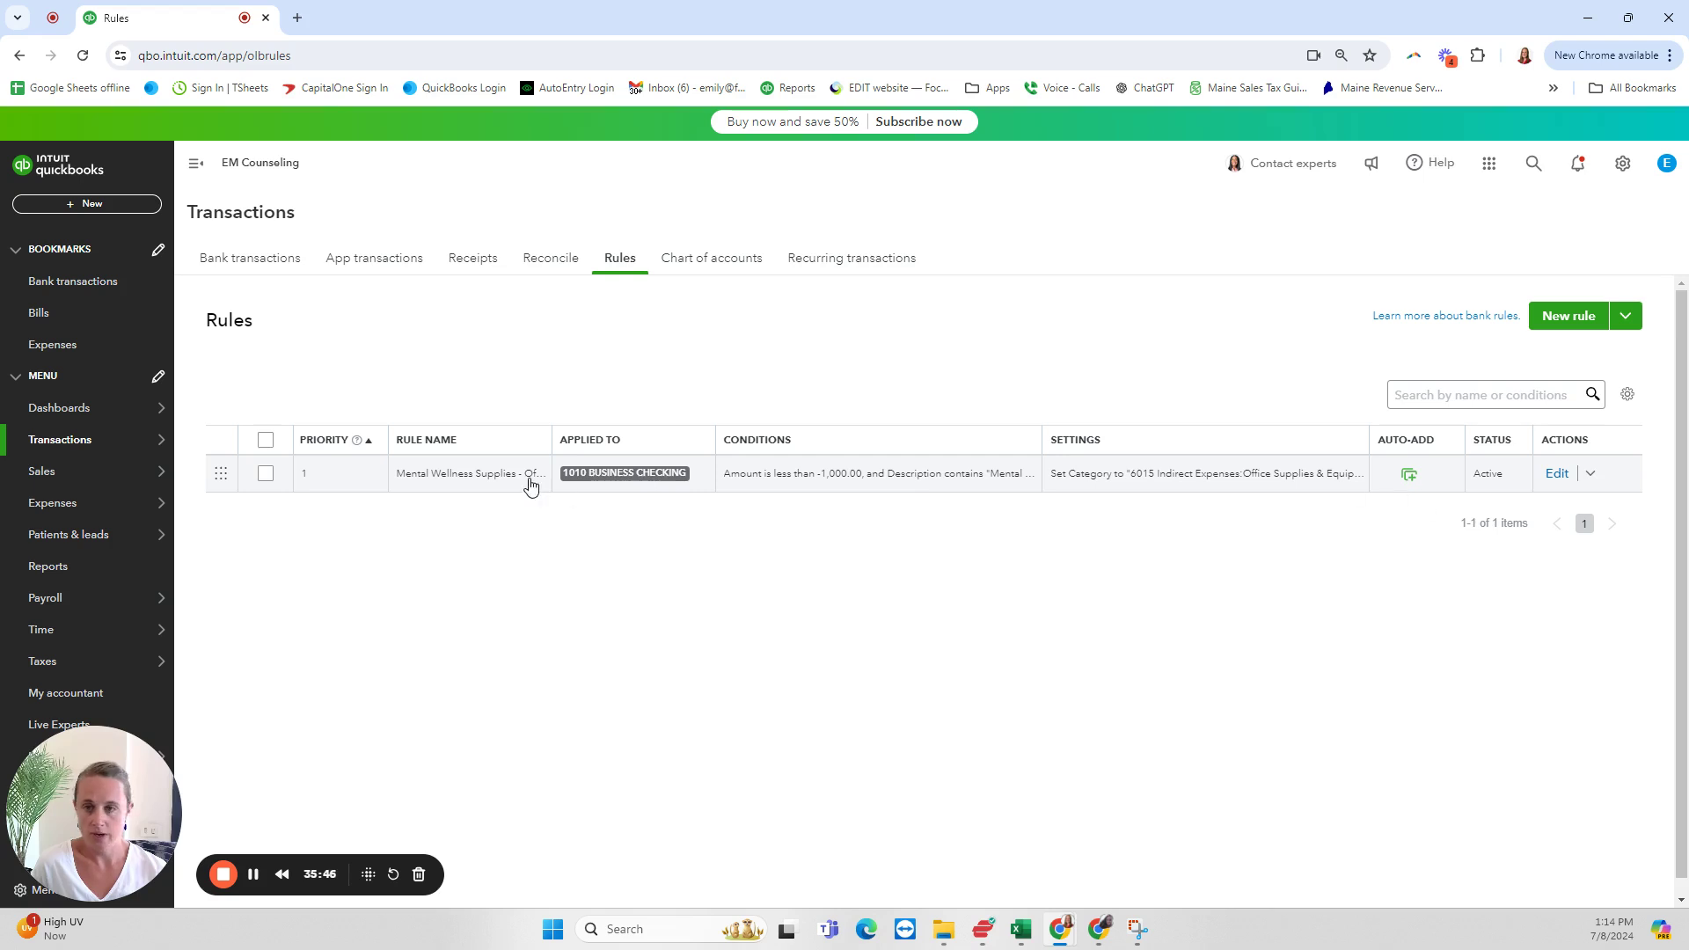
Return to the bank transactions awaiting review and search them for "mental wellness"
{"action": "left_click", "coordinate": [284, 266]}
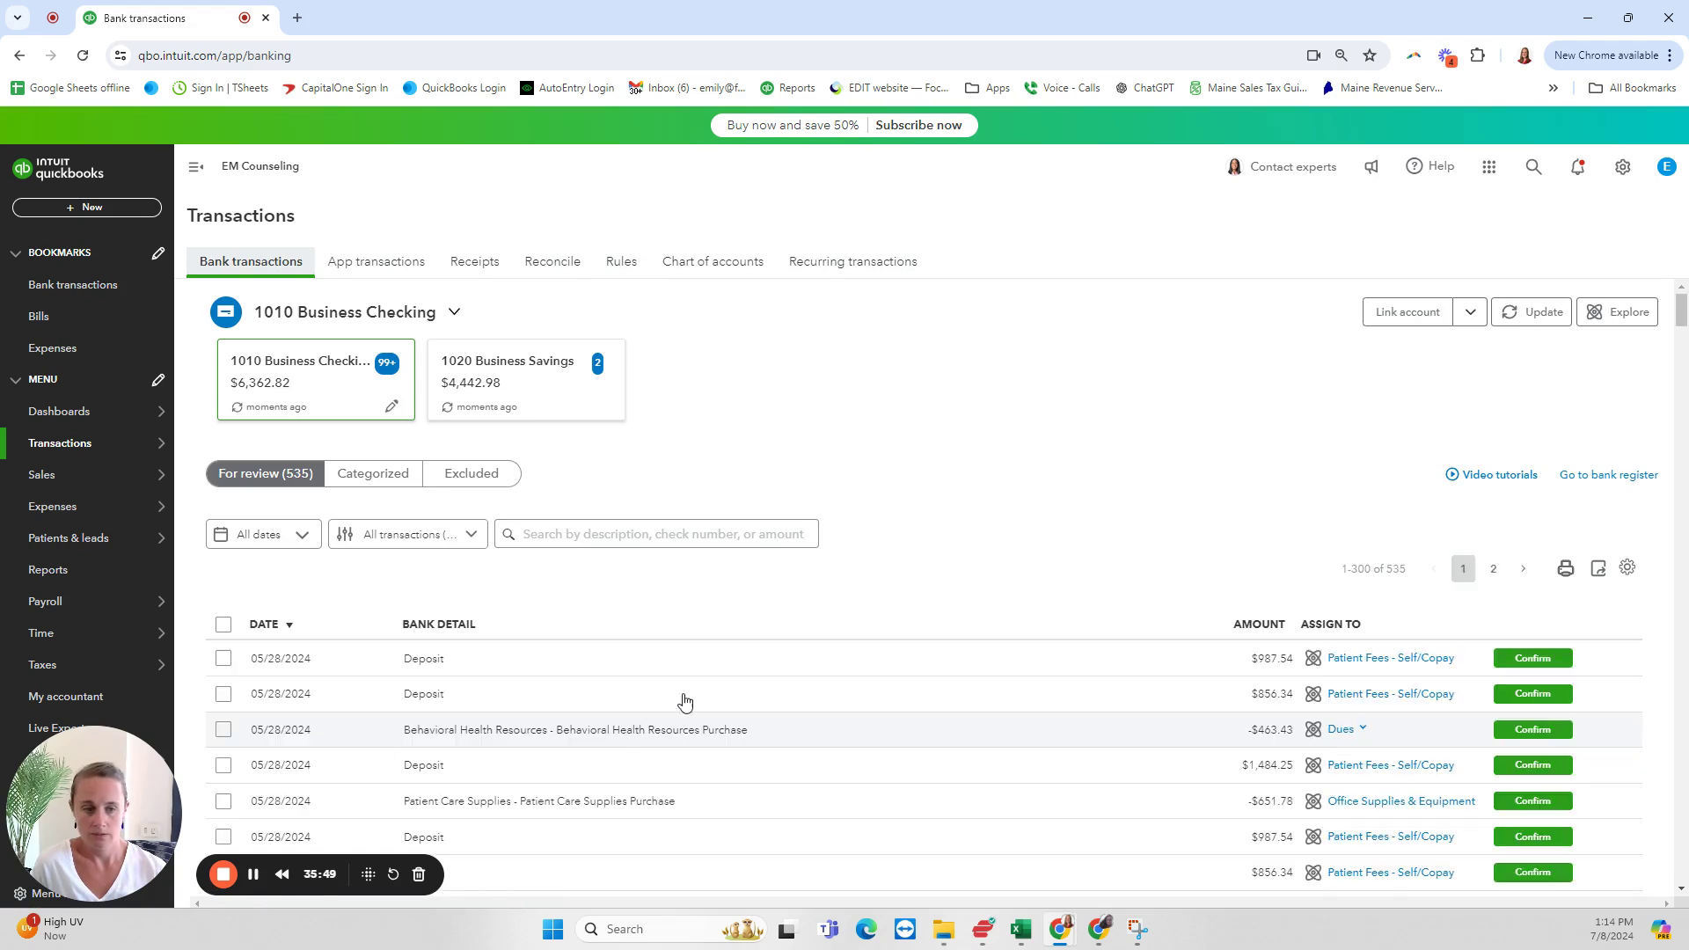
{"action": "scroll", "coordinate": [735, 624], "scroll_direction": "down", "scroll_amount": 4}
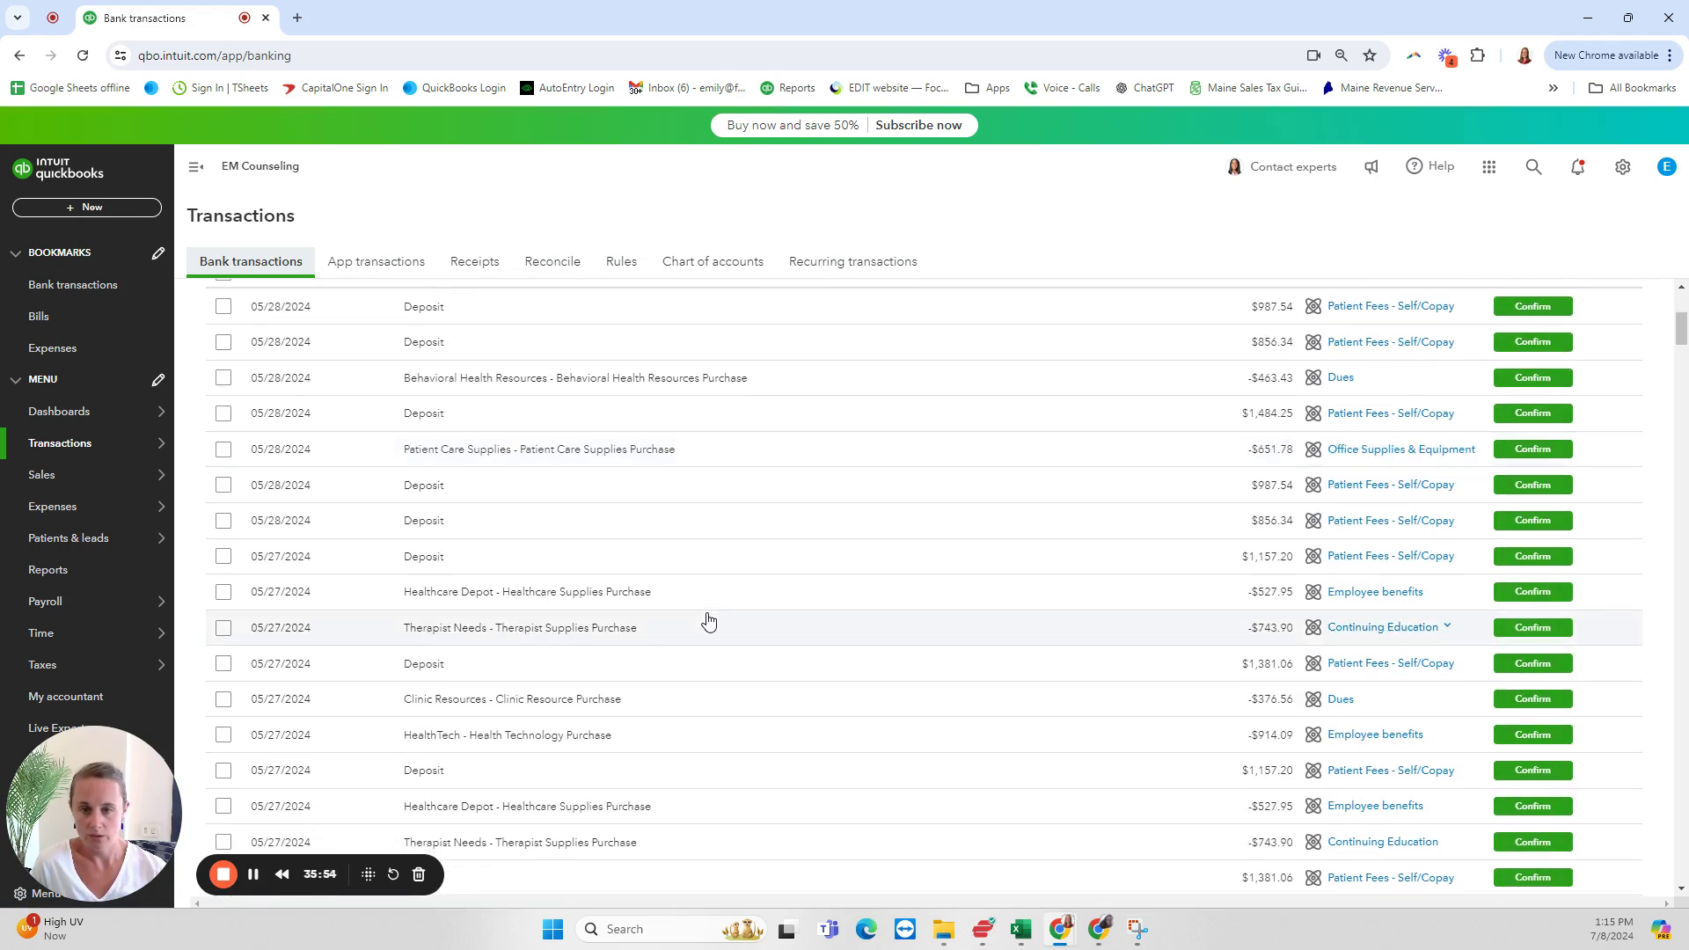
{"action": "scroll", "coordinate": [705, 622], "scroll_direction": "up", "scroll_amount": 4}
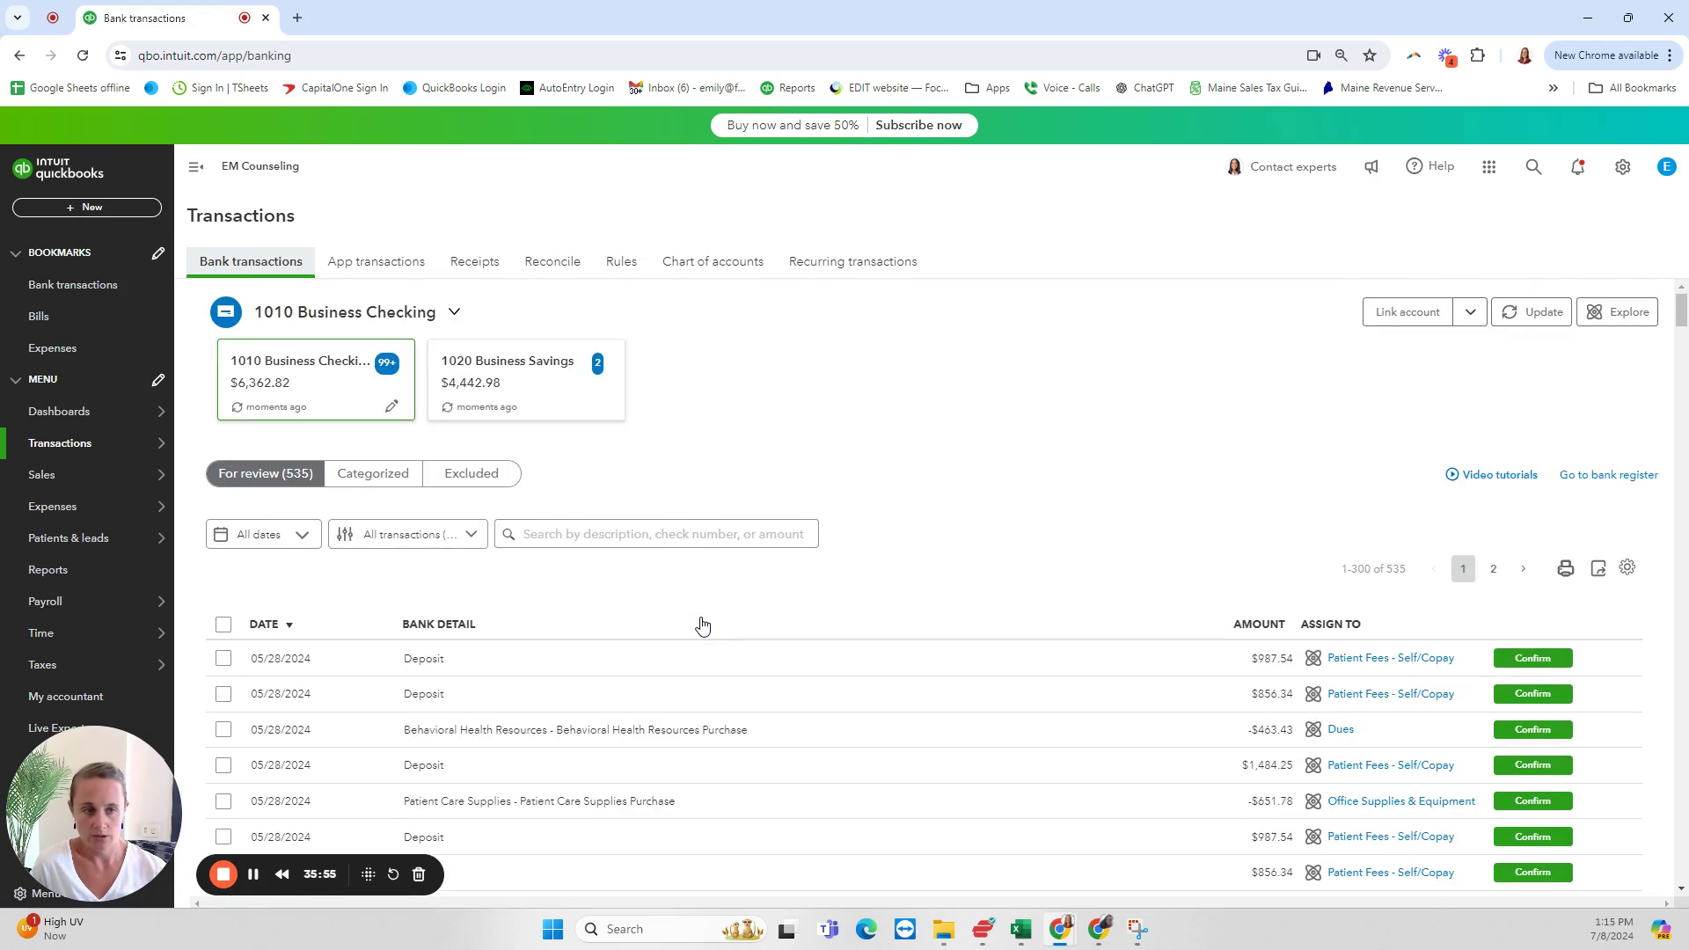
{"action": "left_click", "coordinate": [603, 535]}
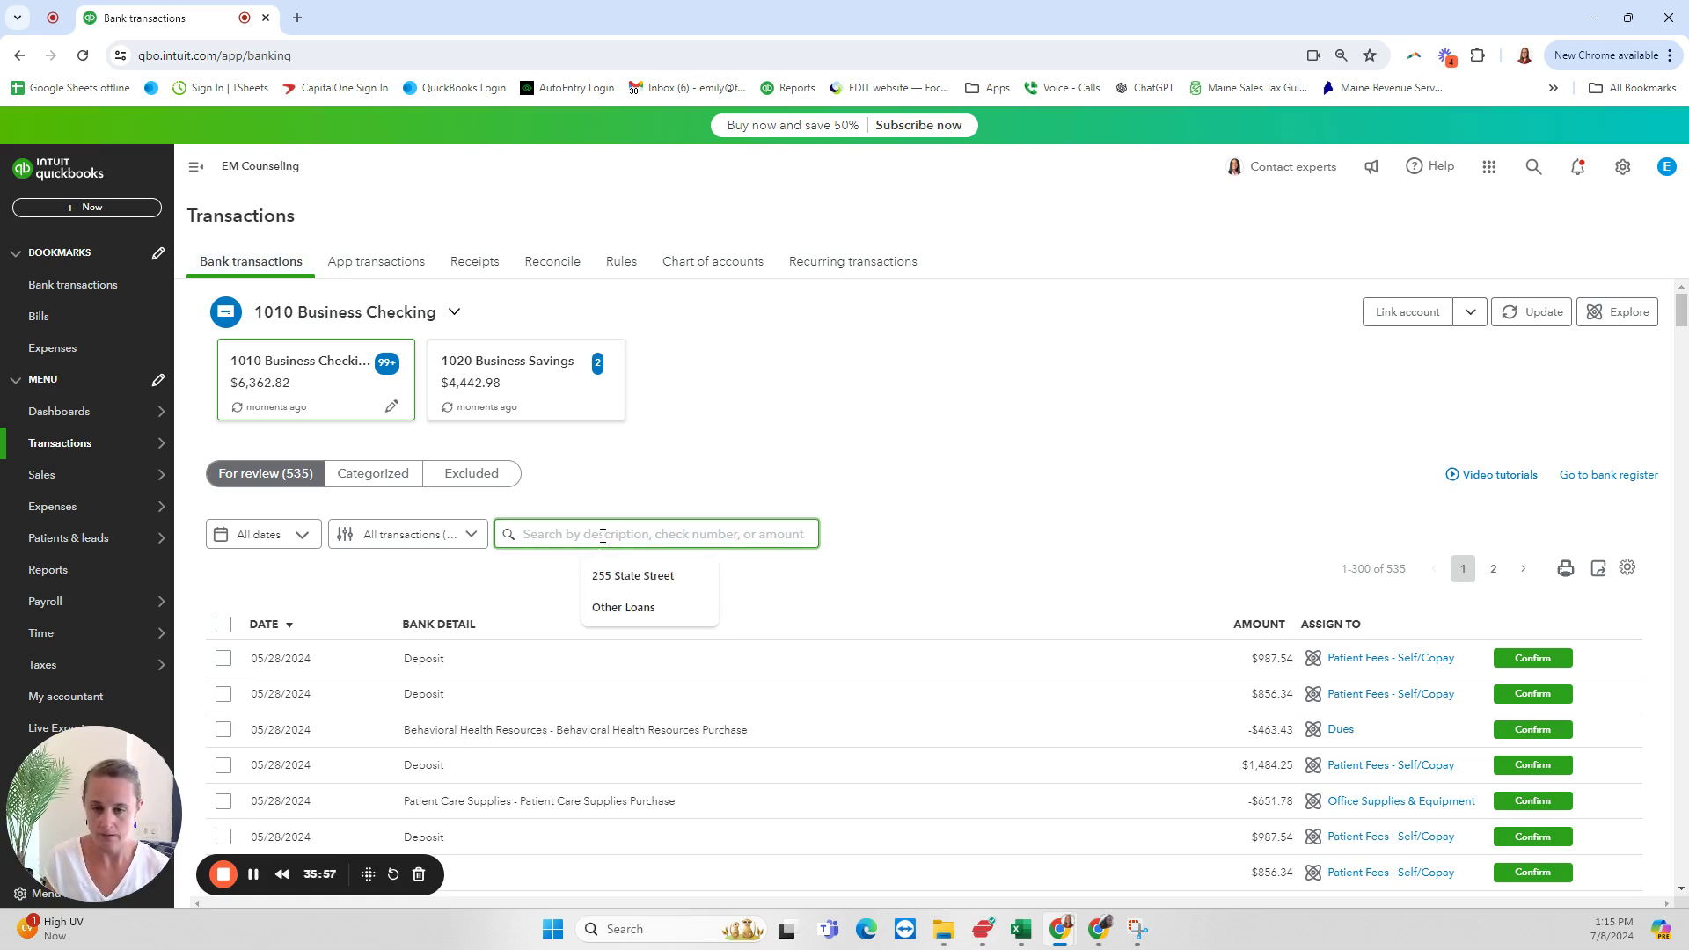
{"action": "type", "text": "mental"}
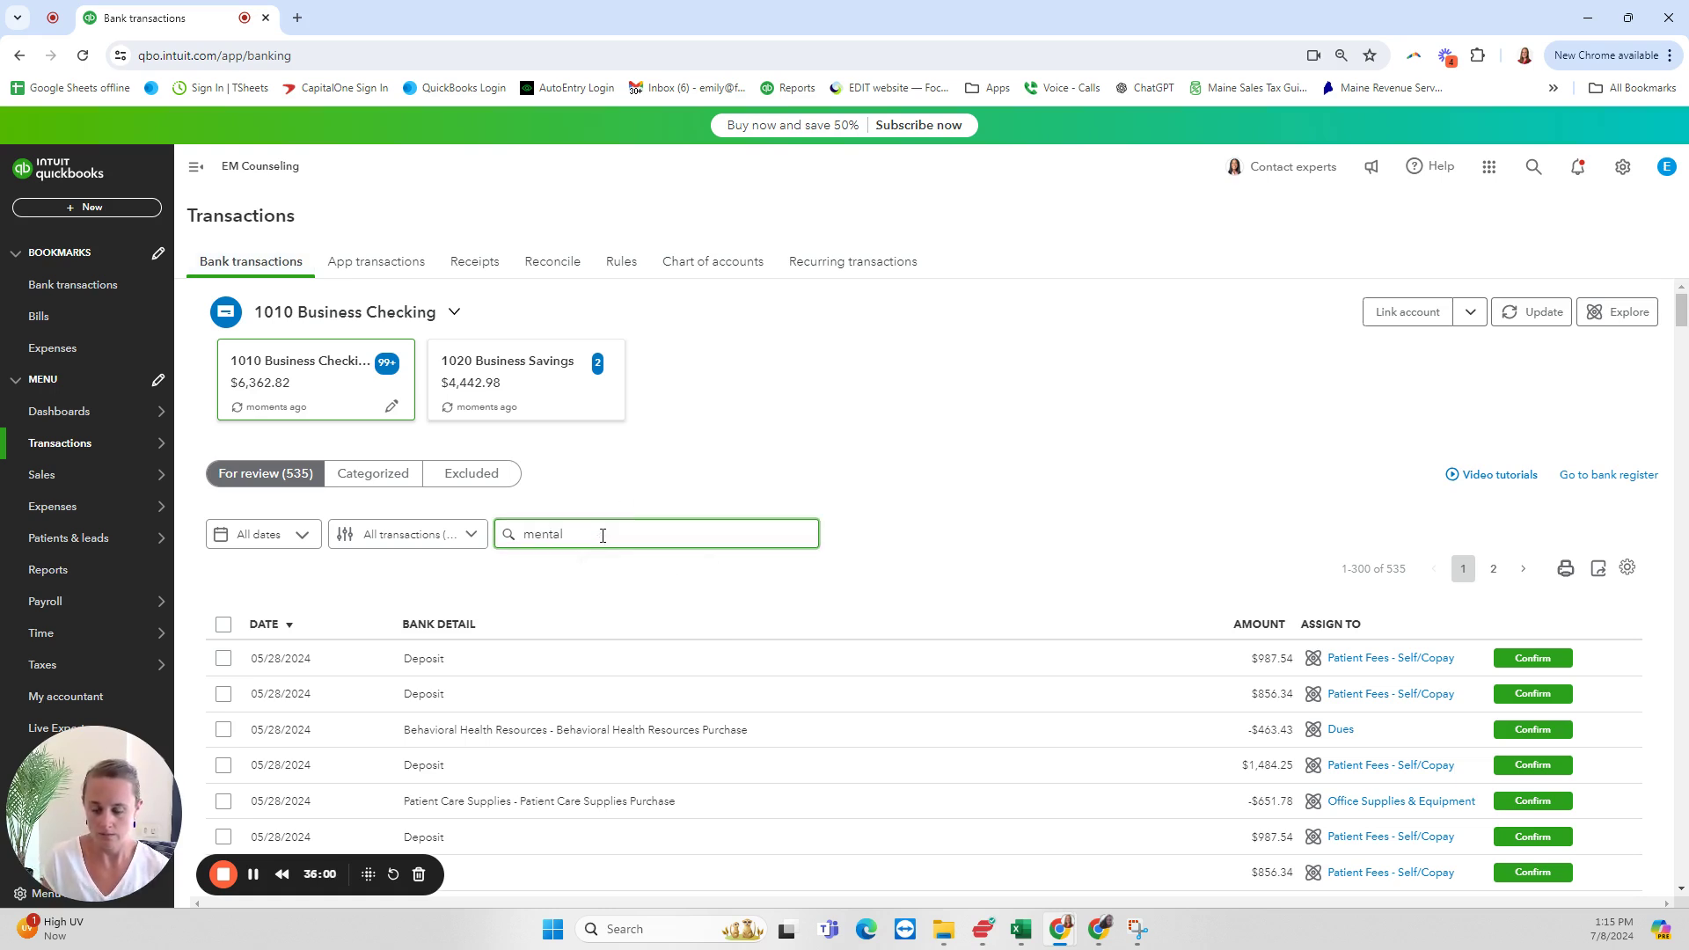
{"action": "type", "text": " w"}
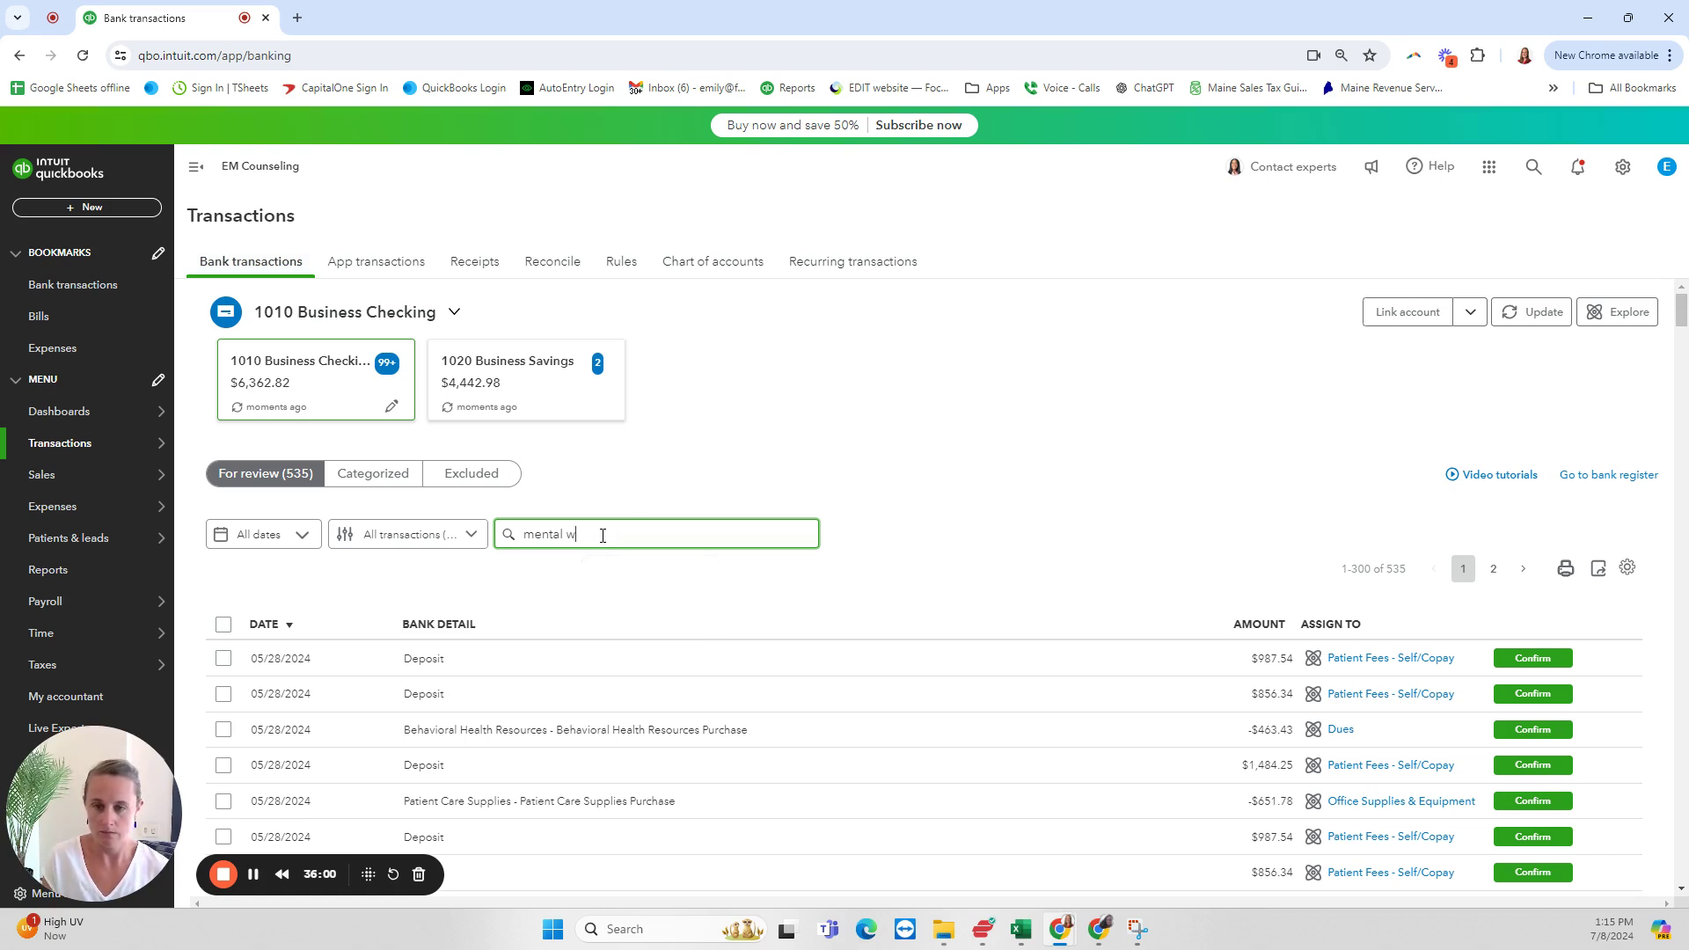
{"action": "type", "text": "ellness"}
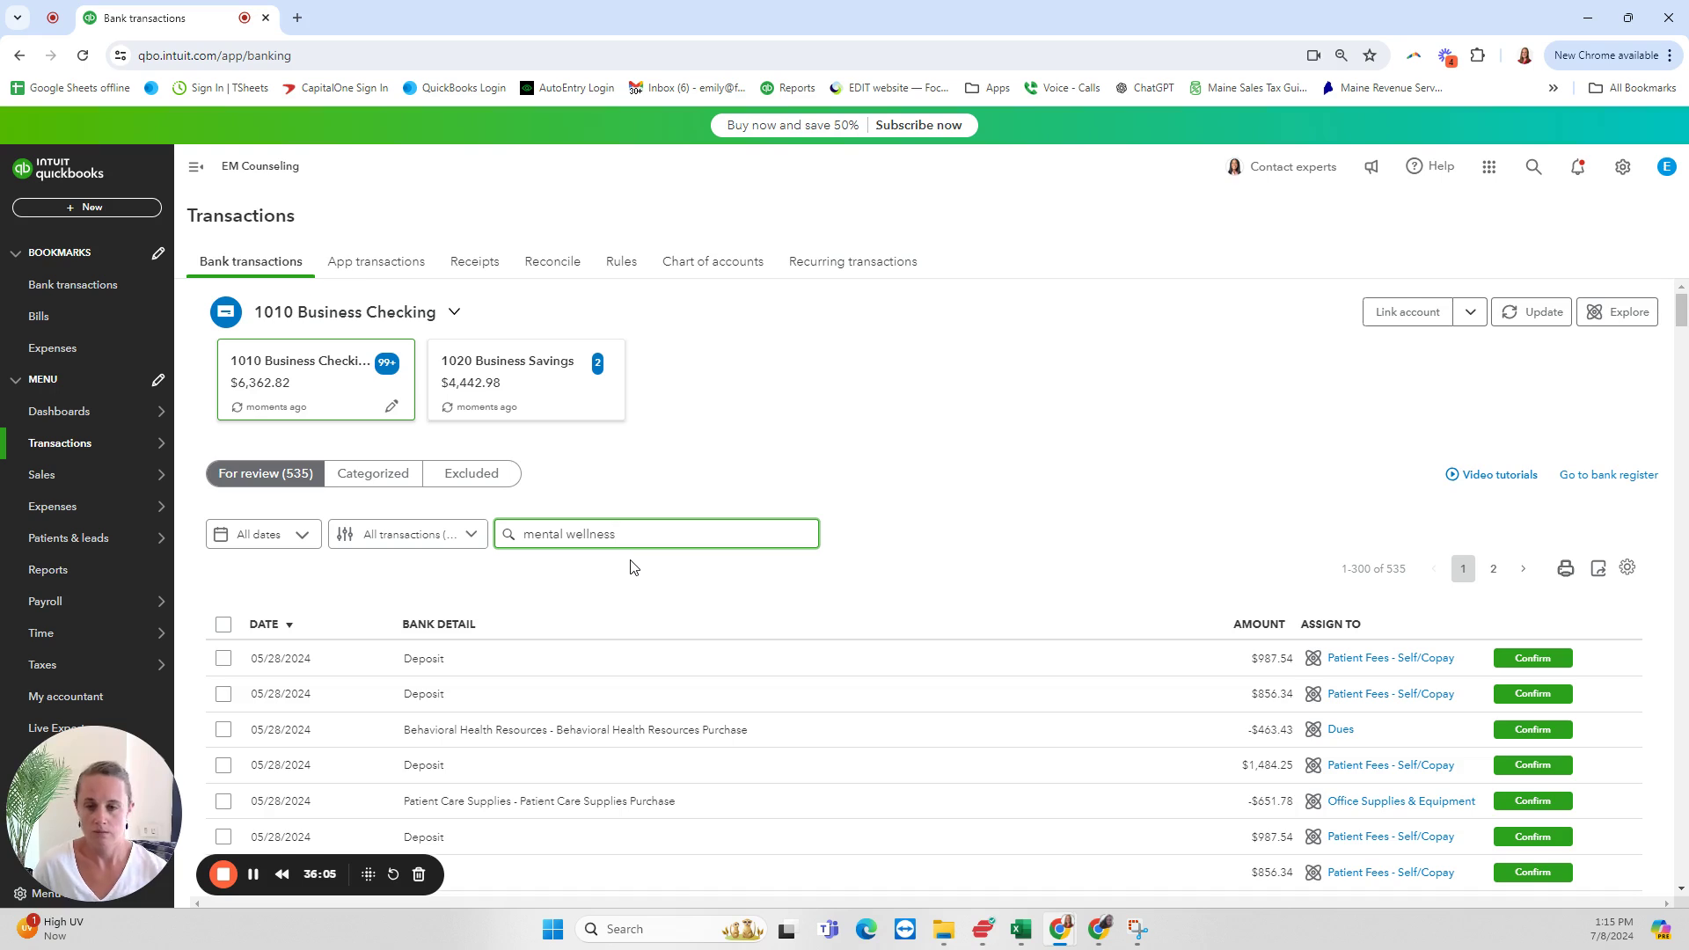
{"action": "key", "text": "Return"}
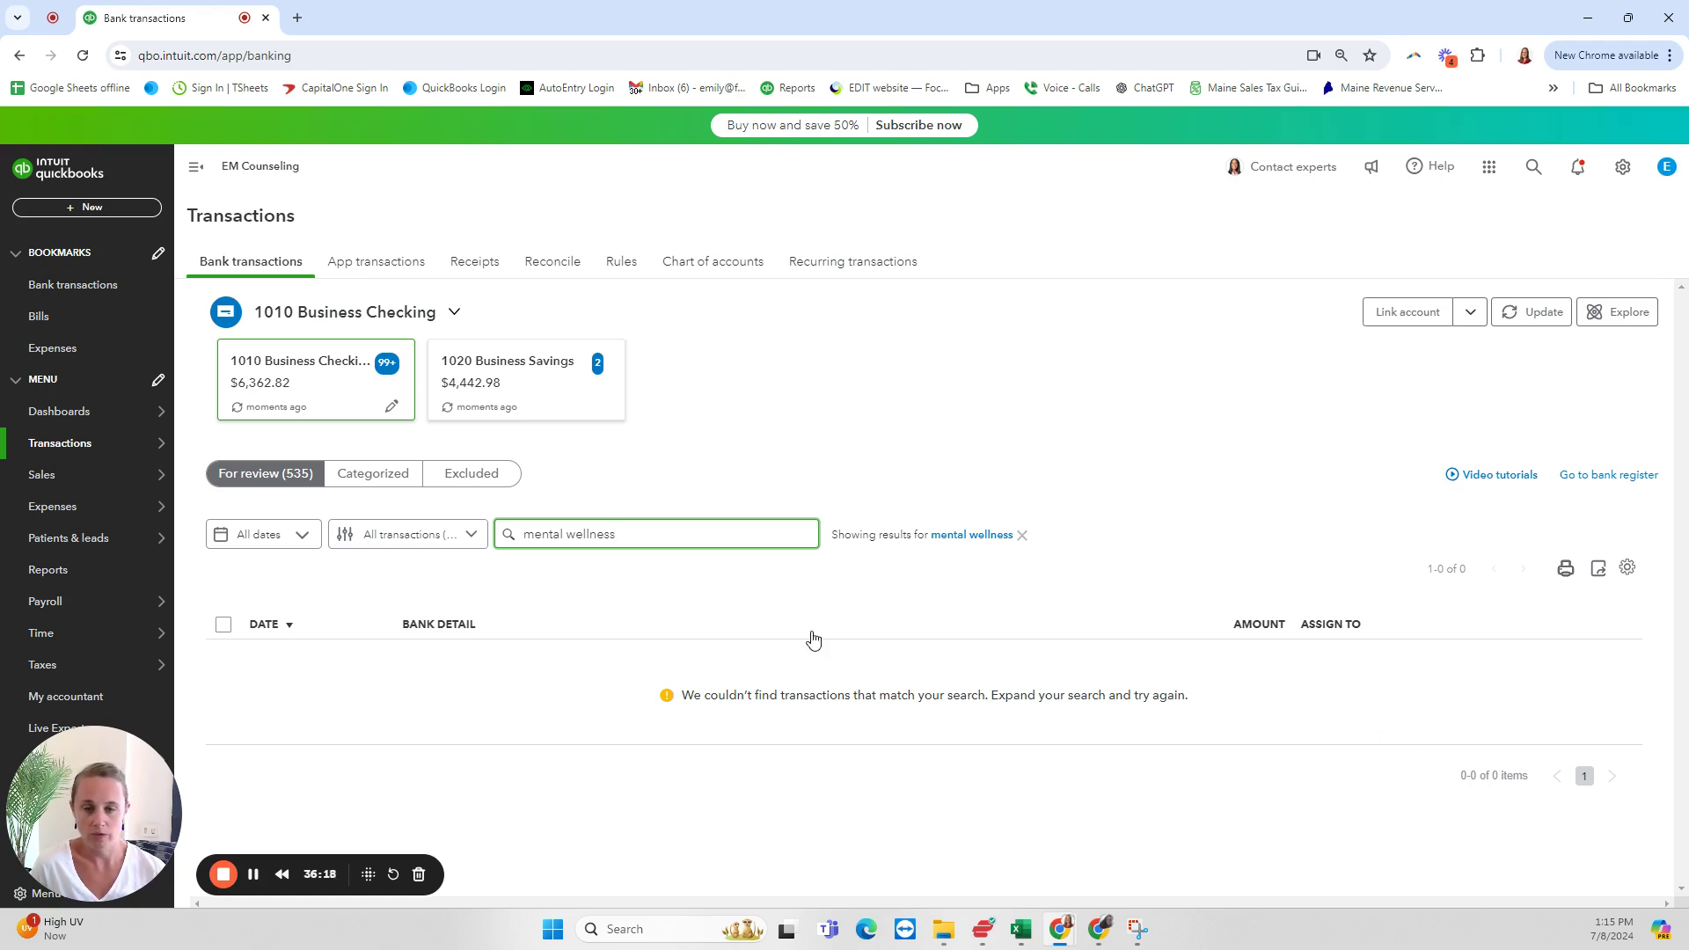
Show the categorized transactions without the search filter and examine the category, payee and rule applied to the Mental Wellness Supplies purchases
{"action": "left_click", "coordinate": [412, 481]}
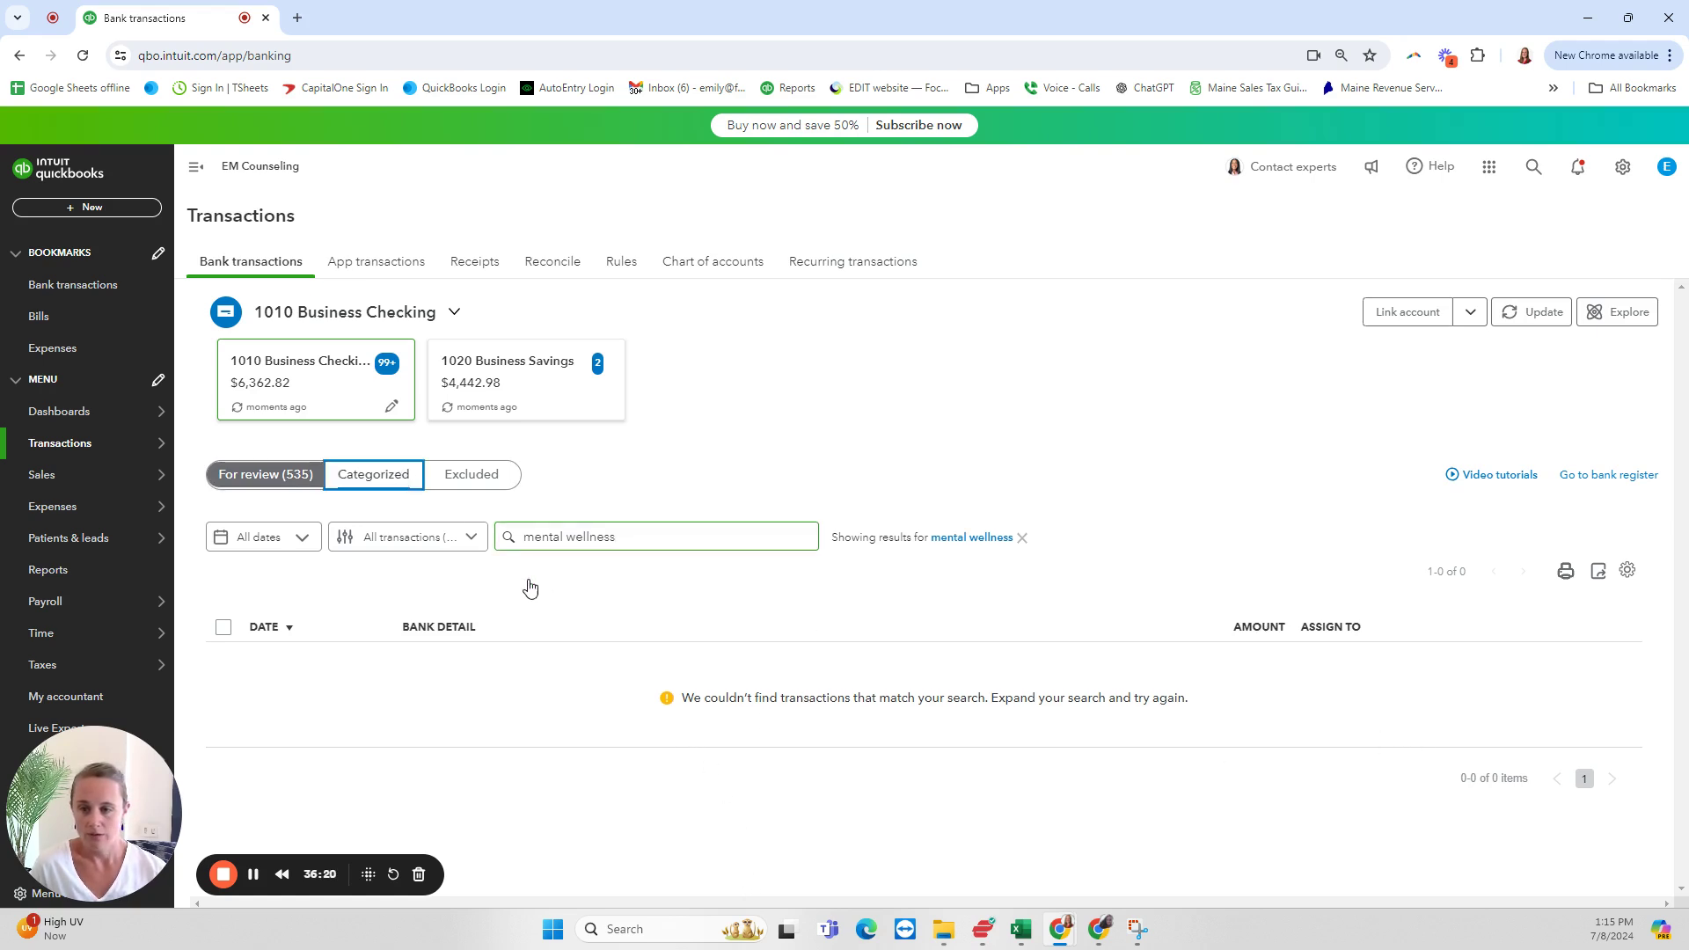
{"action": "left_click", "coordinate": [1021, 538]}
{"action": "scroll", "coordinate": [964, 547], "scroll_direction": "down", "scroll_amount": 5}
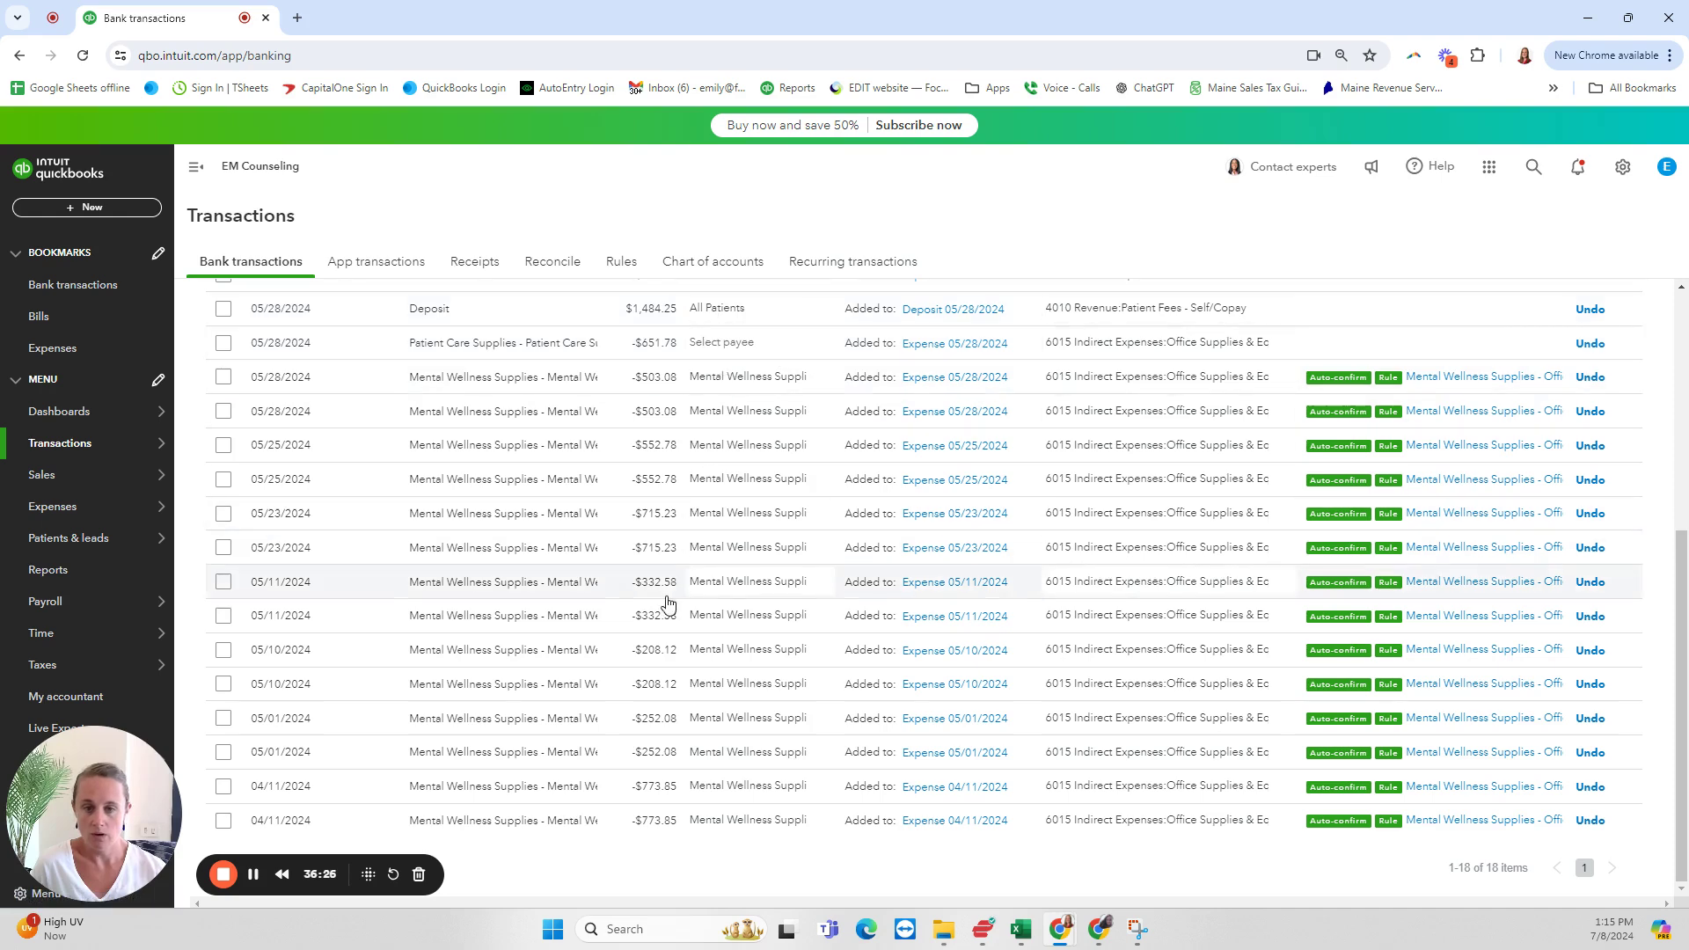
{"action": "scroll", "coordinate": [1002, 880], "scroll_direction": "up", "scroll_amount": 2}
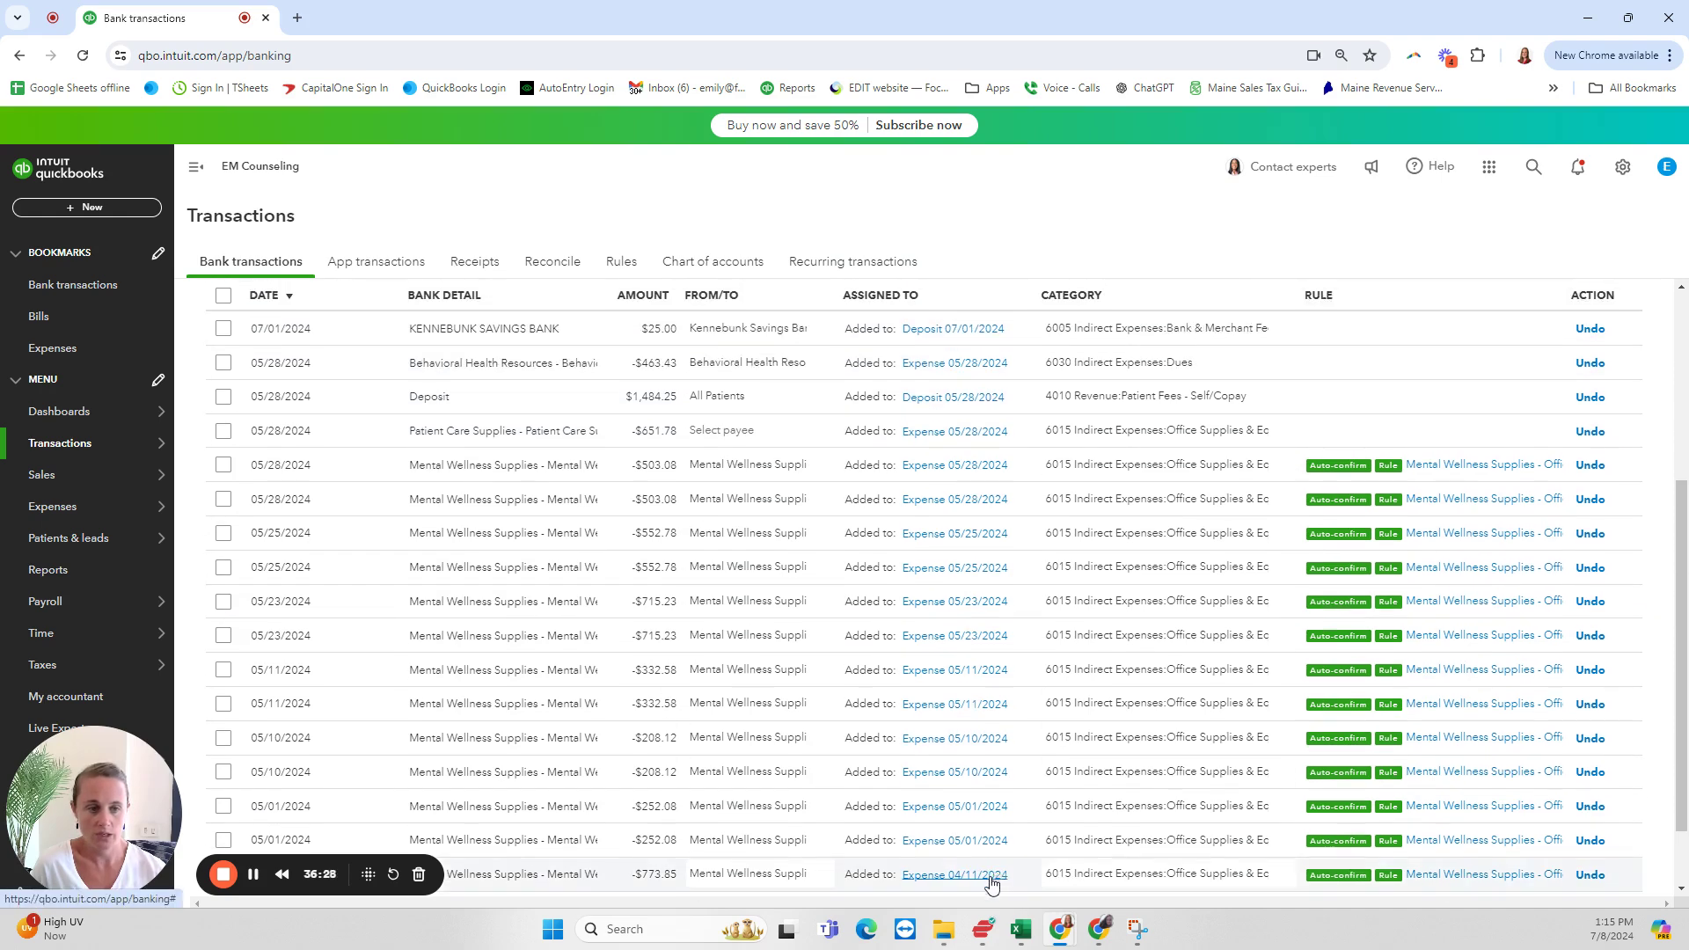
{"action": "scroll", "coordinate": [1029, 845], "scroll_direction": "down", "scroll_amount": 2}
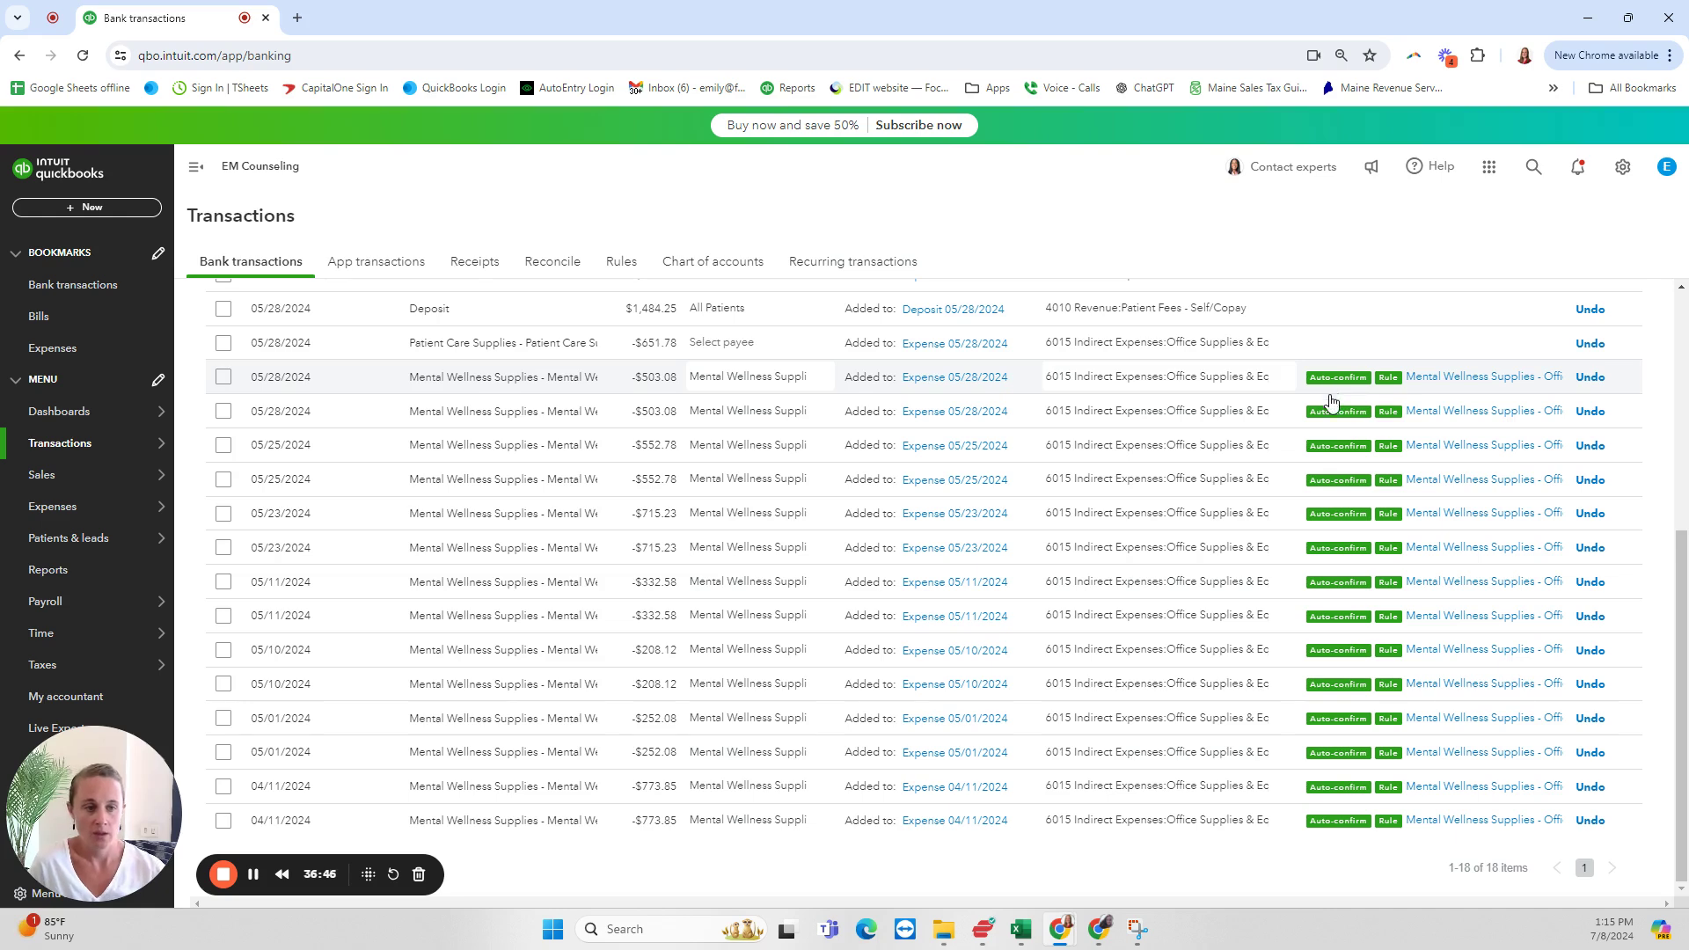
{"action": "scroll", "coordinate": [1330, 422], "scroll_direction": "up", "scroll_amount": 2}
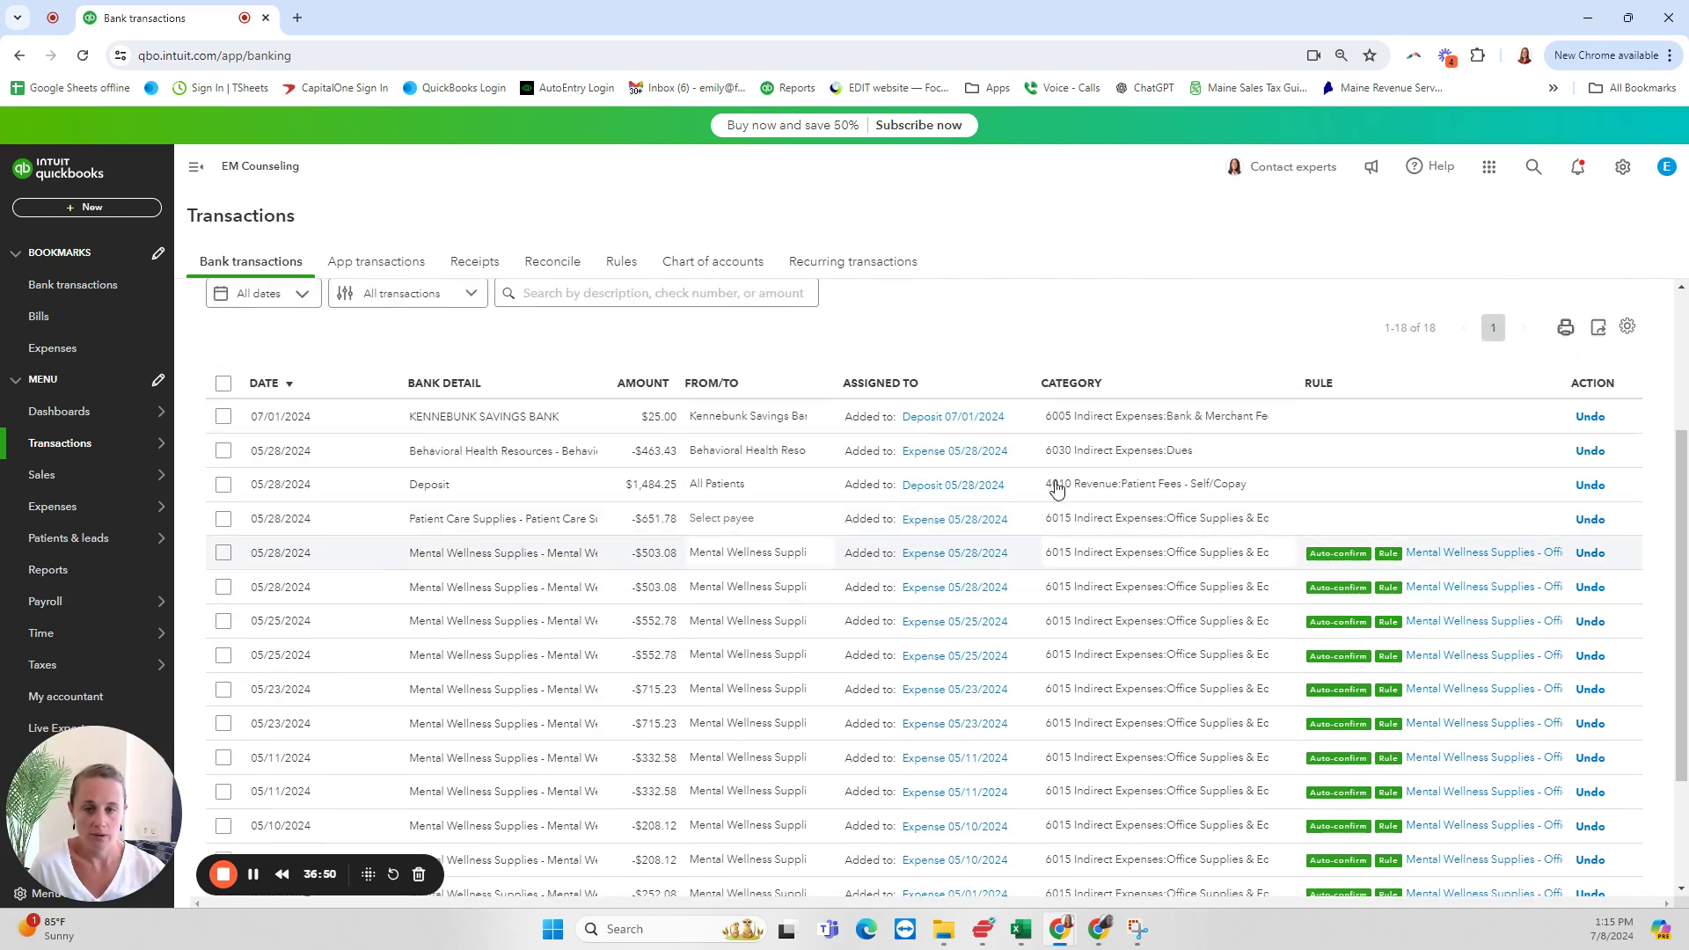
{"action": "scroll", "coordinate": [649, 516], "scroll_direction": "up", "scroll_amount": 1}
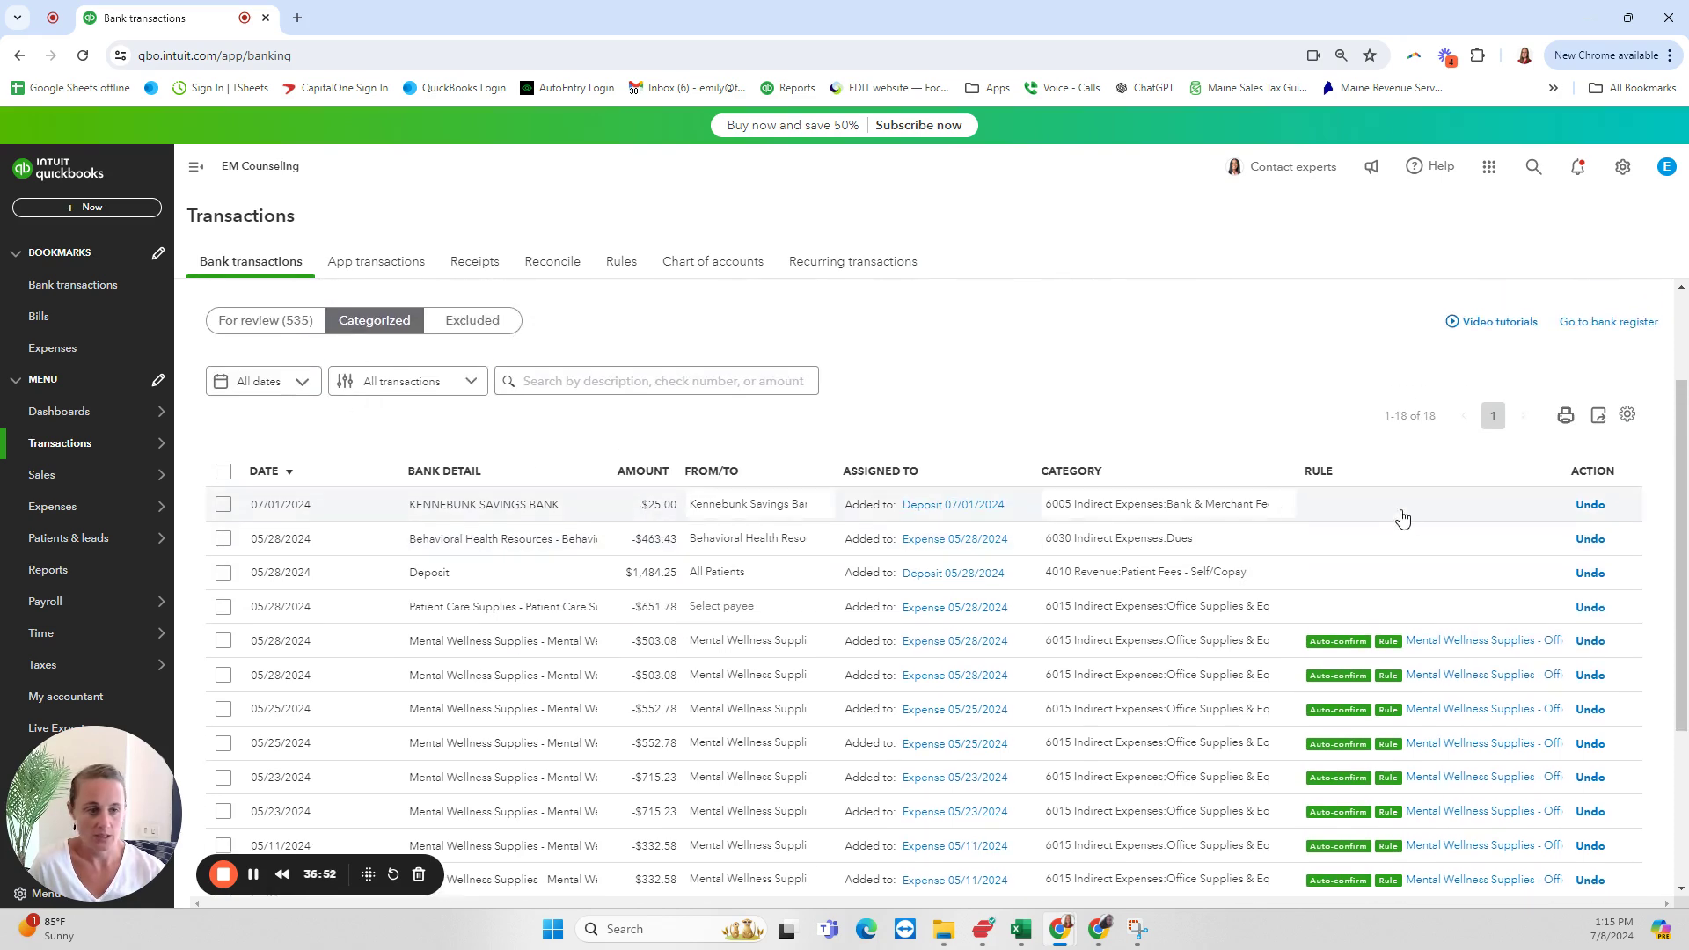
{"action": "scroll", "coordinate": [1412, 765], "scroll_direction": "down", "scroll_amount": 3}
{"action": "scroll", "coordinate": [1412, 766], "scroll_direction": "down", "scroll_amount": 1}
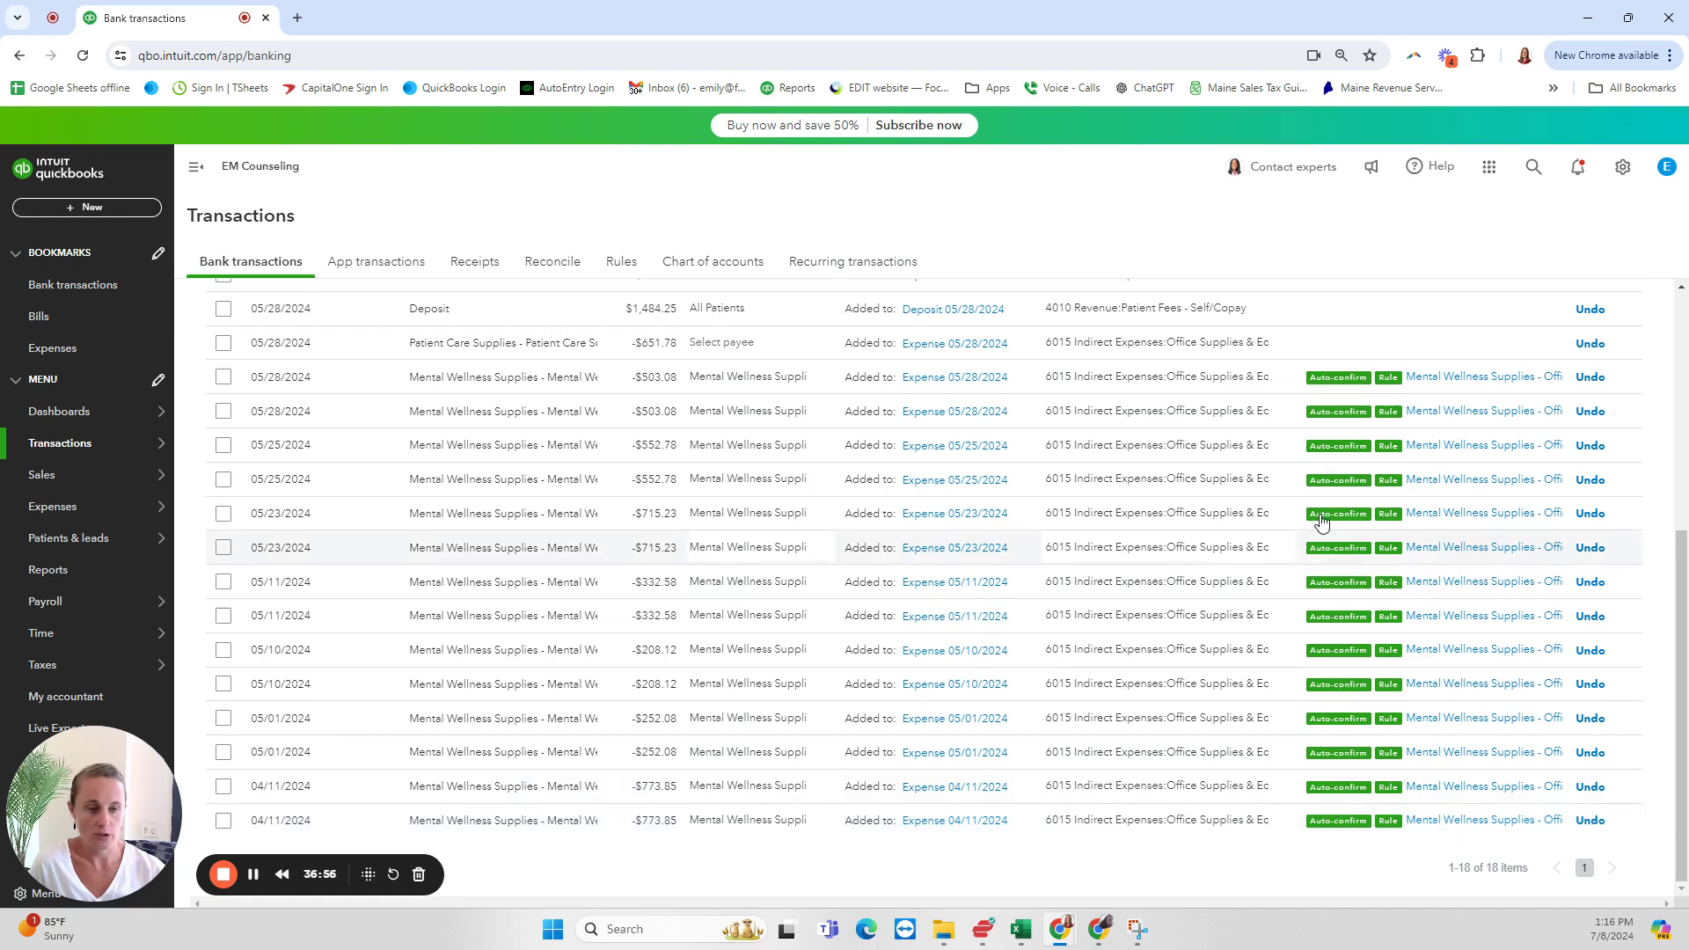
{"action": "scroll", "coordinate": [1360, 766], "scroll_direction": "up", "scroll_amount": 1}
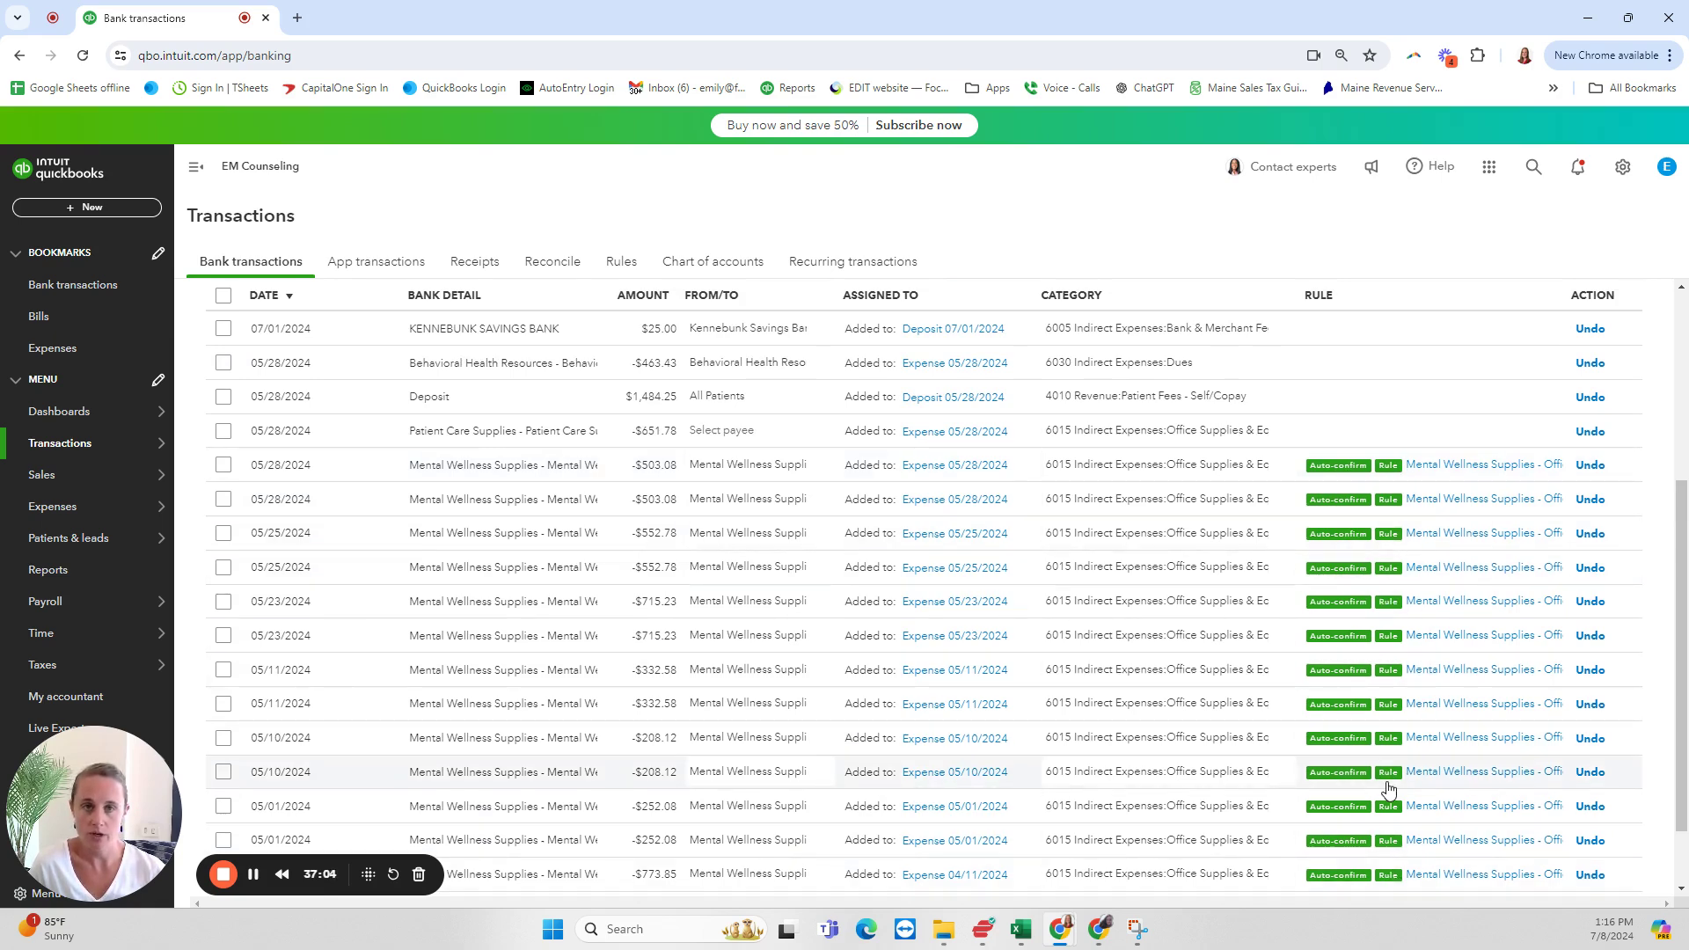
{"action": "scroll", "coordinate": [874, 769], "scroll_direction": "up", "scroll_amount": 5}
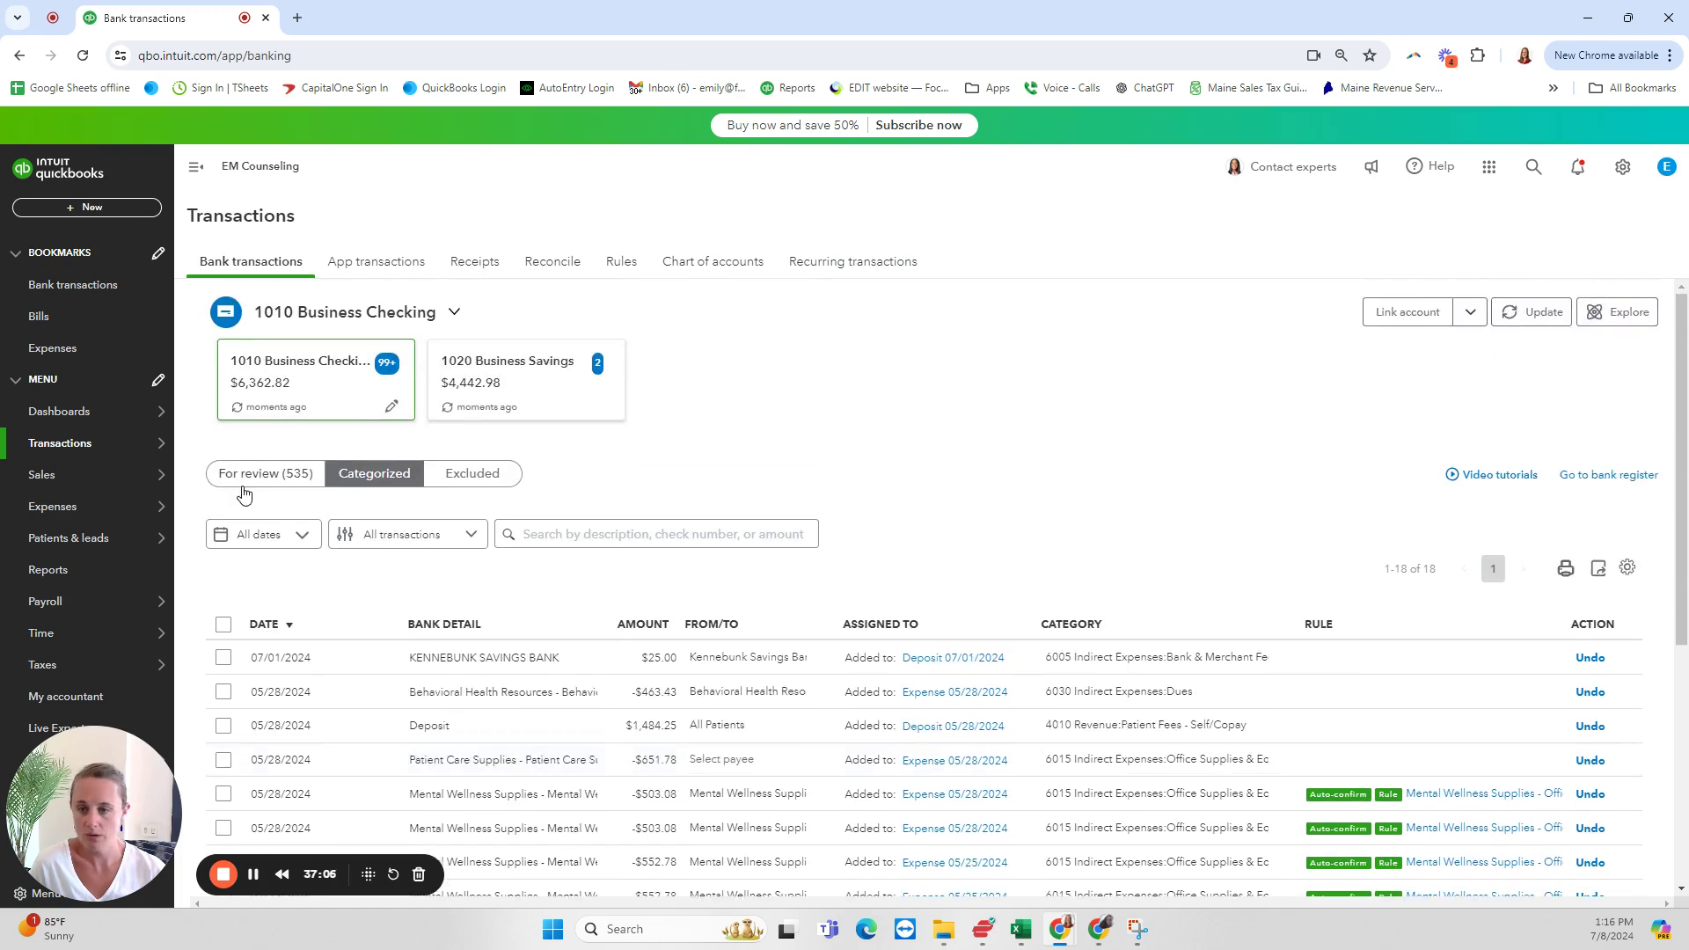
Go back to the checking account's transactions for review and look over the remaining entries
{"action": "left_click", "coordinate": [243, 479]}
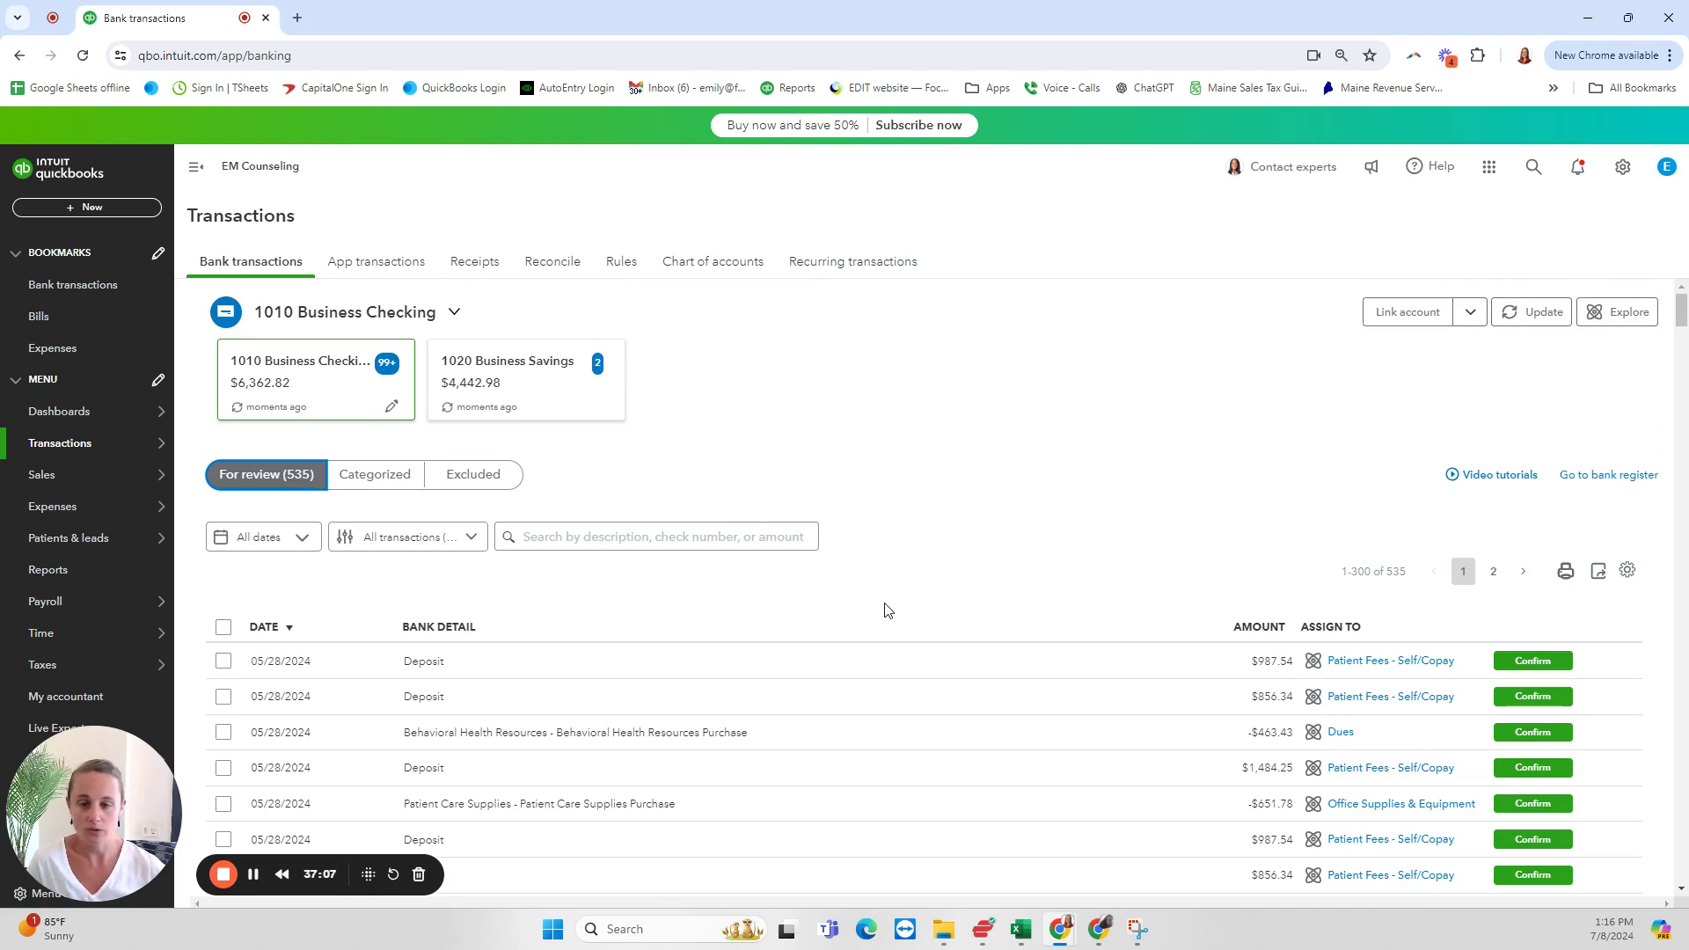
{"action": "scroll", "coordinate": [882, 614], "scroll_direction": "down", "scroll_amount": 2}
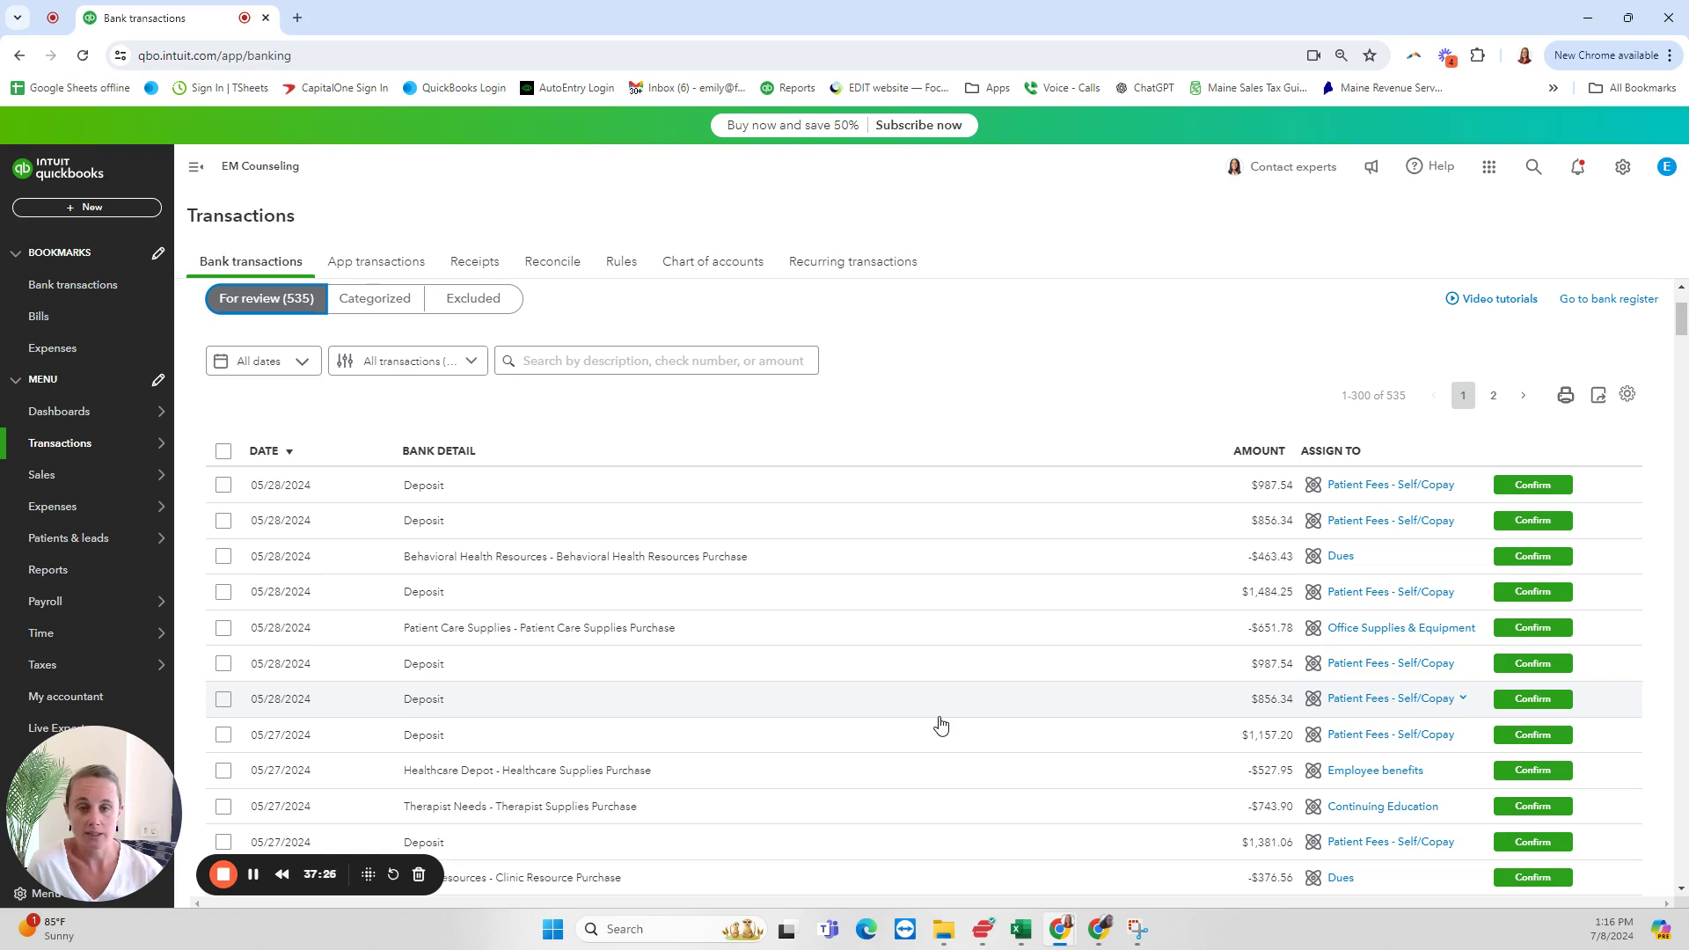
{"action": "scroll", "coordinate": [940, 724], "scroll_direction": "up", "scroll_amount": 1}
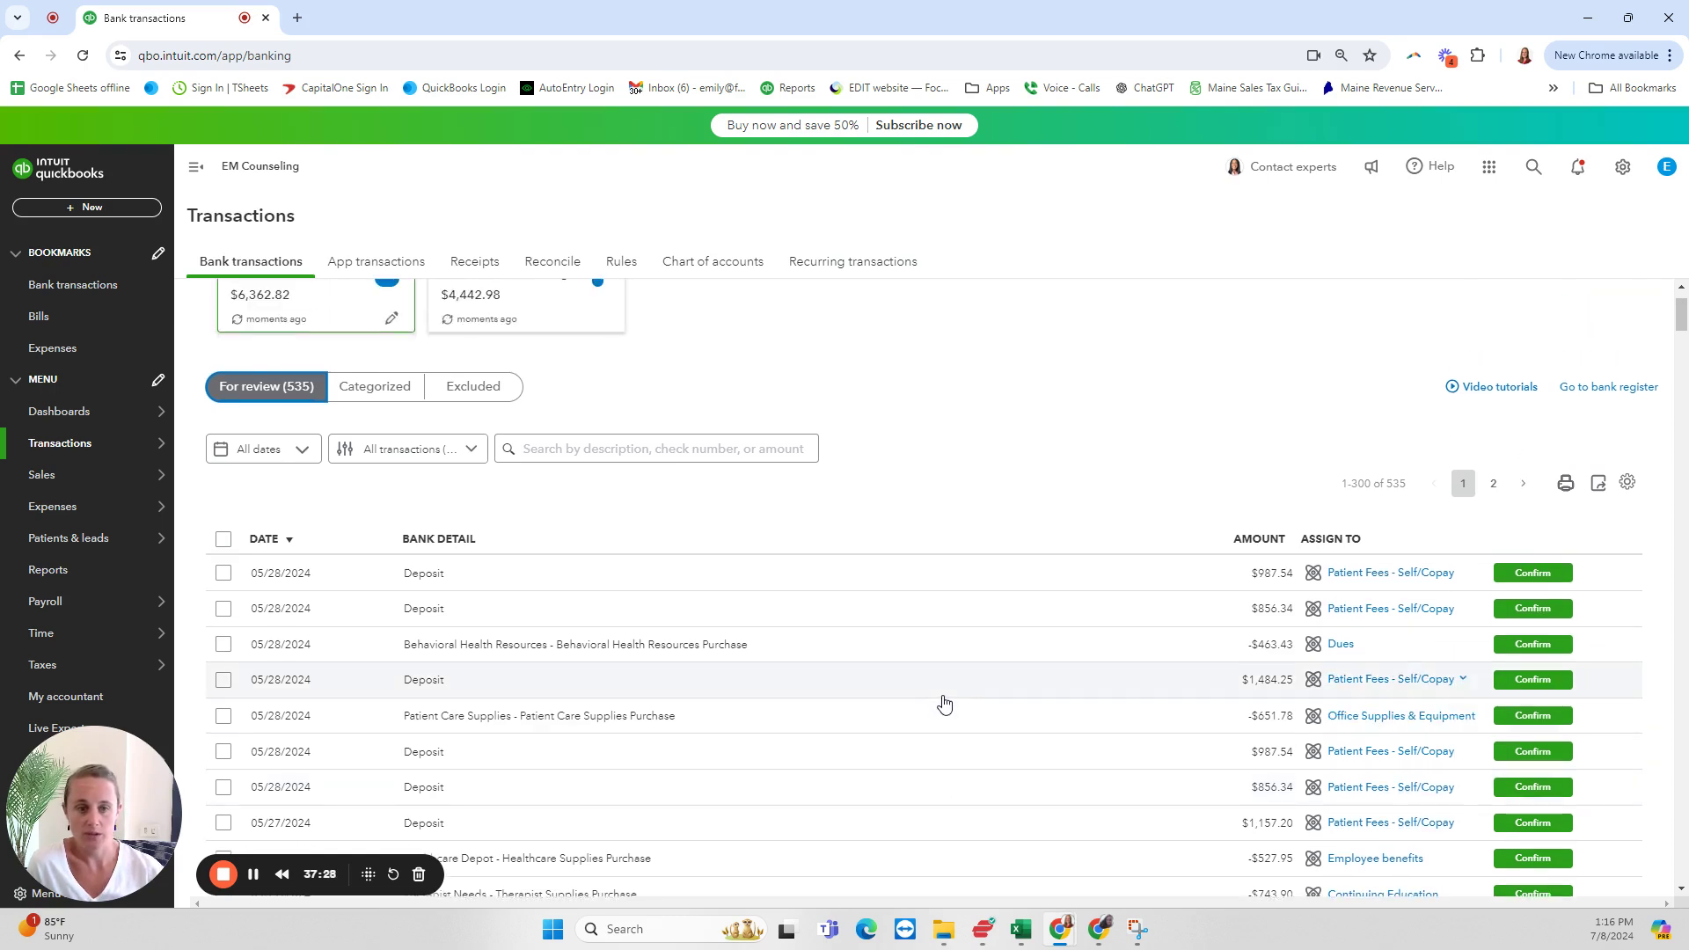
{"action": "scroll", "coordinate": [944, 704], "scroll_direction": "up", "scroll_amount": 2}
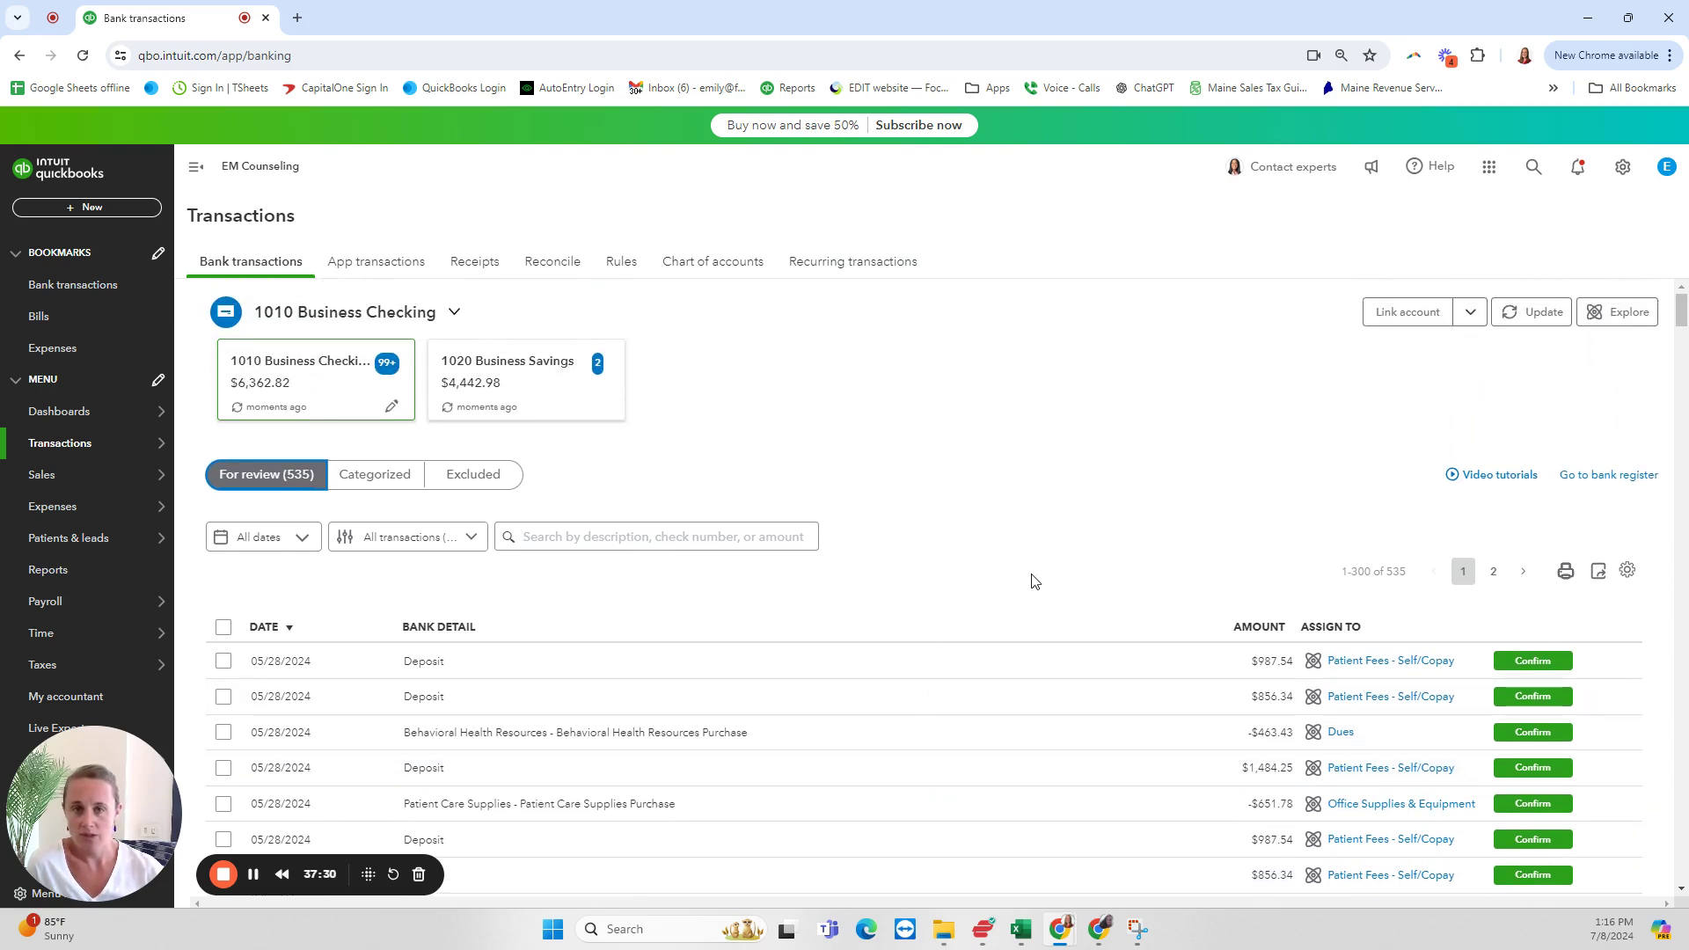